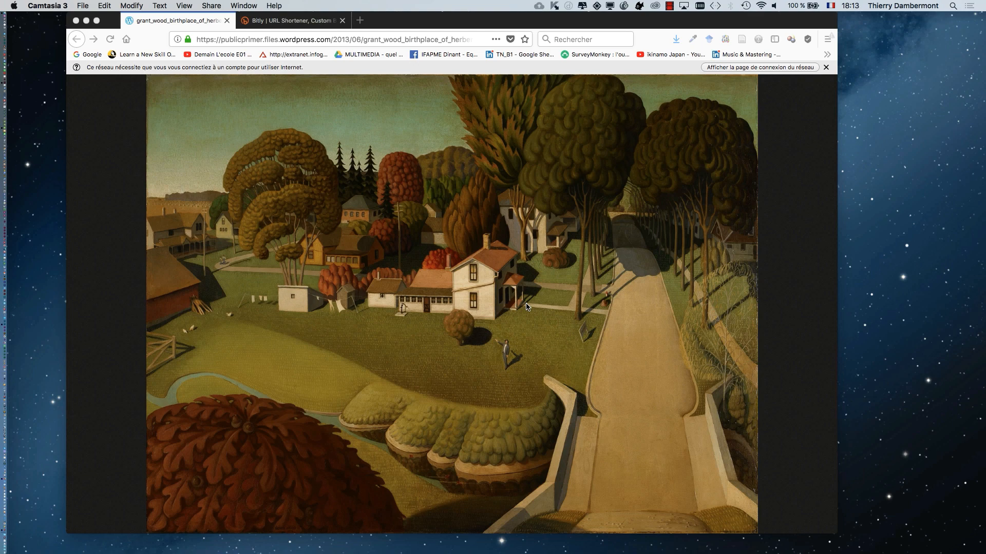
- Examine details of the painting at full size, around the white house, trees, outbuildings and lawn
{"action": "left_click", "coordinate": [452, 310]}
{"action": "left_click", "coordinate": [456, 321]}
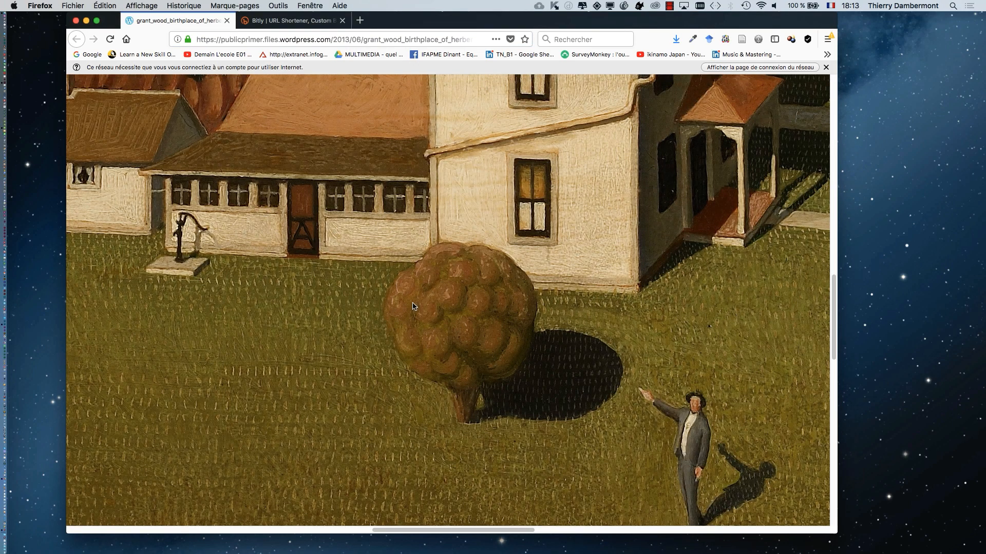
{"action": "left_click", "coordinate": [374, 244]}
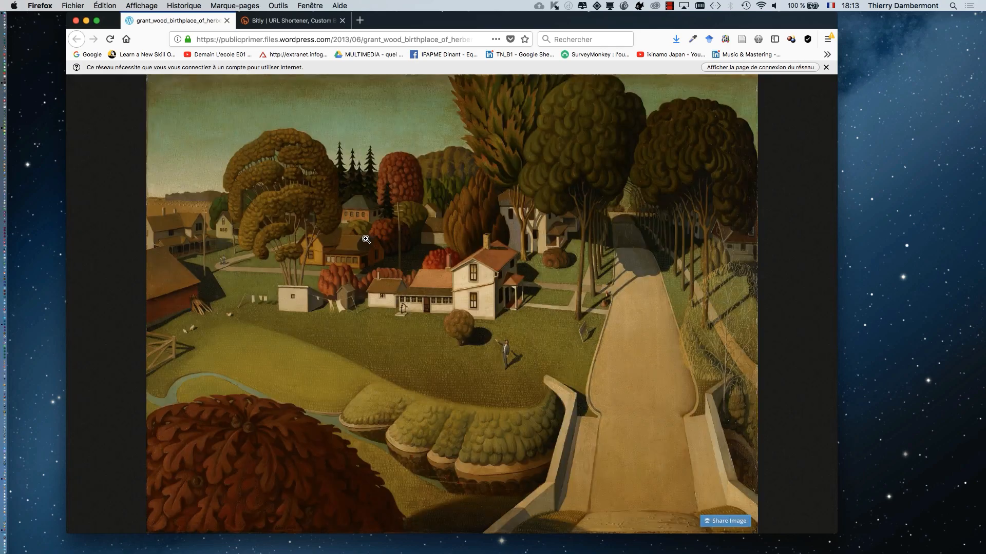
{"action": "left_click", "coordinate": [338, 200]}
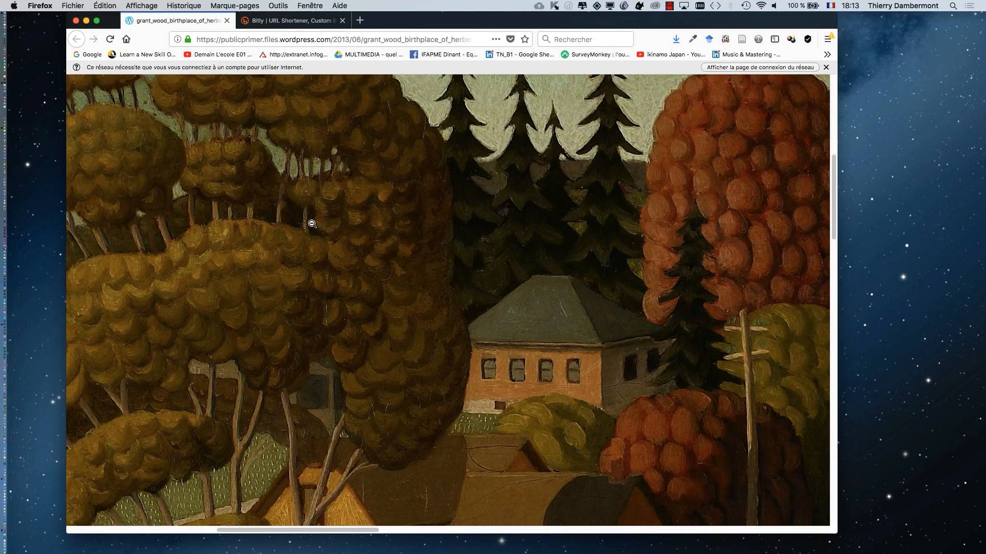
{"action": "scroll", "coordinate": [295, 207], "scroll_direction": "down", "scroll_amount": 10}
{"action": "scroll", "coordinate": [282, 197], "scroll_direction": "down", "scroll_amount": 5}
{"action": "scroll", "coordinate": [325, 222], "scroll_direction": "up", "scroll_amount": 15}
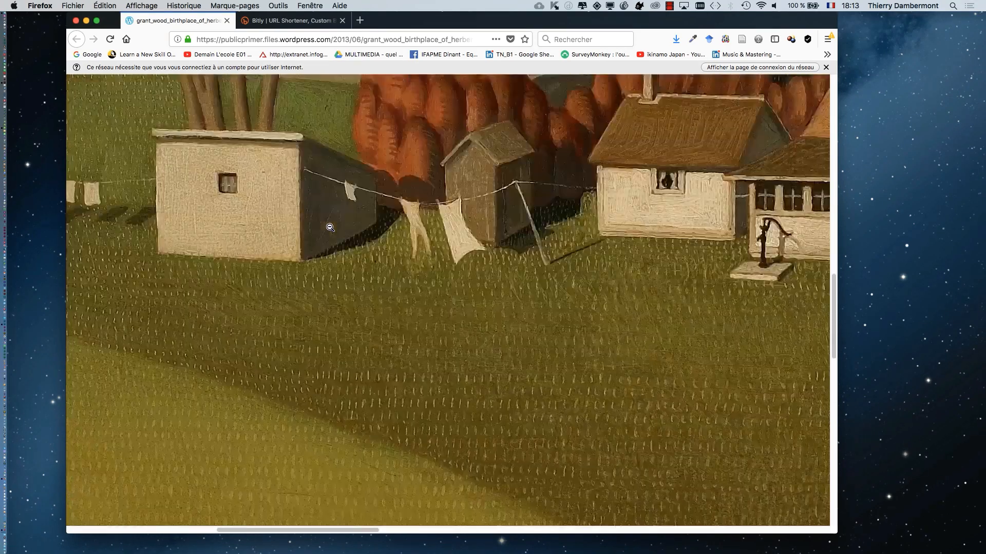
{"action": "scroll", "coordinate": [328, 231], "scroll_direction": "down", "scroll_amount": 10}
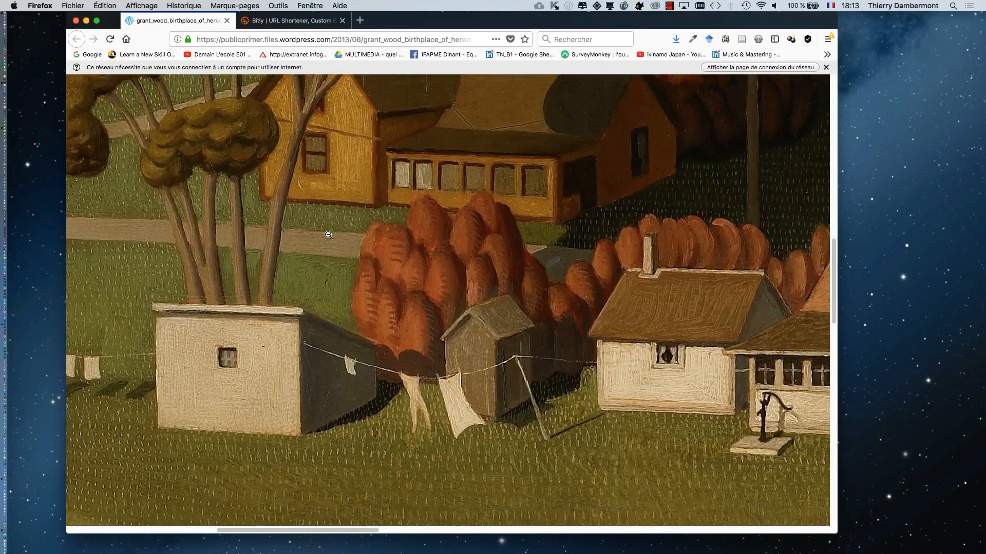
{"action": "left_click", "coordinate": [331, 237]}
{"action": "left_click", "coordinate": [362, 280]}
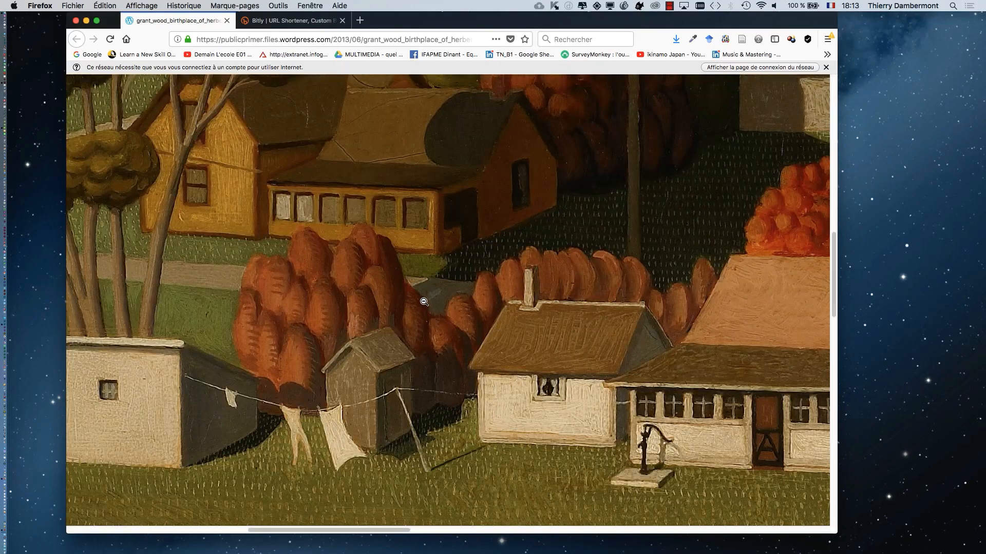
{"action": "left_click", "coordinate": [424, 302]}
{"action": "left_click", "coordinate": [417, 338]}
{"action": "left_click", "coordinate": [562, 240]}
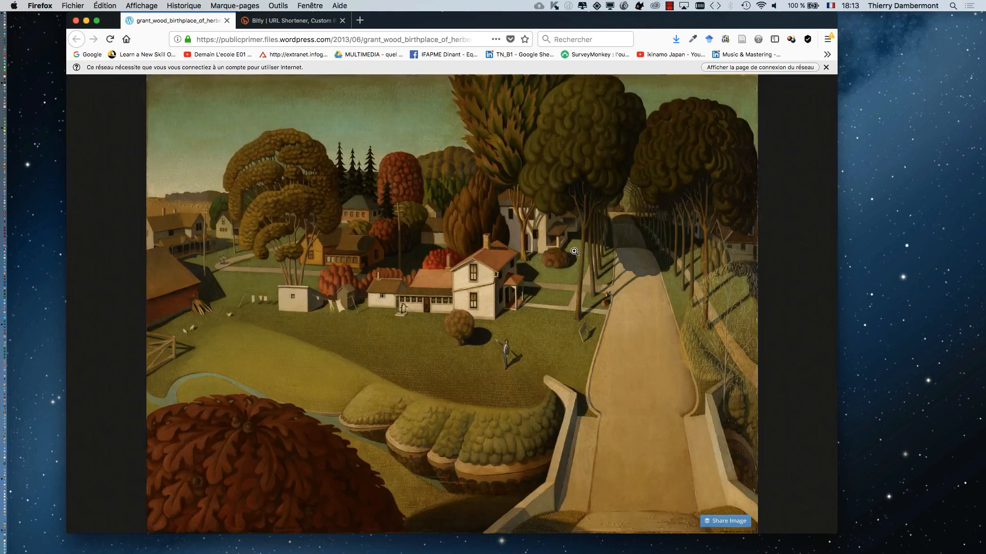
{"action": "left_click", "coordinate": [574, 251]}
{"action": "left_click", "coordinate": [606, 290]}
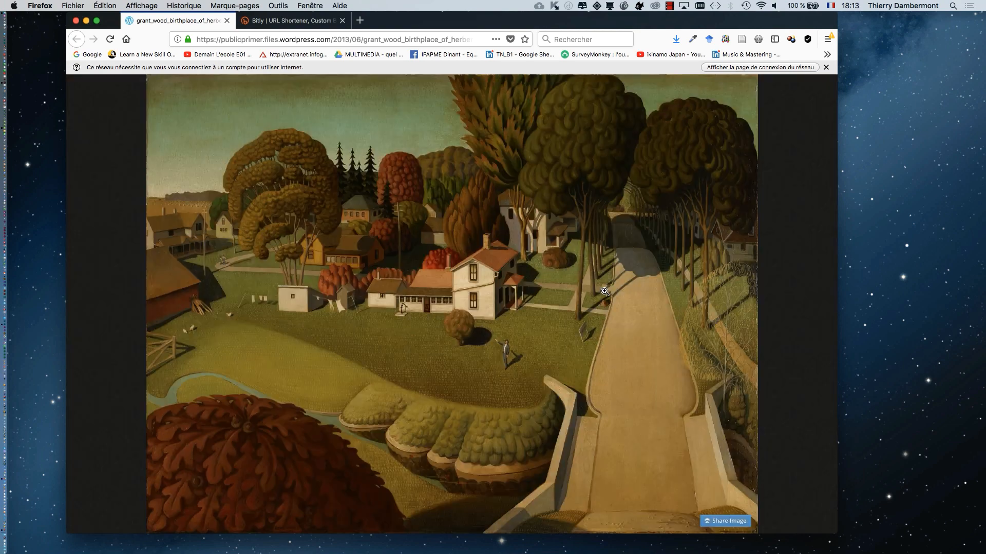
- Go to the Bitly page and highlight the painting's short address bit.ly/2pVrKJA
{"action": "left_click", "coordinate": [306, 22]}
{"action": "left_click_drag", "start_coordinate": [338, 275], "coordinate": [266, 284]}
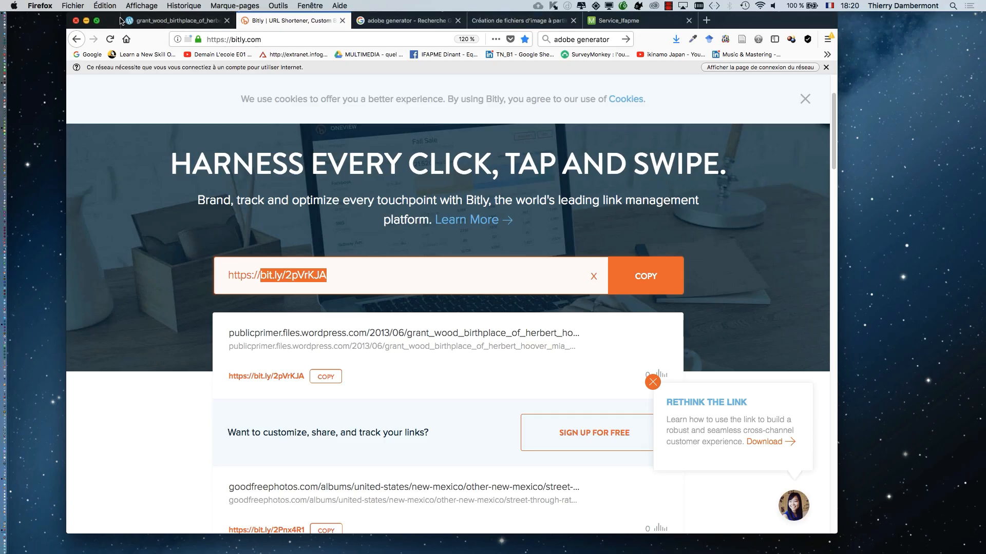
- Return to the page with the painting and bring up the context options for the image
{"action": "left_click", "coordinate": [148, 23]}
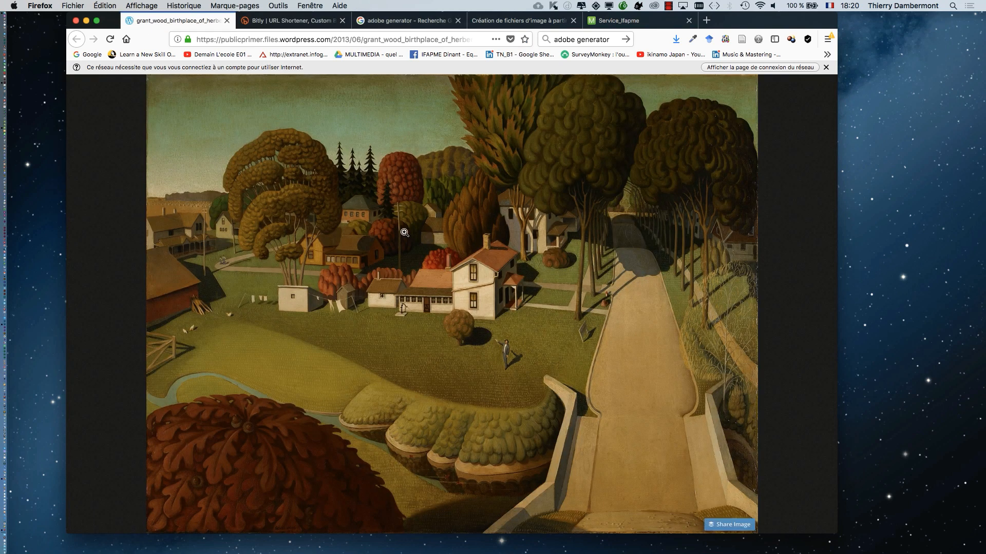
{"action": "right_click", "coordinate": [406, 230]}
{"action": "left_click", "coordinate": [461, 246]}
- Switch to Photoshop and hide all other applications
{"action": "key", "text": "super+Tab"}
{"action": "key", "text": "super+Tab"}
{"action": "key", "text": "super+Tab"}
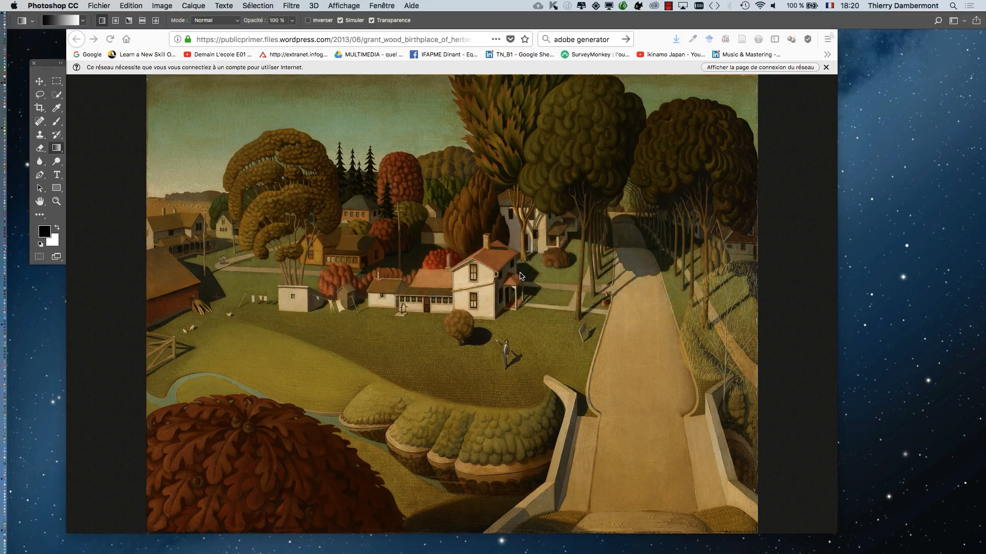
{"action": "key", "text": "alt+super+h"}
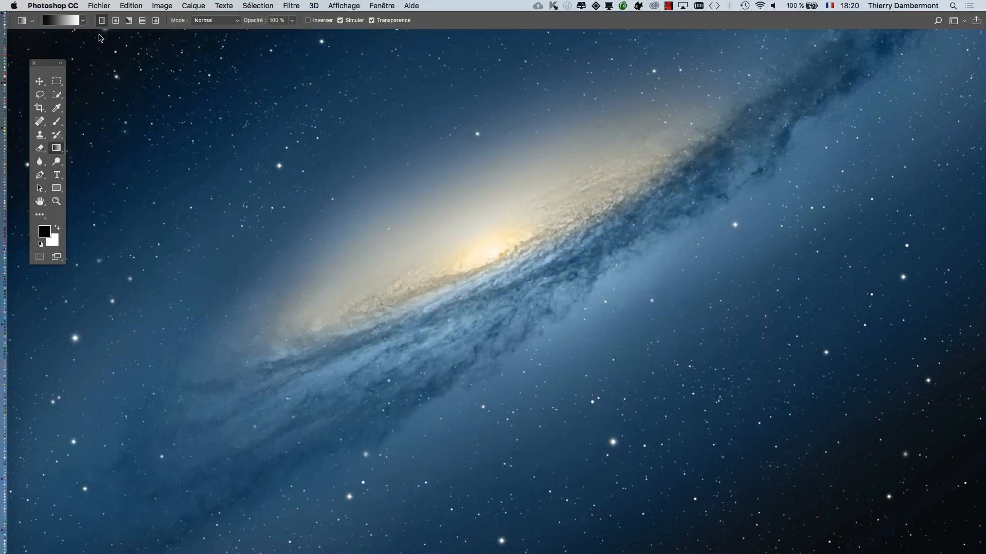
- Open the JPEG grant_wood_birthplace_of_herbert_hoover_mia_81105.jpeg from the CM 2 folder
{"action": "left_click", "coordinate": [103, 6]}
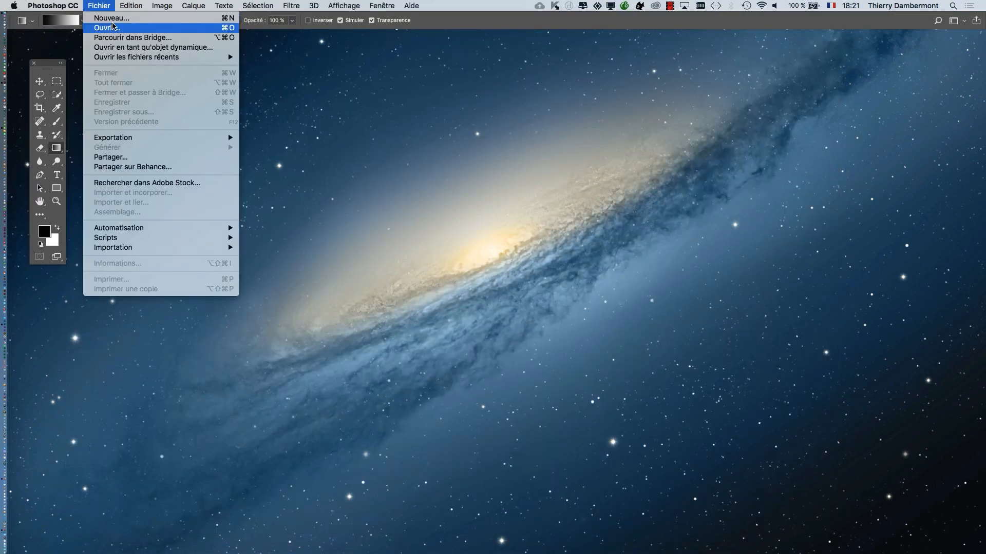
{"action": "left_click", "coordinate": [107, 28]}
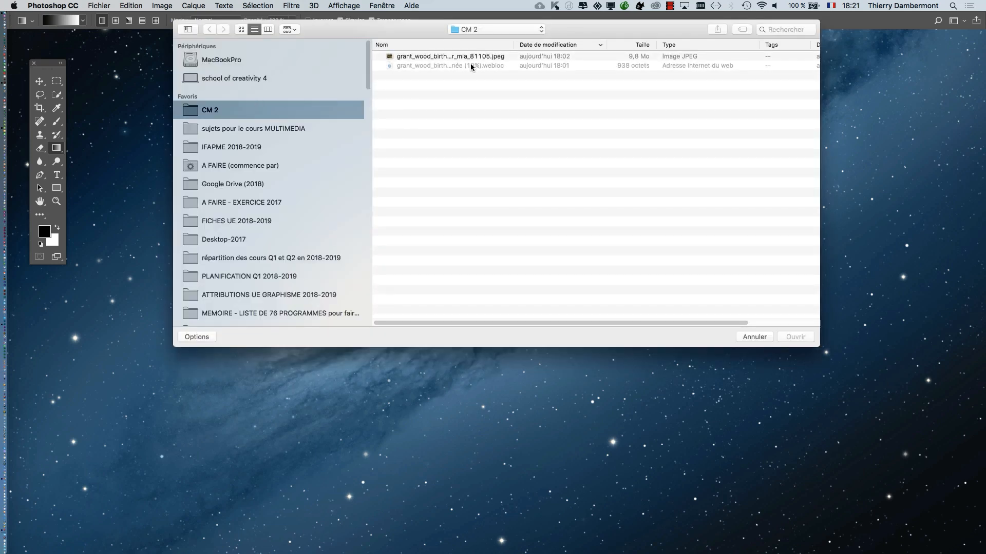
{"action": "left_click", "coordinate": [482, 56]}
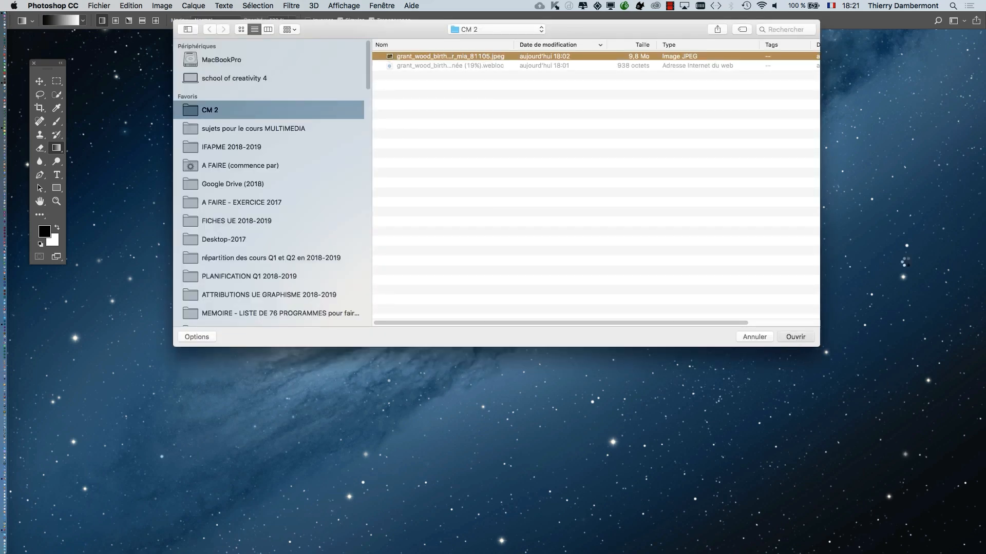
{"action": "key", "text": "Return"}
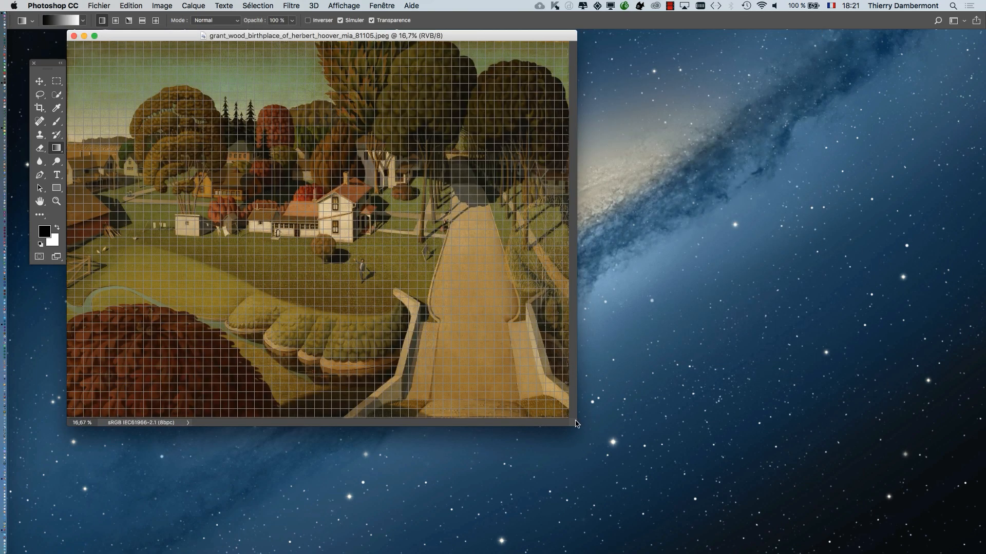
- Enlarge the document window around the painting and hide the grid (Grille) over the image
{"action": "left_click_drag", "start_coordinate": [577, 425], "coordinate": [906, 515]}
{"action": "scroll", "coordinate": [427, 275], "scroll_direction": "up", "scroll_amount": 4}
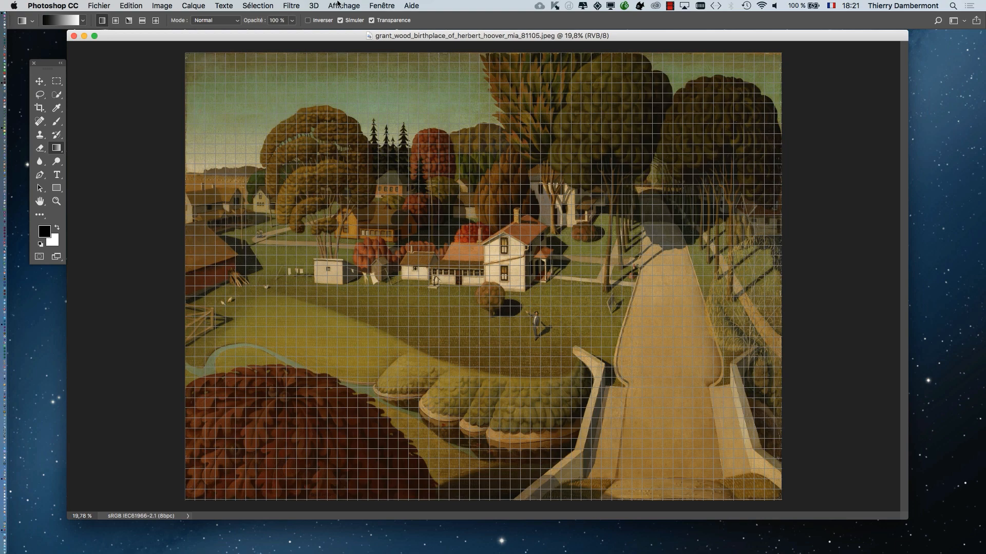
{"action": "left_click", "coordinate": [338, 4]}
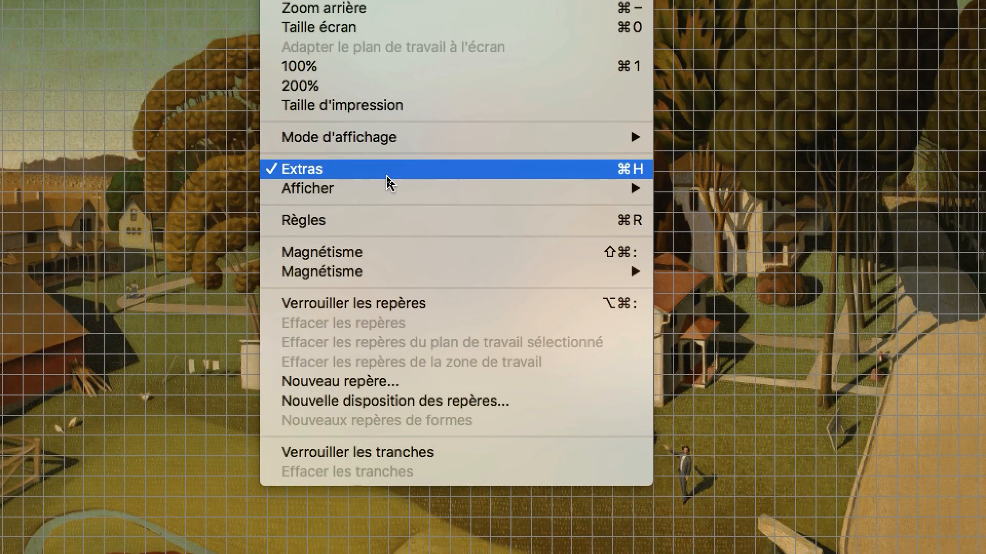
{"action": "left_click", "coordinate": [387, 178]}
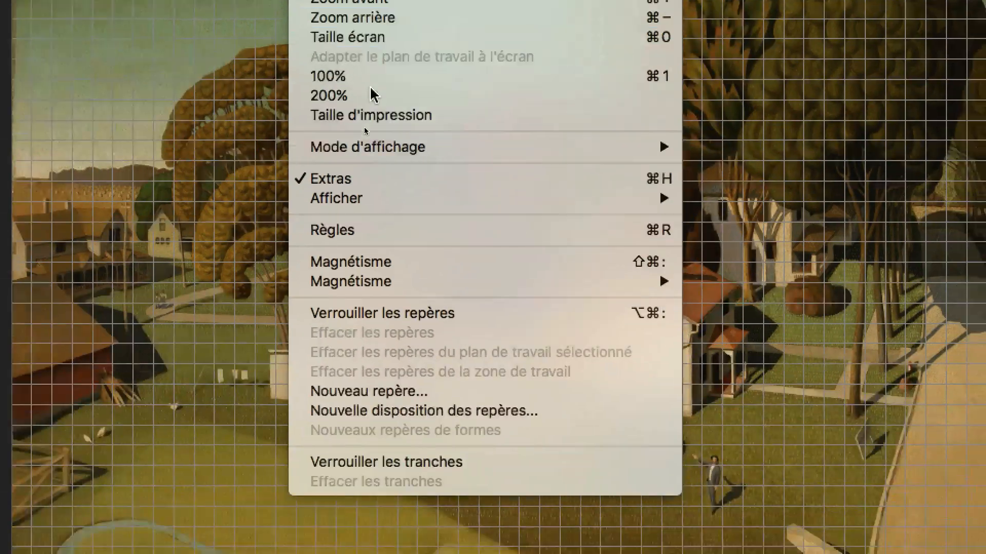
{"action": "mouse_move", "coordinate": [399, 366]}
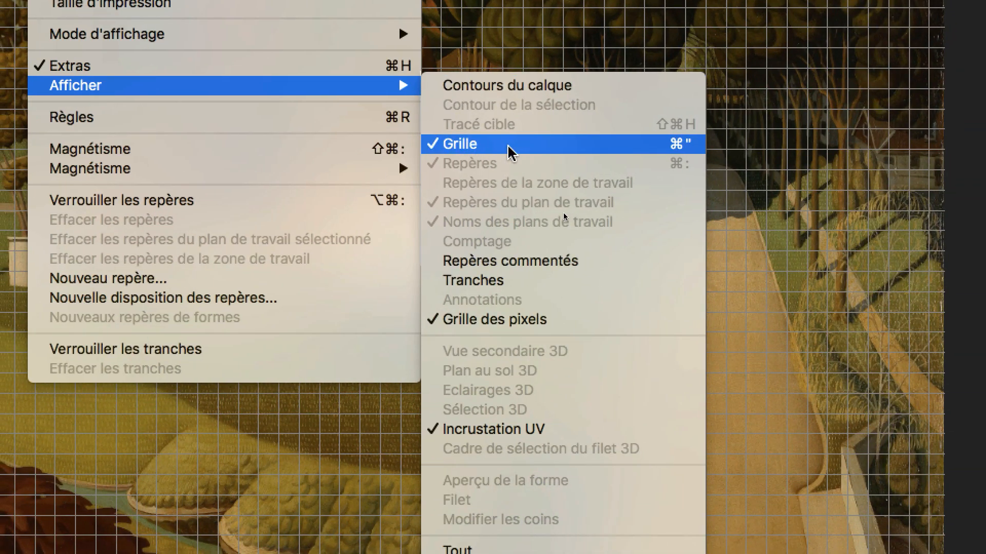
{"action": "left_click", "coordinate": [509, 147]}
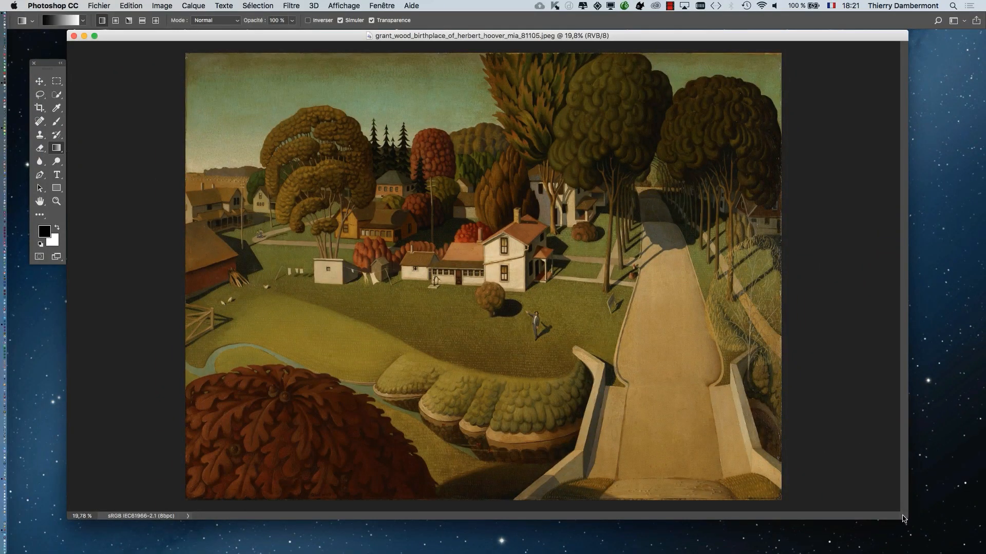
- Make the document window slightly smaller and check that its status information is set to Profil du document
{"action": "left_click_drag", "start_coordinate": [906, 518], "coordinate": [834, 499]}
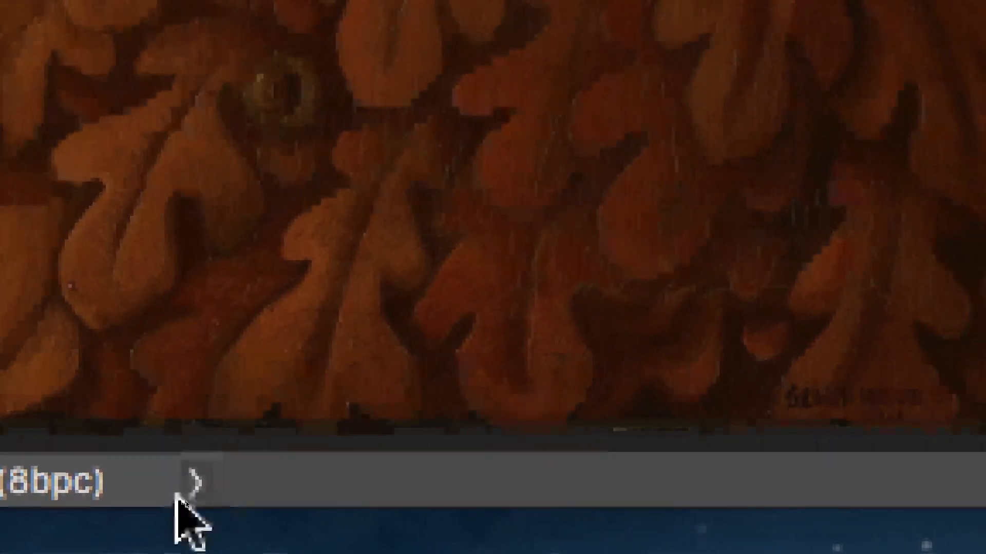
{"action": "left_click", "coordinate": [606, 454]}
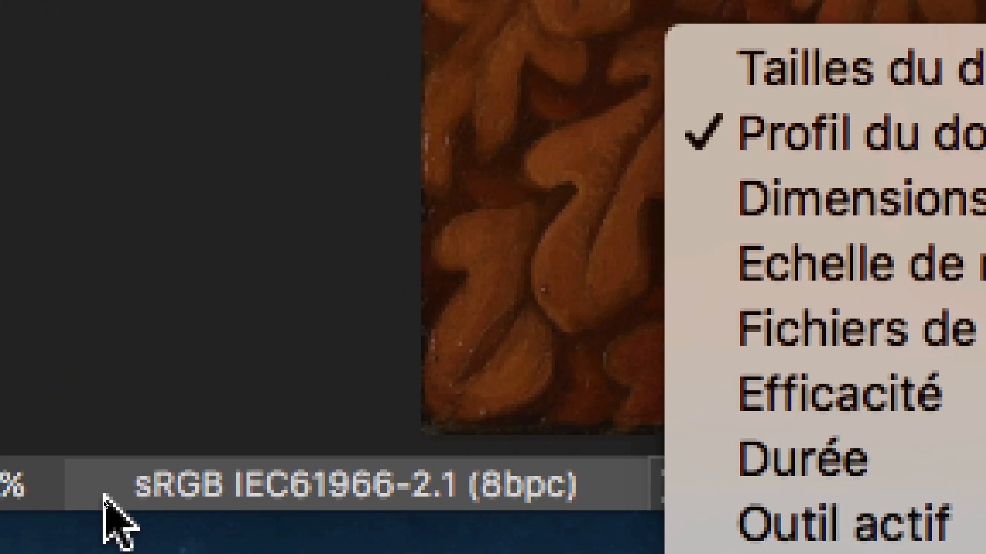
{"action": "left_click", "coordinate": [106, 499]}
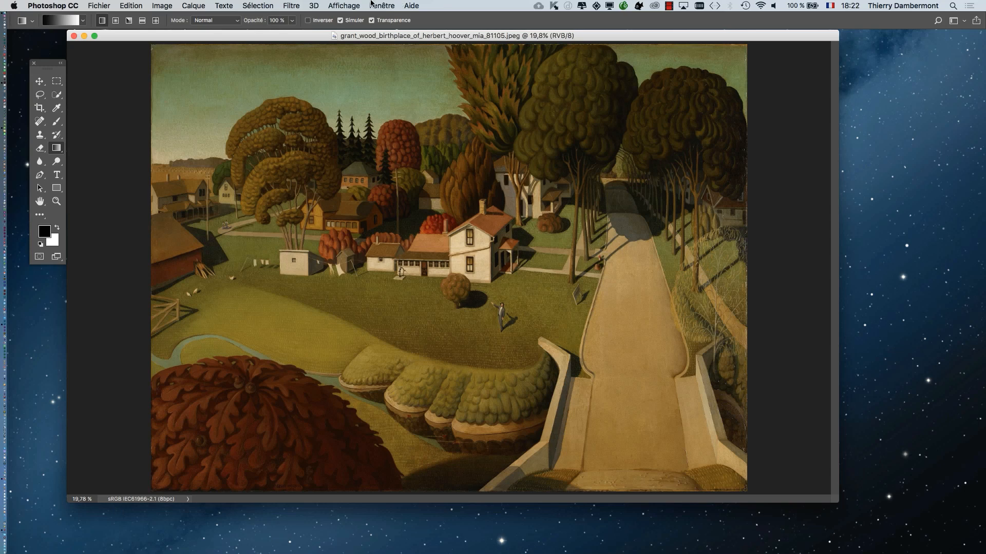
- Try the sRGB IEC61966-2.1 profile in Attribuer un profil, and close the dialog without applying it
{"action": "left_click", "coordinate": [129, 4]}
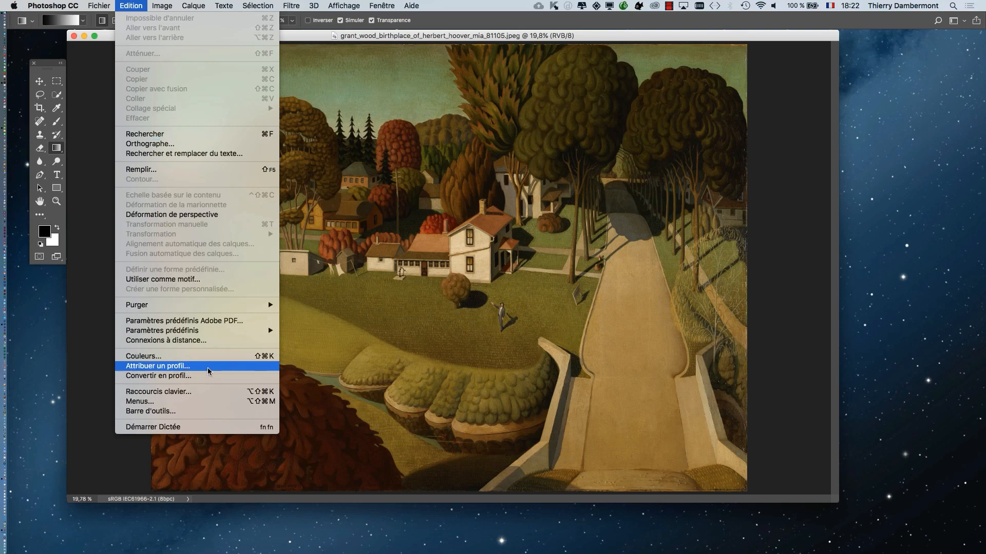
{"action": "key", "text": "Escape"}
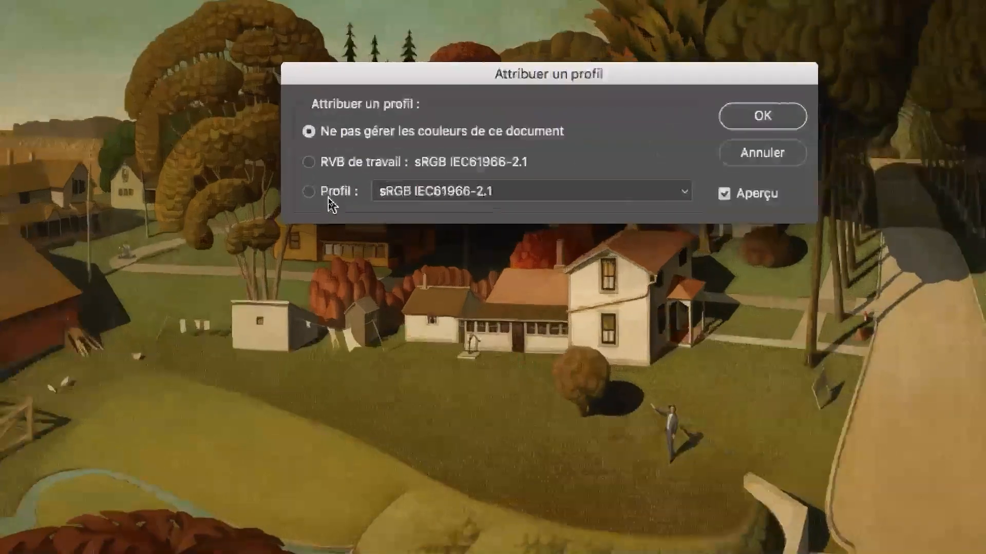
{"action": "left_click", "coordinate": [330, 198]}
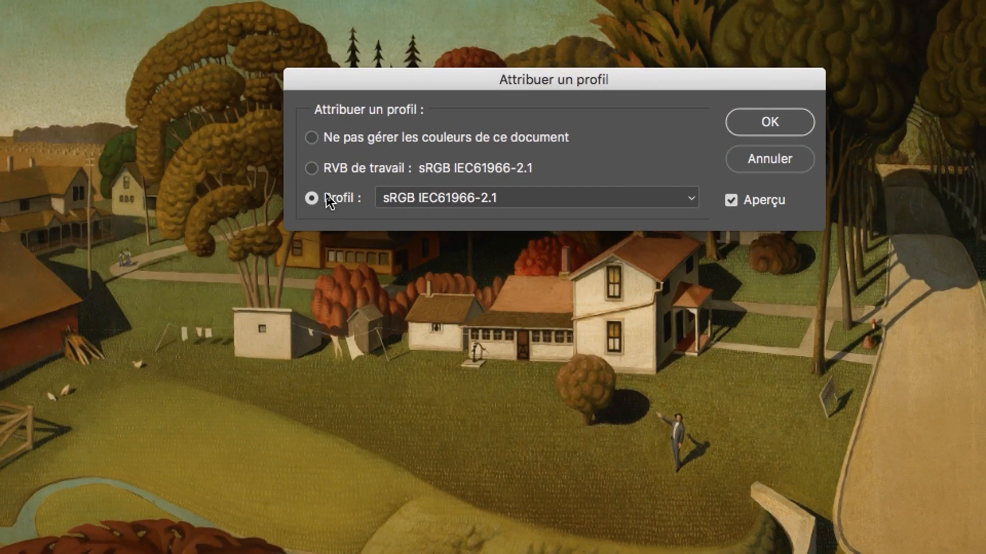
{"action": "left_click", "coordinate": [442, 193]}
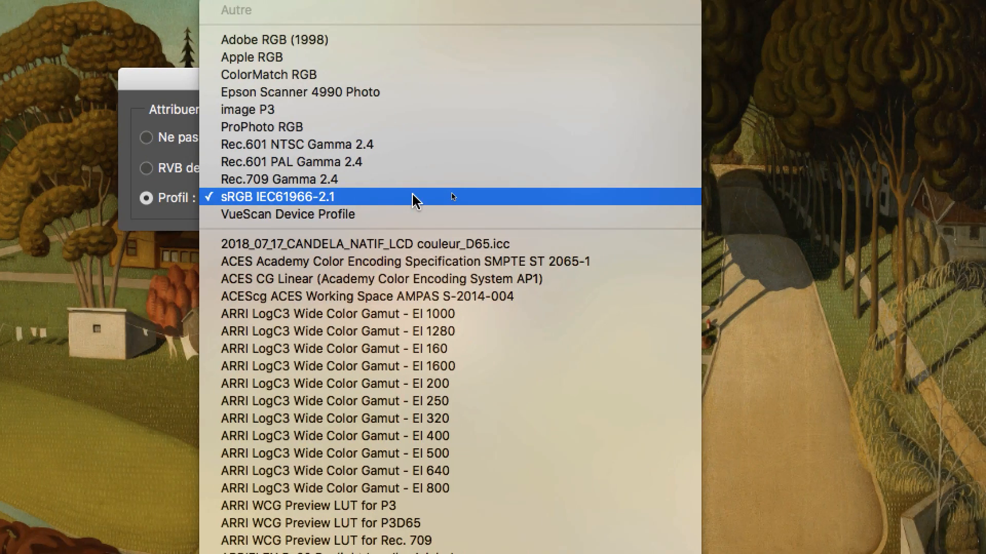
{"action": "left_click", "coordinate": [414, 197]}
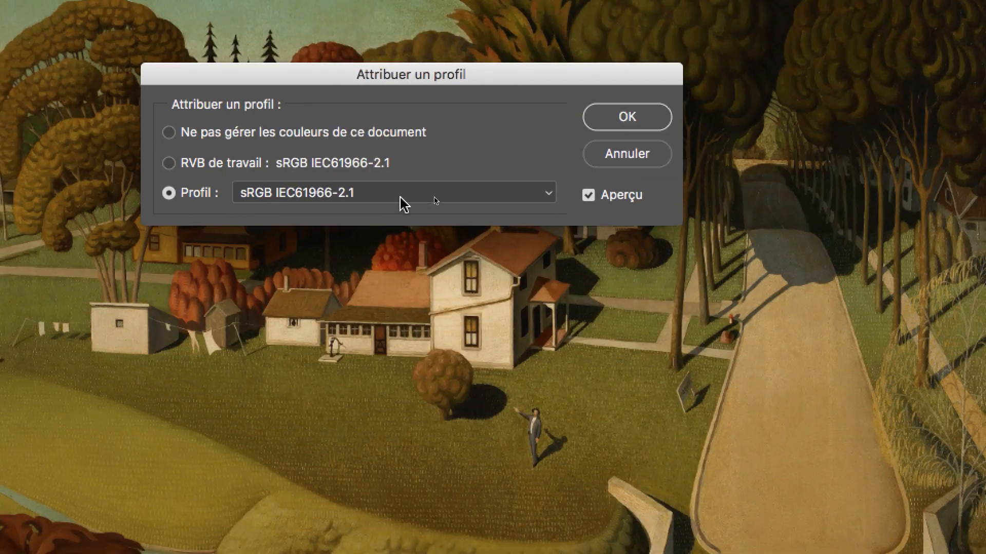
{"action": "left_click", "coordinate": [597, 159]}
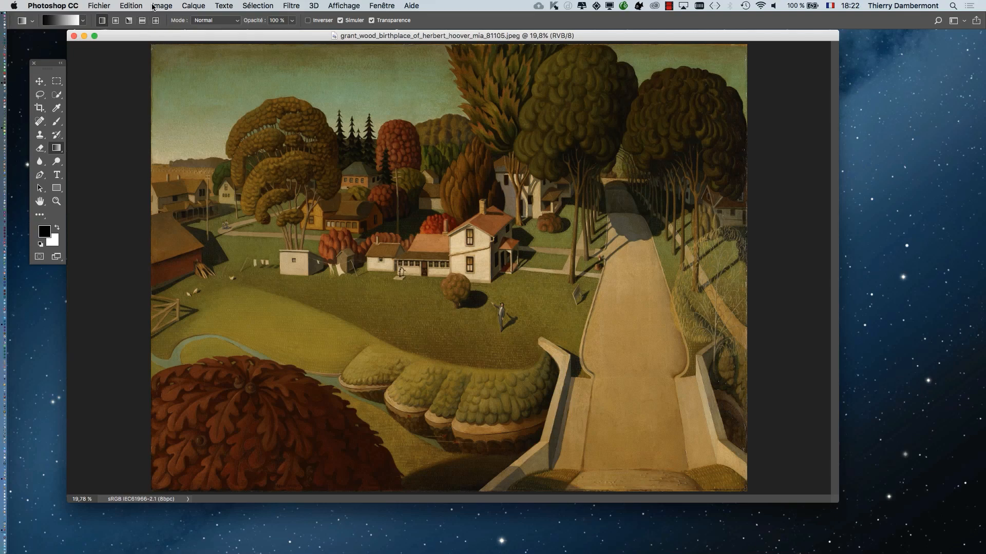
- Review the working spaces and colour management rules in the Couleurs settings, and close them without changes
{"action": "left_click", "coordinate": [138, 6]}
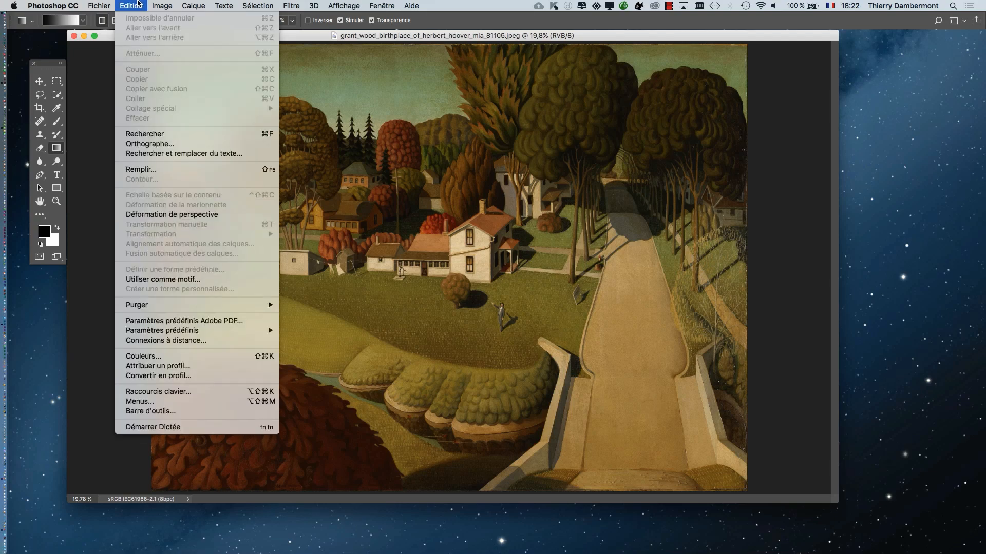
{"action": "left_click", "coordinate": [180, 358]}
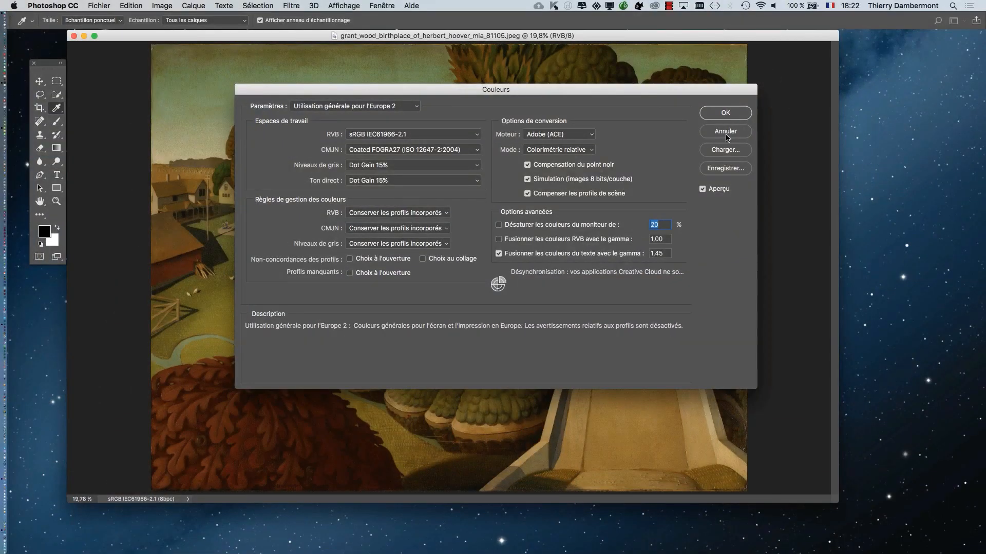
{"action": "left_click", "coordinate": [728, 135]}
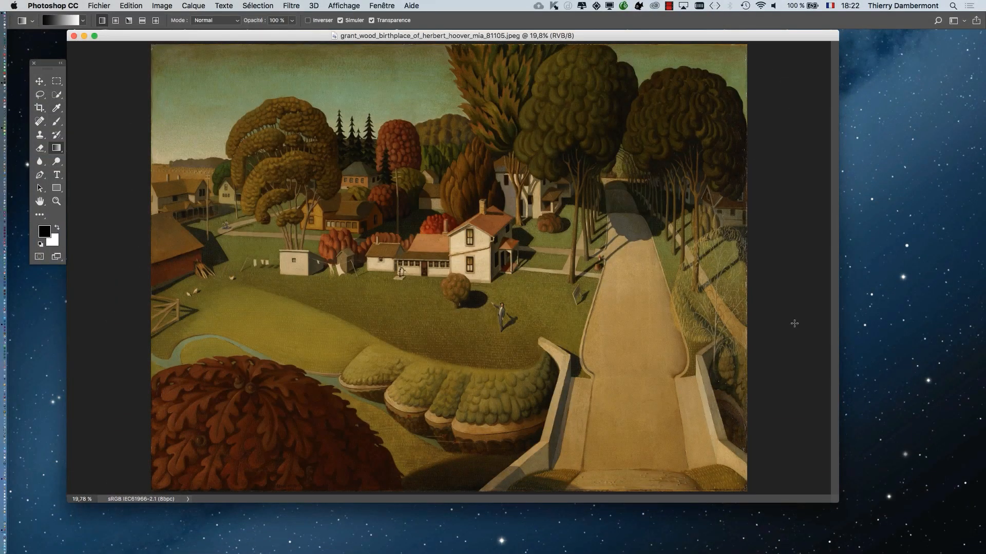
- Display the painting in full-screen mode with menus and magnify the area around the white house
{"action": "key", "text": "f"}
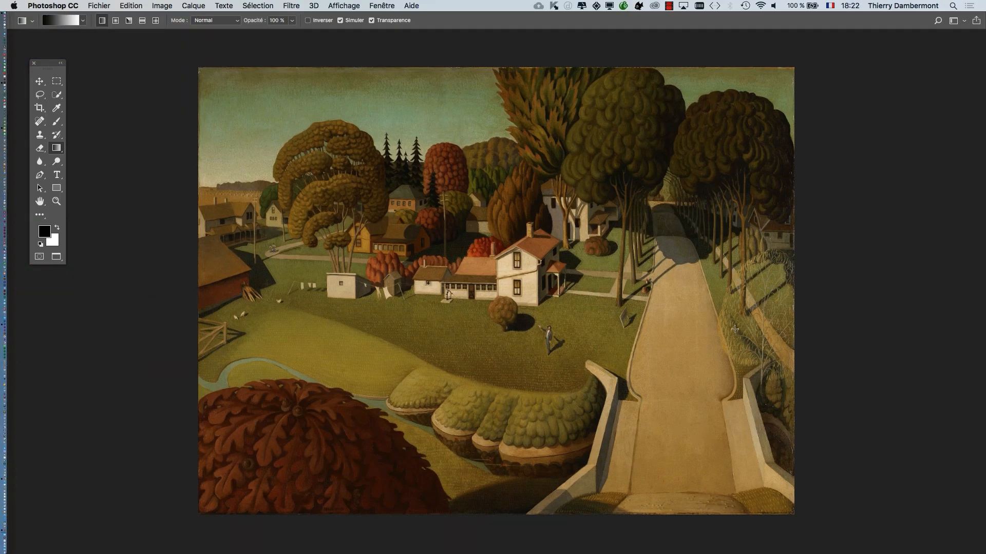
{"action": "scroll", "coordinate": [553, 273], "scroll_direction": "up", "scroll_amount": 5}
{"action": "scroll", "coordinate": [554, 274], "scroll_direction": "up", "scroll_amount": 3}
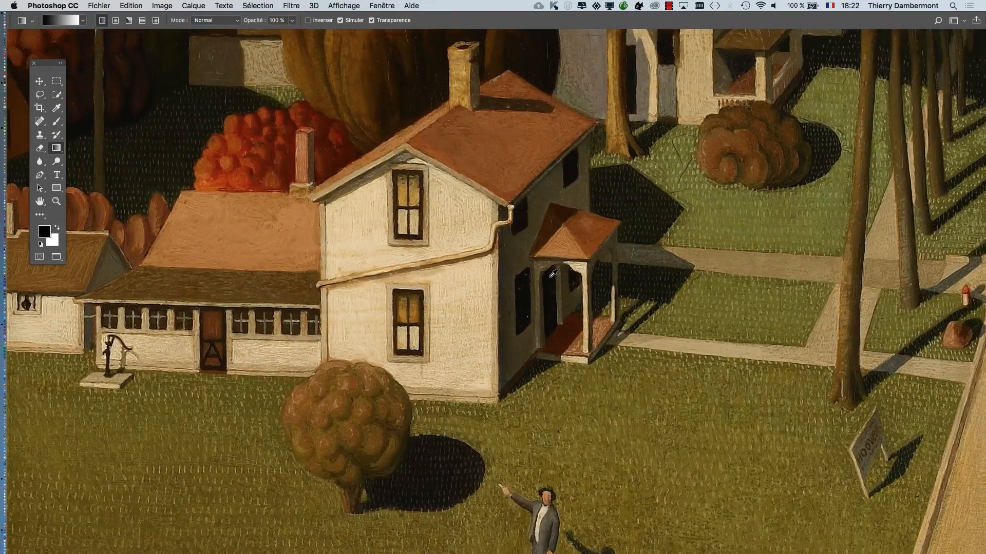
{"action": "scroll", "coordinate": [553, 274], "scroll_direction": "up", "scroll_amount": 5}
{"action": "scroll", "coordinate": [553, 274], "scroll_direction": "down", "scroll_amount": 6}
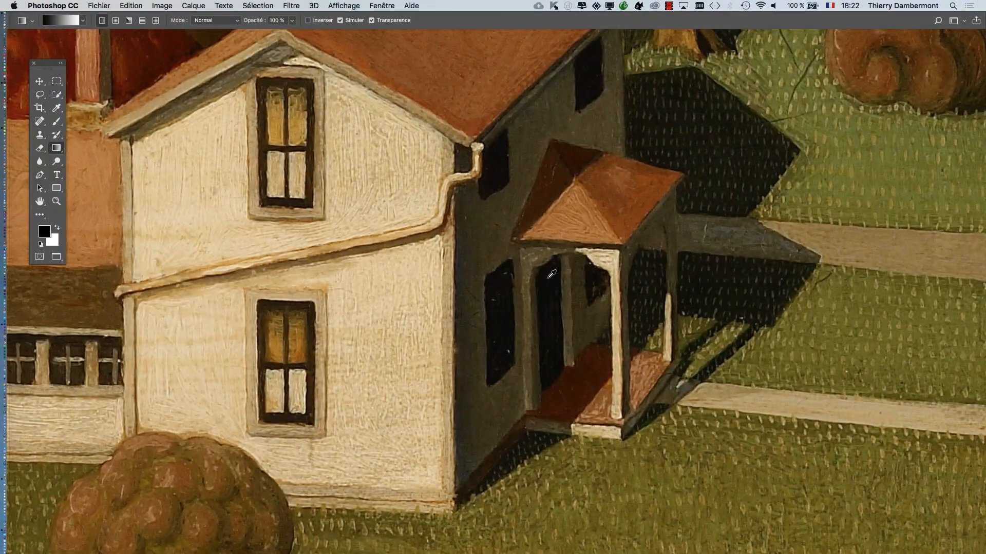
{"action": "scroll", "coordinate": [551, 275], "scroll_direction": "down", "scroll_amount": 6}
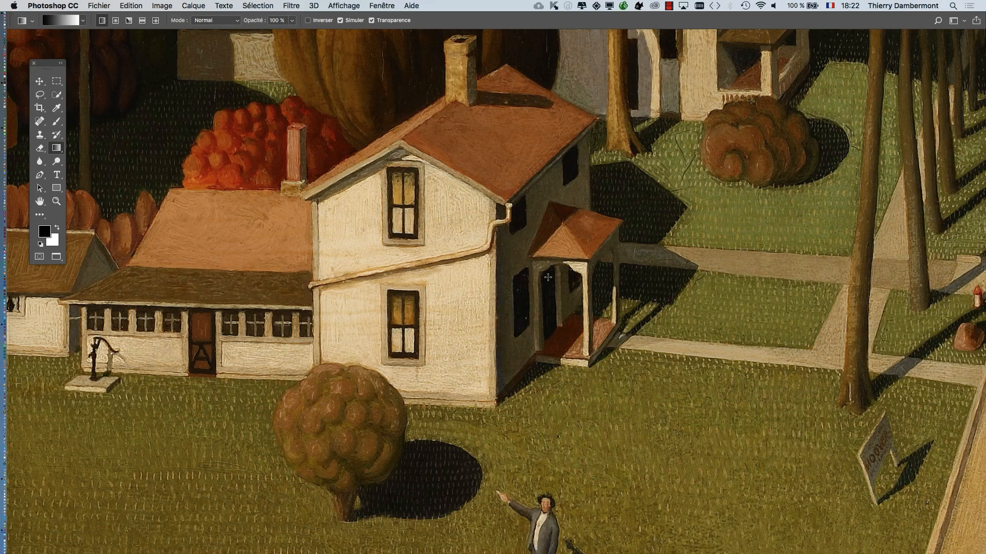
- Switch to the Firefox window showing the Grant Wood painting and minimise it to return to Photoshop
{"action": "key", "text": "super+Tab"}
{"action": "key", "text": "super+Tab"}
{"action": "key", "text": "super+Tab"}
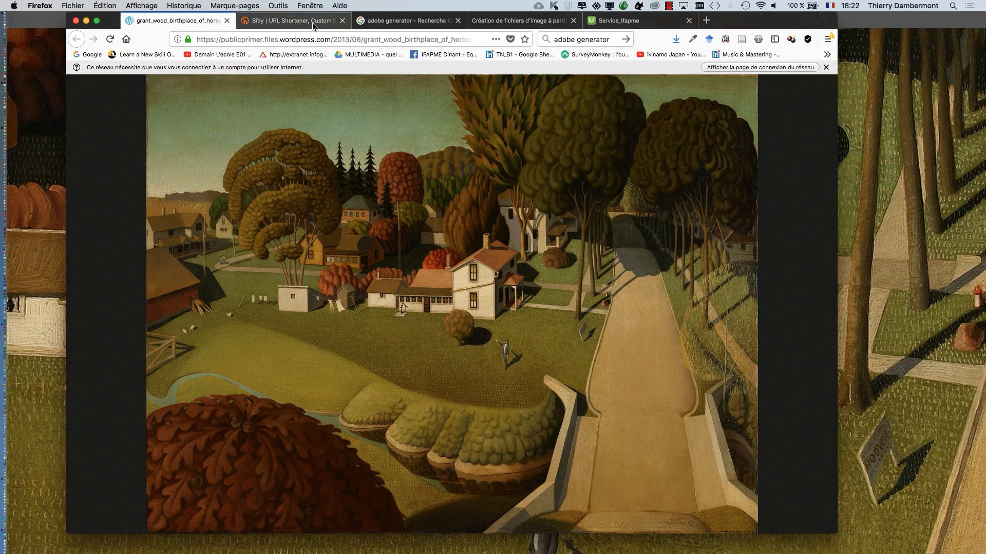
{"action": "left_click", "coordinate": [87, 22]}
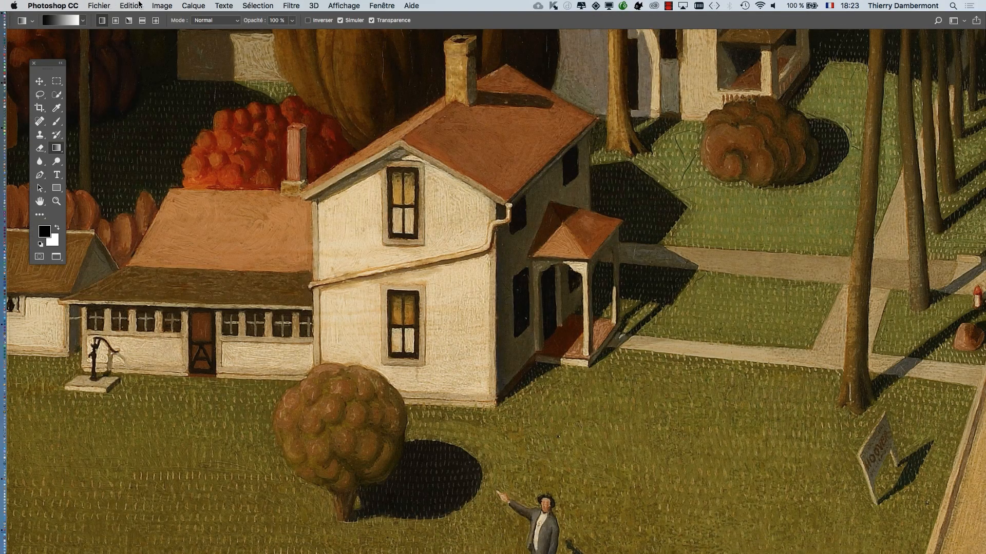
- Review the painting's pixel dimensions, print size and resolution in Taille de l'image, and close the dialog without changes
{"action": "left_click", "coordinate": [160, 6]}
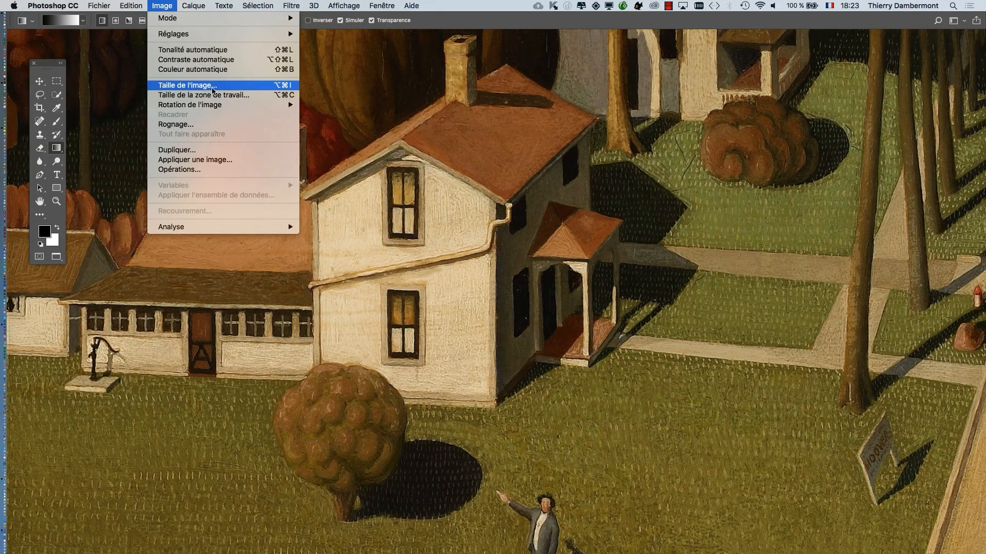
{"action": "left_click", "coordinate": [214, 90]}
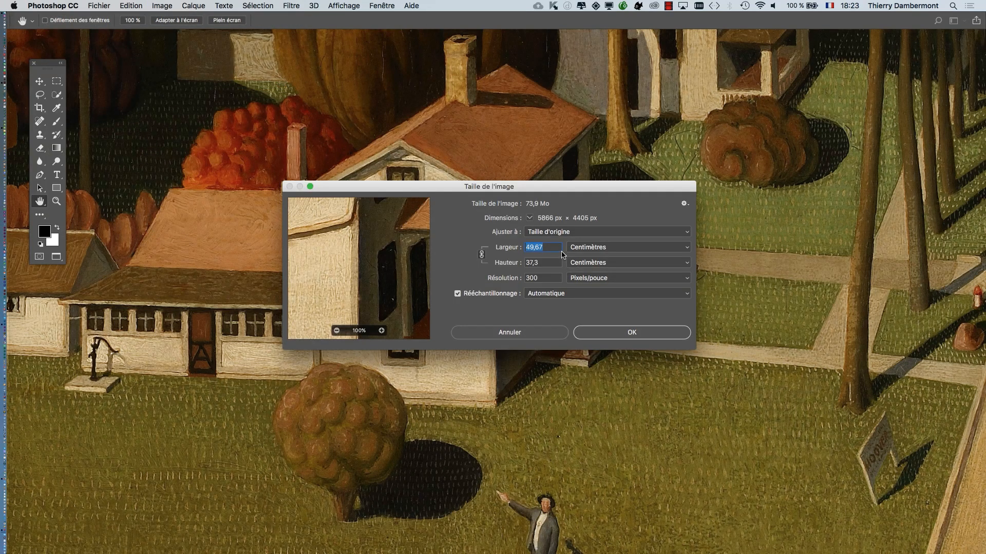
{"action": "key", "text": "alt"}
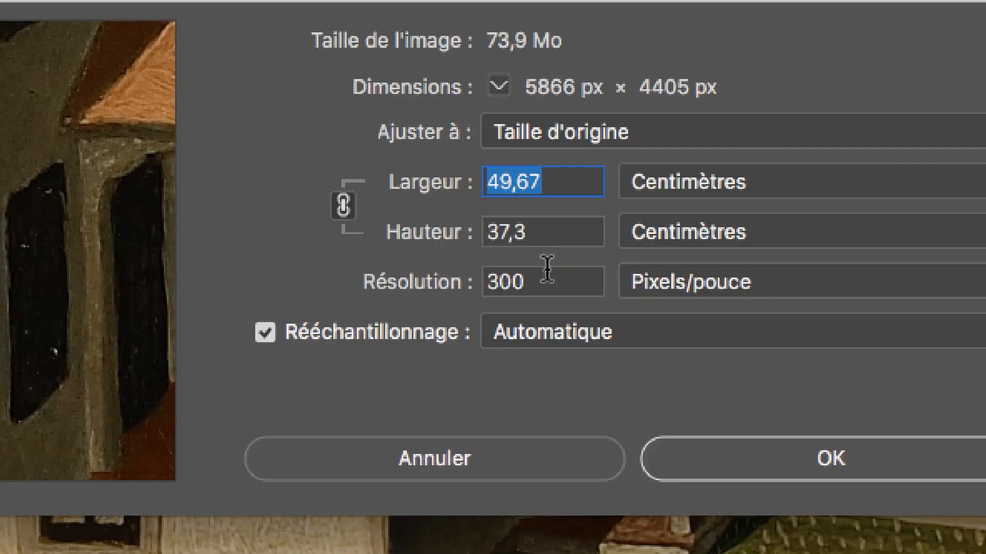
{"action": "left_click_drag", "start_coordinate": [525, 405], "coordinate": [468, 409]}
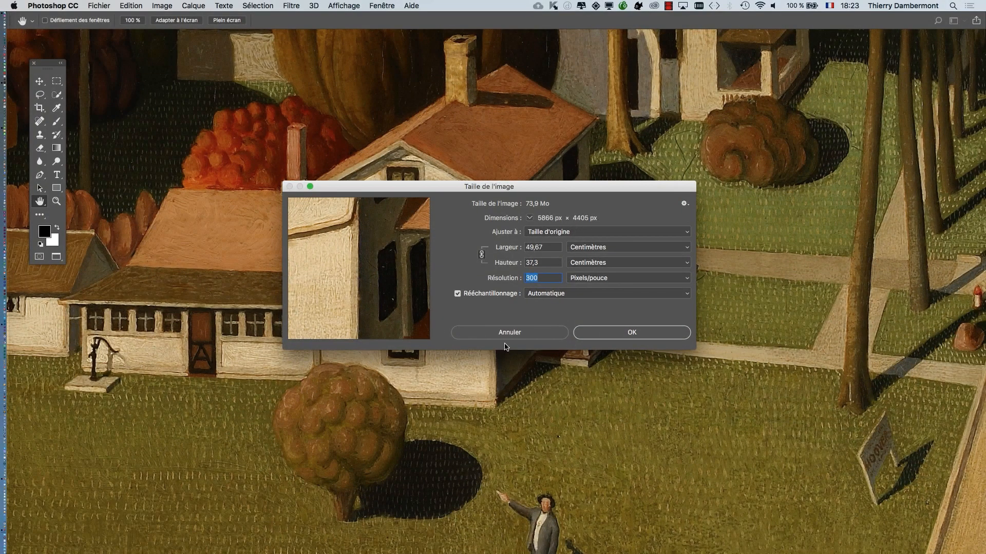
{"action": "left_click", "coordinate": [510, 330]}
- Examine the man pointing on the lawn at different magnifications, from the whole painting down to the individual pixels of his head
{"action": "scroll", "coordinate": [510, 331], "scroll_direction": "down", "scroll_amount": 6}
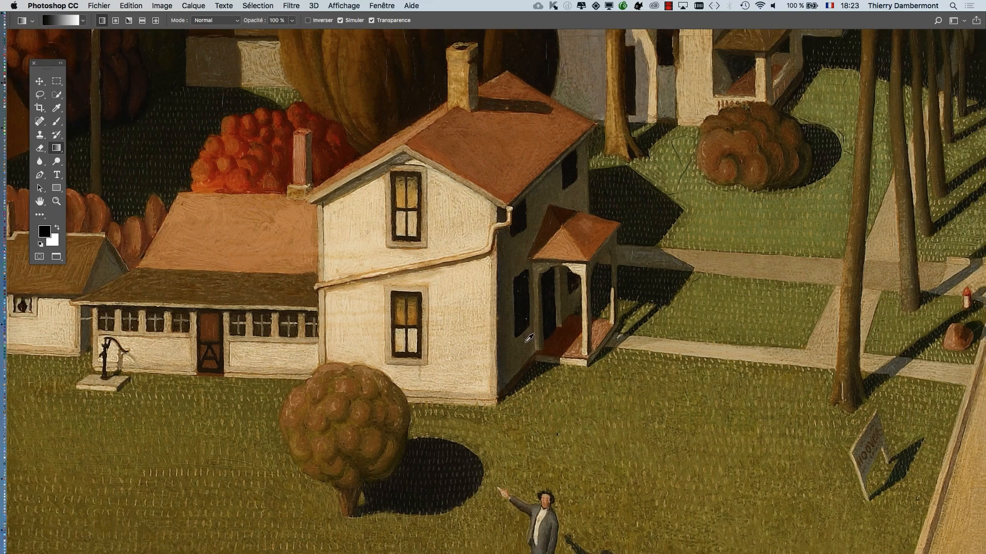
{"action": "scroll", "coordinate": [529, 340], "scroll_direction": "down", "scroll_amount": 2}
{"action": "scroll", "coordinate": [523, 349], "scroll_direction": "up", "scroll_amount": 8}
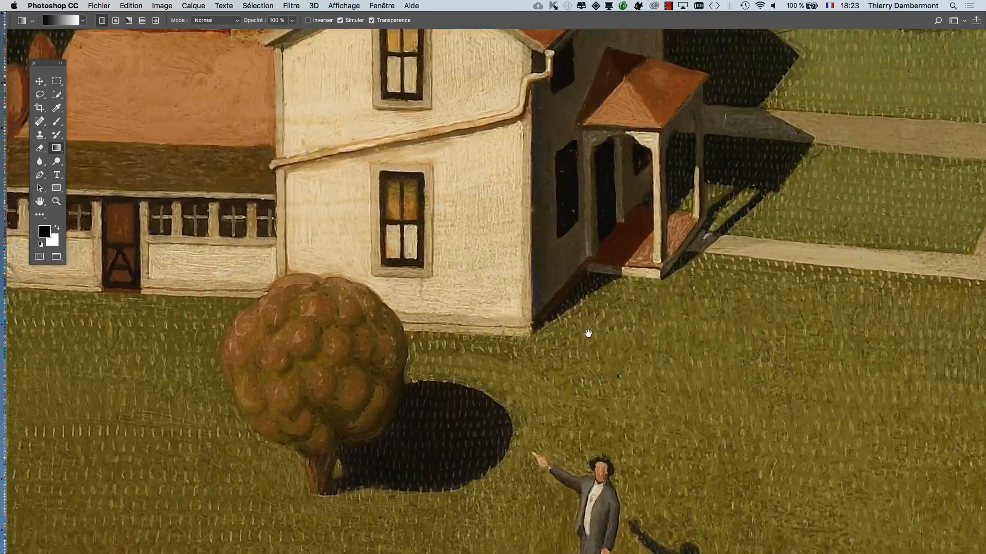
{"action": "left_click_drag", "start_coordinate": [587, 334], "coordinate": [302, 135]}
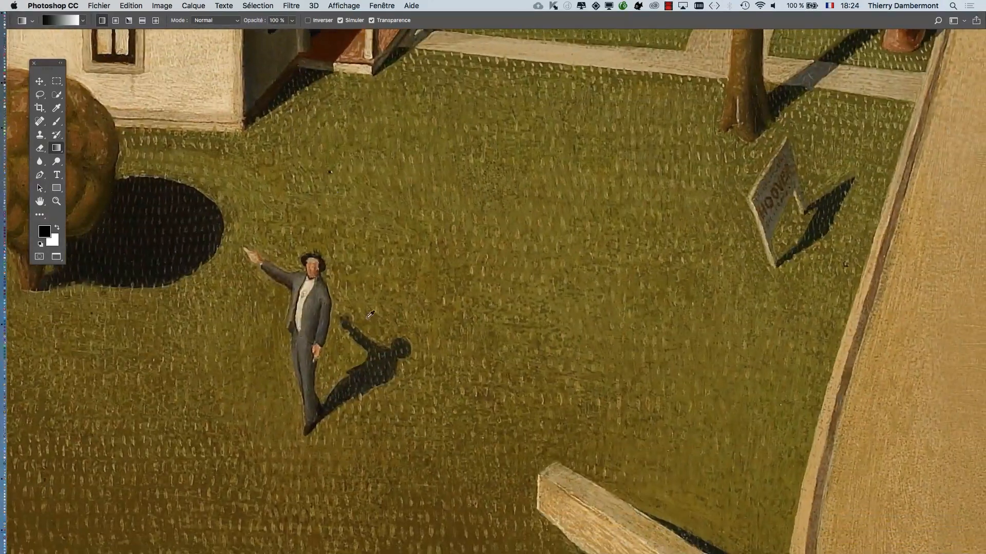
{"action": "scroll", "coordinate": [293, 298], "scroll_direction": "up", "scroll_amount": 8}
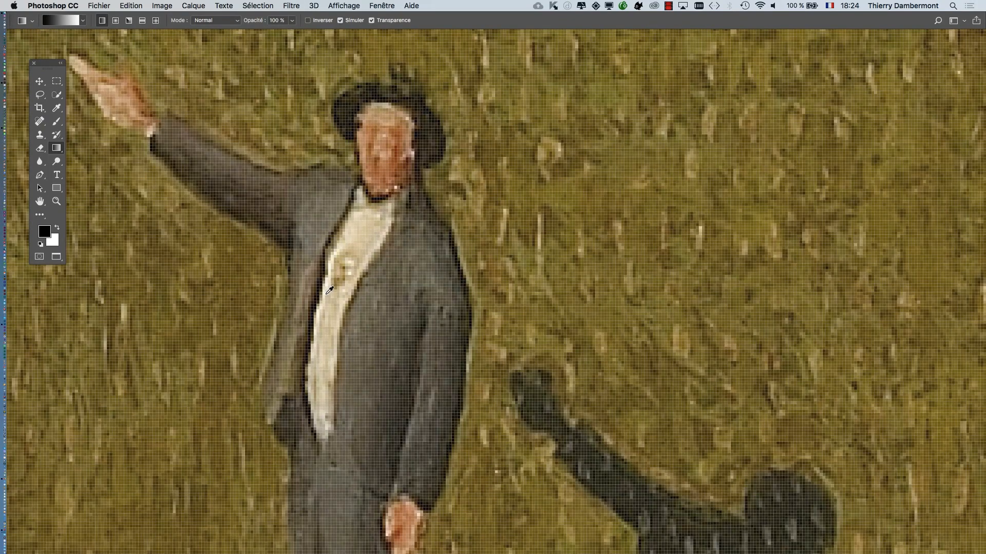
{"action": "scroll", "coordinate": [299, 302], "scroll_direction": "down", "scroll_amount": 2}
{"action": "scroll", "coordinate": [329, 292], "scroll_direction": "up", "scroll_amount": 10}
{"action": "scroll", "coordinate": [330, 292], "scroll_direction": "down", "scroll_amount": 10}
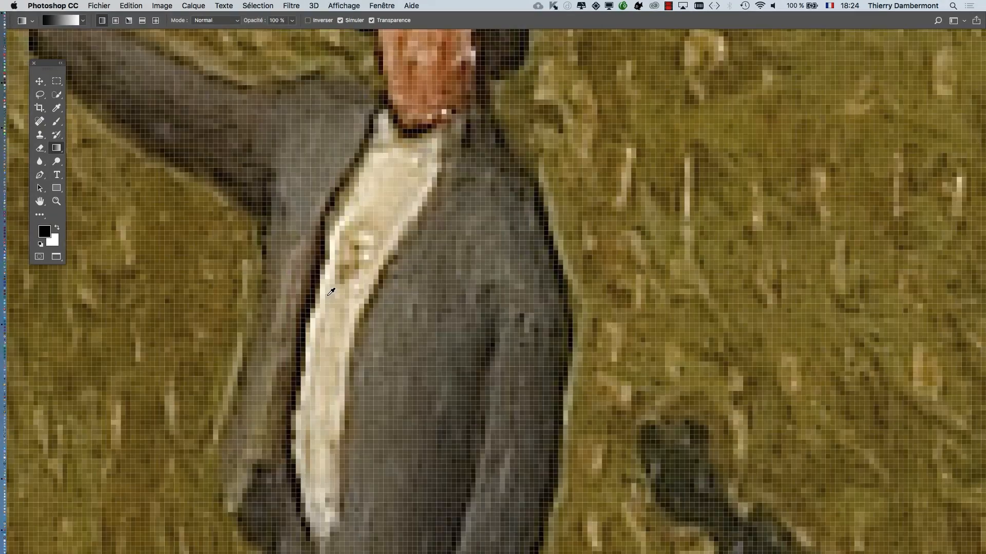
{"action": "scroll", "coordinate": [331, 293], "scroll_direction": "down", "scroll_amount": 6}
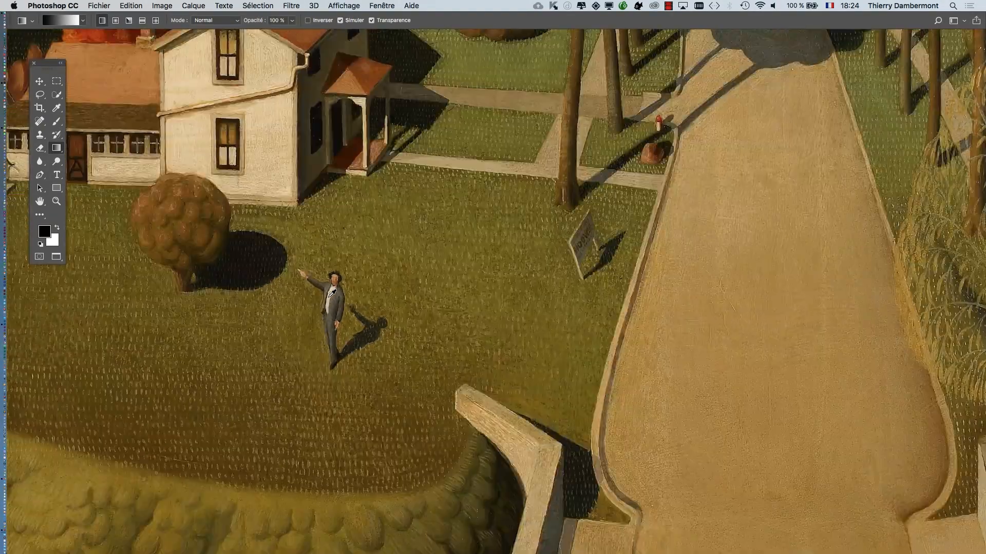
{"action": "scroll", "coordinate": [331, 293], "scroll_direction": "down", "scroll_amount": 1}
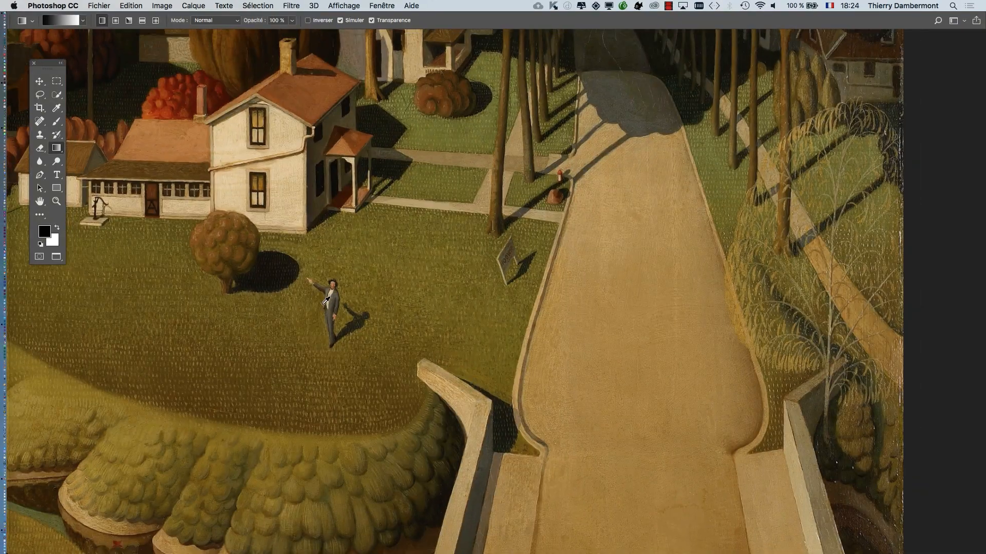
{"action": "scroll", "coordinate": [308, 298], "scroll_direction": "down", "scroll_amount": 5}
{"action": "scroll", "coordinate": [309, 300], "scroll_direction": "up", "scroll_amount": 3}
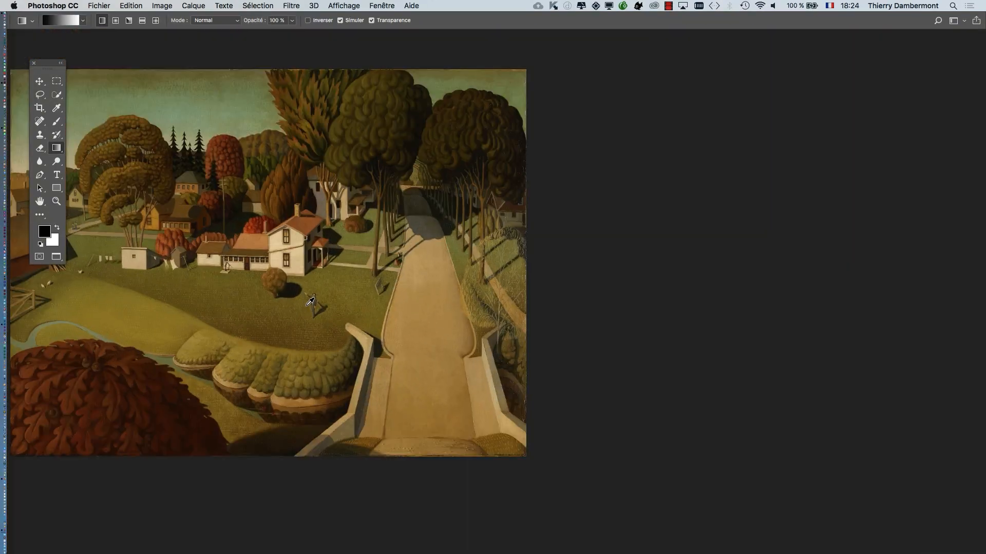
{"action": "scroll", "coordinate": [309, 302], "scroll_direction": "up", "scroll_amount": 8}
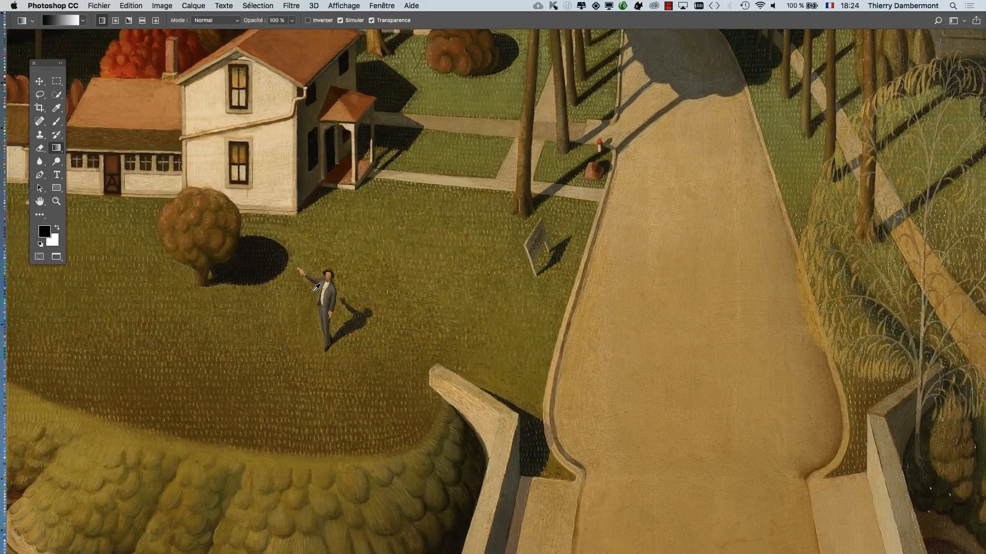
{"action": "scroll", "coordinate": [316, 289], "scroll_direction": "up", "scroll_amount": 10}
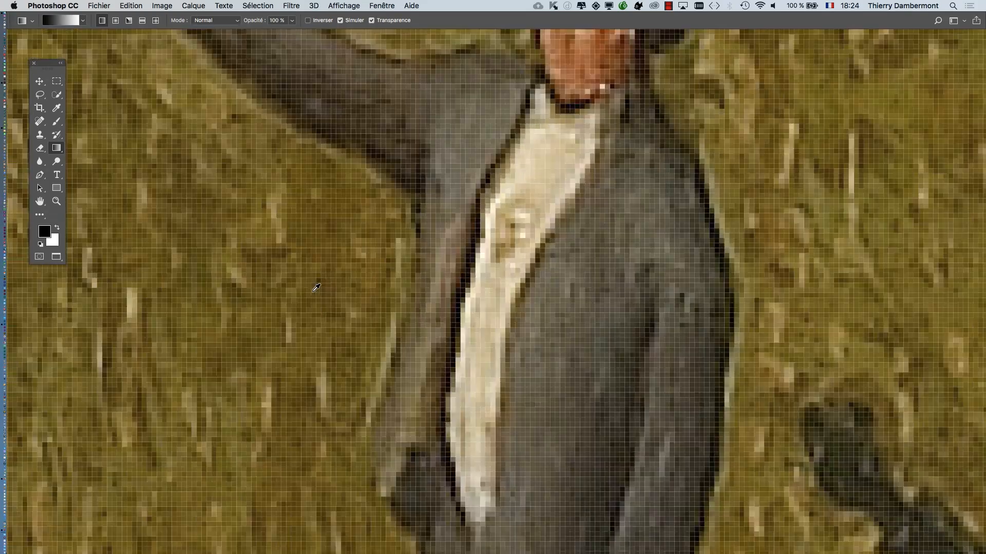
{"action": "left_click_drag", "start_coordinate": [391, 215], "coordinate": [349, 474]}
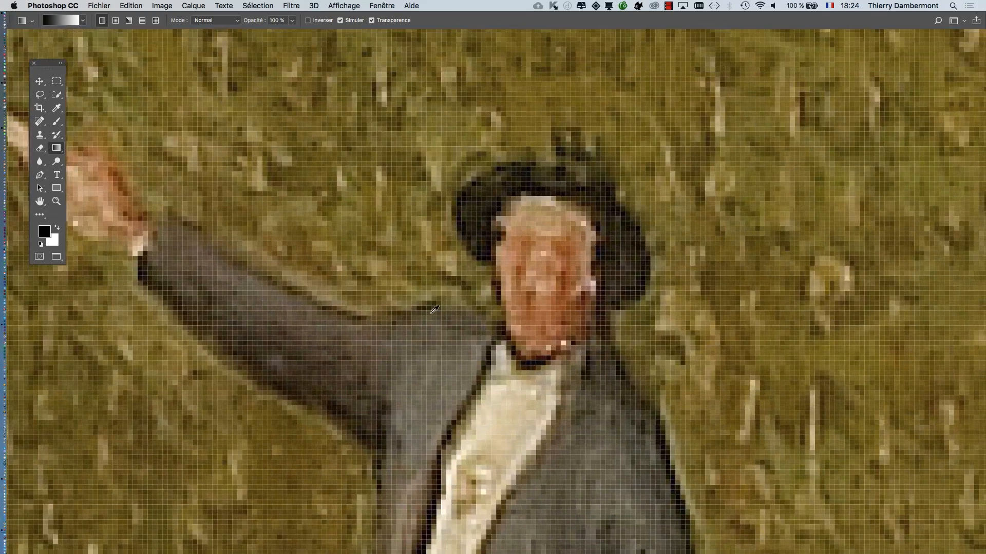
{"action": "scroll", "coordinate": [433, 309], "scroll_direction": "up", "scroll_amount": 1}
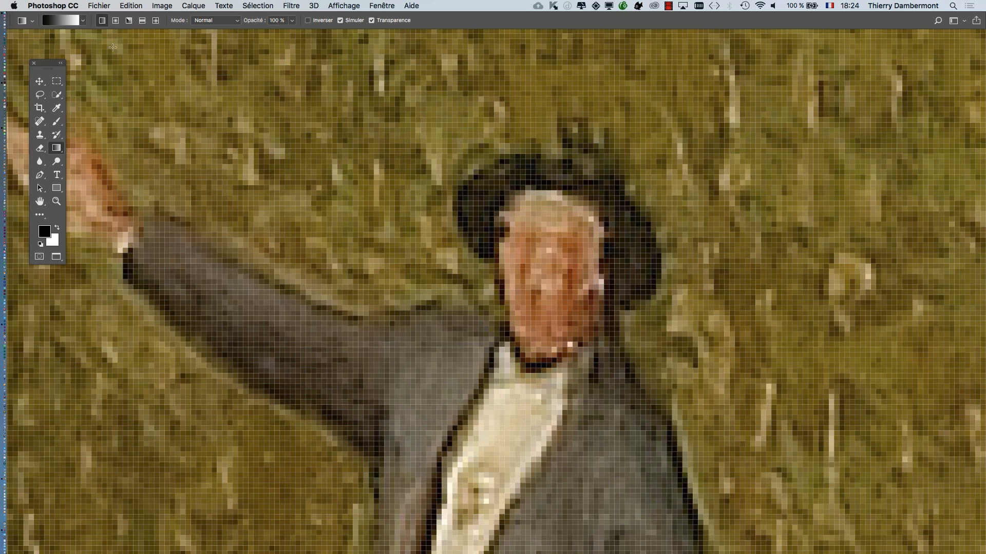
- Turn off the pixel grid overlay (Grille des pixels) and check the option's state among the displayed extras
{"action": "left_click", "coordinate": [341, 7]}
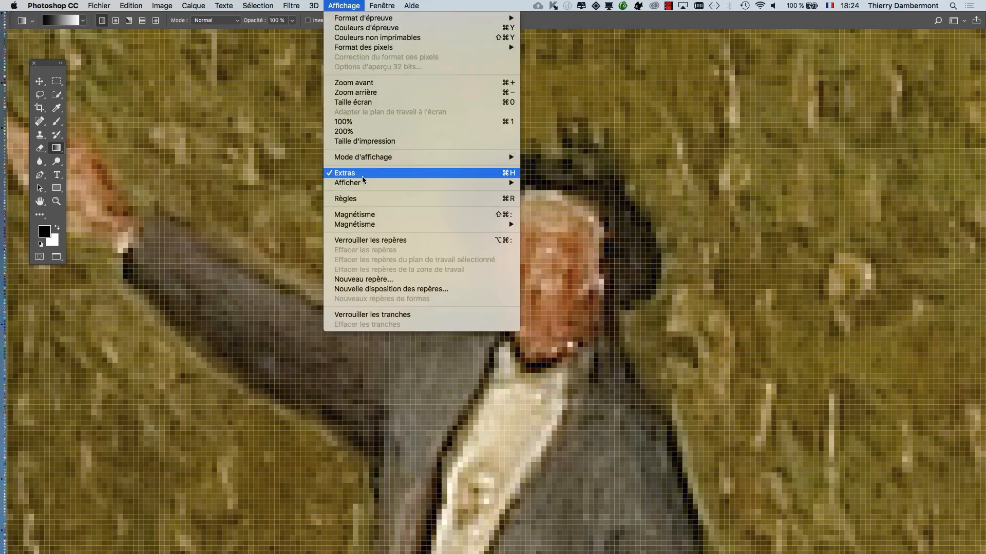
{"action": "mouse_move", "coordinate": [408, 184]}
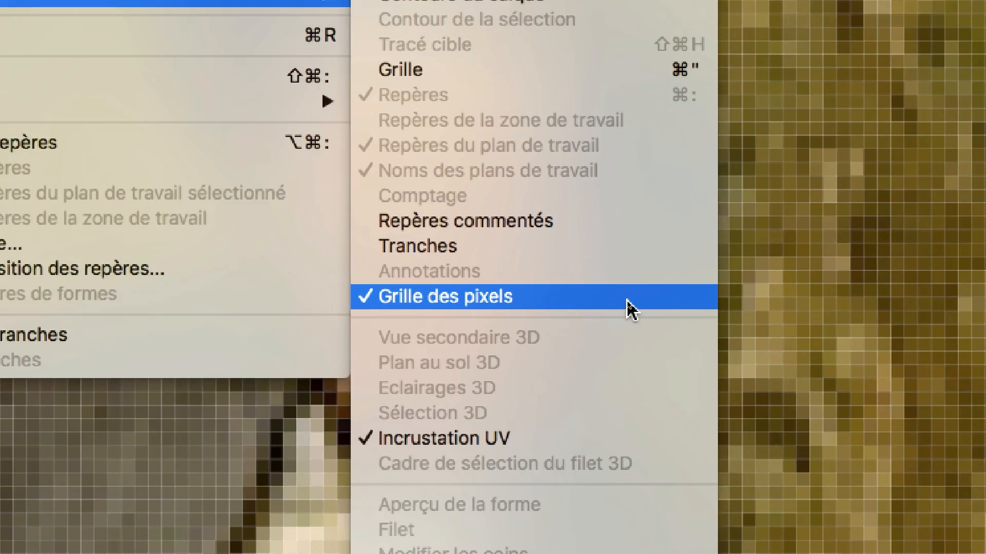
{"action": "left_click", "coordinate": [626, 299]}
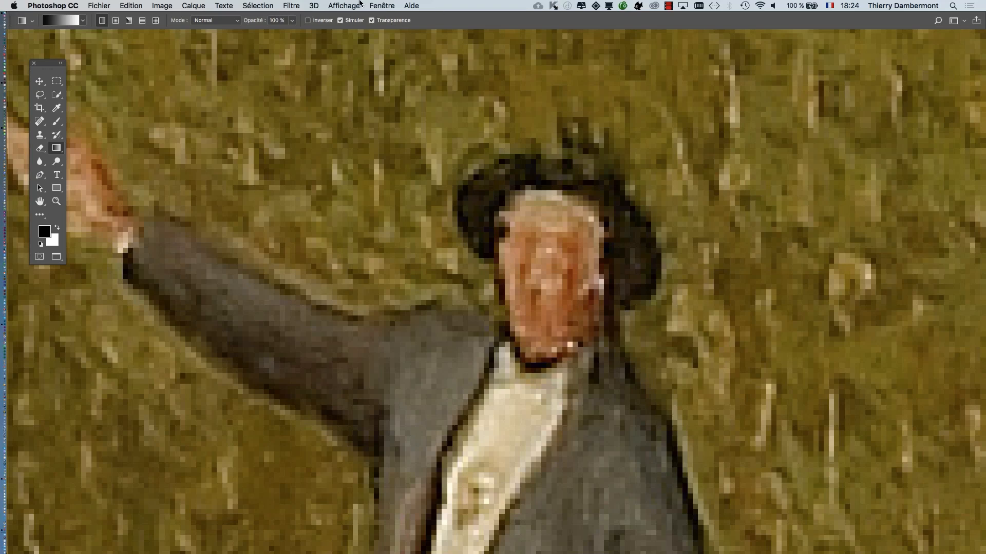
{"action": "left_click", "coordinate": [359, 6]}
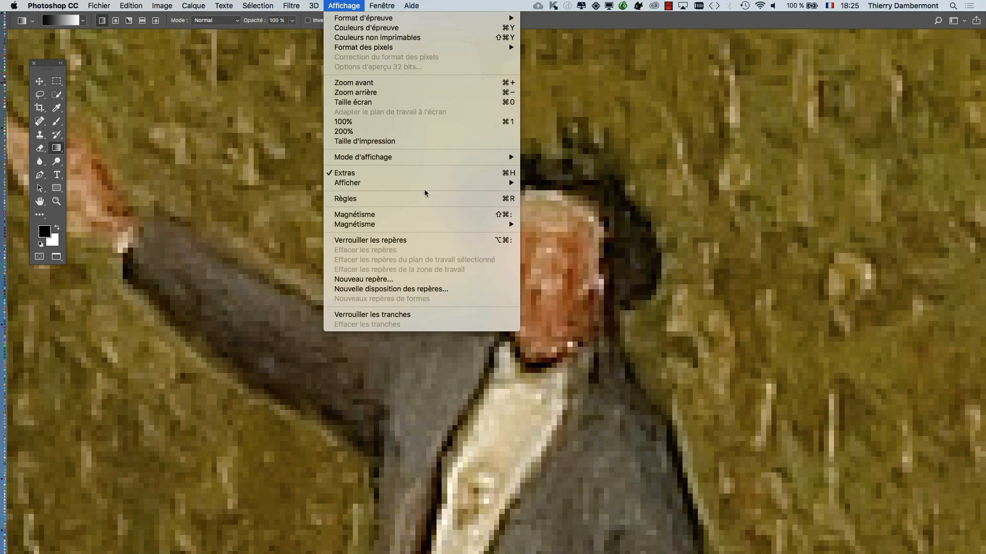
{"action": "mouse_move", "coordinate": [422, 183]}
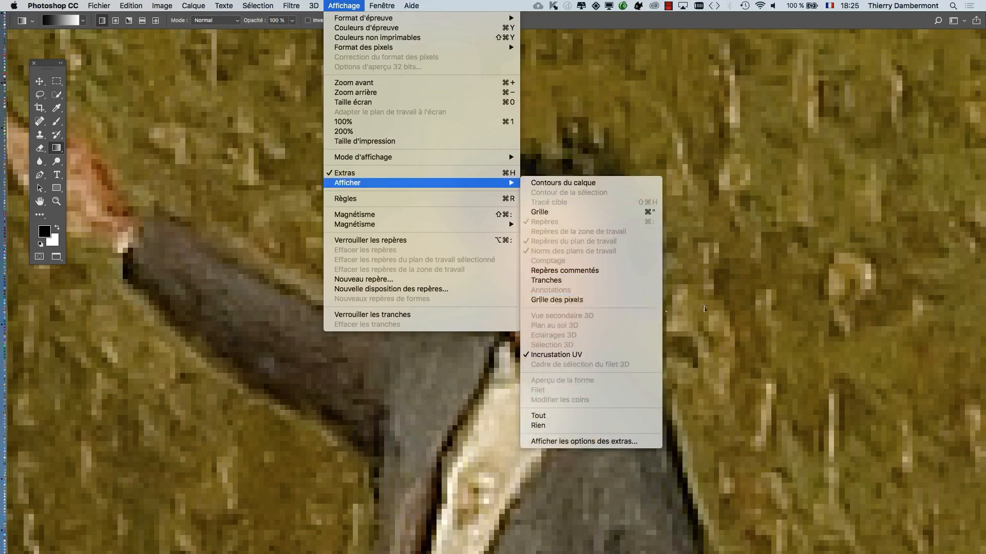
{"action": "left_click", "coordinate": [774, 295]}
- Inspect the man's face and suit closely without the pixel grid, and return to a centred overview of the painting
{"action": "scroll", "coordinate": [555, 314], "scroll_direction": "up", "scroll_amount": 5}
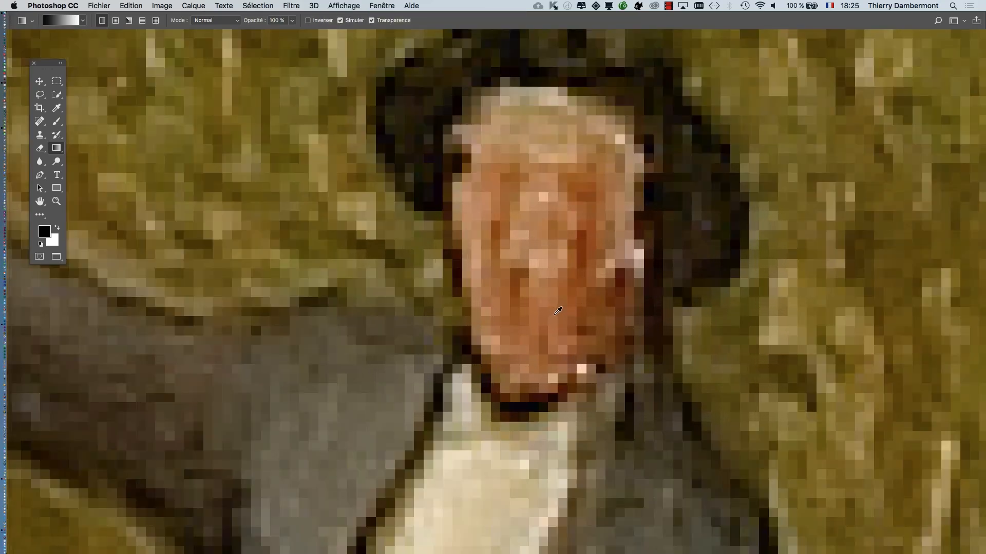
{"action": "scroll", "coordinate": [555, 314], "scroll_direction": "down", "scroll_amount": 6}
{"action": "scroll", "coordinate": [558, 311], "scroll_direction": "down", "scroll_amount": 10}
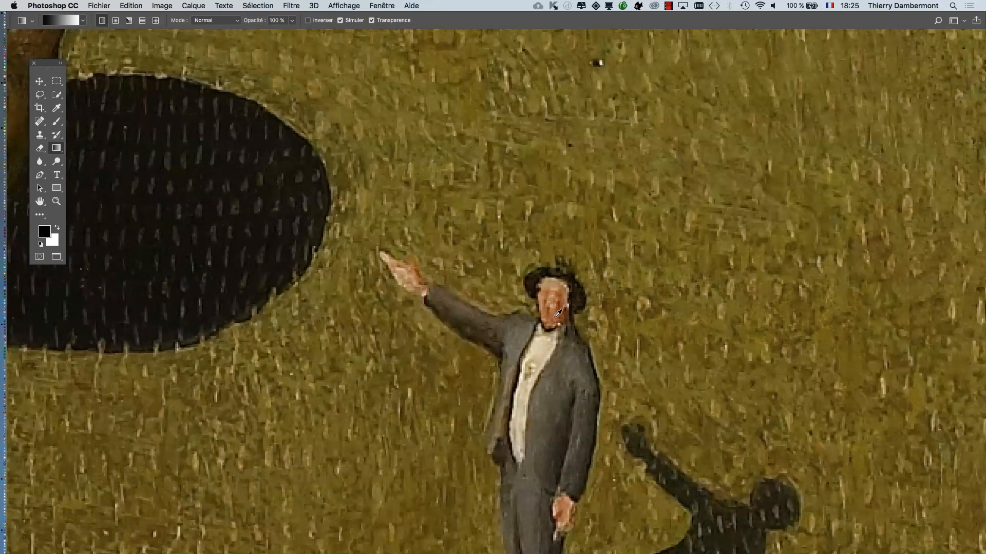
{"action": "scroll", "coordinate": [555, 320], "scroll_direction": "down", "scroll_amount": 3}
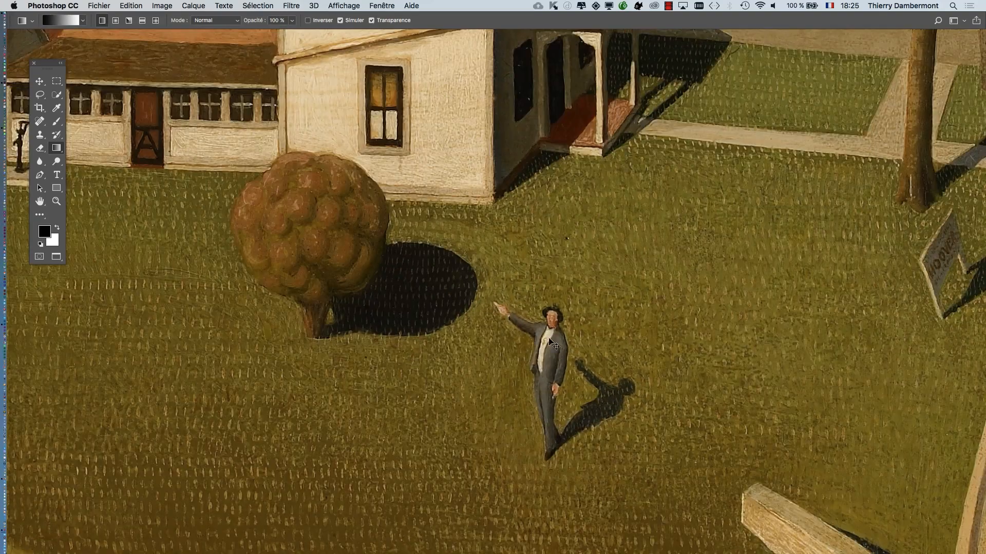
{"action": "scroll", "coordinate": [530, 352], "scroll_direction": "up", "scroll_amount": 2}
{"action": "scroll", "coordinate": [530, 352], "scroll_direction": "up", "scroll_amount": 5}
{"action": "left_click_drag", "start_coordinate": [462, 285], "coordinate": [174, 198]}
{"action": "scroll", "coordinate": [175, 198], "scroll_direction": "up", "scroll_amount": 5}
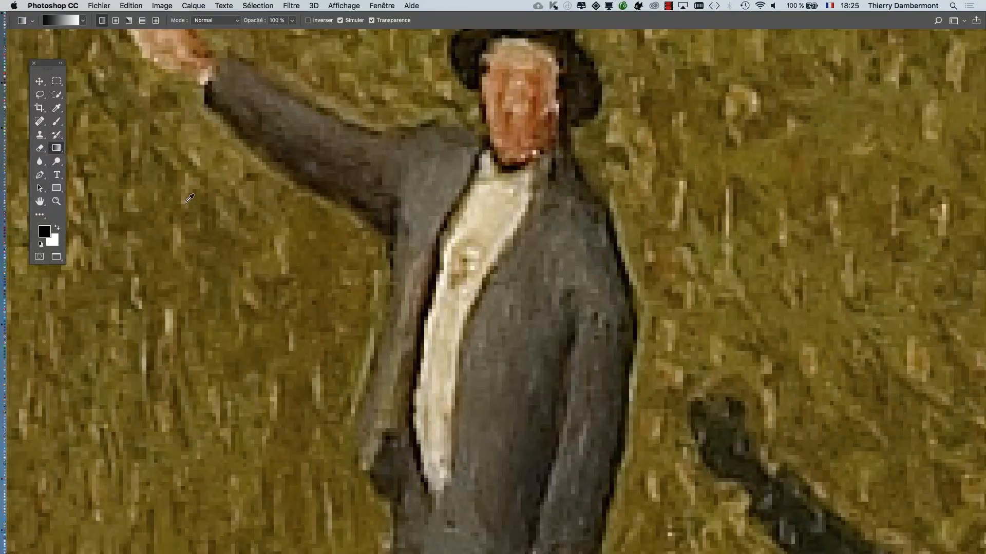
{"action": "scroll", "coordinate": [189, 199], "scroll_direction": "down", "scroll_amount": 10}
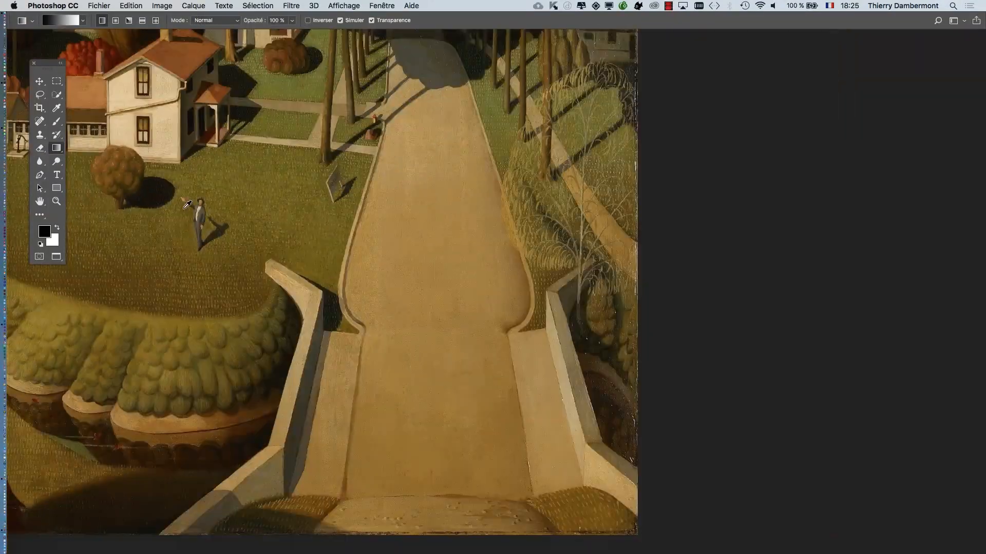
{"action": "scroll", "coordinate": [187, 205], "scroll_direction": "down", "scroll_amount": 2}
{"action": "mouse_move", "coordinate": [275, 189]}
{"action": "left_mouse_down"}
{"action": "mouse_move", "coordinate": [365, 257]}
{"action": "mouse_move", "coordinate": [636, 293]}
{"action": "mouse_move", "coordinate": [589, 294]}
{"action": "left_mouse_up"}
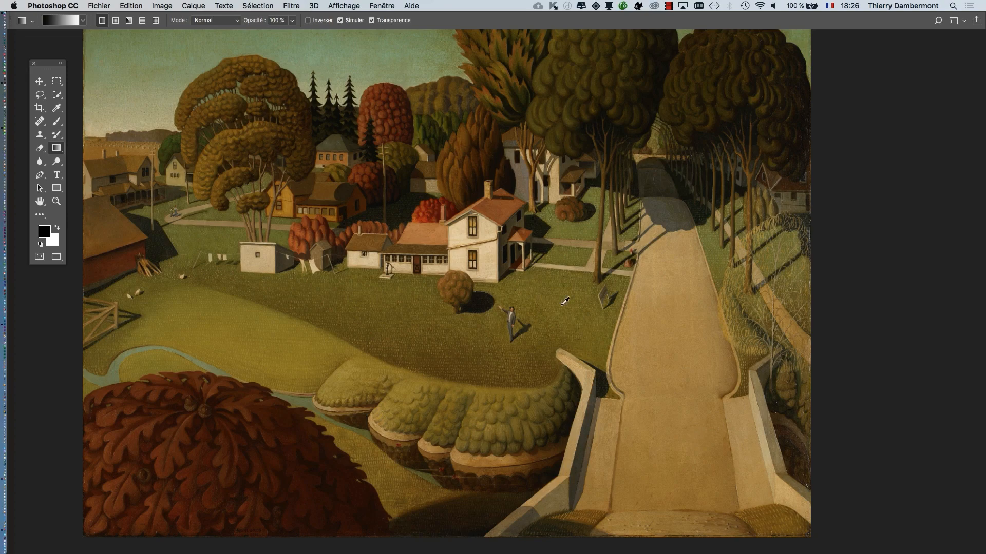
- Magnify the pointing man again and centre his head and torso in the view
{"action": "scroll", "coordinate": [565, 301], "scroll_direction": "up", "scroll_amount": 5}
{"action": "scroll", "coordinate": [498, 325], "scroll_direction": "up", "scroll_amount": 1}
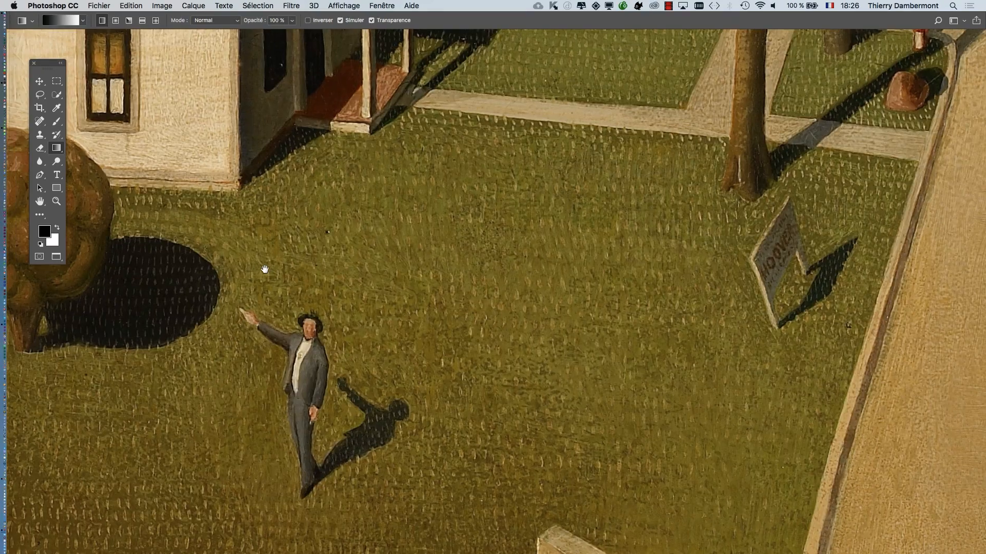
{"action": "left_click_drag", "start_coordinate": [259, 259], "coordinate": [233, 179]}
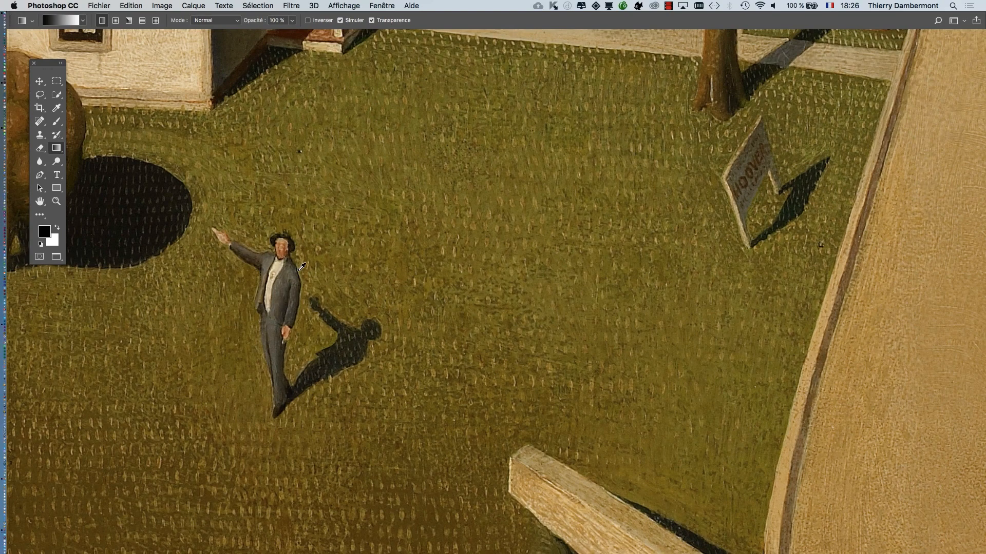
{"action": "scroll", "coordinate": [301, 265], "scroll_direction": "up", "scroll_amount": 5}
{"action": "scroll", "coordinate": [301, 265], "scroll_direction": "up", "scroll_amount": 4}
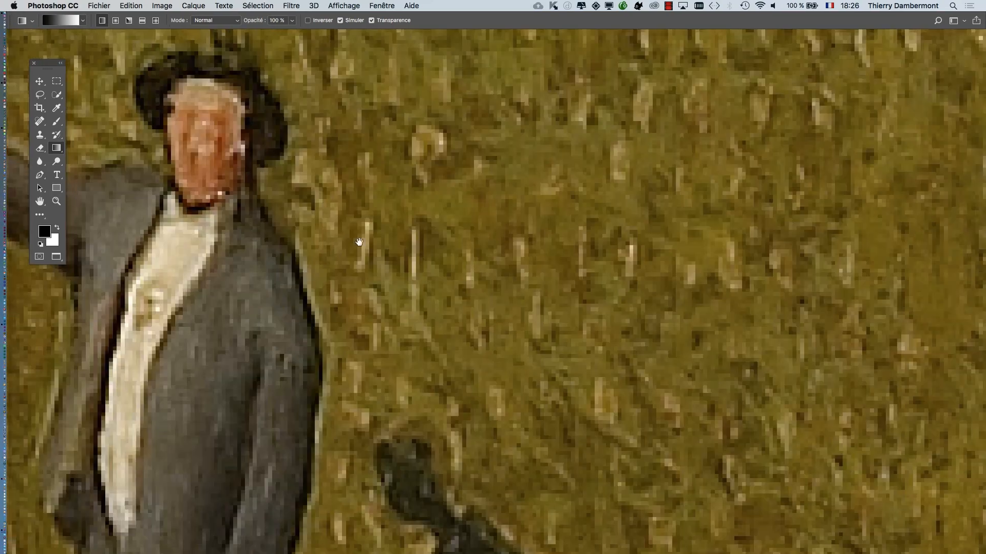
{"action": "left_click_drag", "start_coordinate": [300, 266], "coordinate": [608, 268]}
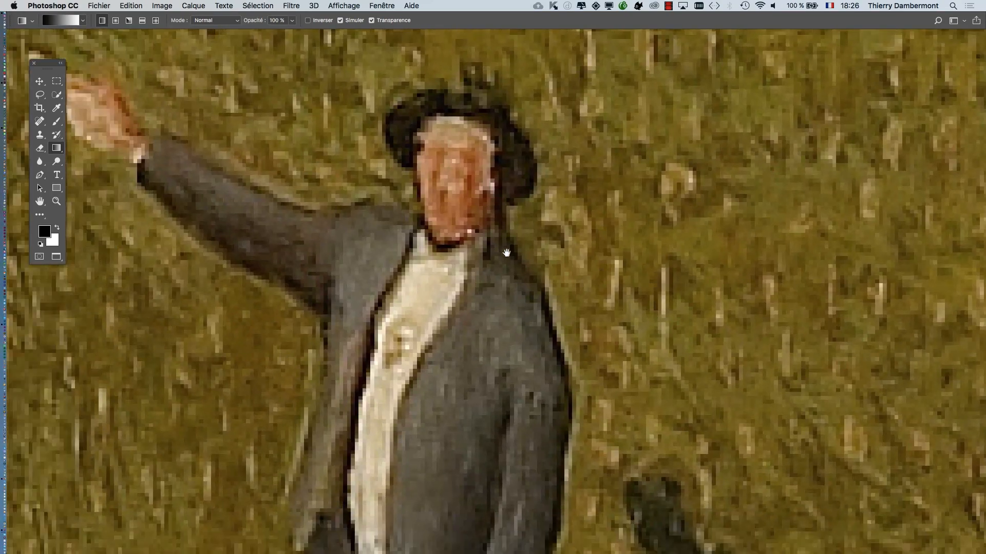
- Open the painting's image size settings (Taille de l'image)
{"action": "scroll", "coordinate": [457, 208], "scroll_direction": "up", "scroll_amount": 3}
{"action": "left_click_drag", "start_coordinate": [407, 209], "coordinate": [253, 293]}
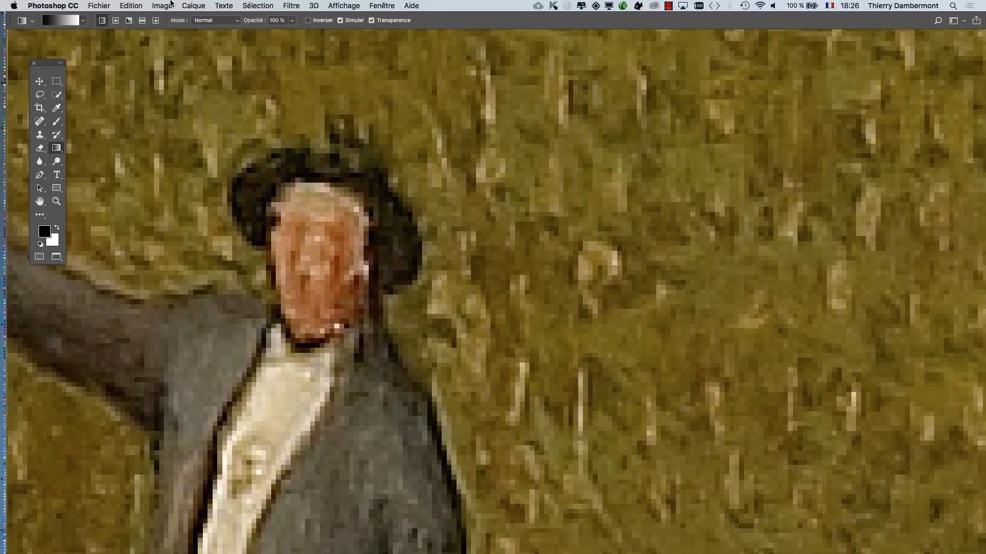
{"action": "left_click", "coordinate": [160, 6]}
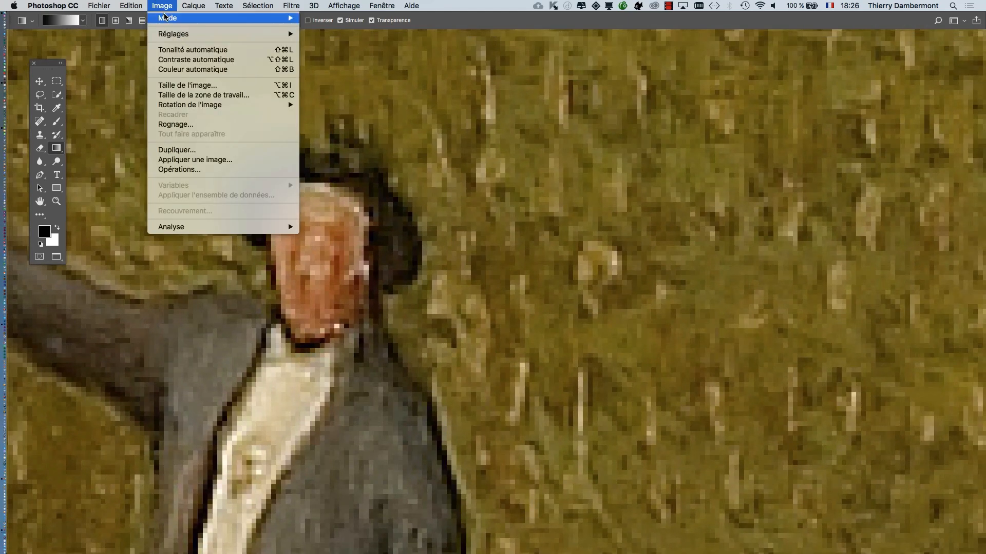
{"action": "left_click", "coordinate": [191, 87]}
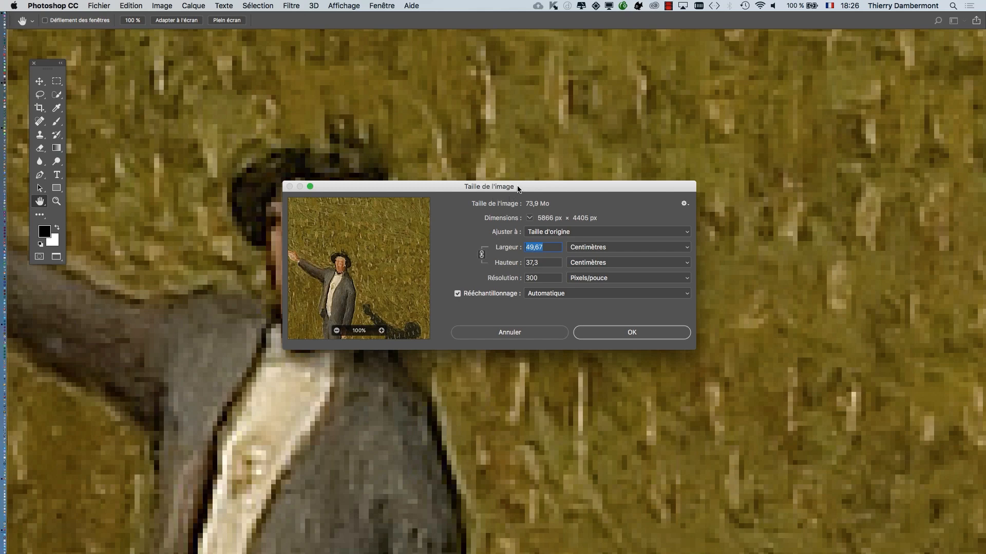
- Enlarge the Taille de l'image dialog to nearly fill the screen and reposition the painting in its preview
{"action": "left_click_drag", "start_coordinate": [509, 188], "coordinate": [443, 35]}
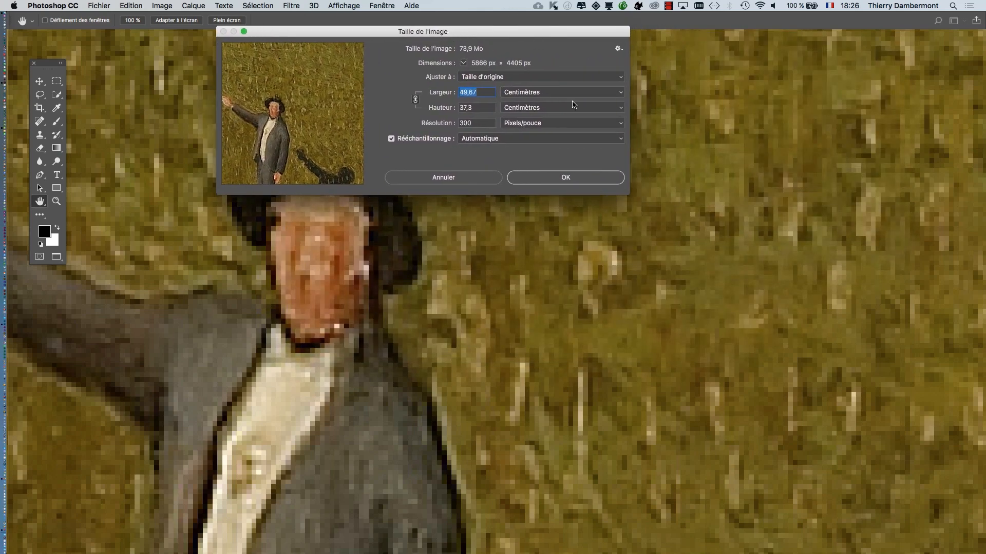
{"action": "left_click_drag", "start_coordinate": [631, 193], "coordinate": [974, 530]}
{"action": "left_click_drag", "start_coordinate": [543, 31], "coordinate": [404, 25]}
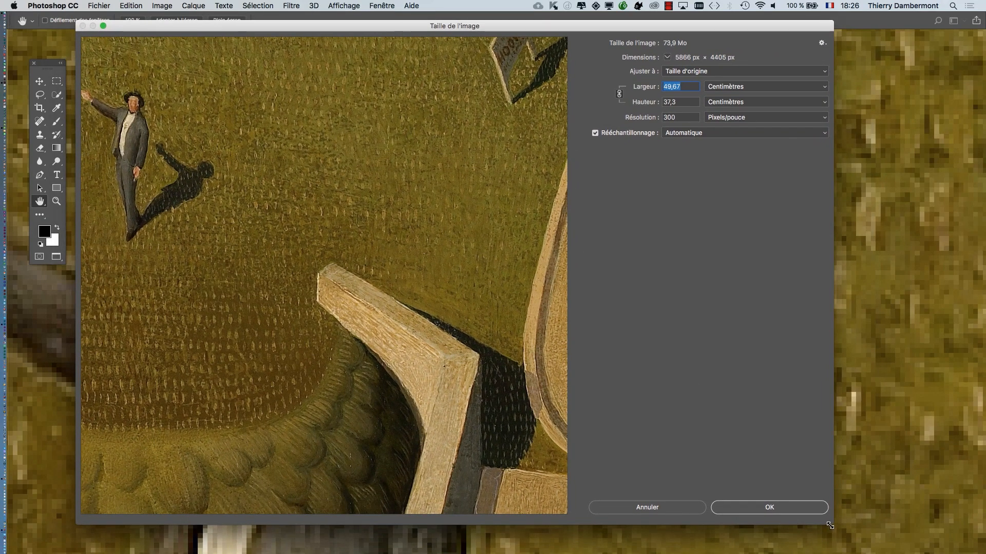
{"action": "left_click_drag", "start_coordinate": [832, 524], "coordinate": [972, 547]}
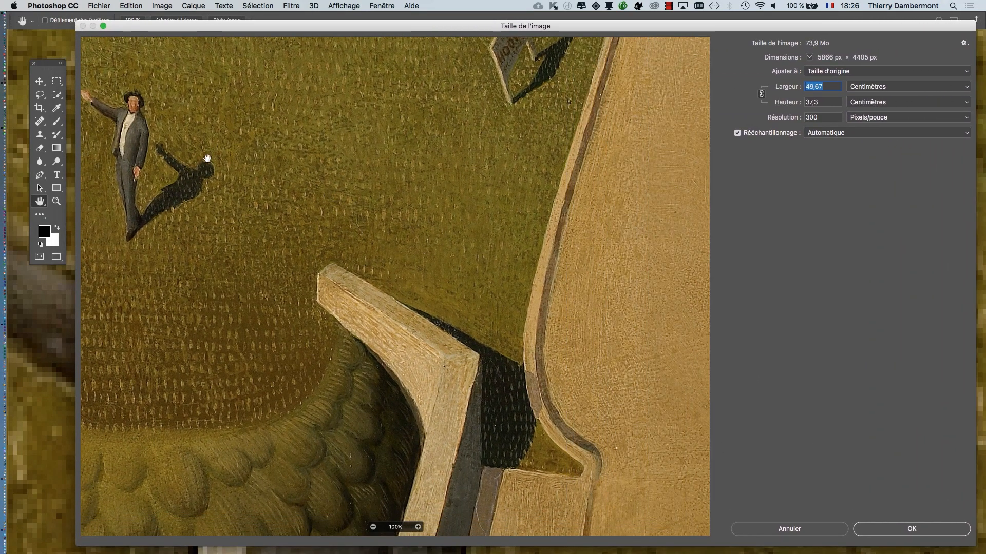
{"action": "mouse_move", "coordinate": [204, 160]}
{"action": "left_mouse_down"}
{"action": "mouse_move", "coordinate": [374, 260]}
{"action": "mouse_move", "coordinate": [503, 319]}
{"action": "mouse_move", "coordinate": [440, 303]}
{"action": "mouse_move", "coordinate": [444, 283]}
{"action": "left_mouse_up"}
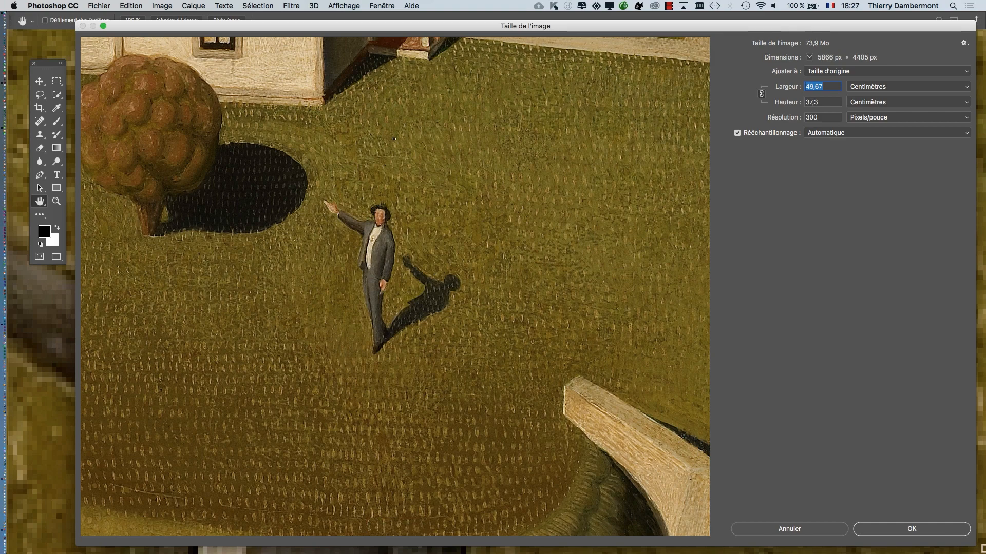
{"action": "mouse_move", "coordinate": [975, 545]}
{"action": "left_mouse_down"}
{"action": "mouse_move", "coordinate": [754, 470]}
{"action": "mouse_move", "coordinate": [380, 164]}
{"action": "mouse_move", "coordinate": [650, 369]}
{"action": "mouse_move", "coordinate": [934, 511]}
{"action": "mouse_move", "coordinate": [560, 363]}
{"action": "mouse_move", "coordinate": [983, 553]}
{"action": "mouse_move", "coordinate": [964, 546]}
{"action": "left_mouse_up"}
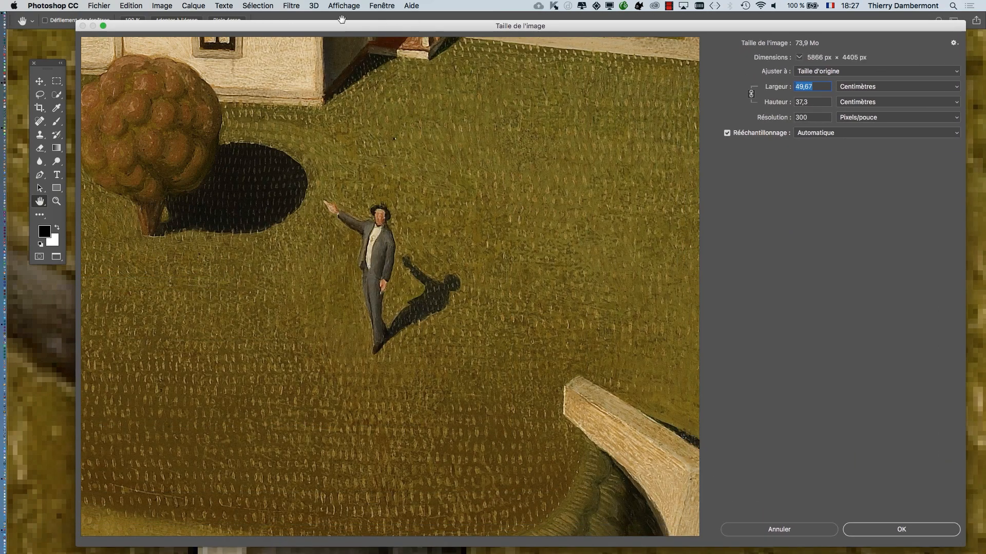
{"action": "mouse_move", "coordinate": [341, 19]}
{"action": "left_mouse_down"}
{"action": "mouse_move", "coordinate": [985, 285]}
{"action": "mouse_move", "coordinate": [338, 22]}
{"action": "left_mouse_up"}
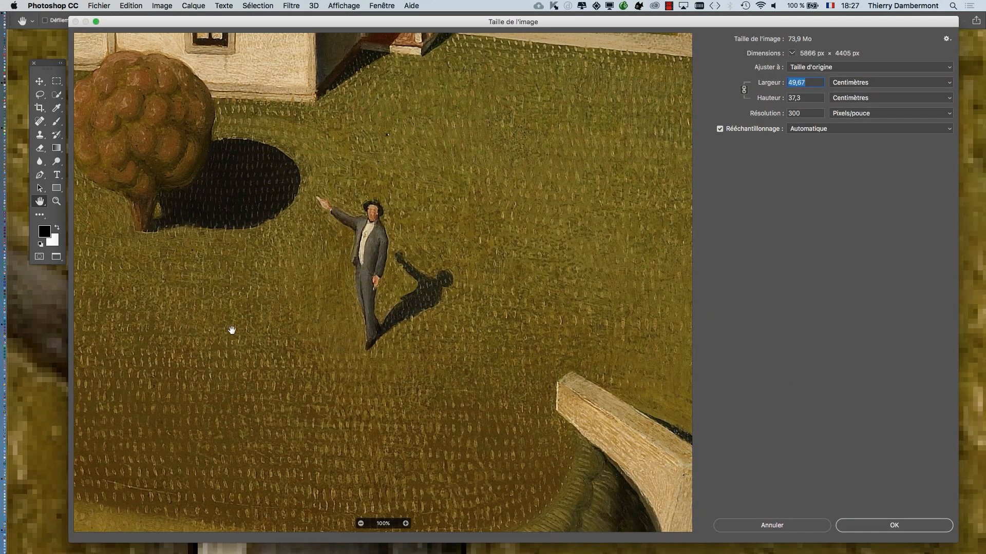
{"action": "left_click_drag", "start_coordinate": [253, 297], "coordinate": [472, 422]}
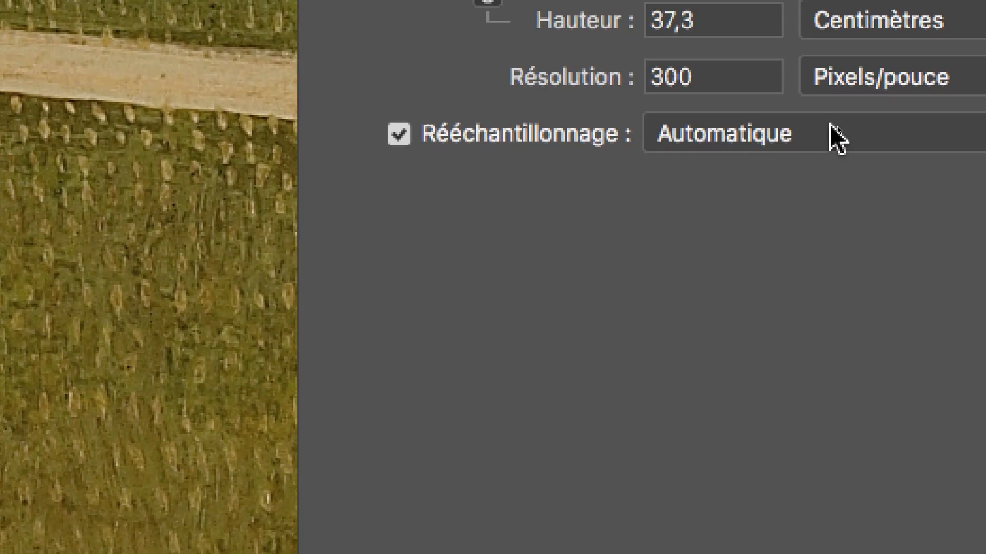
- Set the resampling method to Conserver les détails 2.0 and the width to 200 %
{"action": "left_click", "coordinate": [846, 134]}
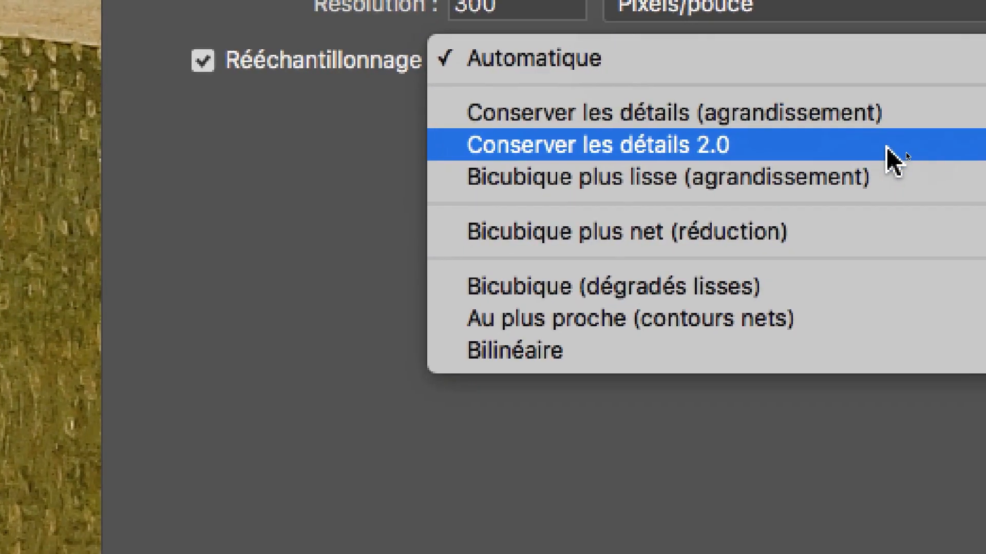
{"action": "left_click", "coordinate": [888, 178]}
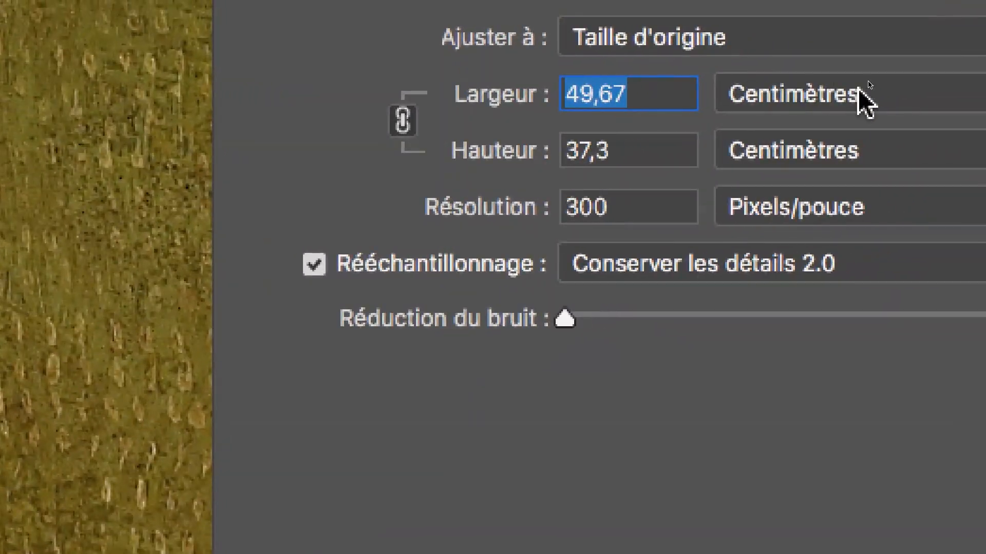
{"action": "left_click", "coordinate": [890, 105]}
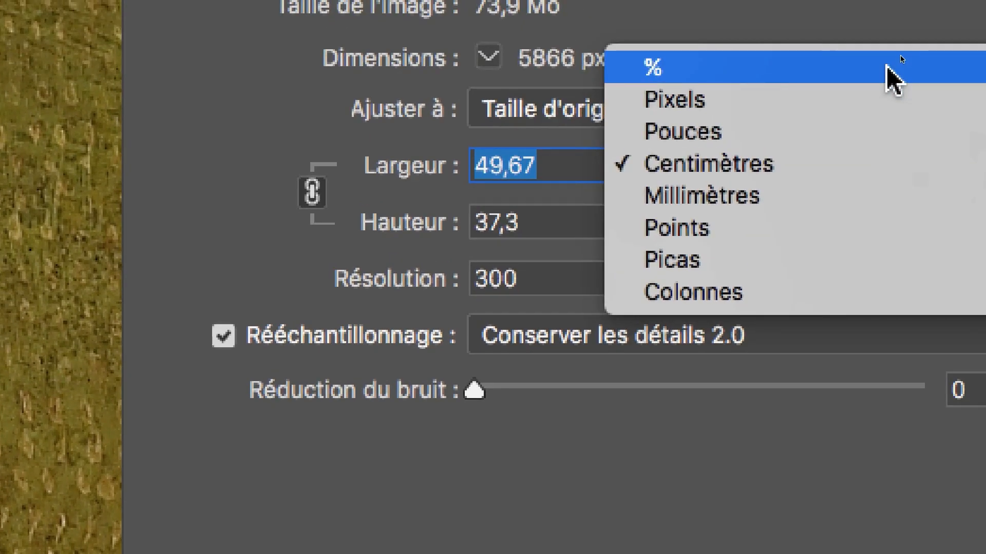
{"action": "left_click", "coordinate": [893, 79]}
{"action": "left_click", "coordinate": [872, 170]}
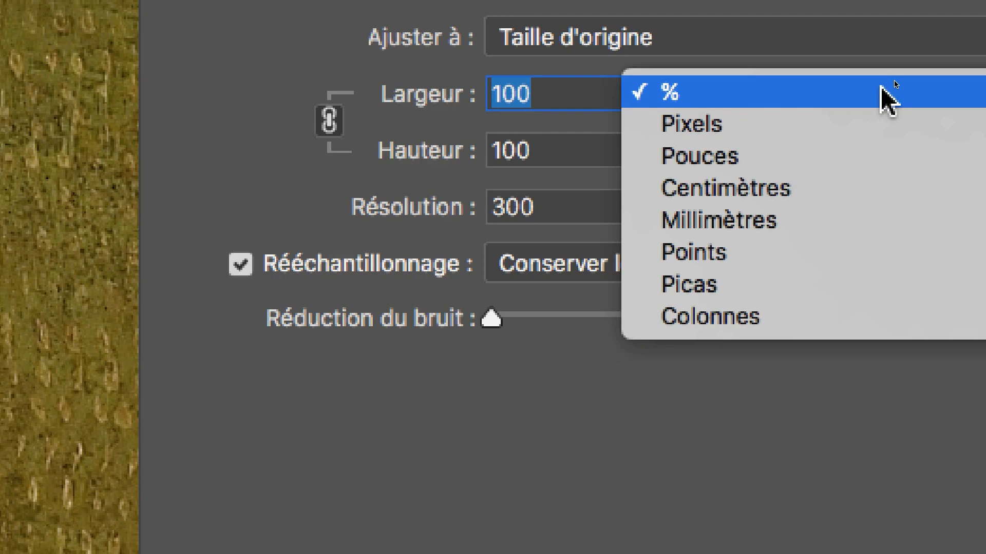
{"action": "left_click", "coordinate": [886, 98]}
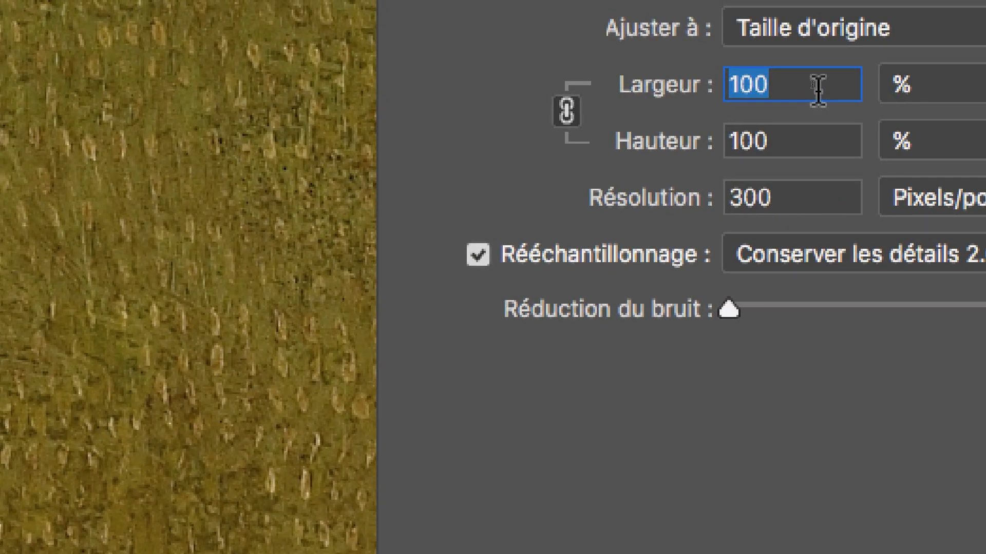
{"action": "type", "text": "200"}
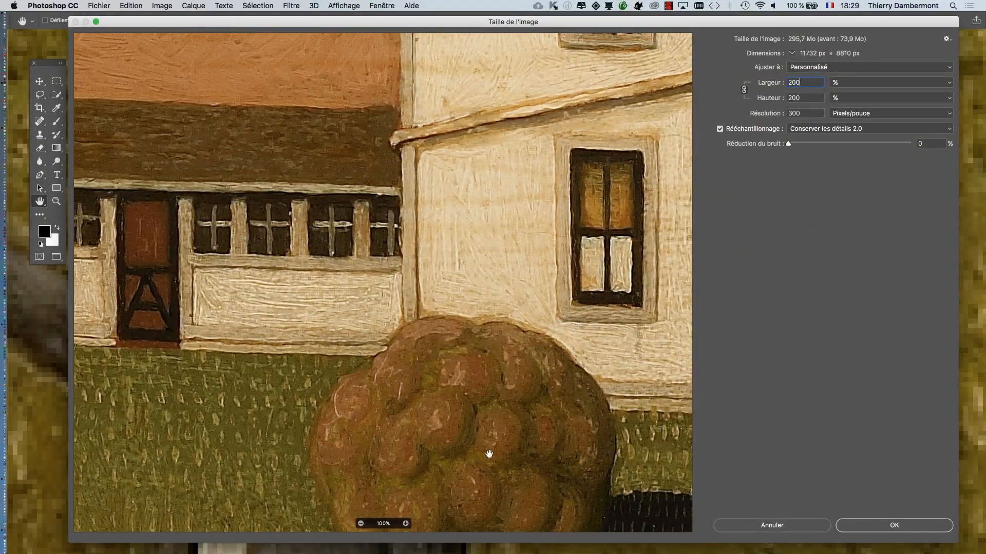
- Zoom the resize preview out to 25% to locate the pointing man on the lawn
{"action": "left_click_drag", "start_coordinate": [486, 454], "coordinate": [476, 106]}
{"action": "left_click_drag", "start_coordinate": [370, 221], "coordinate": [479, 99]}
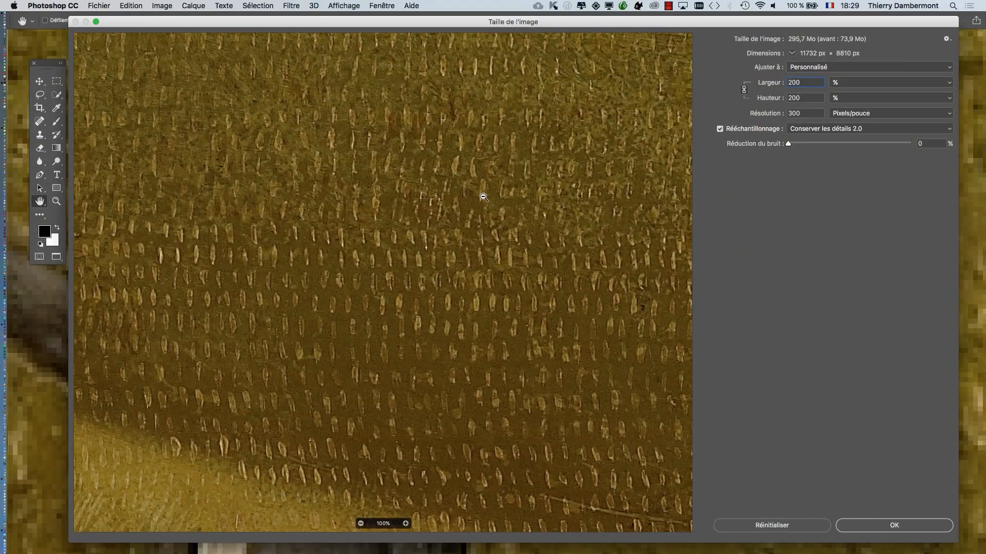
{"action": "left_click", "coordinate": [476, 258], "text": "alt"}
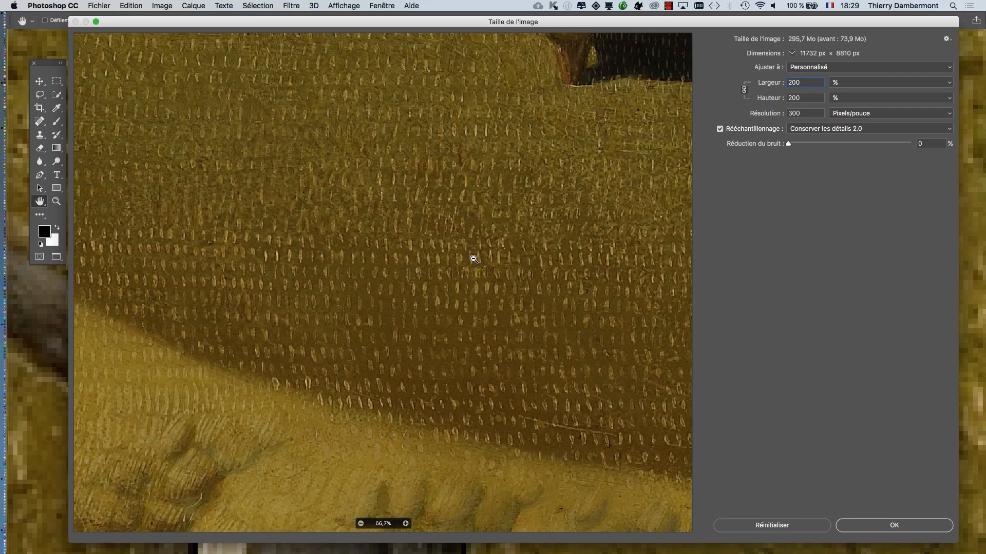
{"action": "left_click", "coordinate": [476, 259], "text": "alt"}
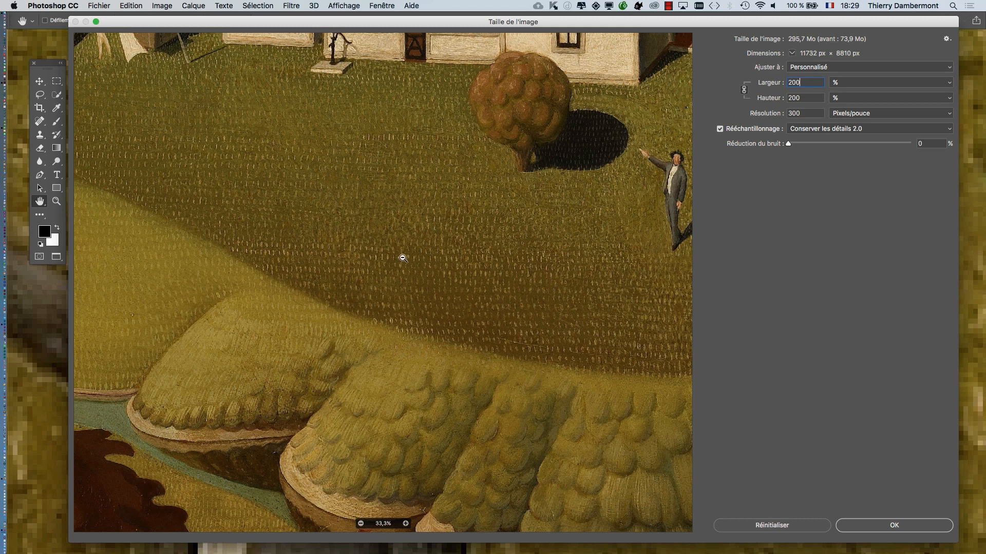
{"action": "left_click", "coordinate": [405, 324], "text": "alt"}
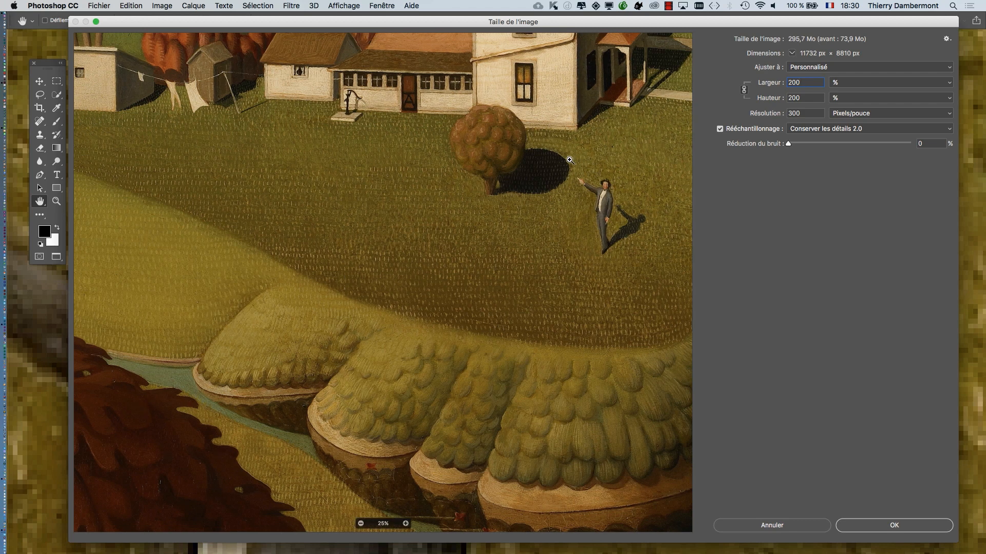
- Examine the enlarged man's face, shirt and suit in the preview at magnifications up to 400%
{"action": "left_click_drag", "start_coordinate": [570, 160], "coordinate": [648, 268]}
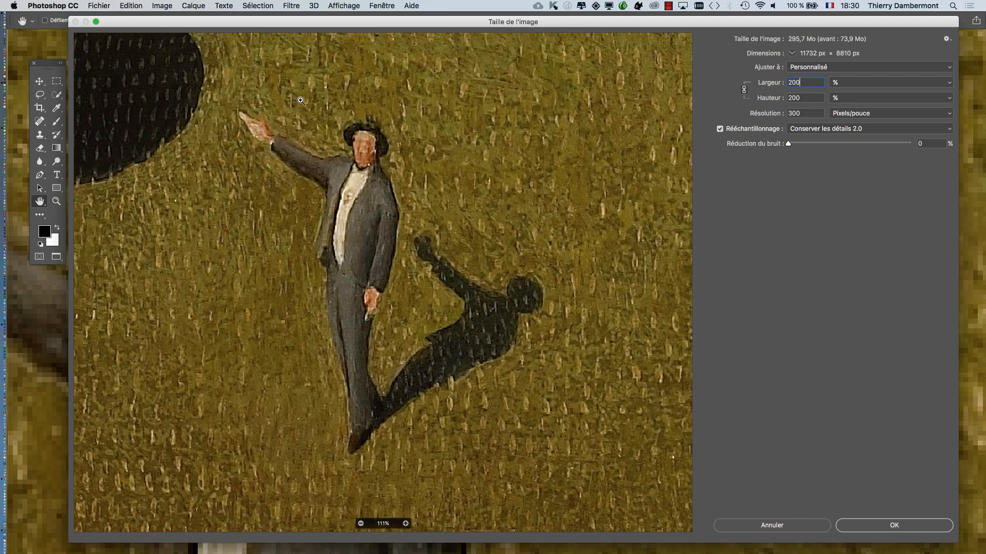
{"action": "left_click_drag", "start_coordinate": [301, 102], "coordinate": [474, 269]}
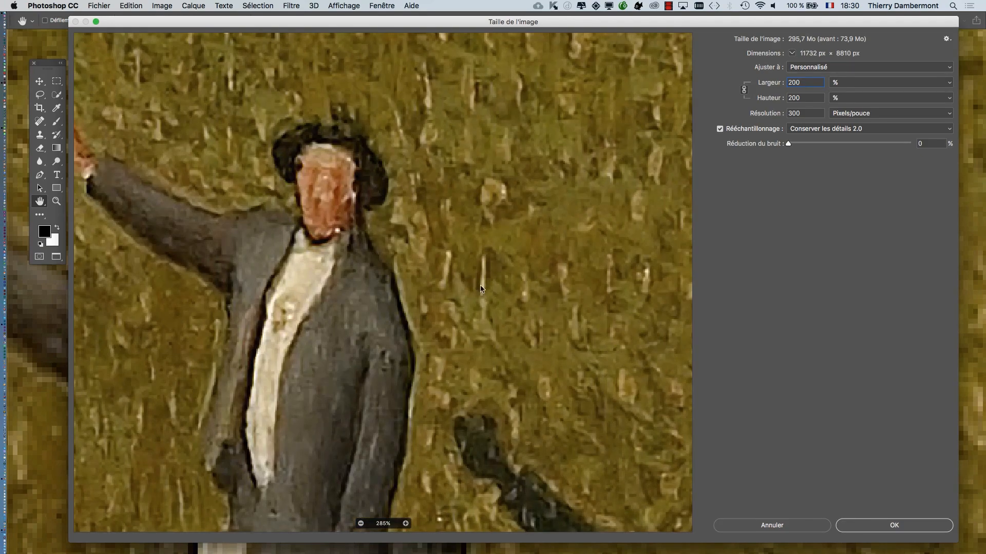
{"action": "left_click", "coordinate": [420, 289], "text": "alt"}
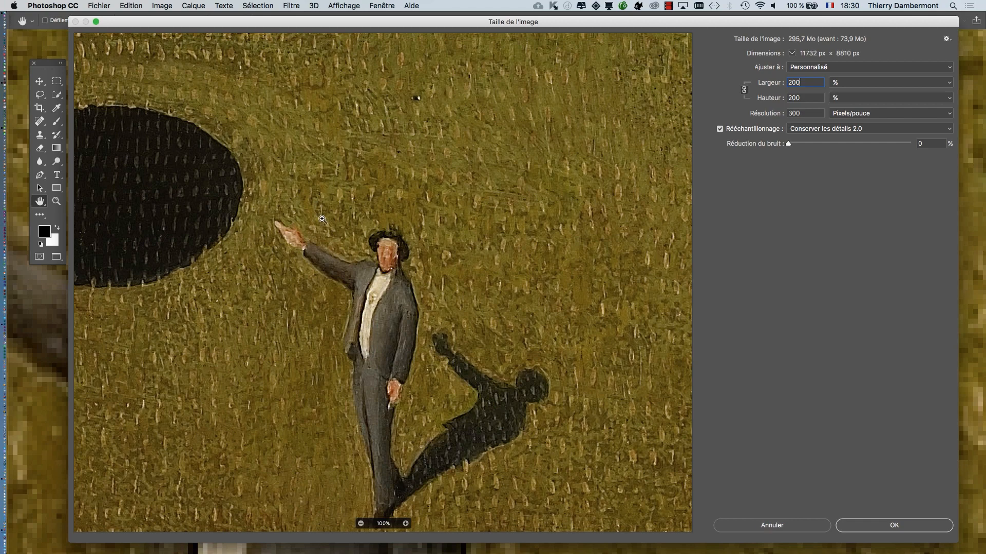
{"action": "left_click_drag", "start_coordinate": [322, 216], "coordinate": [488, 363]}
{"action": "left_click", "coordinate": [305, 157]}
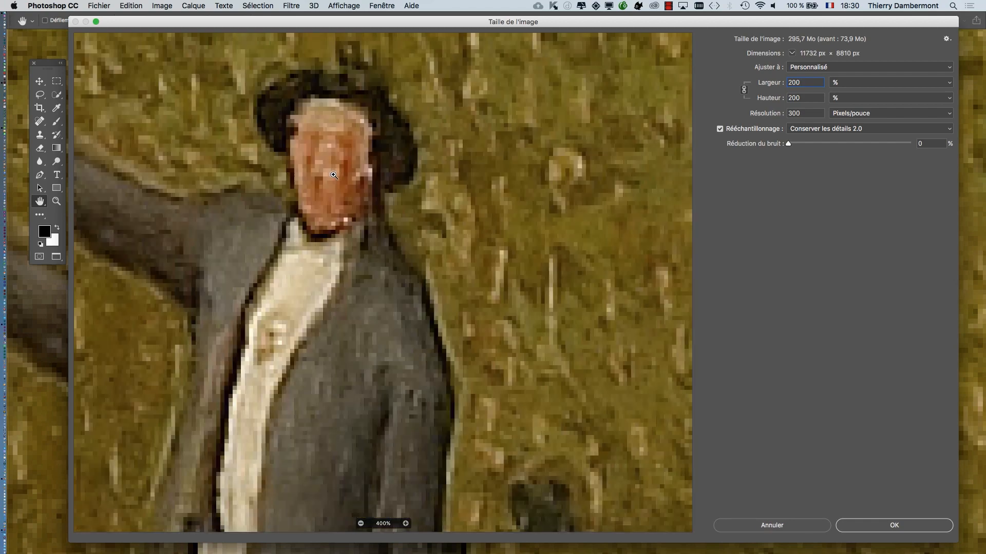
{"action": "left_click_drag", "start_coordinate": [348, 172], "coordinate": [411, 262]}
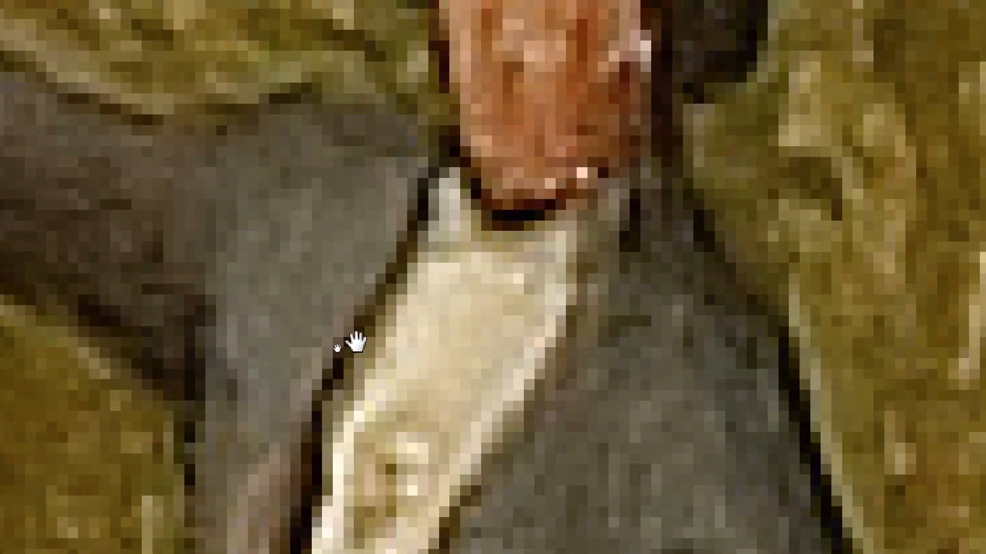
{"action": "left_click_drag", "start_coordinate": [356, 343], "coordinate": [368, 237]}
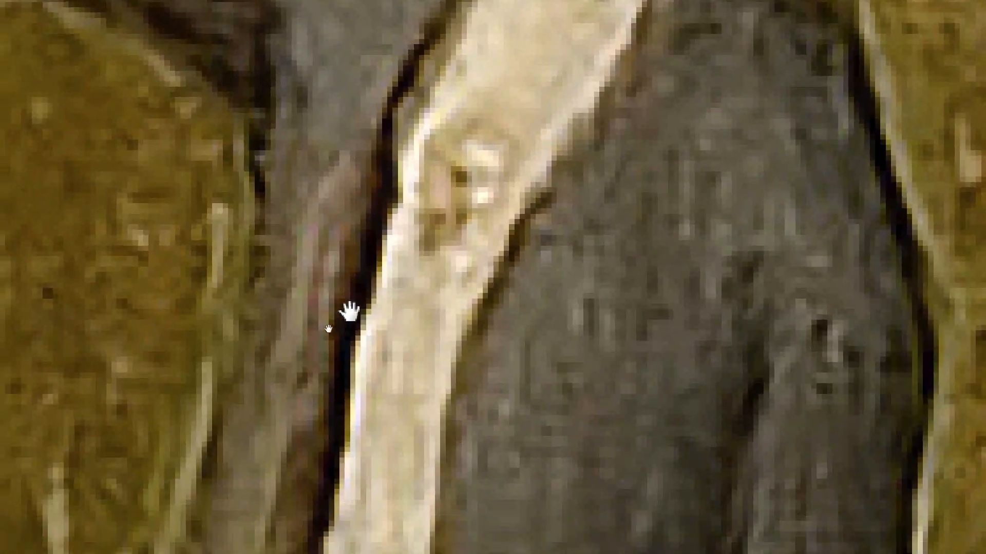
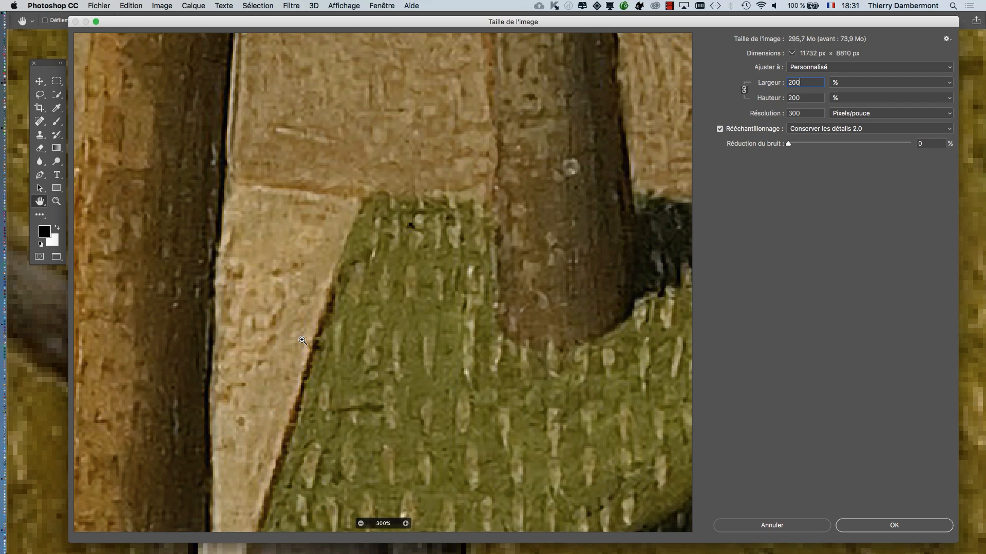
- Check the tree trunks in the resize preview and apply the 200% enlargement with Conserver les détails 2.0
{"action": "left_click_drag", "start_coordinate": [288, 267], "coordinate": [552, 268]}
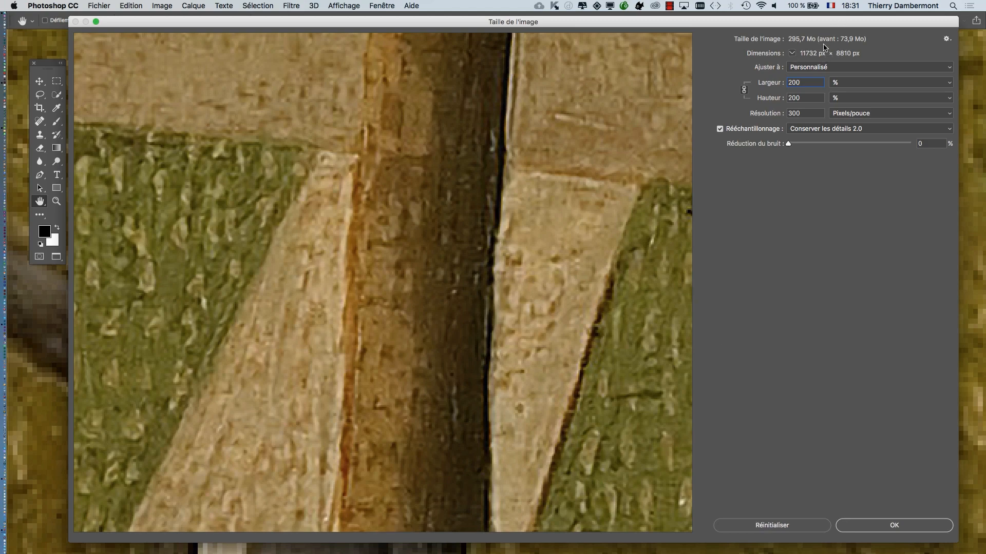
{"action": "key", "text": "alt+super+8"}
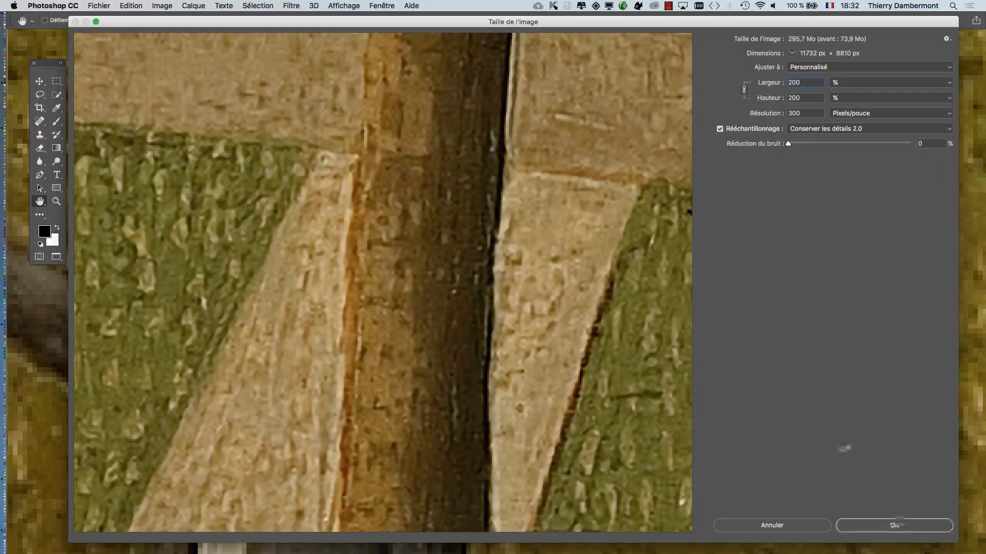
{"action": "left_click", "coordinate": [896, 525]}
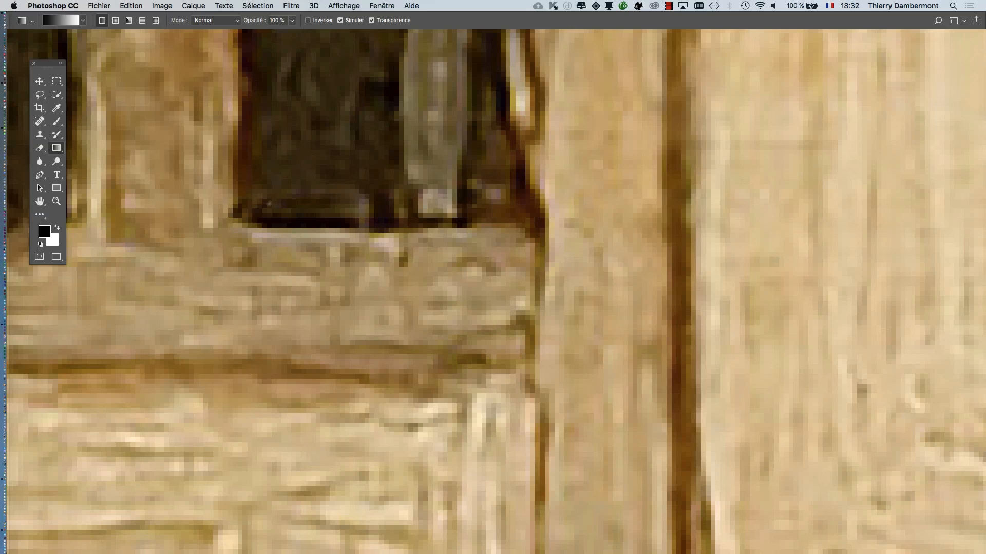
- Examine the enlarged painting fitted to the screen and at 100%, around the white house and its low red-roofed wing
{"action": "left_click", "coordinate": [541, 288], "text": "alt"}
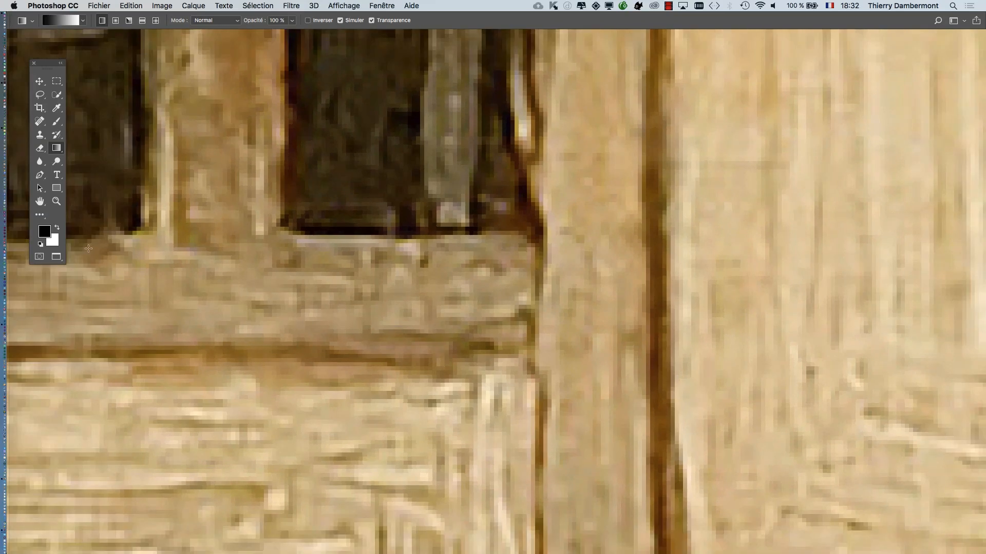
{"action": "left_click", "coordinate": [44, 203]}
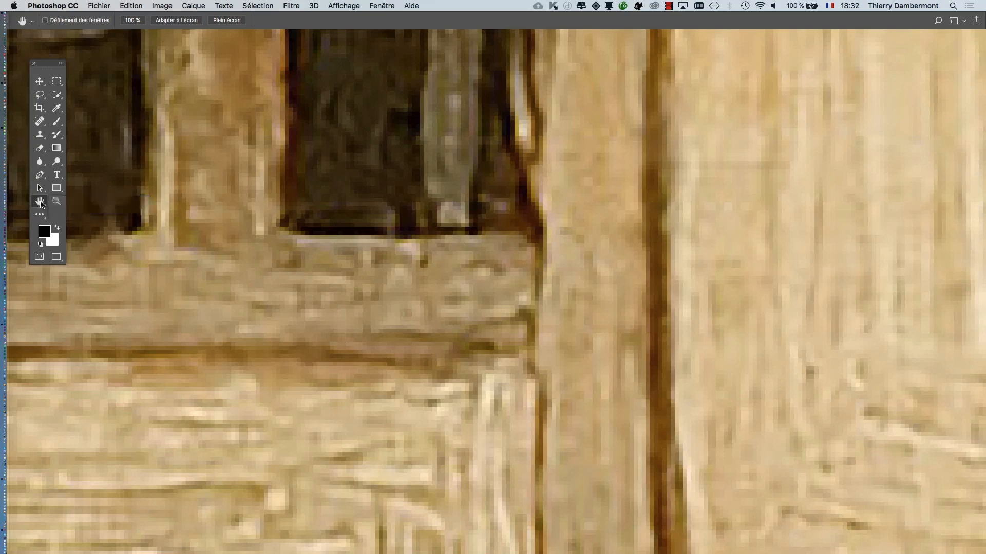
{"action": "double_click", "coordinate": [56, 202]}
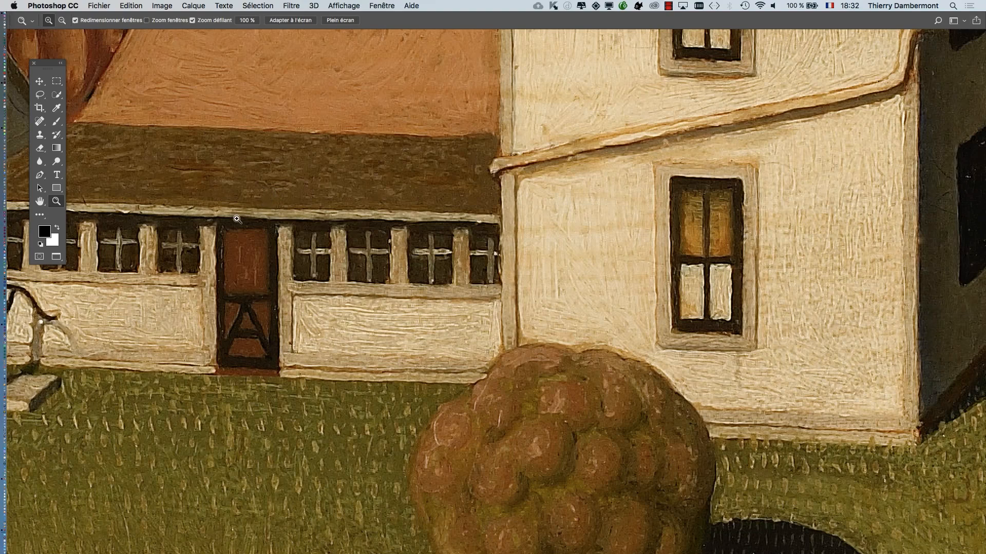
{"action": "mouse_move", "coordinate": [5, 197]}
{"action": "left_click", "coordinate": [38, 203]}
{"action": "double_click", "coordinate": [38, 202]}
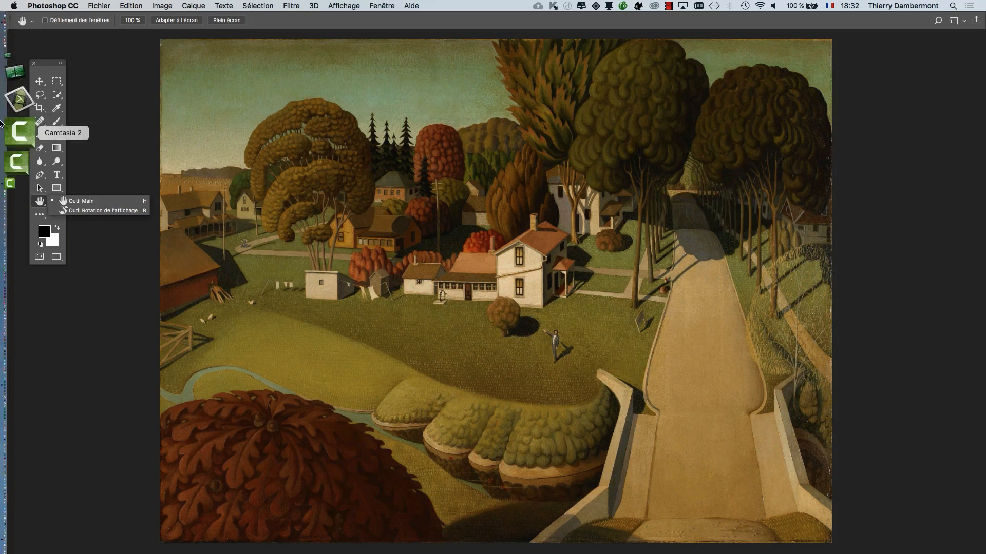
{"action": "left_click", "coordinate": [117, 100]}
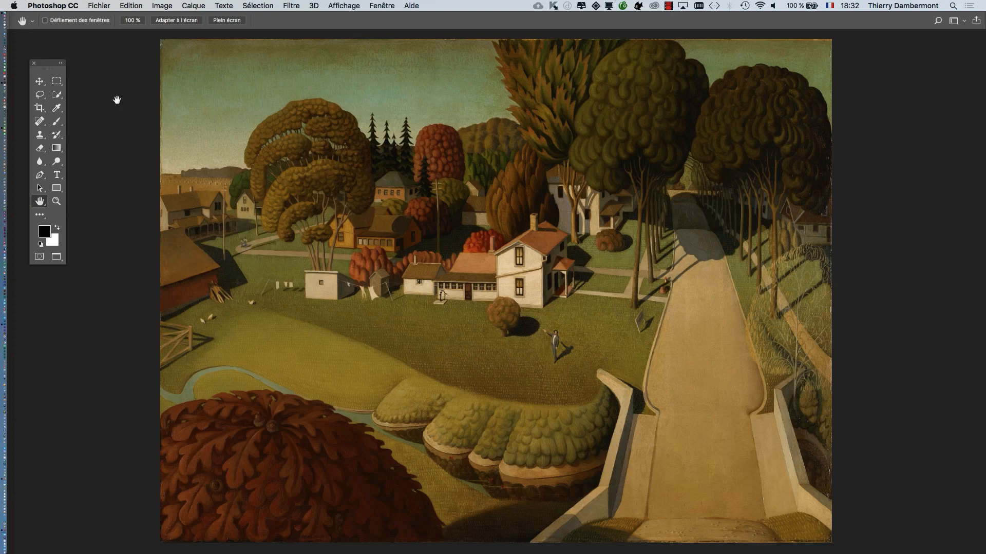
{"action": "double_click", "coordinate": [57, 203]}
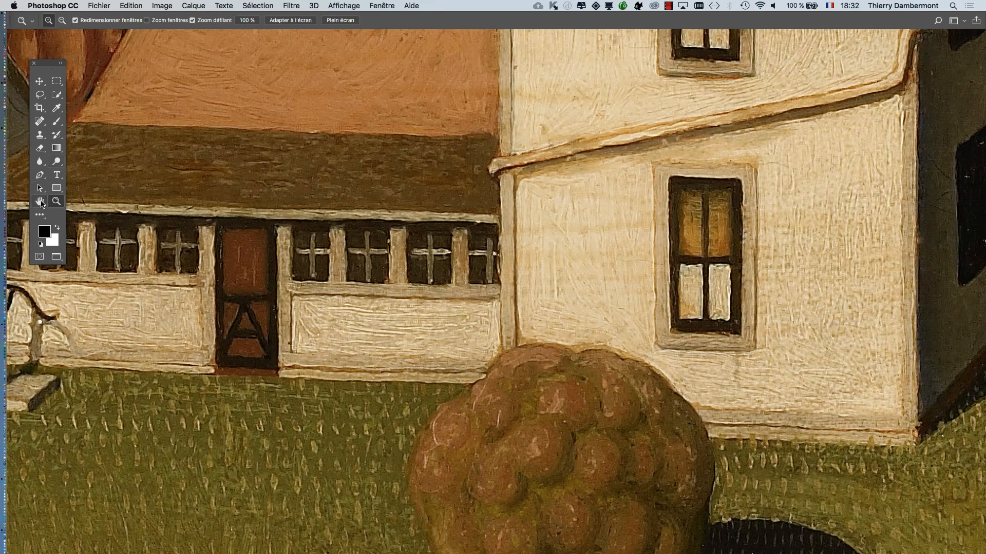
{"action": "left_click", "coordinate": [39, 201]}
{"action": "left_click_drag", "start_coordinate": [191, 163], "coordinate": [464, 267]}
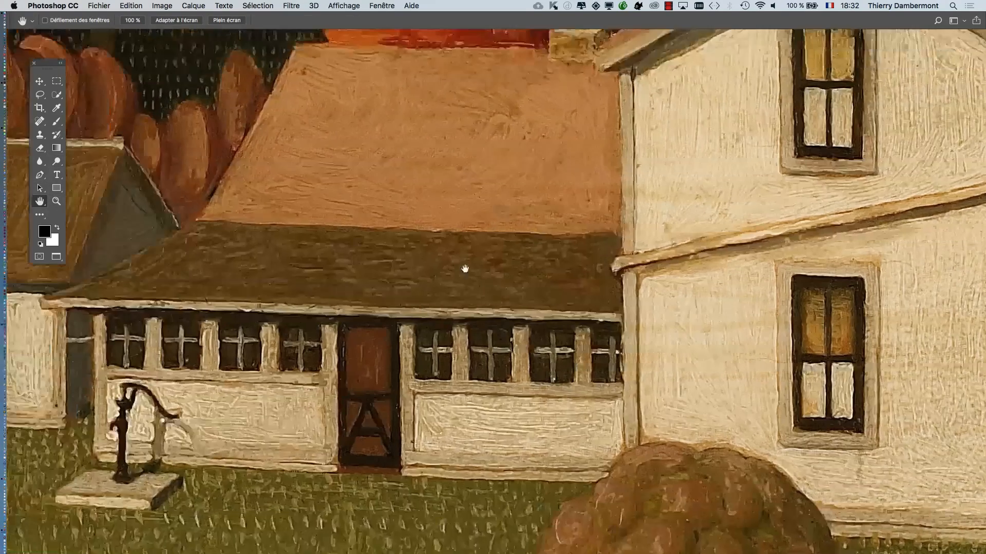
- Start saving the enlarged painting under a new name, adding "-AGRANDI" before the file extension
{"action": "left_click", "coordinate": [98, 6]}
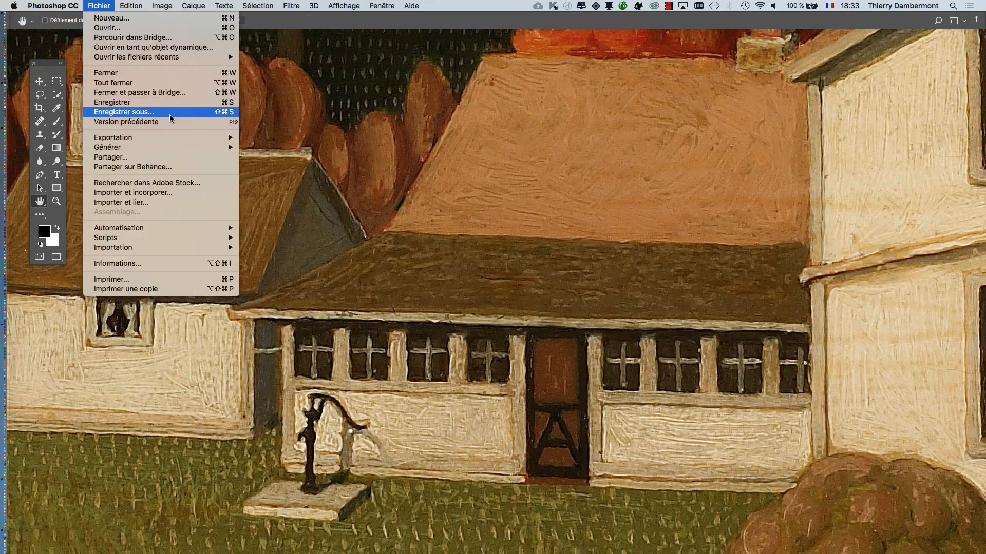
{"action": "left_click", "coordinate": [558, 191]}
{"action": "key", "text": "super+shift+s"}
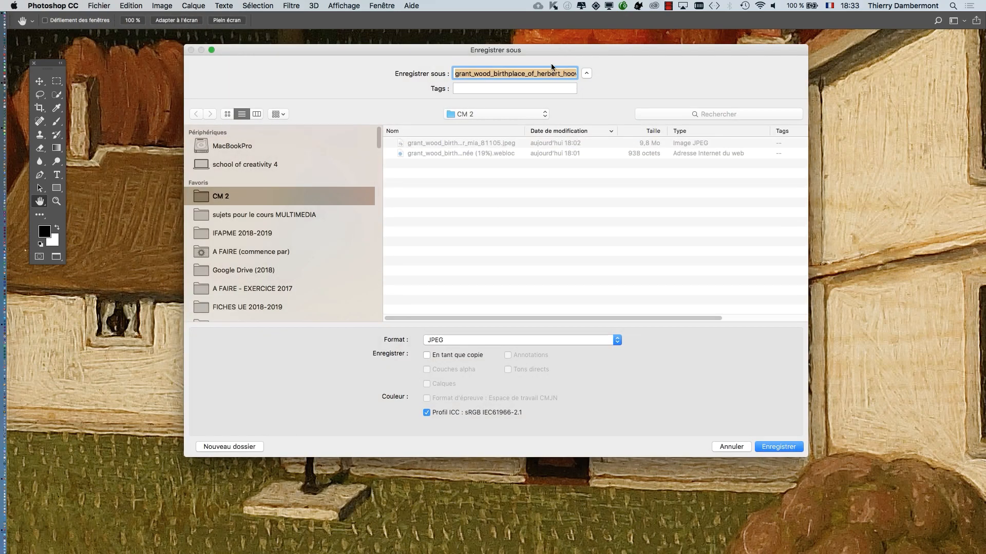
{"action": "left_click", "coordinate": [563, 72]}
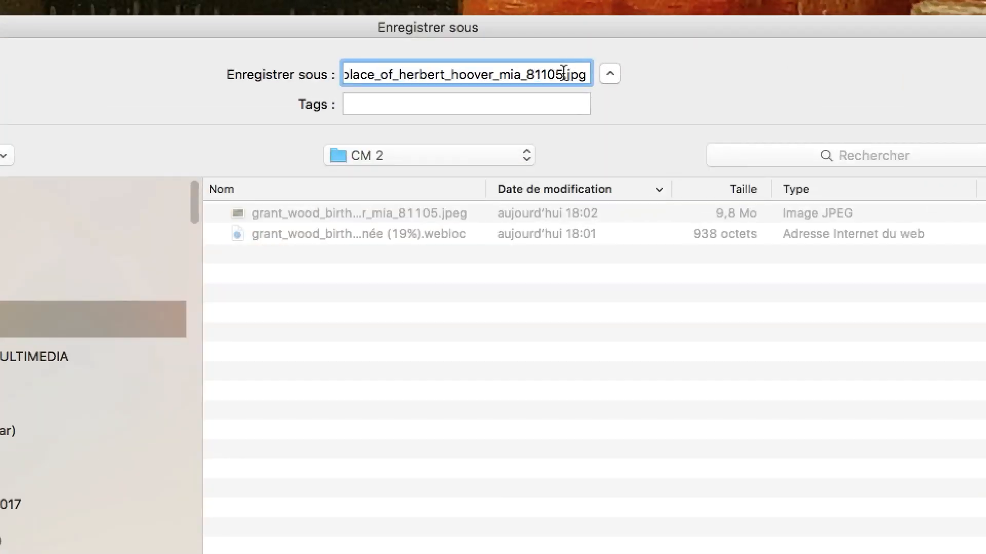
{"action": "left_click", "coordinate": [563, 73]}
{"action": "type", "text": "-AGRANDI"}
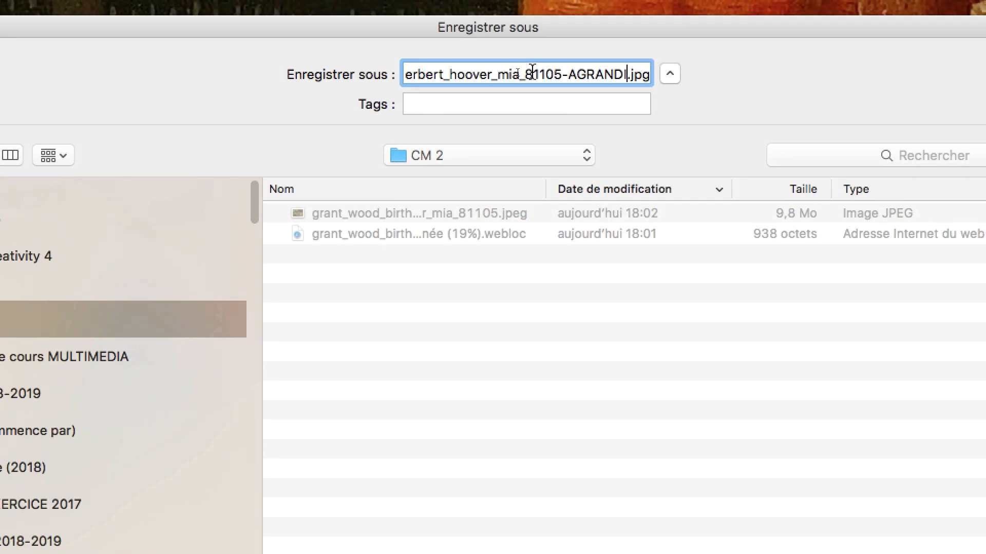
{"action": "left_click_drag", "start_coordinate": [559, 72], "coordinate": [358, 72]}
{"action": "left_click_drag", "start_coordinate": [475, 71], "coordinate": [524, 73]}
{"action": "left_click", "coordinate": [551, 73]}
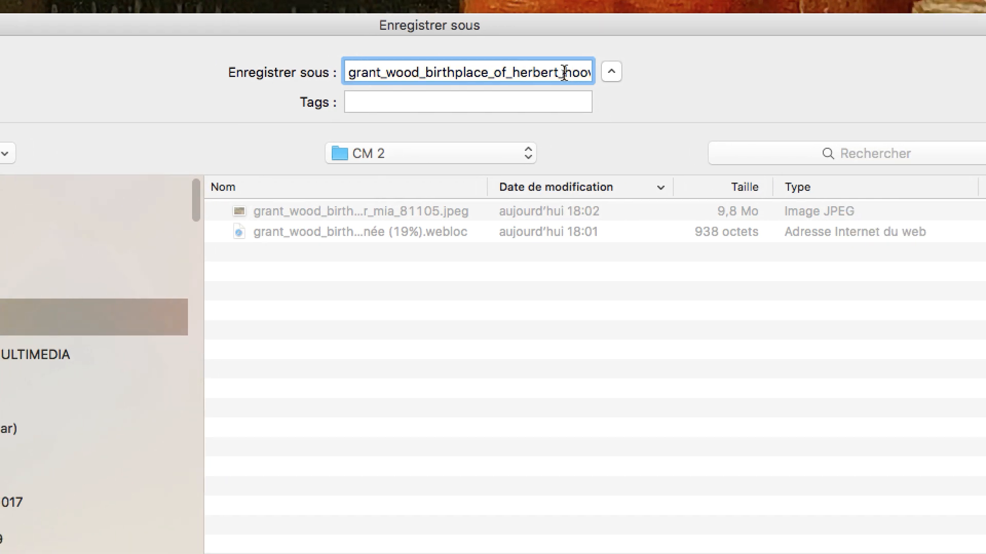
{"action": "left_click_drag", "start_coordinate": [589, 72], "coordinate": [536, 48]}
{"action": "key", "text": "BackSpace"}
{"action": "left_click", "coordinate": [534, 61]}
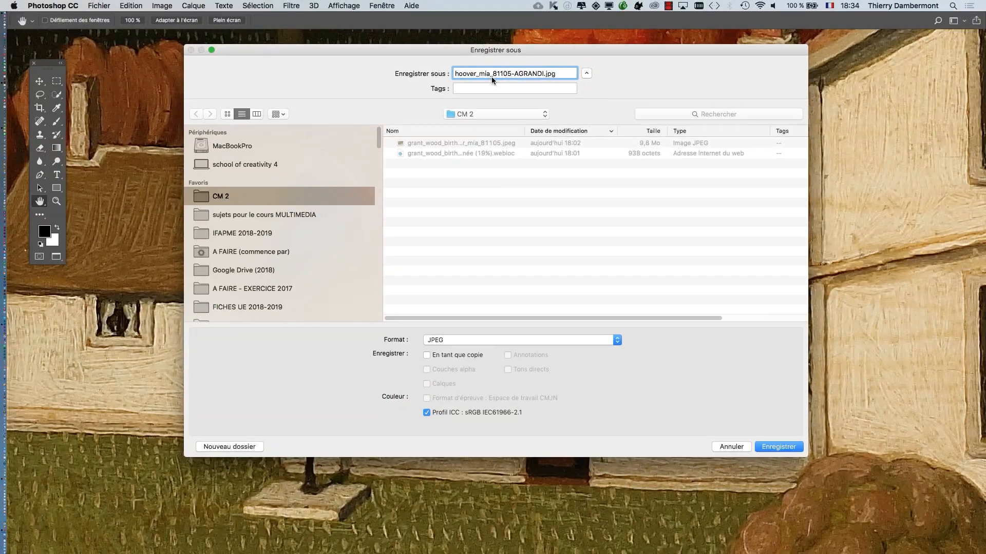
- Choose the Photoshop format and save the file as hoover_mia_81105-AGRANDI.psd in the CM 2 folder
{"action": "left_click", "coordinate": [507, 340]}
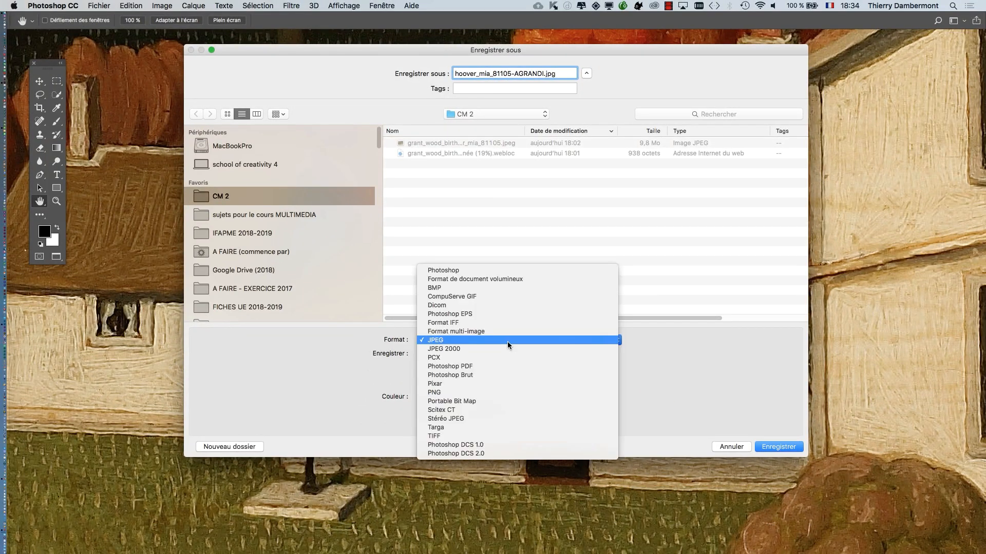
{"action": "left_click", "coordinate": [493, 271]}
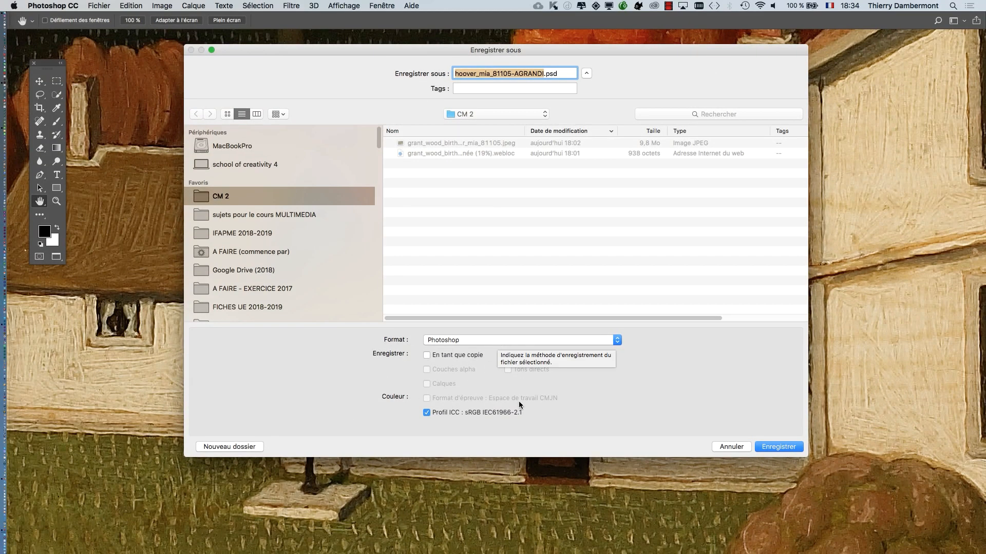
{"action": "left_click", "coordinate": [791, 447]}
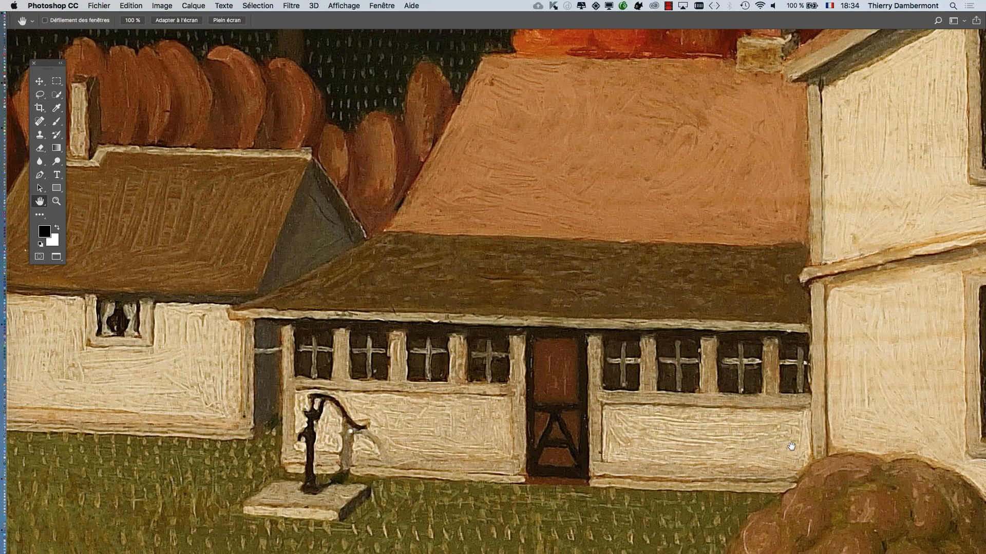
- Review the available export options, including Enregistrer pour le Web (hérité), without exporting the painting
{"action": "scroll", "coordinate": [574, 325], "scroll_direction": "down", "scroll_amount": 6}
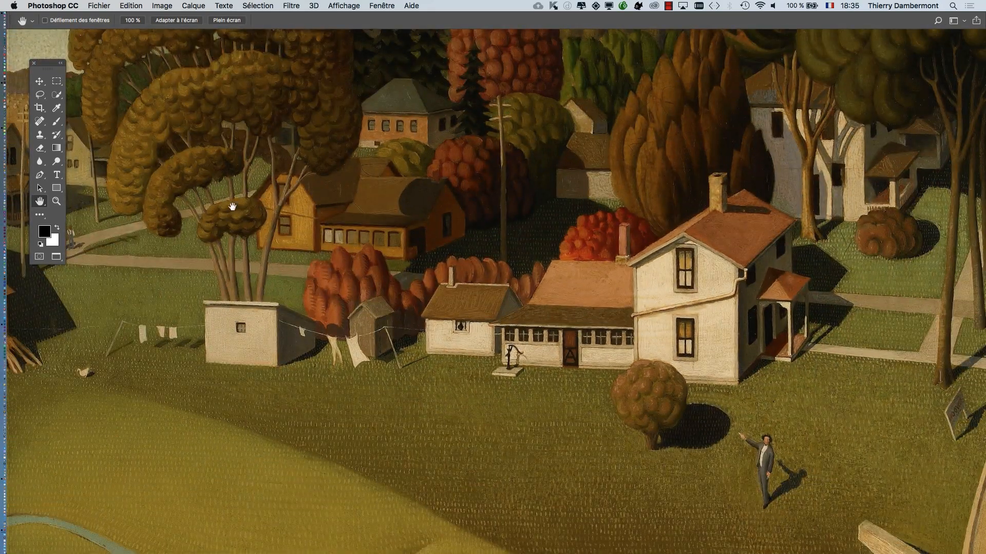
{"action": "left_click", "coordinate": [99, 5]}
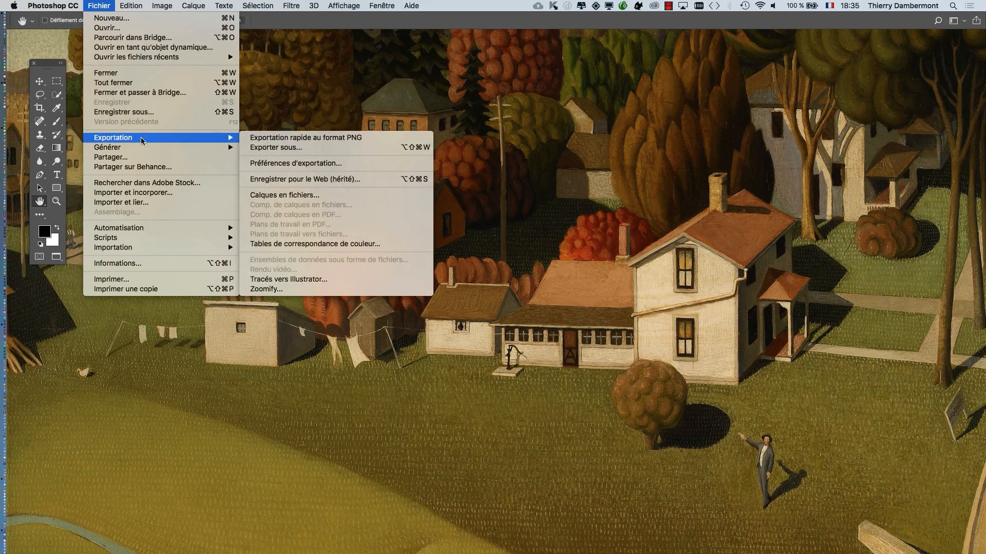
{"action": "mouse_move", "coordinate": [75, 4]}
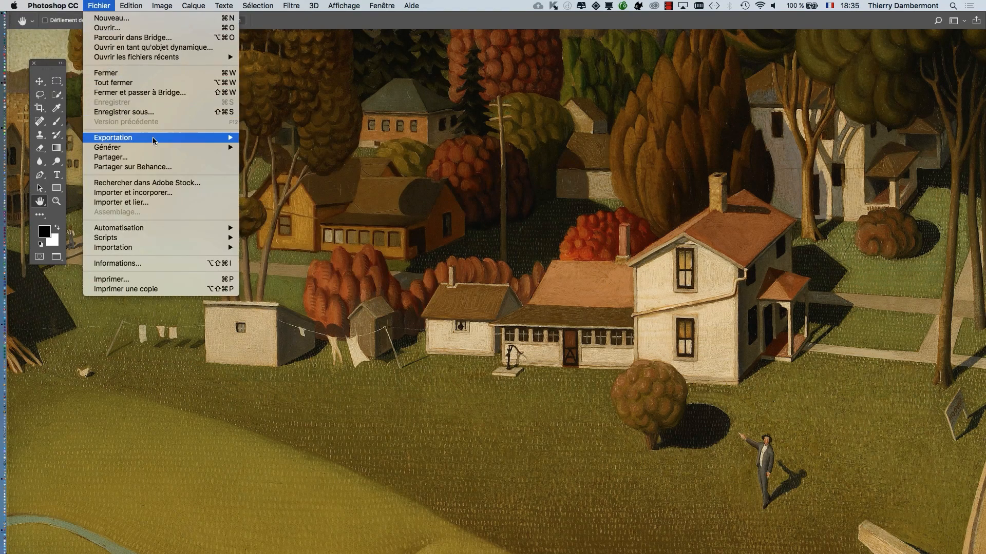
{"action": "mouse_move", "coordinate": [152, 139]}
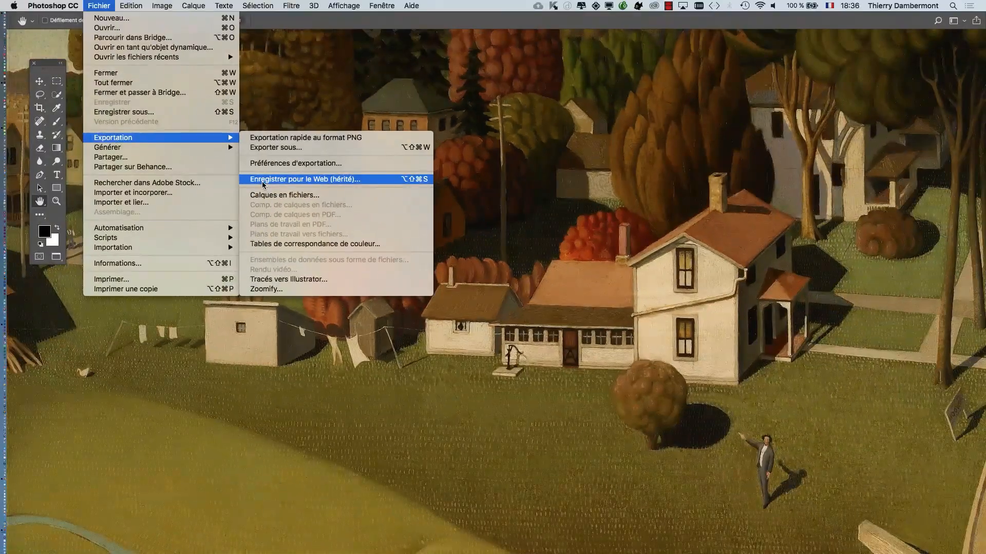
{"action": "left_click", "coordinate": [914, 222]}
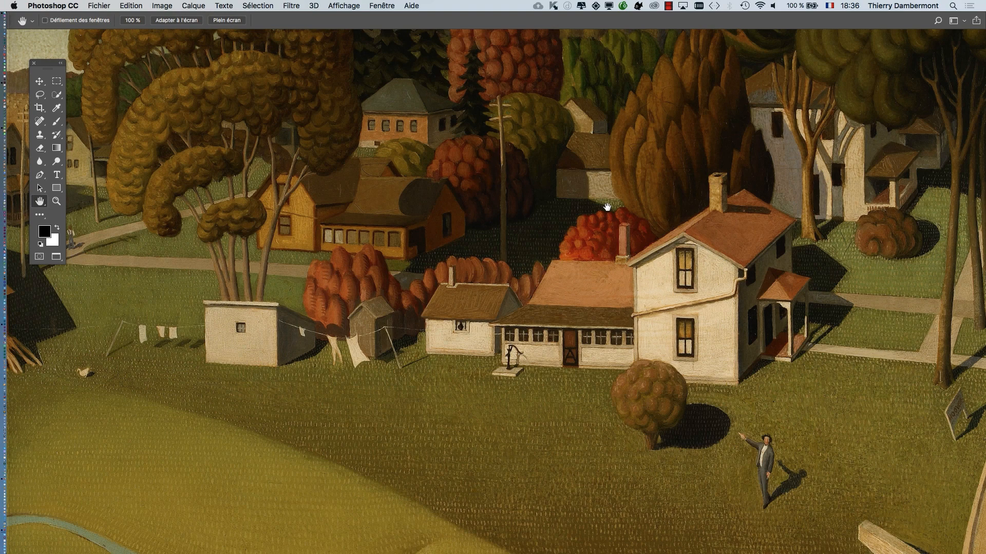
- Switch to Firefox and read the Adobe help article on generating image files from layers, down to the layer hierarchy example
{"action": "key", "text": "super+Tab"}
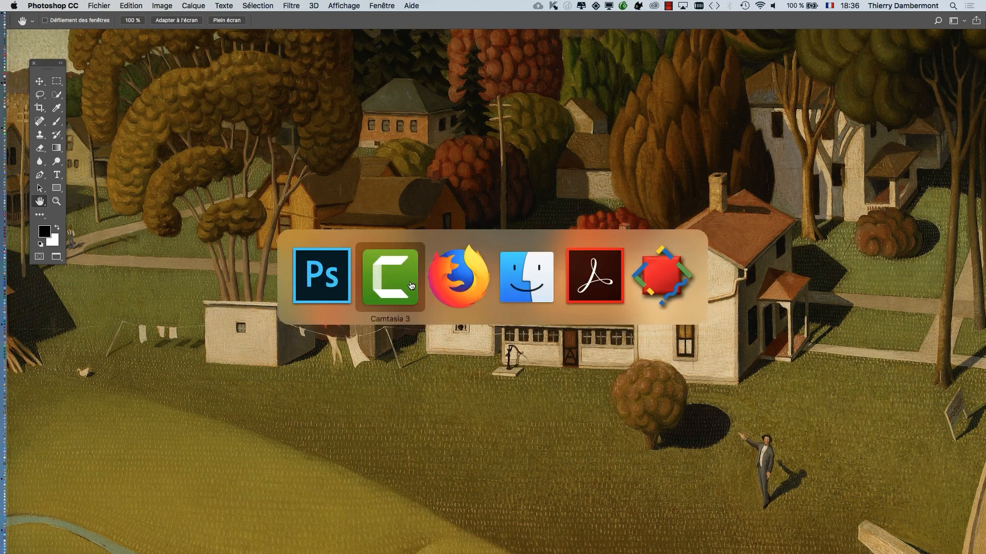
{"action": "left_click", "coordinate": [452, 286]}
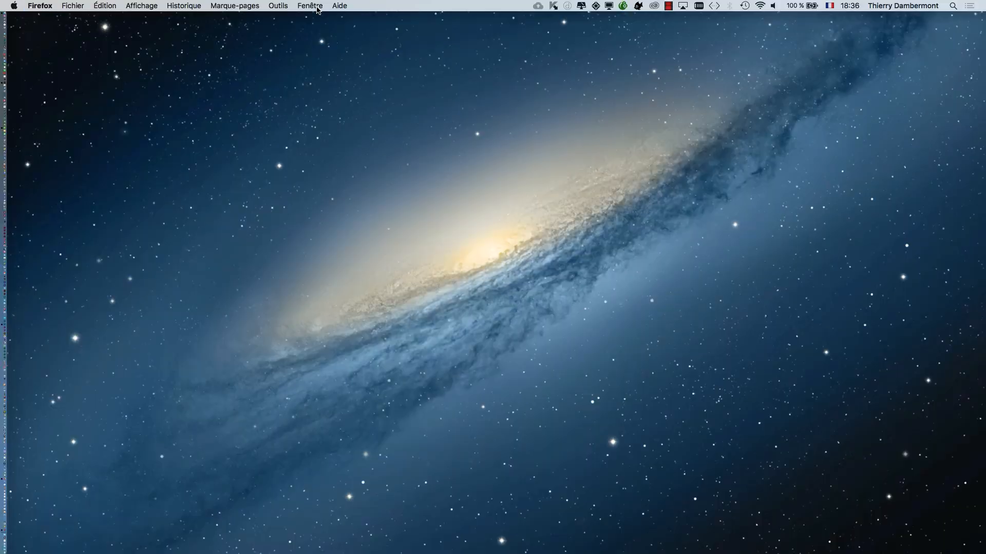
{"action": "left_click", "coordinate": [316, 6]}
{"action": "left_click", "coordinate": [339, 37]}
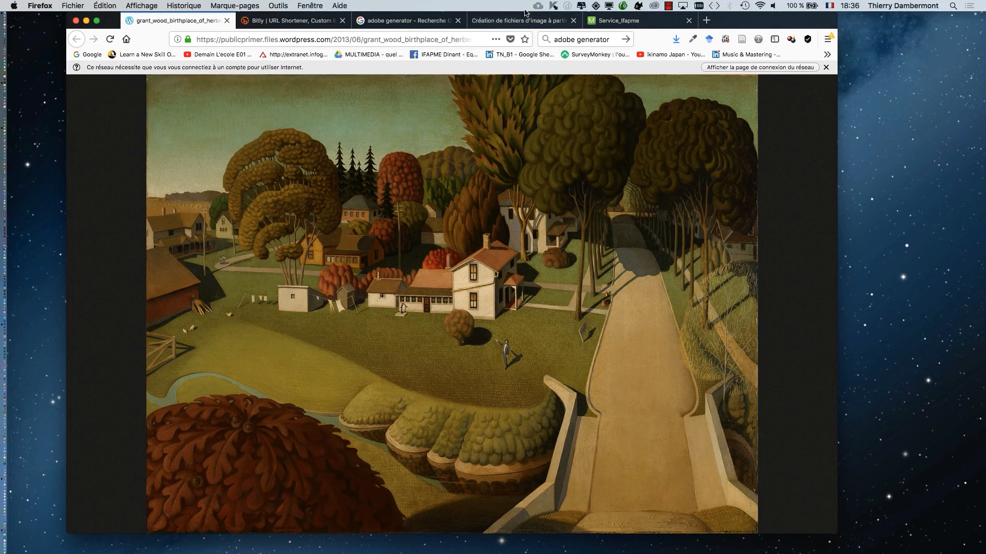
{"action": "left_click", "coordinate": [526, 20]}
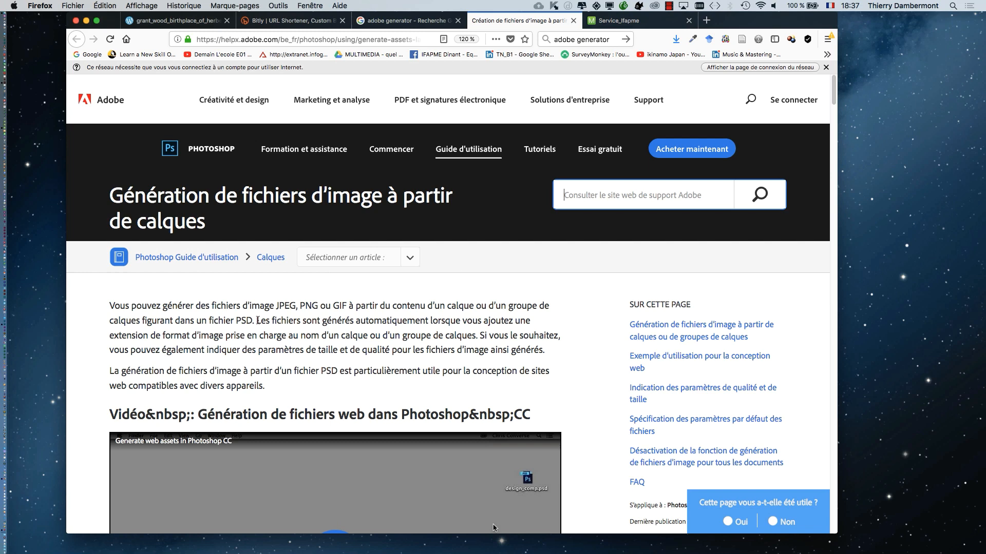
{"action": "scroll", "coordinate": [257, 324], "scroll_direction": "down", "scroll_amount": 10}
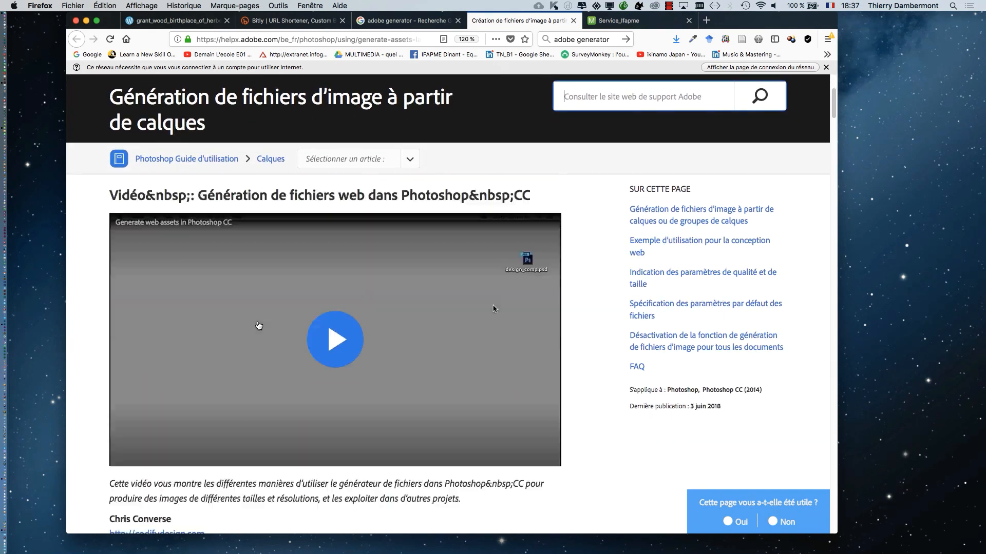
{"action": "scroll", "coordinate": [257, 325], "scroll_direction": "down", "scroll_amount": 4}
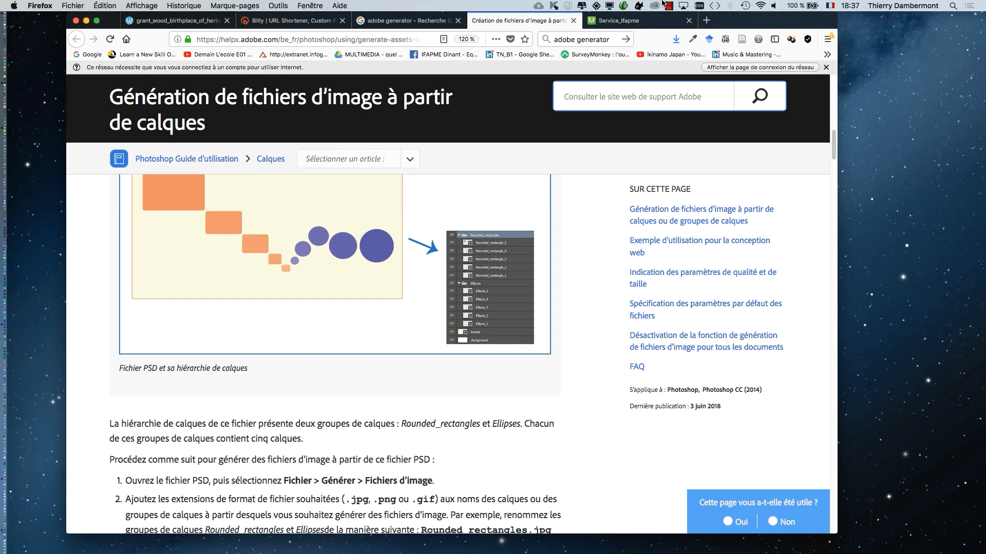
- Close the Service_Ifapme network login page and keep the Adobe help article open
{"action": "left_click", "coordinate": [621, 21]}
{"action": "left_click", "coordinate": [551, 22]}
{"action": "left_click", "coordinate": [689, 20]}
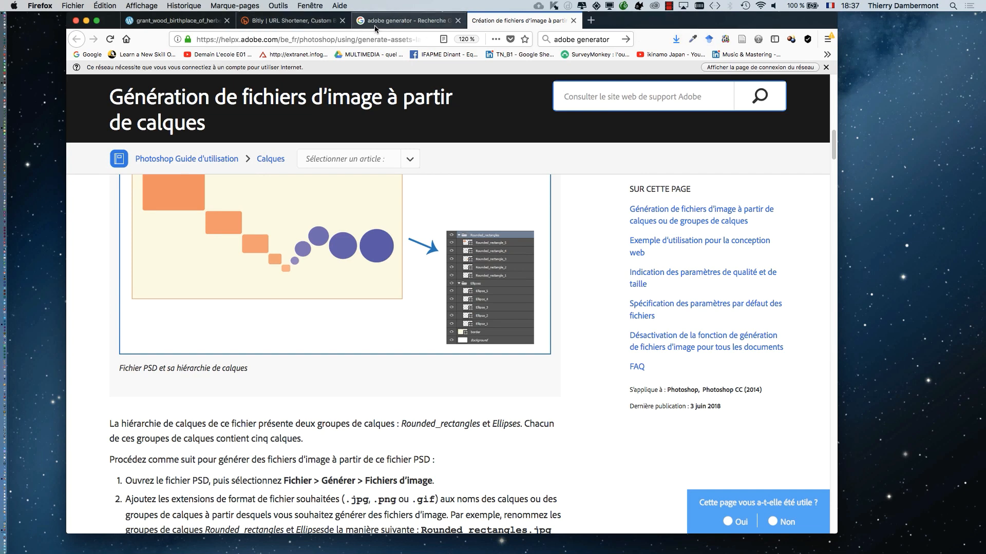
- Try to open the "Introducing Adobe Generator for Photoshop CC" blog post from the adobe generator search results in a new tab
{"action": "left_click", "coordinate": [405, 22]}
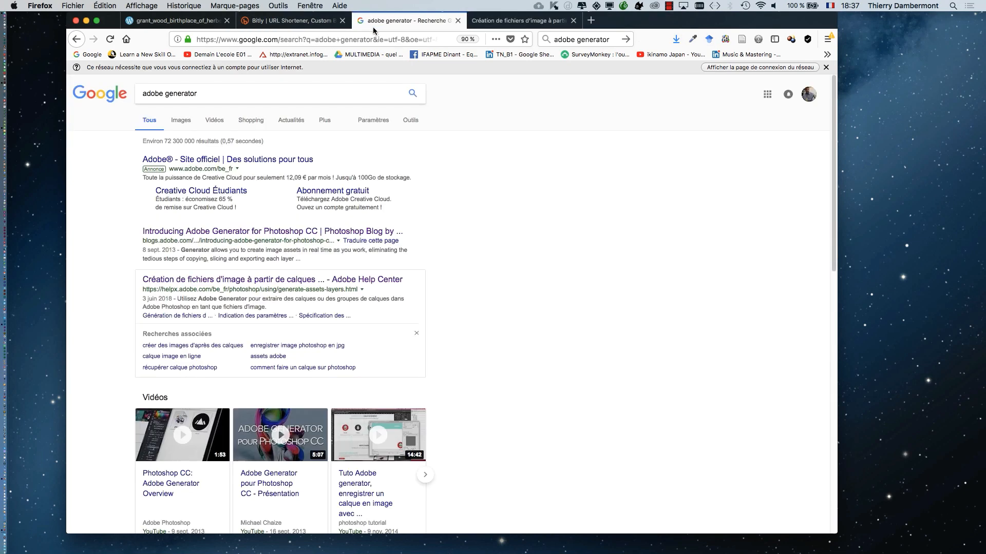
{"action": "left_click", "coordinate": [520, 21]}
{"action": "left_click", "coordinate": [437, 20]}
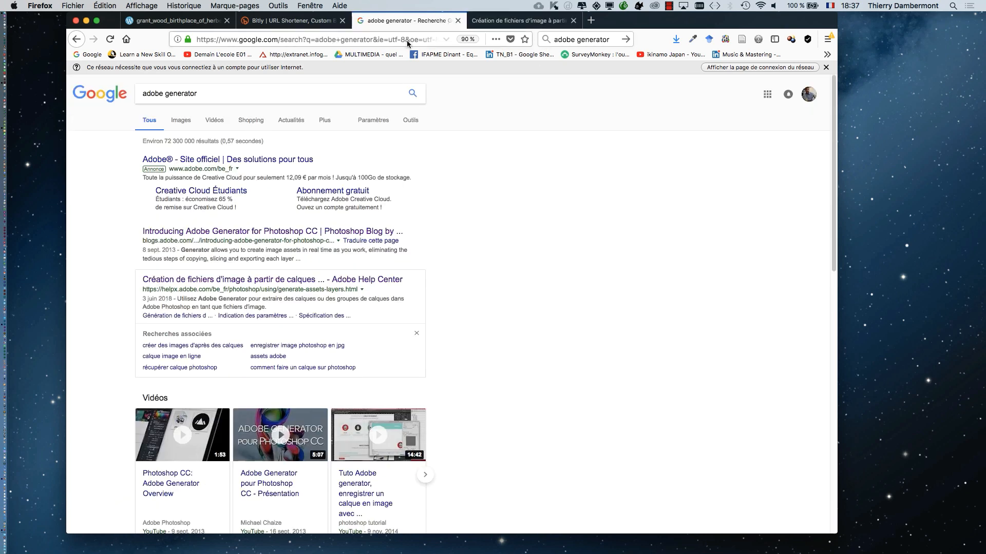
{"action": "left_click", "coordinate": [265, 232], "text": "super"}
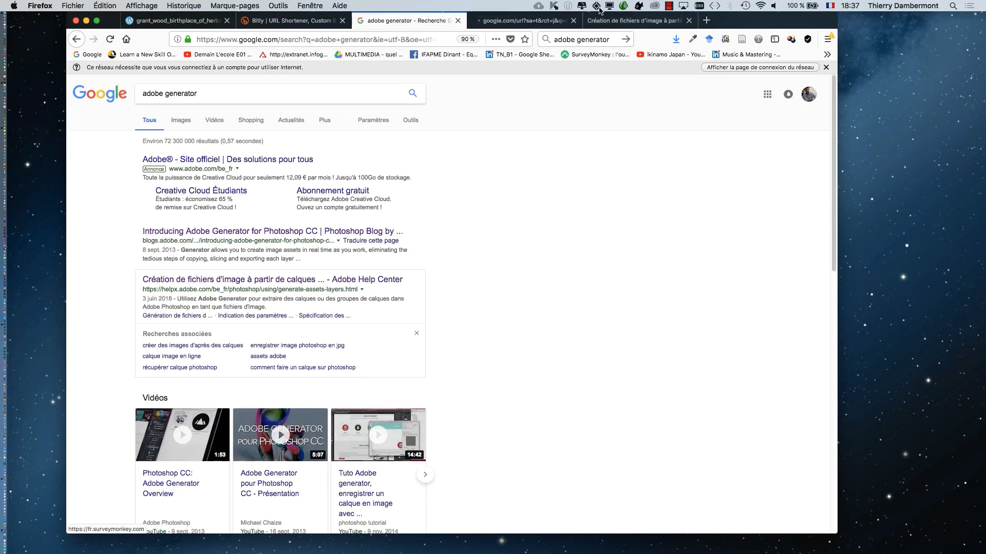
{"action": "left_click", "coordinate": [537, 20]}
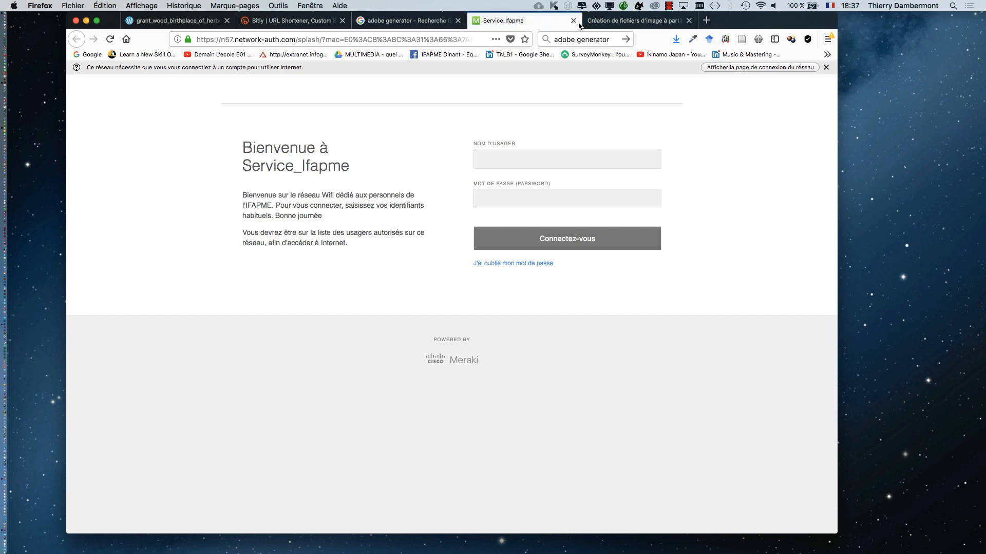
- Close the Service_Ifapme network login page and minimise the Firefox window showing the Adobe help article
{"action": "left_click", "coordinate": [573, 21]}
{"action": "left_click", "coordinate": [559, 20]}
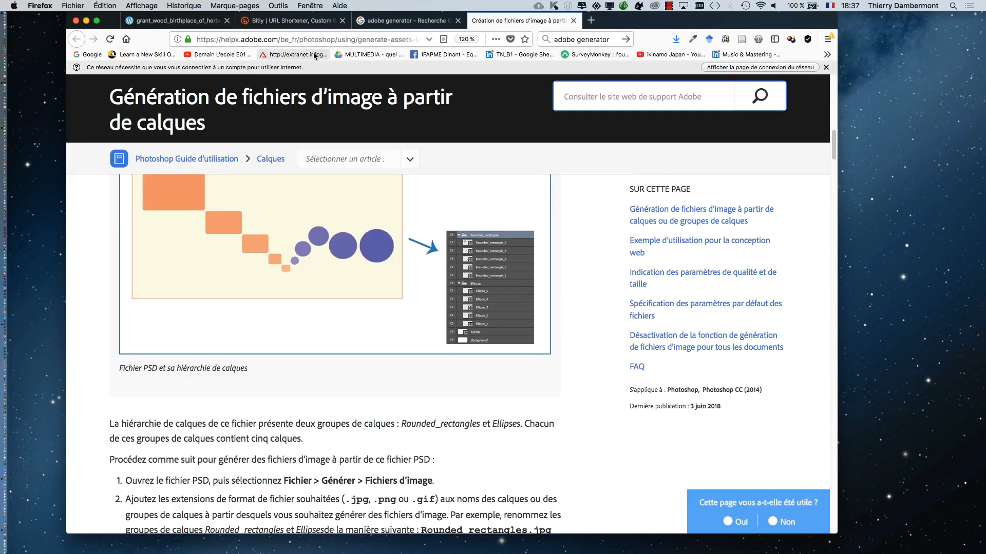
{"action": "left_click", "coordinate": [86, 21]}
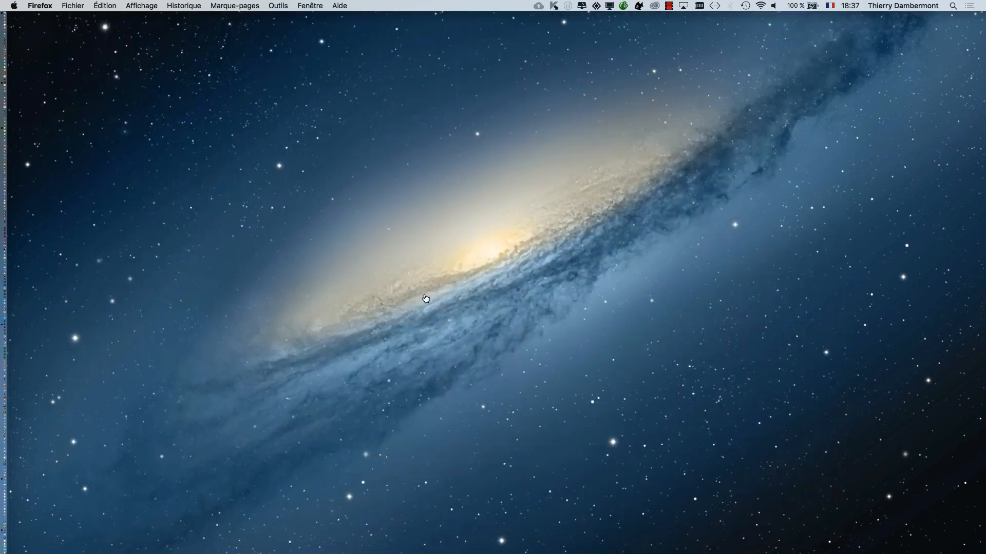
- Switch to Photoshop, compare the Exportation and Générer commands, and open the Zoomify export settings for the painting
{"action": "key", "text": "super+Tab"}
{"action": "left_click", "coordinate": [104, 5]}
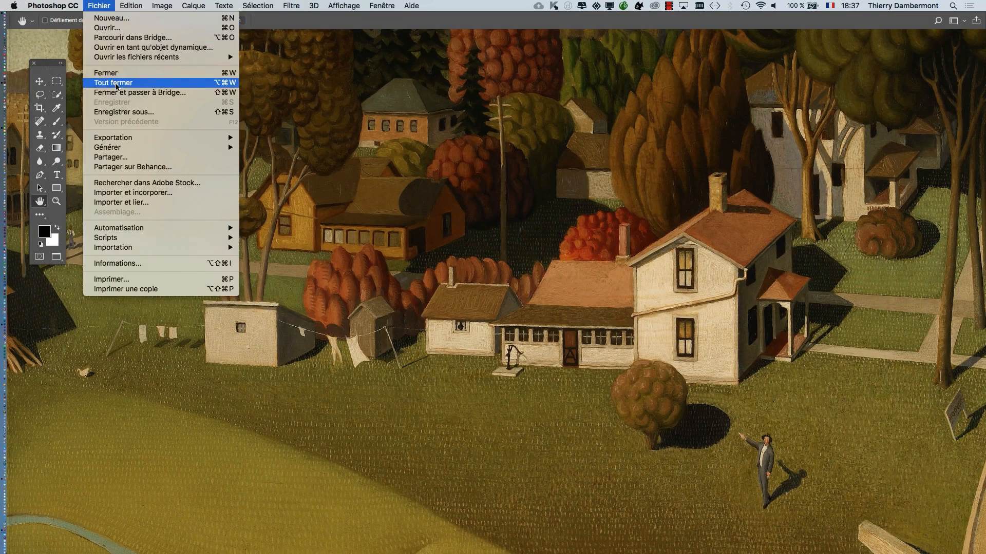
{"action": "mouse_move", "coordinate": [127, 137]}
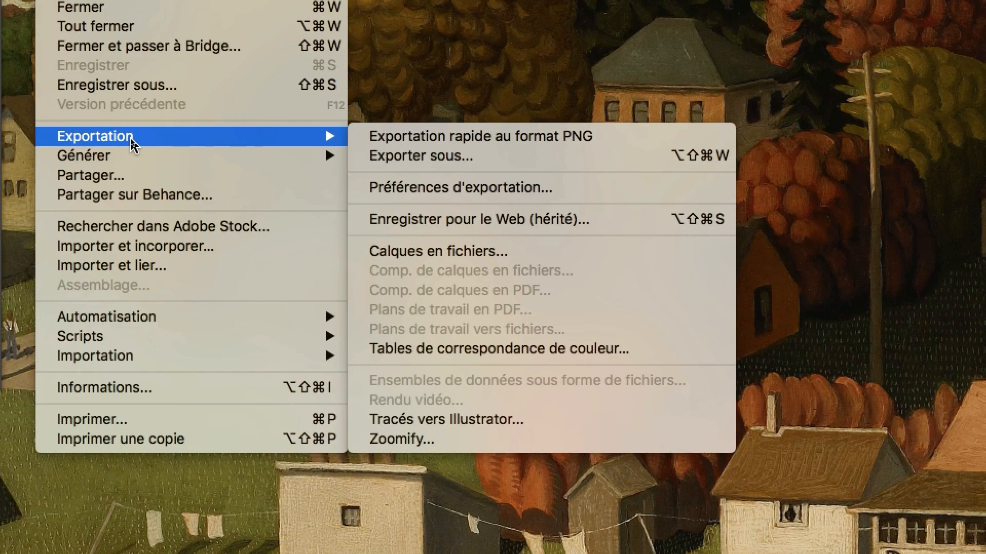
{"action": "mouse_move", "coordinate": [130, 163]}
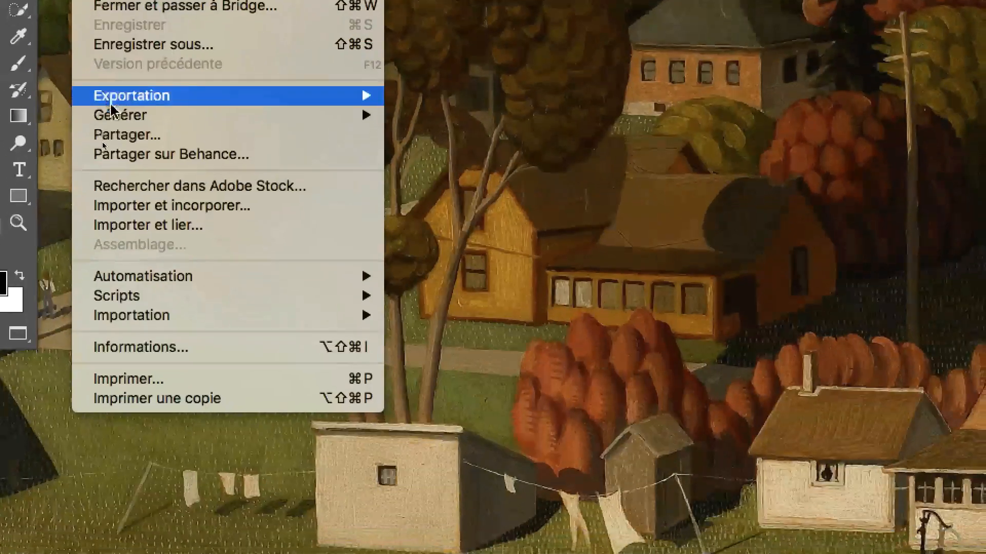
{"action": "mouse_move", "coordinate": [114, 112]}
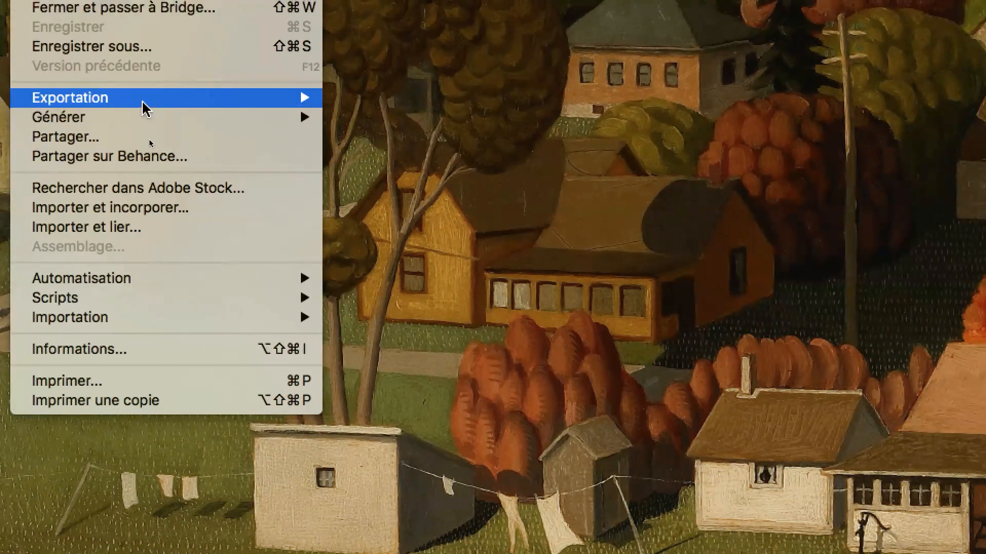
{"action": "mouse_move", "coordinate": [127, 89]}
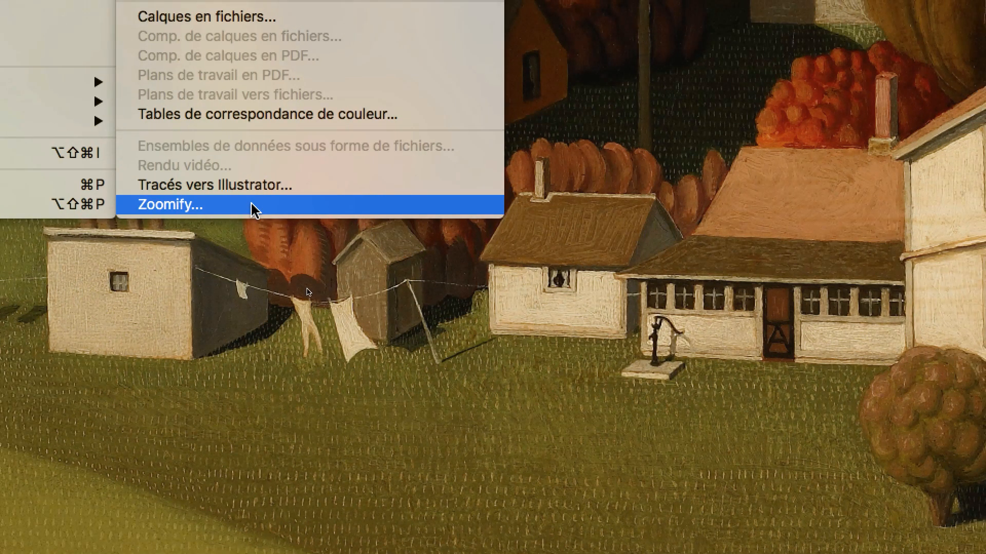
{"action": "left_click", "coordinate": [241, 204]}
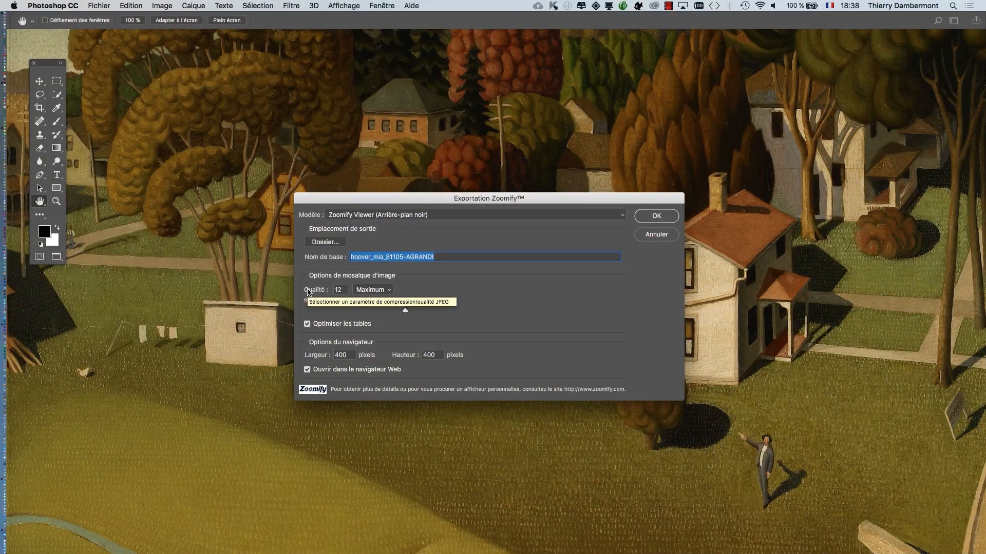
{"action": "left_click_drag", "start_coordinate": [373, 201], "coordinate": [301, 181]}
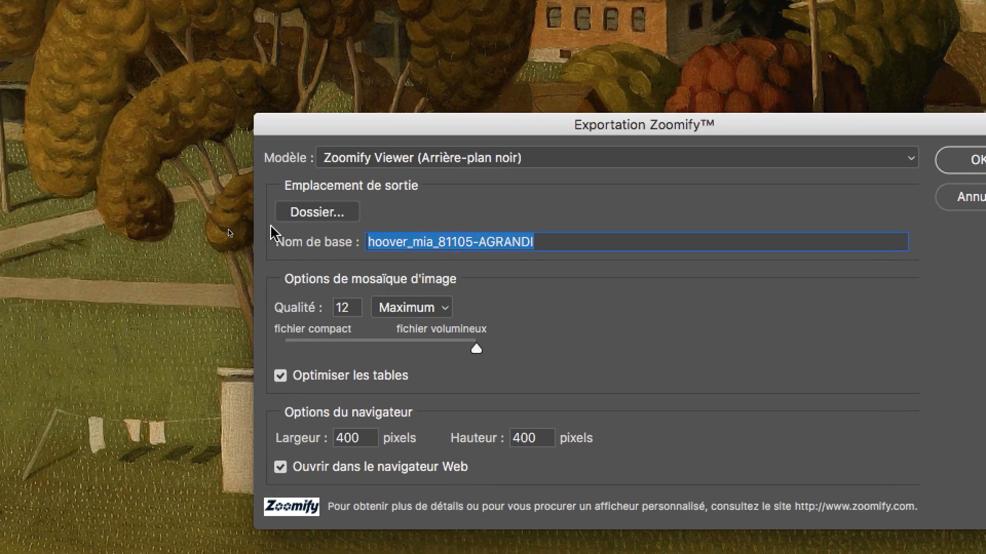
- Create a folder named export-01 inside CM 2 and choose it as the Zoomify output location
{"action": "left_click", "coordinate": [317, 212]}
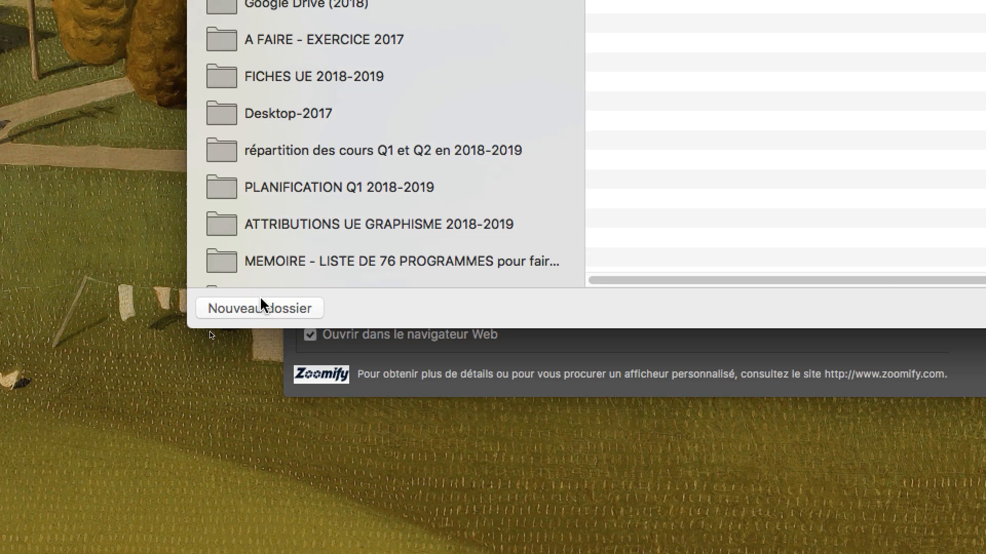
{"action": "left_click", "coordinate": [260, 303]}
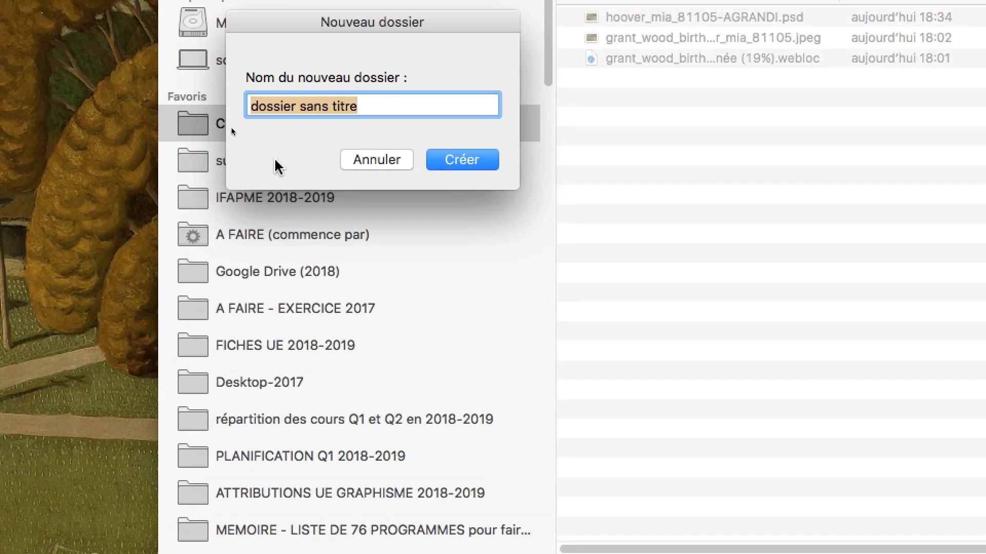
{"action": "type", "text": "export-"}
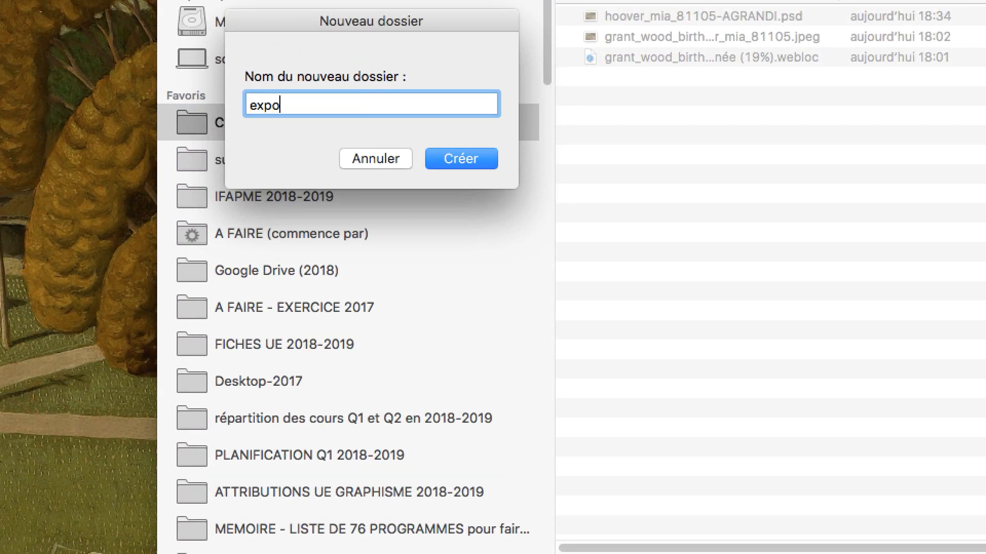
{"action": "type", "text": "01"}
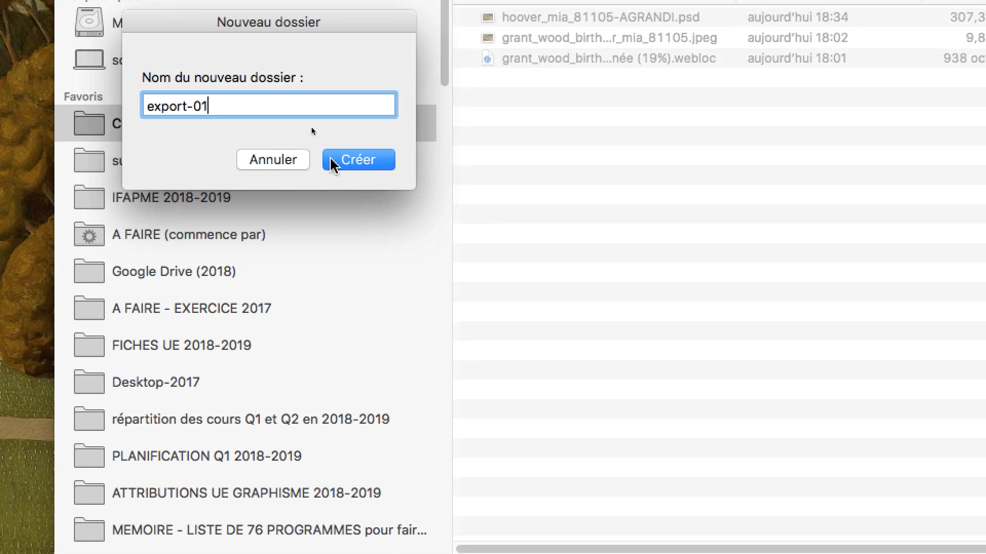
{"action": "left_click", "coordinate": [461, 159]}
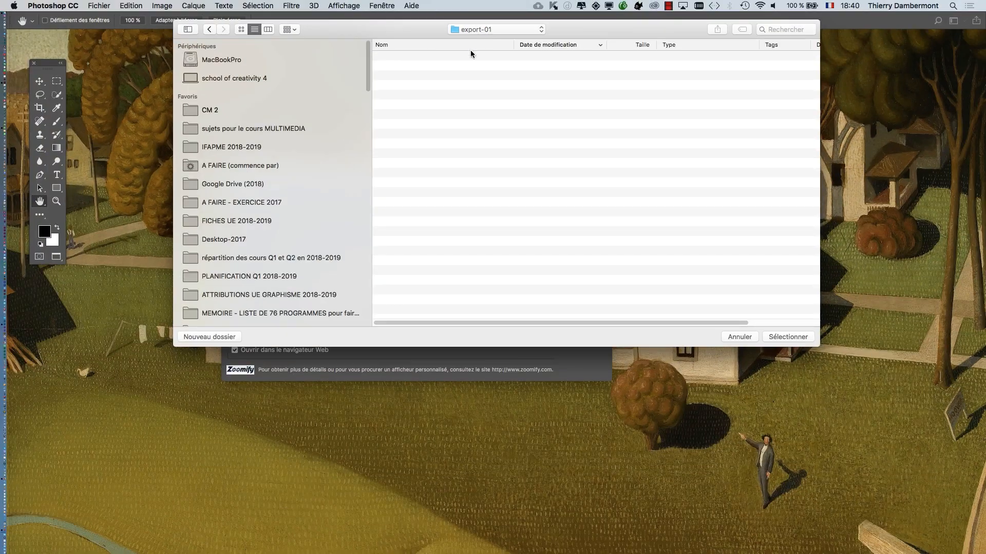
{"action": "left_click", "coordinate": [788, 336]}
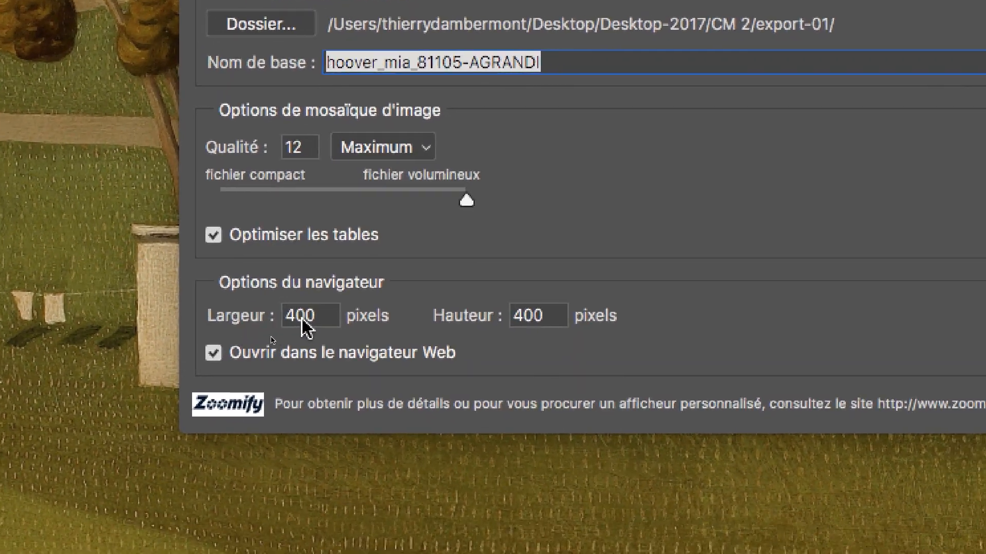
- Export the painting with Zoomify at a 400 × 400 pixel browser size, and switch to Firefox to view the exported page
{"action": "left_click", "coordinate": [344, 386]}
{"action": "double_click", "coordinate": [306, 318]}
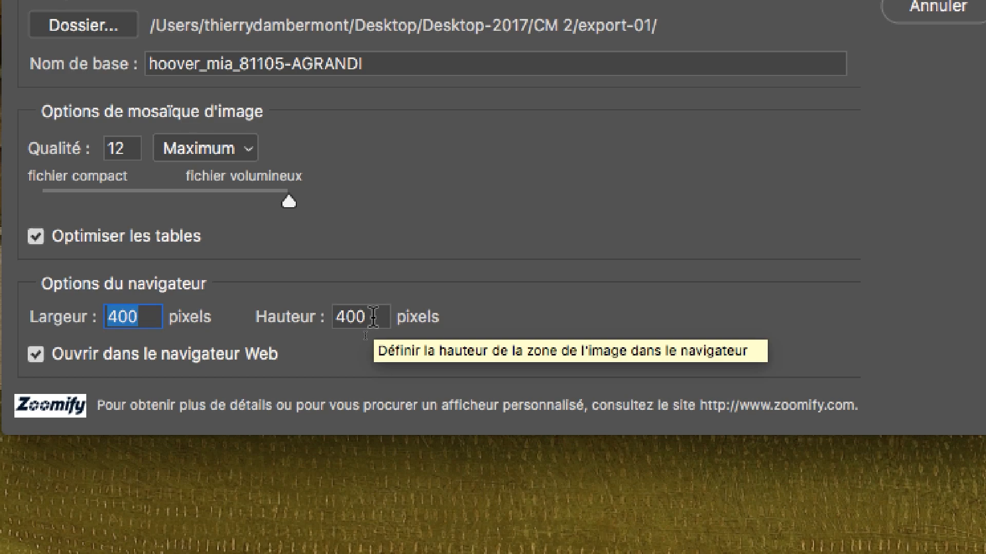
{"action": "key", "text": "Tab"}
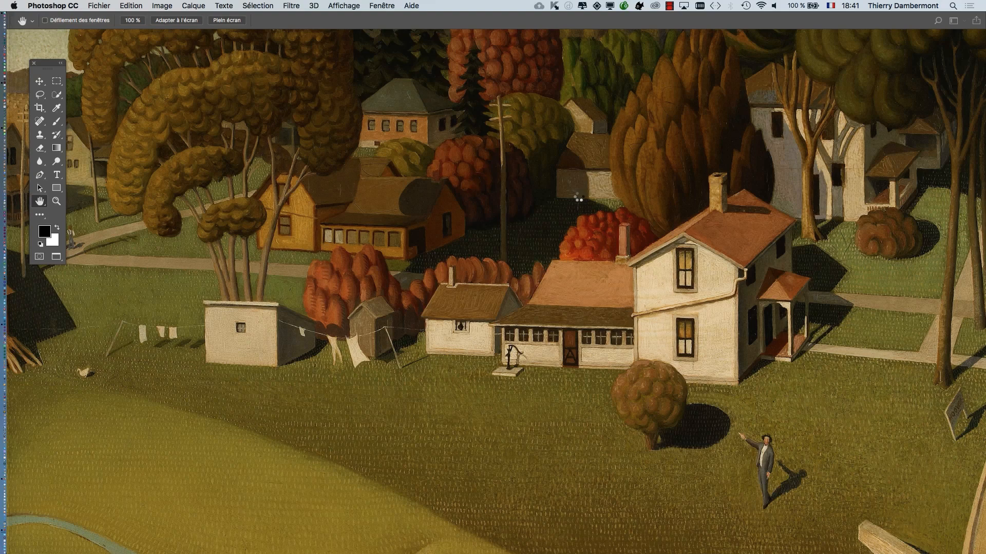
{"action": "key", "text": "super+Tab"}
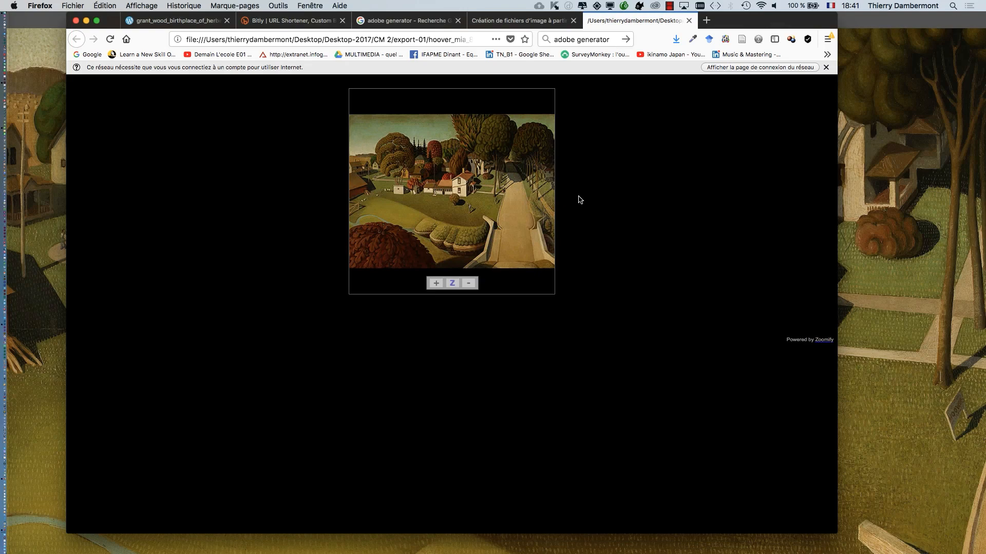
- Hide the other applications, and zoom into and pan around the painting's farmhouse area in the Zoomify viewer
{"action": "key", "text": "alt+super+h"}
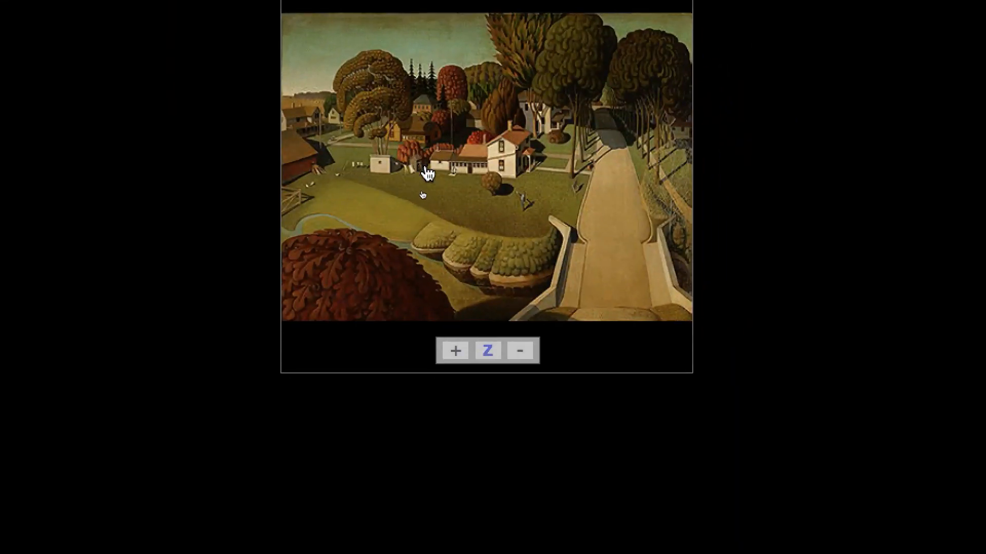
{"action": "left_click", "coordinate": [464, 174]}
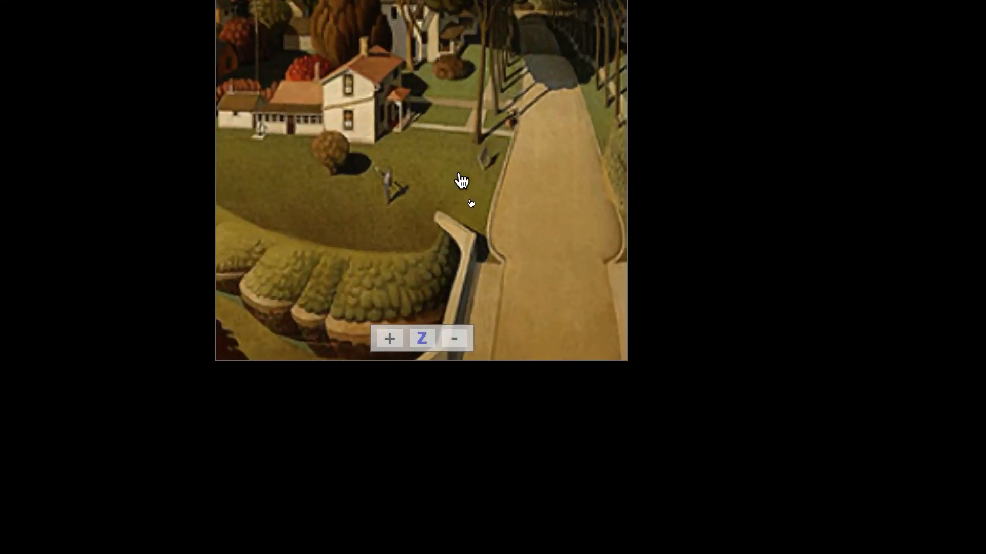
{"action": "left_click", "coordinate": [442, 169]}
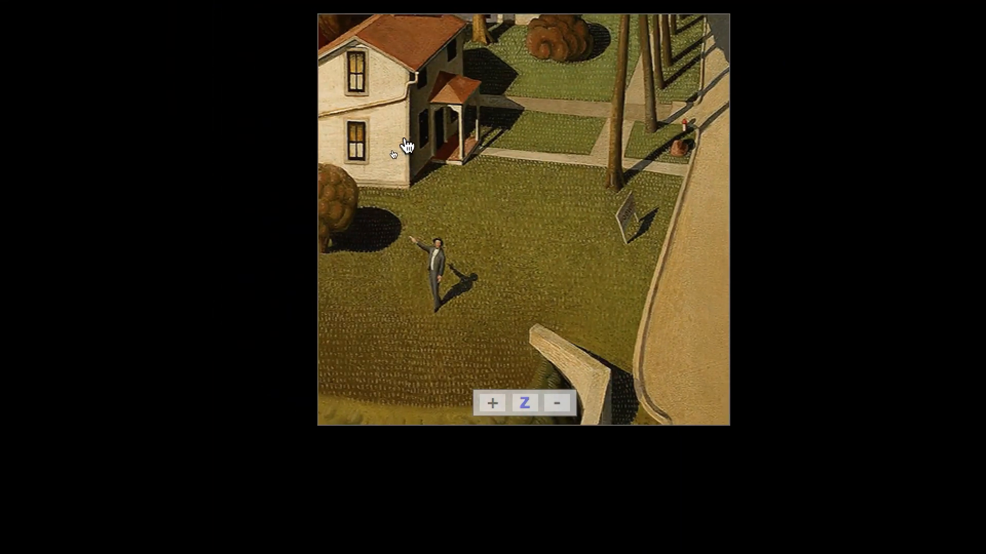
{"action": "left_click_drag", "start_coordinate": [469, 168], "coordinate": [572, 177]}
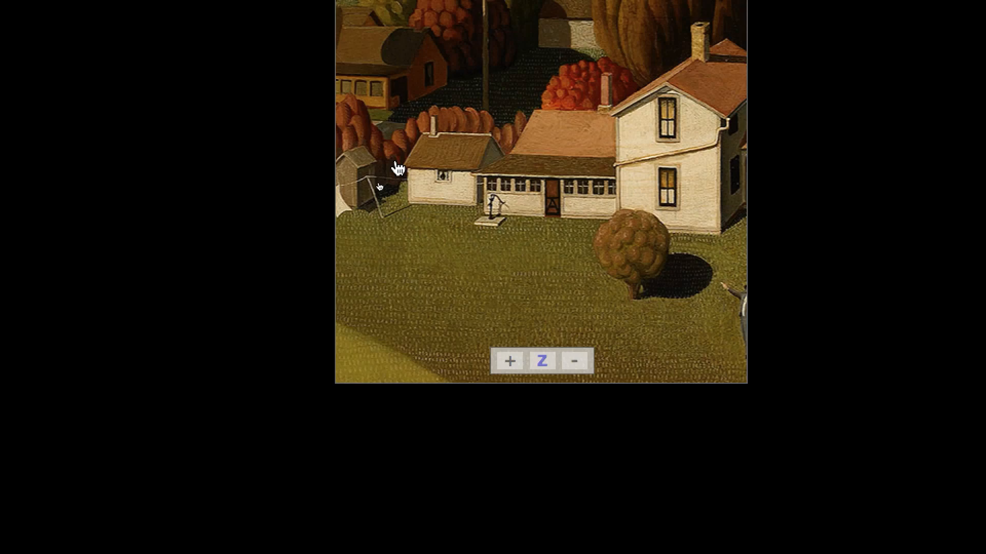
{"action": "scroll", "coordinate": [398, 169], "scroll_direction": "down", "scroll_amount": 2}
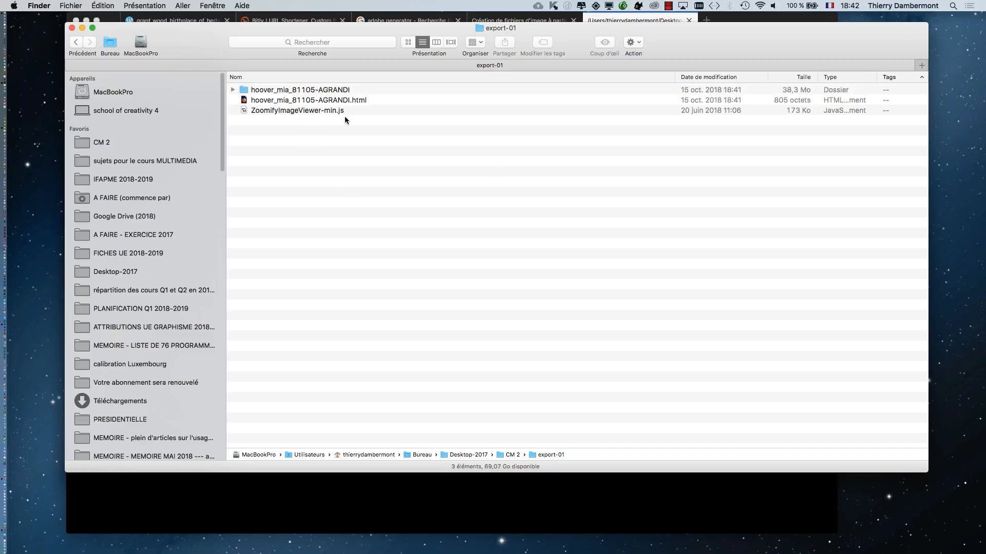
- Switch to Finder, go up to the CM 2 folder and expand export-01 to examine the exported files
{"action": "left_click", "coordinate": [491, 31], "text": "super"}
{"action": "left_click", "coordinate": [499, 39]}
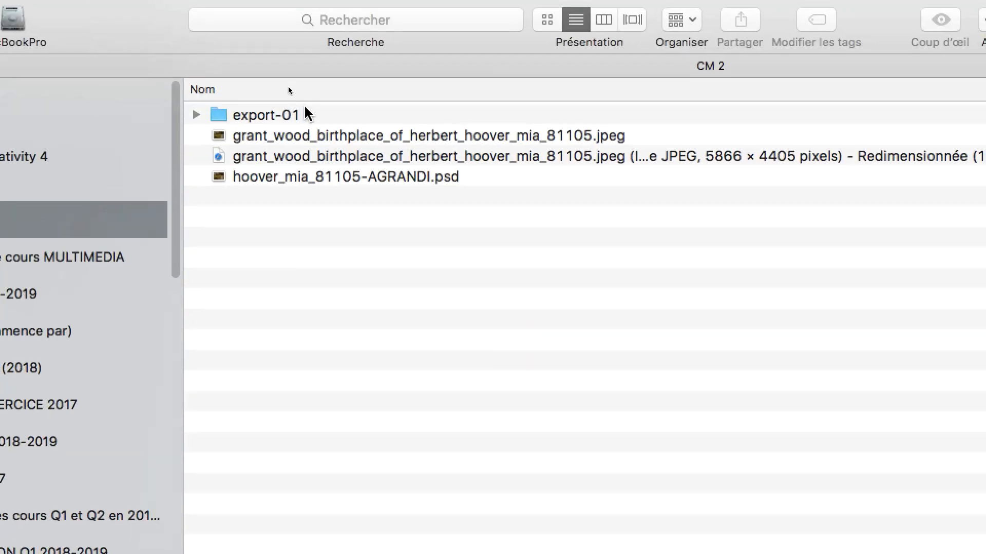
{"action": "left_click", "coordinate": [298, 100]}
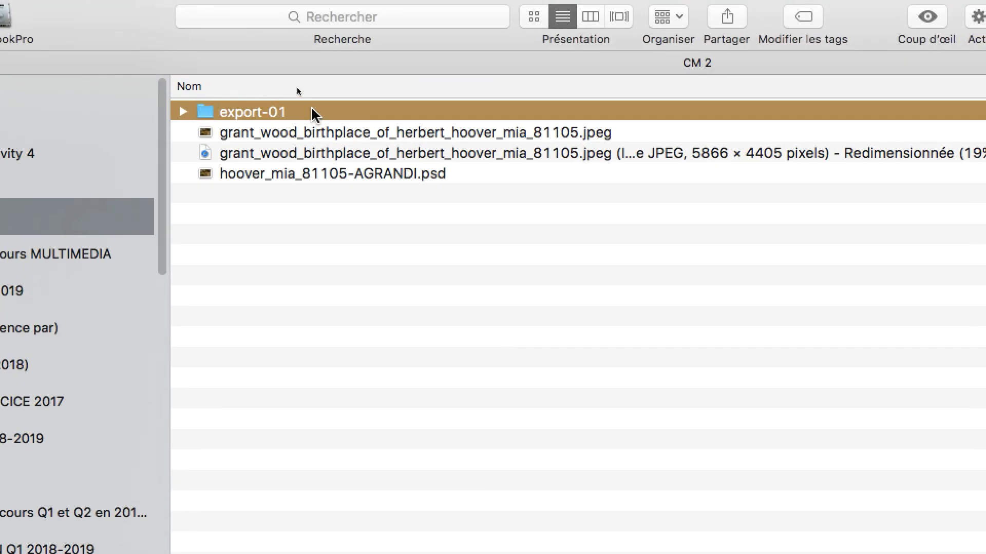
{"action": "left_click", "coordinate": [198, 111]}
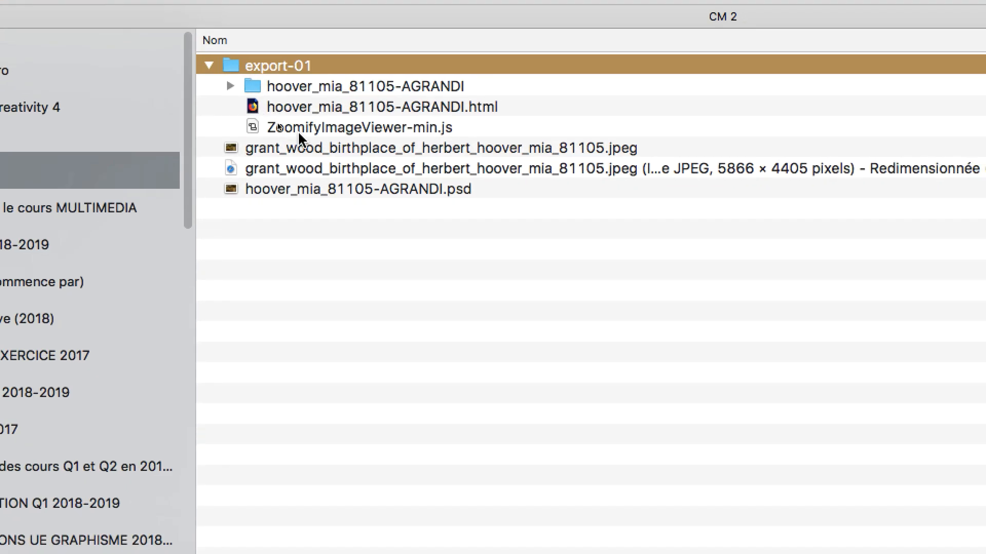
{"action": "left_click", "coordinate": [315, 153]}
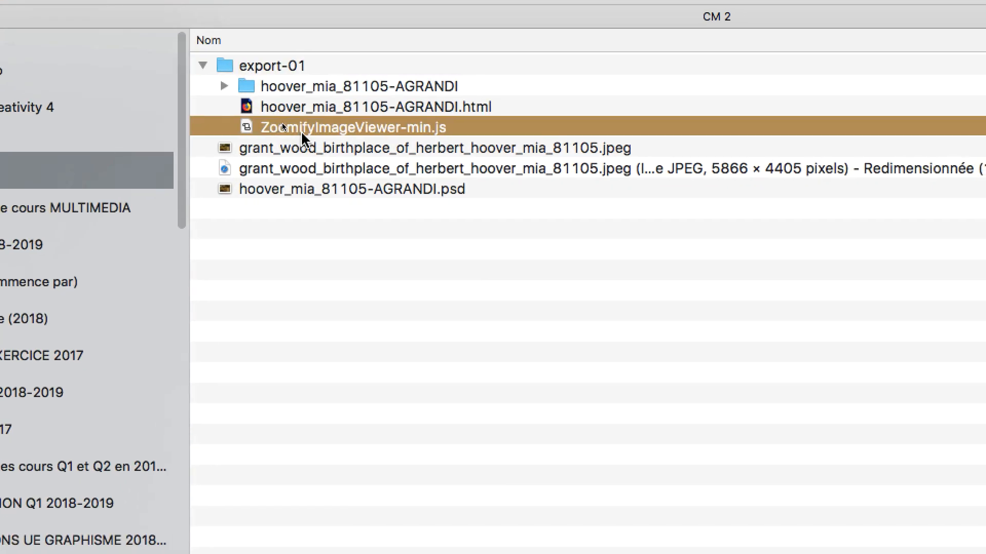
{"action": "double_click", "coordinate": [273, 67]}
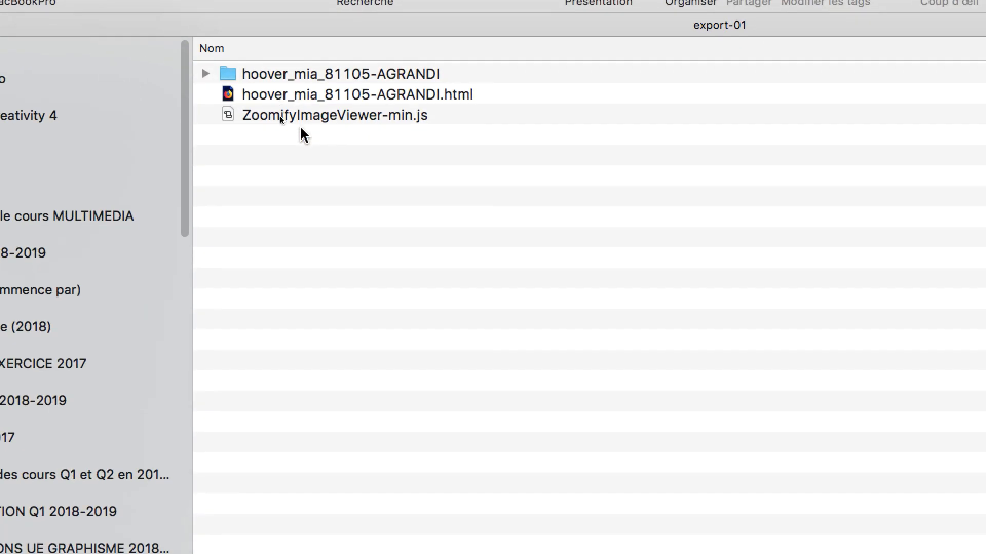
{"action": "left_click", "coordinate": [281, 117]}
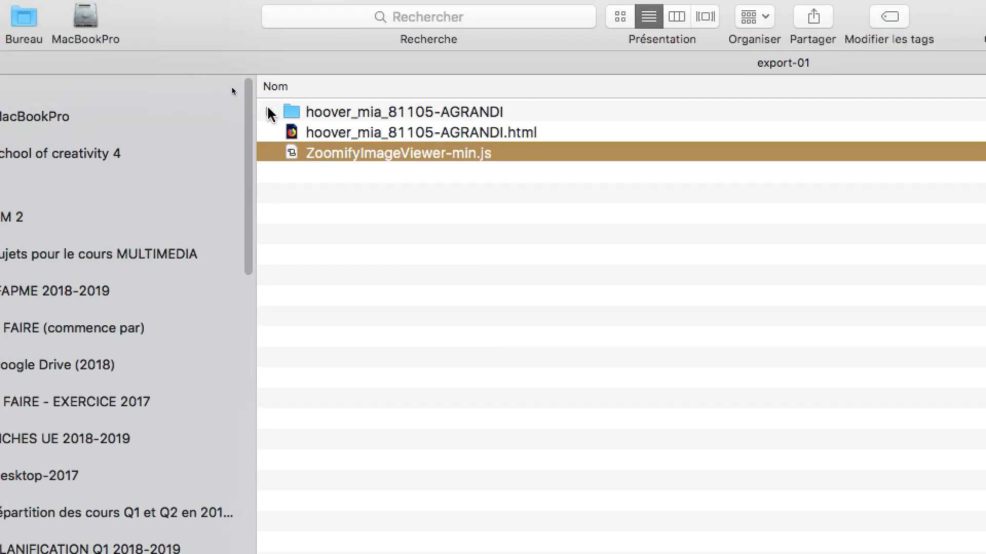
{"action": "left_click", "coordinate": [268, 112]}
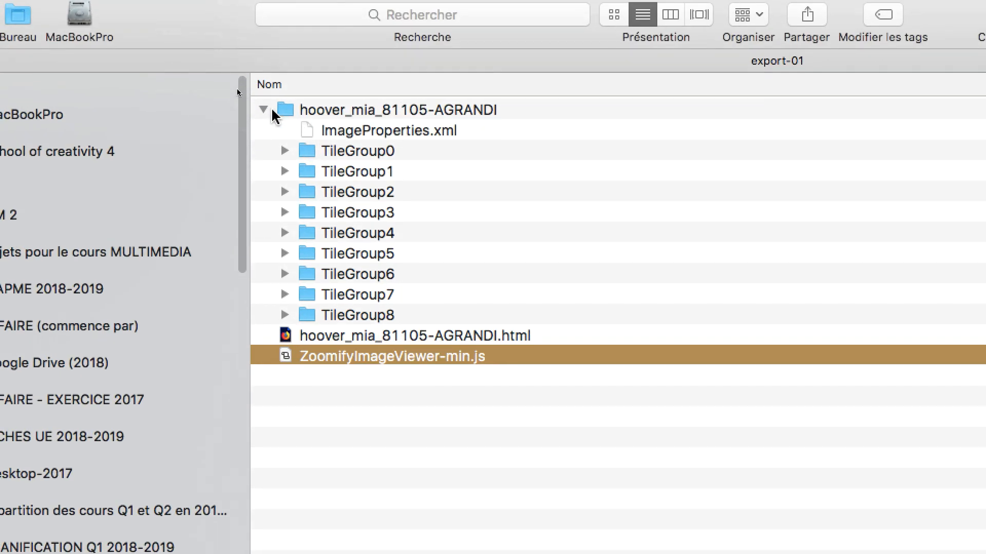
{"action": "left_click", "coordinate": [242, 98]}
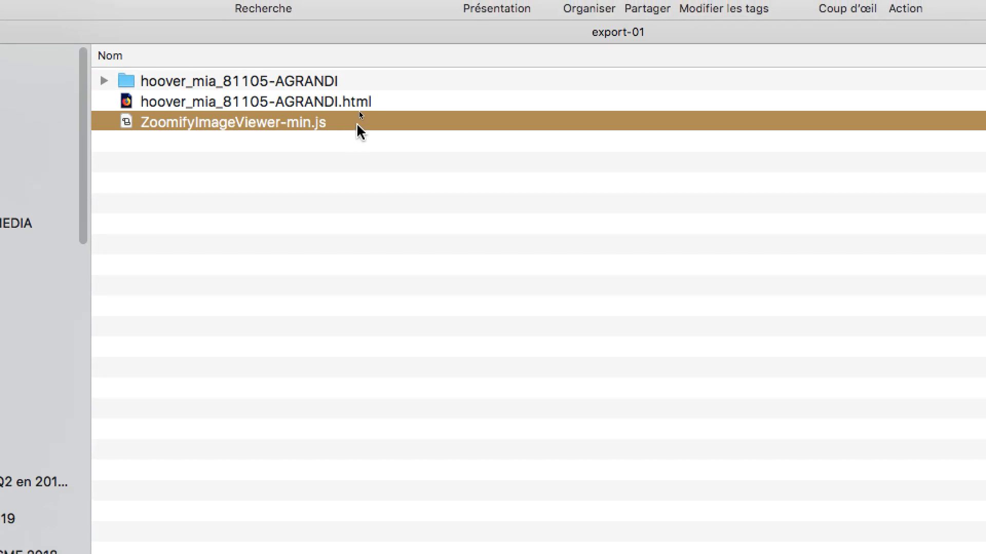
- Review the applications available for opening hoover_mia_81105-AGRANDI.html without choosing one, and select the hoover_mia_81105-AGRANDI folder
{"action": "left_click", "coordinate": [384, 102]}
{"action": "right_click", "coordinate": [384, 102]}
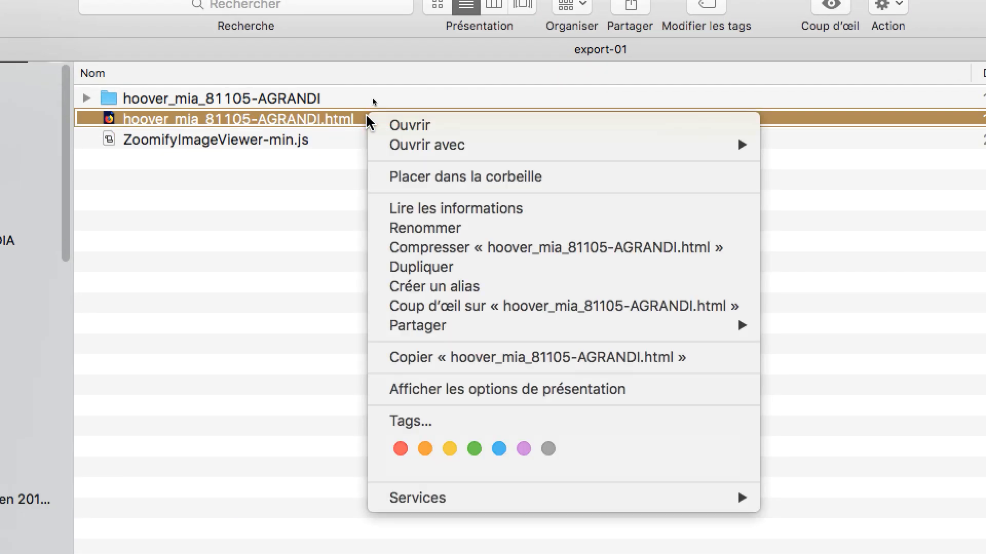
{"action": "mouse_move", "coordinate": [414, 149]}
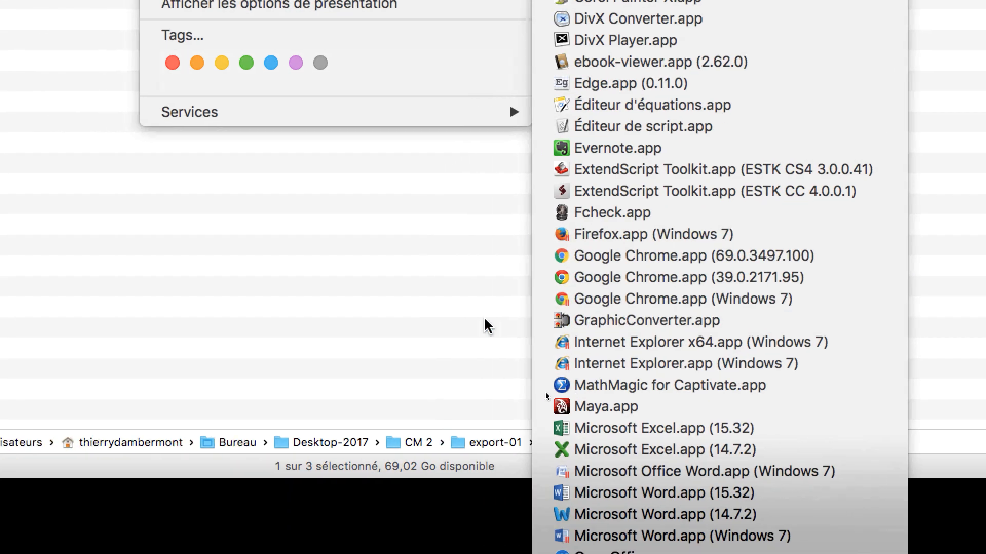
{"action": "left_click", "coordinate": [303, 350]}
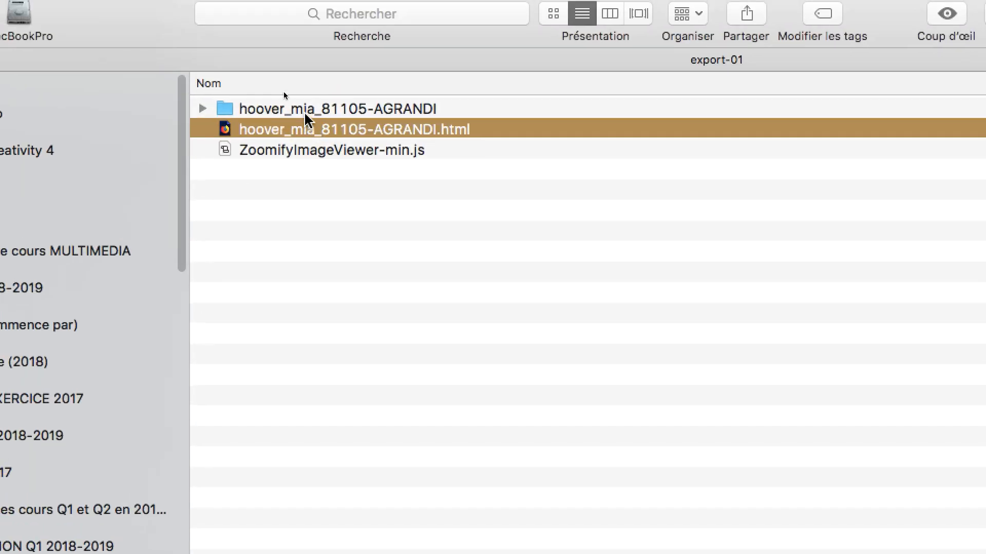
{"action": "left_click", "coordinate": [285, 89]}
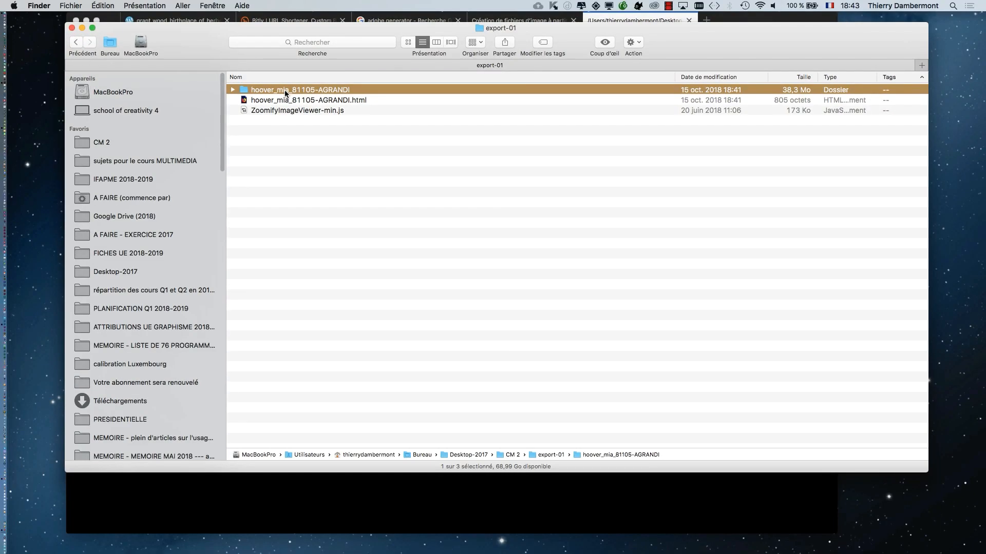
- Select ZoomifyImageViewer-min.js and the HTML file in turn, and look through the applications offered for opening the HTML file
{"action": "left_click", "coordinate": [460, 155]}
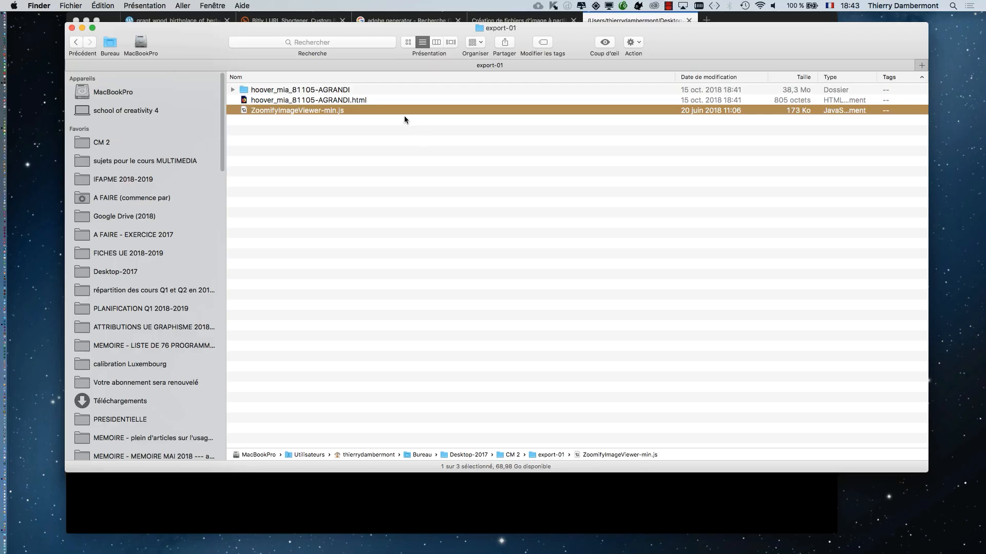
{"action": "left_click", "coordinate": [380, 101]}
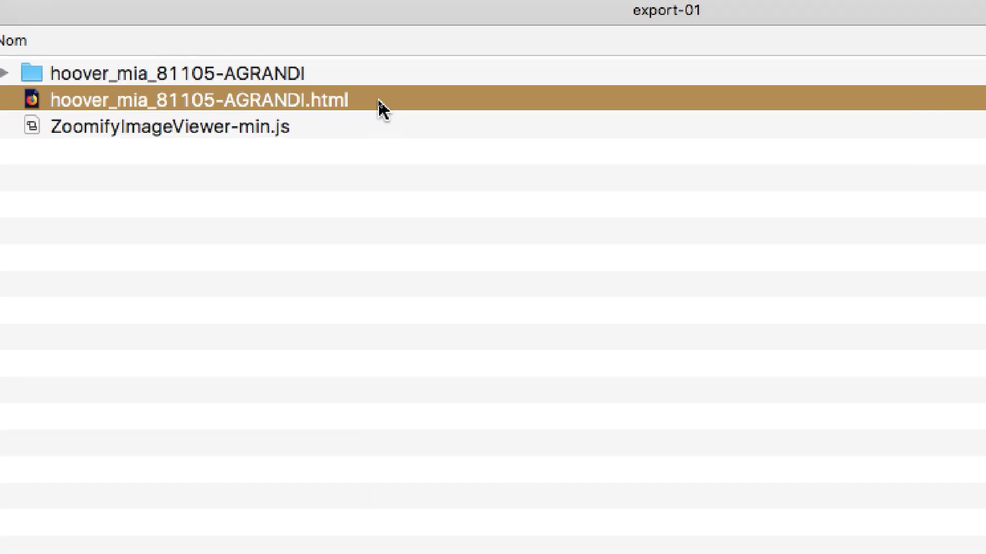
{"action": "right_click", "coordinate": [379, 100]}
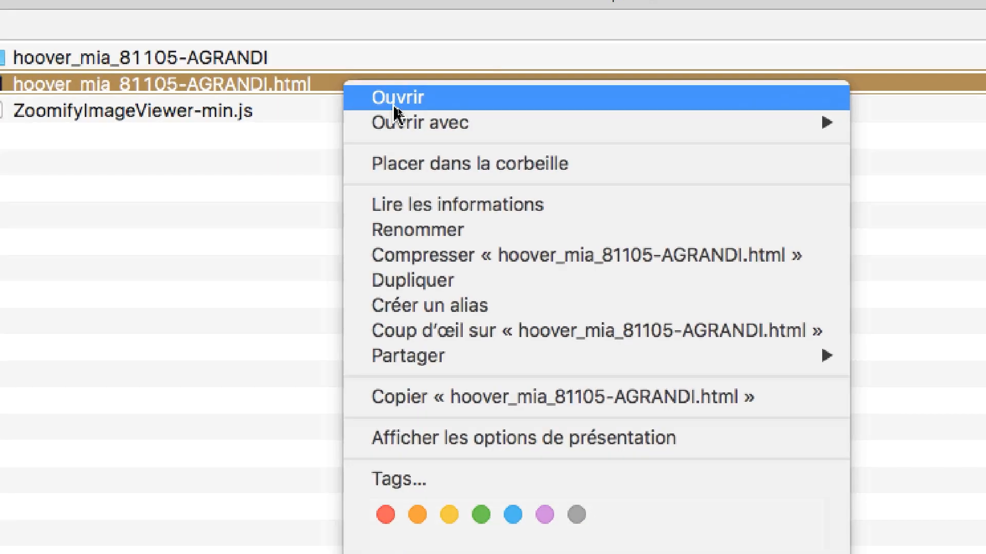
{"action": "mouse_move", "coordinate": [537, 139]}
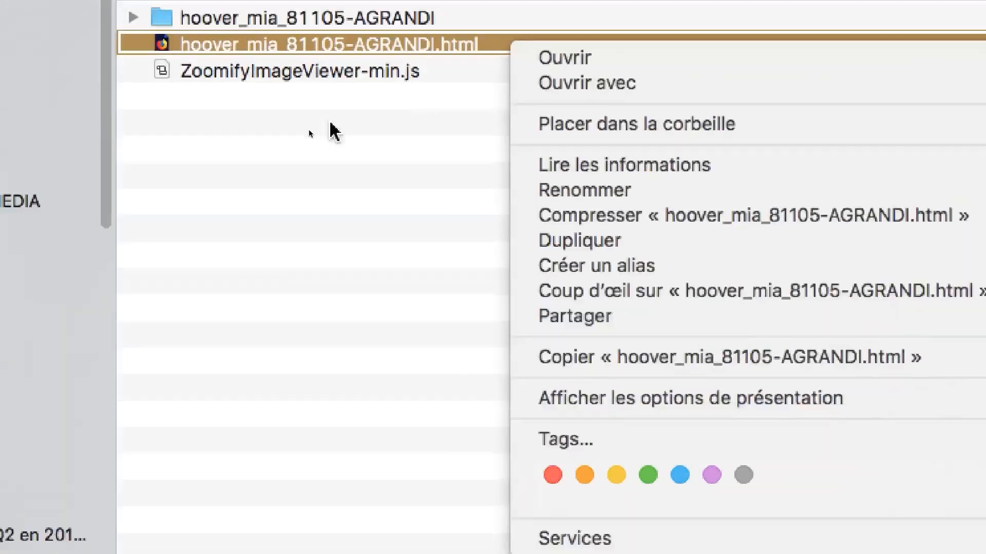
{"action": "left_click", "coordinate": [296, 124]}
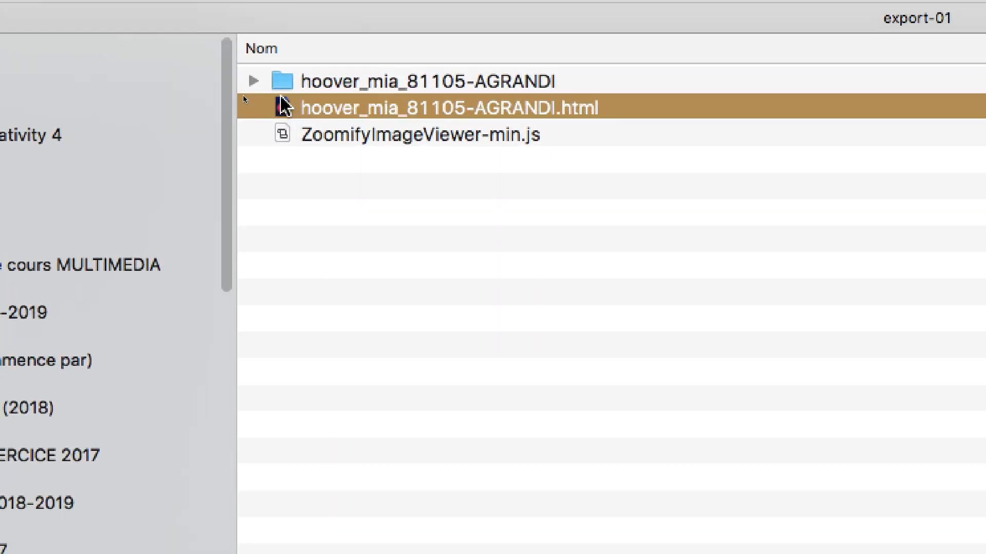
{"action": "right_click", "coordinate": [239, 40]}
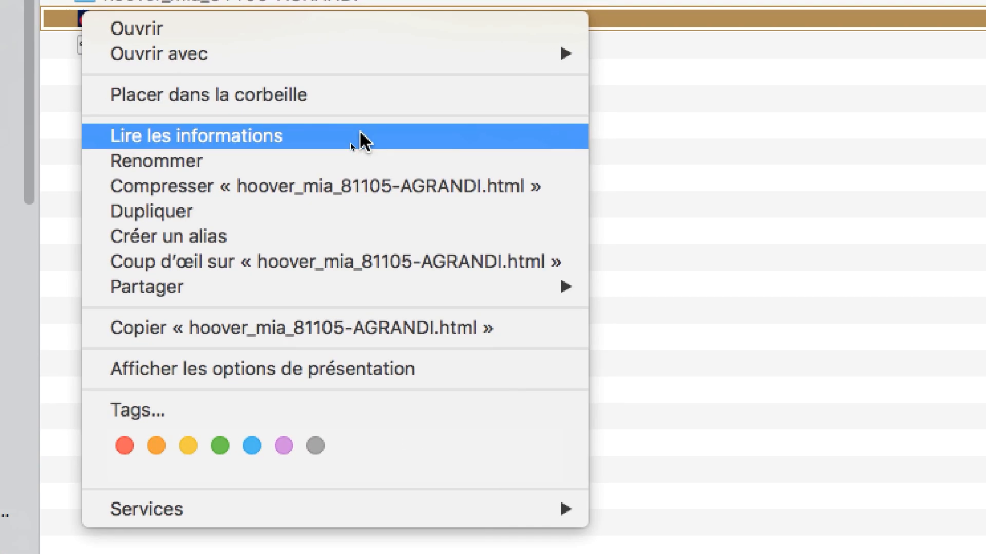
{"action": "left_click", "coordinate": [360, 138]}
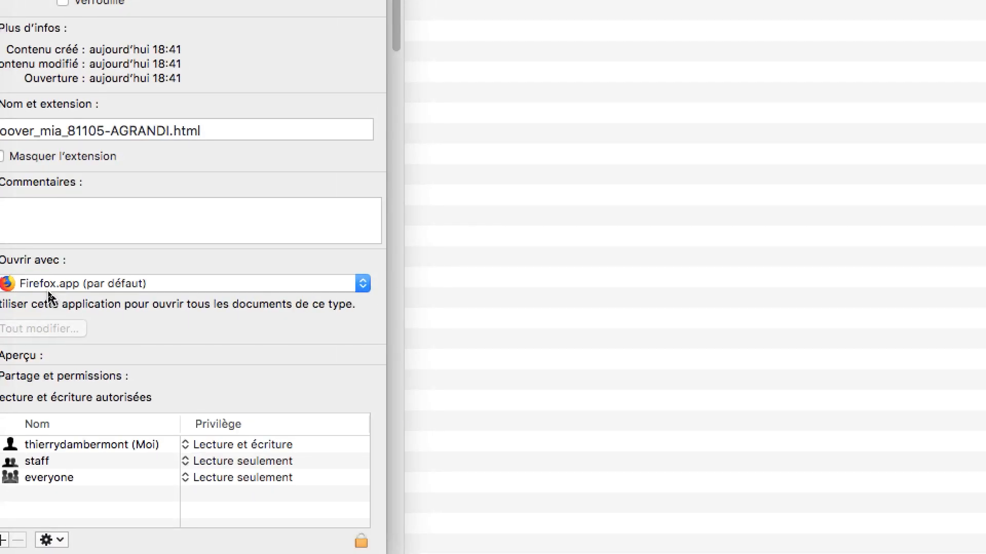
{"action": "left_click", "coordinate": [39, 288]}
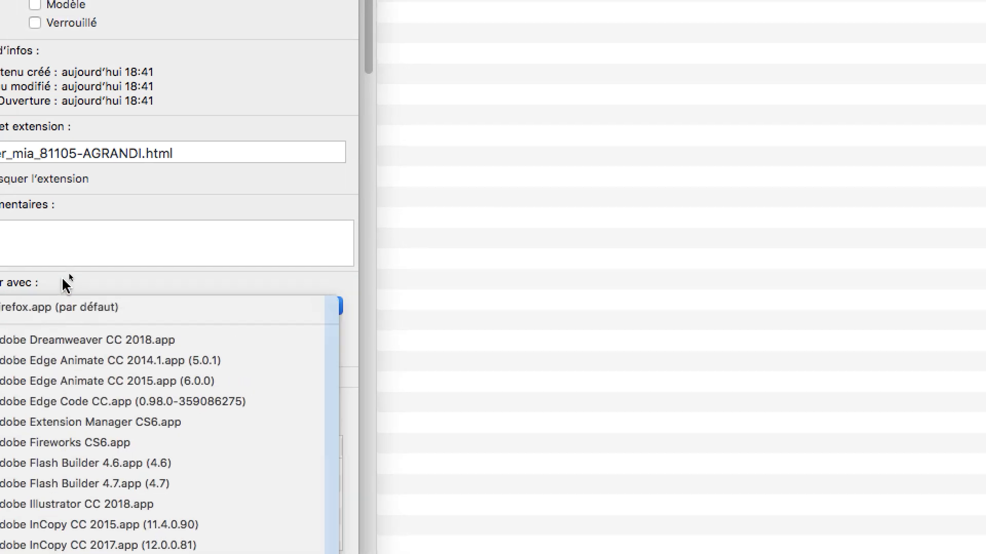
{"action": "left_click", "coordinate": [63, 260]}
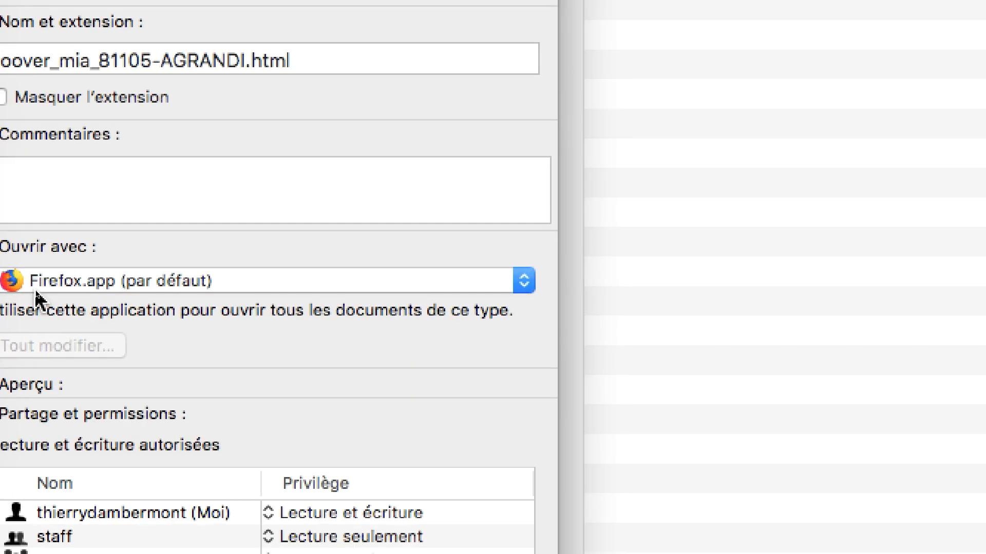
{"action": "left_click", "coordinate": [36, 288]}
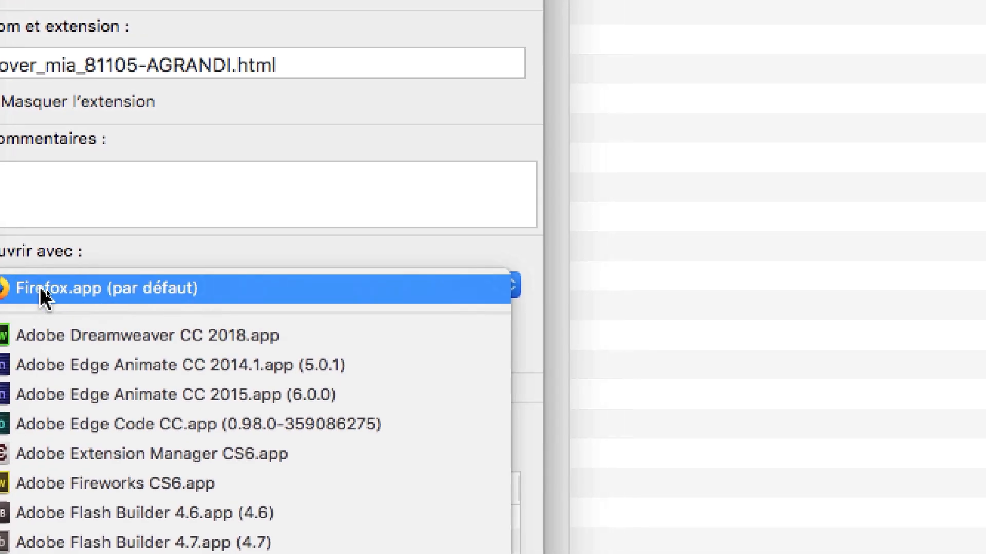
{"action": "left_click", "coordinate": [45, 289]}
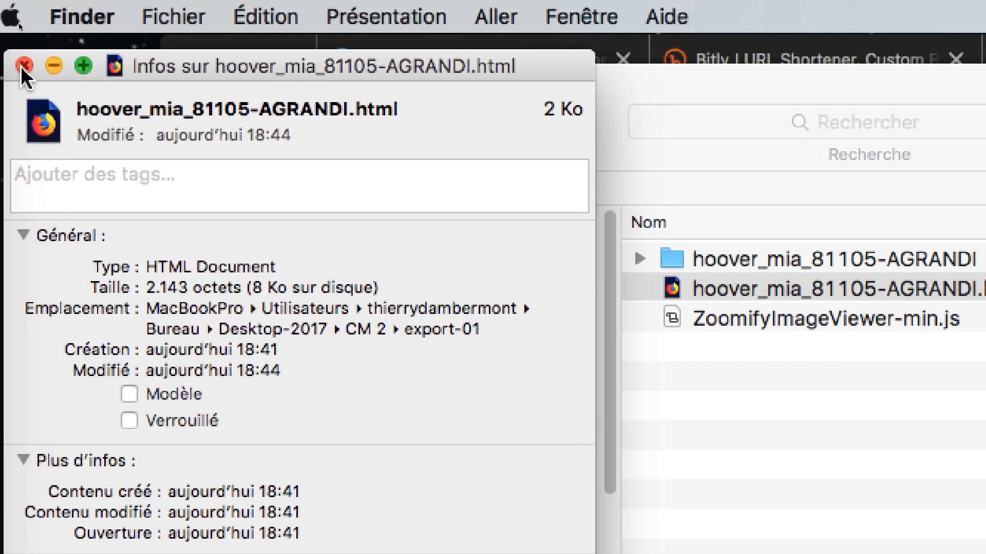
{"action": "left_click", "coordinate": [47, 31]}
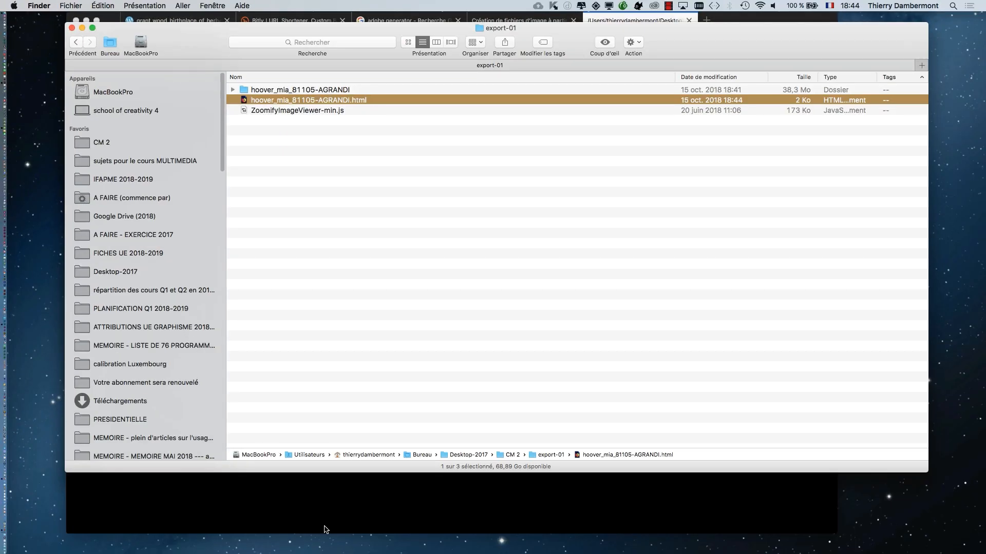
- Switch to Firefox and pan the zoomed painting across the farmhouse's roof, wall and window in the Zoomify viewer
{"action": "left_click", "coordinate": [325, 530]}
{"action": "left_click_drag", "start_coordinate": [457, 209], "coordinate": [383, 146]}
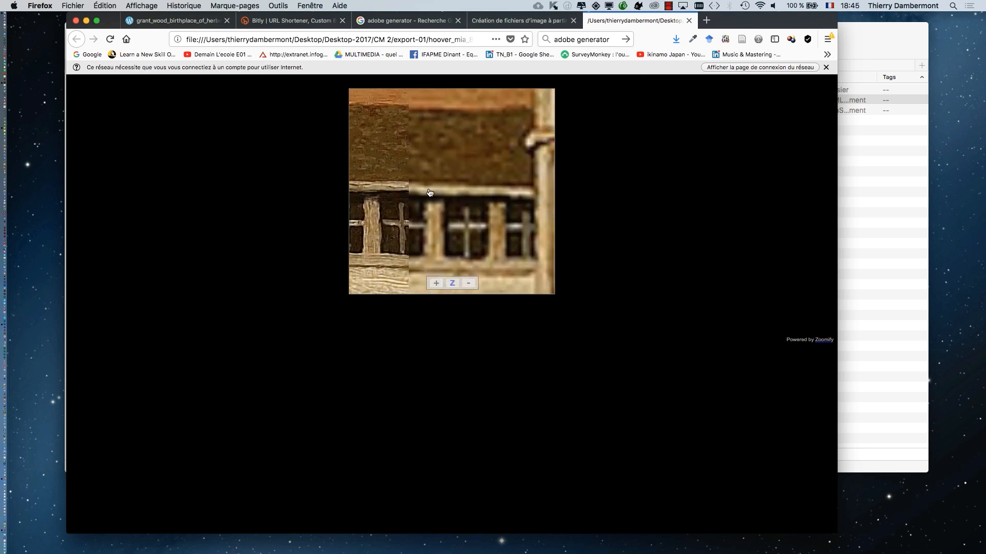
{"action": "left_click_drag", "start_coordinate": [430, 192], "coordinate": [414, 187]}
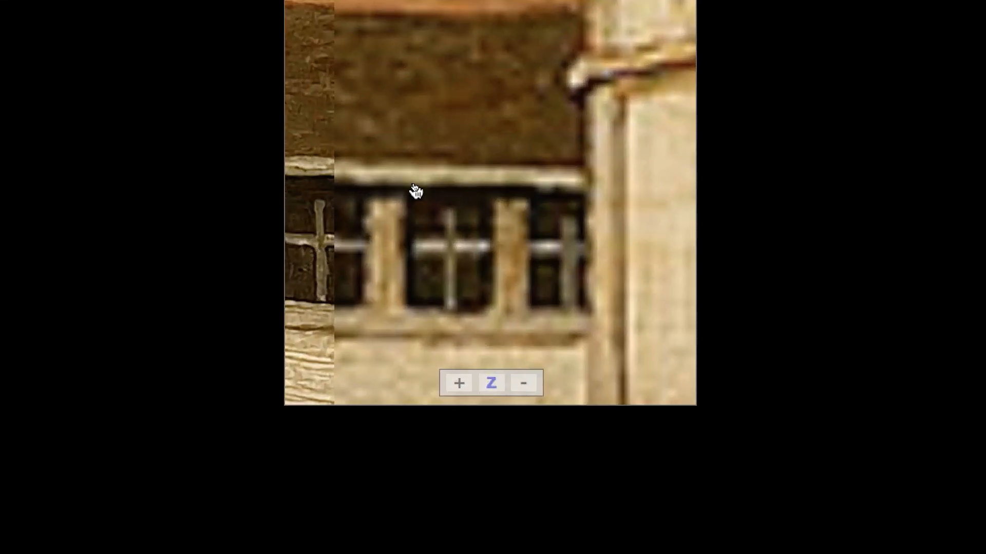
{"action": "mouse_move", "coordinate": [466, 185]}
{"action": "left_mouse_down"}
{"action": "mouse_move", "coordinate": [407, 217]}
{"action": "mouse_move", "coordinate": [377, 216]}
{"action": "left_mouse_up"}
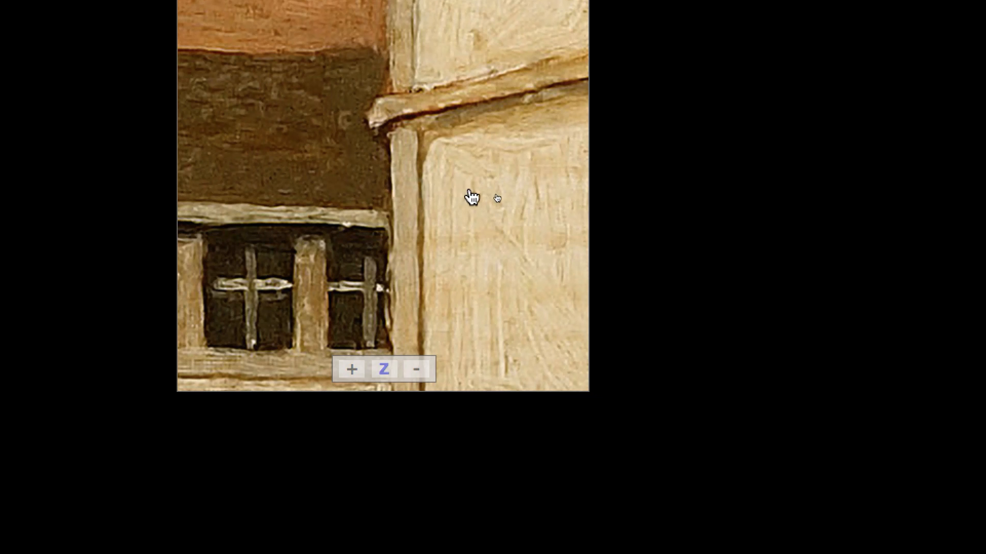
{"action": "mouse_move", "coordinate": [558, 187]}
{"action": "left_mouse_down"}
{"action": "mouse_move", "coordinate": [464, 177]}
{"action": "mouse_move", "coordinate": [235, 179]}
{"action": "mouse_move", "coordinate": [125, 109]}
{"action": "left_mouse_up"}
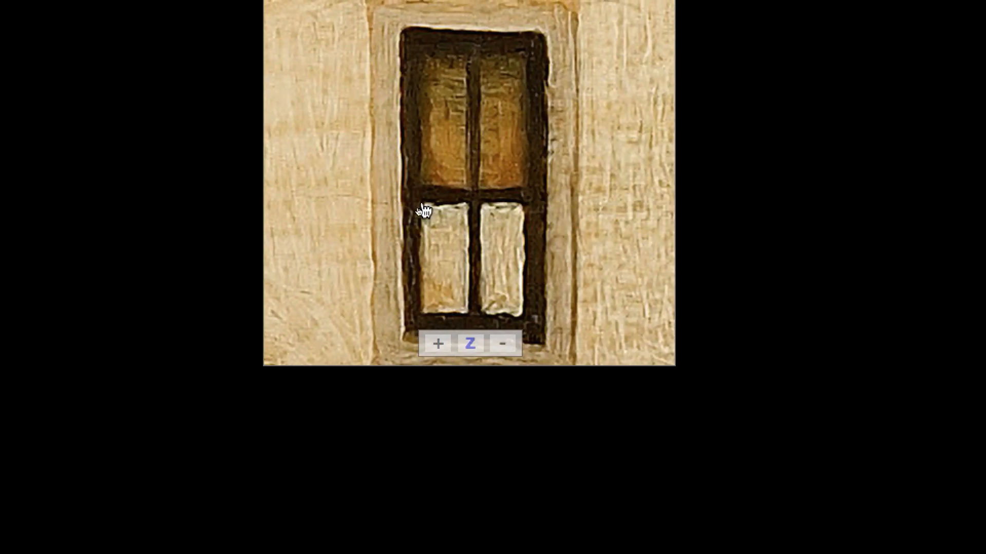
{"action": "left_click_drag", "start_coordinate": [583, 295], "coordinate": [489, 225]}
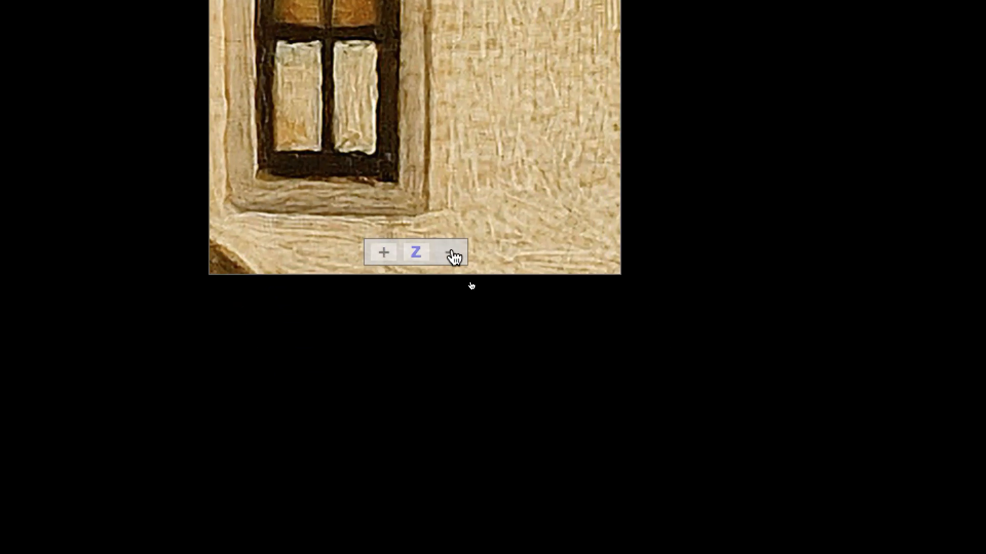
- Zoom the painting out to the full view and back in on the farmhouse window in the Zoomify viewer
{"action": "left_click", "coordinate": [452, 253]}
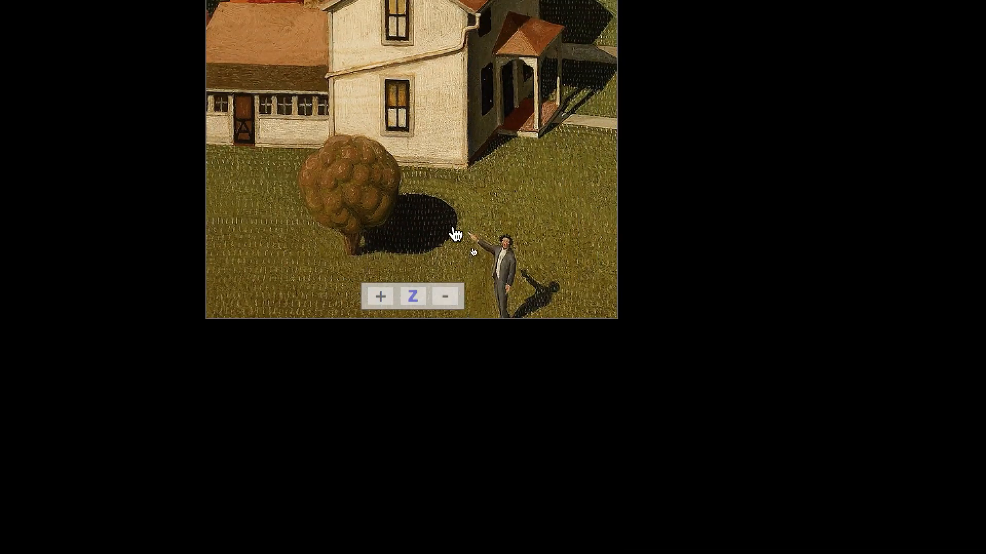
{"action": "left_click", "coordinate": [450, 351]}
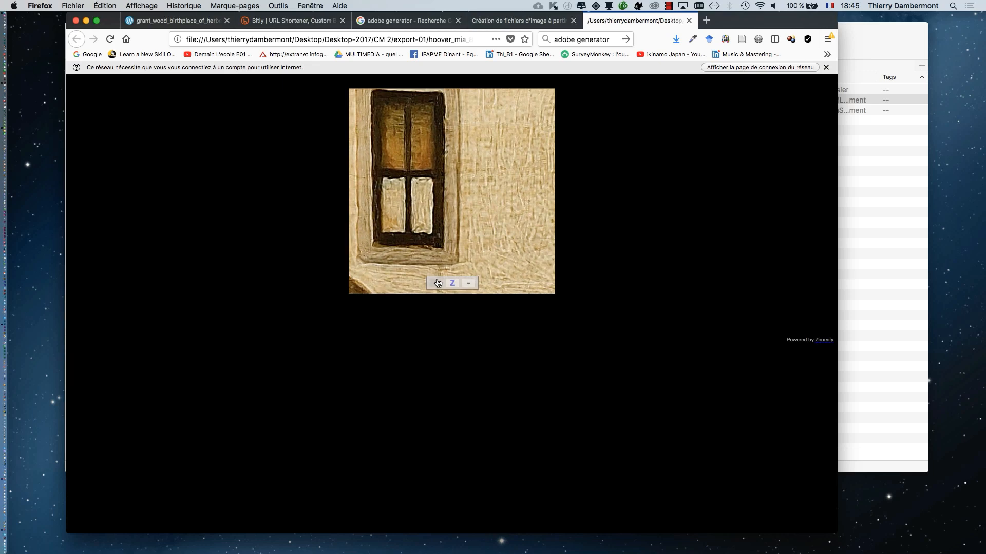
{"action": "left_click", "coordinate": [470, 284]}
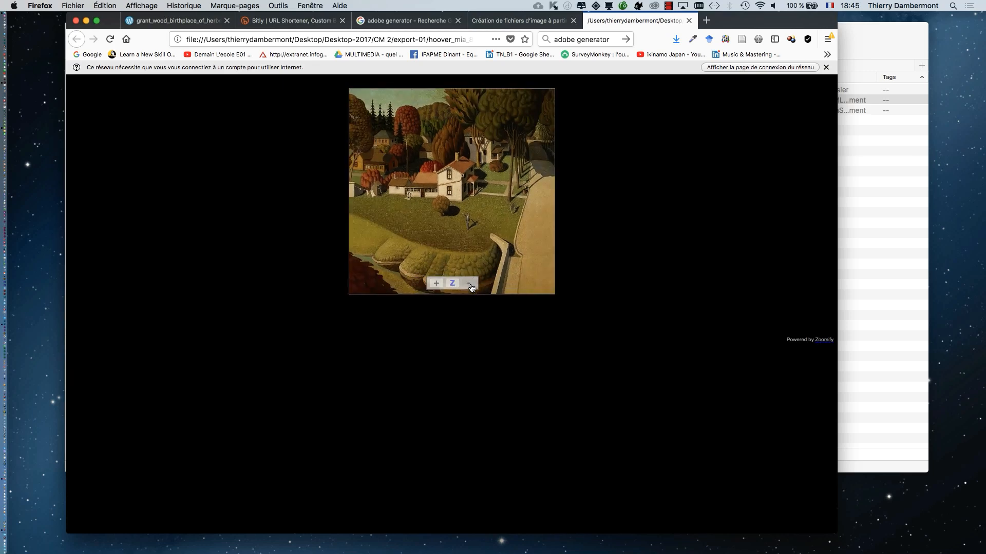
{"action": "left_click", "coordinate": [434, 284]}
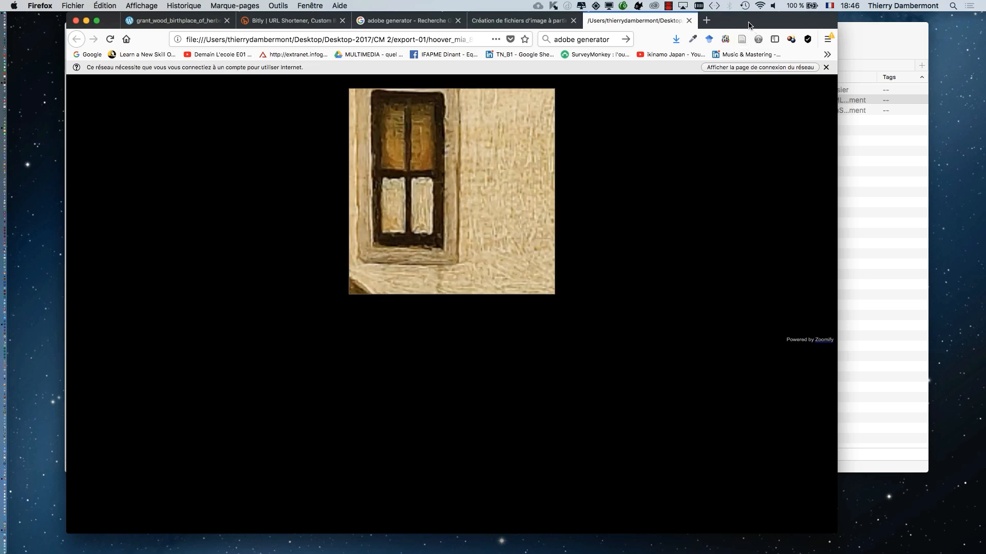
{"action": "mouse_move", "coordinate": [749, 25]}
{"action": "left_mouse_down"}
{"action": "mouse_move", "coordinate": [705, 71]}
{"action": "mouse_move", "coordinate": [732, 25]}
{"action": "left_mouse_up"}
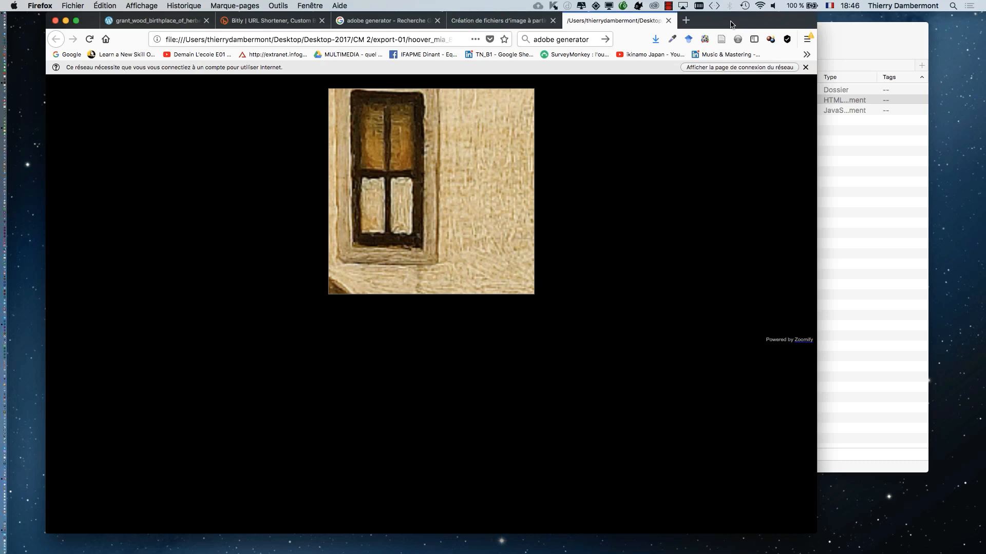
{"action": "left_click_drag", "start_coordinate": [732, 24], "coordinate": [663, 227]}
{"action": "left_click", "coordinate": [393, 171]}
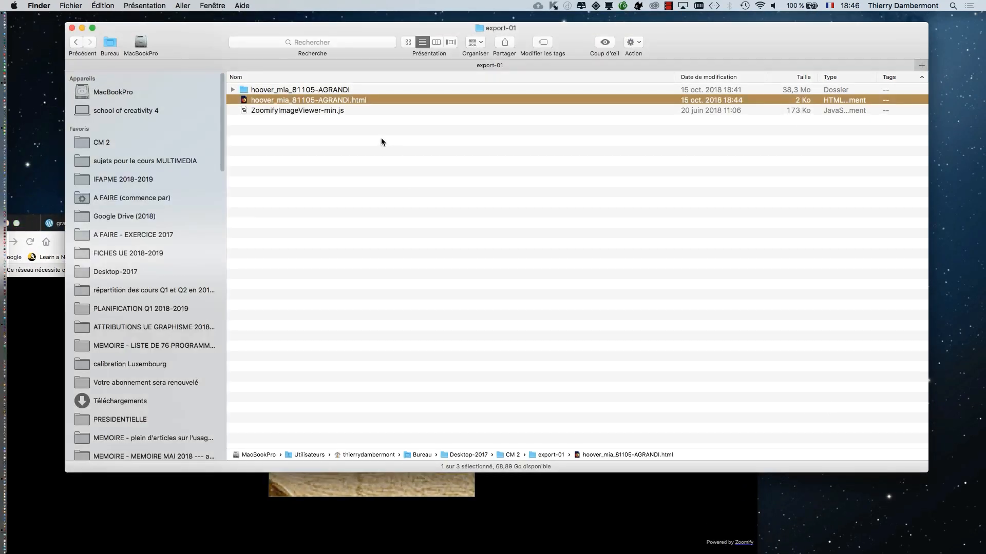
{"action": "right_click", "coordinate": [408, 101]}
{"action": "mouse_move", "coordinate": [416, 118]}
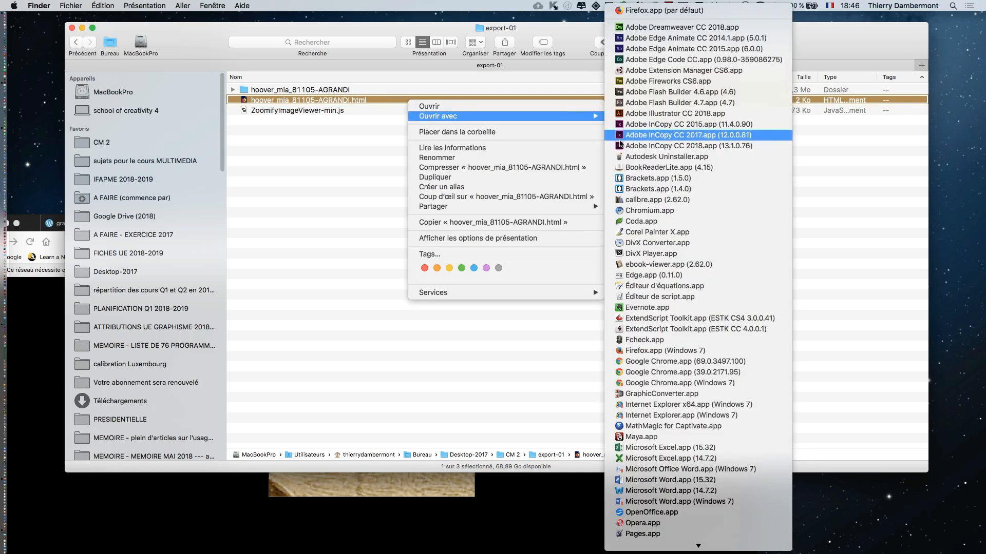
{"action": "mouse_move", "coordinate": [681, 545]}
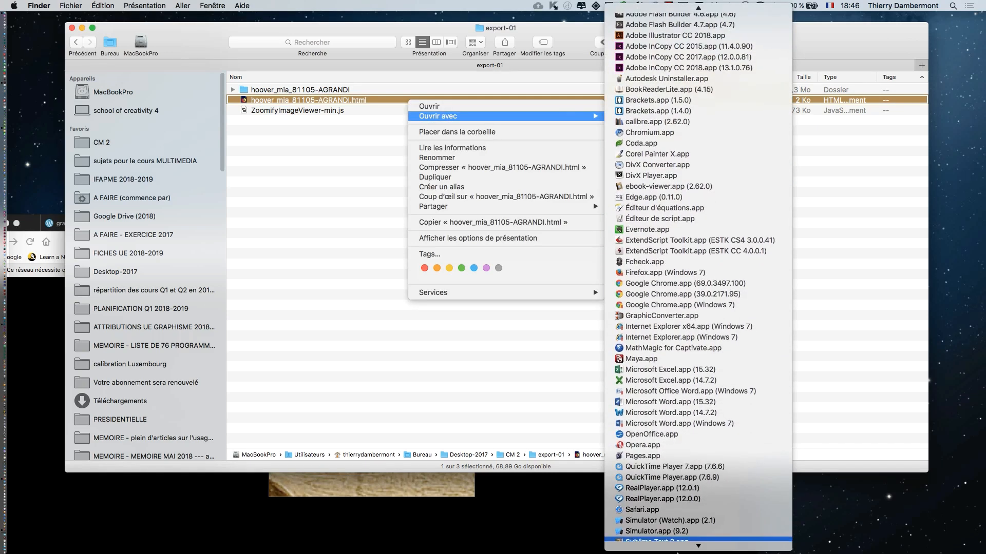
{"action": "left_click", "coordinate": [352, 390]}
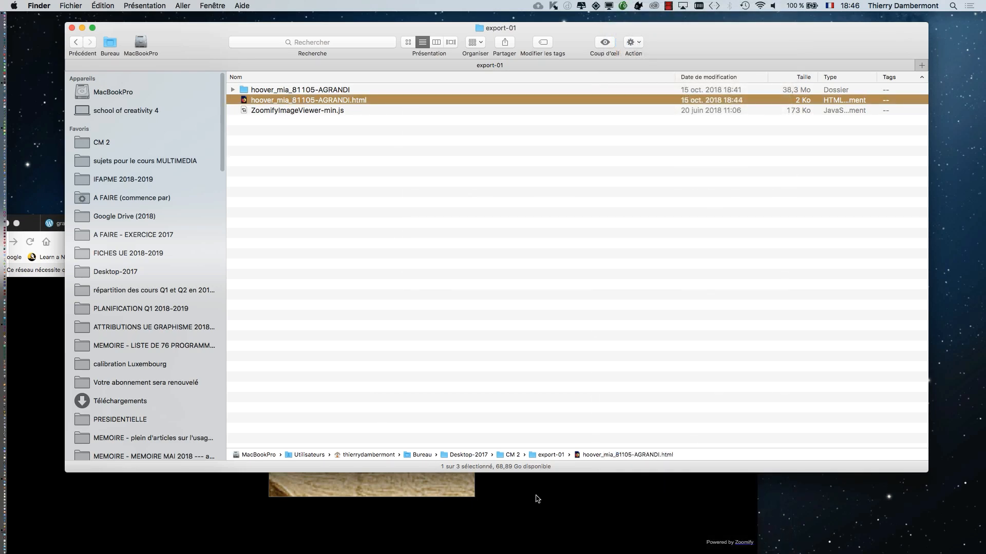
- Switch to Firefox and display the source code of the exported Zoomify page
{"action": "left_click", "coordinate": [537, 498]}
{"action": "right_click", "coordinate": [510, 456]}
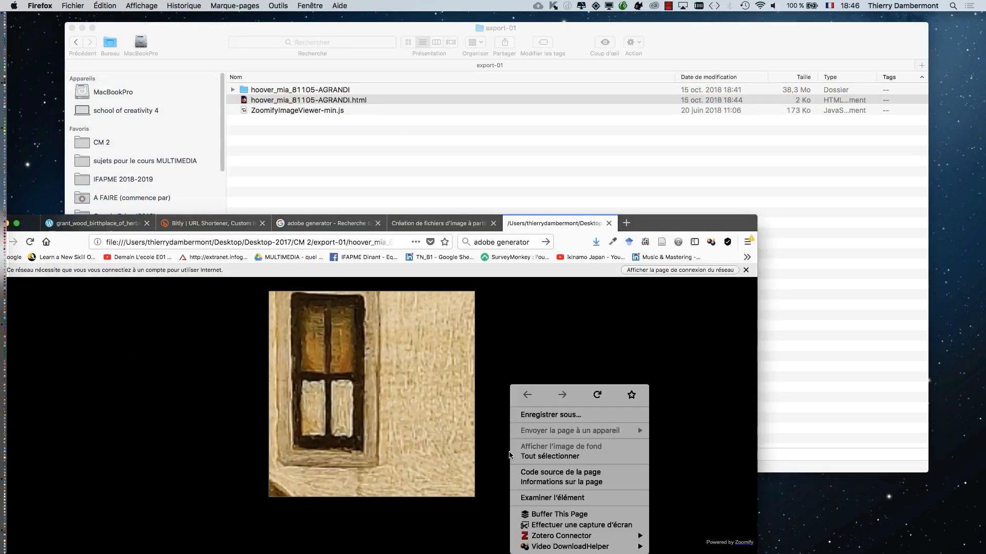
{"action": "left_click", "coordinate": [582, 472]}
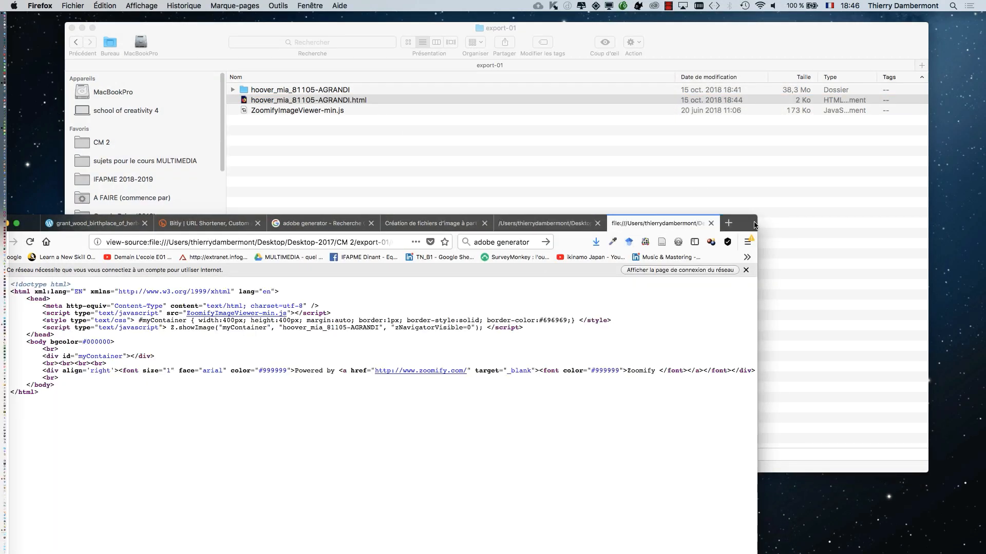
- Move the Firefox window up, hide the other applications and widen the window to give the page source more room
{"action": "left_click_drag", "start_coordinate": [754, 224], "coordinate": [805, 25]}
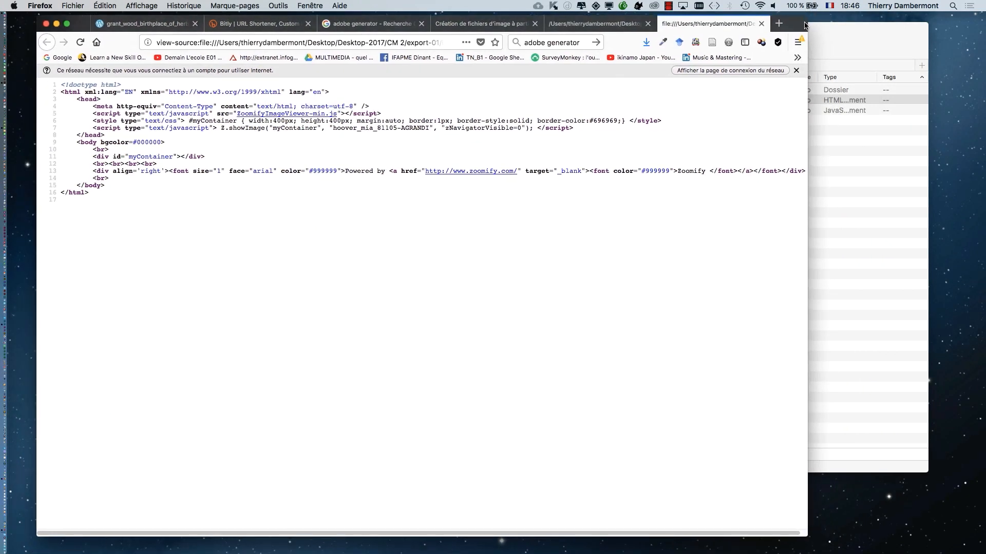
{"action": "key", "text": "alt+super+h"}
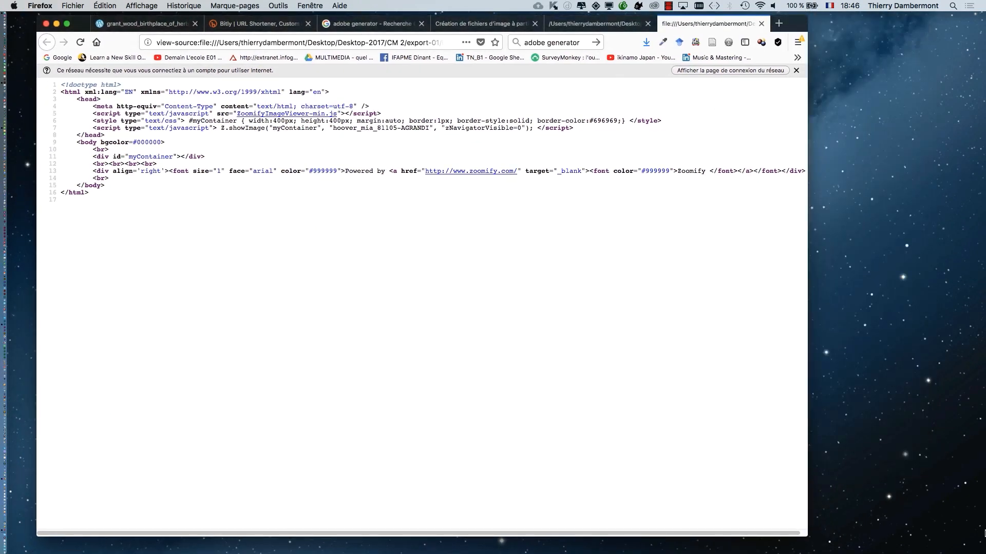
{"action": "left_click_drag", "start_coordinate": [803, 536], "coordinate": [979, 522]}
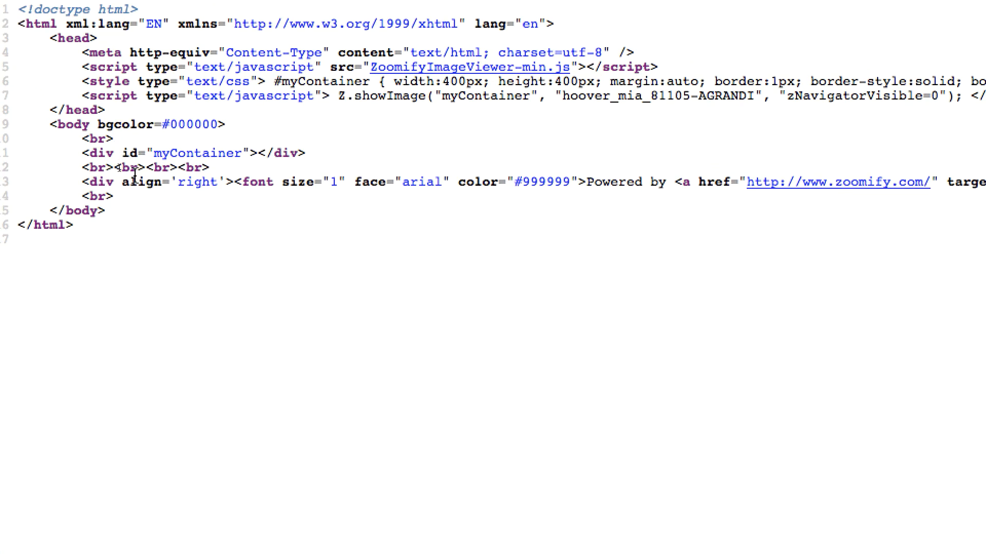
- Highlight the right-aligned "Powered by Zoomify" div on line 13 of the page source, from its opening tag onward
{"action": "left_click_drag", "start_coordinate": [117, 177], "coordinate": [214, 180]}
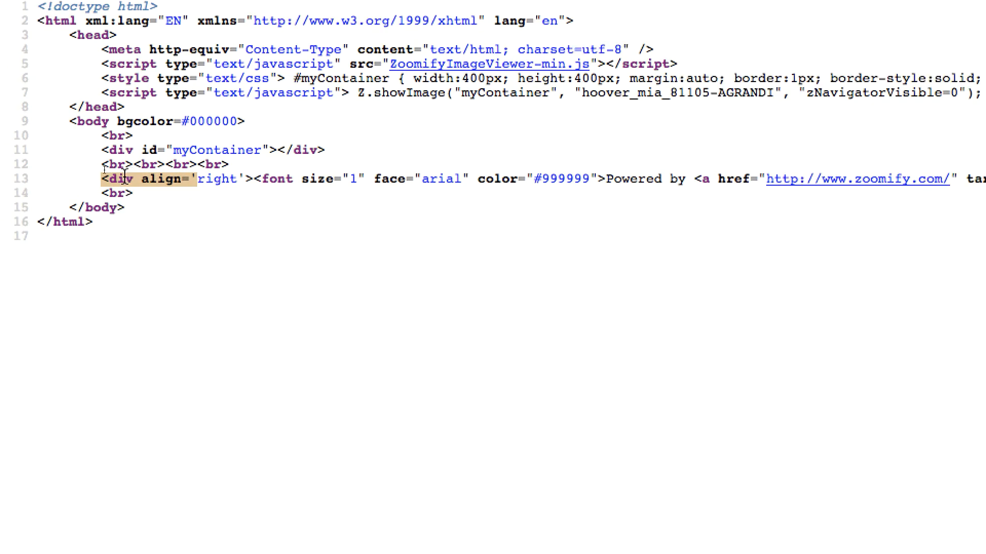
{"action": "left_click", "coordinate": [101, 181]}
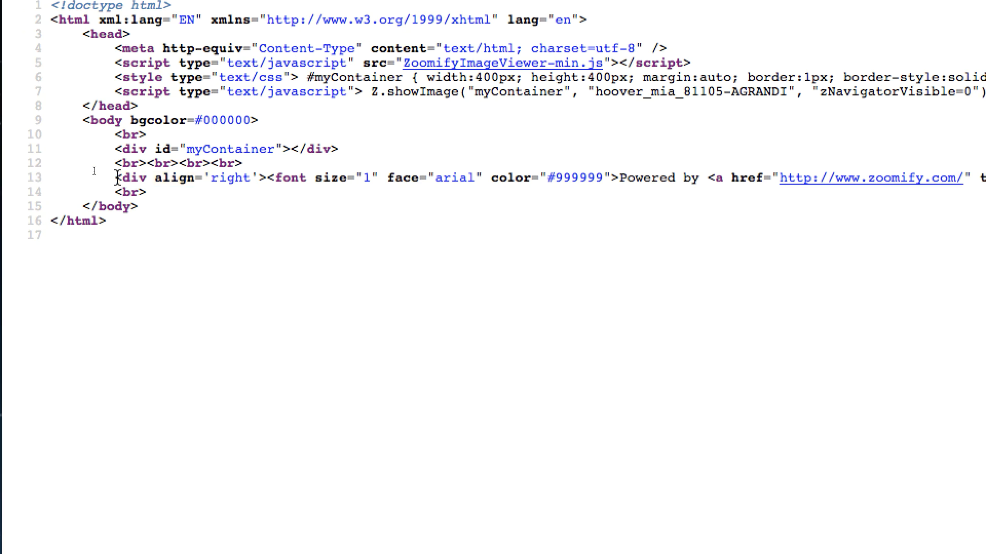
{"action": "left_click_drag", "start_coordinate": [117, 178], "coordinate": [632, 184]}
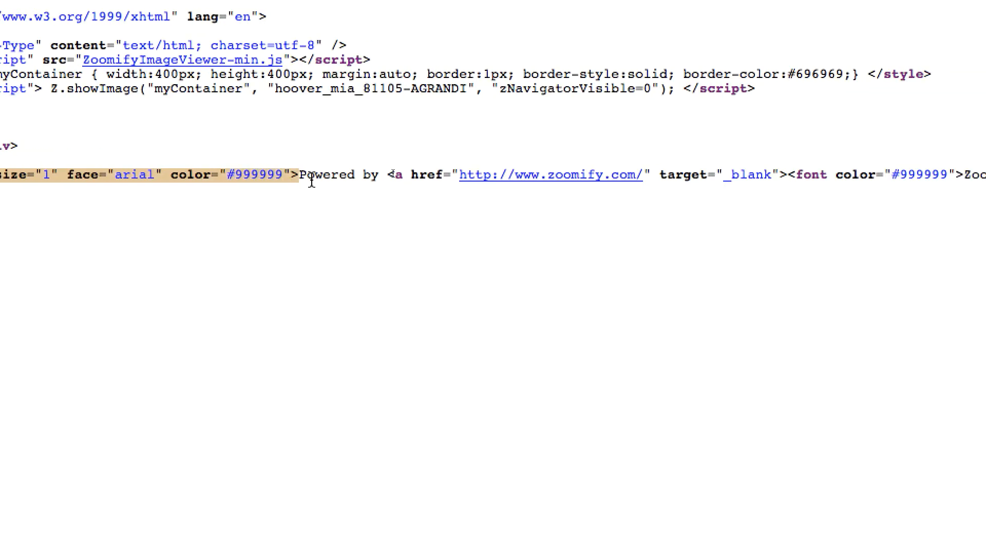
{"action": "left_click_drag", "start_coordinate": [312, 182], "coordinate": [625, 172]}
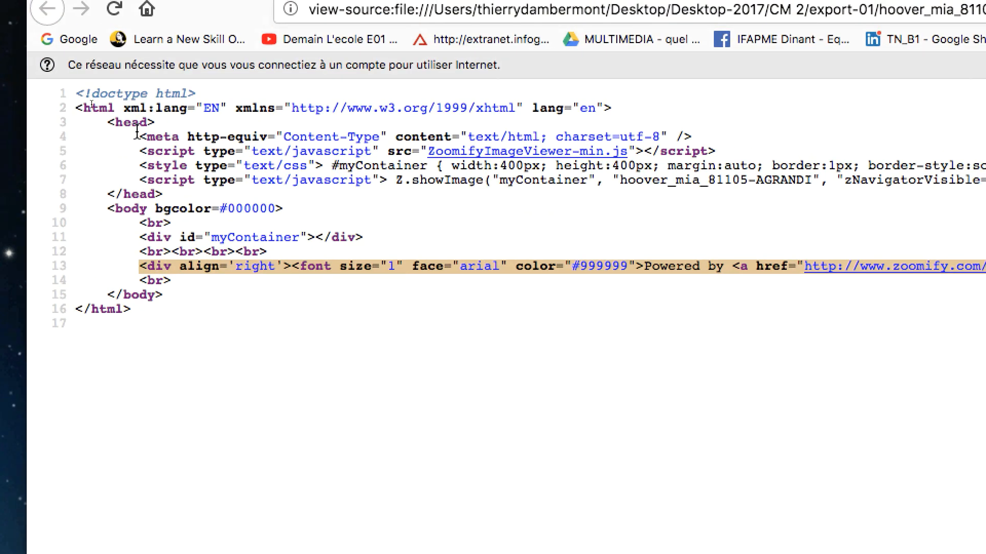
- Highlight the head's meta, script and style lines 4 to 7, highlight the whole line 13 div in the page source, and clear the selection
{"action": "left_click_drag", "start_coordinate": [103, 92], "coordinate": [248, 96]}
{"action": "left_click_drag", "start_coordinate": [189, 136], "coordinate": [985, 171]}
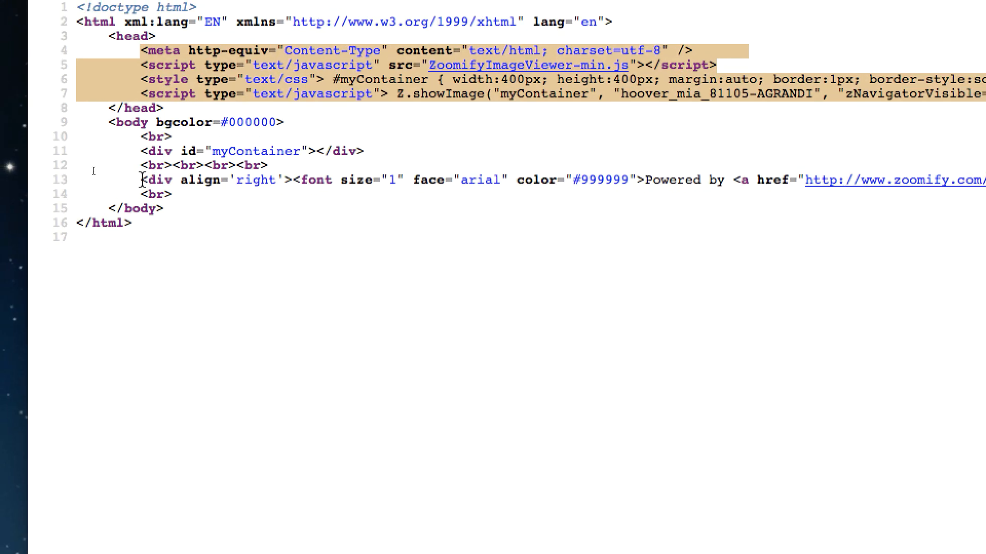
{"action": "left_click_drag", "start_coordinate": [142, 180], "coordinate": [985, 178]}
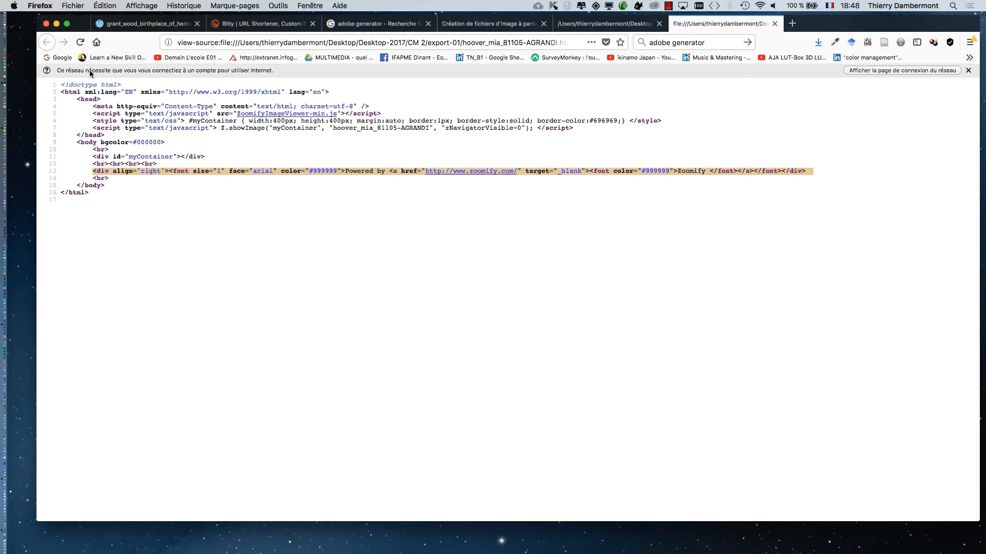
{"action": "left_click", "coordinate": [152, 191]}
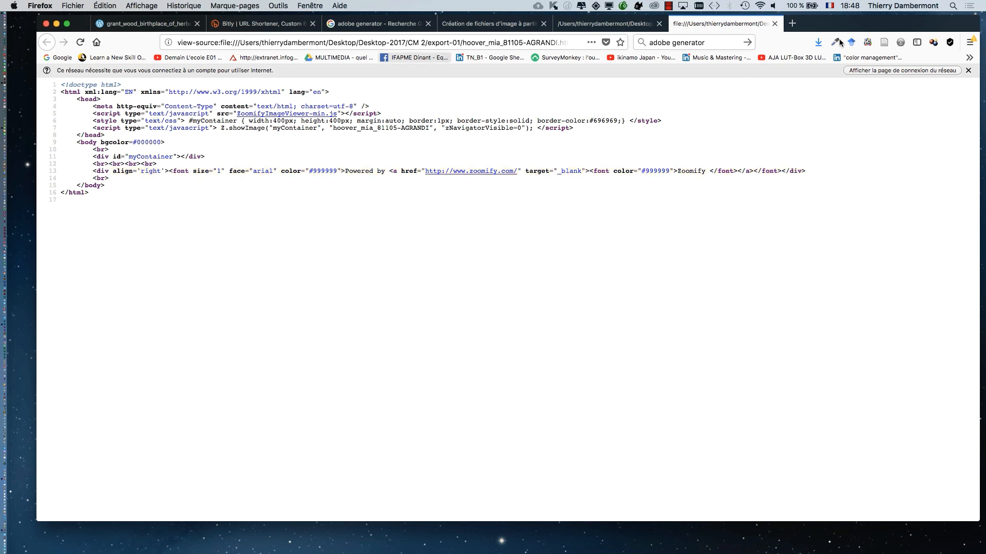
- Close the page source and select ZoomifyImageViewer-min.js in the export-01 folder in Finder
{"action": "left_click", "coordinate": [775, 23]}
{"action": "key", "text": "super+Tab"}
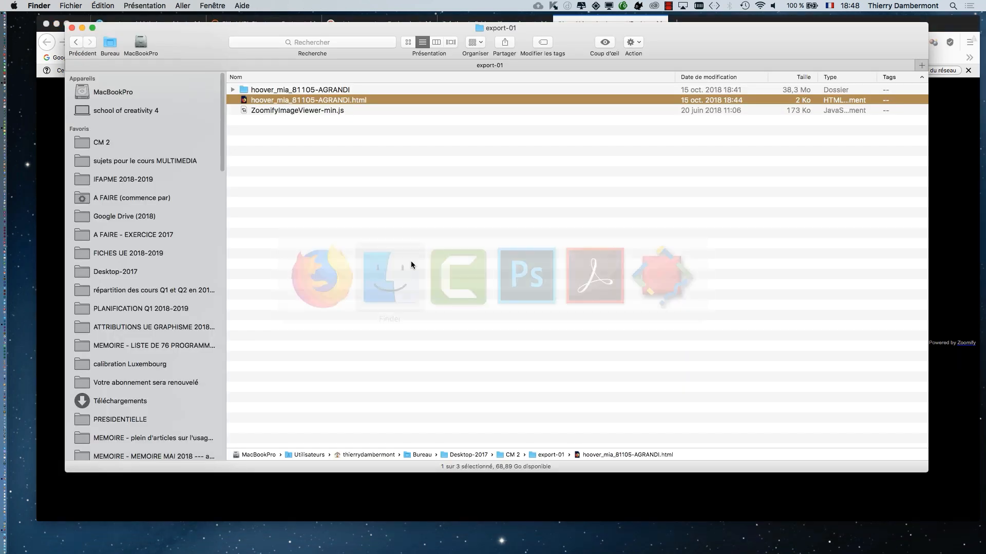
{"action": "left_click", "coordinate": [359, 109]}
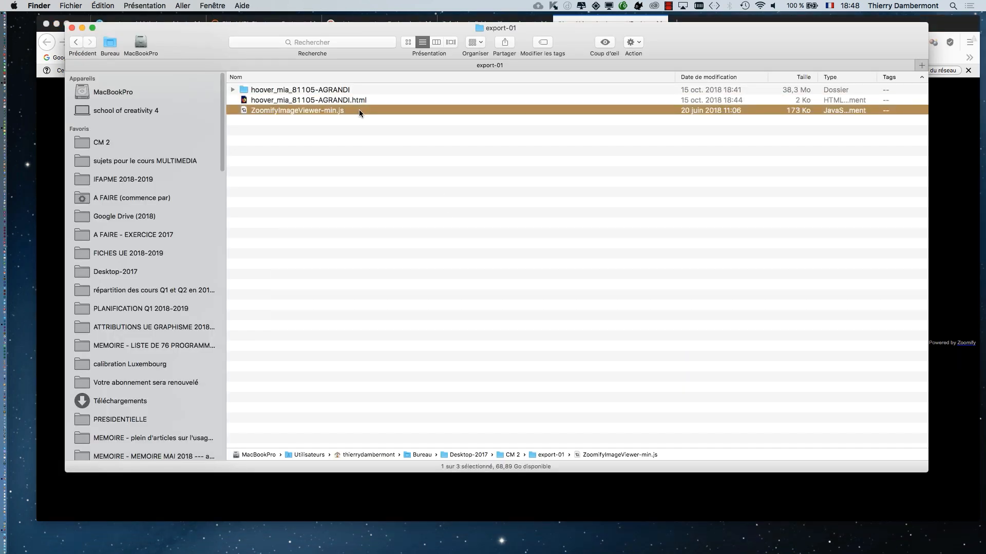
- Minimize the Firefox window showing the Zoomify page and close the export-01 folder window in Finder
{"action": "key", "text": "super+Tab"}
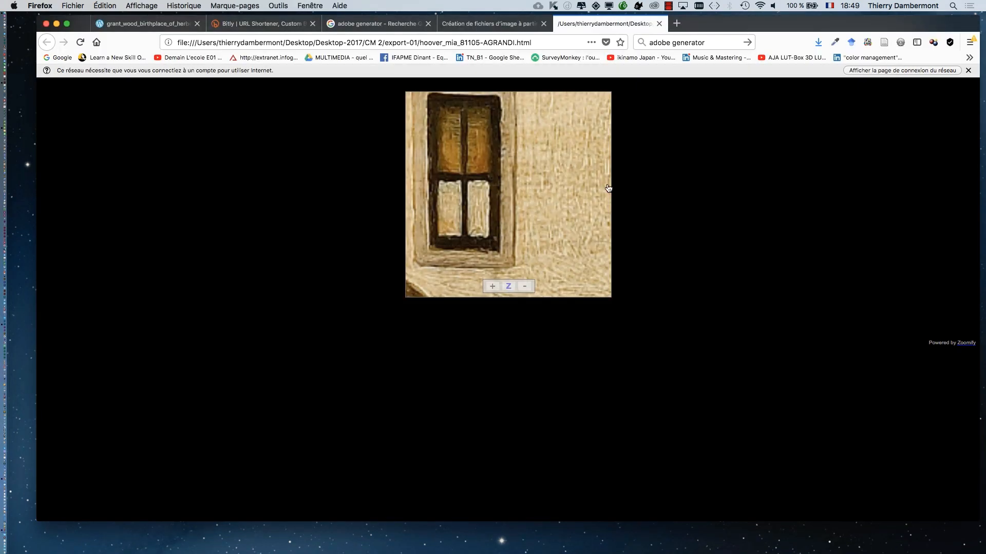
{"action": "left_click", "coordinate": [57, 23]}
{"action": "left_click", "coordinate": [386, 135]}
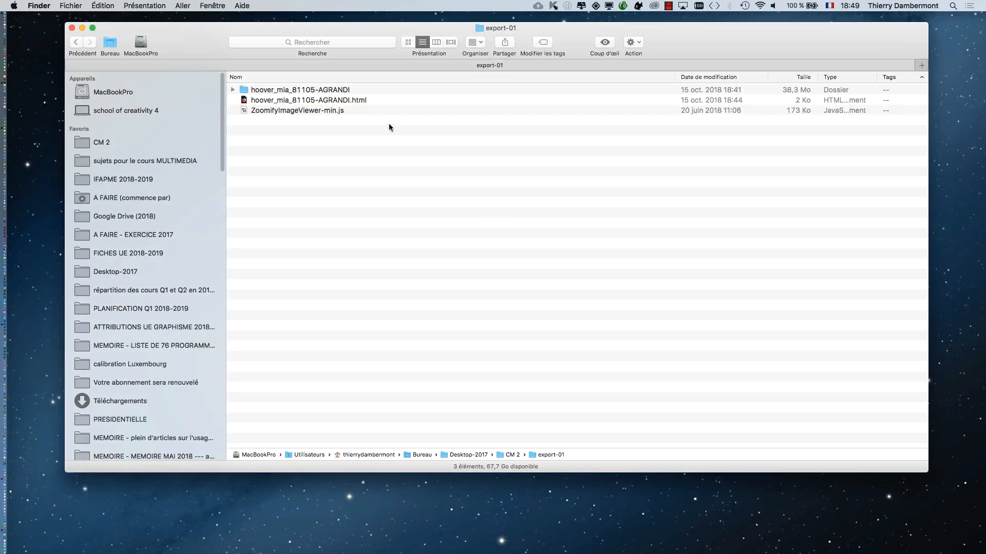
{"action": "left_click", "coordinate": [388, 101]}
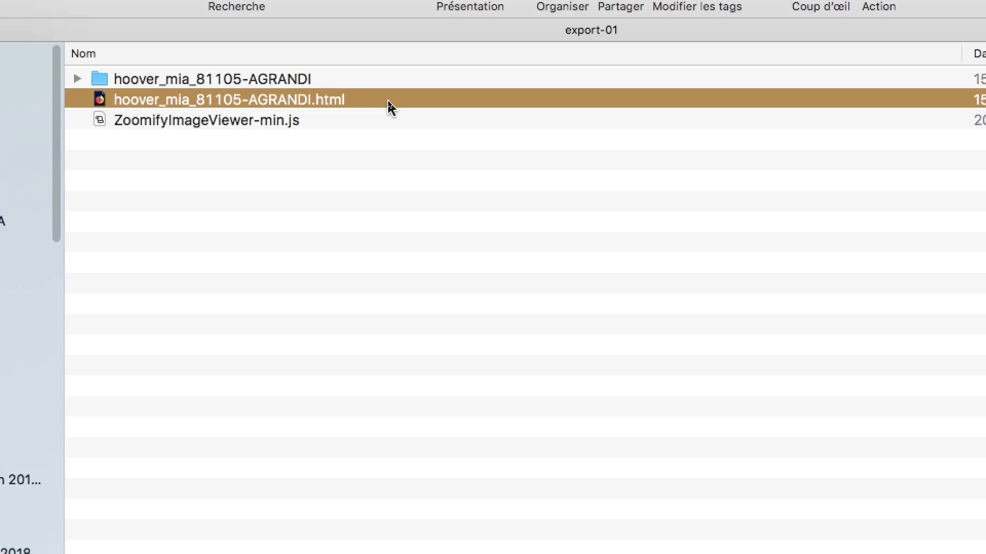
{"action": "left_click", "coordinate": [392, 198]}
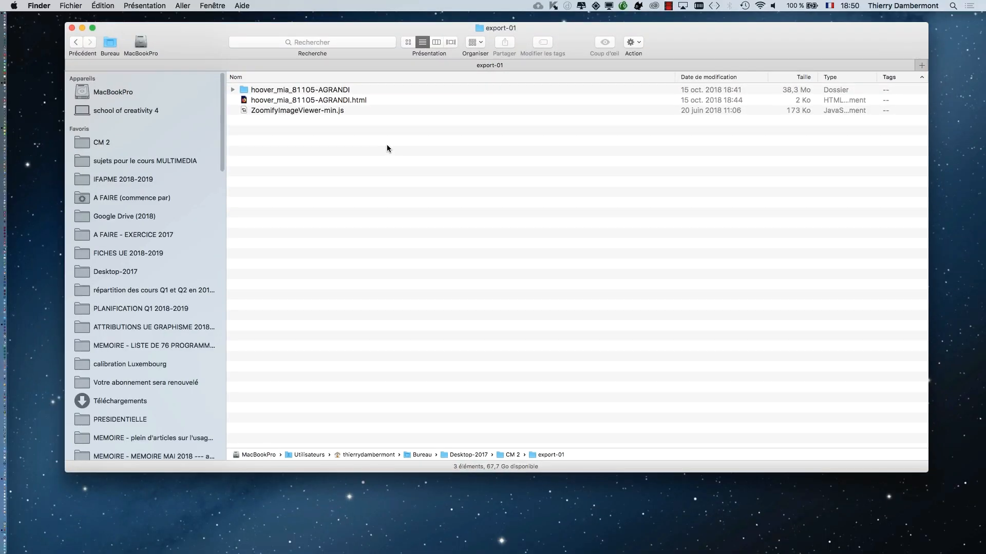
{"action": "left_click", "coordinate": [72, 27]}
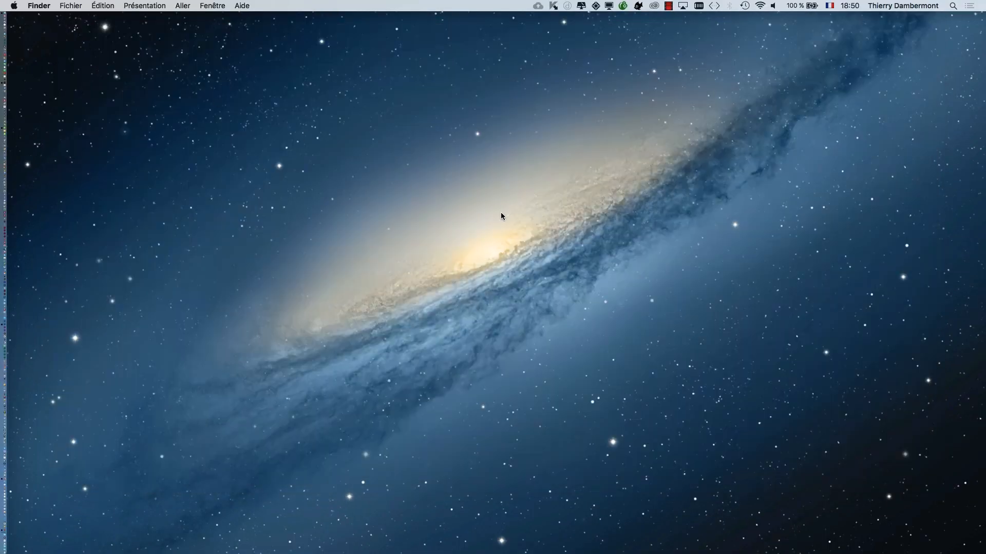
- Switch to Photoshop and quit it, and launch Adobe InDesign
{"action": "key", "text": "super+Tab"}
{"action": "key", "text": "super+Tab"}
{"action": "key", "text": "super+Tab"}
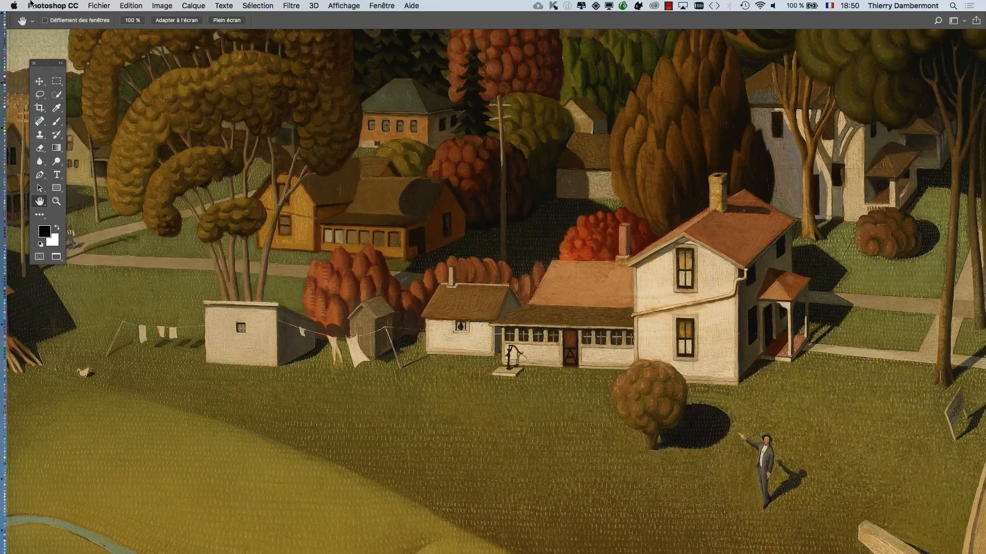
{"action": "left_click", "coordinate": [46, 4]}
{"action": "left_click", "coordinate": [77, 105]}
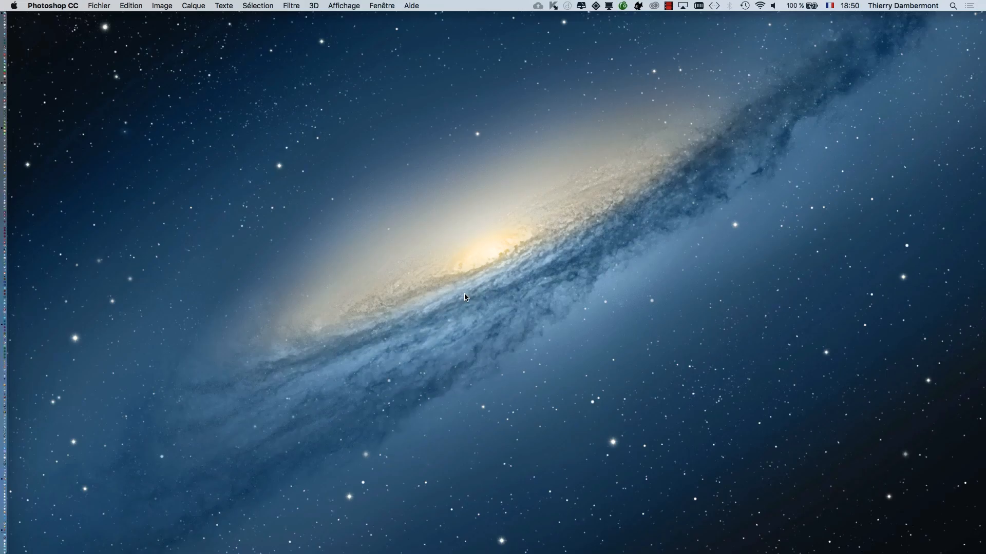
{"action": "mouse_move", "coordinate": [6, 343]}
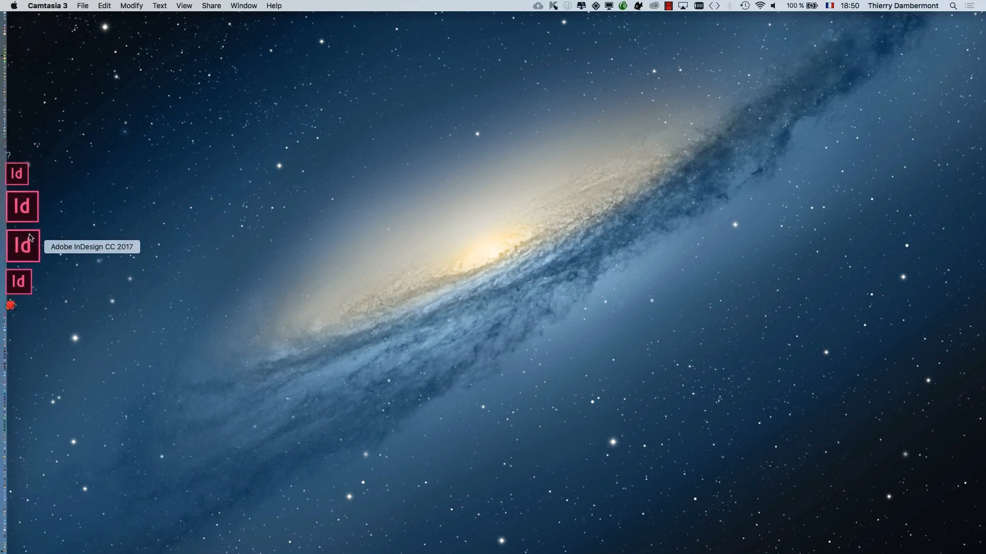
{"action": "left_click", "coordinate": [29, 240]}
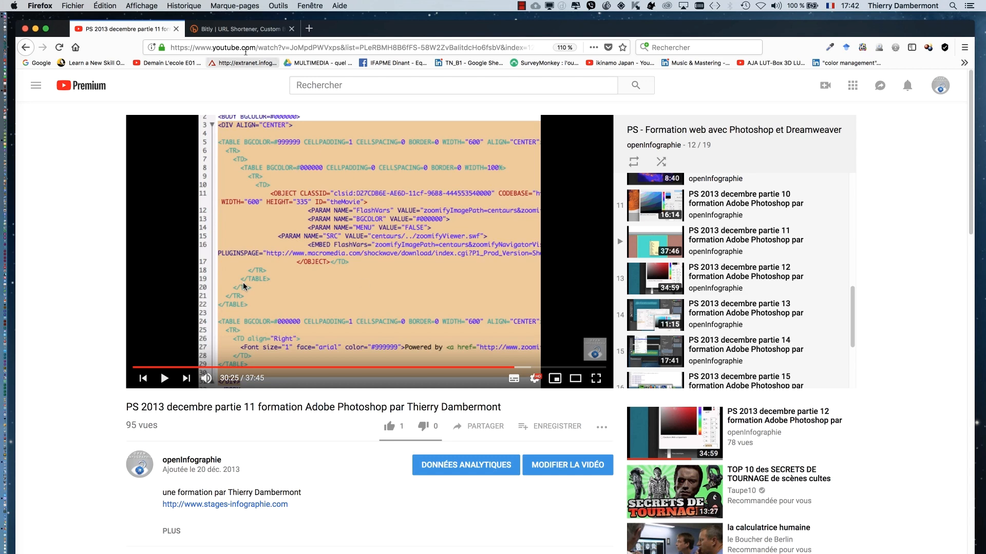
- Switch from the YouTube video to the Bitly page in Firefox and highlight the bit.ly/2PD0eMj part of the short link
{"action": "left_click", "coordinate": [235, 32]}
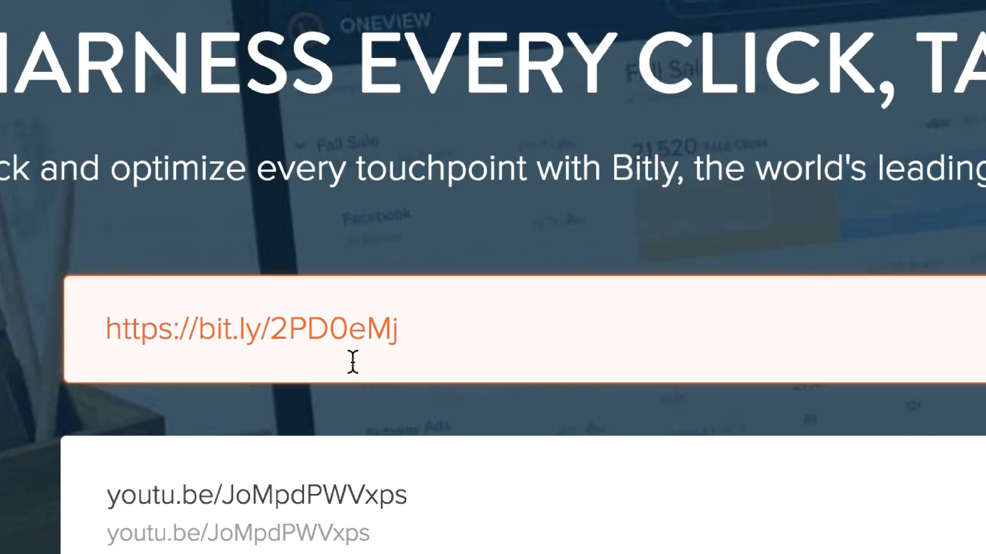
{"action": "left_click_drag", "start_coordinate": [398, 348], "coordinate": [238, 350]}
{"action": "left_click_drag", "start_coordinate": [317, 357], "coordinate": [299, 354]}
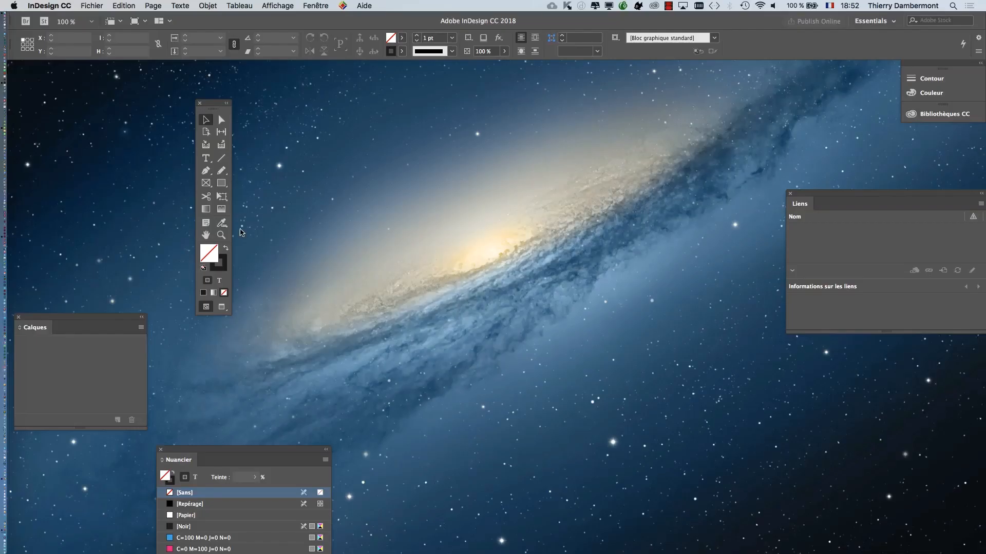
- Return to InDesign, clear the Calques, Nuancier, Liens, Contour and Couleur panels, and float the tools palette in two columns
{"action": "key", "text": "super+Tab"}
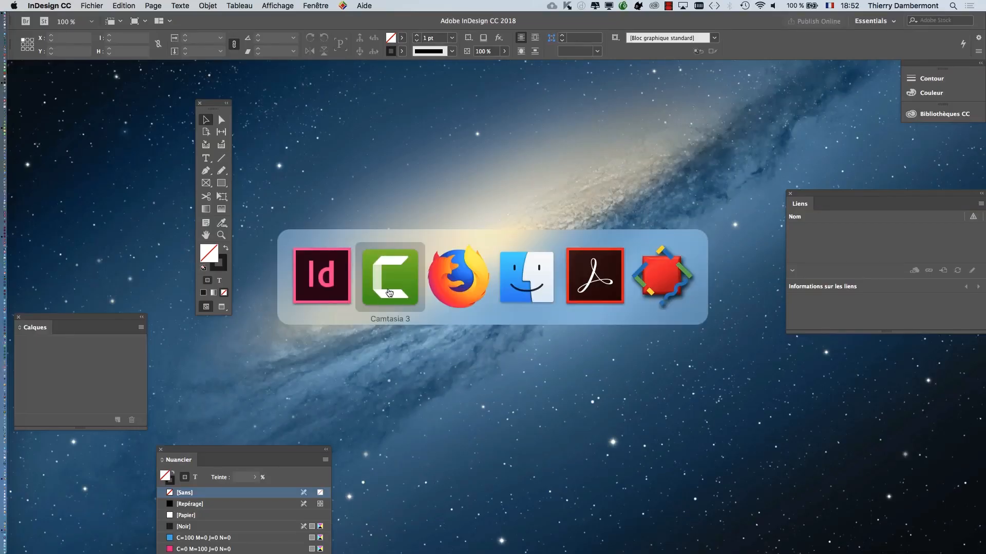
{"action": "key", "text": "super+shift+Tab"}
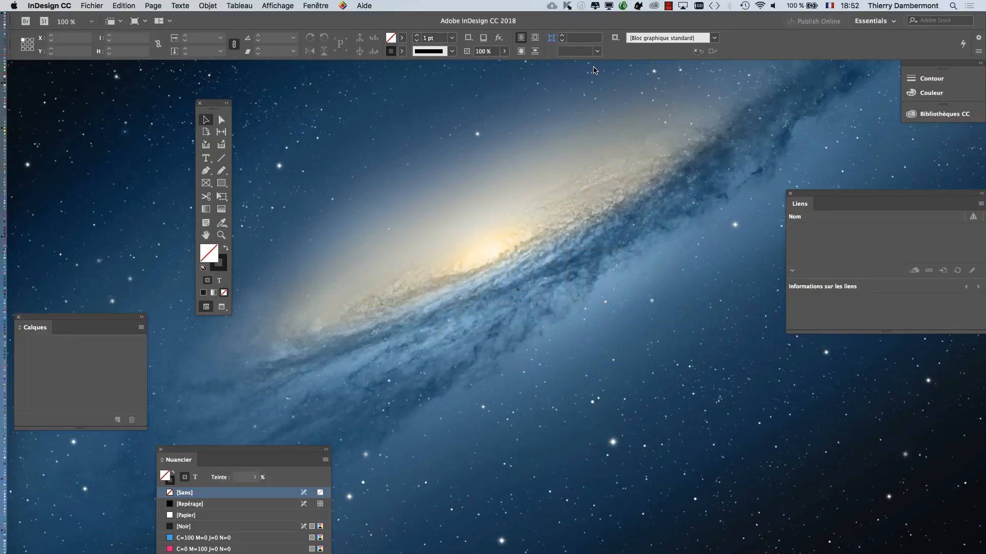
{"action": "left_click_drag", "start_coordinate": [223, 107], "coordinate": [81, 69]}
{"action": "left_click", "coordinate": [316, 5]}
{"action": "mouse_move", "coordinate": [317, 19]}
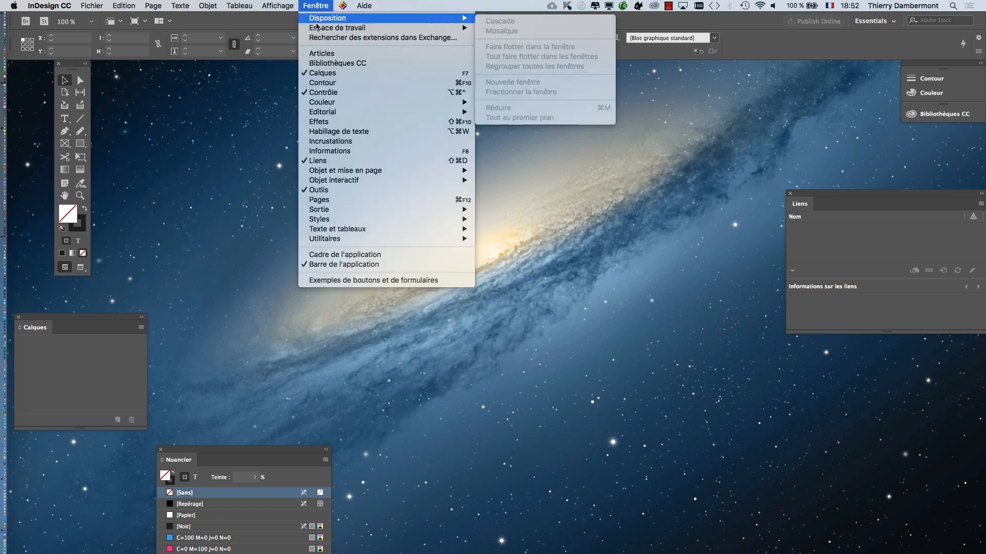
{"action": "left_click", "coordinate": [569, 121]}
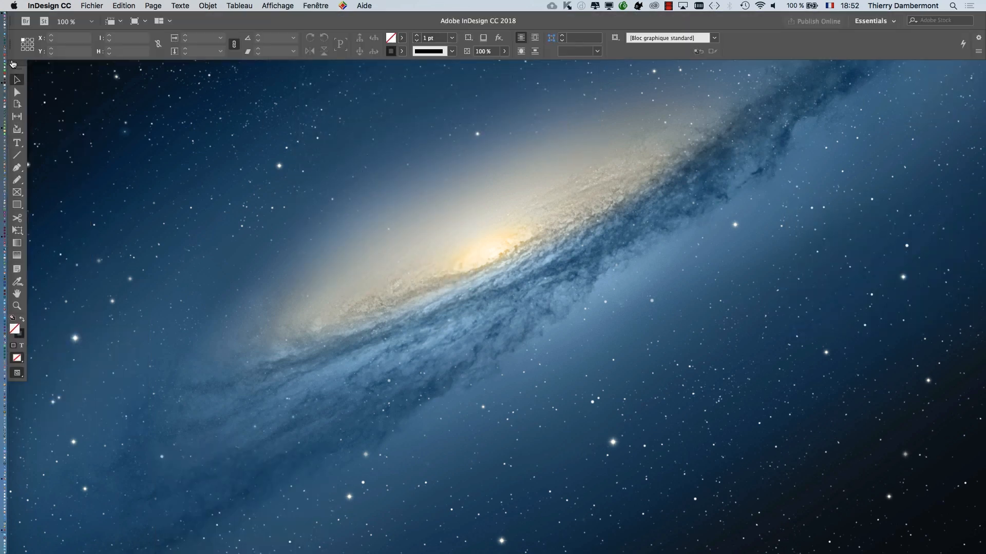
{"action": "left_click_drag", "start_coordinate": [13, 62], "coordinate": [46, 89]}
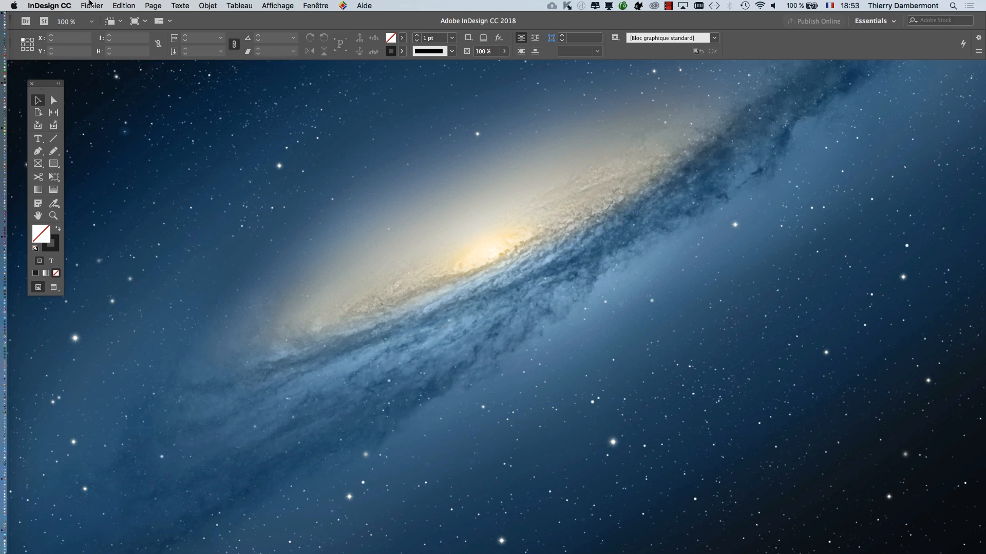
- Create a new document from the 1024 x 768 px Web preset
{"action": "left_click", "coordinate": [91, 5]}
{"action": "mouse_move", "coordinate": [106, 19]}
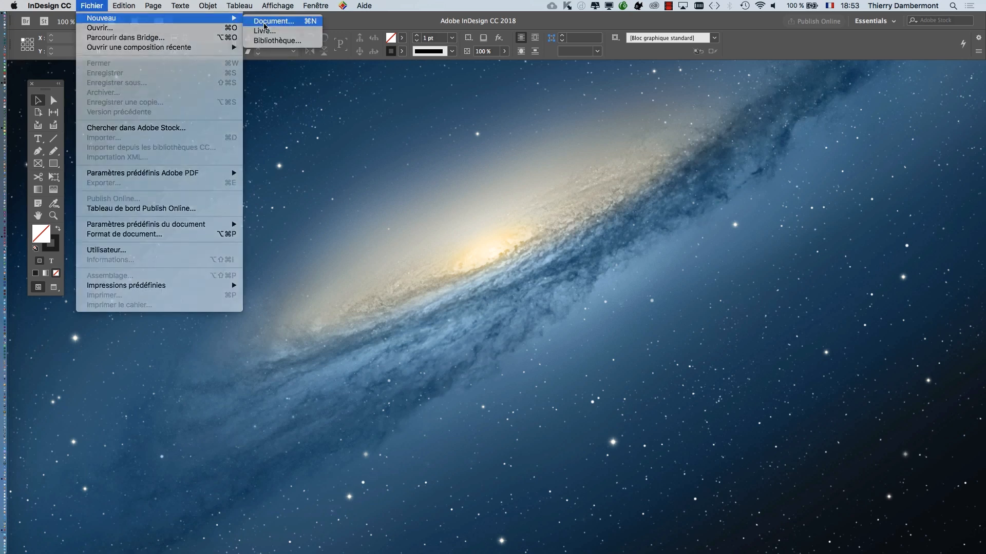
{"action": "left_click", "coordinate": [265, 23]}
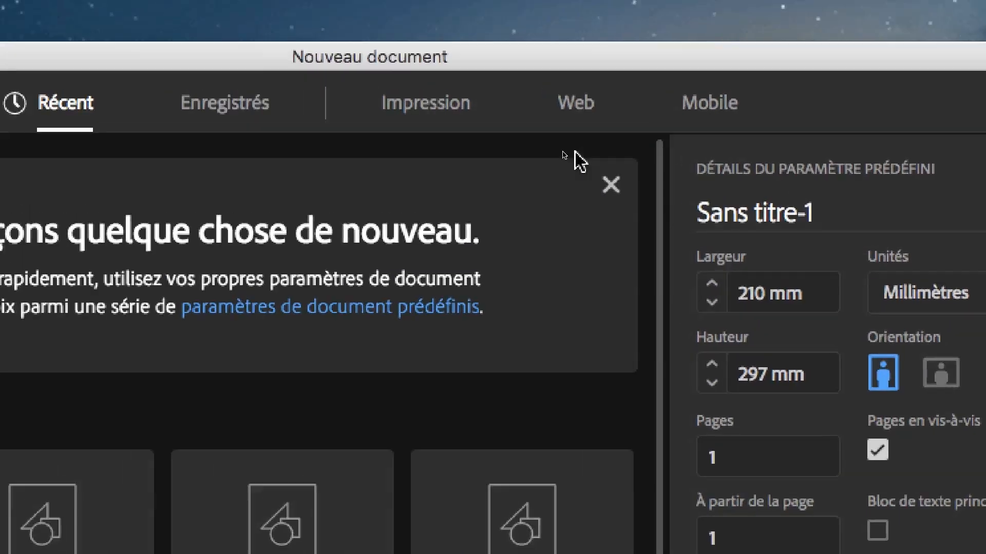
{"action": "left_click", "coordinate": [570, 111]}
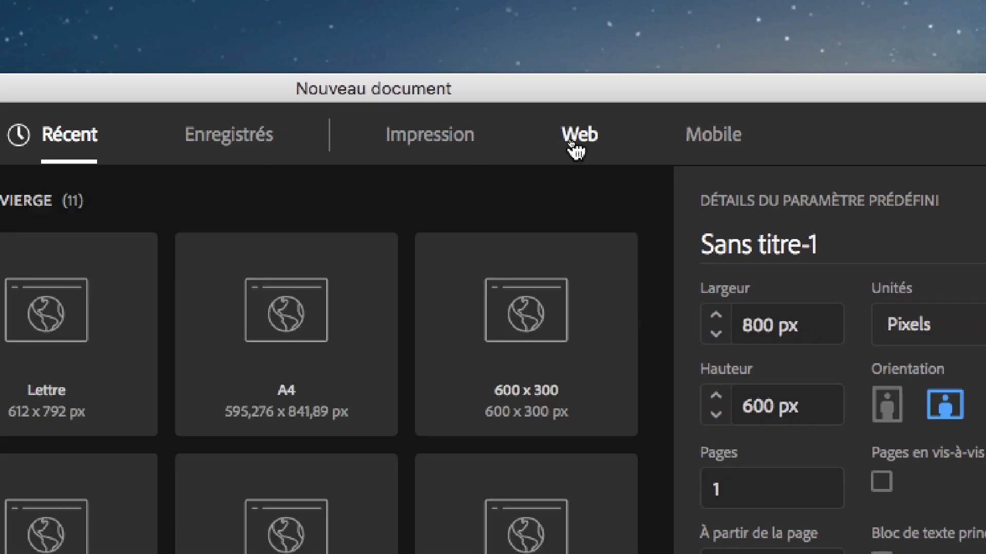
{"action": "left_click", "coordinate": [571, 143]}
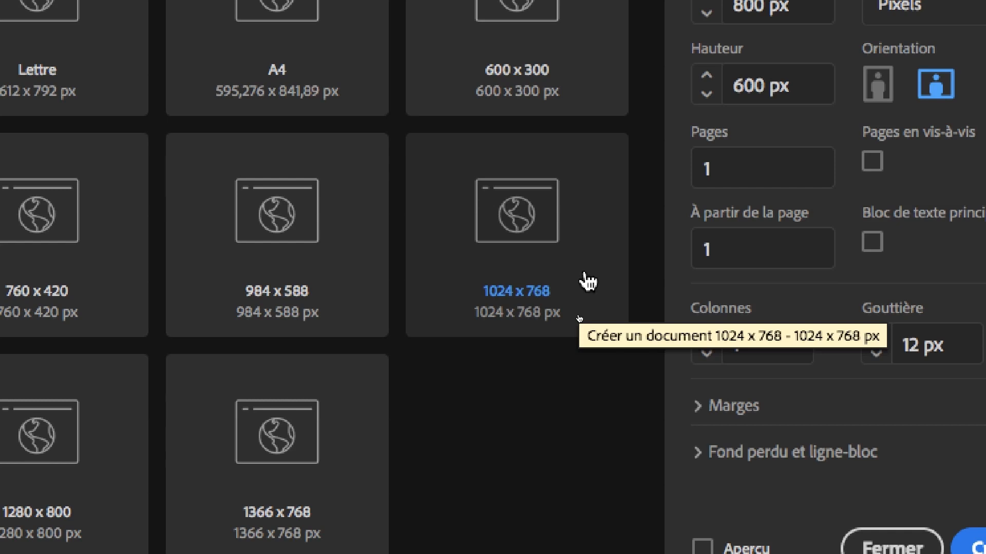
{"action": "left_click", "coordinate": [588, 281]}
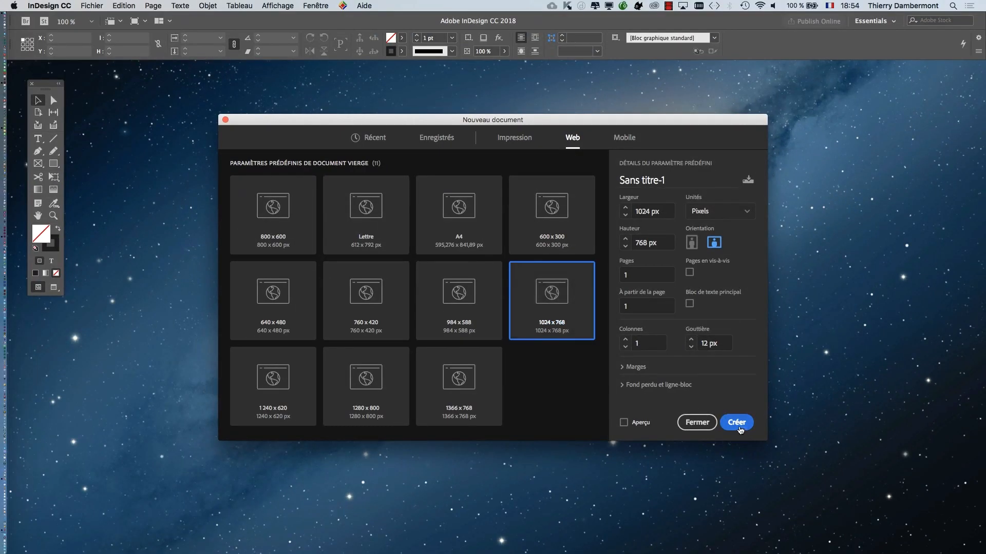
{"action": "left_click", "coordinate": [740, 430]}
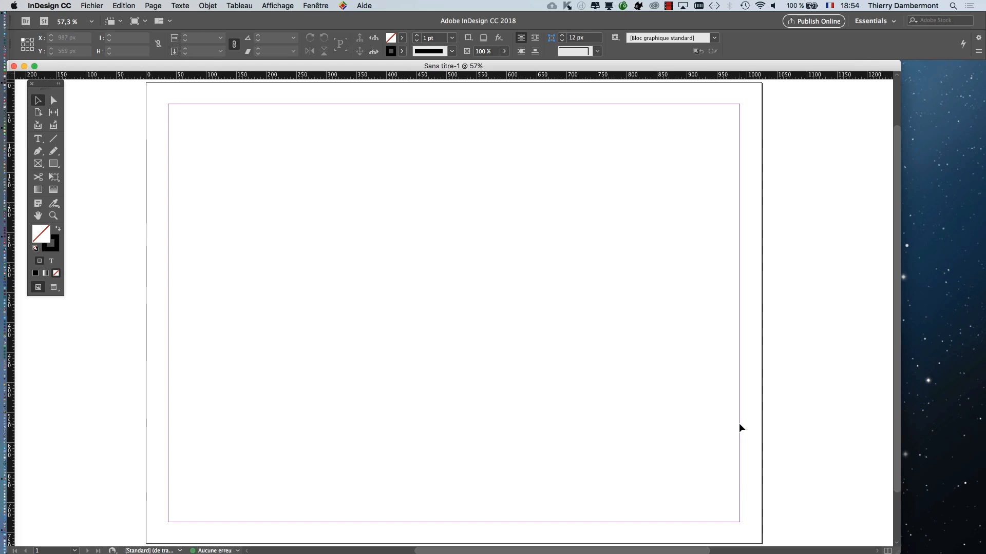
- Check which transparency blend space is assigned to the document
{"action": "left_click", "coordinate": [128, 5]}
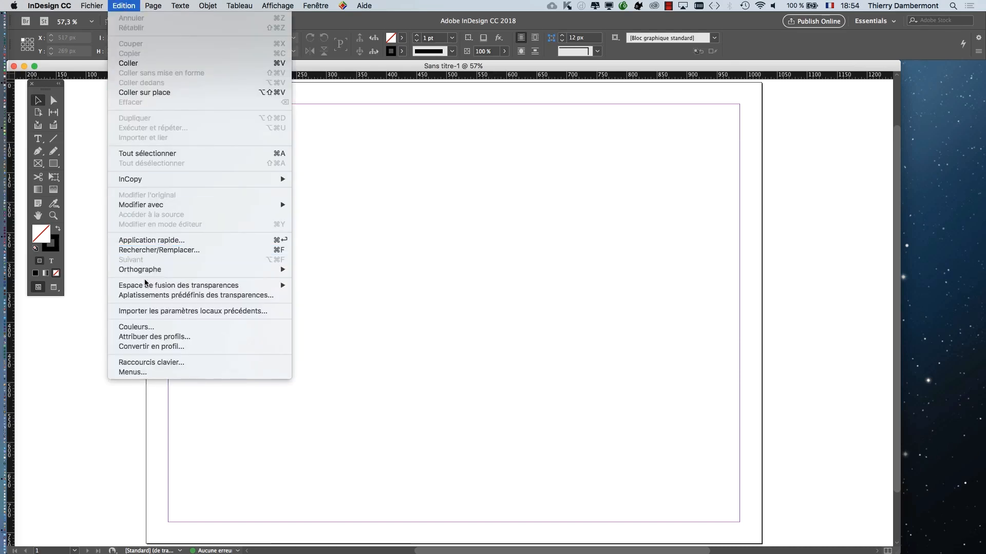
{"action": "mouse_move", "coordinate": [148, 286]}
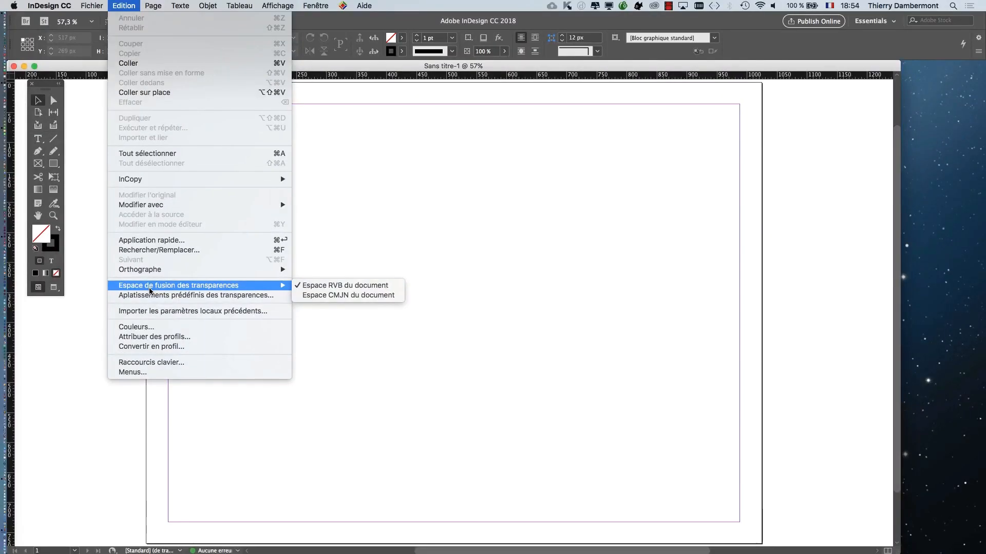
{"action": "left_click", "coordinate": [125, 4]}
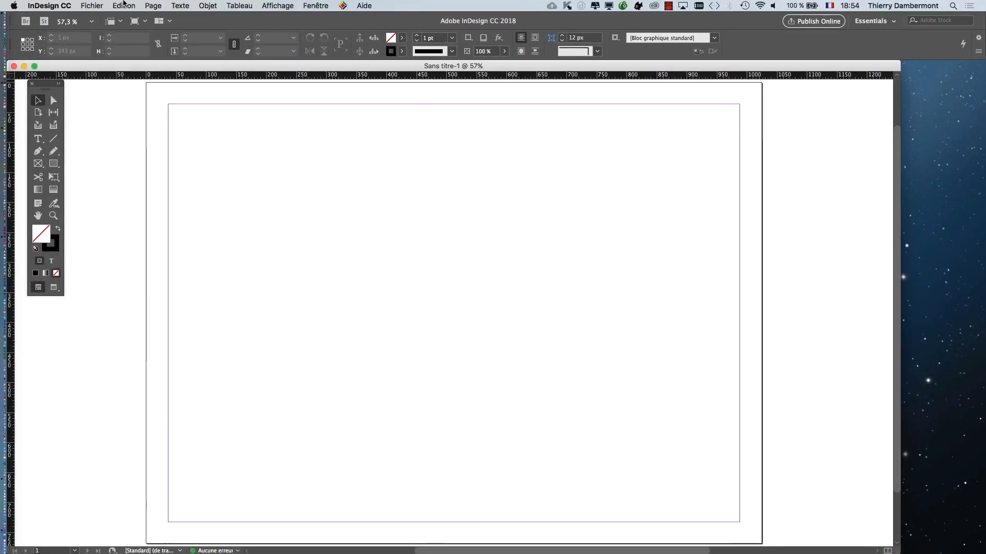
- Examine the unit choices and the width and height fields in the settings for another new document, and leave the settings
{"action": "left_click", "coordinate": [92, 5]}
{"action": "mouse_move", "coordinate": [103, 18]}
{"action": "left_click", "coordinate": [259, 19]}
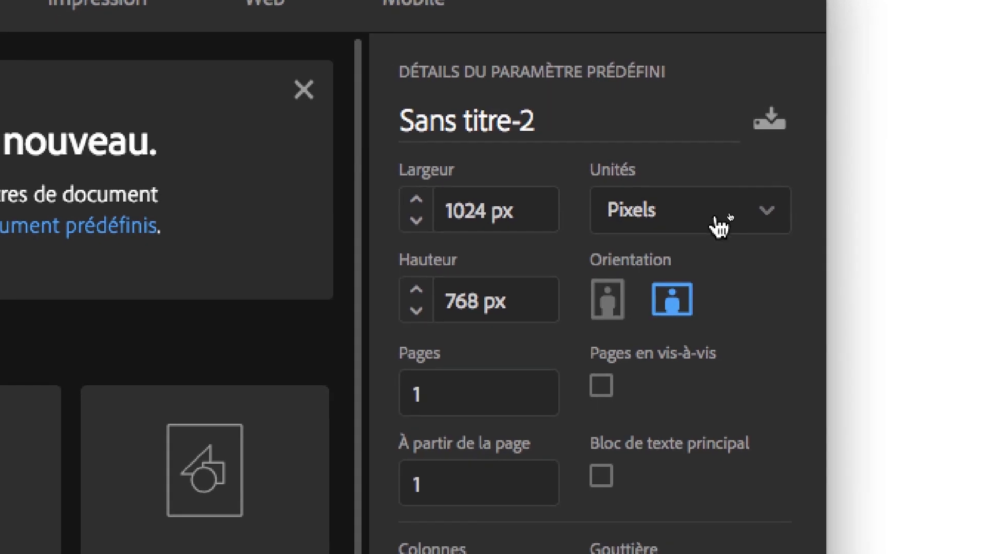
{"action": "left_click", "coordinate": [722, 224]}
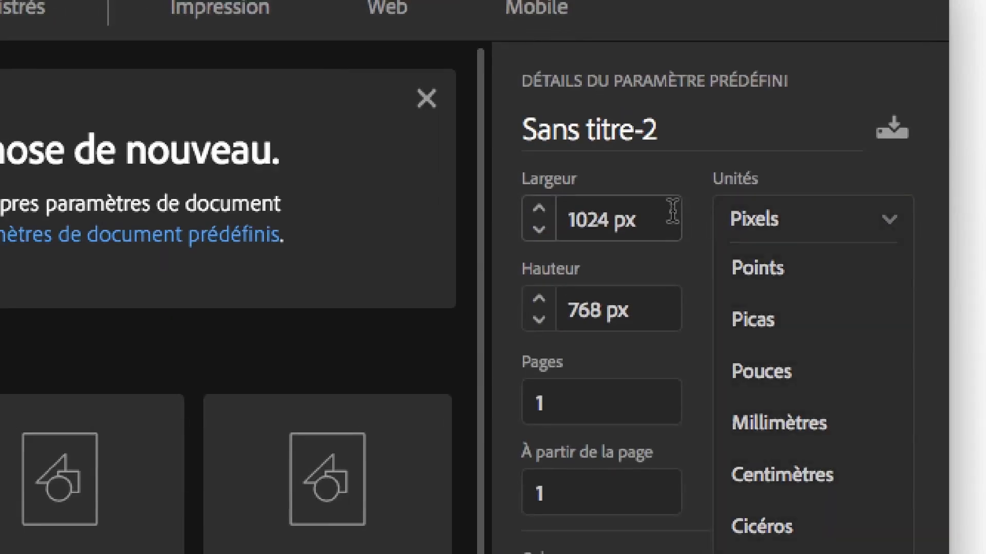
{"action": "left_click", "coordinate": [544, 226]}
{"action": "left_click", "coordinate": [679, 290]}
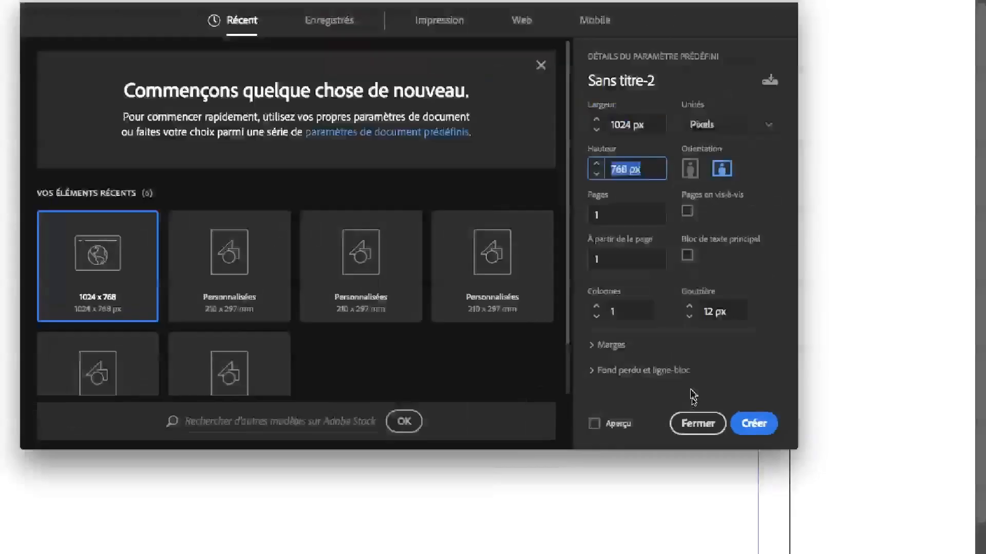
{"action": "key", "text": "Return"}
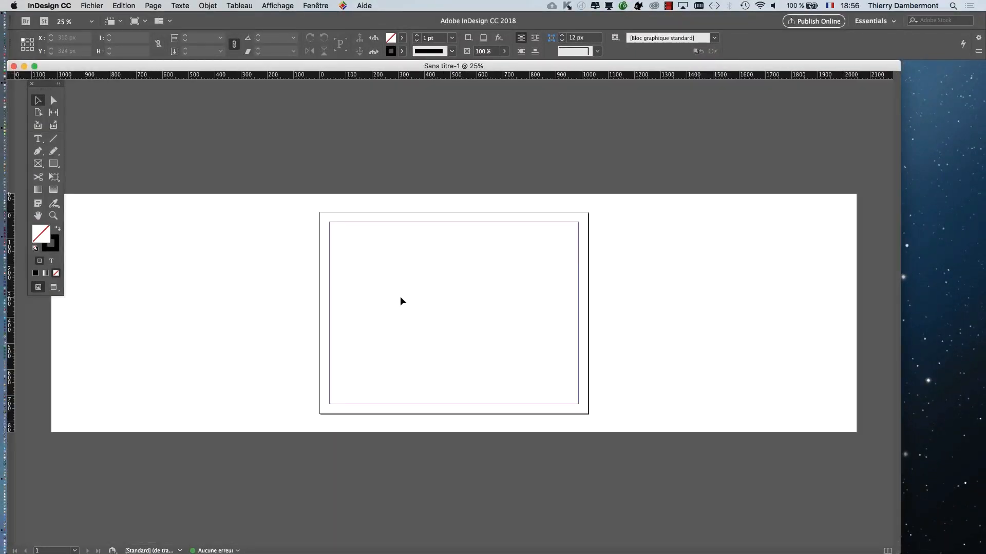
- Draw a rectangular placeholder frame covering the whole page, 1024 x 768 px from the 0,0 corner, and keep it selected
{"action": "key", "text": "super+plus"}
{"action": "left_click_drag", "start_coordinate": [396, 266], "coordinate": [201, 210]}
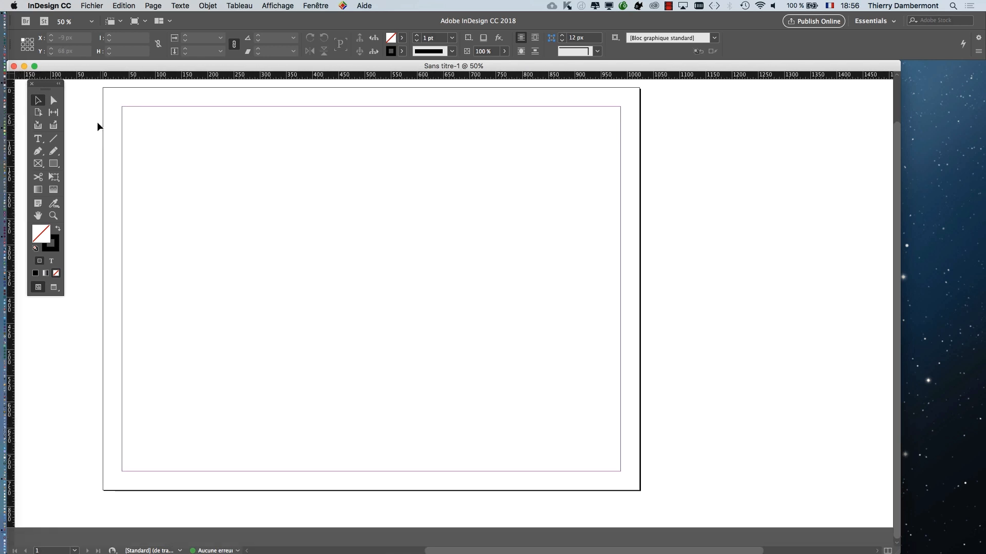
{"action": "left_click", "coordinate": [37, 165]}
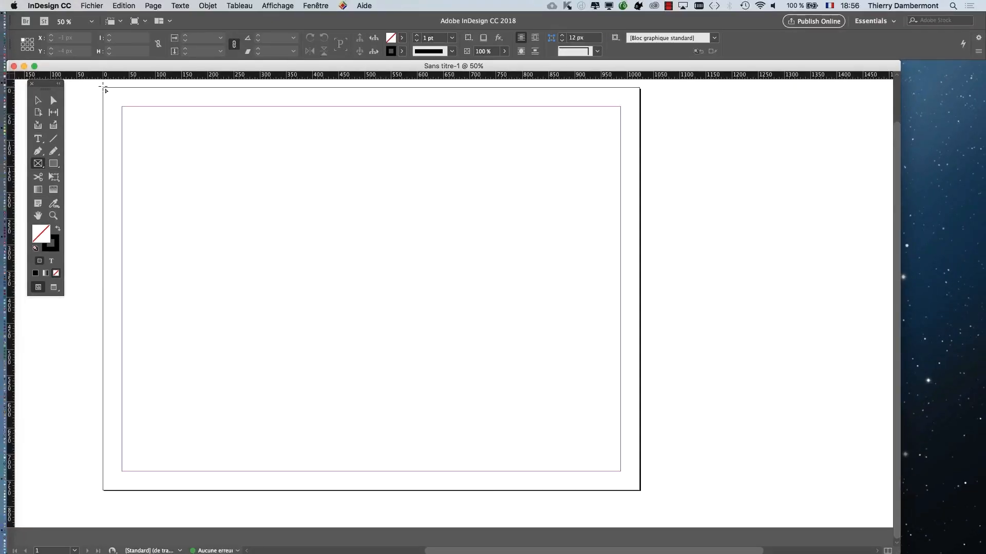
{"action": "left_click_drag", "start_coordinate": [102, 88], "coordinate": [640, 490]}
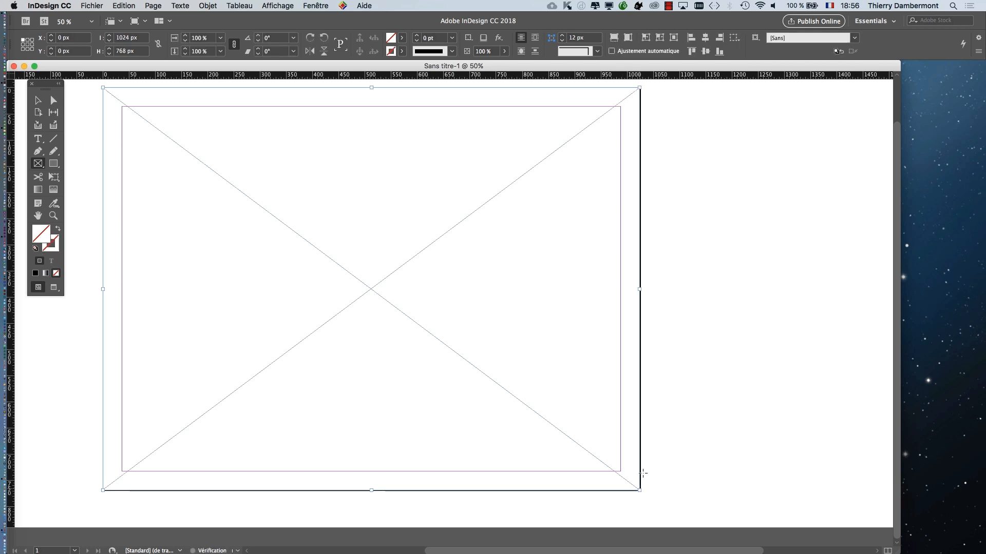
{"action": "left_click", "coordinate": [38, 102]}
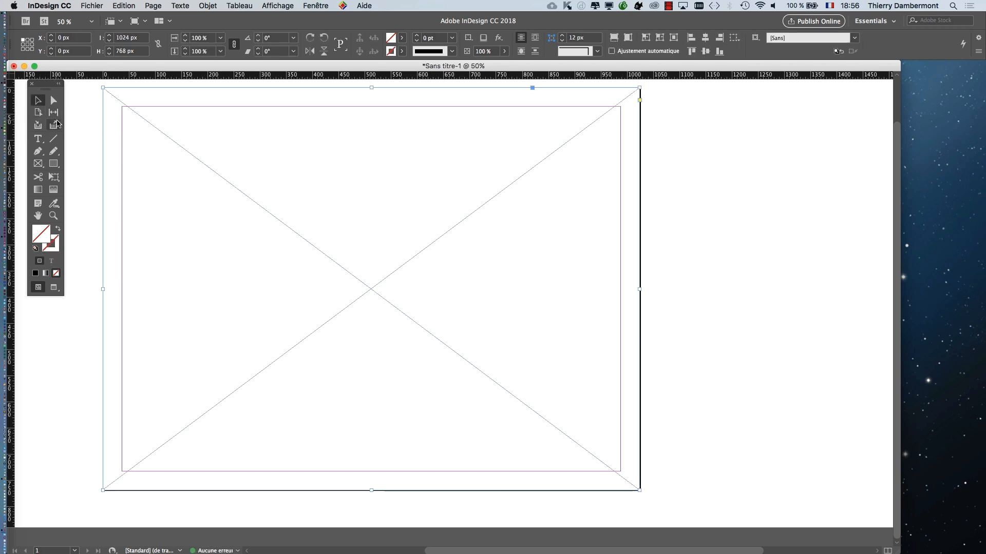
{"action": "left_click", "coordinate": [81, 126]}
{"action": "left_click", "coordinate": [105, 124]}
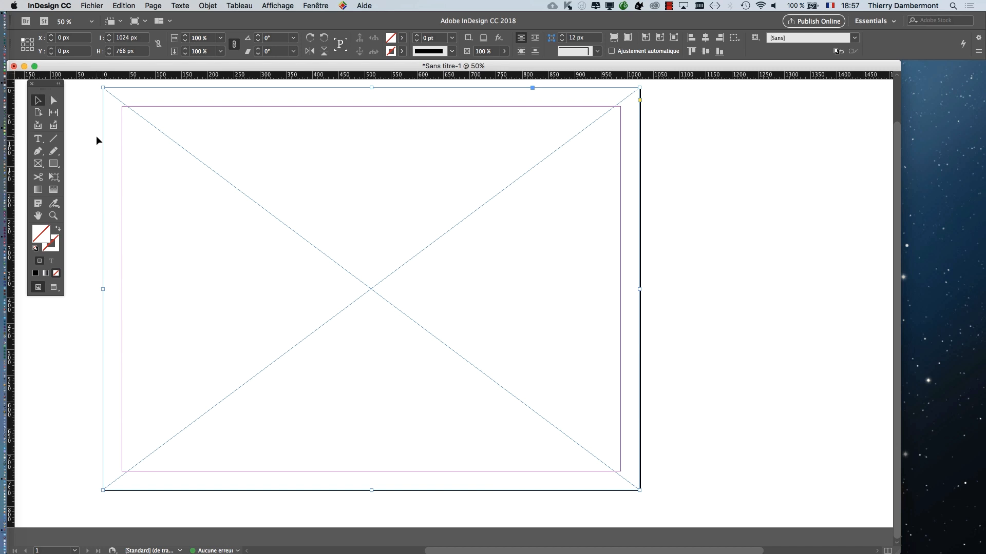
- Place hoover_mia_81105-AGRANDI.psd from the CM 2 folder into the selected frame
{"action": "left_click", "coordinate": [93, 6]}
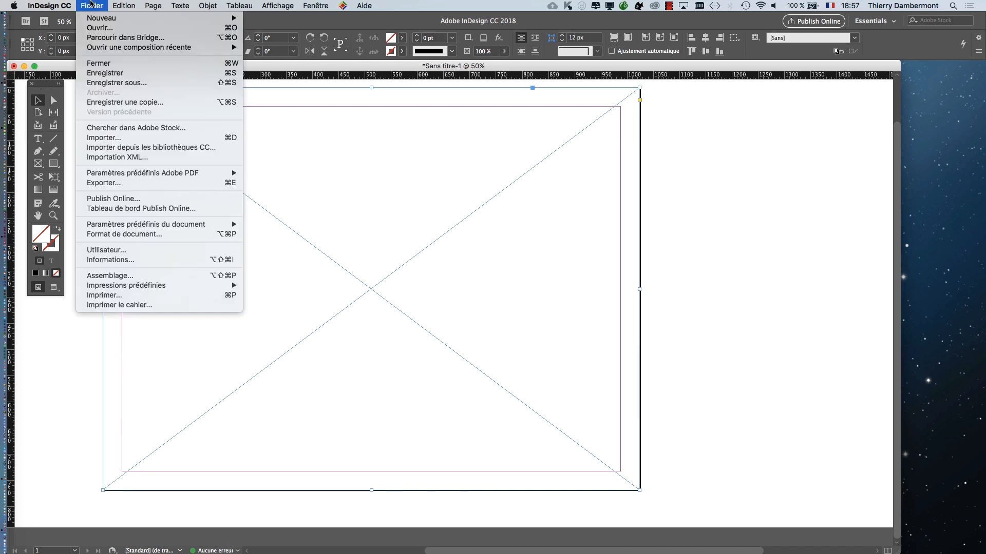
{"action": "left_click", "coordinate": [123, 137]}
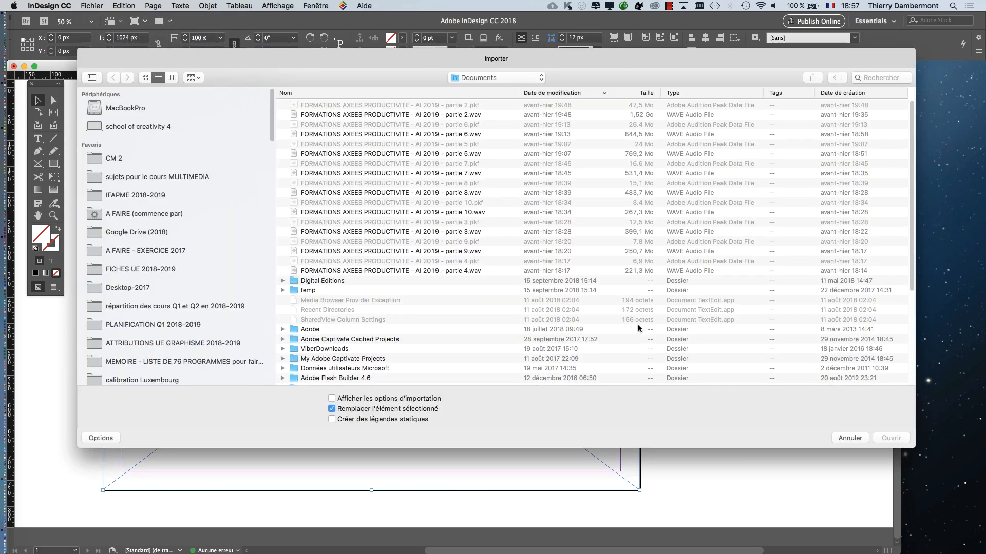
{"action": "left_click", "coordinate": [166, 159]}
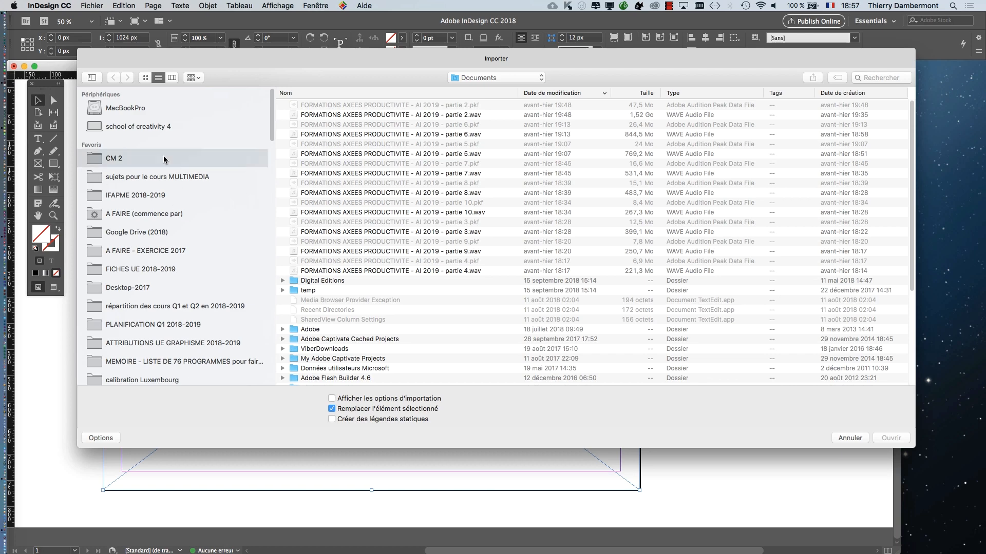
{"action": "left_click", "coordinate": [425, 116]}
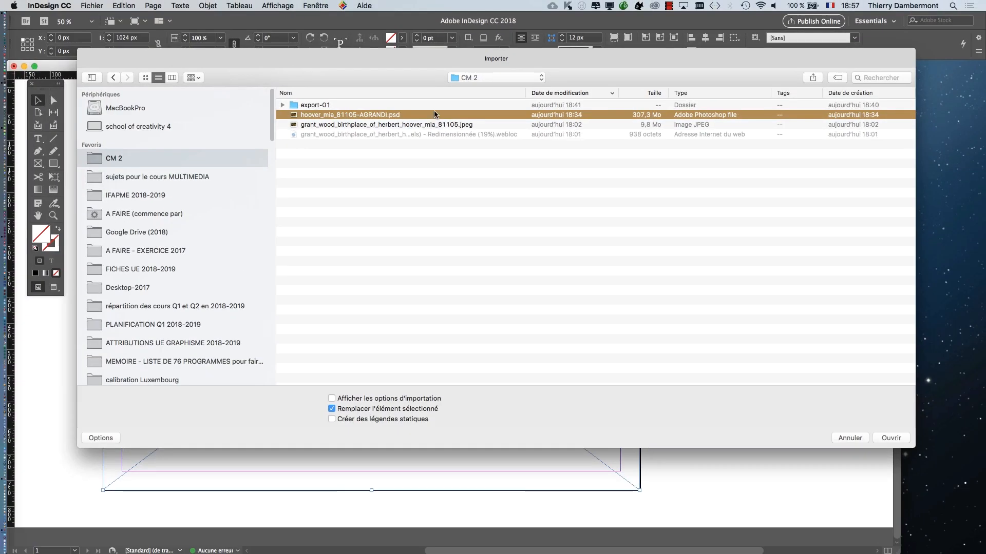
{"action": "left_click", "coordinate": [887, 438]}
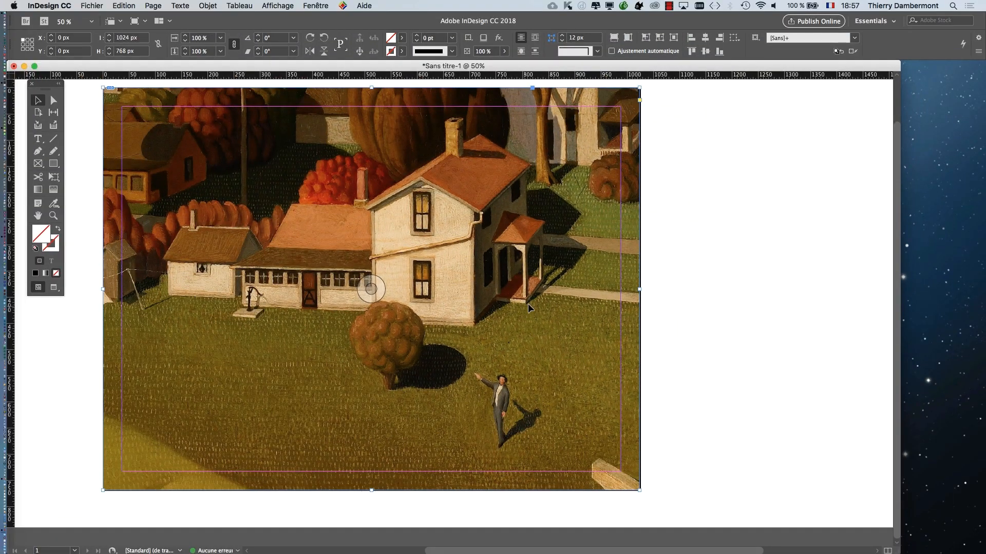
- Switch the display performance to standard and back to high quality to compare how the painting is rendered
{"action": "left_click", "coordinate": [277, 6]}
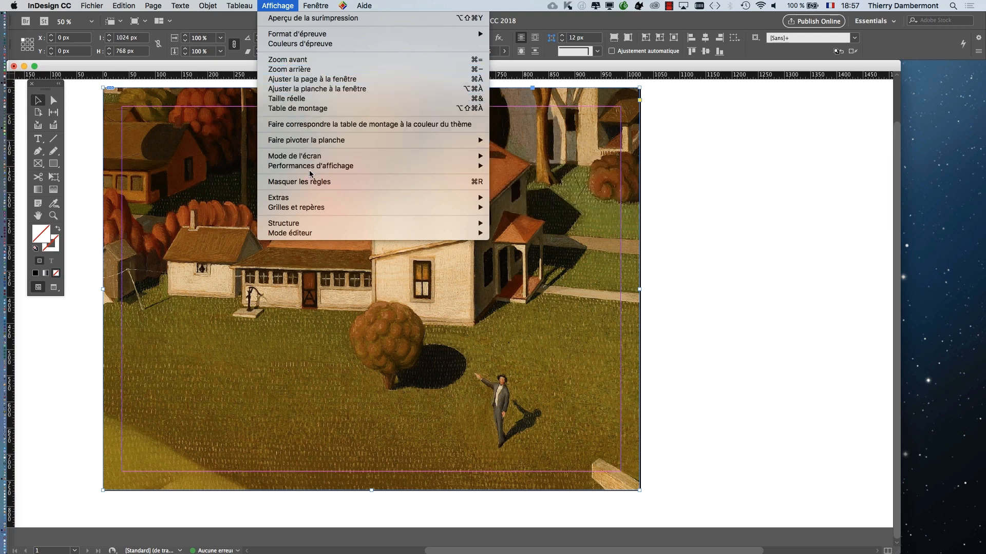
{"action": "mouse_move", "coordinate": [311, 170]}
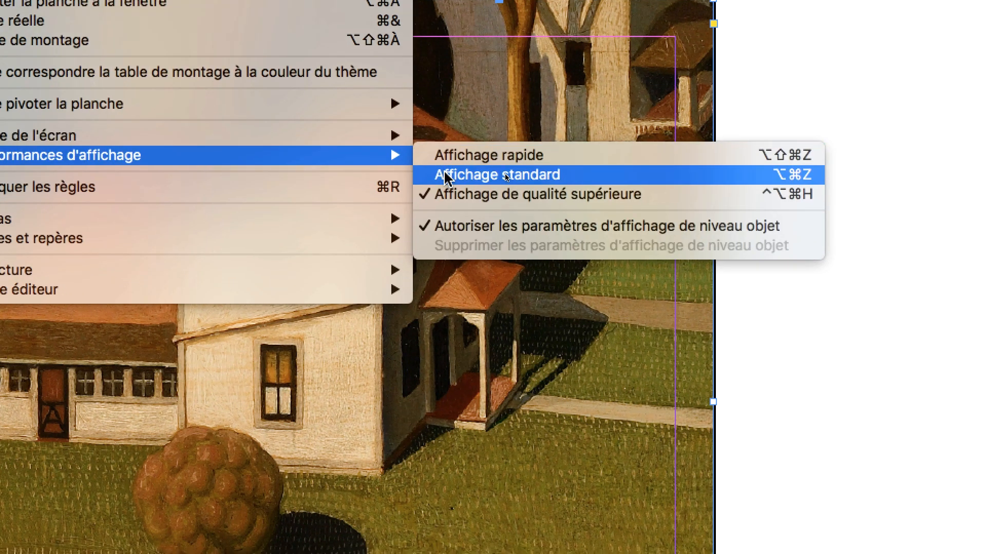
{"action": "left_click", "coordinate": [501, 181]}
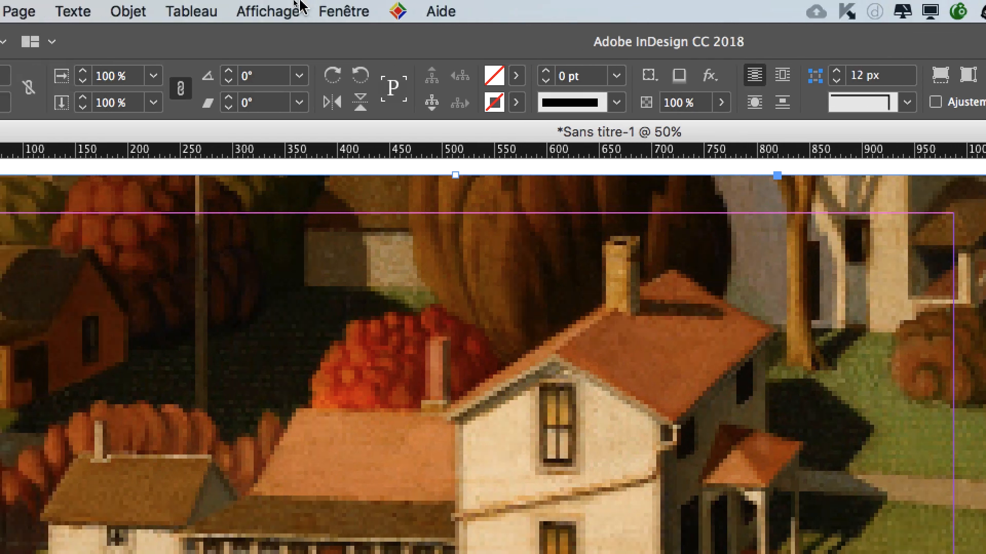
{"action": "left_click", "coordinate": [300, 7]}
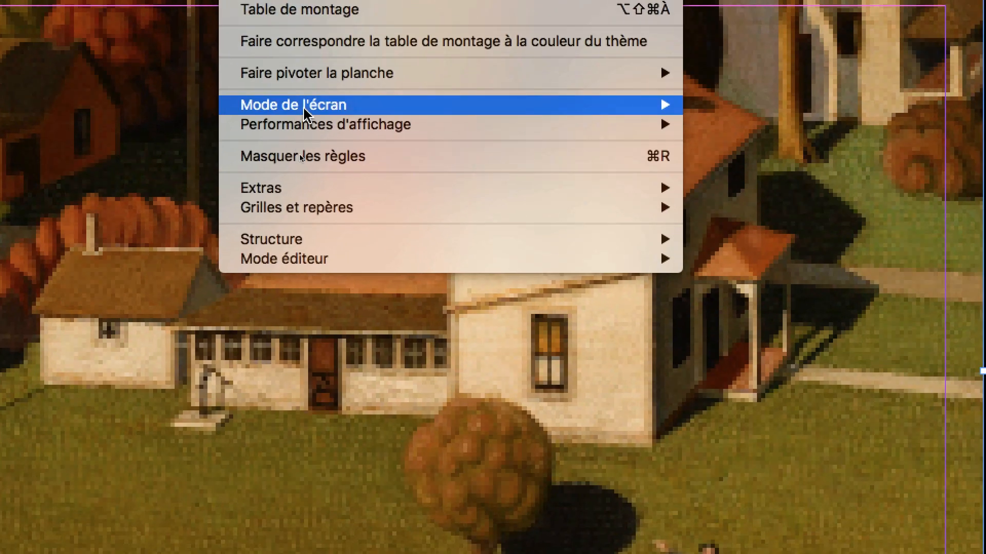
{"action": "mouse_move", "coordinate": [322, 338]}
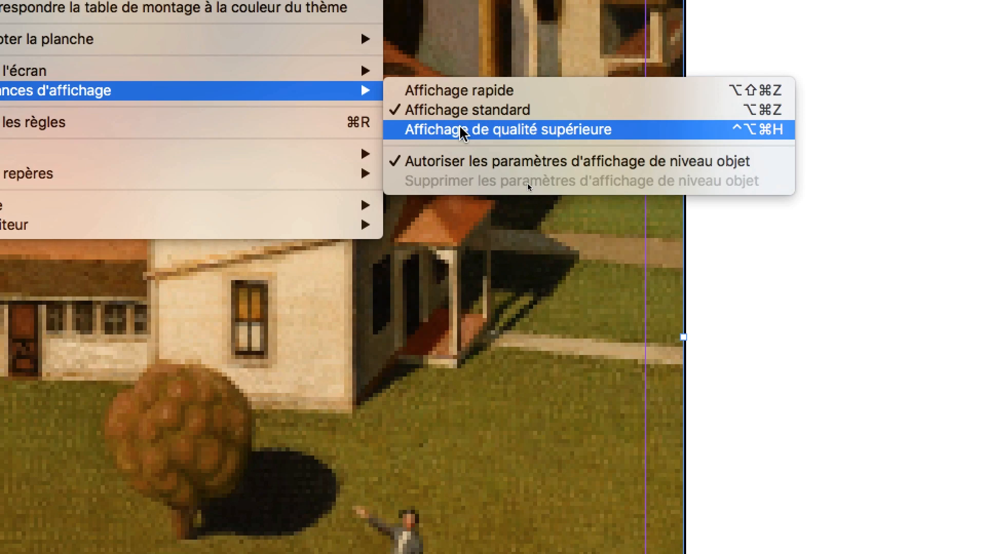
{"action": "left_click", "coordinate": [461, 130]}
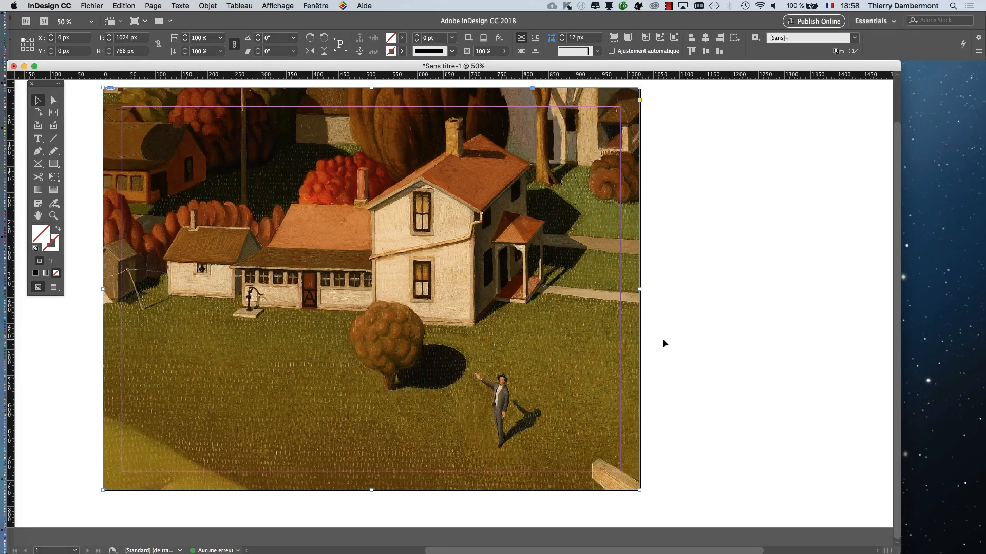
- Select the painting inside its frame and shift it around within the crop, leaving it at about X -864 px, Y -650 px
{"action": "double_click", "coordinate": [341, 278]}
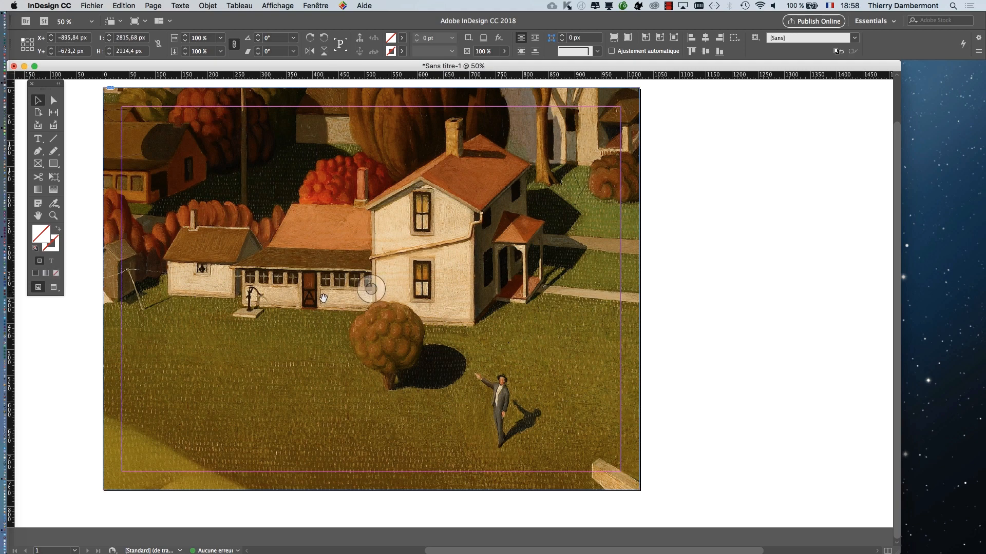
{"action": "scroll", "coordinate": [334, 307], "scroll_direction": "up", "scroll_amount": 1}
{"action": "scroll", "coordinate": [334, 307], "scroll_direction": "down", "scroll_amount": 3}
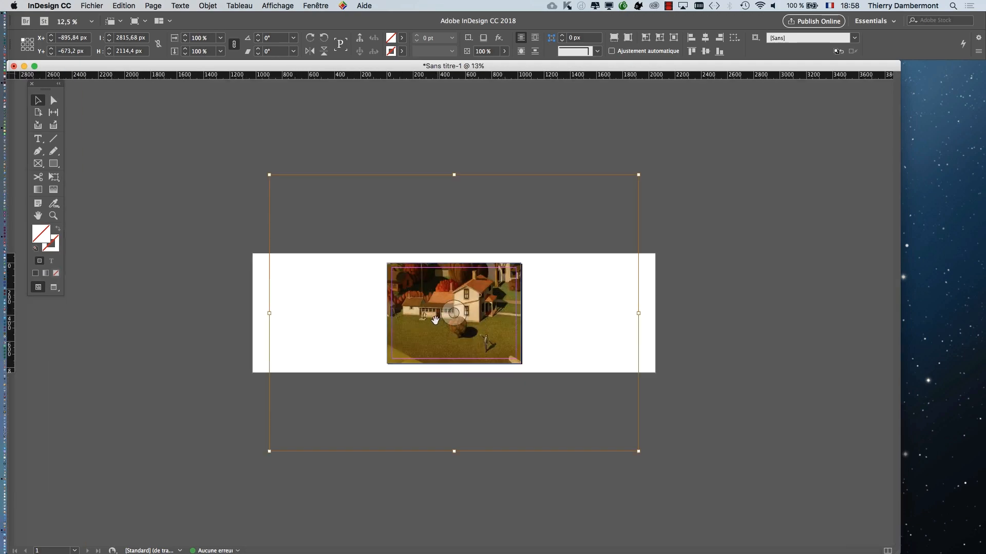
{"action": "key", "text": "super+equal"}
{"action": "key", "text": "super+minus"}
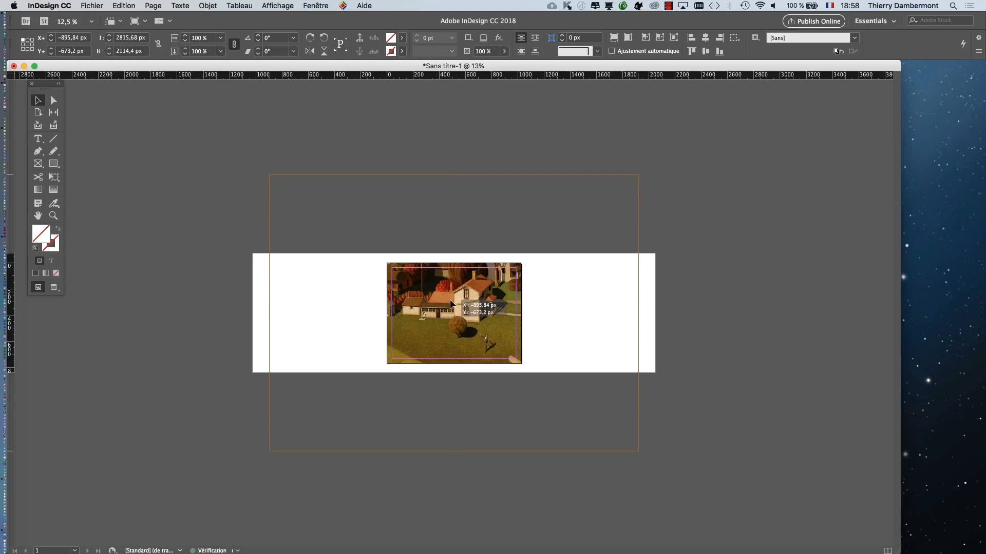
{"action": "left_click_drag", "start_coordinate": [447, 287], "coordinate": [413, 260]}
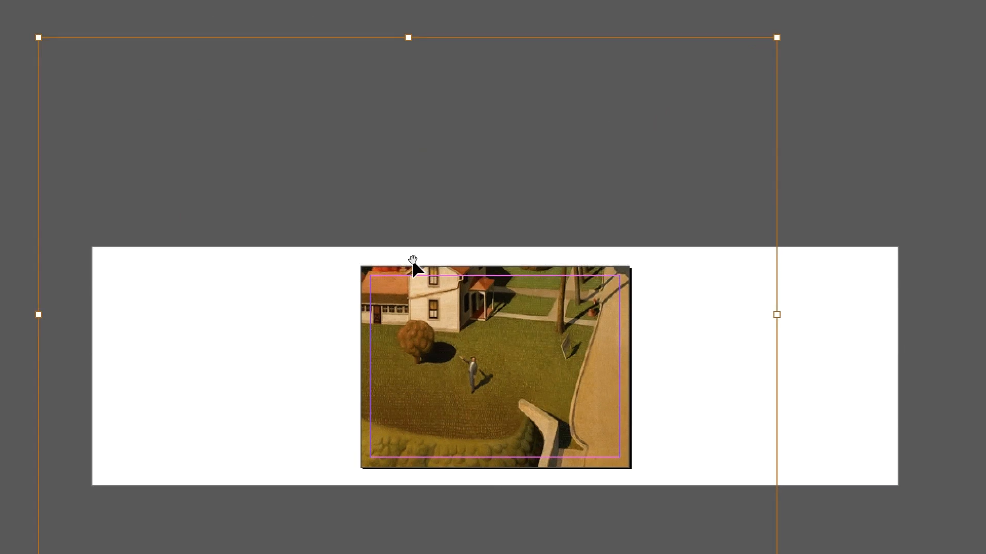
{"action": "left_click_drag", "start_coordinate": [445, 283], "coordinate": [537, 332]}
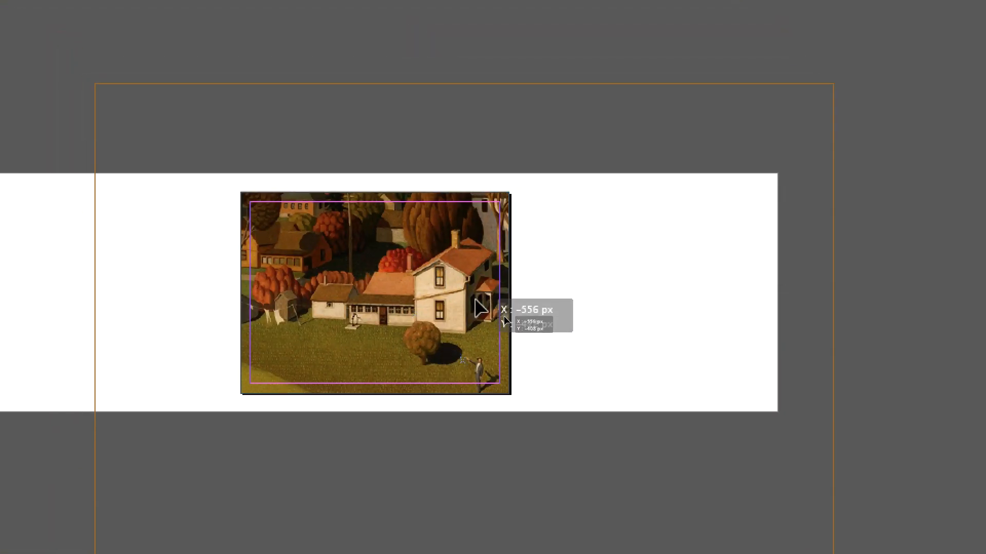
{"action": "left_click_drag", "start_coordinate": [475, 300], "coordinate": [404, 234]}
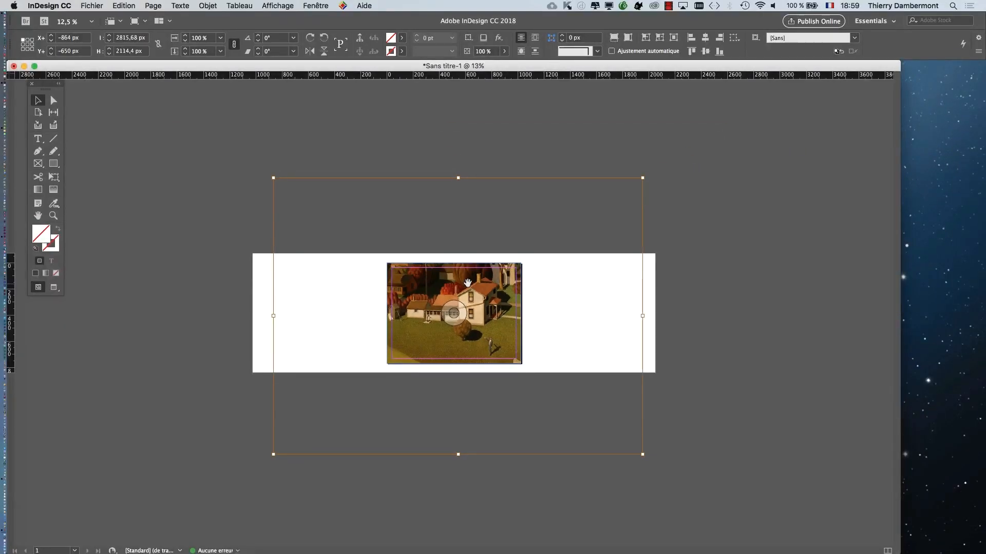
- Select the page-sized frame and fill it proportionally with the painting
{"action": "left_click", "coordinate": [230, 128]}
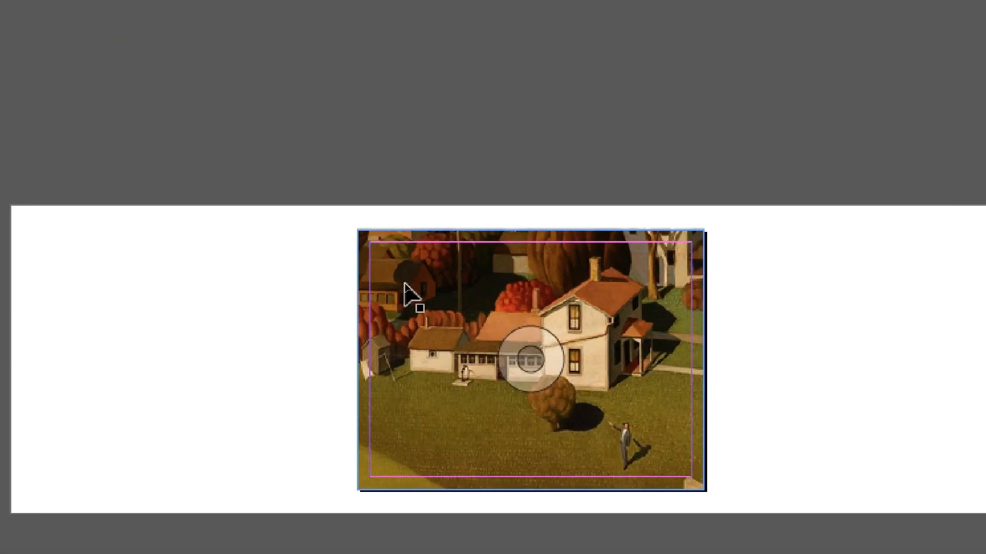
{"action": "left_click", "coordinate": [405, 284]}
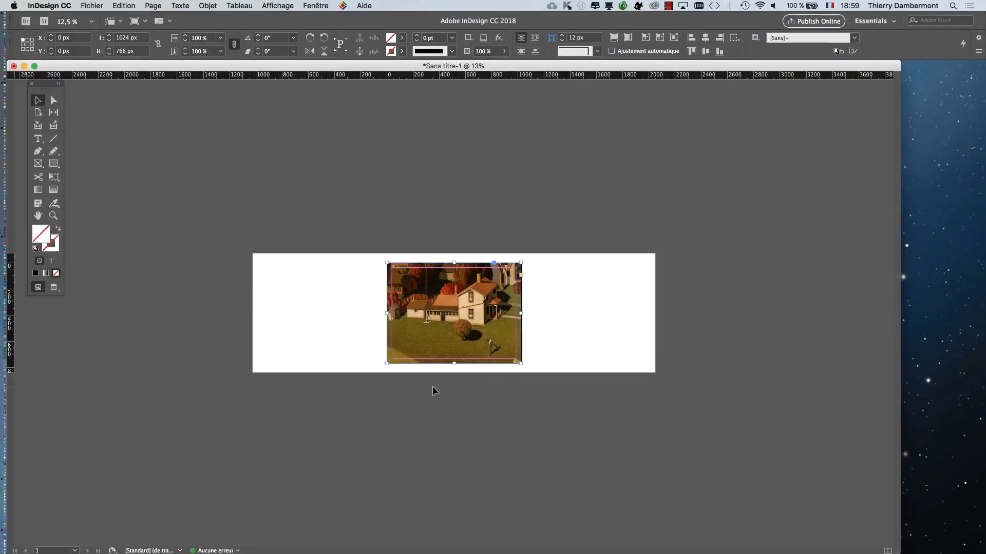
{"action": "left_click", "coordinate": [208, 6]}
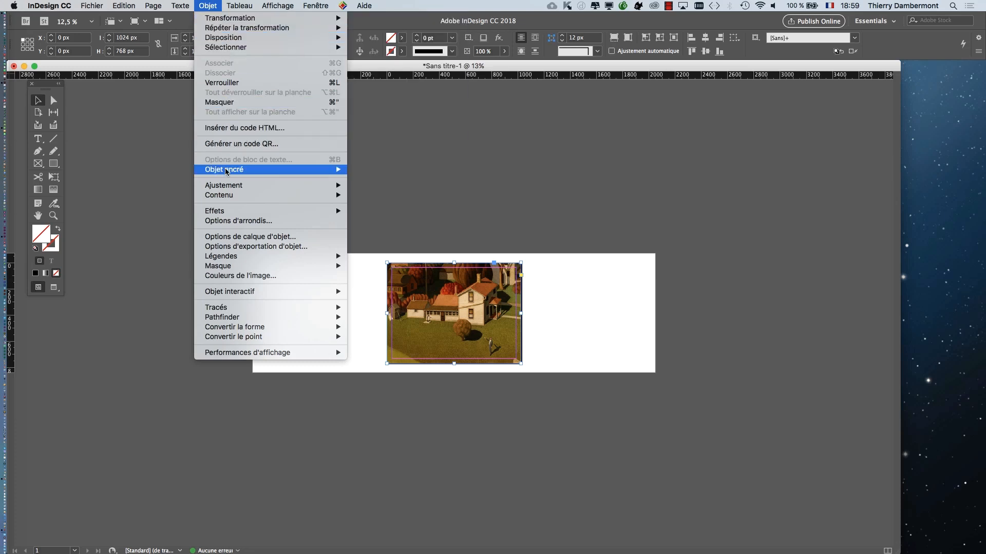
{"action": "mouse_move", "coordinate": [230, 185]}
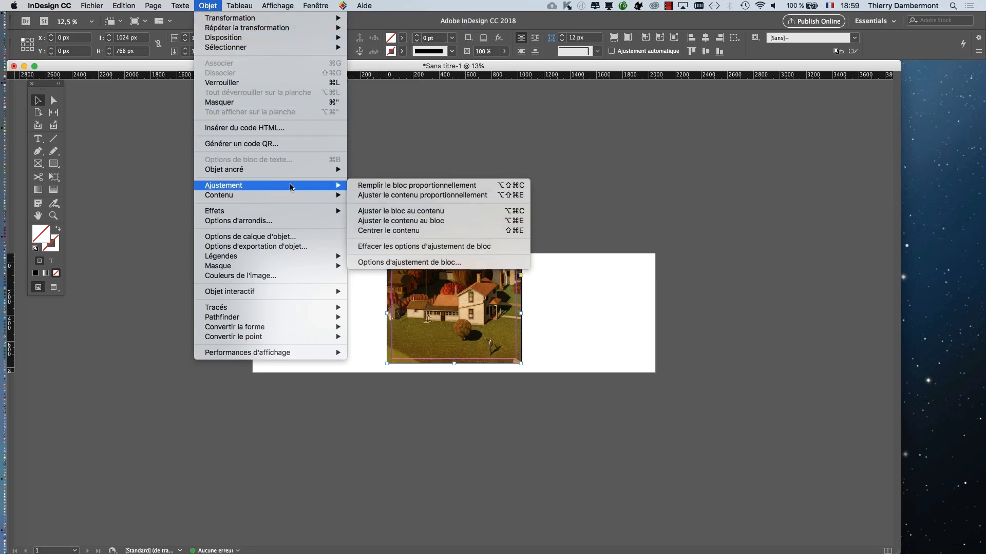
{"action": "left_click", "coordinate": [390, 190]}
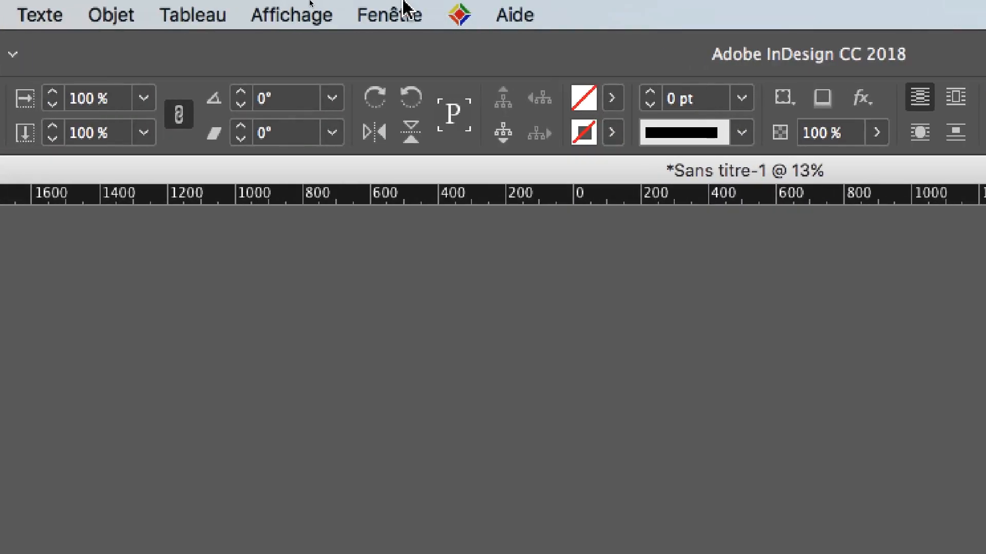
{"action": "left_click", "coordinate": [303, 15]}
{"action": "mouse_move", "coordinate": [380, 479]}
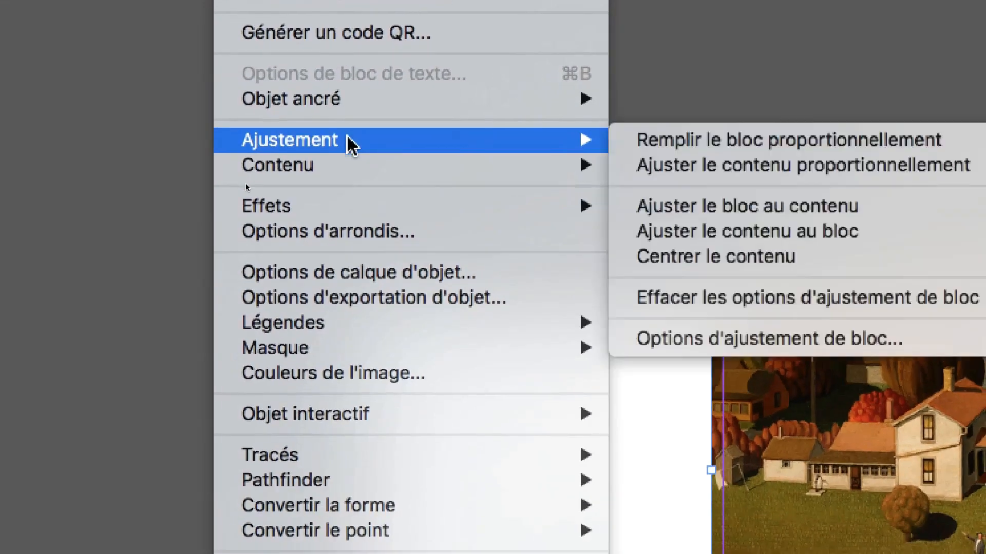
{"action": "left_click", "coordinate": [433, 144]}
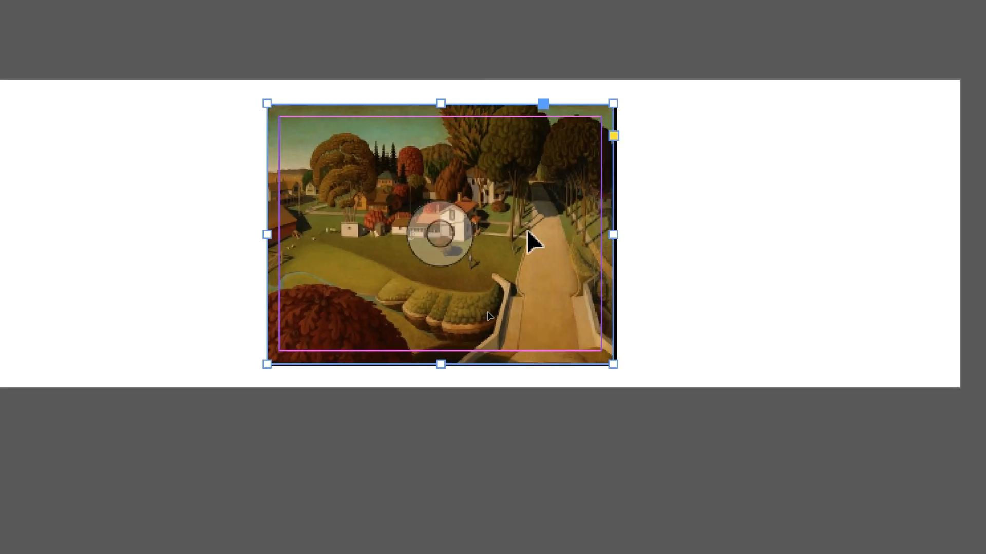
- Compare the bounds of the painting with those of its frame, and deselect everything
{"action": "double_click", "coordinate": [425, 149]}
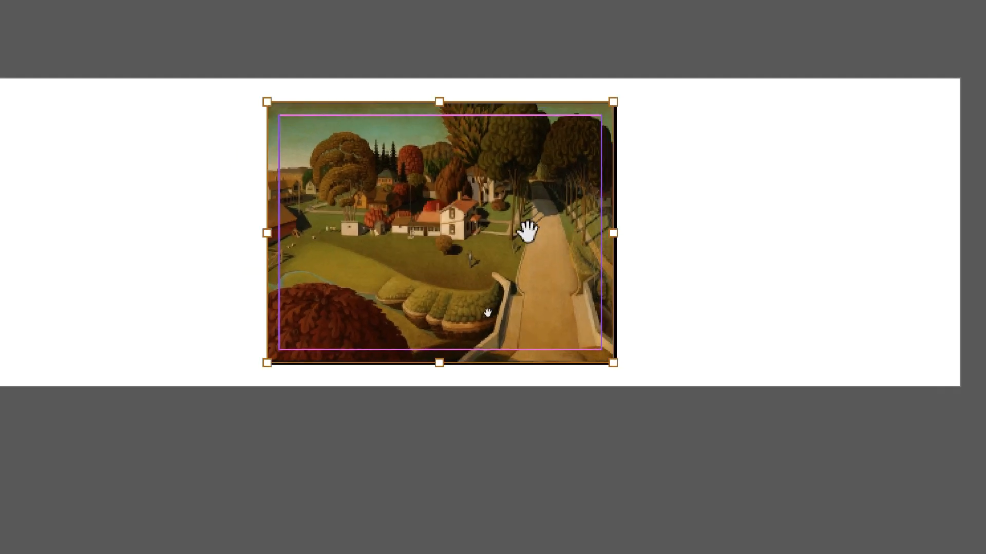
{"action": "left_click", "coordinate": [664, 232]}
{"action": "left_click", "coordinate": [567, 232]}
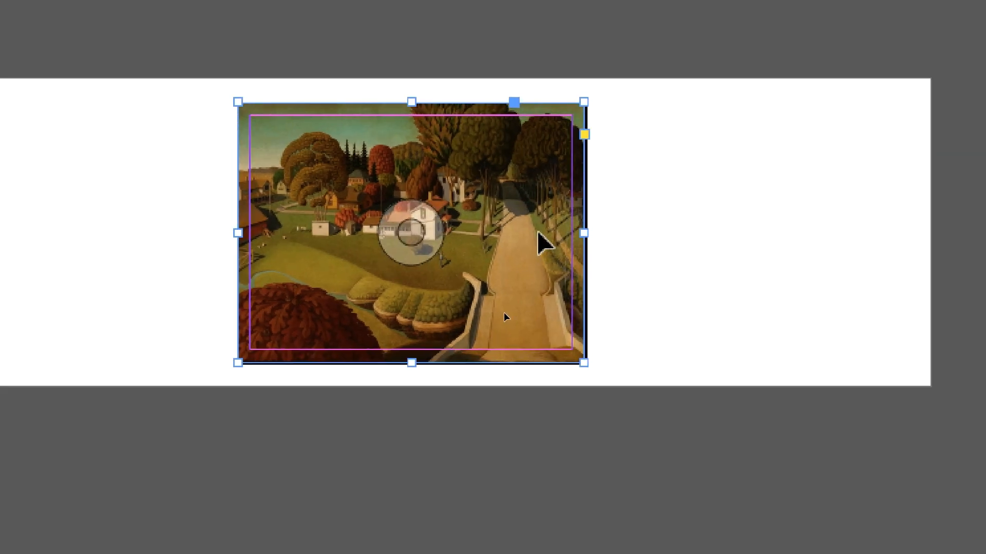
{"action": "left_click", "coordinate": [696, 234]}
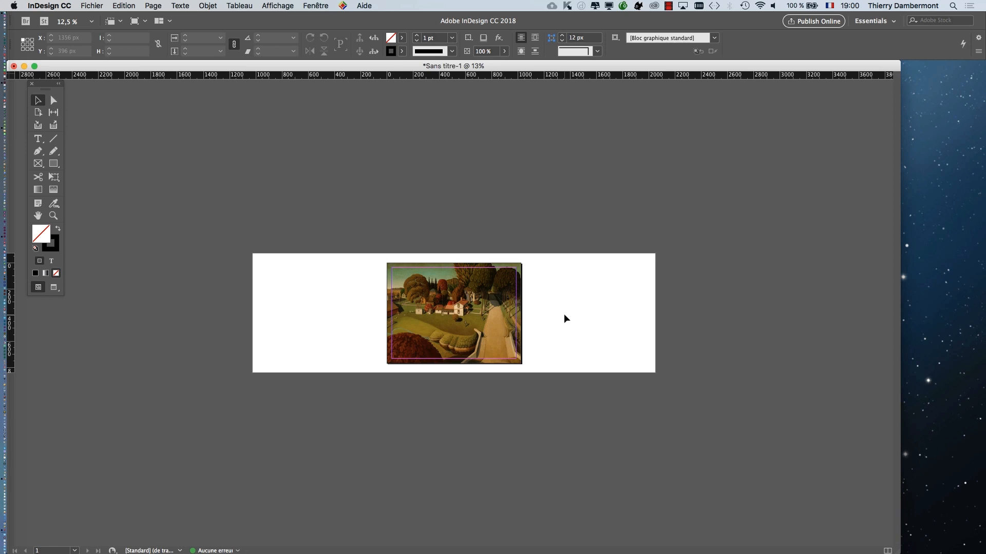
- Save the document as navigation-01.indd in the CM 2 folder, in the InDesign CC 2018 document format
{"action": "left_click", "coordinate": [91, 5]}
{"action": "left_click", "coordinate": [126, 82]}
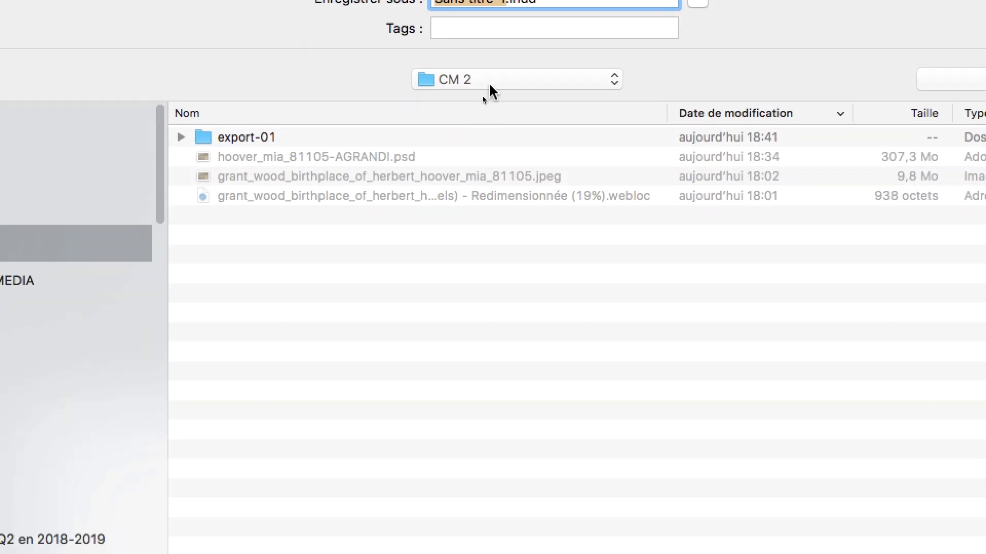
{"action": "left_click", "coordinate": [468, 0]}
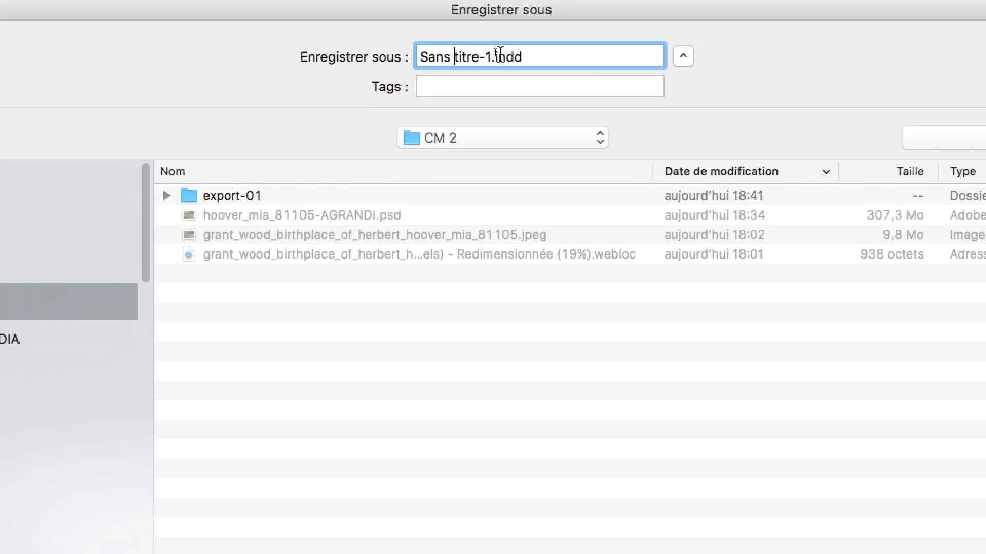
{"action": "left_click_drag", "start_coordinate": [492, 54], "coordinate": [424, 47]}
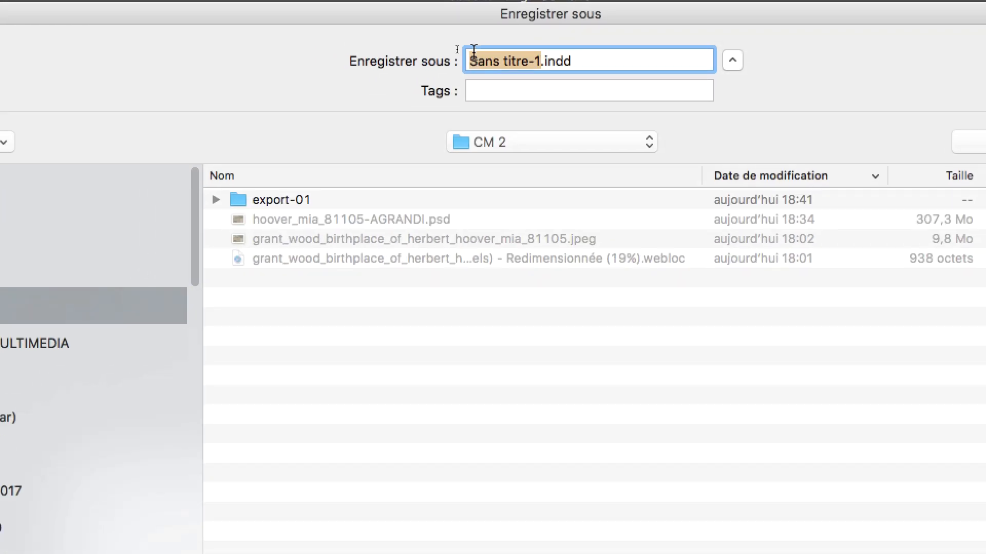
{"action": "type", "text": "navigation"}
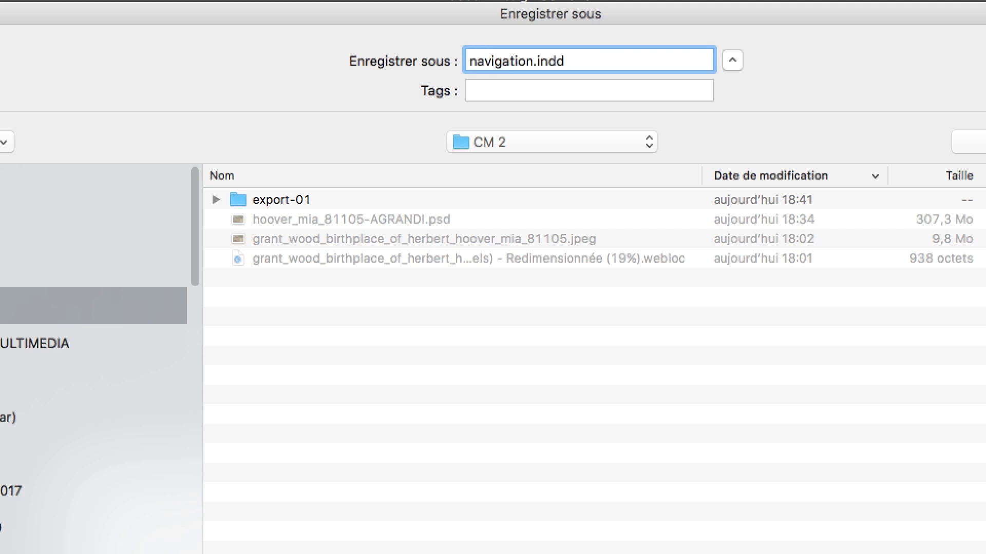
{"action": "type", "text": "-01"}
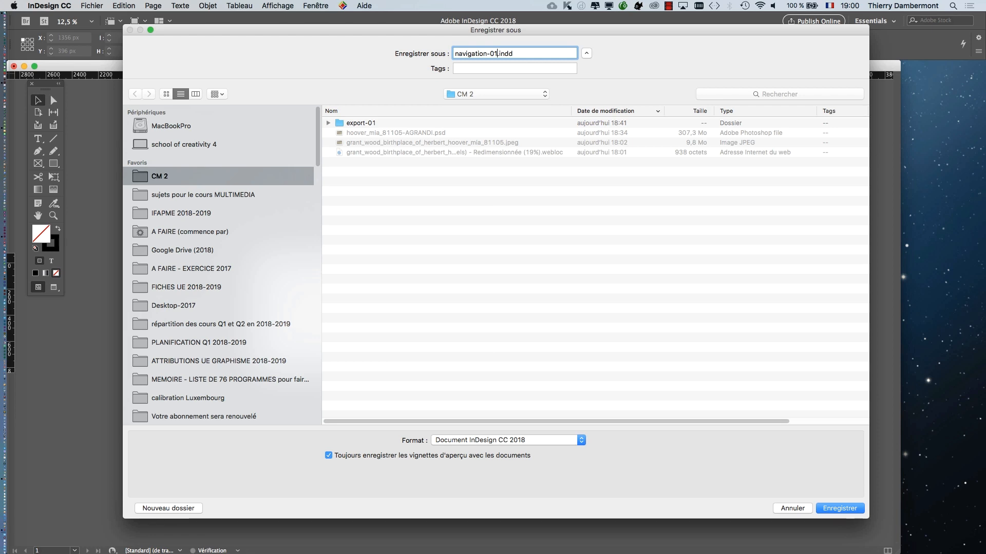
{"action": "key", "text": "Return"}
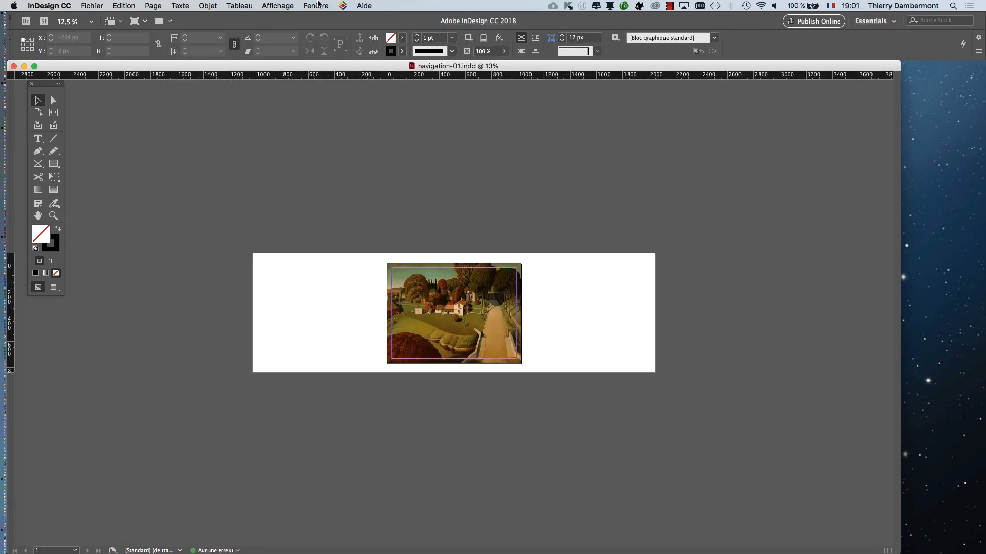
{"action": "left_click", "coordinate": [315, 5]}
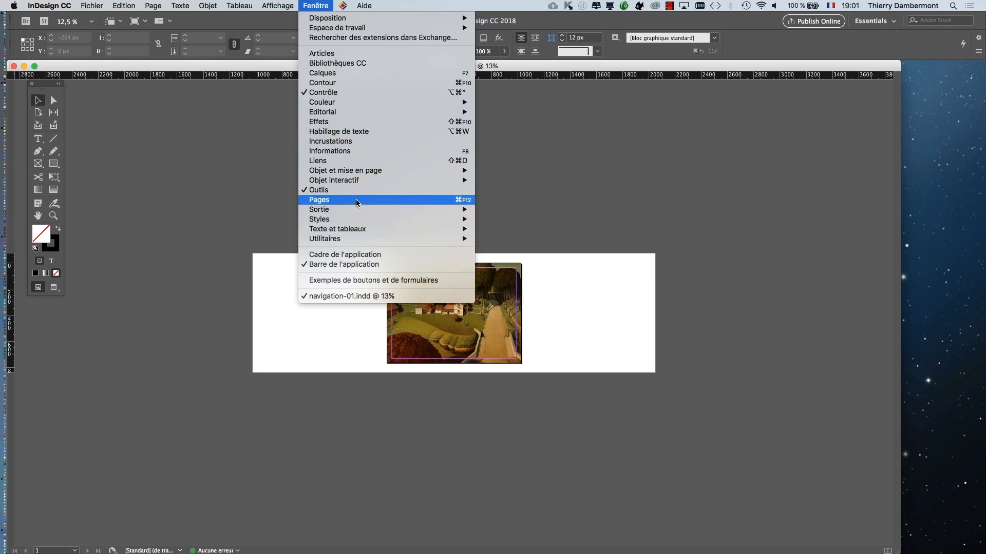
{"action": "left_click", "coordinate": [696, 208]}
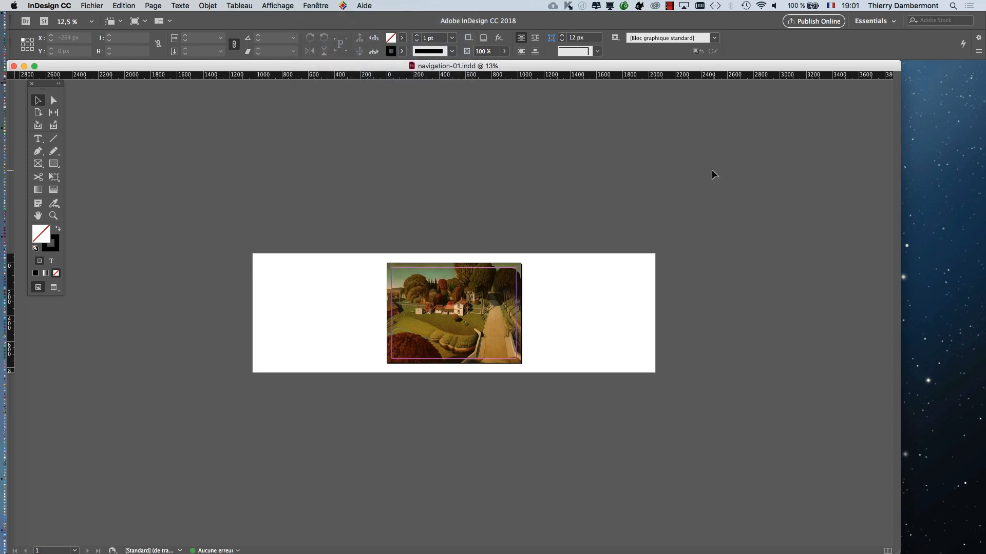
{"action": "left_click", "coordinate": [321, 6]}
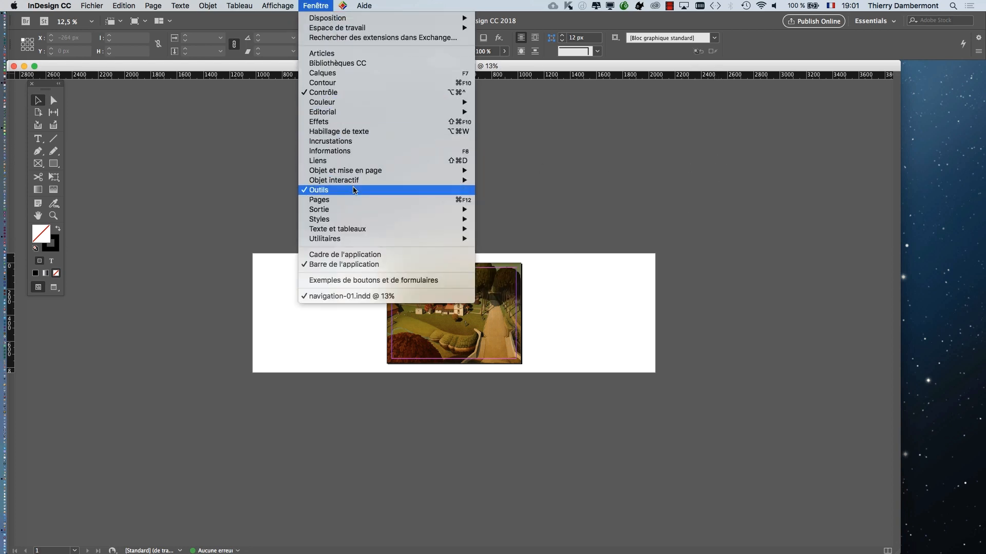
{"action": "key", "text": "Escape"}
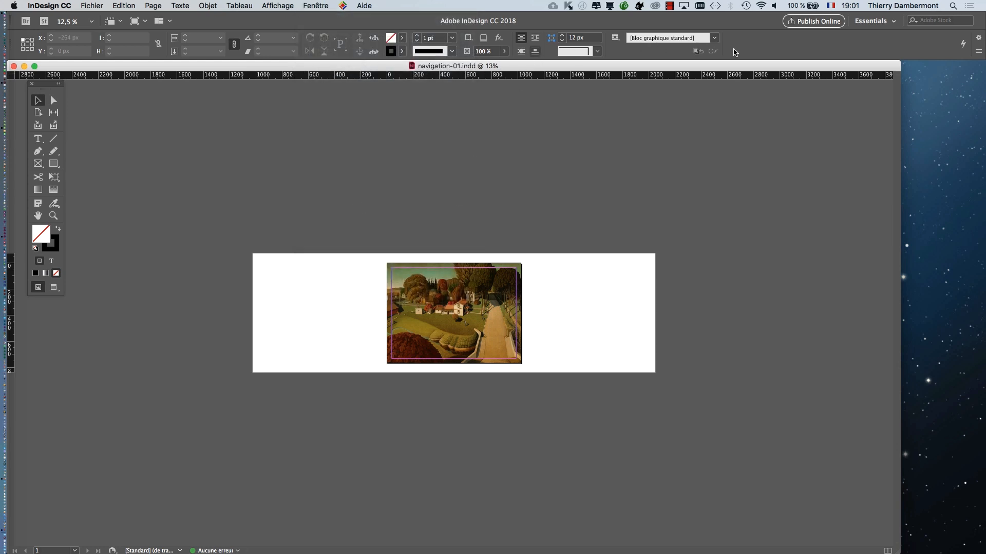
- Reset the Essentials workspace and detach the Pages panel from the dock so it floats over the document
{"action": "left_click", "coordinate": [874, 21]}
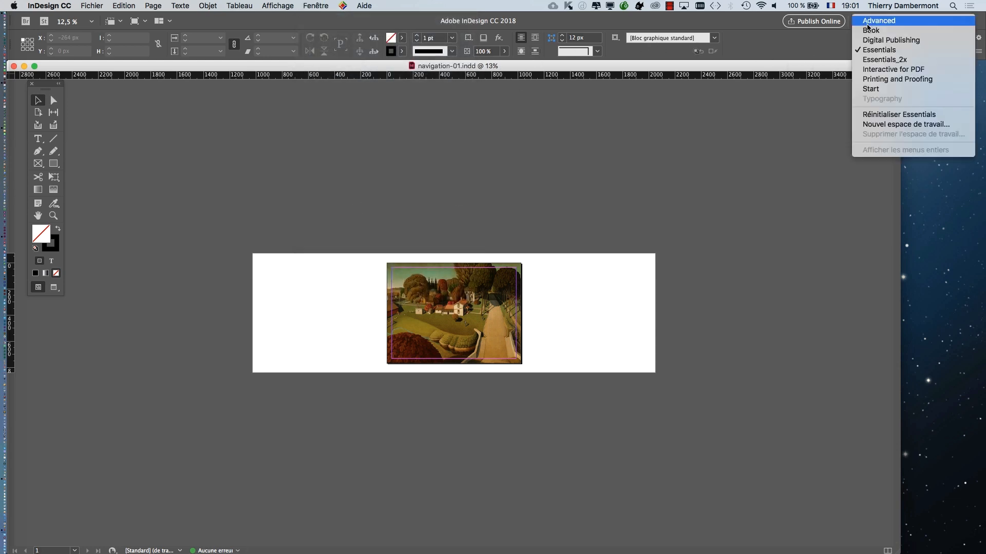
{"action": "left_click", "coordinate": [884, 114]}
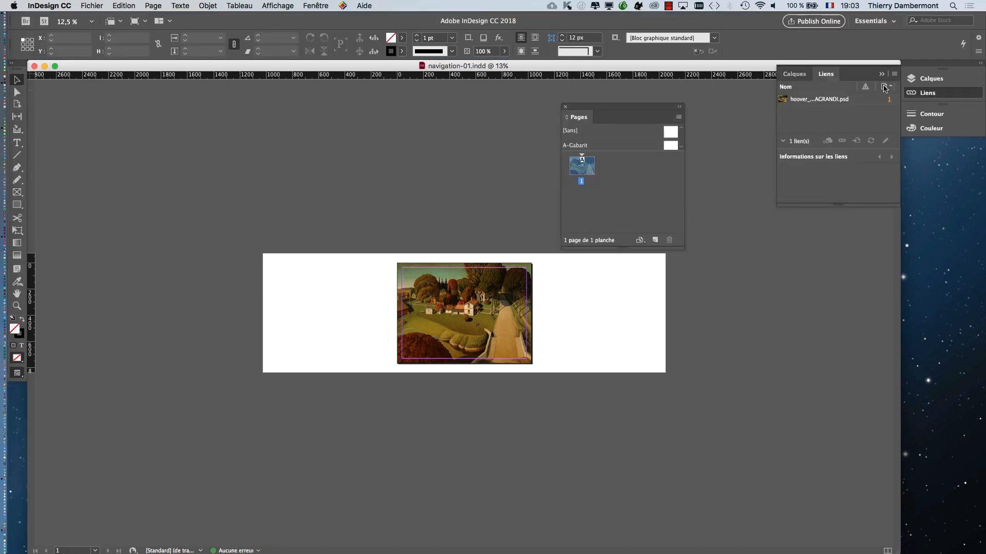
{"action": "left_click", "coordinate": [882, 74]}
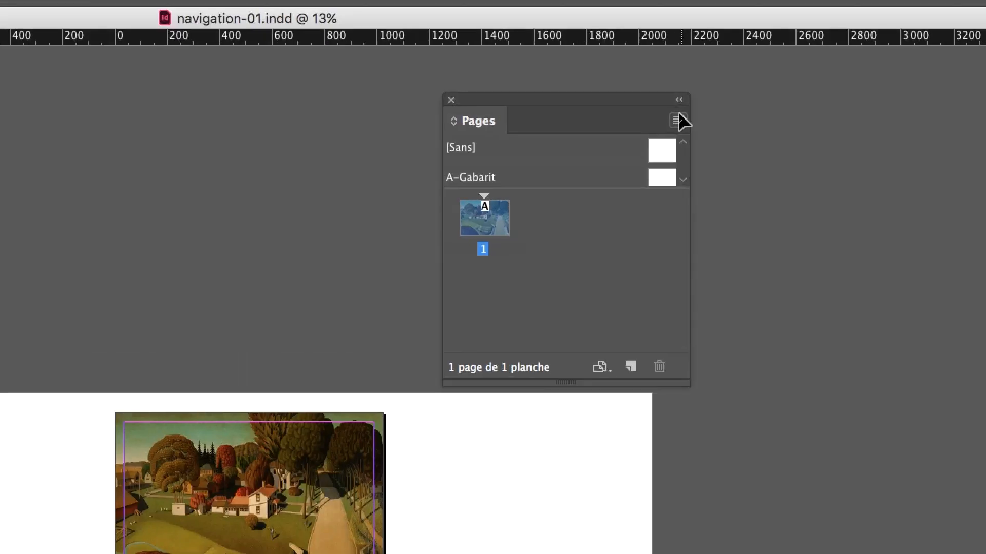
- Insert one page after page 1, based on the A-Gabarit master
{"action": "left_click", "coordinate": [681, 120]}
{"action": "left_click", "coordinate": [713, 130]}
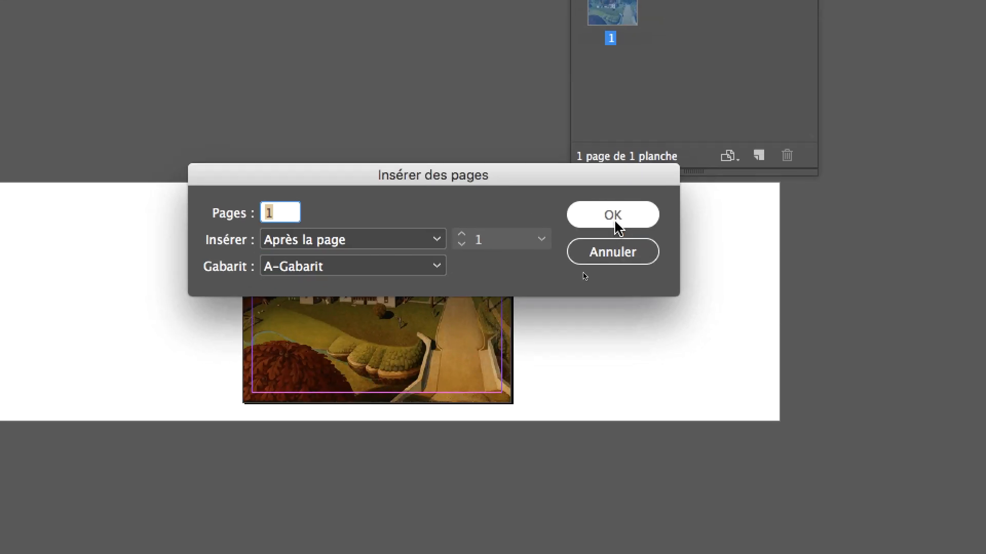
{"action": "left_click", "coordinate": [493, 400]}
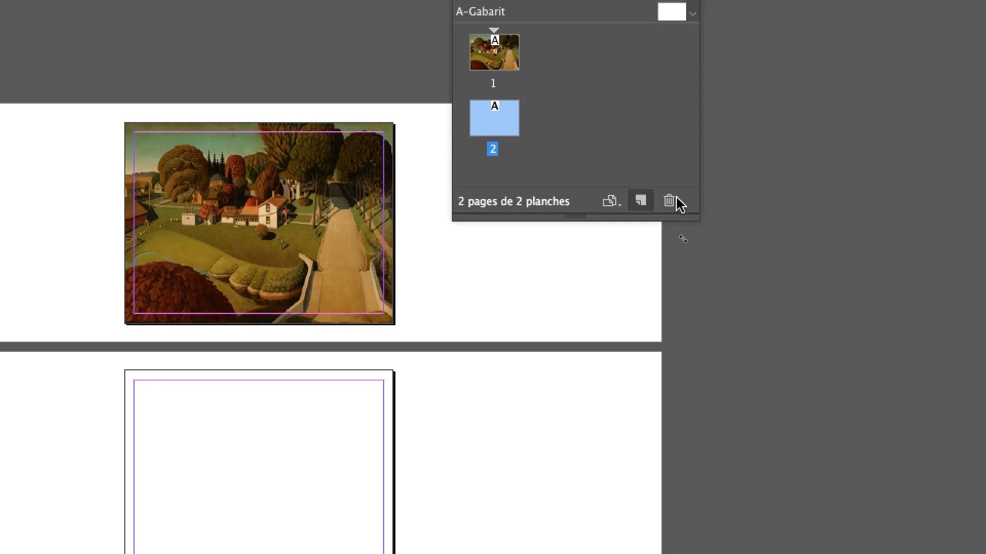
- Enlarge the floating Pages panel and place it beside the painting, clear of the page area
{"action": "left_click_drag", "start_coordinate": [699, 221], "coordinate": [662, 303]}
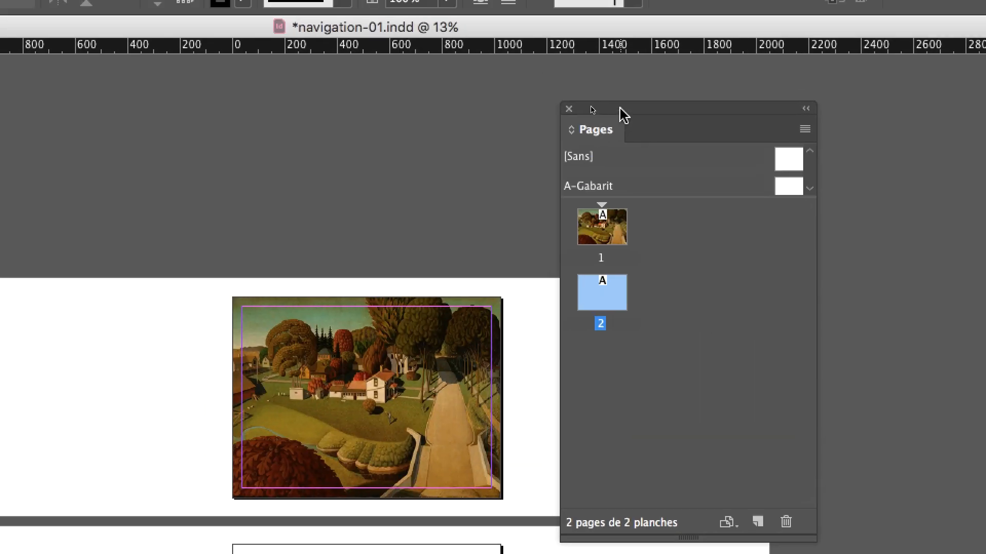
{"action": "left_click_drag", "start_coordinate": [620, 108], "coordinate": [708, 113]}
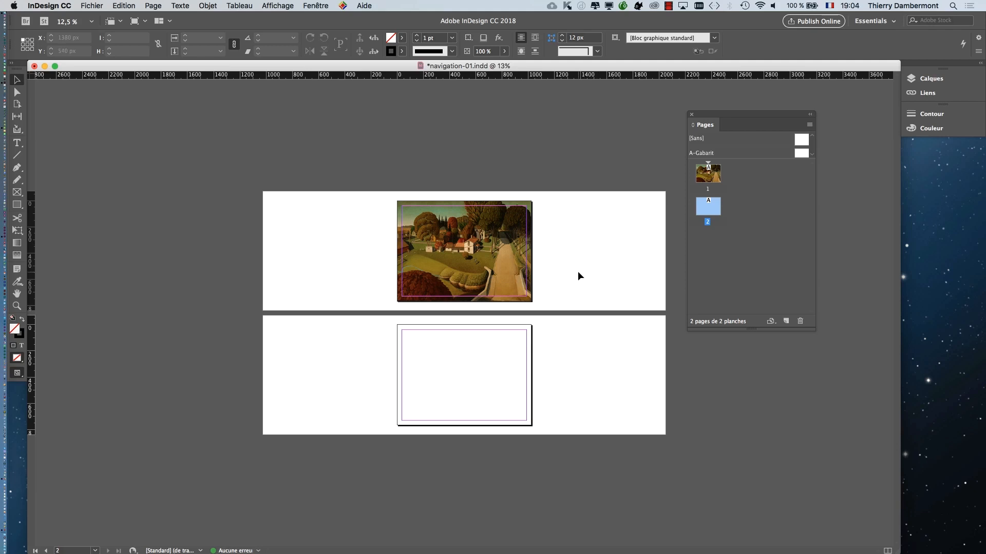
{"action": "left_click_drag", "start_coordinate": [765, 114], "coordinate": [822, 122]}
{"action": "scroll", "coordinate": [416, 314], "scroll_direction": "up", "scroll_amount": 3}
{"action": "scroll", "coordinate": [416, 317], "scroll_direction": "down", "scroll_amount": 2}
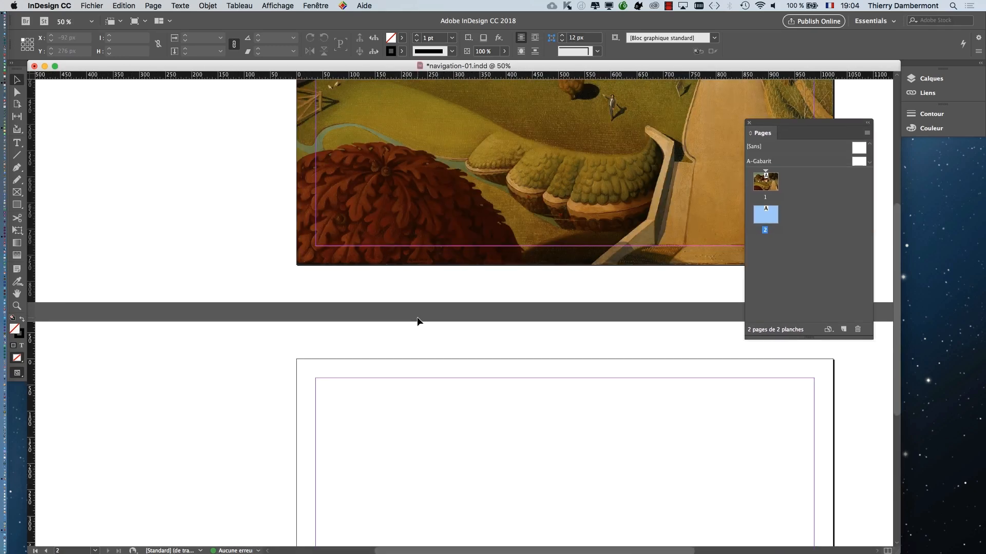
{"action": "scroll", "coordinate": [462, 220], "scroll_direction": "up", "scroll_amount": 2}
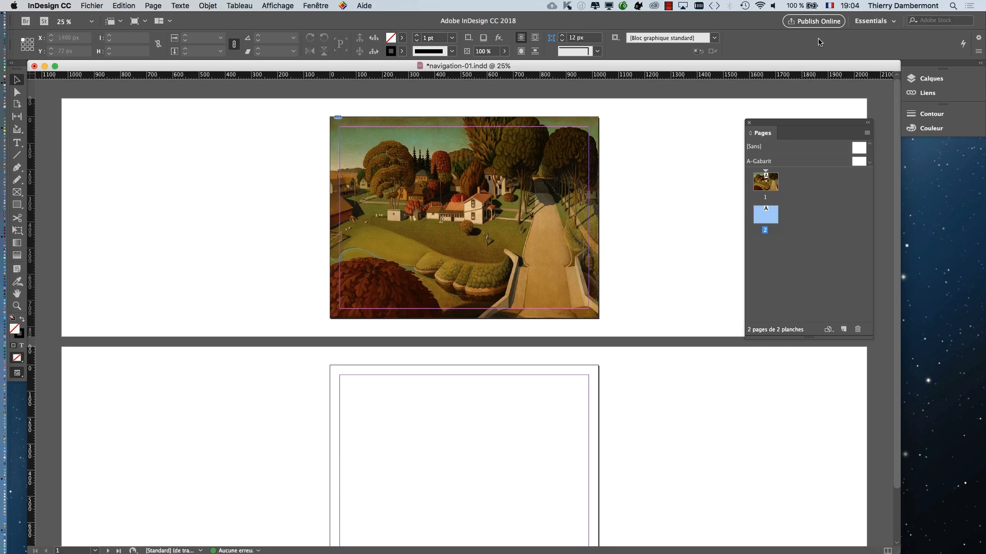
- Display the Calques panel and detach it as a floating panel on the pasteboard beside the painting
{"action": "left_click", "coordinate": [310, 4]}
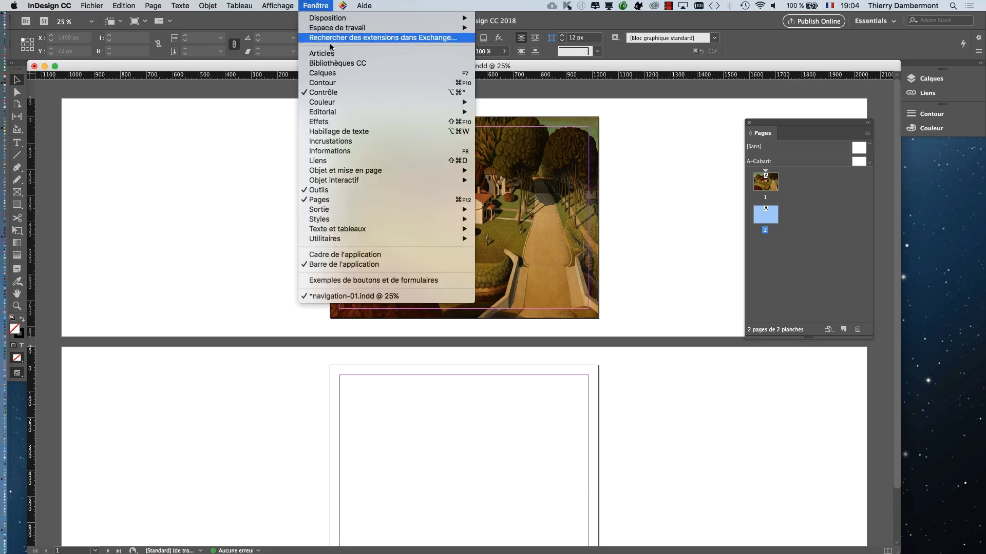
{"action": "left_click", "coordinate": [338, 75]}
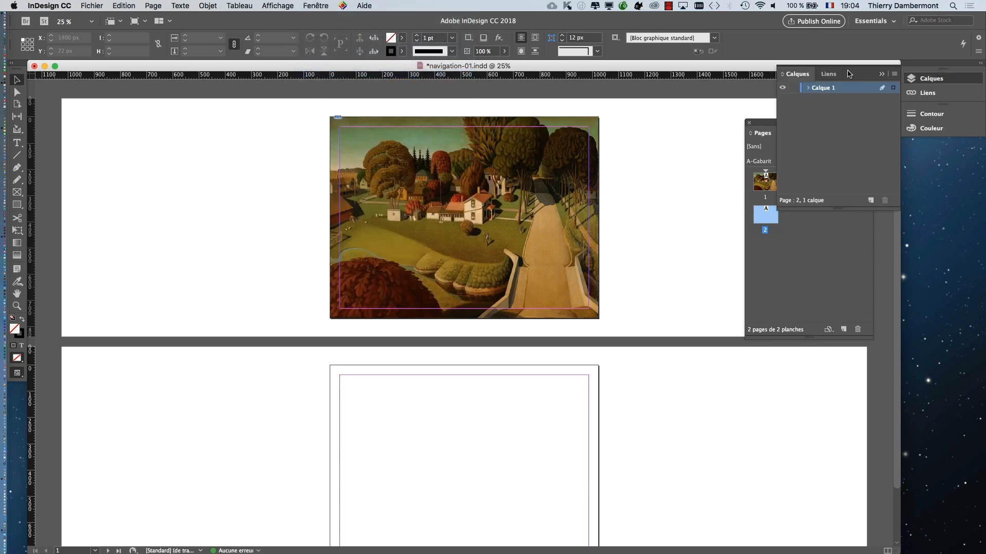
{"action": "left_click_drag", "start_coordinate": [800, 75], "coordinate": [123, 207]}
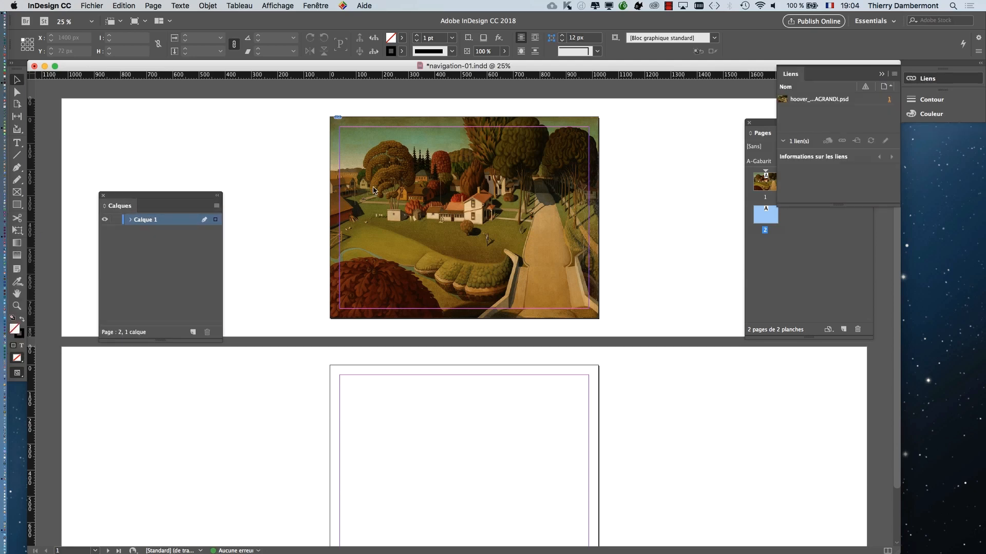
{"action": "left_click", "coordinate": [882, 73]}
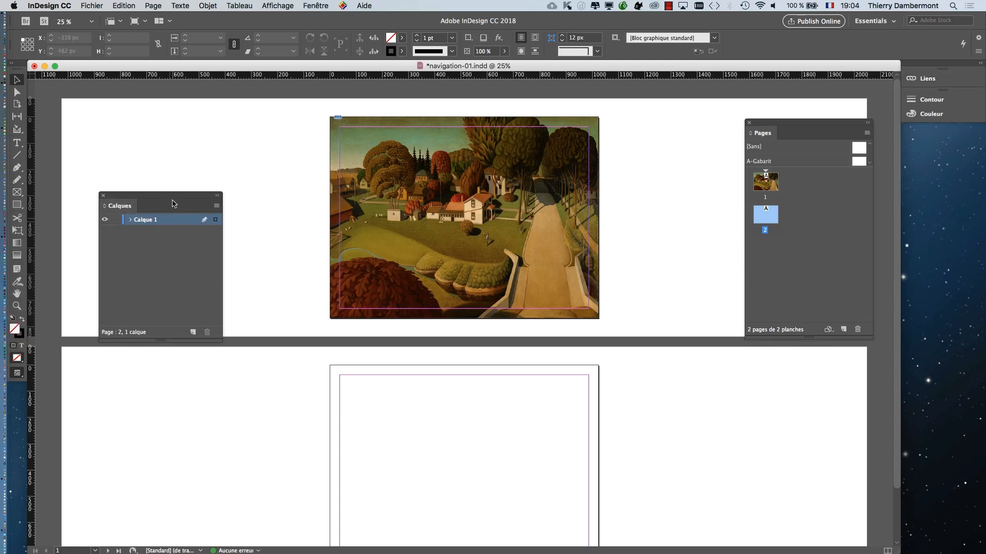
{"action": "left_click_drag", "start_coordinate": [180, 195], "coordinate": [211, 128]}
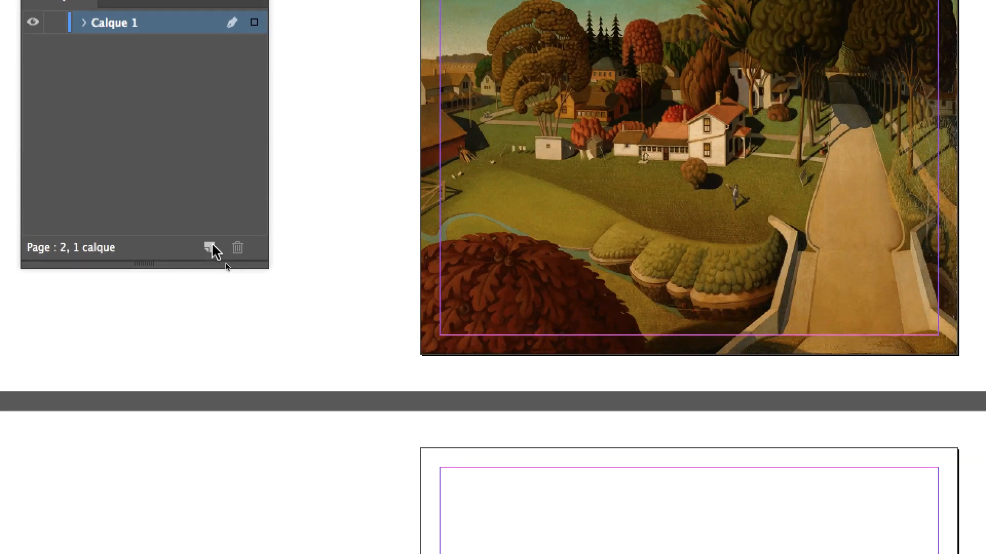
- Add a layer named interactif above Calque 1, keeping the Rouge colour, and lock Calque 1
{"action": "left_click", "coordinate": [212, 250]}
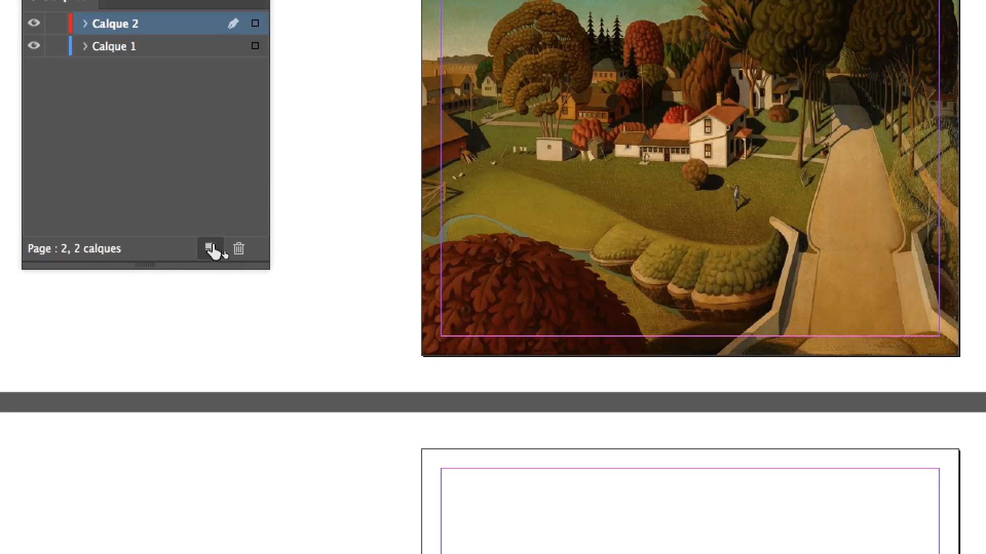
{"action": "double_click", "coordinate": [115, 24]}
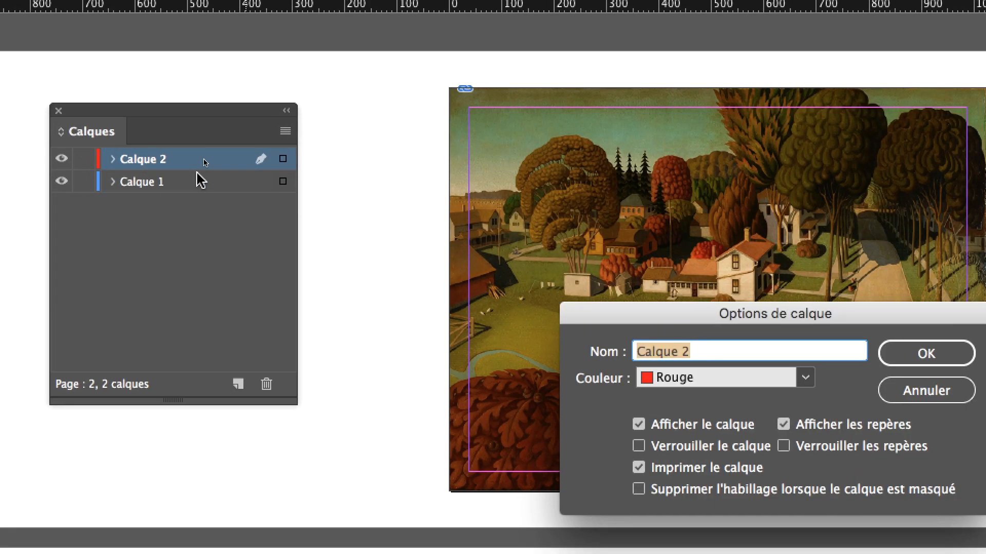
{"action": "type", "text": "intercatif"}
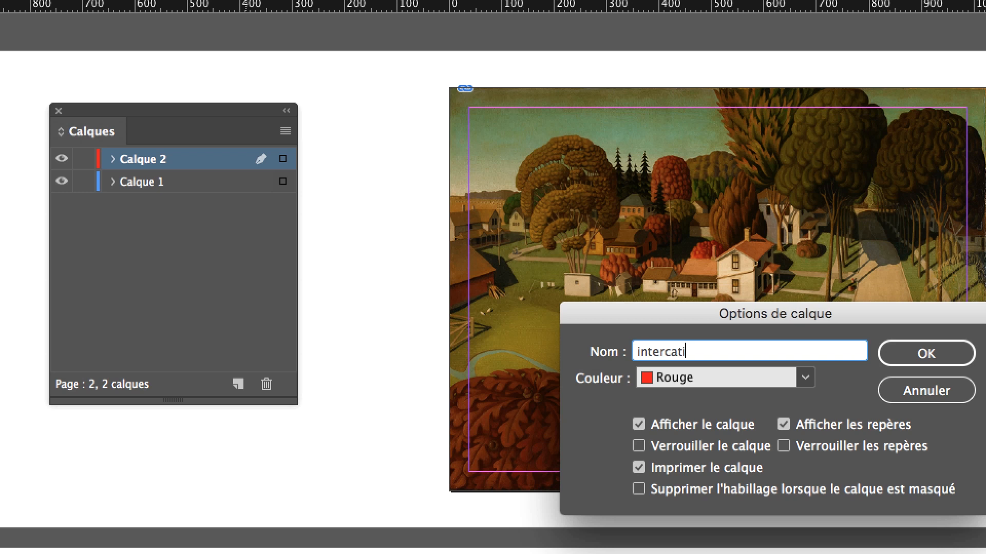
{"action": "key", "text": "BackSpace"}
{"action": "key", "text": "BackSpace"}
{"action": "key", "text": "BackSpace"}
{"action": "key", "text": "BackSpace"}
{"action": "key", "text": "BackSpace"}
{"action": "type", "text": "actif"}
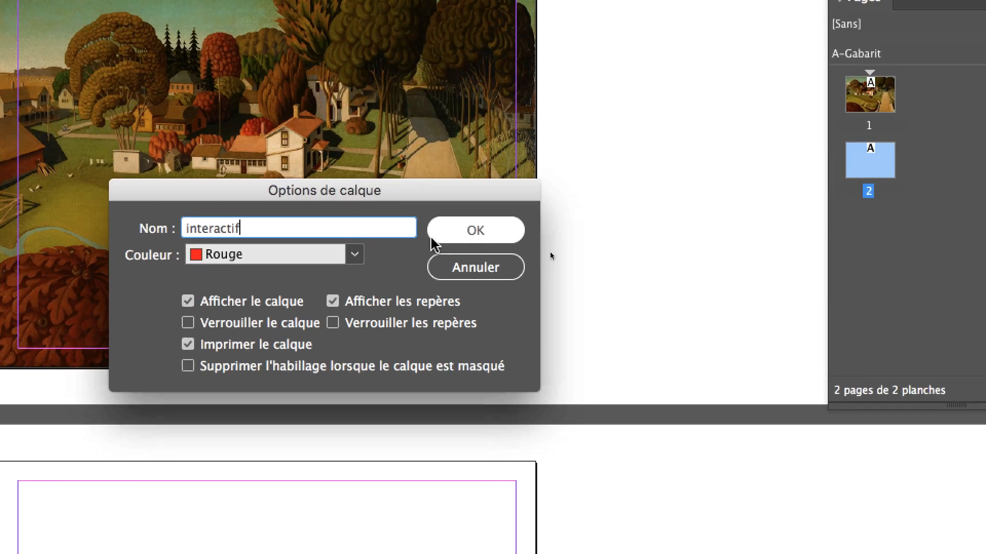
{"action": "left_click", "coordinate": [678, 296]}
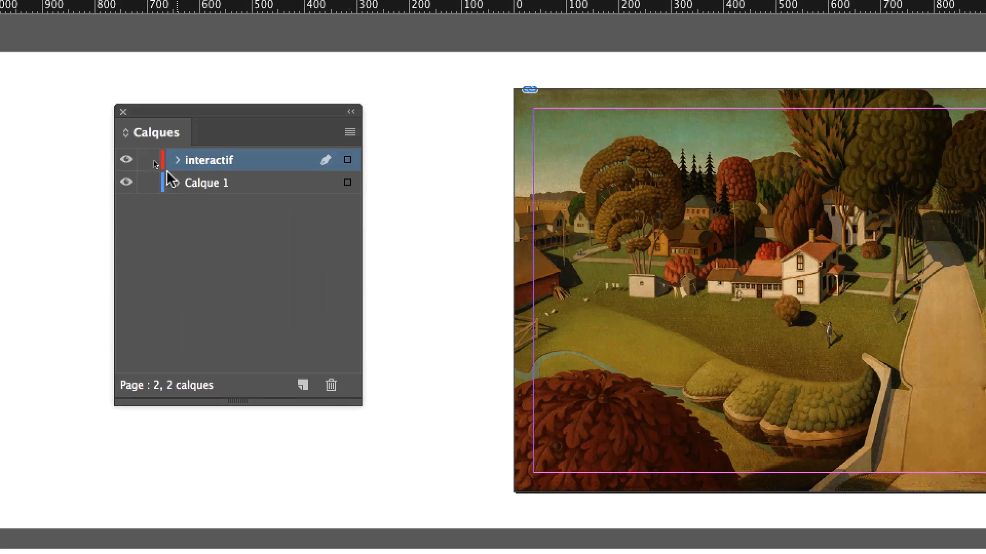
{"action": "left_click", "coordinate": [80, 146]}
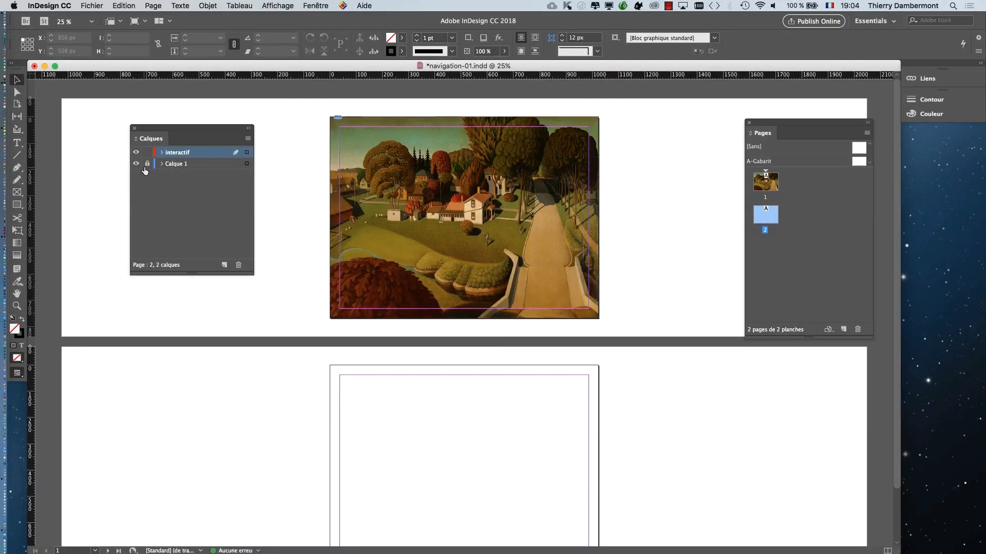
- Make page 1 the active page, fitted to the window, and open the library of sample buttons and forms
{"action": "double_click", "coordinate": [765, 182]}
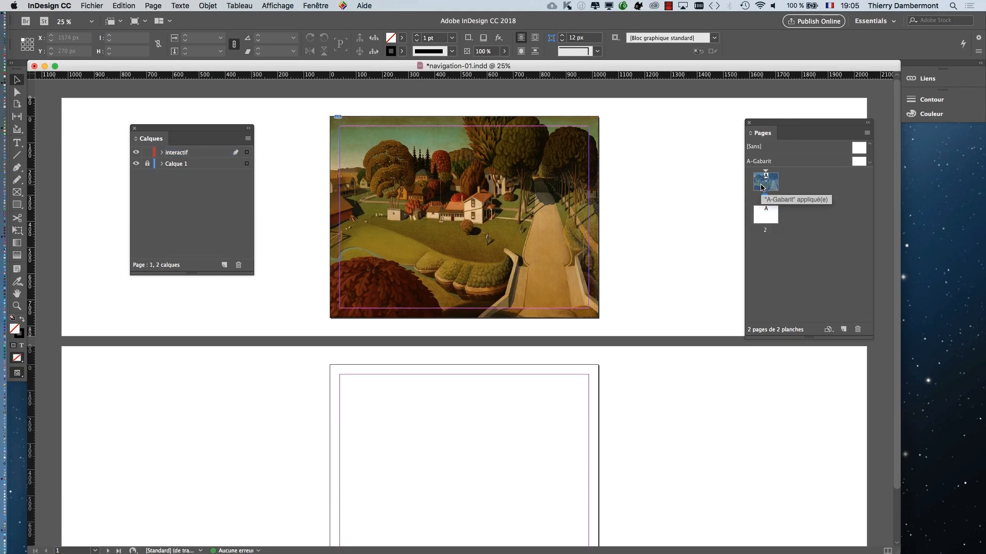
{"action": "key", "text": "super+equal"}
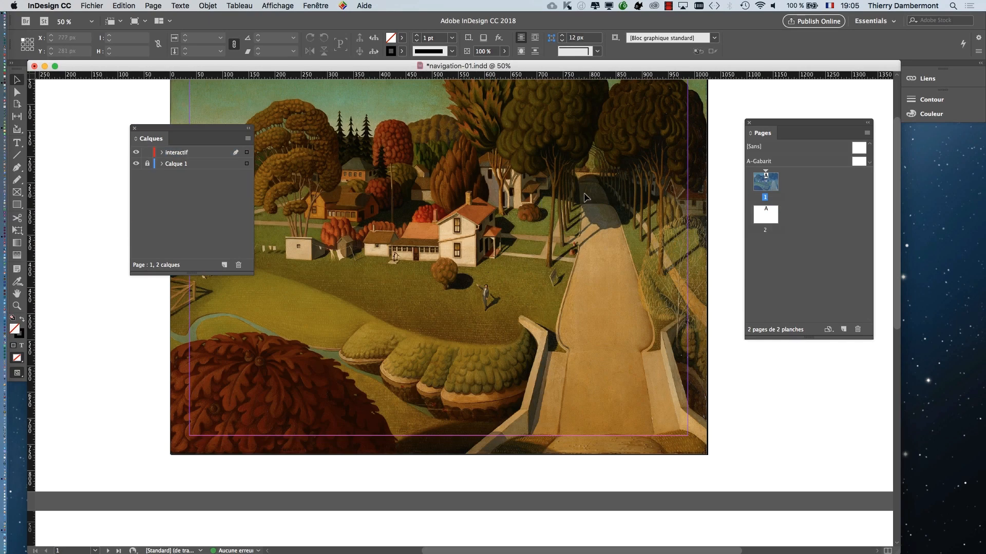
{"action": "scroll", "coordinate": [537, 202], "scroll_direction": "up", "scroll_amount": 3}
{"action": "key", "text": "super+0"}
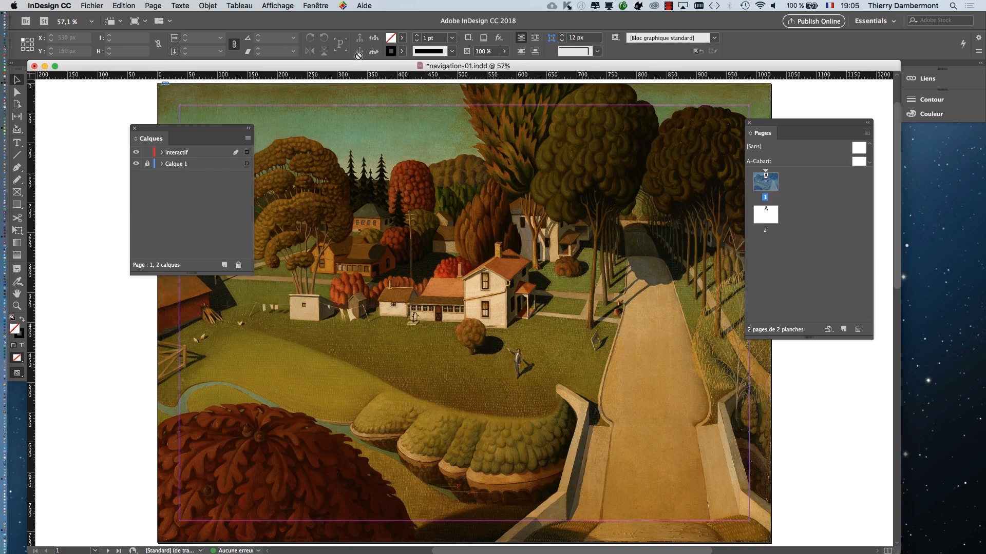
{"action": "left_click", "coordinate": [324, 5]}
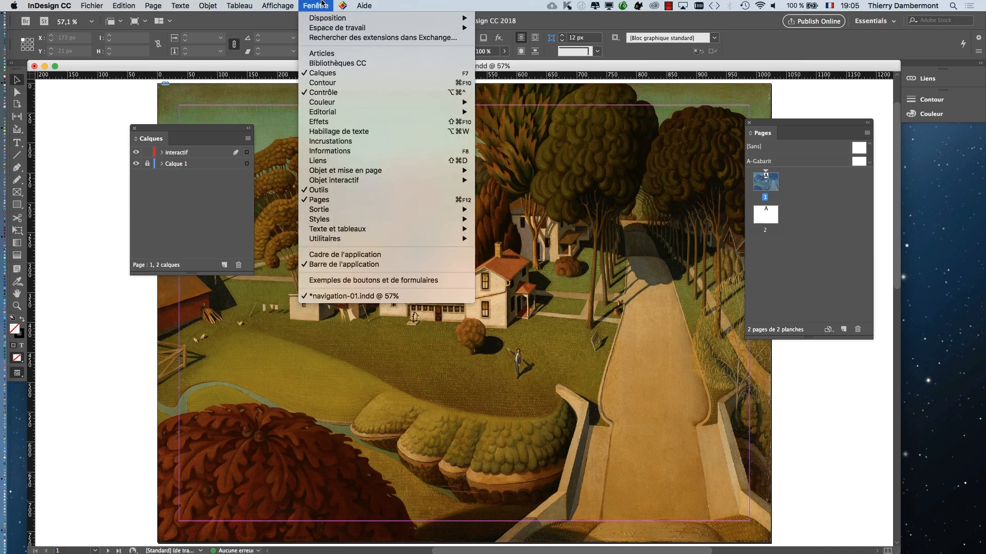
{"action": "left_click", "coordinate": [337, 280]}
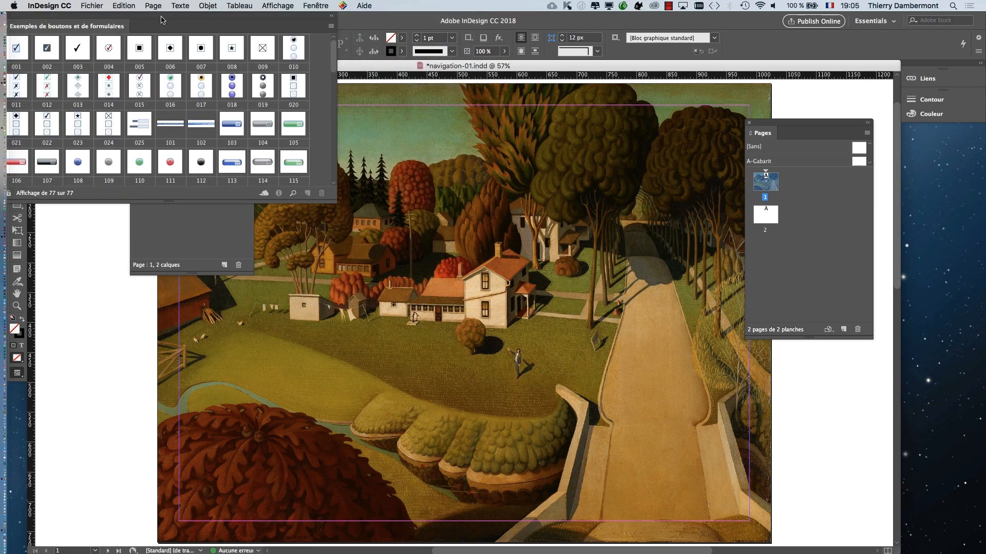
- Move the sample buttons and forms library over the painting and enlarge it to show more of the samples
{"action": "left_click_drag", "start_coordinate": [108, 27], "coordinate": [628, 275]}
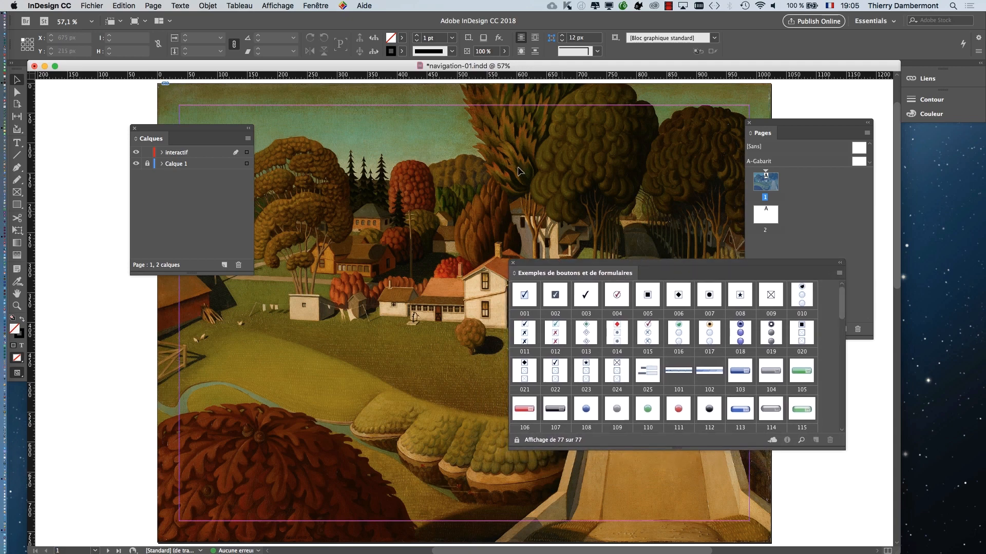
{"action": "left_click", "coordinate": [321, 7]}
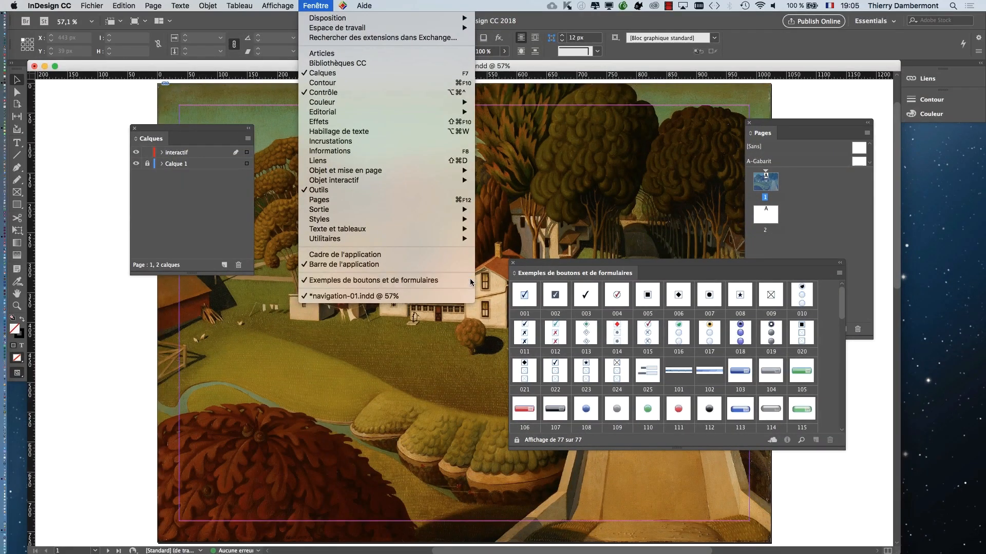
{"action": "left_click", "coordinate": [896, 242]}
{"action": "left_click_drag", "start_coordinate": [579, 269], "coordinate": [595, 174]}
{"action": "left_click_drag", "start_coordinate": [860, 353], "coordinate": [820, 530]}
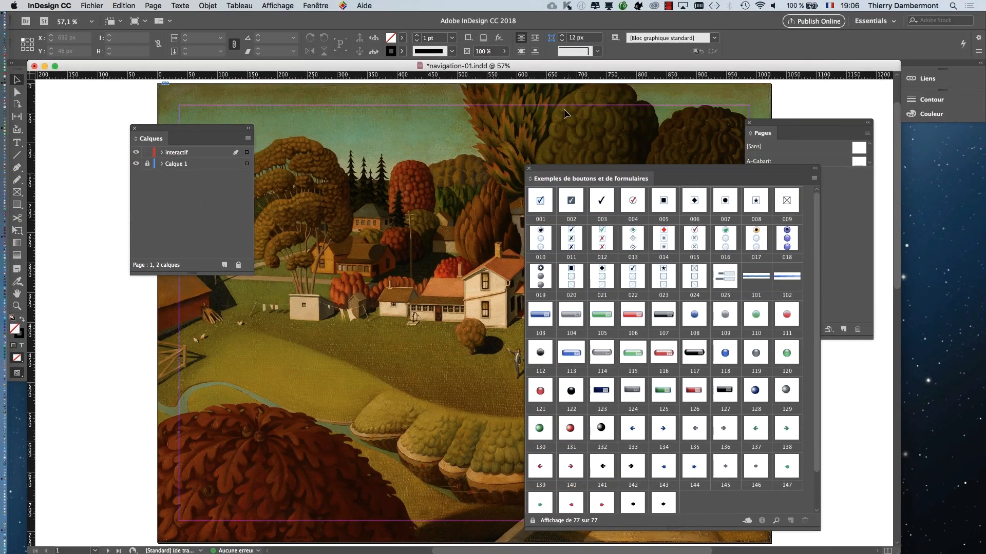
- Close the library of sample buttons and forms and shift the Calques panel off most of the painting
{"action": "left_click", "coordinate": [529, 169]}
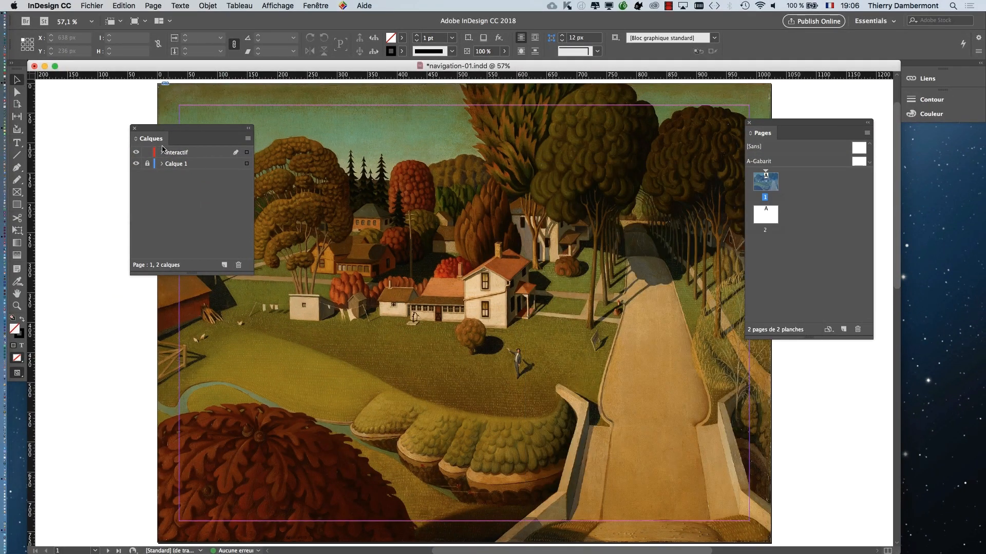
{"action": "left_click_drag", "start_coordinate": [199, 131], "coordinate": [143, 128]}
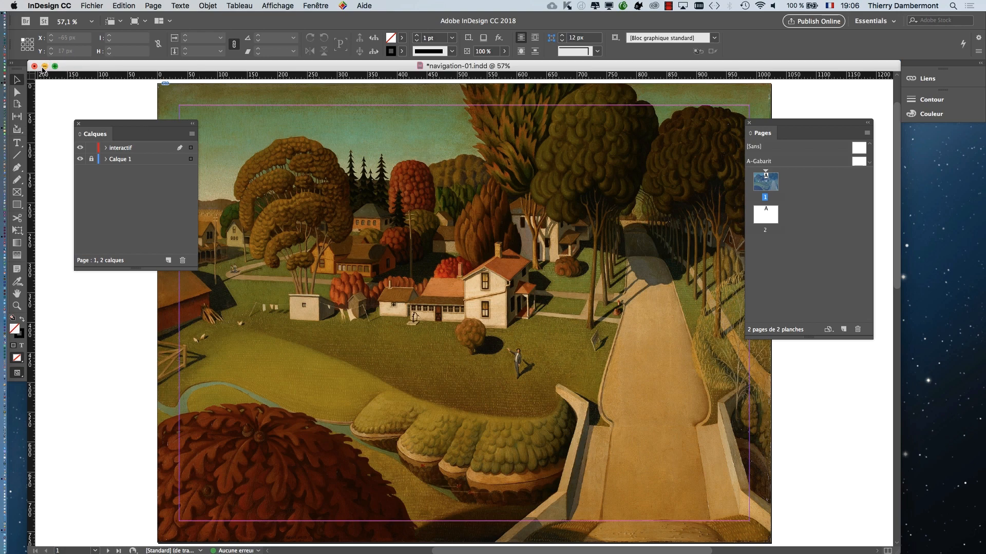
- Detach the toolbox as a floating two-column panel beside the Calques panel, moving Calques aside to make room
{"action": "left_click_drag", "start_coordinate": [22, 69], "coordinate": [242, 118]}
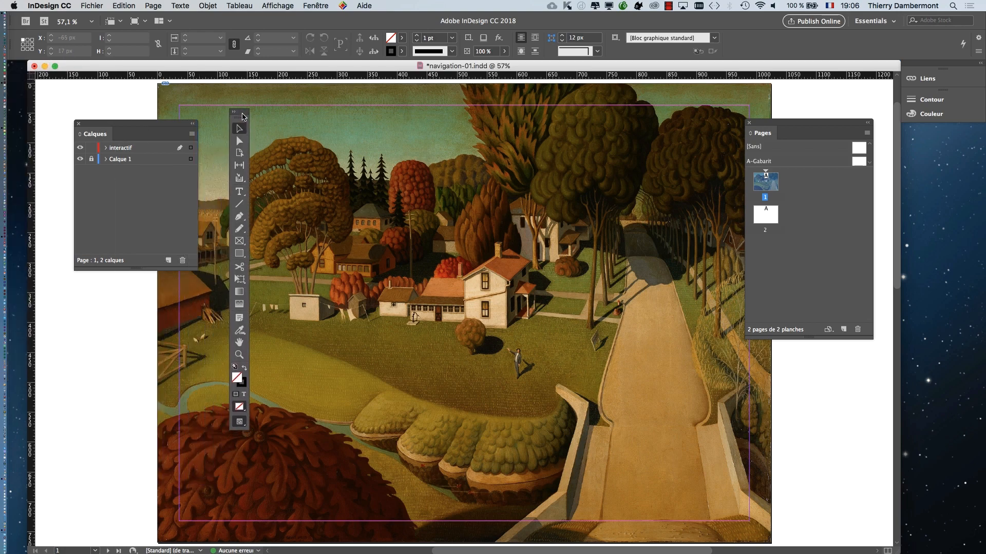
{"action": "left_click_drag", "start_coordinate": [159, 128], "coordinate": [131, 104]}
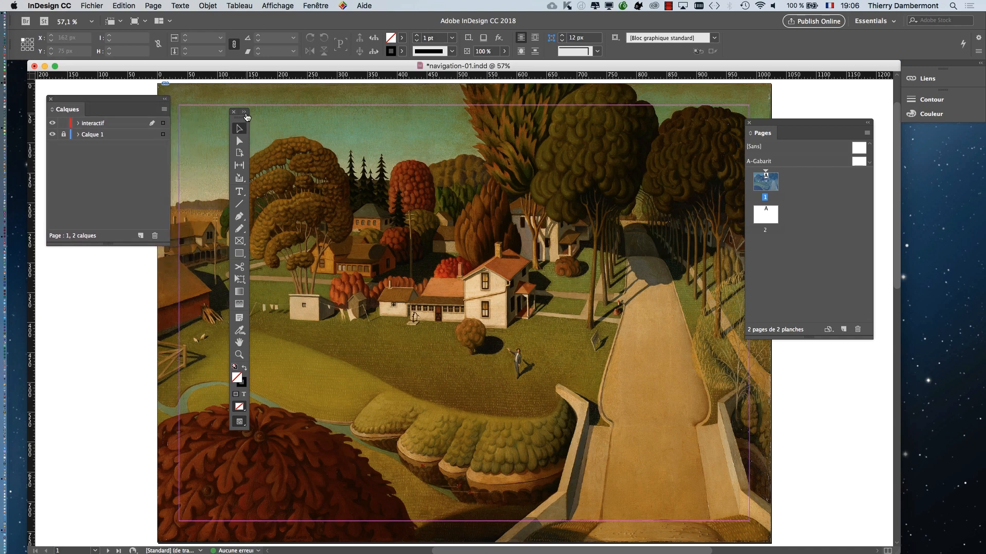
{"action": "left_click", "coordinate": [245, 112]}
{"action": "left_click", "coordinate": [231, 116]}
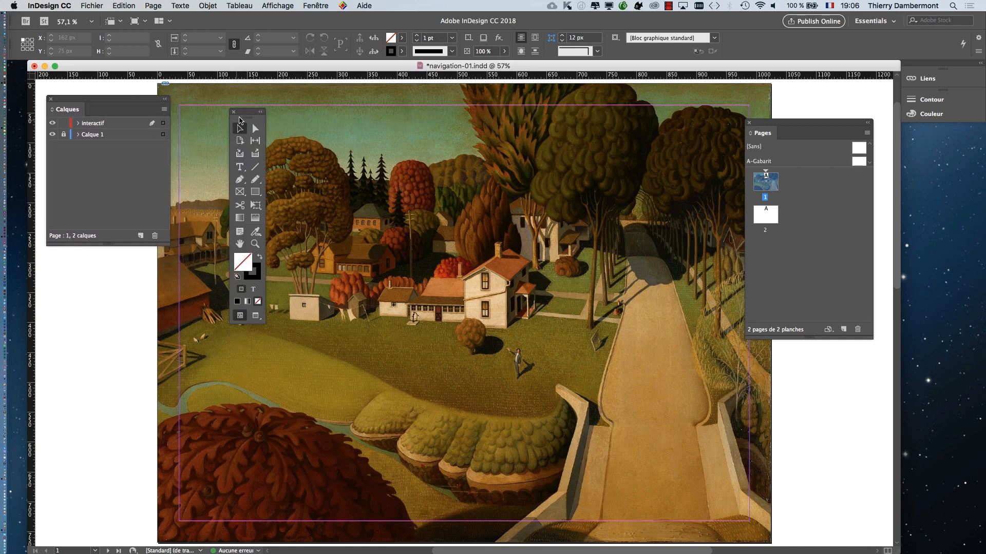
{"action": "left_click_drag", "start_coordinate": [248, 116], "coordinate": [211, 158]}
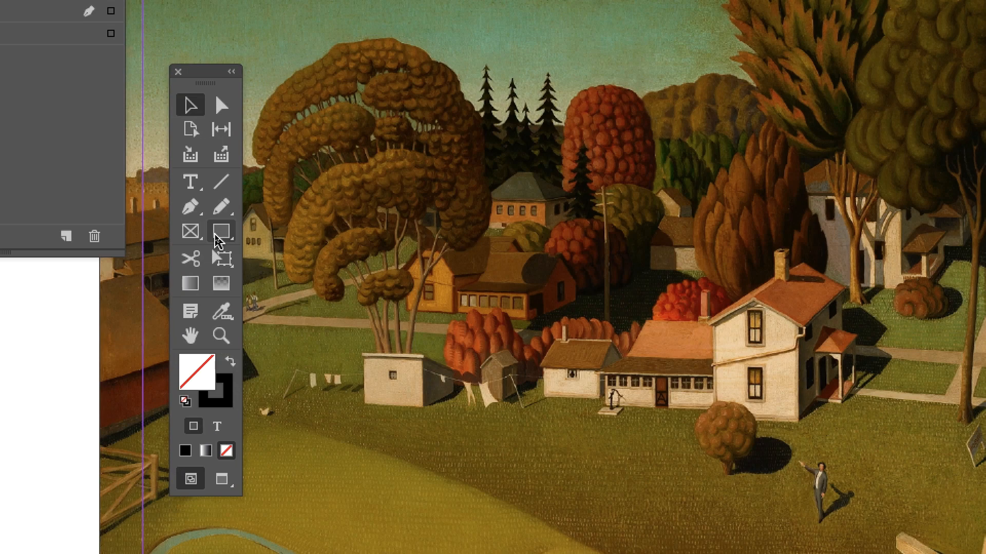
- Sketch a rectangle about 247 x 52 px over the lower part of the painting, across the foot of the road
{"action": "left_click", "coordinate": [218, 236]}
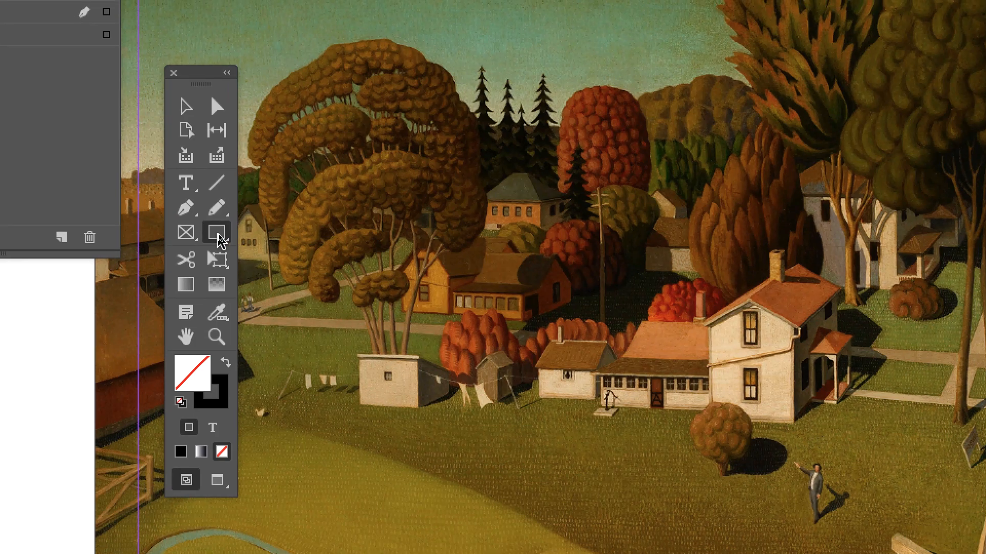
{"action": "right_click", "coordinate": [217, 236]}
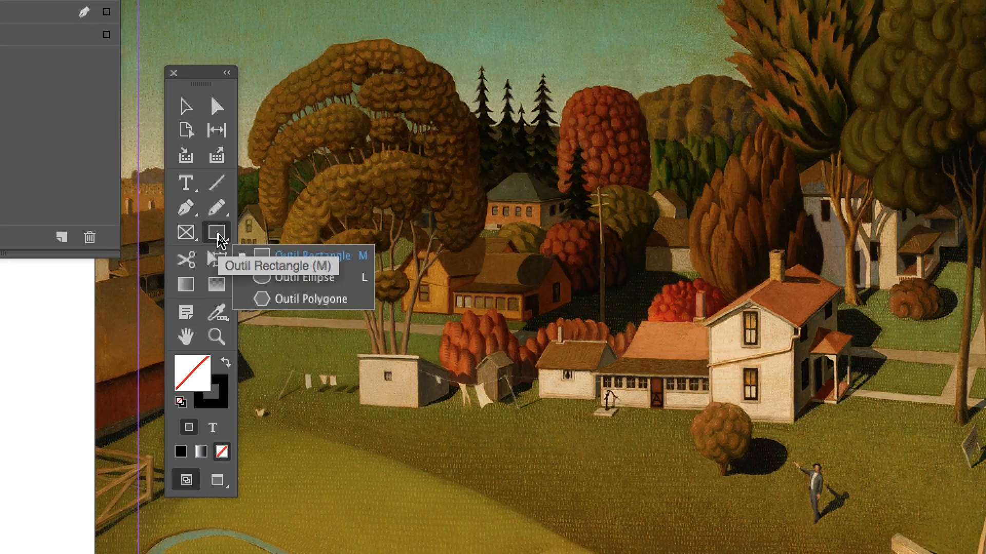
{"action": "left_click", "coordinate": [218, 237]}
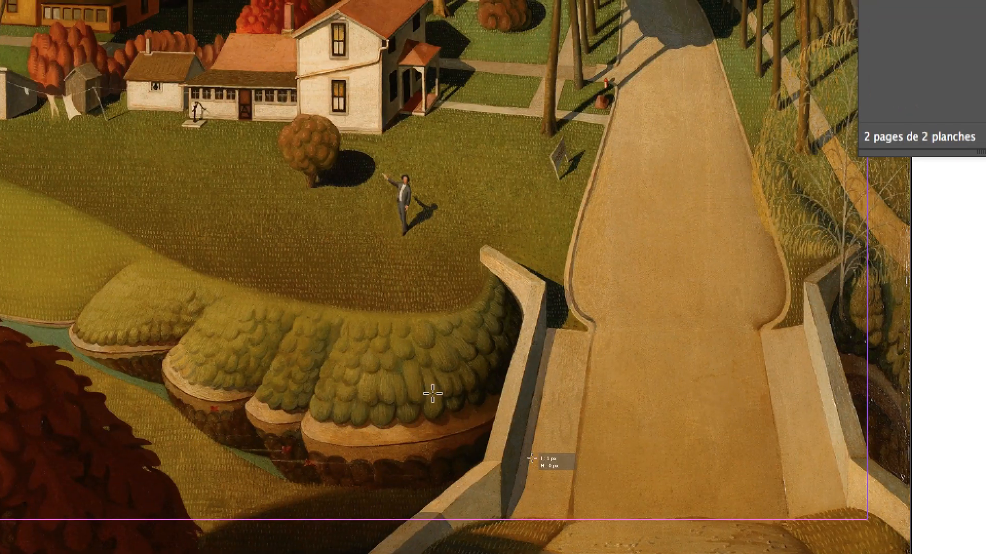
{"action": "left_click_drag", "start_coordinate": [538, 362], "coordinate": [834, 424]}
{"action": "left_click_drag", "start_coordinate": [534, 424], "coordinate": [535, 424]}
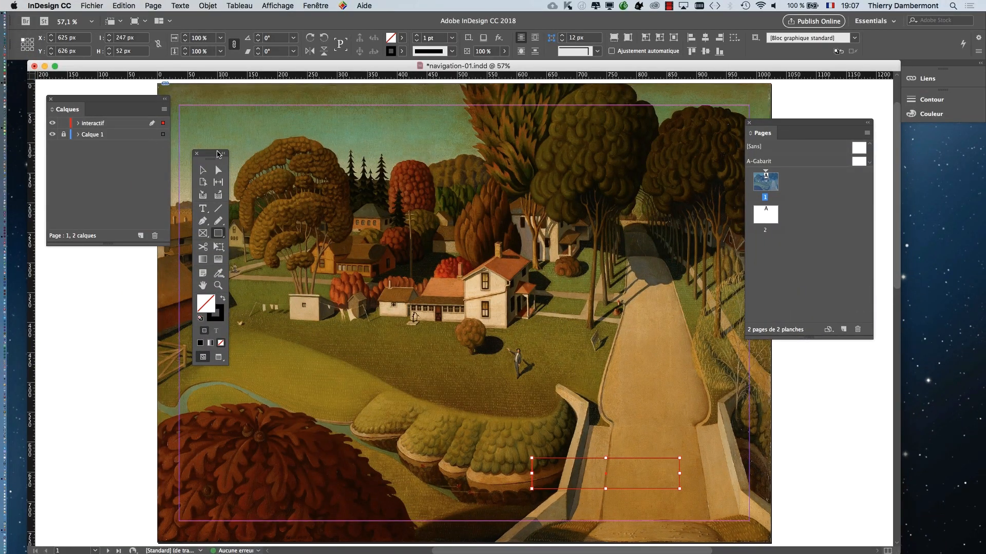
- Remove the rectangle's stroke and park the toolbox on the pasteboard below the Calques panel
{"action": "left_click_drag", "start_coordinate": [216, 154], "coordinate": [118, 285]}
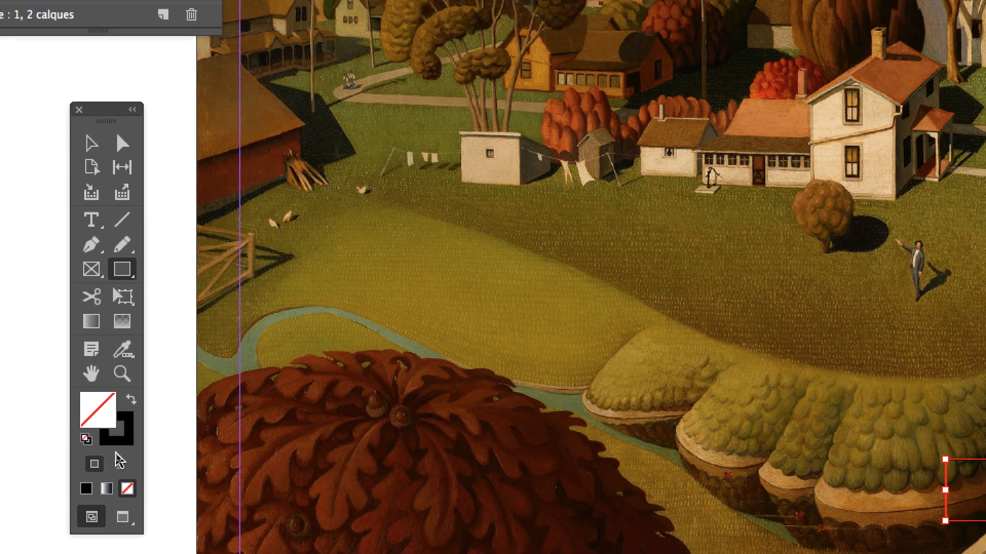
{"action": "left_click", "coordinate": [120, 469]}
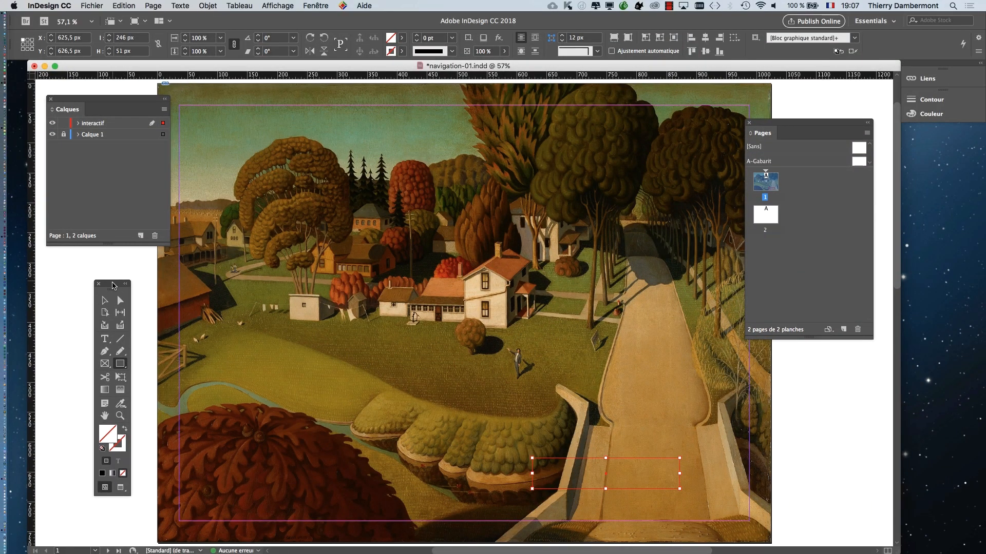
{"action": "left_click_drag", "start_coordinate": [113, 283], "coordinate": [242, 110]}
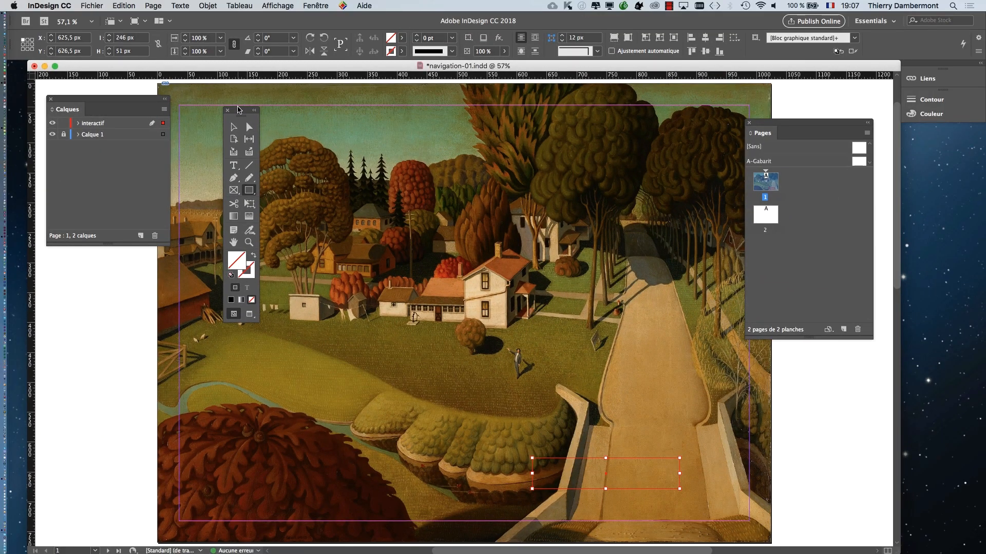
{"action": "left_click_drag", "start_coordinate": [238, 109], "coordinate": [80, 278]}
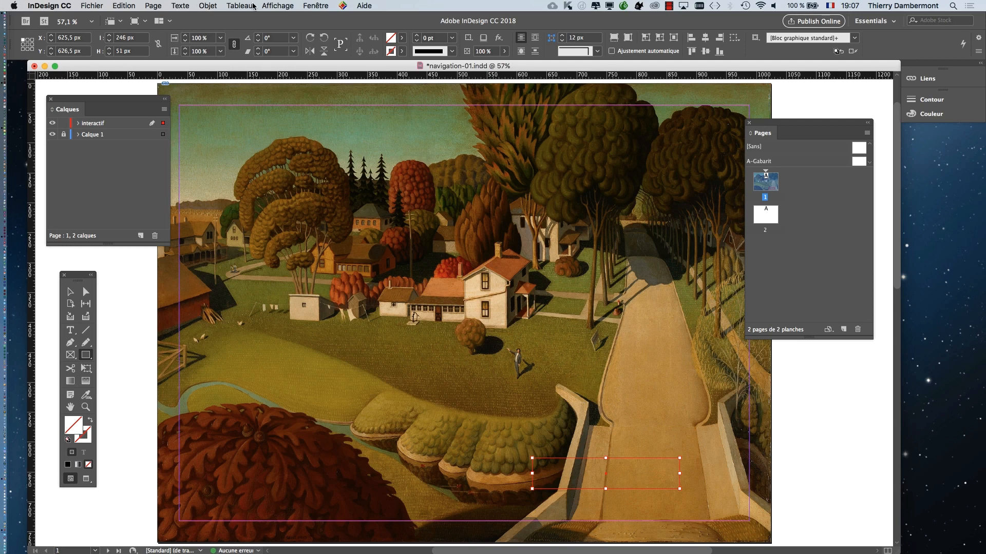
- Display the Nuancier panel, float it over the painting near the toolbox and enlarge it to show more swatches
{"action": "left_click", "coordinate": [316, 5]}
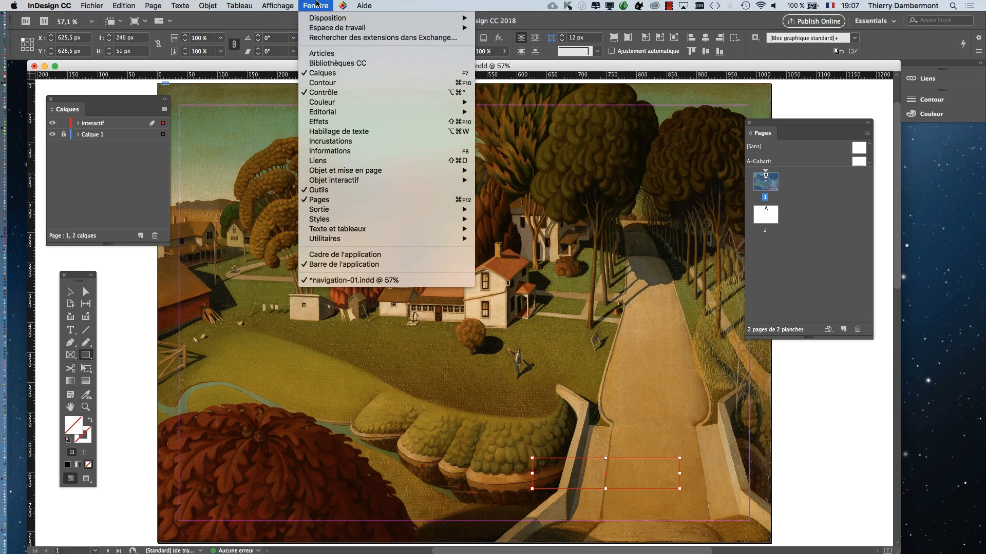
{"action": "mouse_move", "coordinate": [390, 230]}
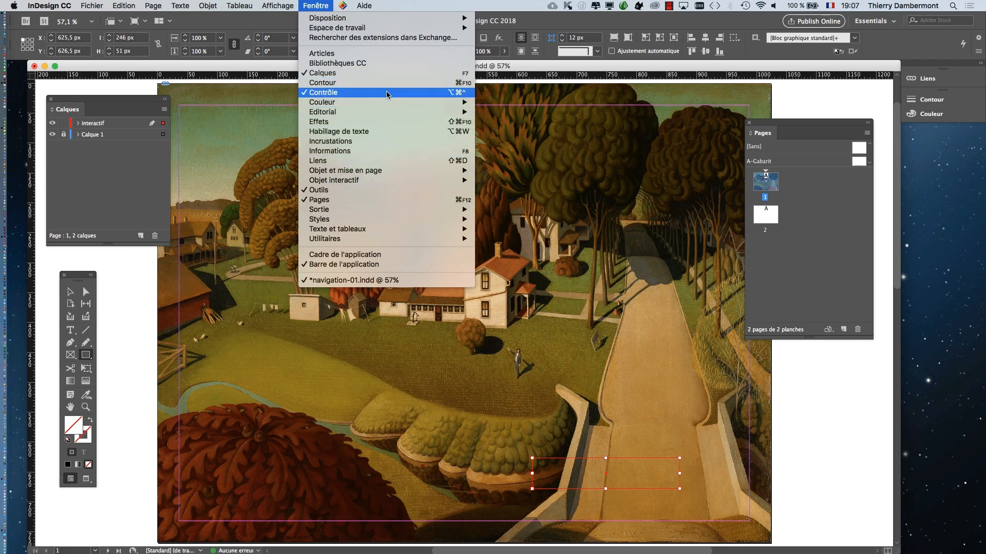
{"action": "mouse_move", "coordinate": [387, 104]}
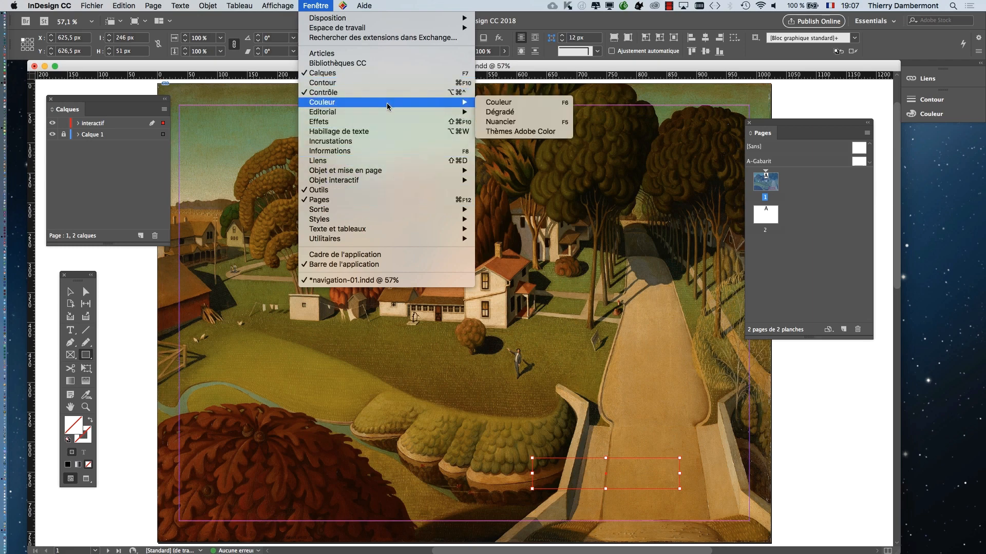
{"action": "left_click", "coordinate": [529, 122]}
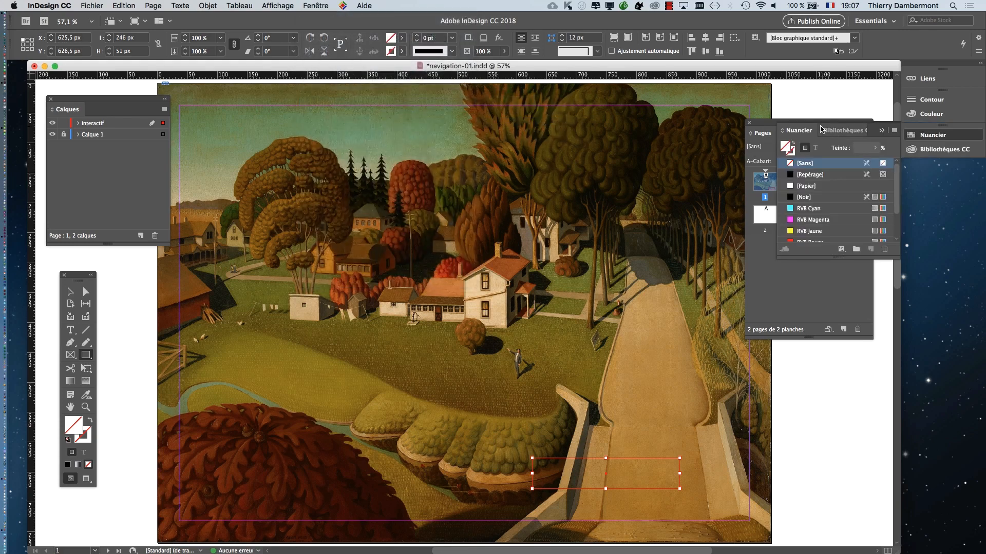
{"action": "left_click_drag", "start_coordinate": [797, 130], "coordinate": [496, 216]}
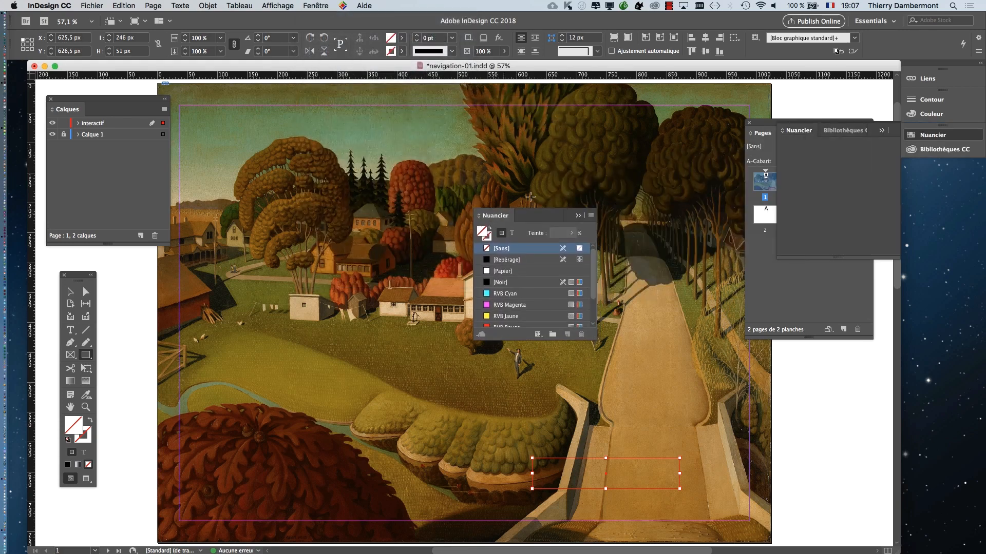
{"action": "left_click", "coordinate": [883, 131]}
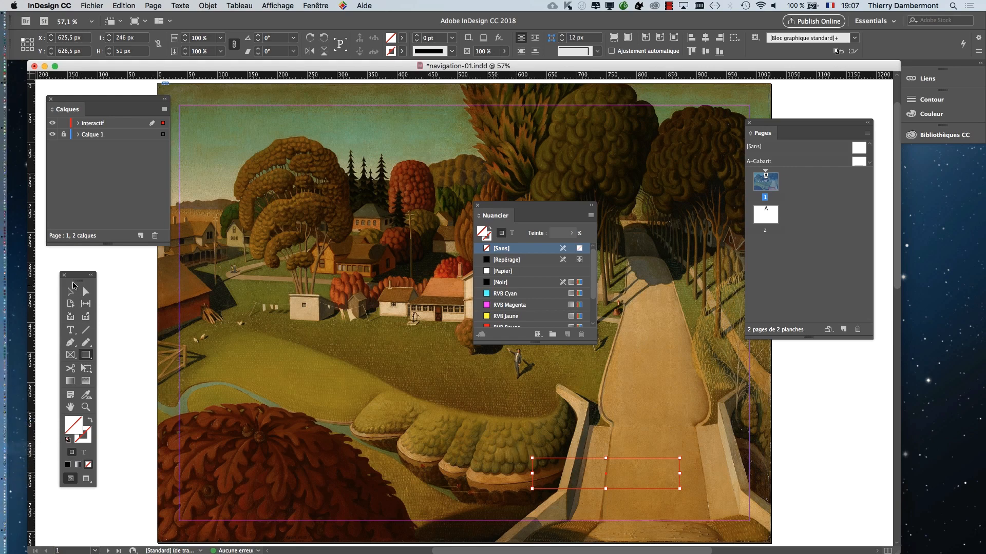
{"action": "left_click_drag", "start_coordinate": [83, 269], "coordinate": [710, 284]}
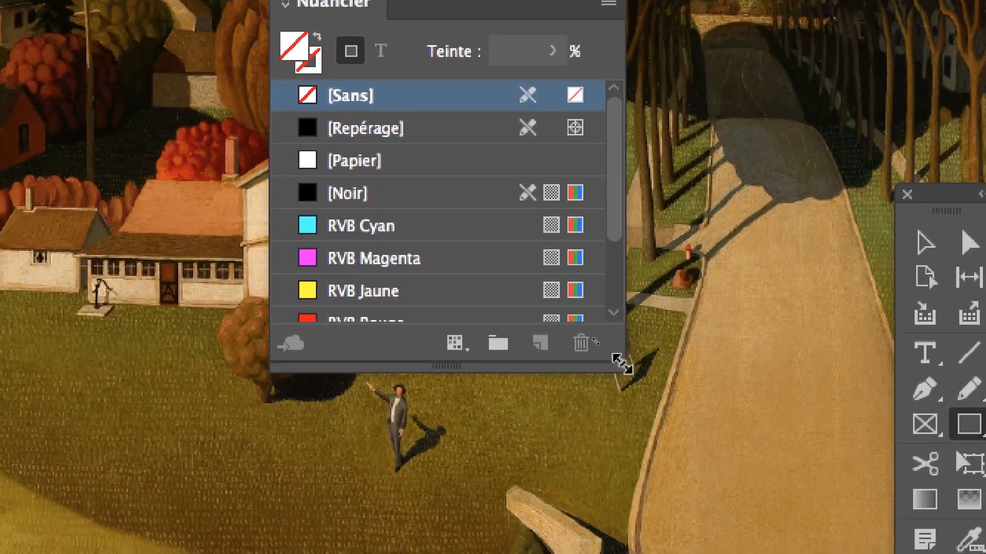
{"action": "left_click_drag", "start_coordinate": [623, 391], "coordinate": [621, 475]}
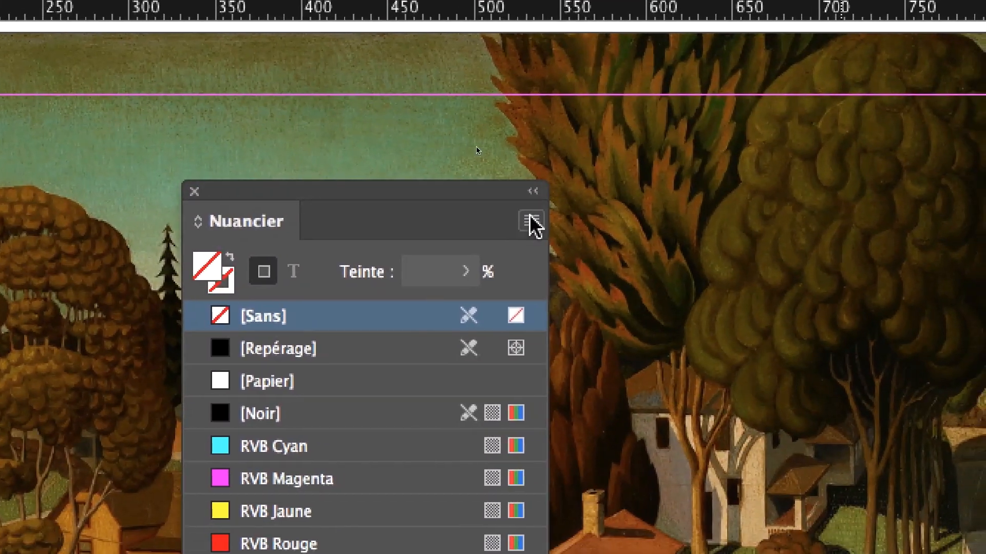
- Fill the rectangle with a new RVB swatch of type Quadrichromie, R=174 V=95 B=193, named by its colour value
{"action": "left_click", "coordinate": [642, 294]}
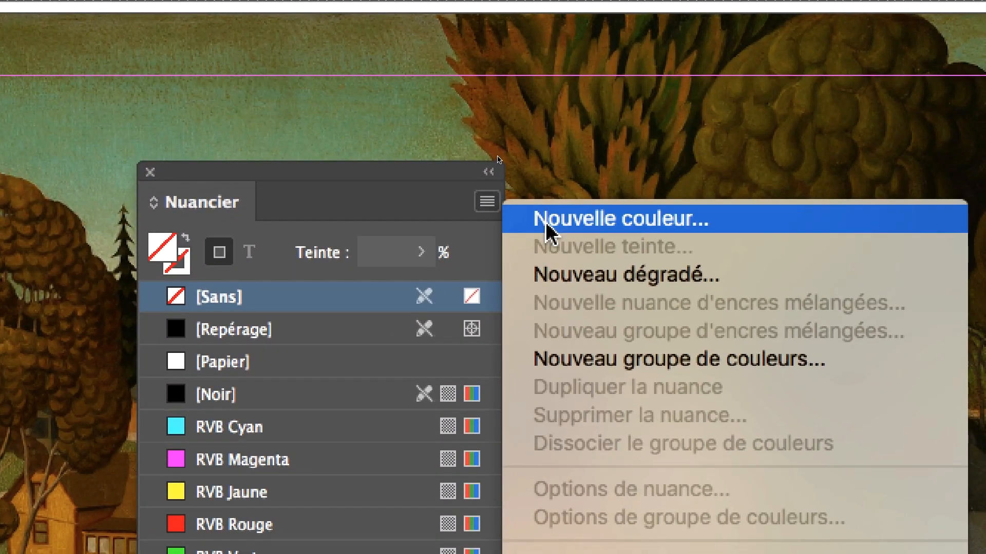
{"action": "left_click", "coordinate": [548, 231]}
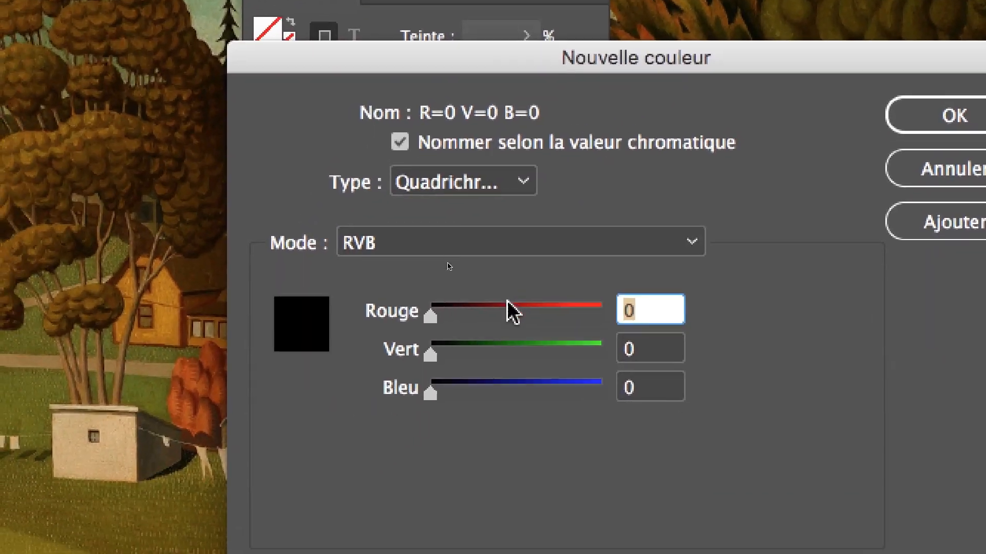
{"action": "left_click", "coordinate": [544, 306]}
{"action": "left_click", "coordinate": [487, 344]}
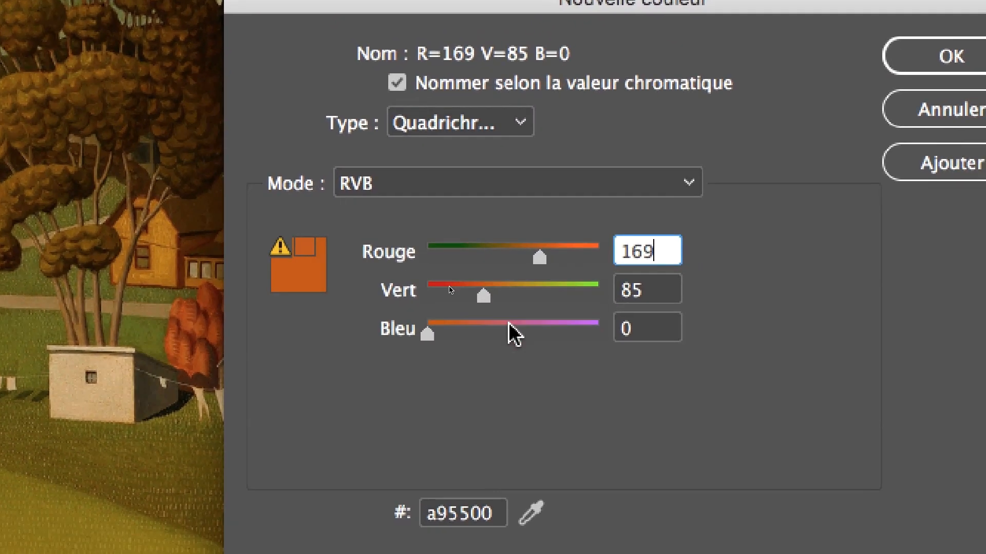
{"action": "left_click", "coordinate": [554, 326]}
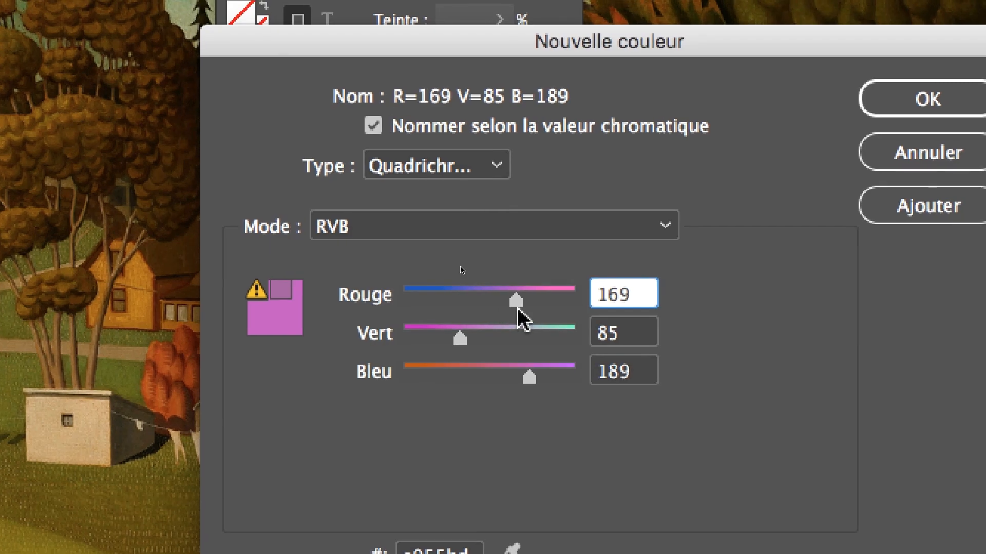
{"action": "mouse_move", "coordinate": [529, 301]}
{"action": "left_mouse_down"}
{"action": "mouse_move", "coordinate": [506, 303]}
{"action": "mouse_move", "coordinate": [570, 308]}
{"action": "mouse_move", "coordinate": [494, 308]}
{"action": "mouse_move", "coordinate": [520, 307]}
{"action": "left_mouse_up"}
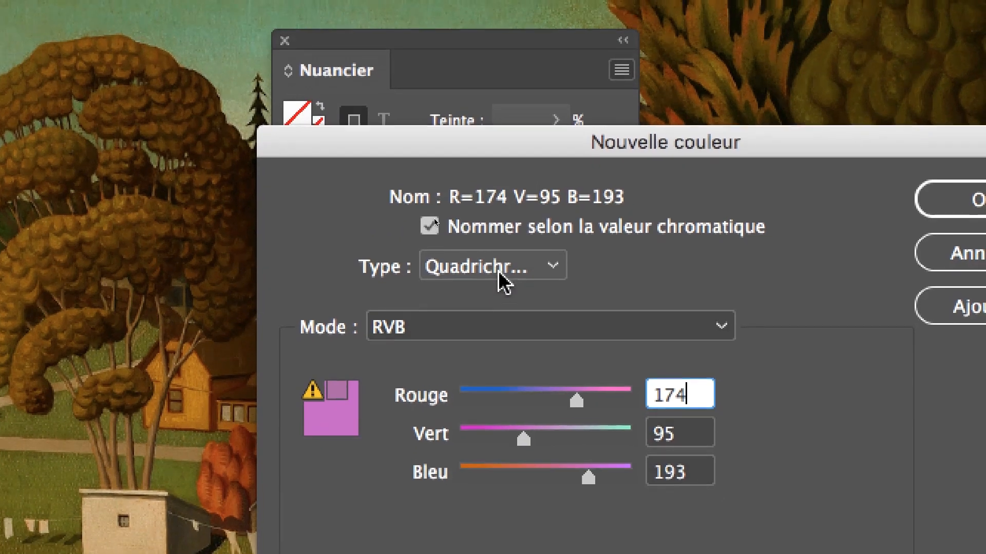
{"action": "left_click", "coordinate": [444, 172]}
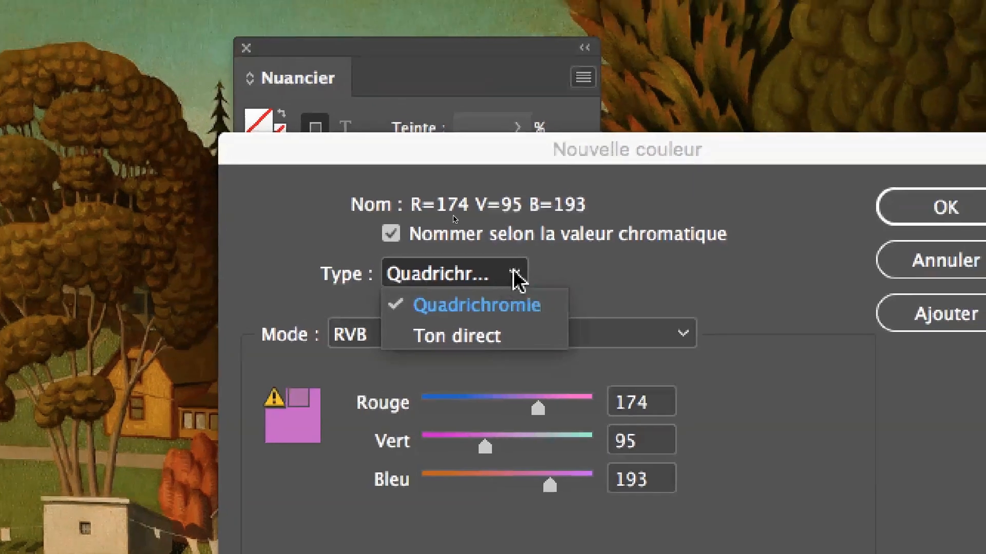
{"action": "left_click", "coordinate": [595, 240]}
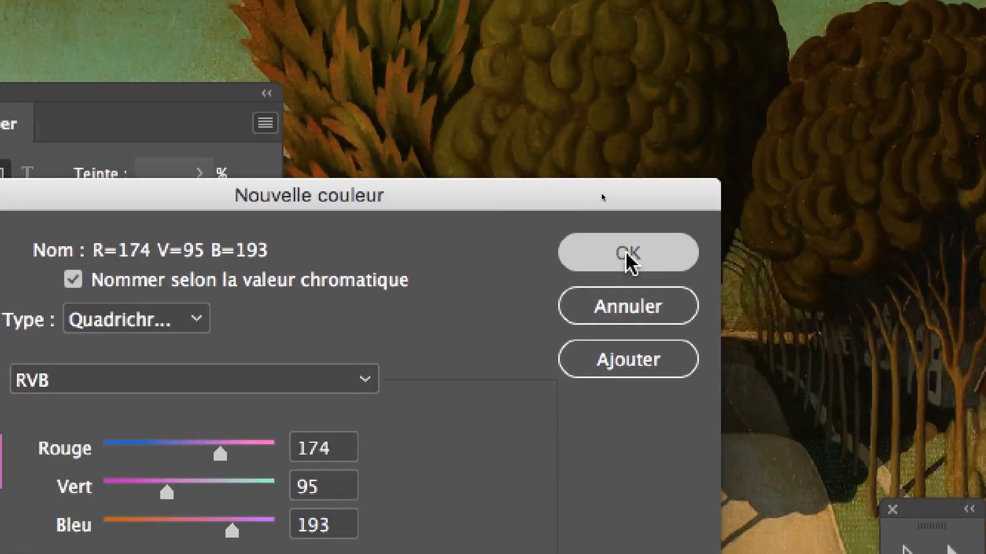
{"action": "left_click", "coordinate": [950, 117]}
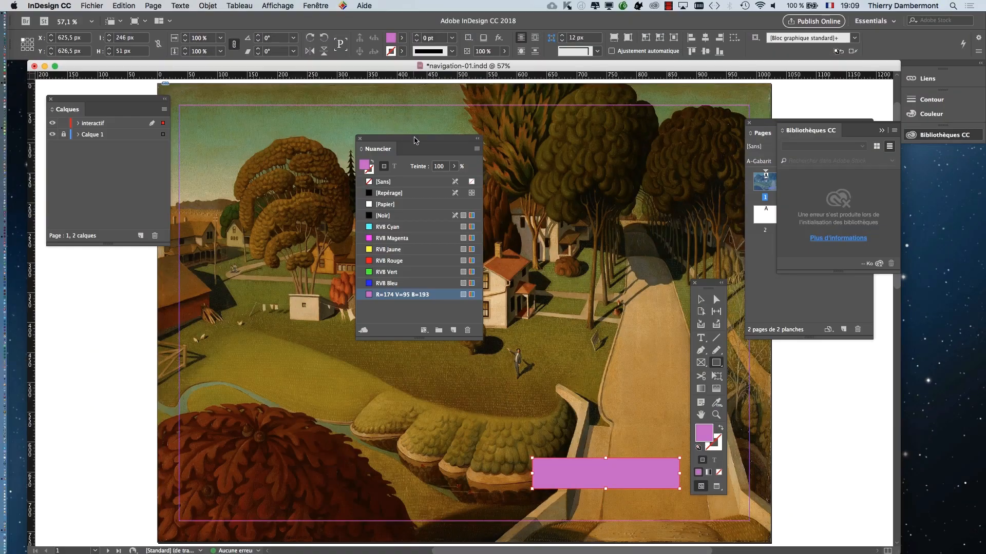
- Move the Nuancier panel below the Calques panel and bring the Pages panel in front of Bibliothèques CC
{"action": "left_click_drag", "start_coordinate": [415, 139], "coordinate": [158, 266]}
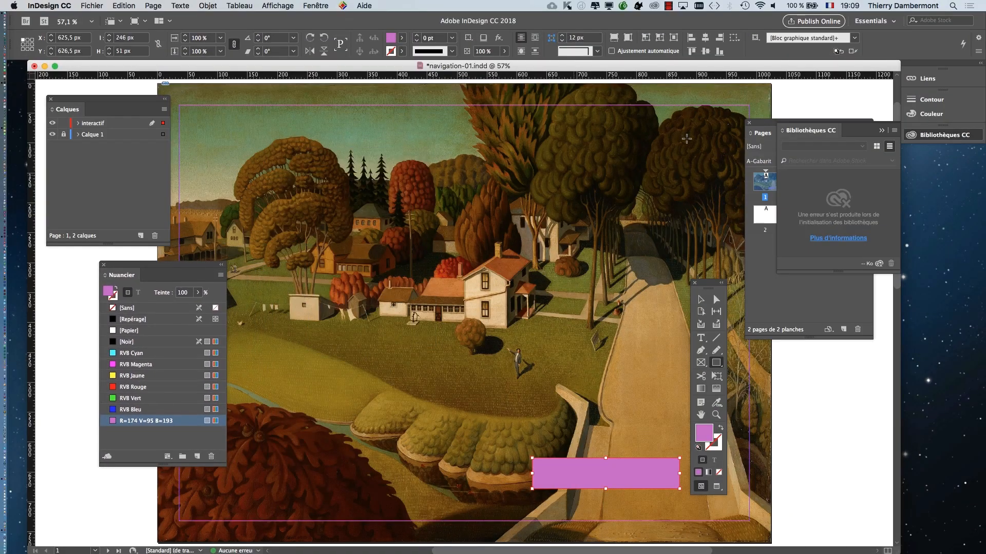
{"action": "left_click", "coordinate": [763, 126]}
- Turn the violet rectangle into a text frame and enter the text "Hoover, son histoire …"
{"action": "key", "text": "super+equal"}
{"action": "key", "text": "super+equal"}
{"action": "key", "text": "super+equal"}
{"action": "key", "text": "super+equal"}
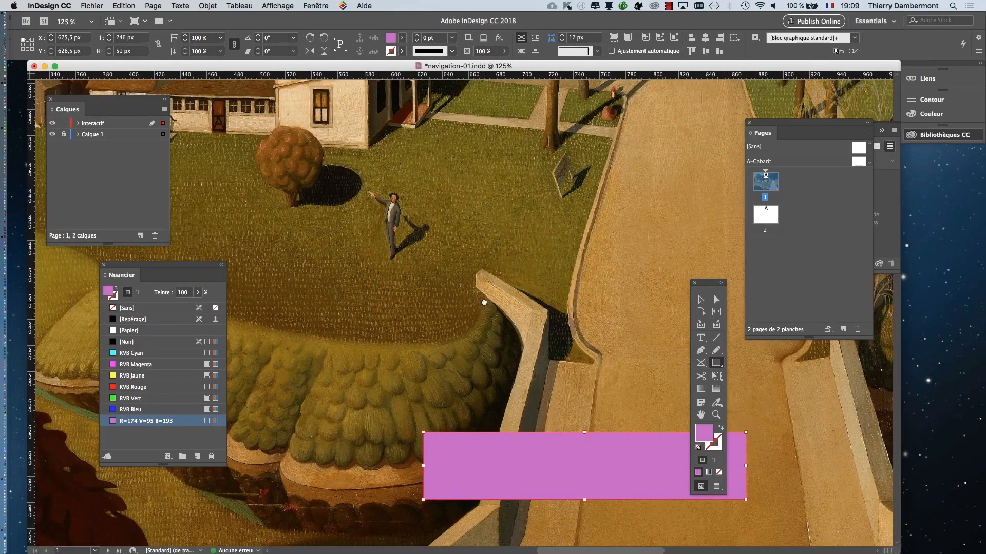
{"action": "left_click_drag", "start_coordinate": [484, 303], "coordinate": [385, 115]}
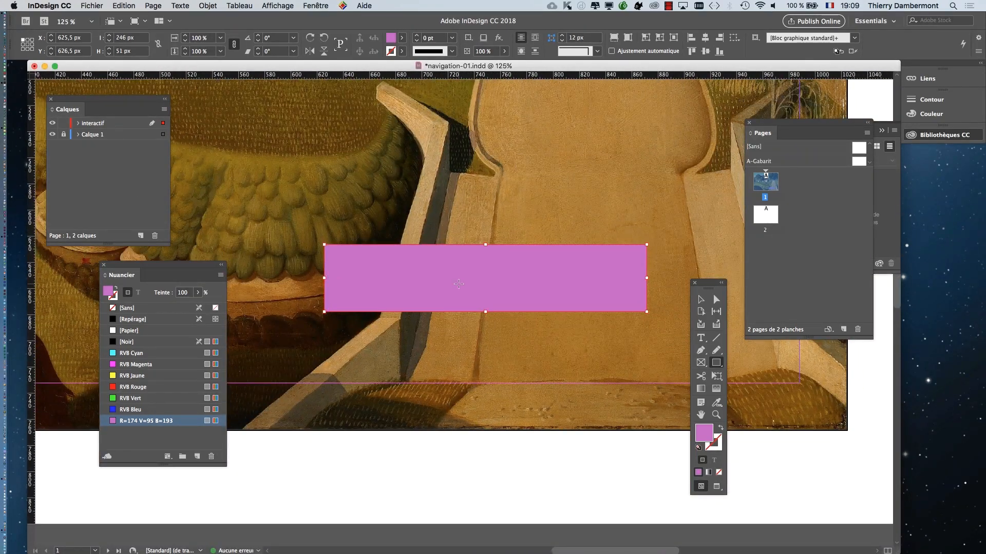
{"action": "key", "text": "super+equal"}
{"action": "key", "text": "super+equal"}
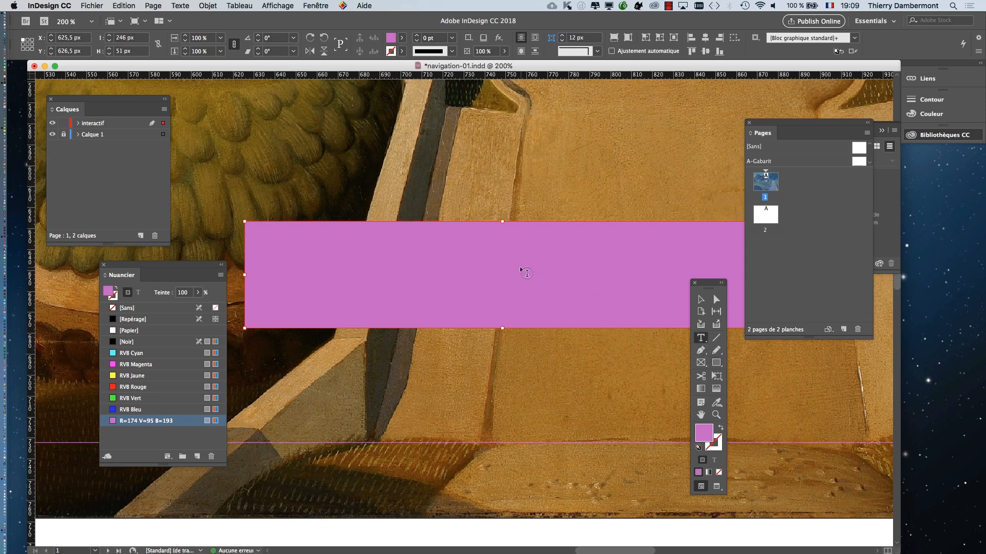
{"action": "left_click", "coordinate": [518, 273]}
{"action": "left_click", "coordinate": [512, 267]}
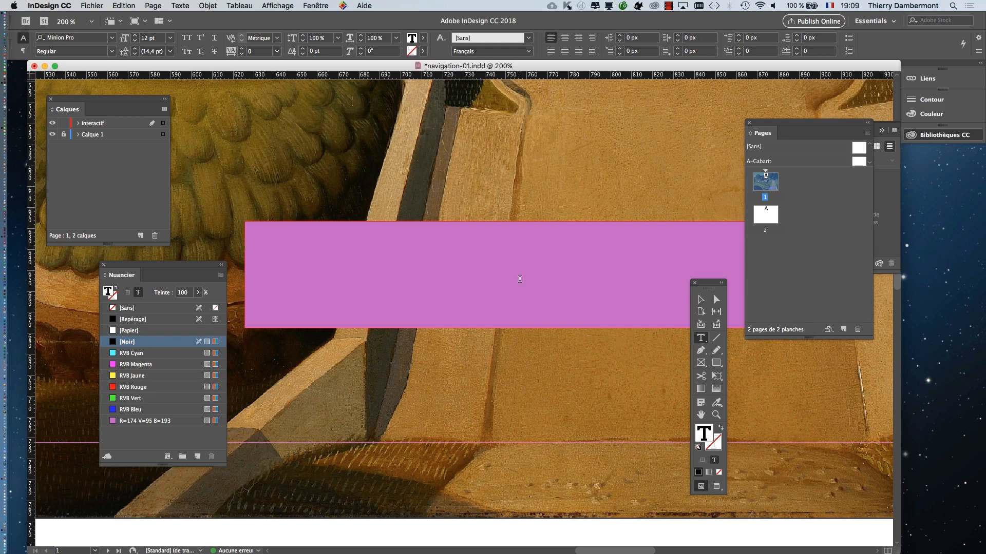
{"action": "type", "text": "Hoover"}
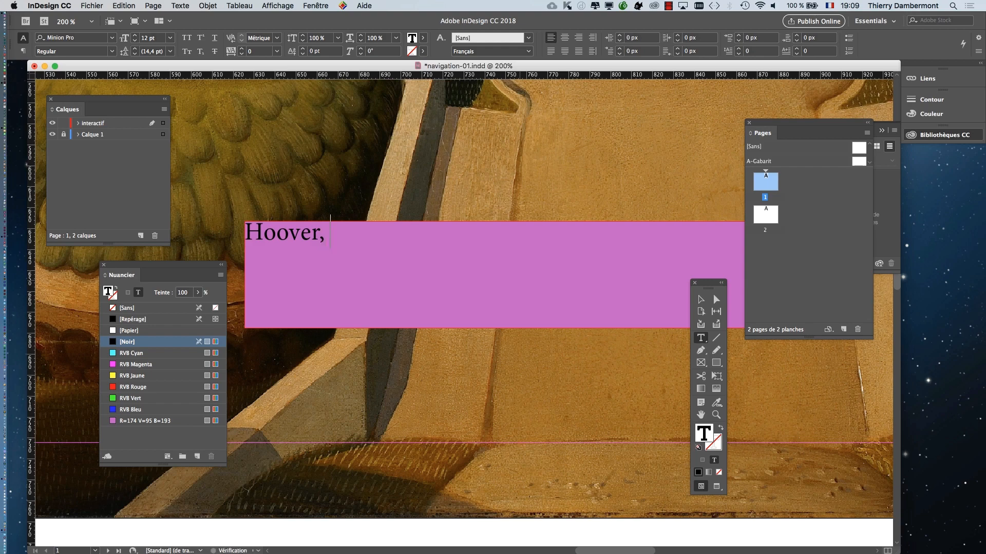
{"action": "type", "text": ", son histoire …"}
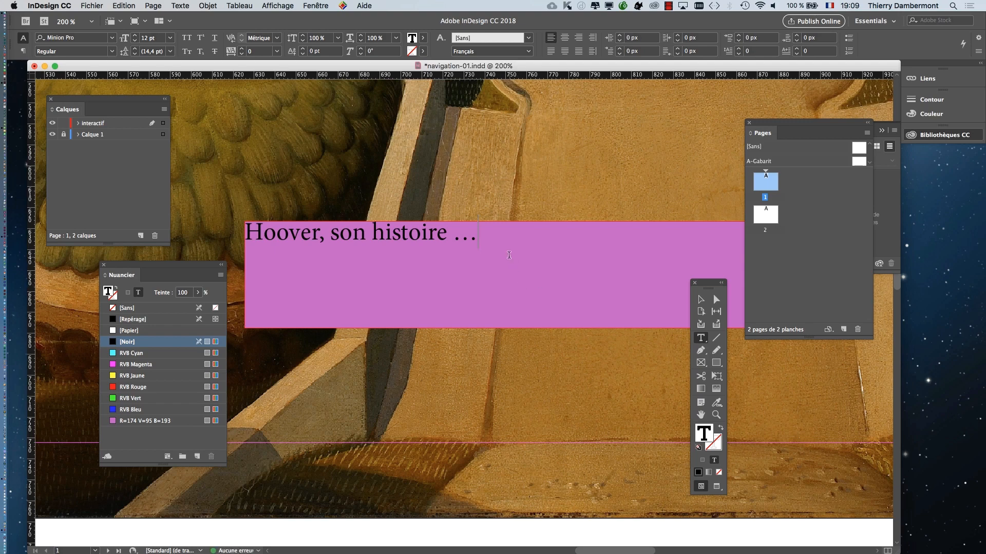
{"action": "left_click_drag", "start_coordinate": [508, 255], "coordinate": [359, 203]}
{"action": "left_click", "coordinate": [395, 281]}
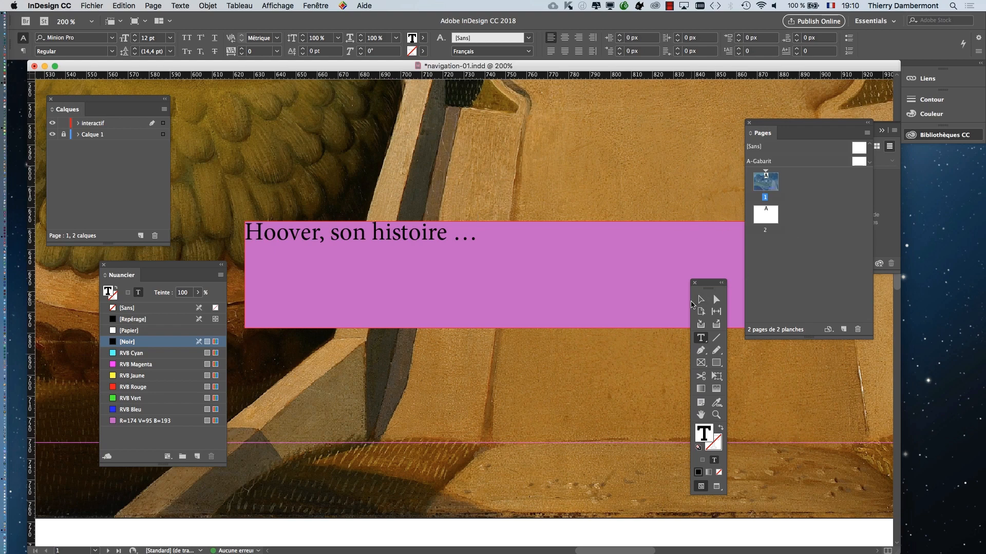
- Select the violet text frame and centre its paragraph horizontally
{"action": "left_click", "coordinate": [699, 299]}
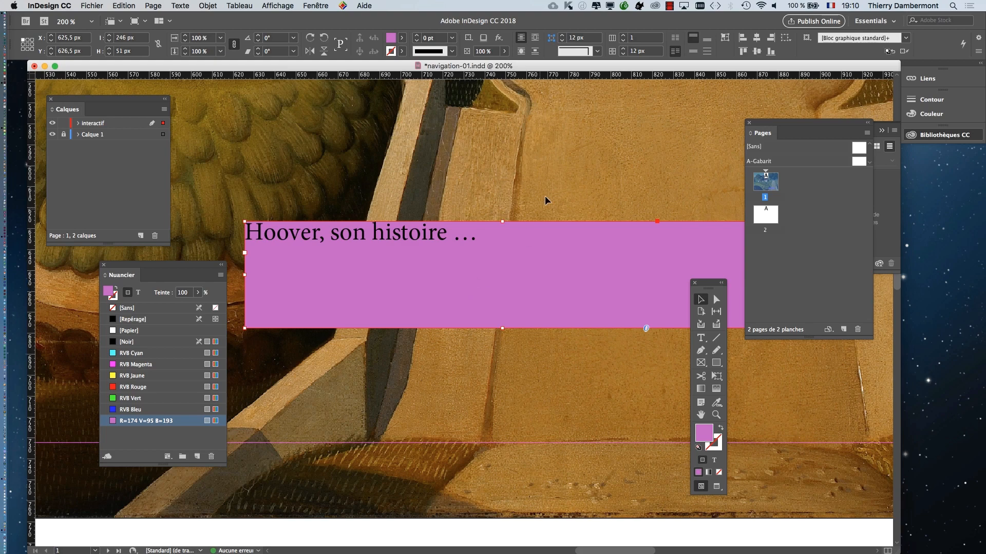
{"action": "left_click", "coordinate": [177, 5]}
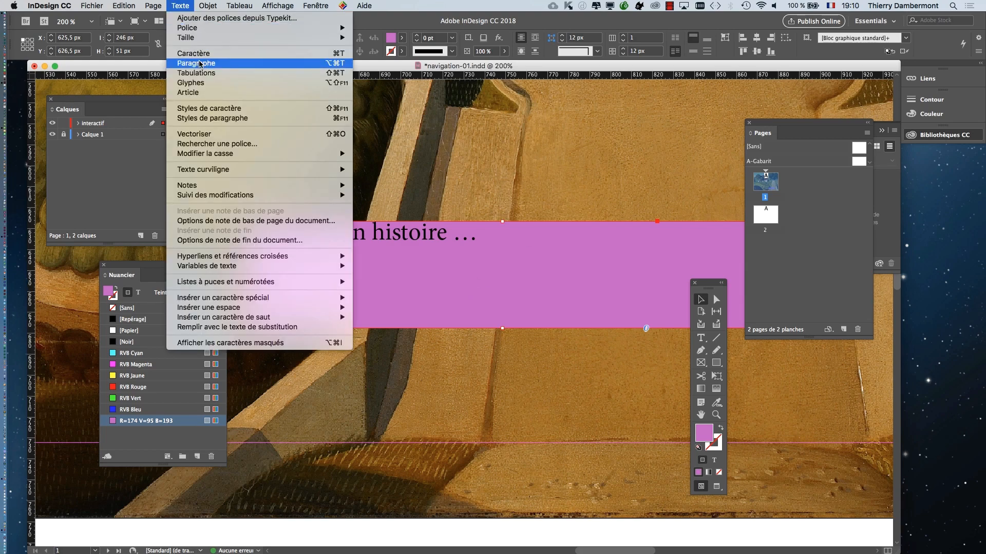
{"action": "left_click", "coordinate": [205, 64]}
{"action": "left_click", "coordinate": [337, 216]}
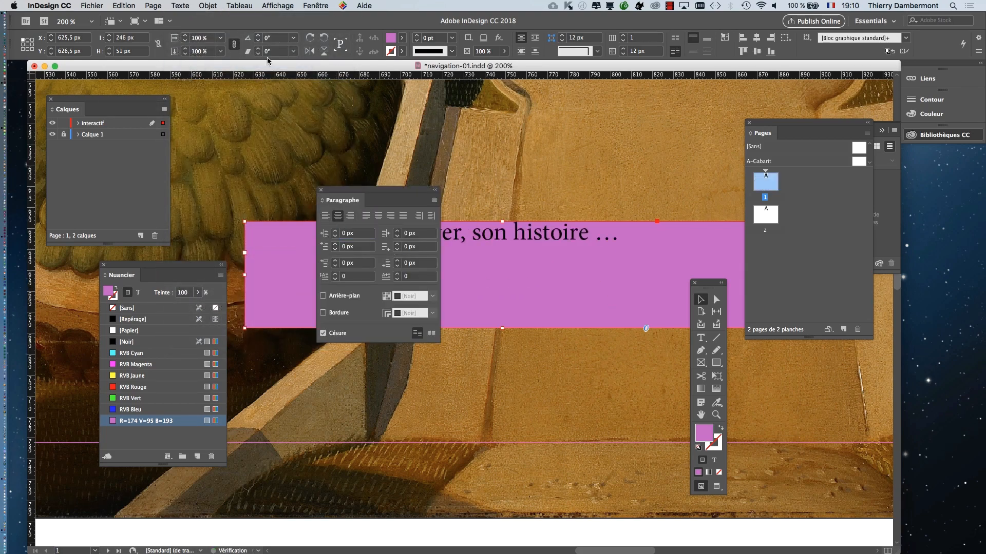
- Set the text frame's vertical justification to Centrer in the Options de bloc de texte
{"action": "left_click", "coordinate": [208, 6]}
{"action": "left_click", "coordinate": [268, 159]}
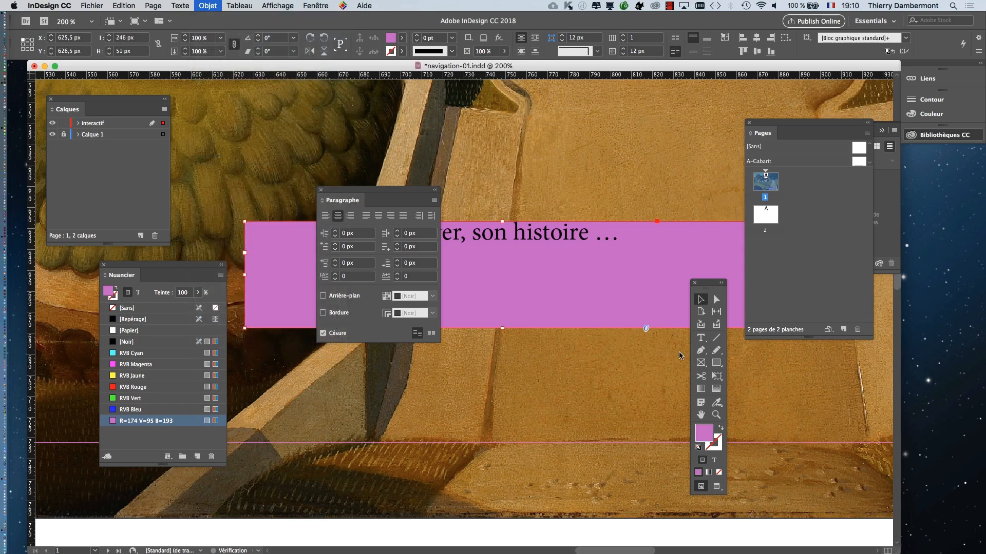
{"action": "left_click", "coordinate": [546, 327]}
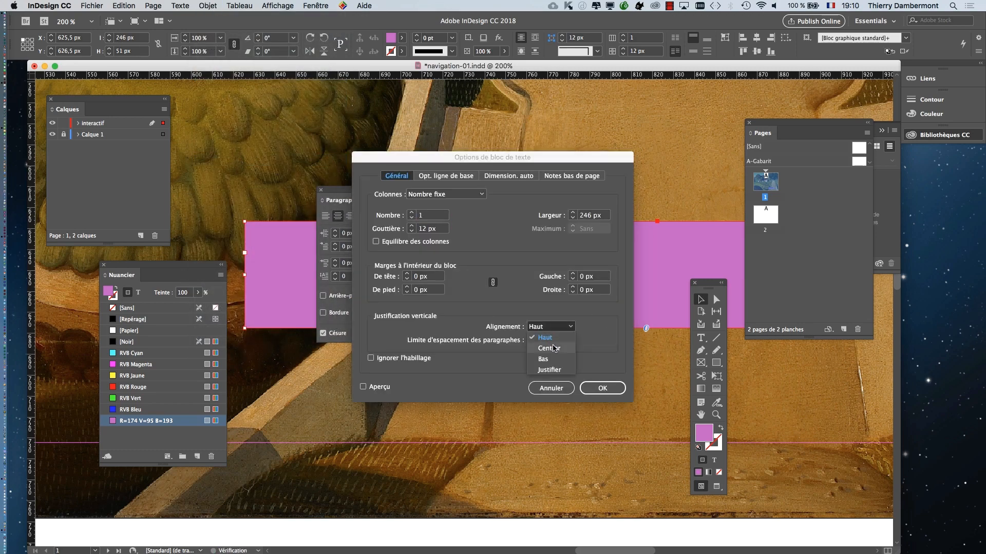
{"action": "left_click", "coordinate": [549, 348]}
{"action": "left_click", "coordinate": [601, 388]}
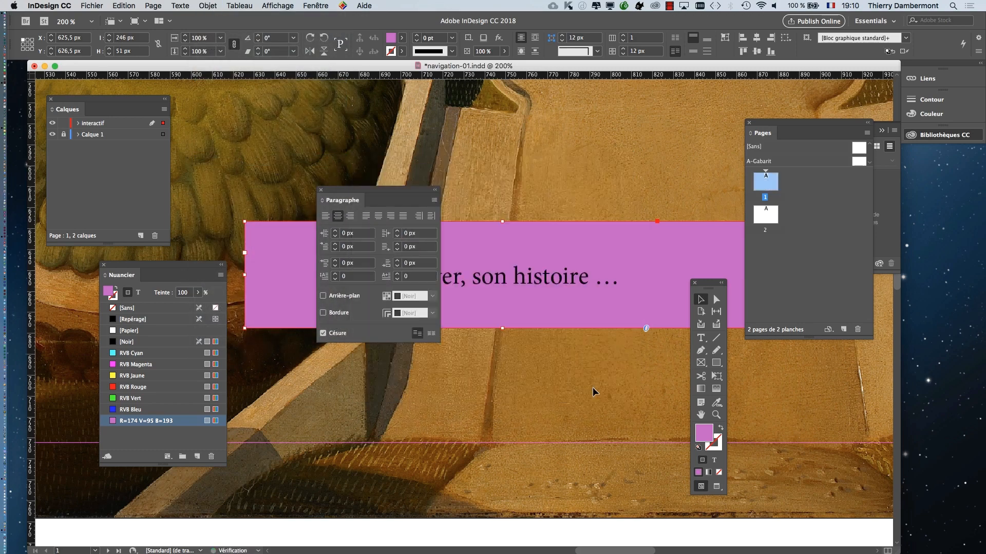
- Clear the view of the frame by closing Paragraphe, docking Pages with Bibliothèques CC and moving the toolbox beside Calques
{"action": "left_click", "coordinate": [321, 190]}
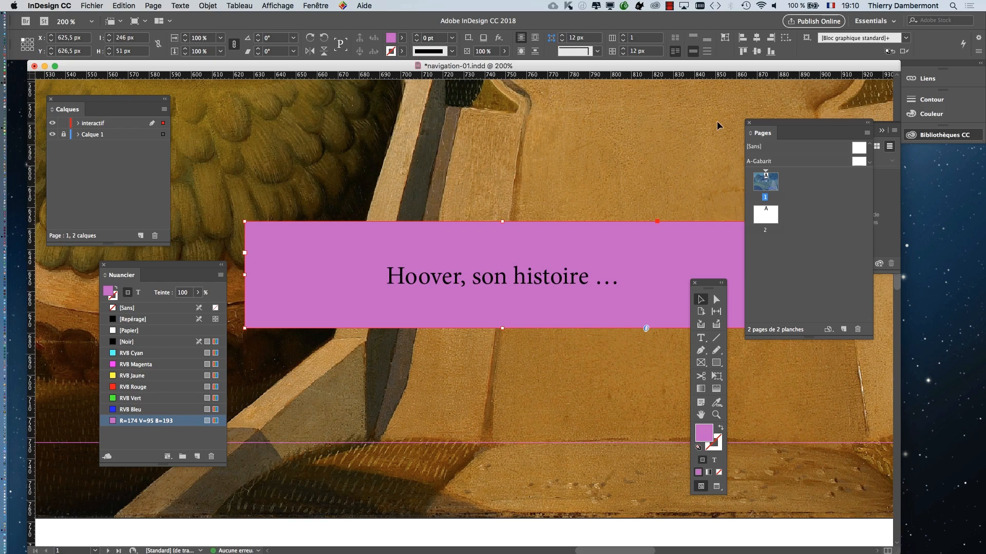
{"action": "left_click_drag", "start_coordinate": [762, 125], "coordinate": [868, 132]}
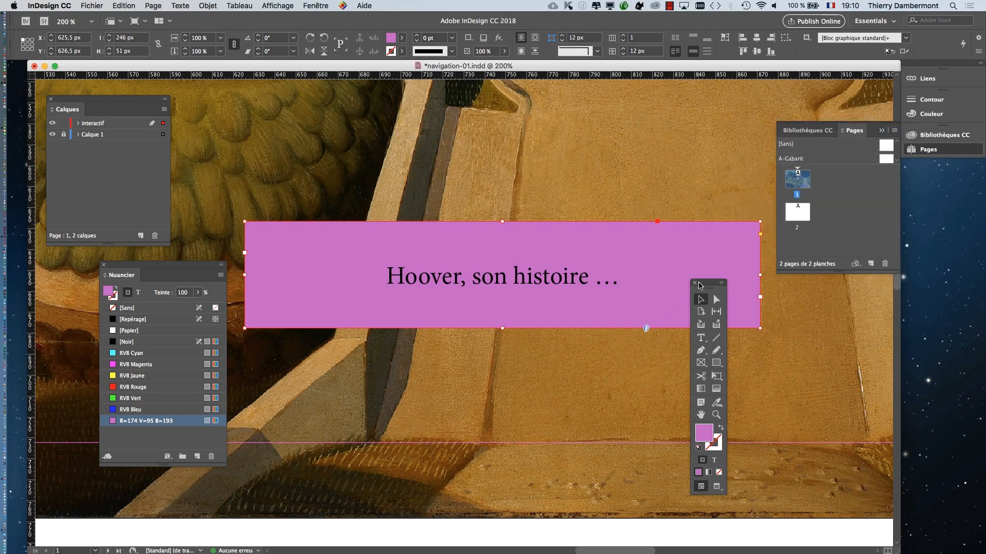
{"action": "left_click_drag", "start_coordinate": [699, 286], "coordinate": [193, 141]}
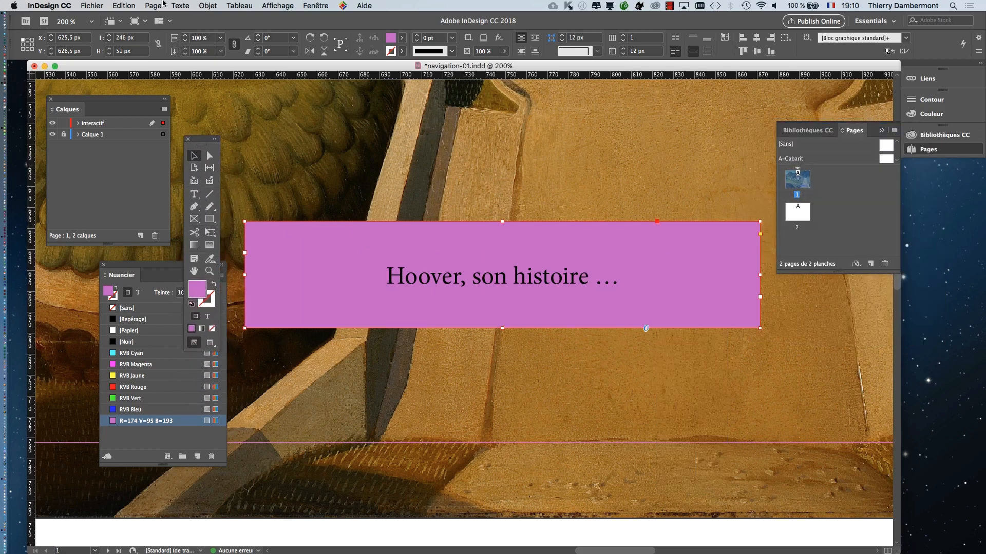
- Review the frame's paragraph alignment and its vertical justification options, keeping Centrer as the vertical alignment
{"action": "left_click", "coordinate": [163, 5]}
{"action": "mouse_move", "coordinate": [179, 5]}
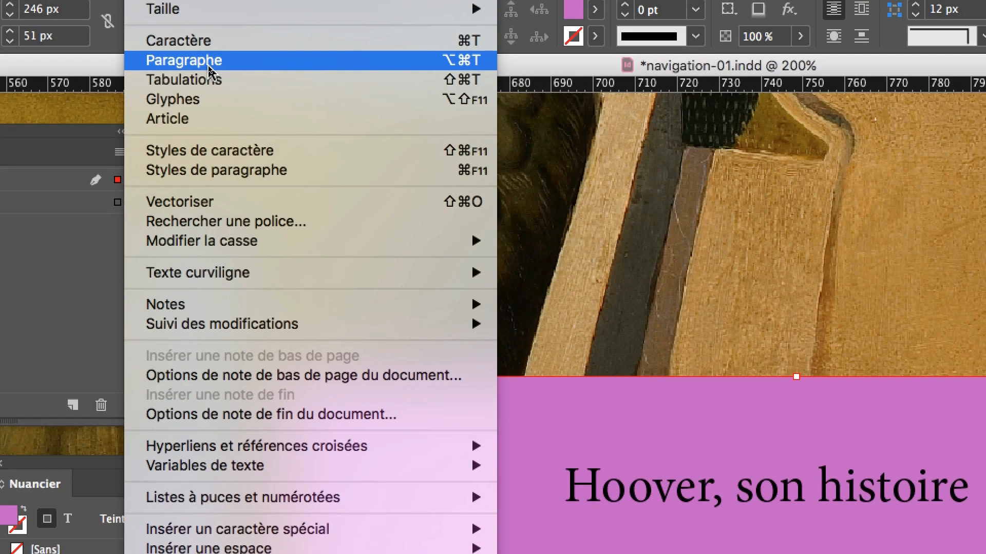
{"action": "left_click", "coordinate": [209, 65]}
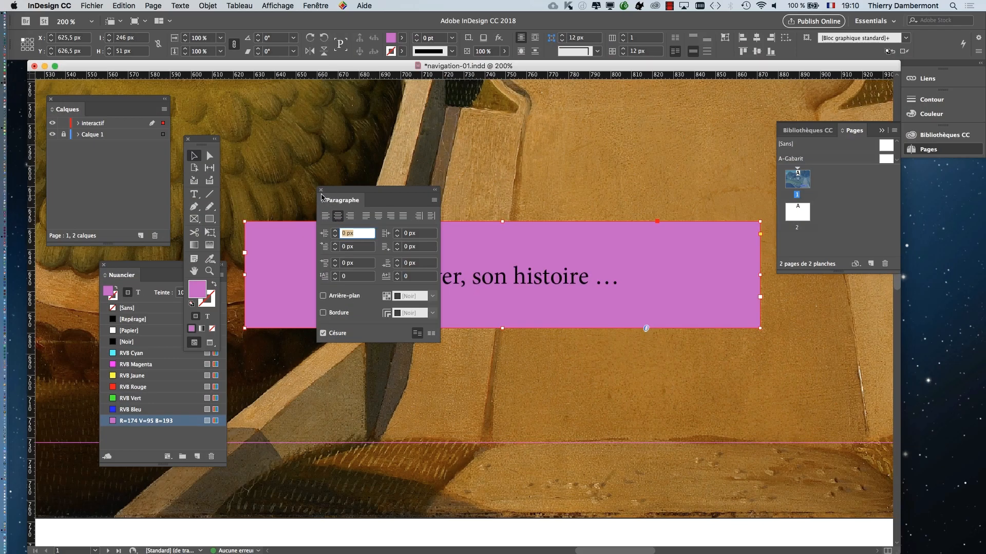
{"action": "left_click", "coordinate": [321, 190]}
{"action": "left_click", "coordinate": [206, 5]}
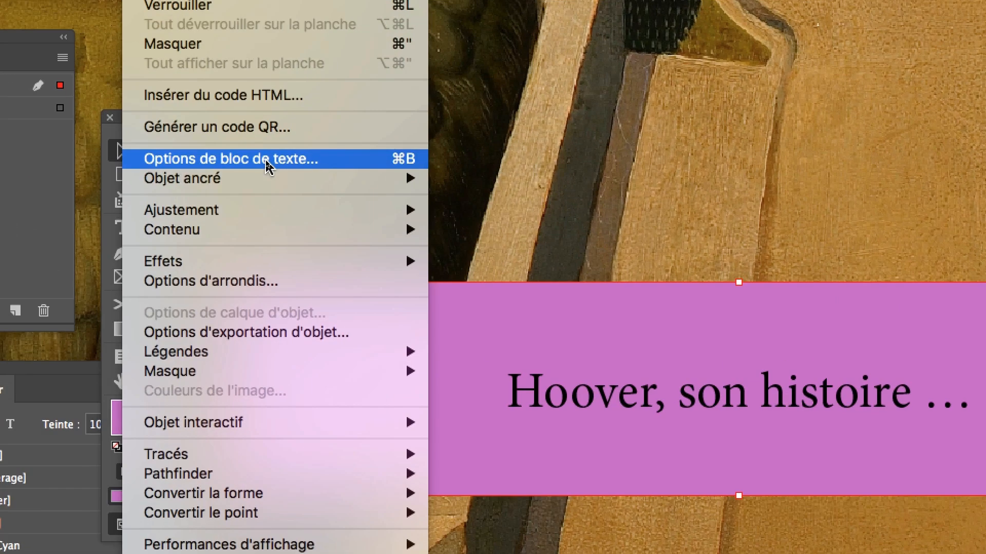
{"action": "left_click", "coordinate": [266, 166]}
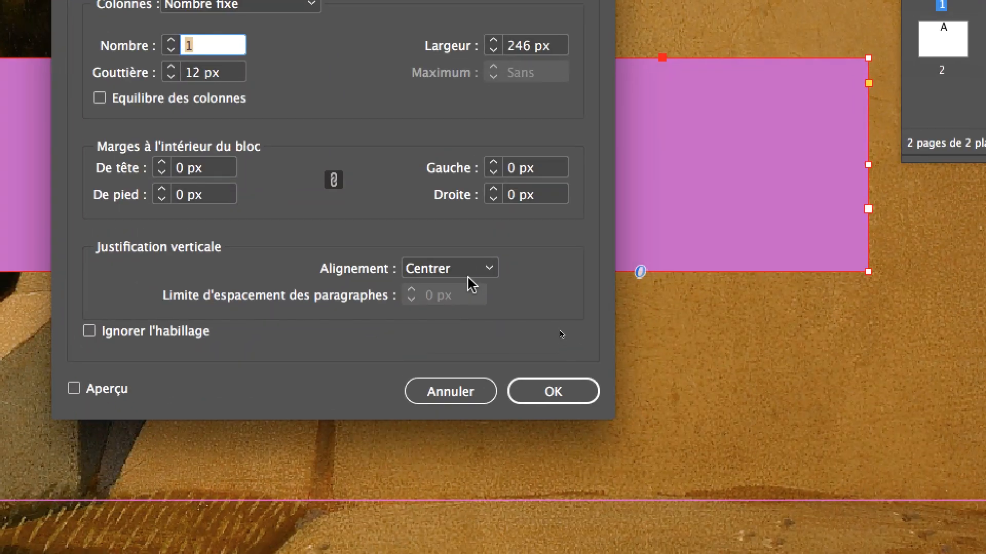
{"action": "left_click", "coordinate": [469, 281]}
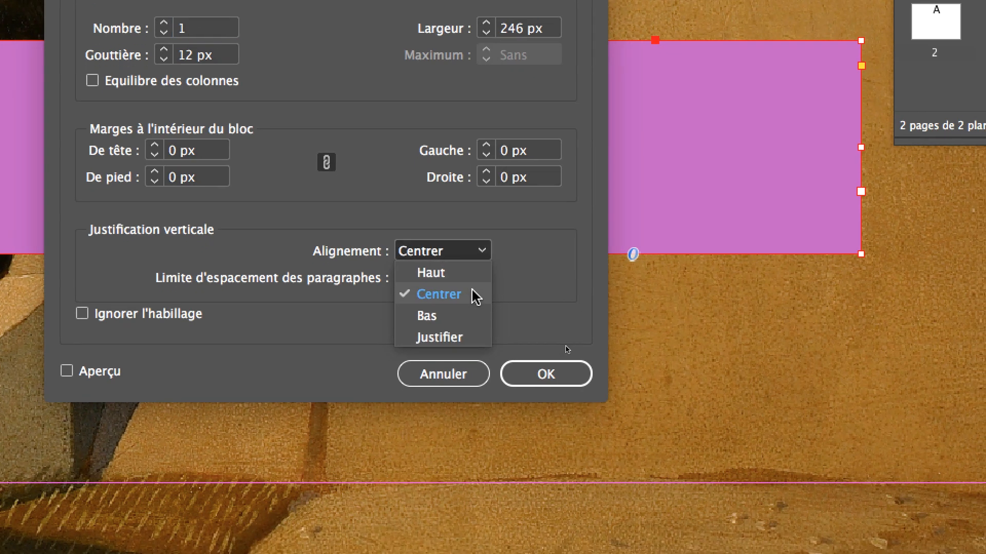
{"action": "left_click", "coordinate": [476, 297]}
{"action": "left_click", "coordinate": [546, 374]}
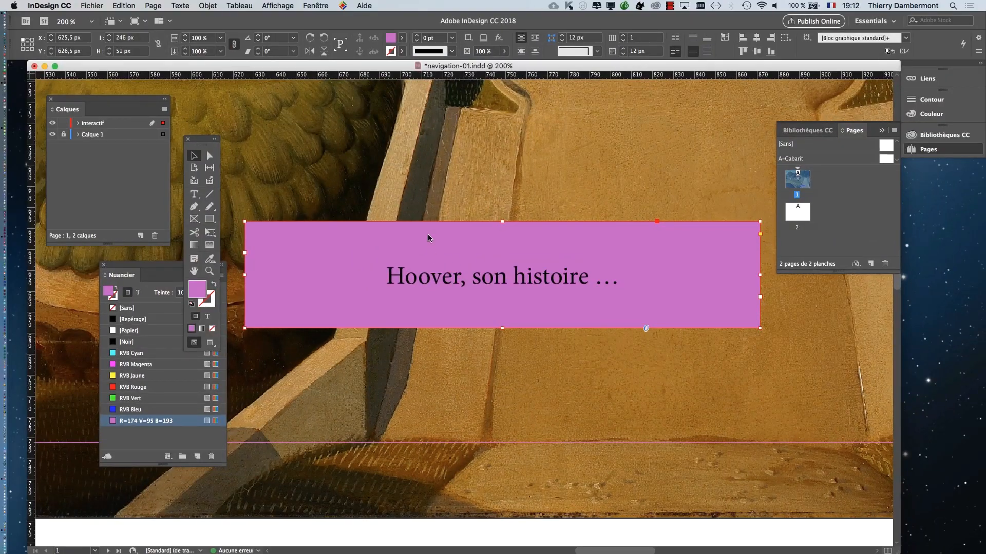
- Move the violet text frame down the road to about X 649 px, Y 661 px
{"action": "left_click_drag", "start_coordinate": [246, 129], "coordinate": [329, 235]}
{"action": "left_click_drag", "start_coordinate": [465, 293], "coordinate": [489, 319]}
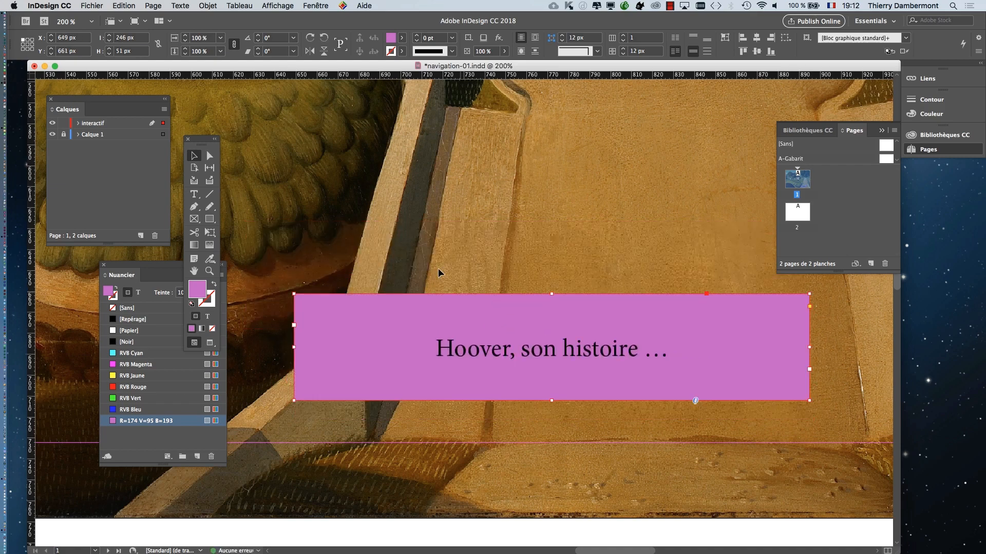
- Give all four corners of the text frame the Arrondi shape with a size of 6 px, previewing the result
{"action": "left_click", "coordinate": [207, 6]}
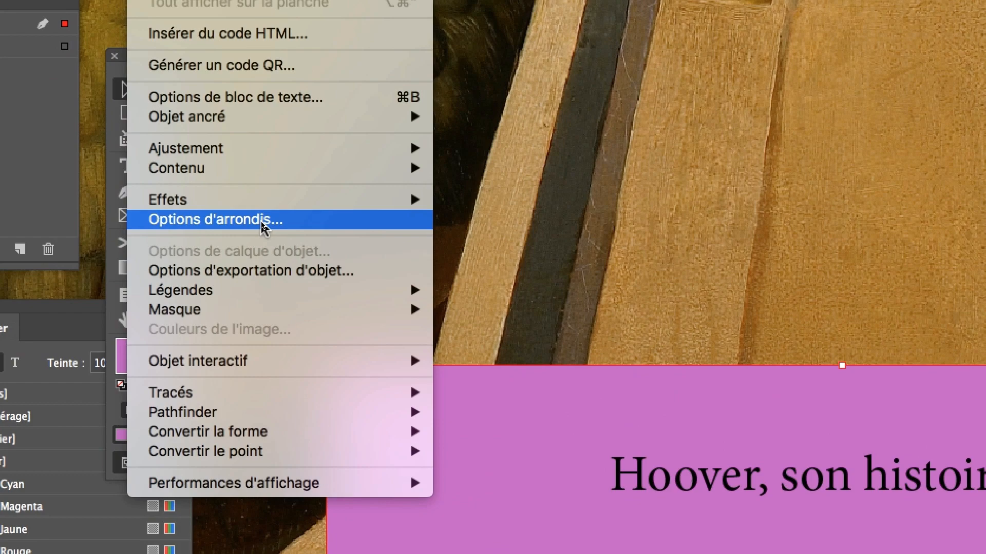
{"action": "left_click", "coordinate": [263, 221]}
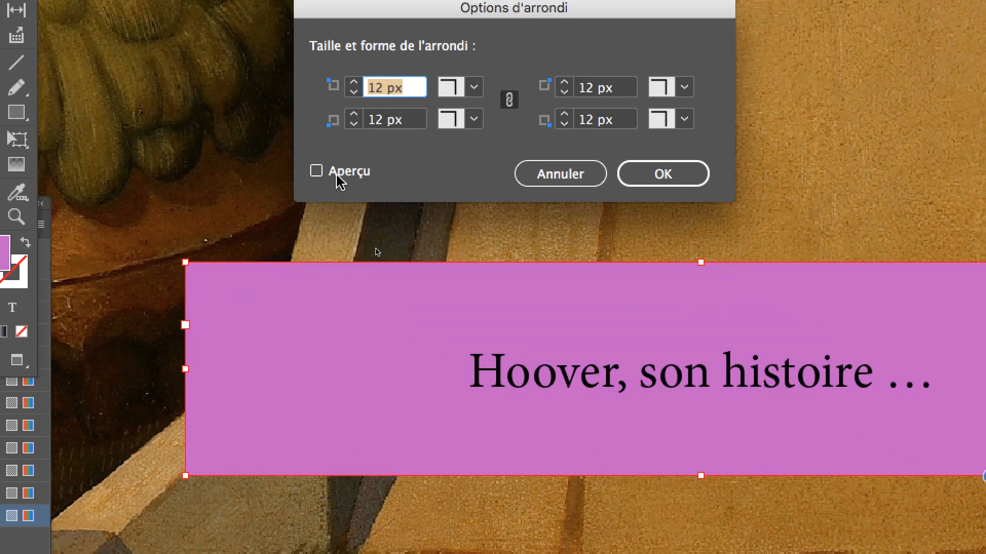
{"action": "left_click", "coordinate": [337, 174]}
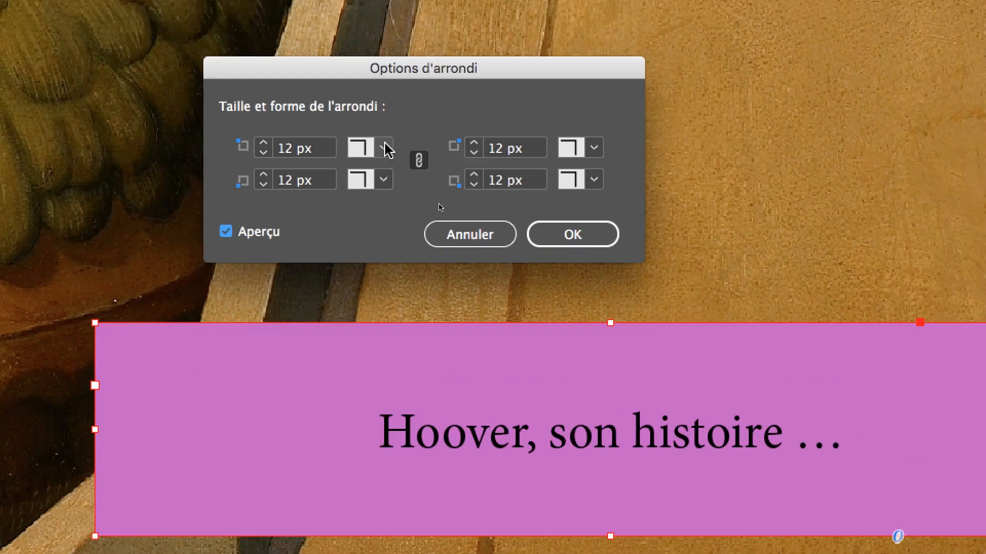
{"action": "left_click", "coordinate": [474, 87]}
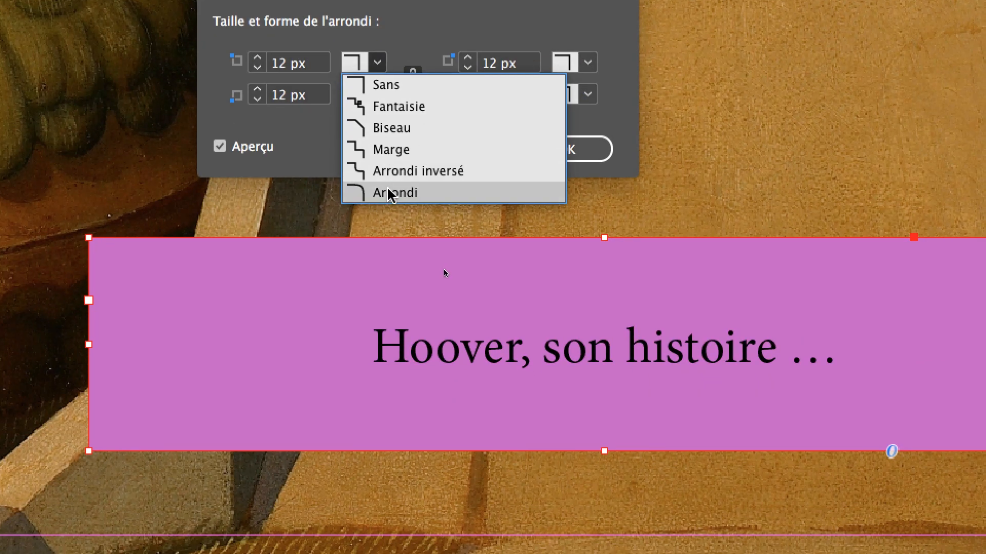
{"action": "left_click", "coordinate": [390, 213]}
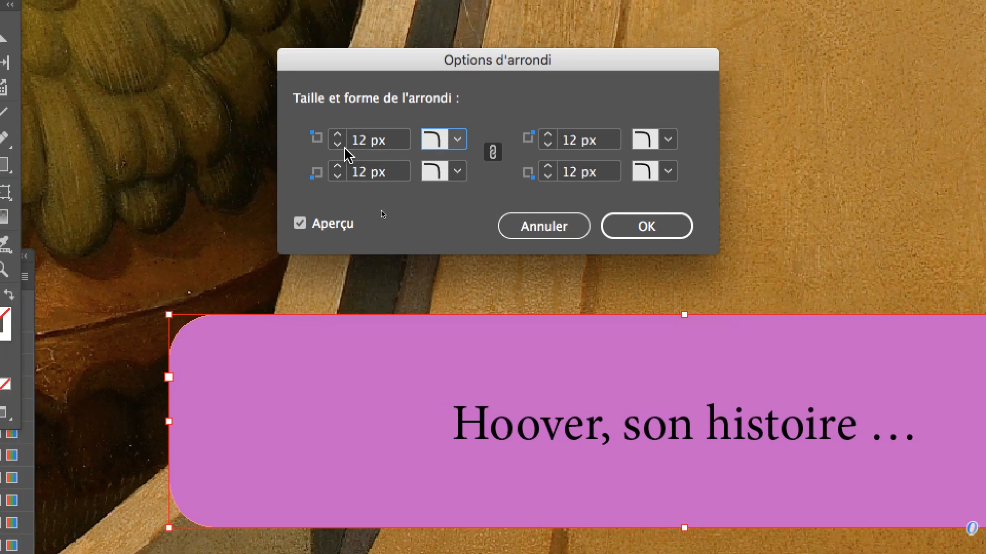
{"action": "left_click", "coordinate": [262, 148]}
{"action": "left_click", "coordinate": [342, 146]}
{"action": "left_click", "coordinate": [342, 146]}
{"action": "left_click", "coordinate": [341, 146]}
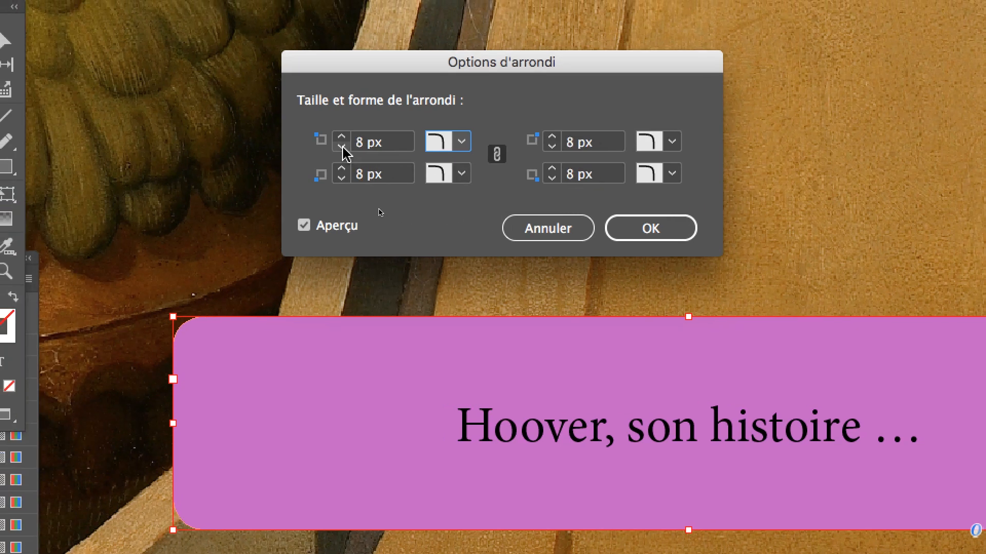
{"action": "left_click", "coordinate": [342, 147]}
{"action": "left_click", "coordinate": [341, 146]}
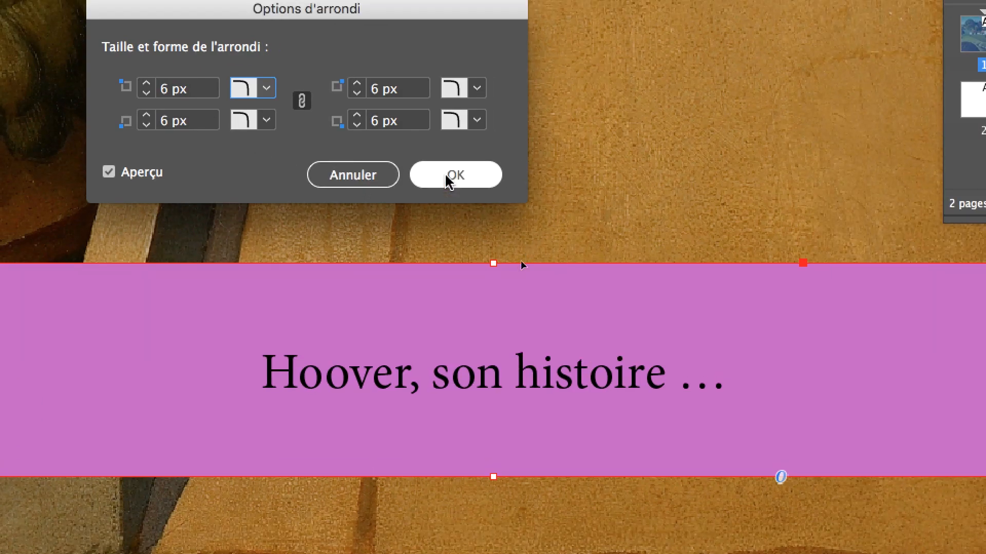
{"action": "left_click", "coordinate": [645, 226]}
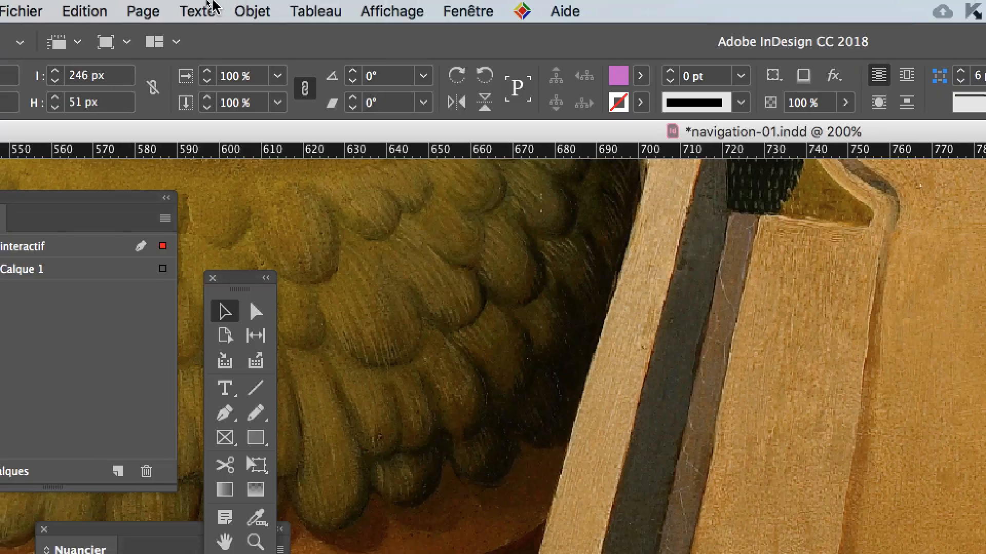
- Reopen the violet frame's corner options and set the linked size of all four corners to 8 px
{"action": "left_click", "coordinate": [241, 10]}
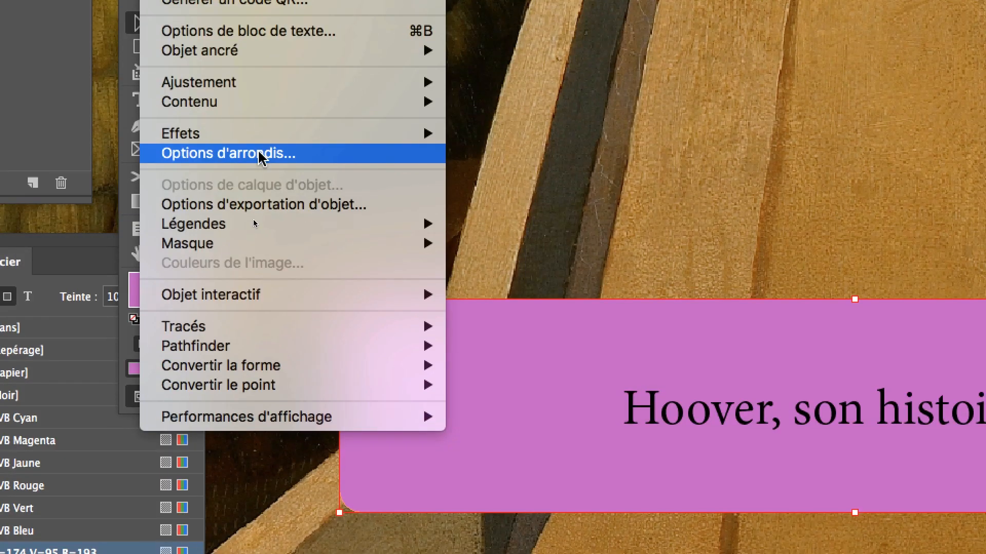
{"action": "left_click", "coordinate": [281, 395]}
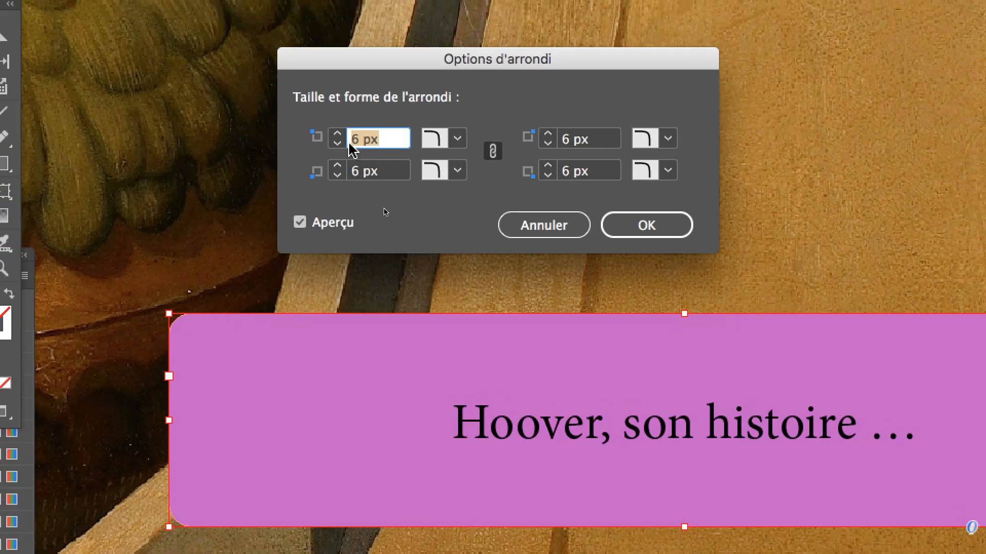
{"action": "key", "text": "Up"}
{"action": "key", "text": "Up"}
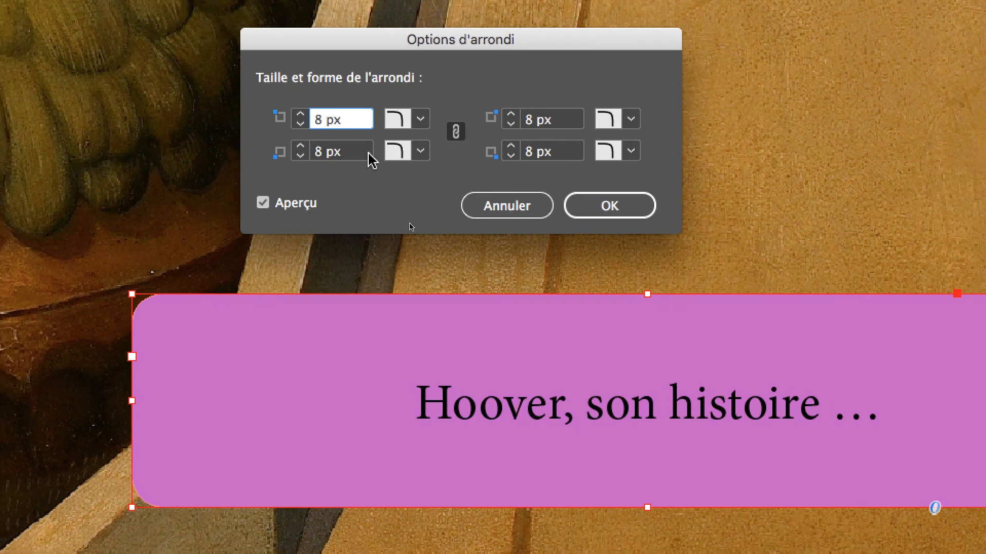
- Unlink the corners, set the frame's top-left and bottom-right to Sans, and enlarge the two remaining rounded corners to 10 px
{"action": "left_click", "coordinate": [366, 123]}
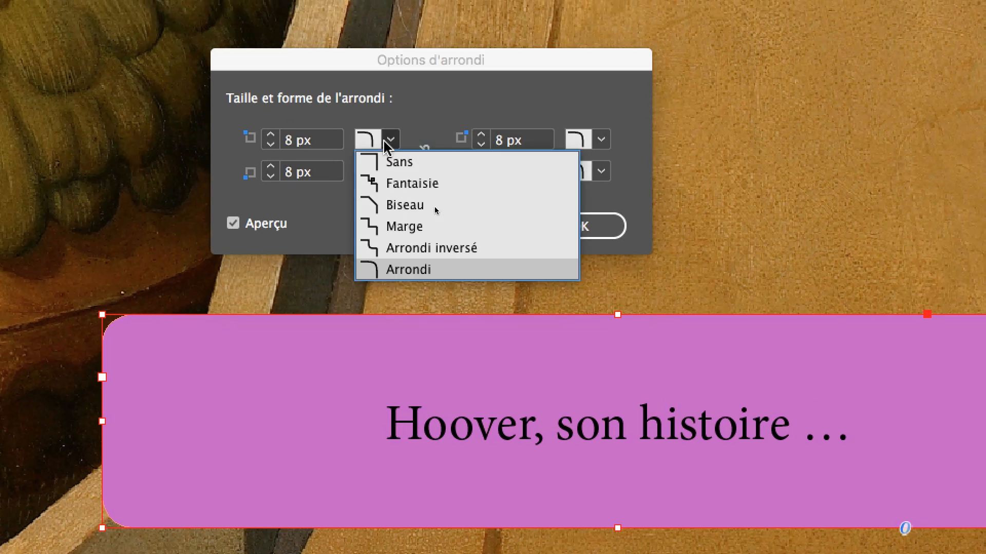
{"action": "left_click", "coordinate": [390, 152]}
{"action": "left_click", "coordinate": [596, 160]}
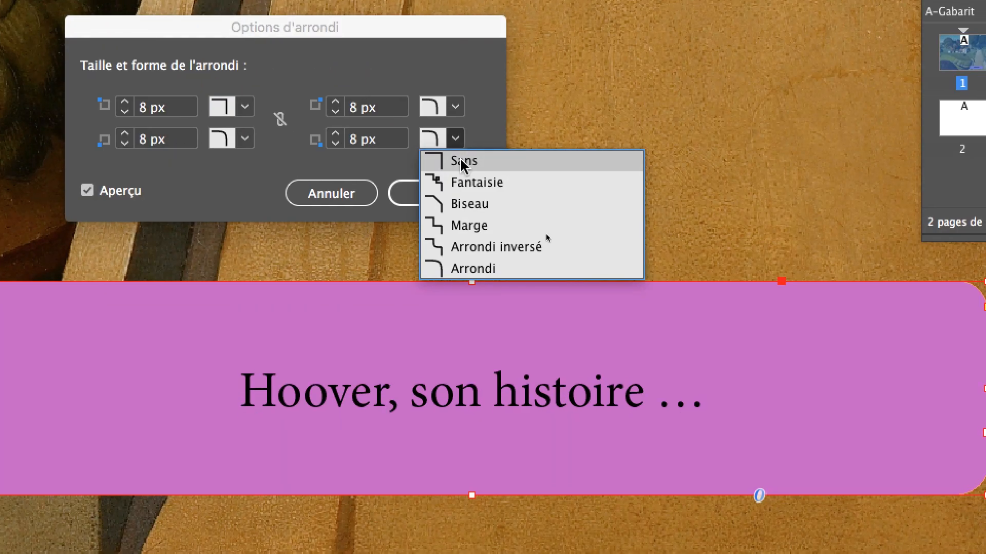
{"action": "left_click", "coordinate": [581, 184]}
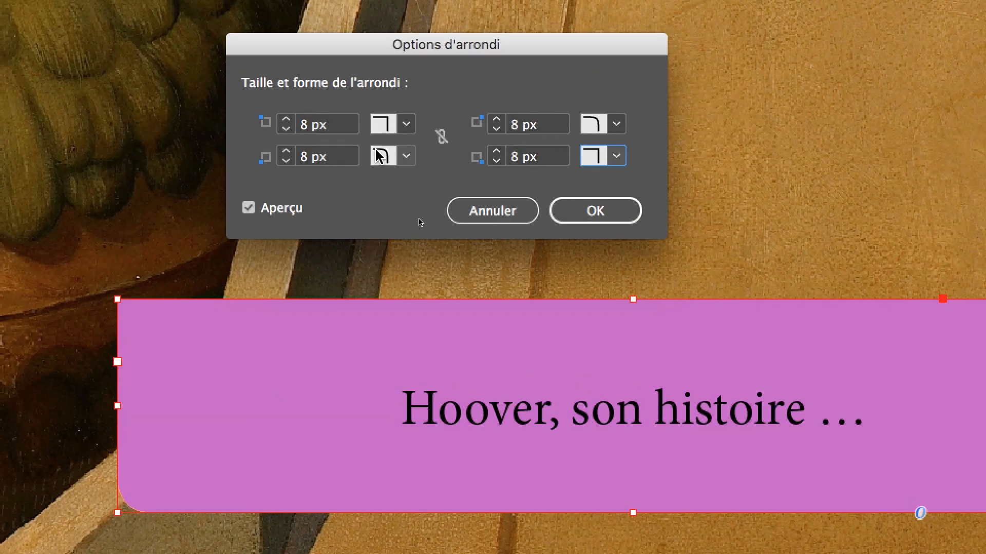
{"action": "left_click", "coordinate": [346, 151]}
{"action": "left_click", "coordinate": [346, 151]}
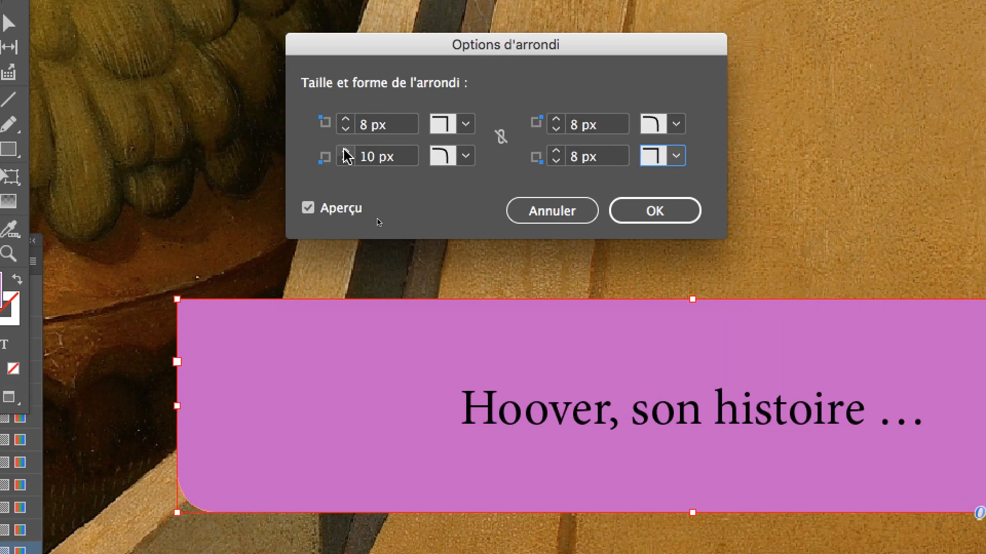
{"action": "left_click", "coordinate": [419, 138]}
{"action": "left_click", "coordinate": [419, 137]}
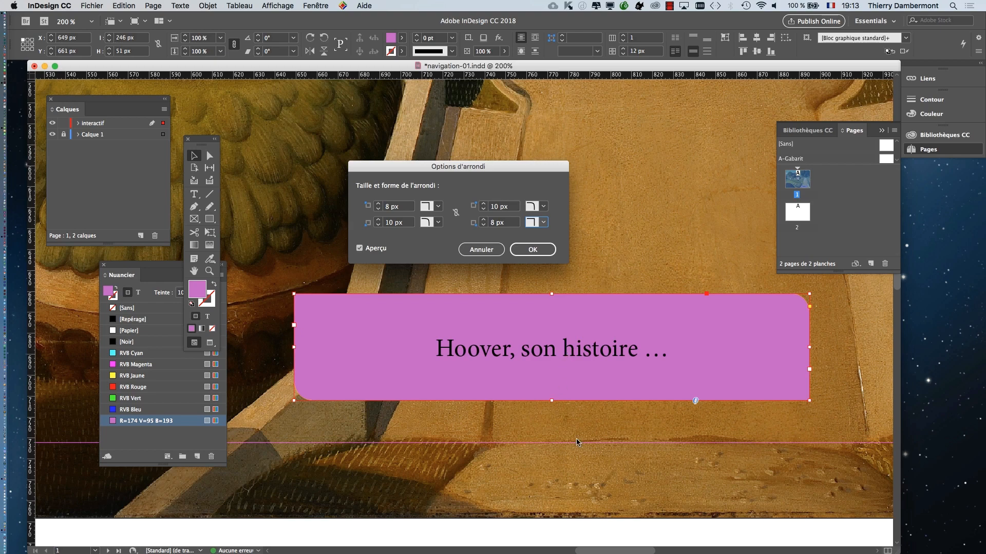
{"action": "left_click", "coordinate": [536, 249]}
- Examine the violet frame's square and rounded corners against the painting, both deselected and selected, keeping the frame selected
{"action": "scroll", "coordinate": [630, 401], "scroll_direction": "down", "scroll_amount": 2}
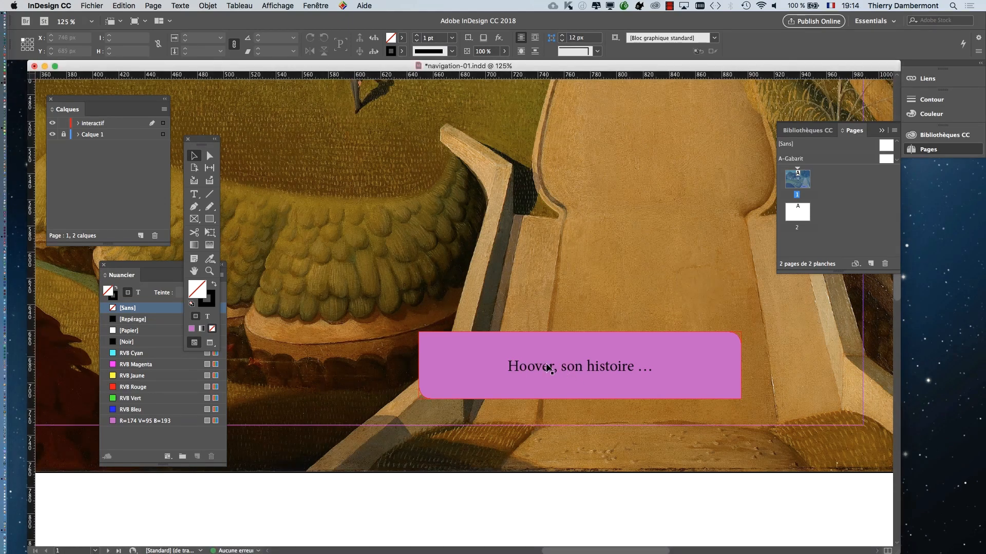
{"action": "scroll", "coordinate": [548, 365], "scroll_direction": "up", "scroll_amount": 2}
{"action": "scroll", "coordinate": [400, 208], "scroll_direction": "down", "scroll_amount": 5}
{"action": "scroll", "coordinate": [400, 207], "scroll_direction": "right", "scroll_amount": 4}
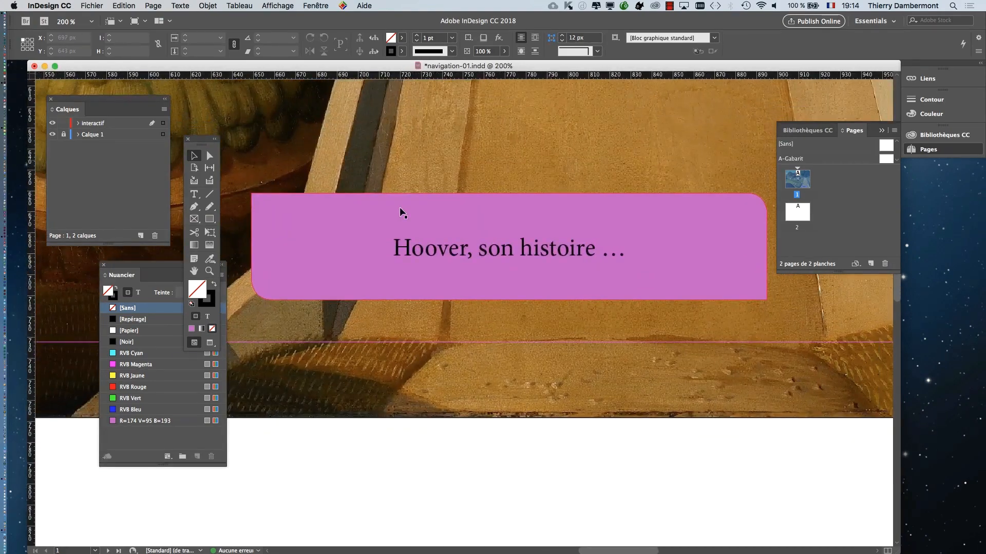
{"action": "left_click", "coordinate": [441, 298]}
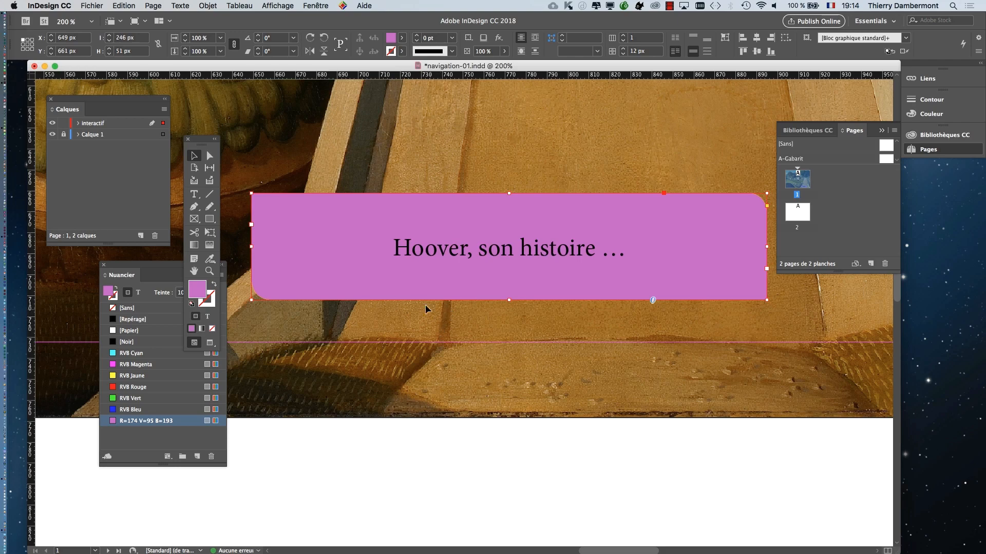
{"action": "left_click", "coordinate": [500, 361]}
{"action": "left_click", "coordinate": [465, 253]}
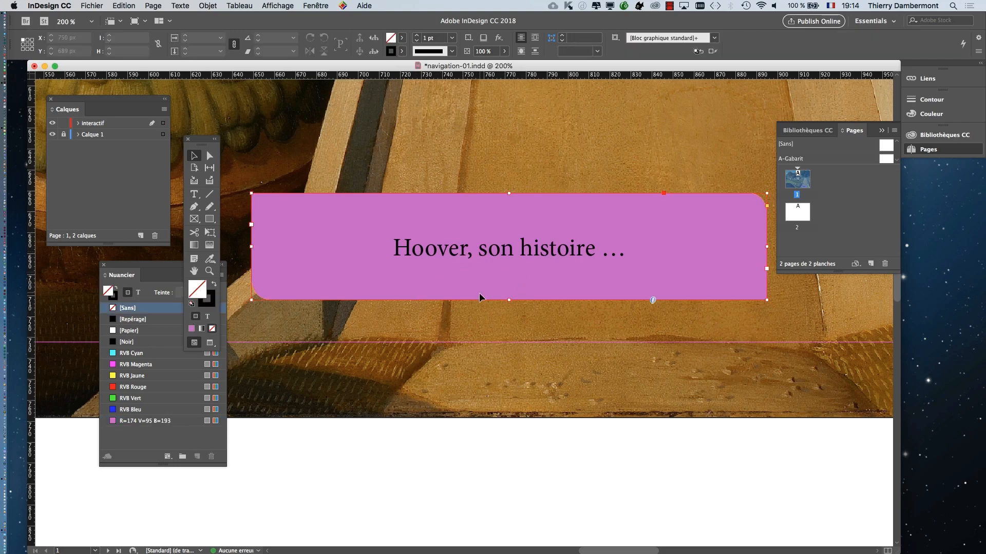
{"action": "left_click", "coordinate": [479, 295]}
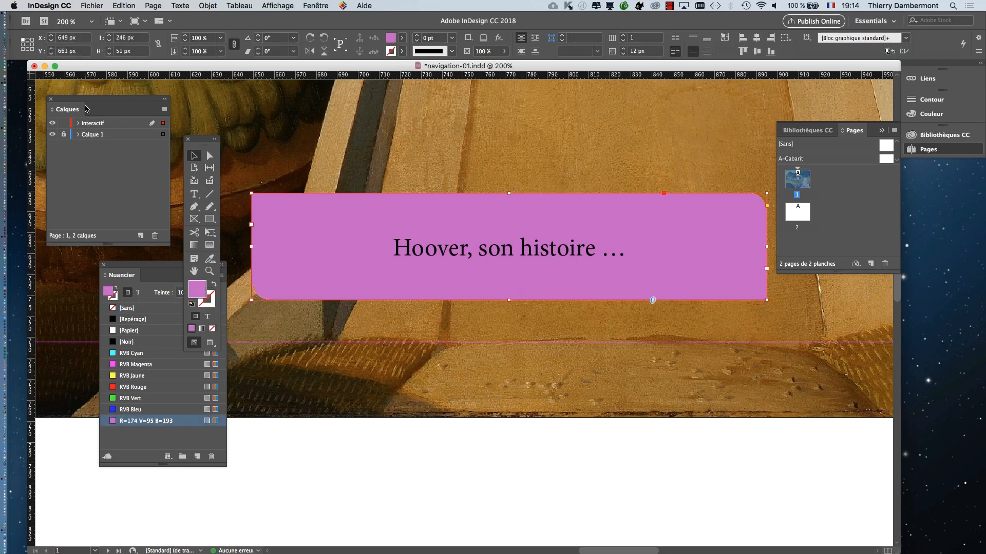
- Move the Calques and Nuancier panels below the violet frame, with Nuancier at the right of Calques
{"action": "left_click_drag", "start_coordinate": [104, 109], "coordinate": [560, 443]}
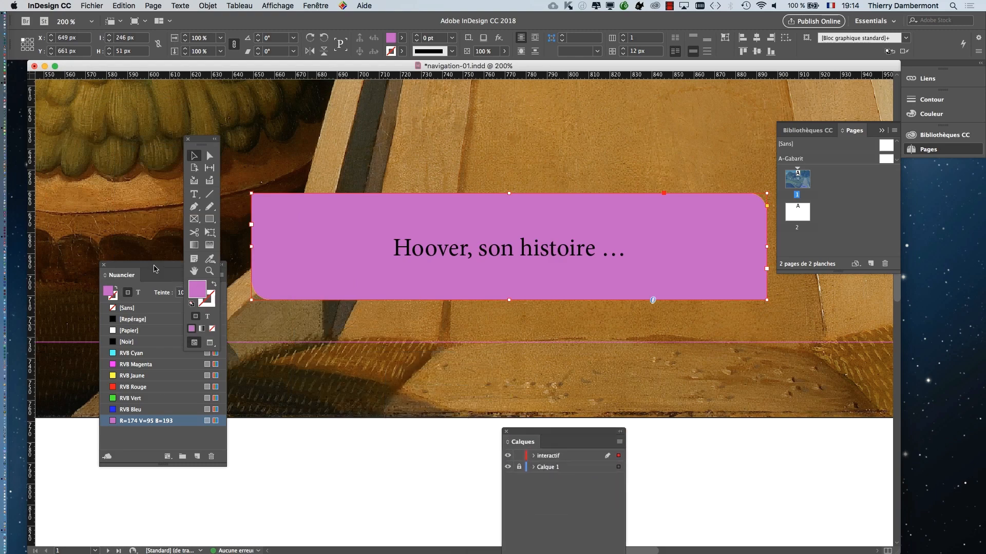
{"action": "left_click_drag", "start_coordinate": [153, 263], "coordinate": [375, 351]}
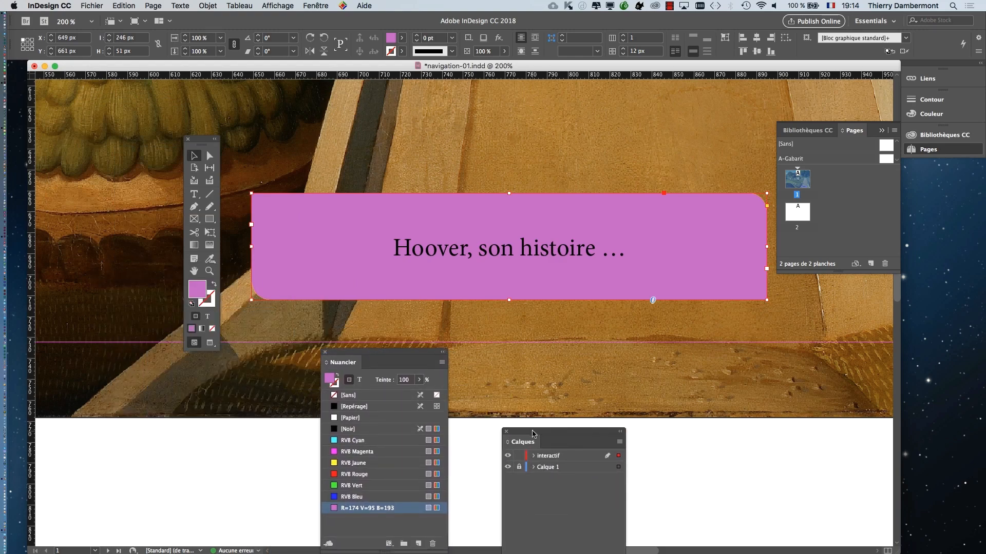
{"action": "left_click_drag", "start_coordinate": [534, 432], "coordinate": [505, 353]}
{"action": "left_click_drag", "start_coordinate": [379, 353], "coordinate": [753, 394]}
{"action": "double_click", "coordinate": [421, 251]}
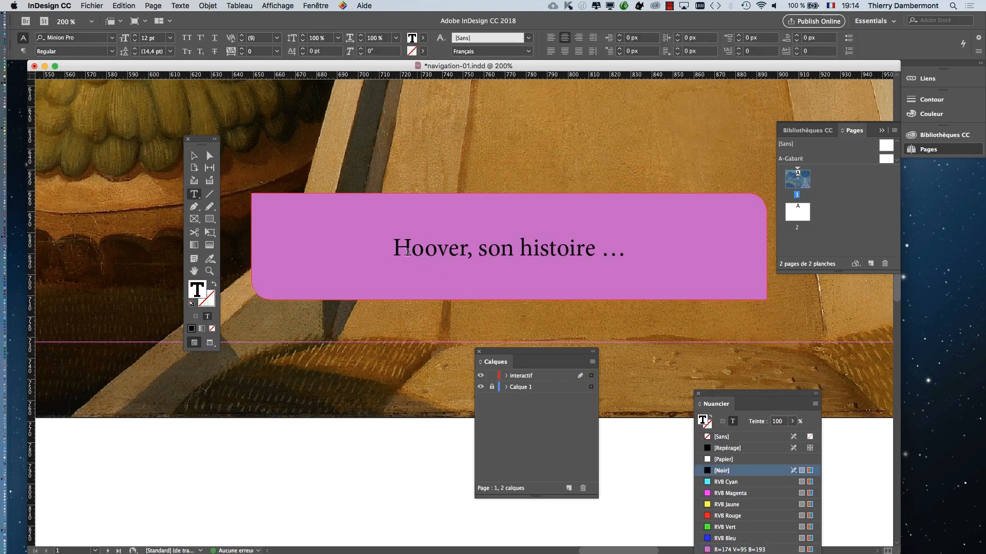
{"action": "left_click_drag", "start_coordinate": [385, 249], "coordinate": [623, 259]}
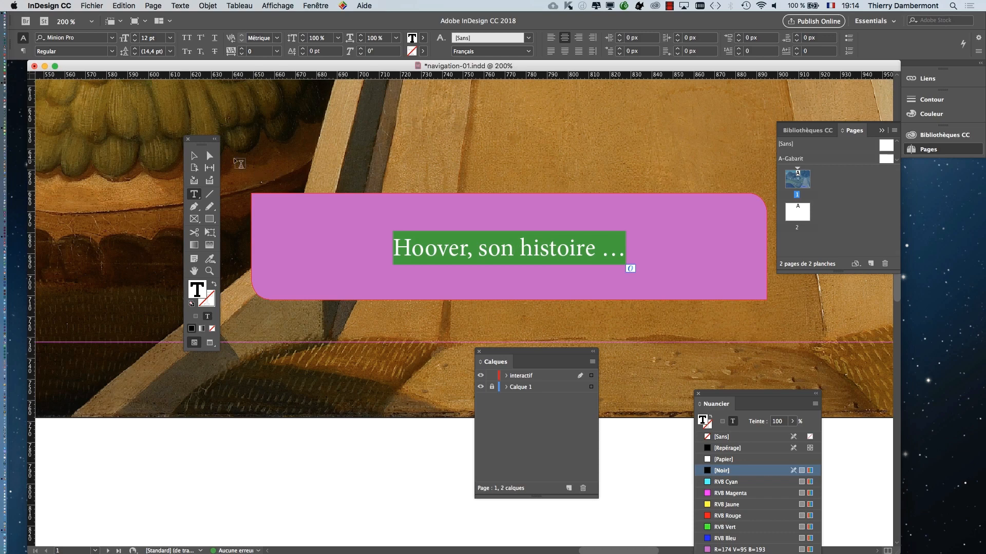
{"action": "left_click", "coordinate": [194, 156]}
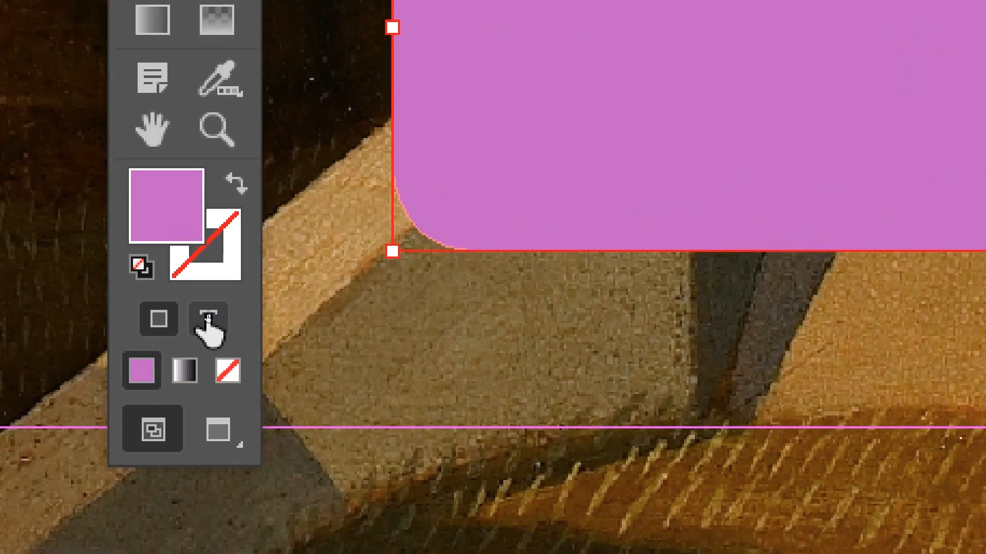
- Make colour formatting affect the selected frame's text instead of its container, and bring the Nuancier panel up beside the text
{"action": "left_click", "coordinate": [208, 320]}
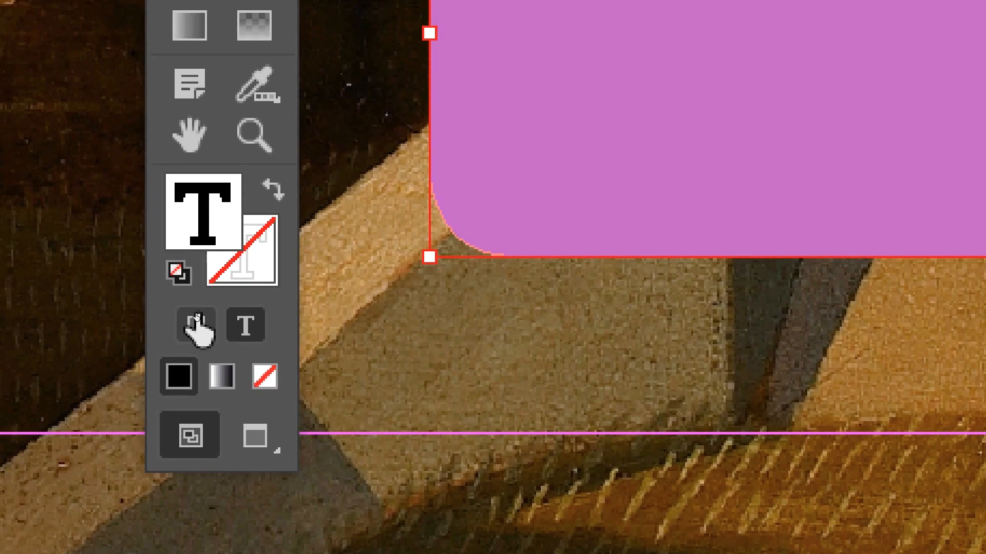
{"action": "left_click", "coordinate": [163, 314]}
{"action": "left_click", "coordinate": [208, 315]}
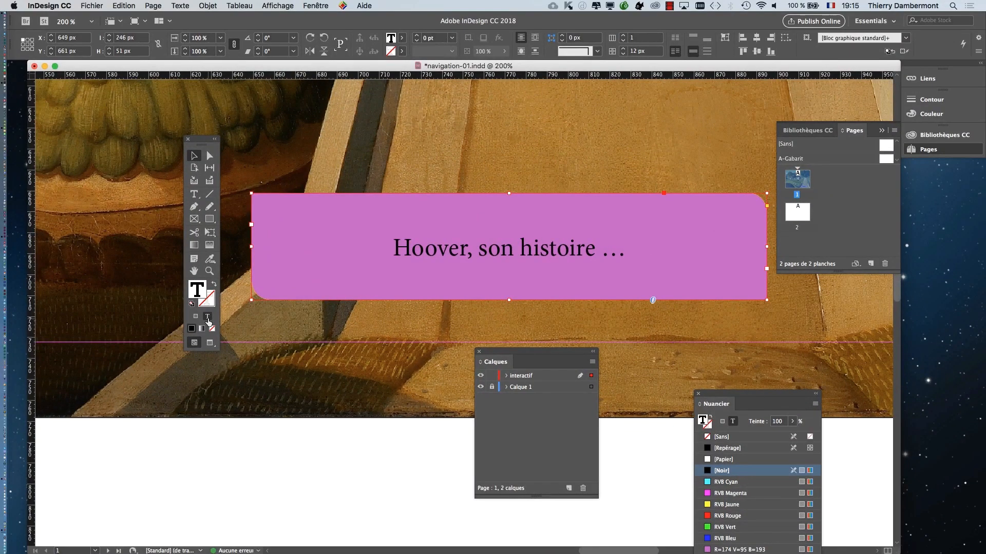
{"action": "left_click_drag", "start_coordinate": [763, 394], "coordinate": [750, 105]}
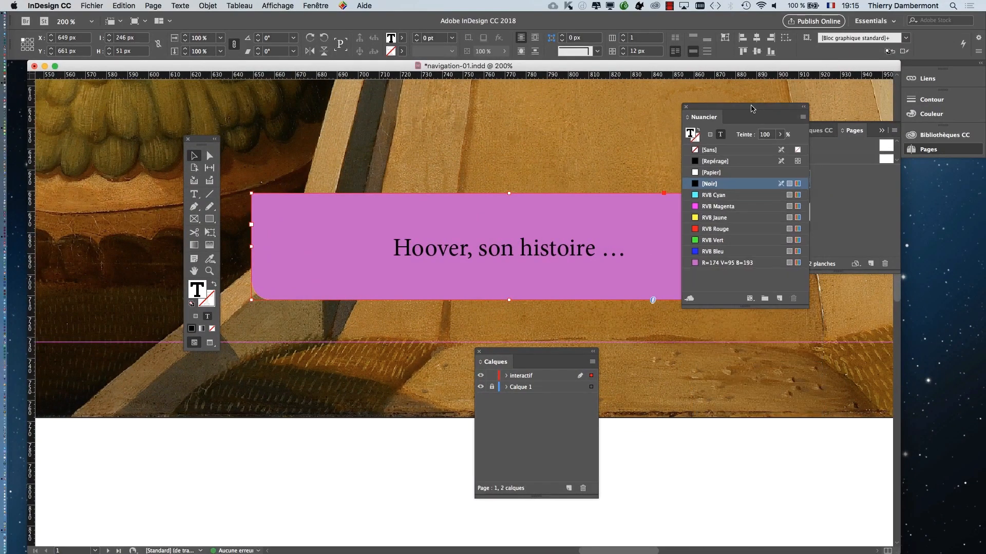
- Try the RVB Jaune, RVB Rouge, RVB Vert and RVB Bleu swatches on the button text, returning to RVB Jaune
{"action": "left_click", "coordinate": [737, 219]}
{"action": "left_click", "coordinate": [740, 229]}
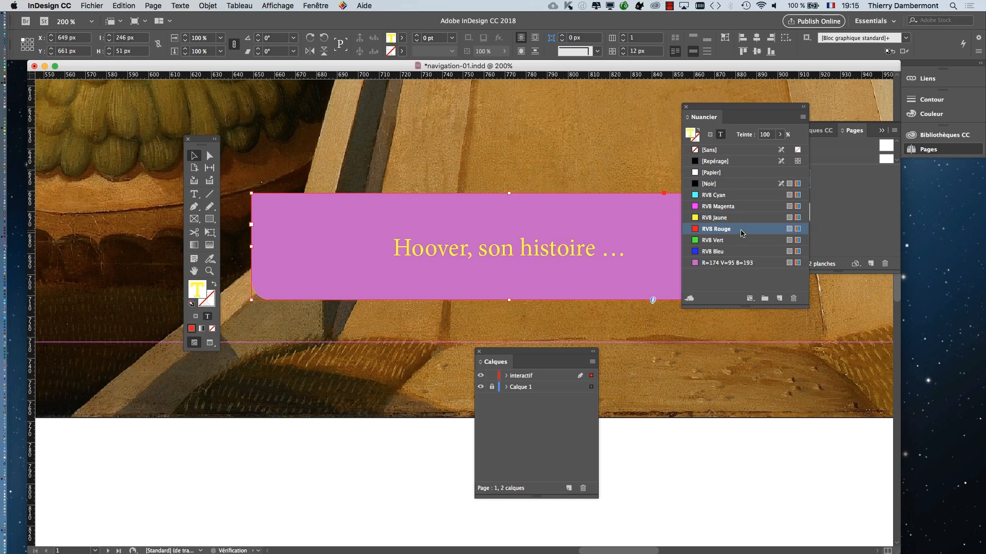
{"action": "left_click", "coordinate": [739, 240]}
{"action": "left_click", "coordinate": [738, 251]}
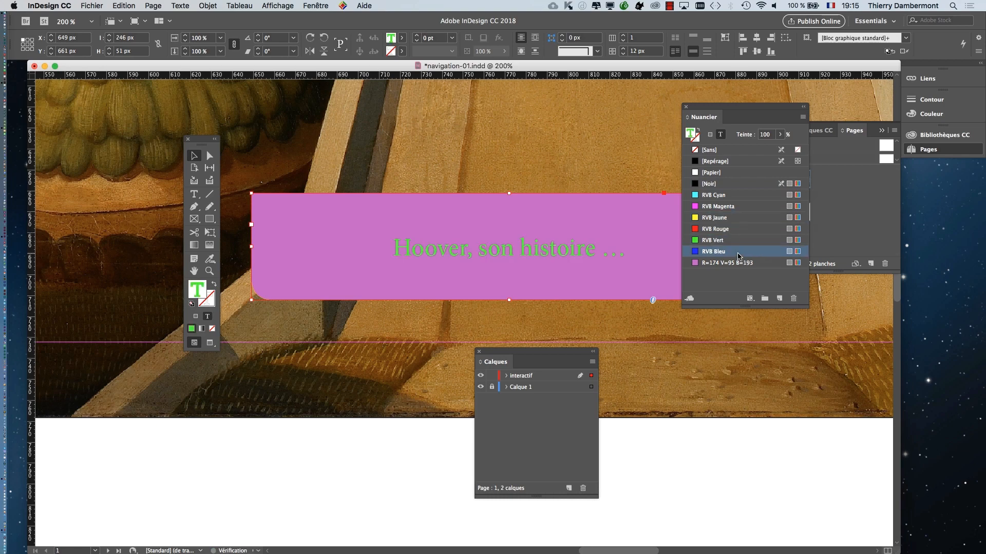
{"action": "left_click", "coordinate": [738, 219]}
- Move the toolbox away from the frame and show the Caractère panel beside it, clear of the button text
{"action": "left_click_drag", "start_coordinate": [204, 141], "coordinate": [60, 102]}
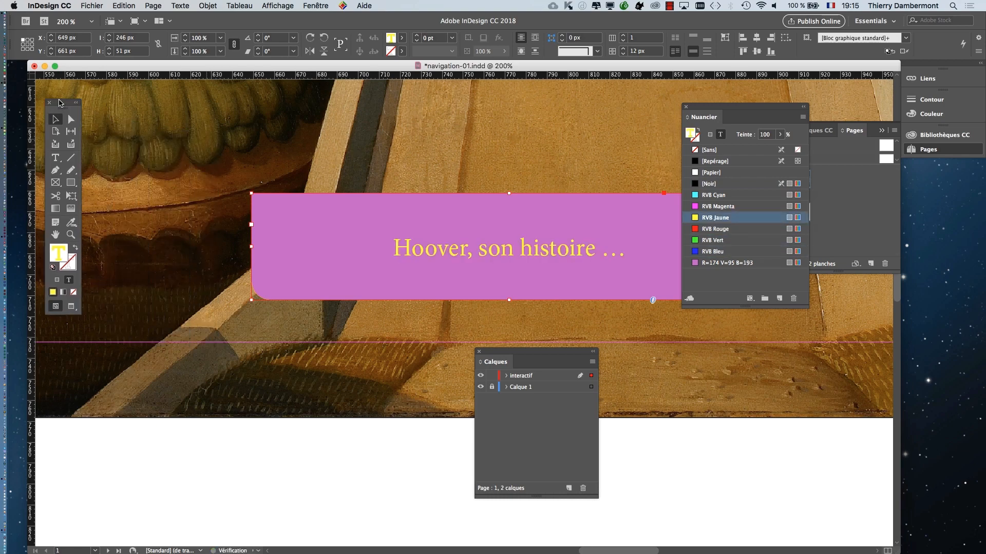
{"action": "left_click", "coordinate": [186, 6]}
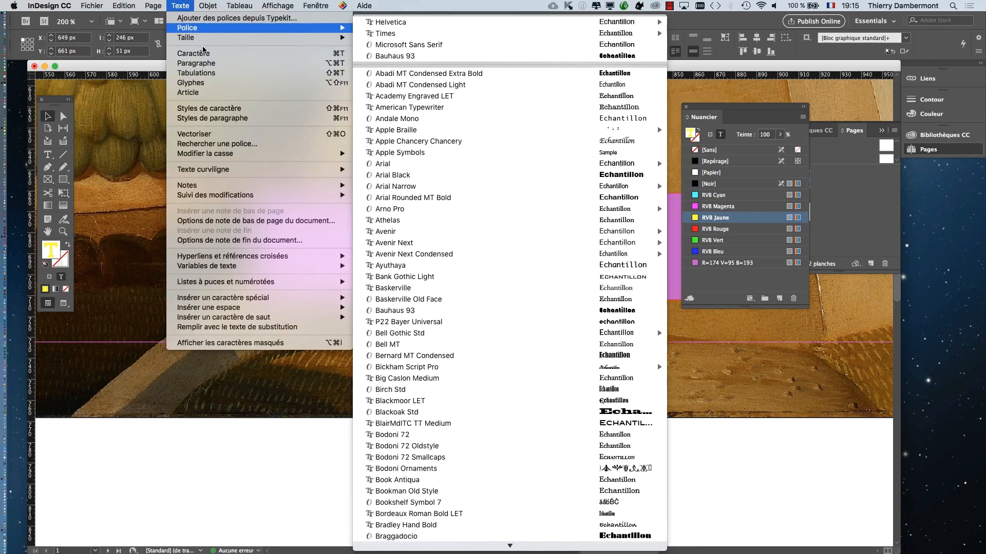
{"action": "left_click", "coordinate": [194, 53]}
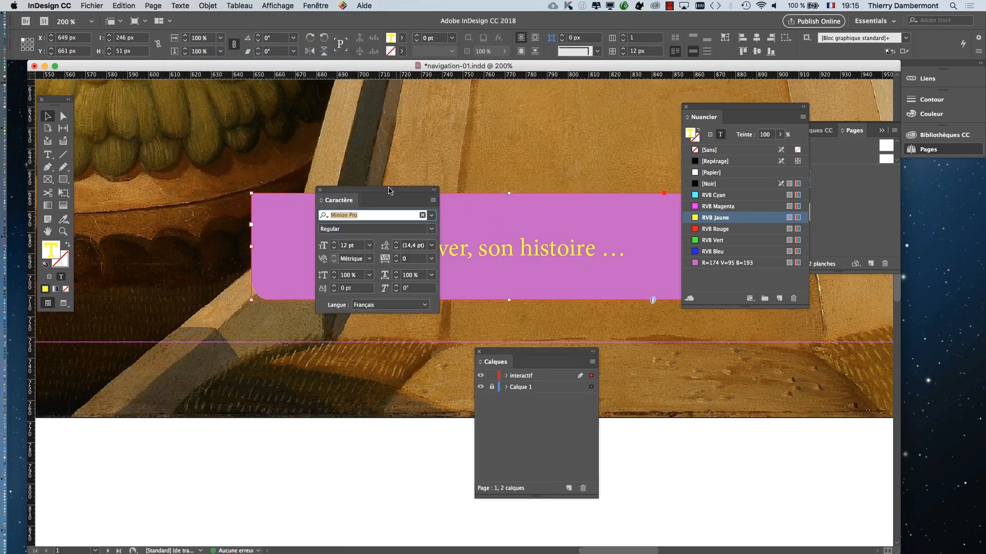
{"action": "left_click_drag", "start_coordinate": [401, 201], "coordinate": [187, 126]}
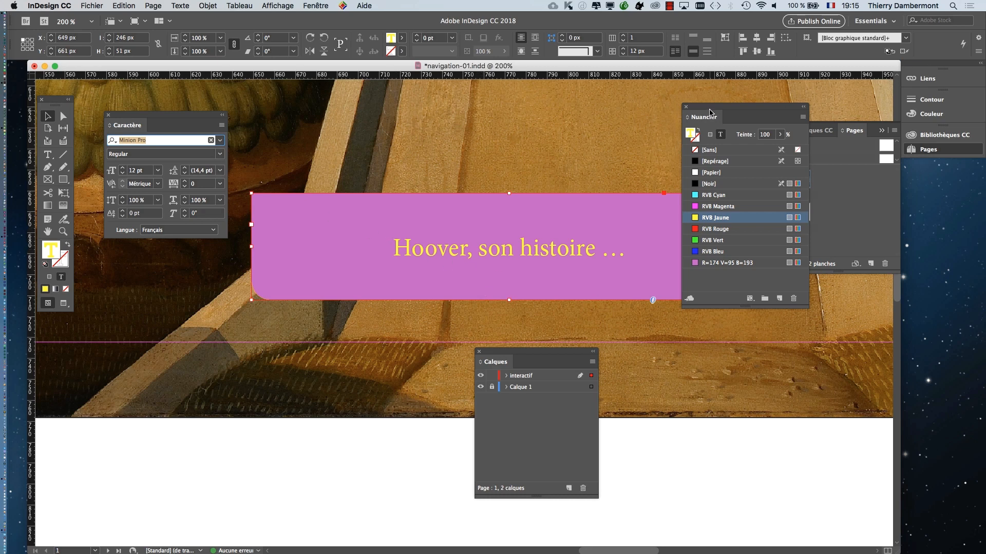
- Move Nuancier off the violet frame and colour the button text RVB Cyan after trying RVB Vert
{"action": "left_click_drag", "start_coordinate": [720, 111], "coordinate": [816, 100]}
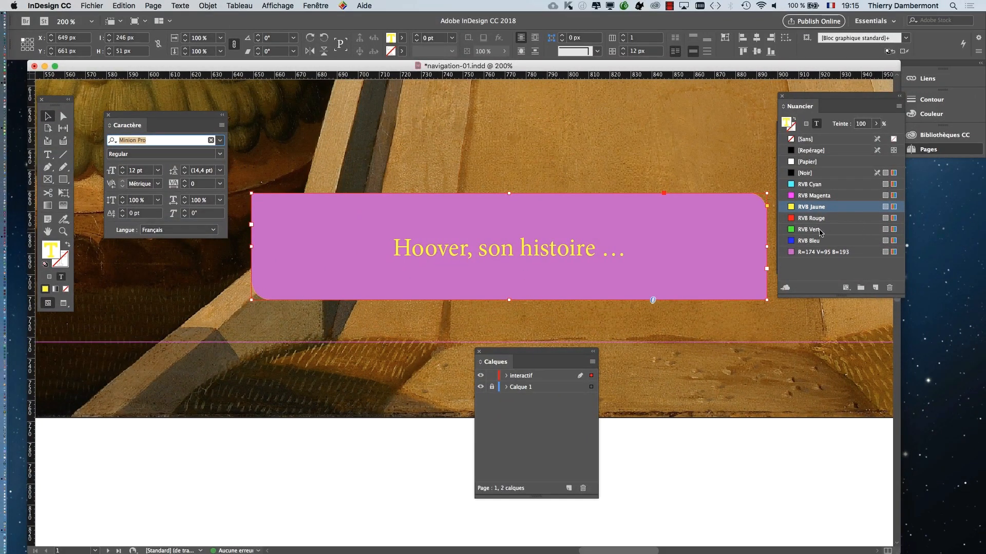
{"action": "left_click", "coordinate": [836, 230]}
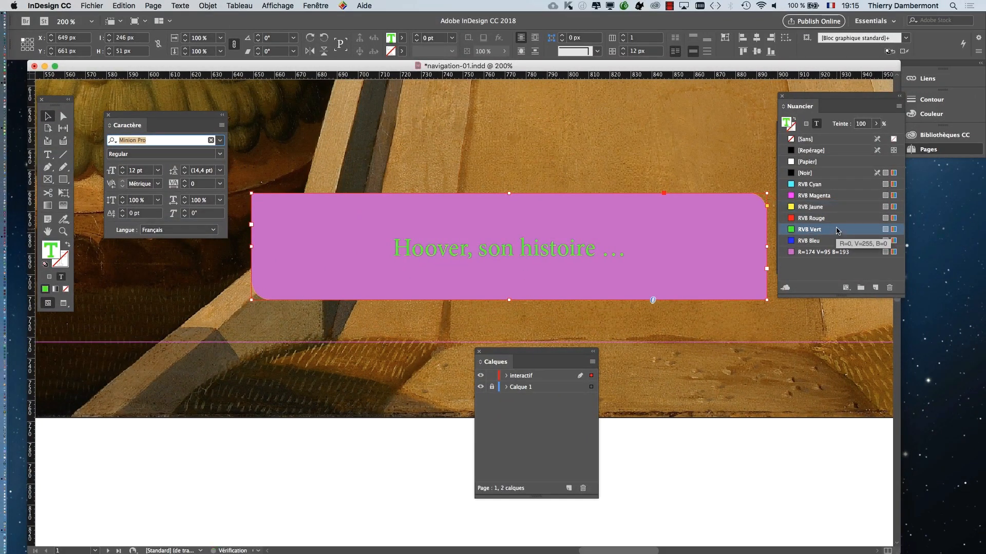
{"action": "left_click", "coordinate": [836, 186]}
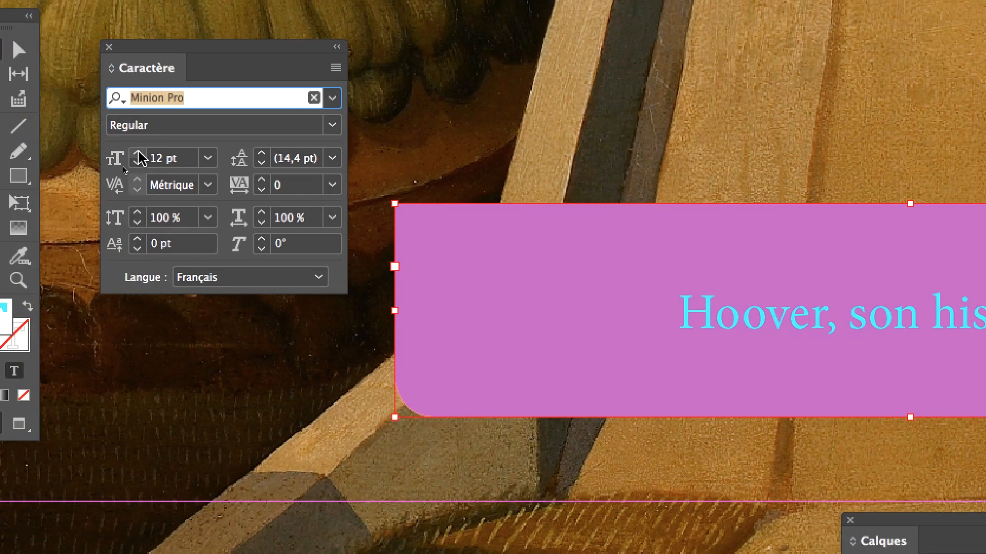
- Set the button text's size to 20 pt and its kerning to Optique
{"action": "left_click", "coordinate": [138, 154]}
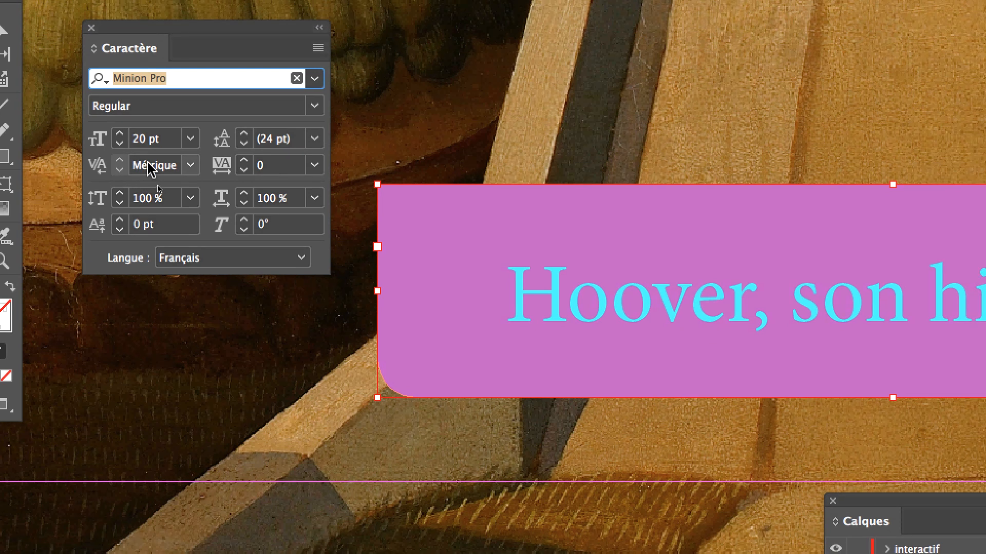
{"action": "left_click", "coordinate": [190, 165]}
{"action": "left_click", "coordinate": [194, 190]}
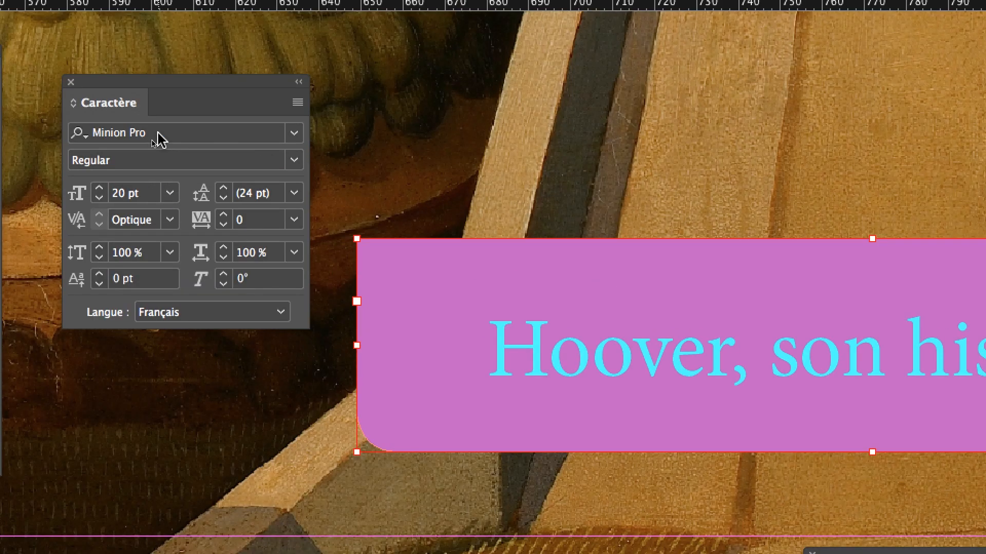
- Try Mona Lisa Solid ITC TT and the fonts following it on the button text, settling on Myriad Pro Regular
{"action": "left_click", "coordinate": [151, 81]}
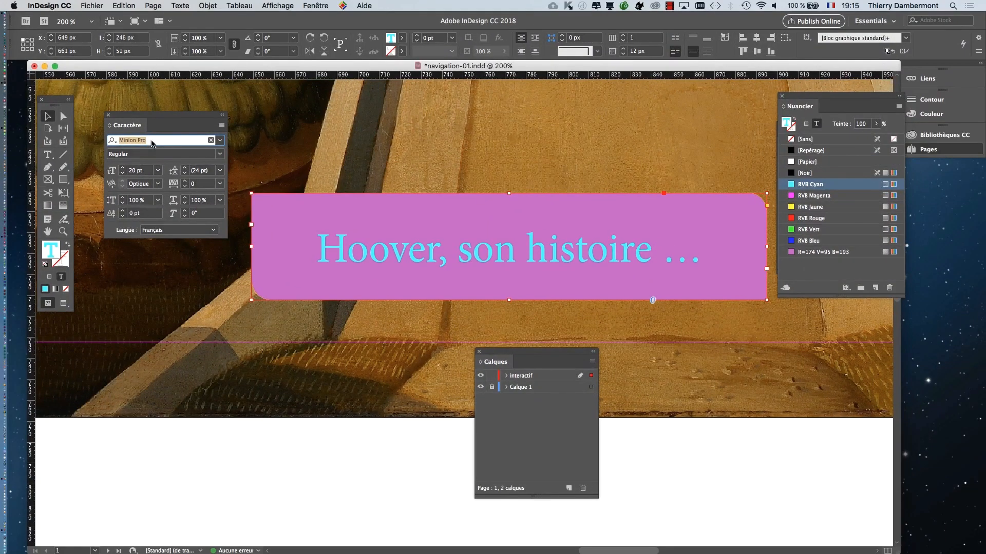
{"action": "type", "text": "Mona Lisa Solid ITC TT"}
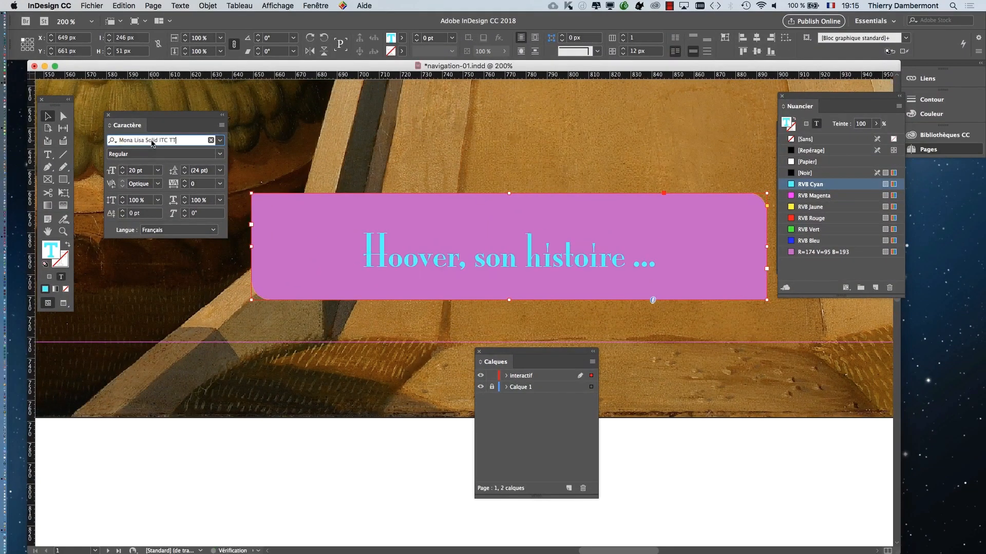
{"action": "key", "text": "Down"}
{"action": "key", "text": "Down"}
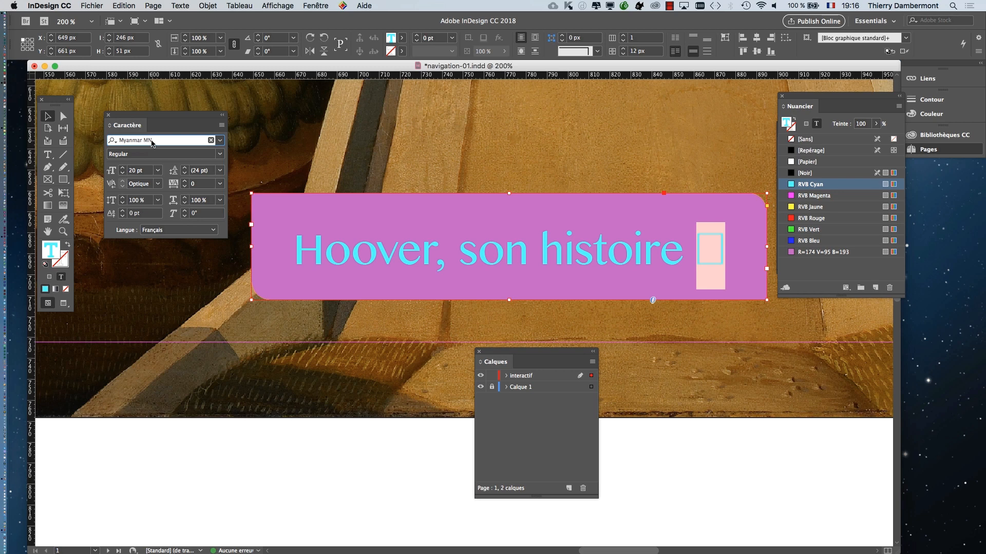
{"action": "key", "text": "Down"}
{"action": "key", "text": "Down"}
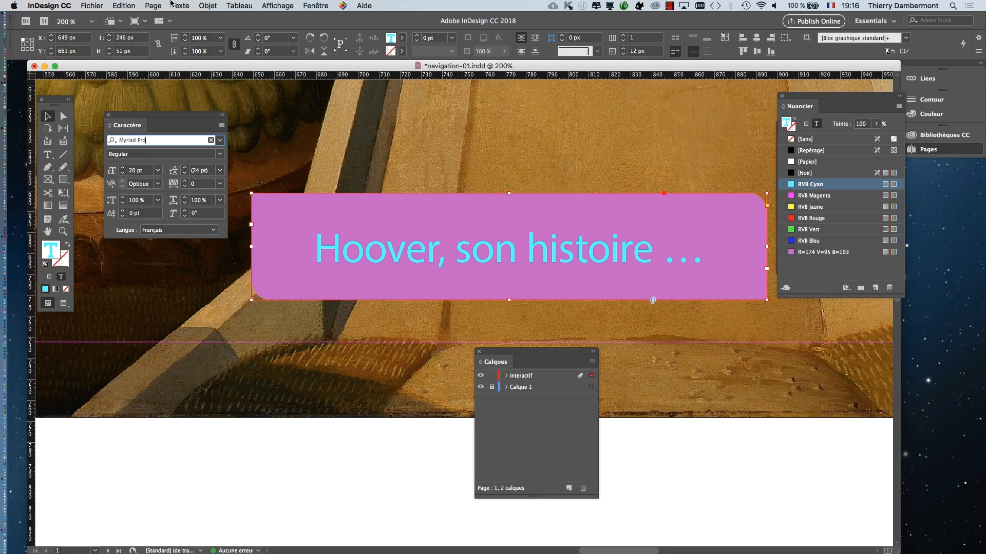
- Show the Styles de paragraphe panel and place it above the button text so the text stays readable
{"action": "left_click", "coordinate": [181, 5]}
{"action": "left_click", "coordinate": [222, 122]}
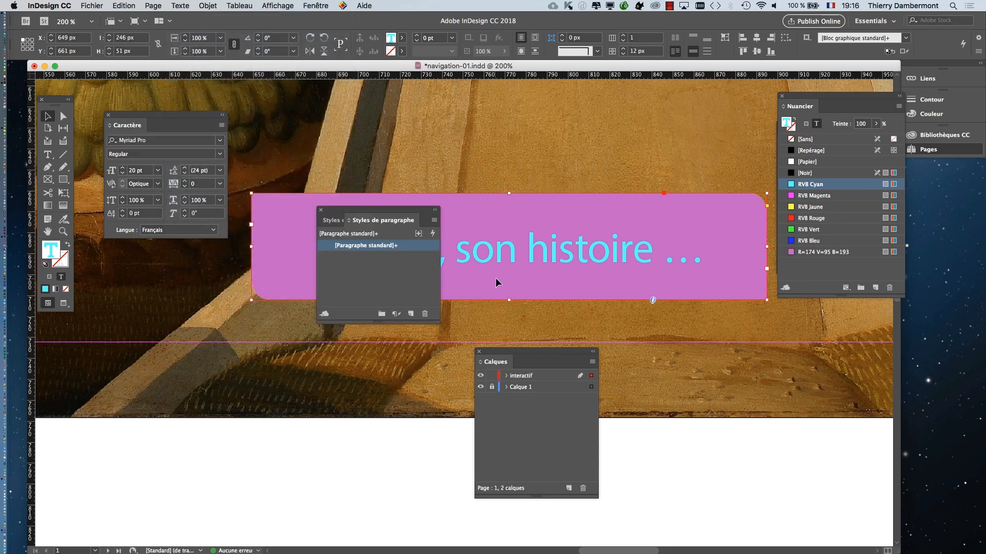
{"action": "left_click_drag", "start_coordinate": [392, 212], "coordinate": [638, 74]}
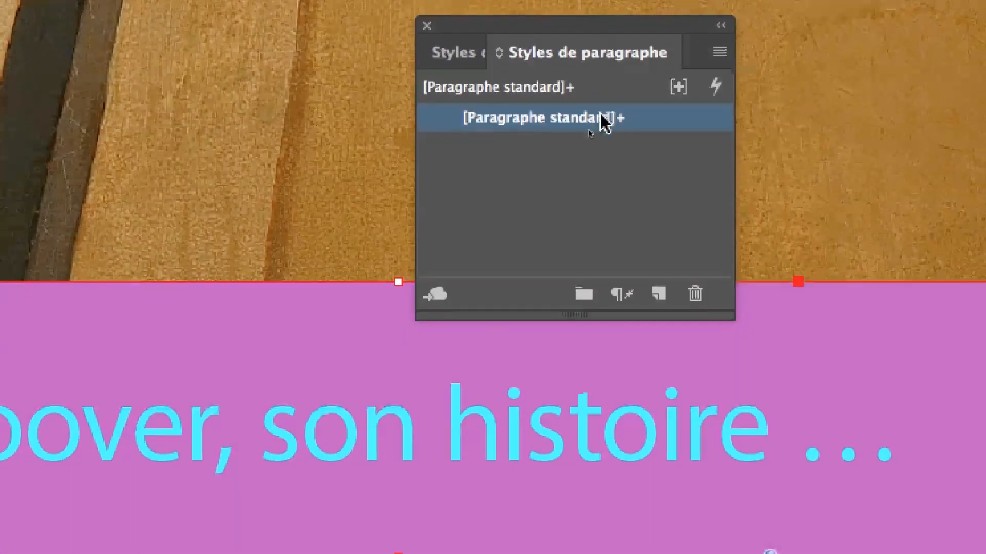
- Start a new paragraph style from the button text with Appliquer le style à la sélection enabled, moving its dialog aside to see the button
{"action": "mouse_move", "coordinate": [607, 117]}
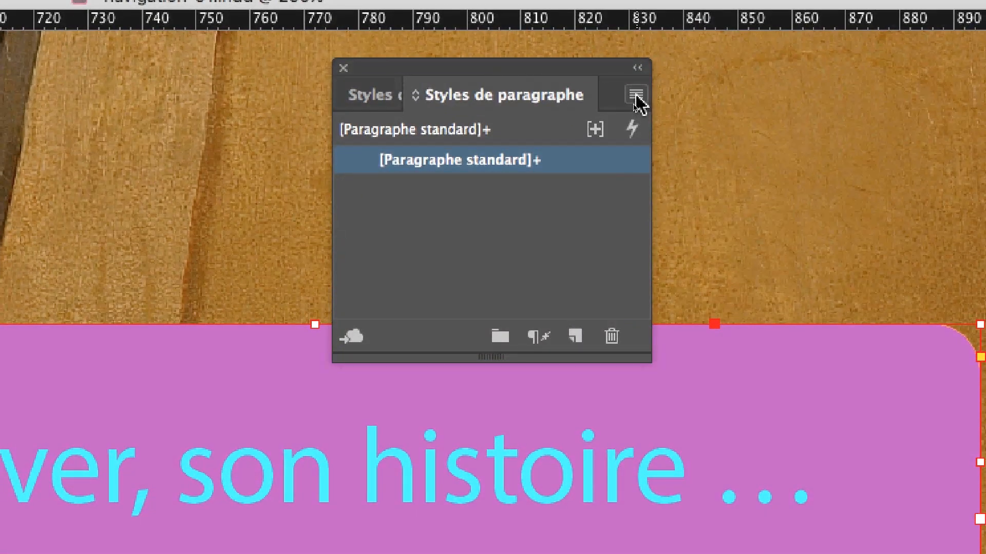
{"action": "left_click", "coordinate": [636, 96]}
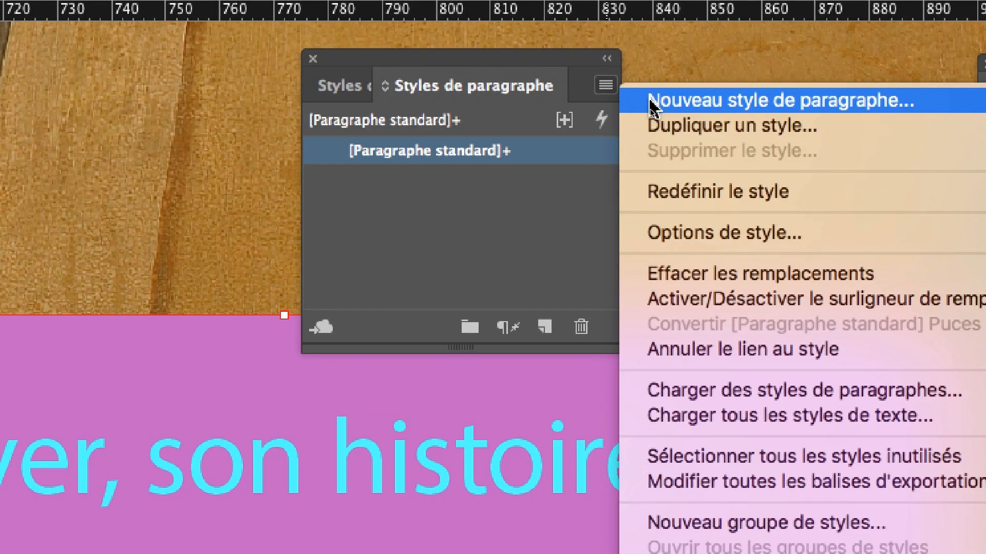
{"action": "left_click", "coordinate": [650, 97]}
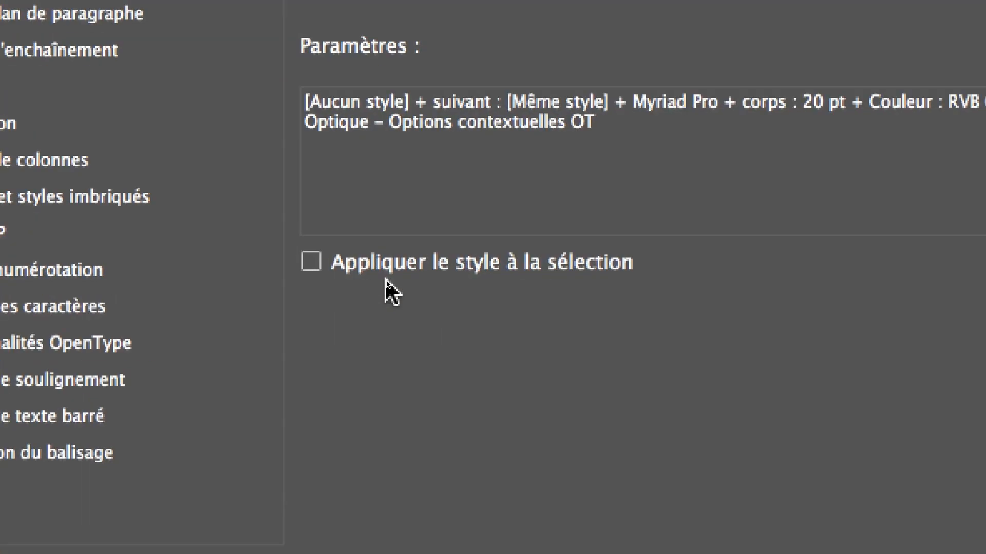
{"action": "left_click", "coordinate": [361, 268]}
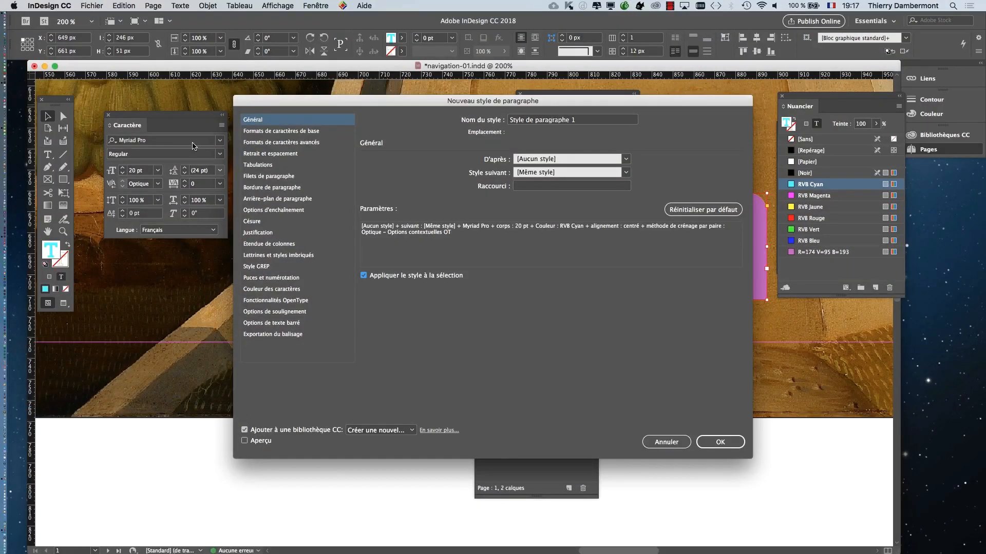
{"action": "left_click_drag", "start_coordinate": [328, 100], "coordinate": [330, 330]}
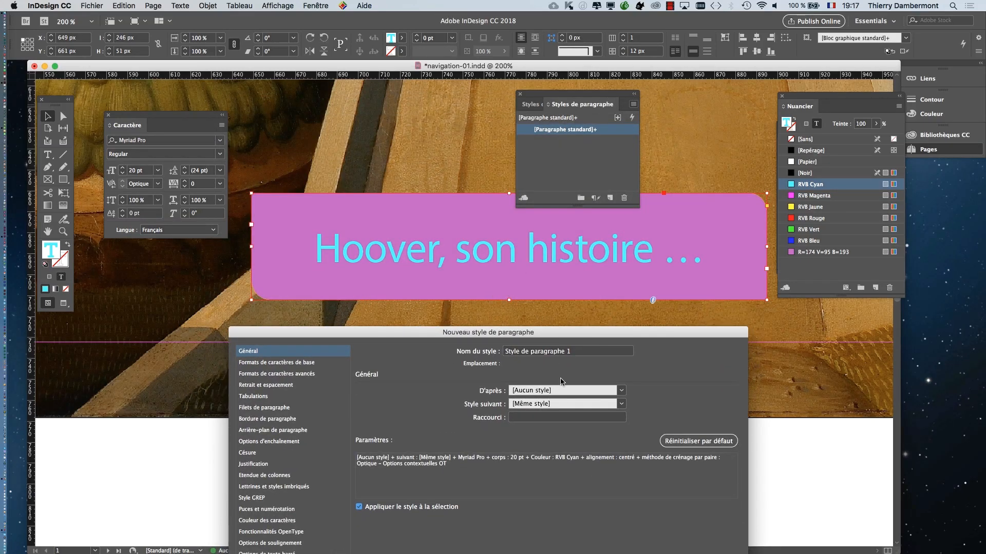
{"action": "left_click_drag", "start_coordinate": [560, 333], "coordinate": [784, 58]}
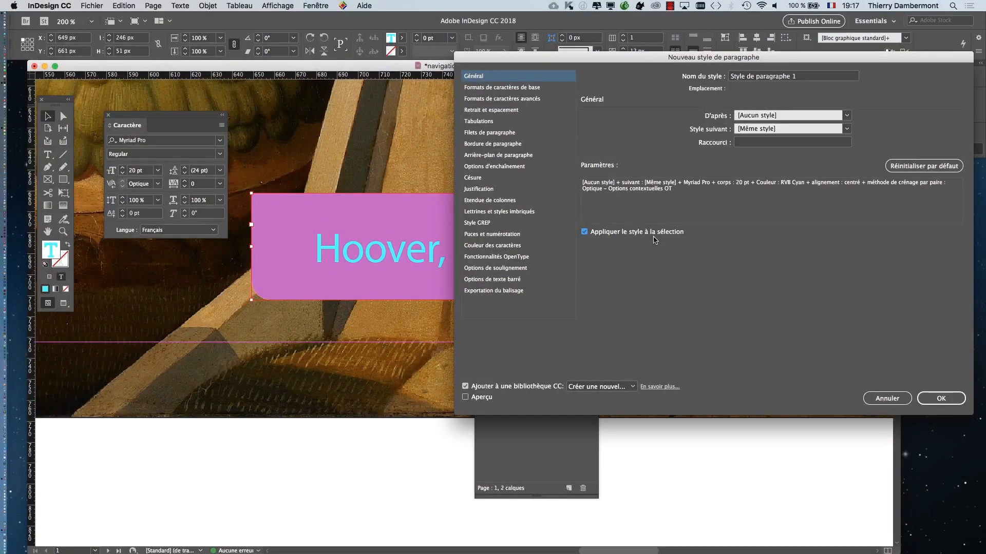
{"action": "left_click_drag", "start_coordinate": [726, 57], "coordinate": [678, 110]}
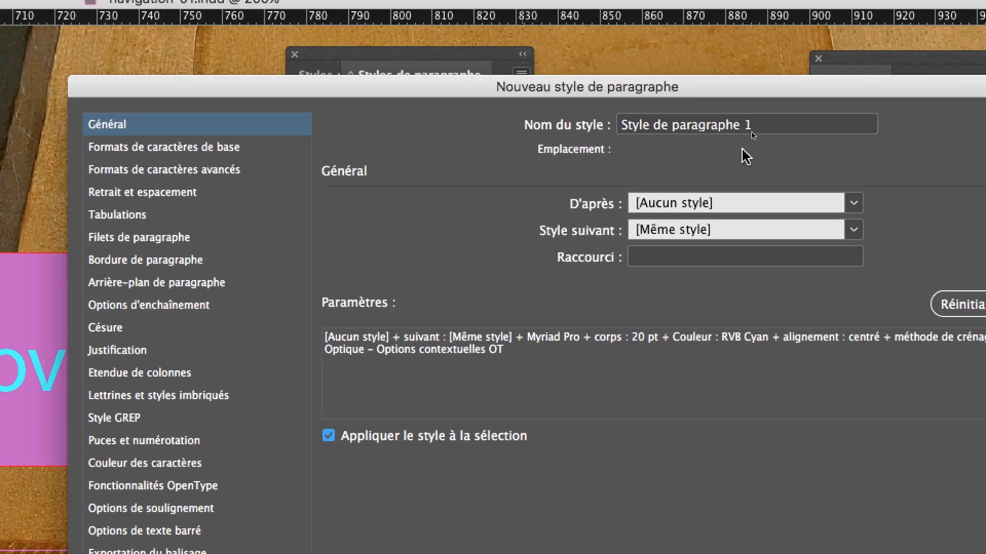
- Name the new paragraph style "texte dans les boutons" and create it
{"action": "left_click", "coordinate": [768, 124]}
{"action": "type", "text": "tex"}
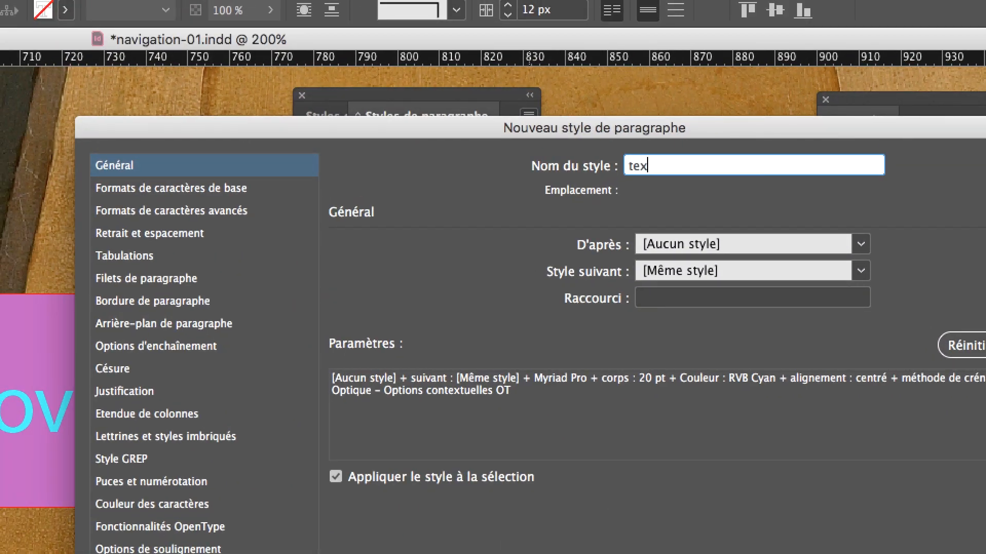
{"action": "type", "text": "te"}
{"action": "key", "text": "BackSpace"}
{"action": "key", "text": "BackSpace"}
{"action": "key", "text": "BackSpace"}
{"action": "type", "text": "dans le s"}
{"action": "key", "text": "BackSpace"}
{"action": "type", "text": "boutons"}
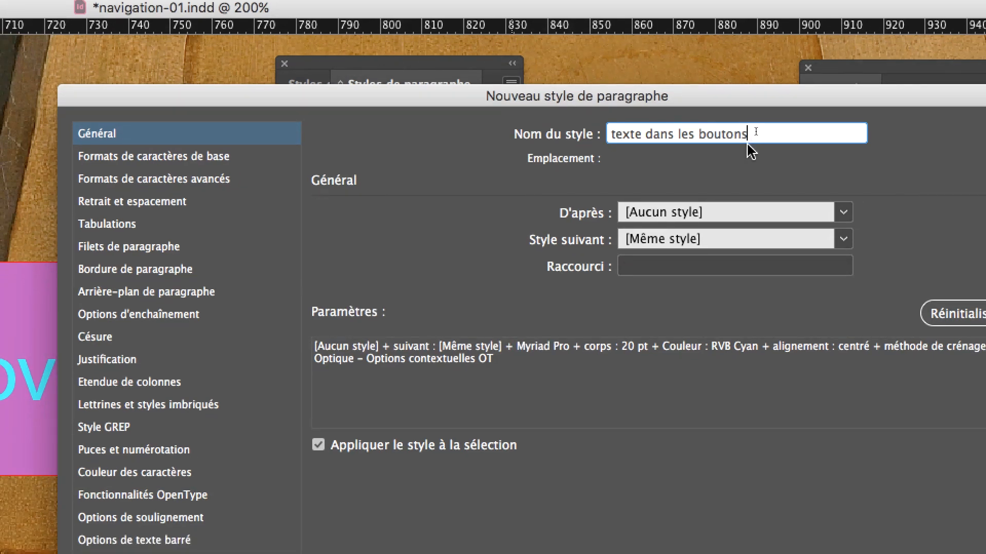
{"action": "left_click_drag", "start_coordinate": [772, 165], "coordinate": [731, 147]}
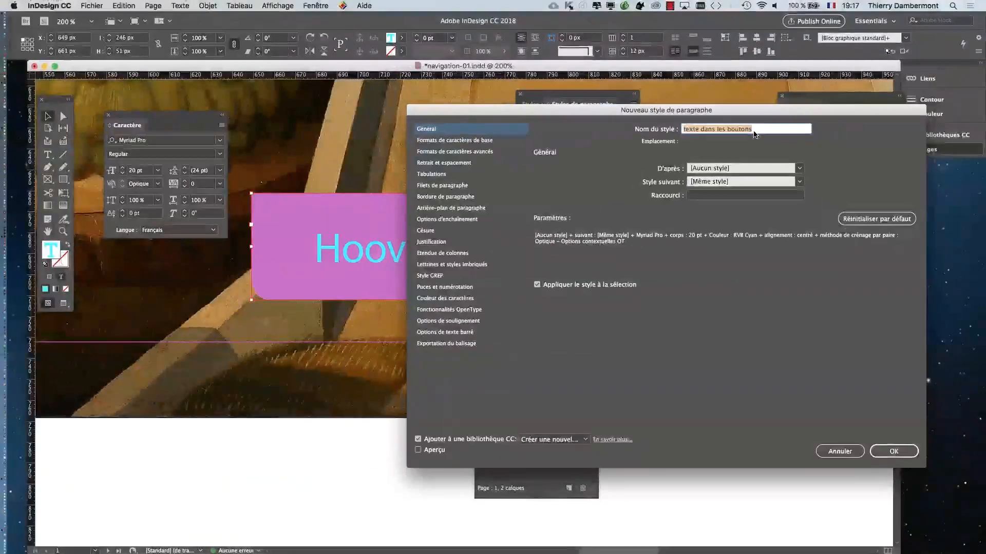
{"action": "left_click", "coordinate": [784, 130]}
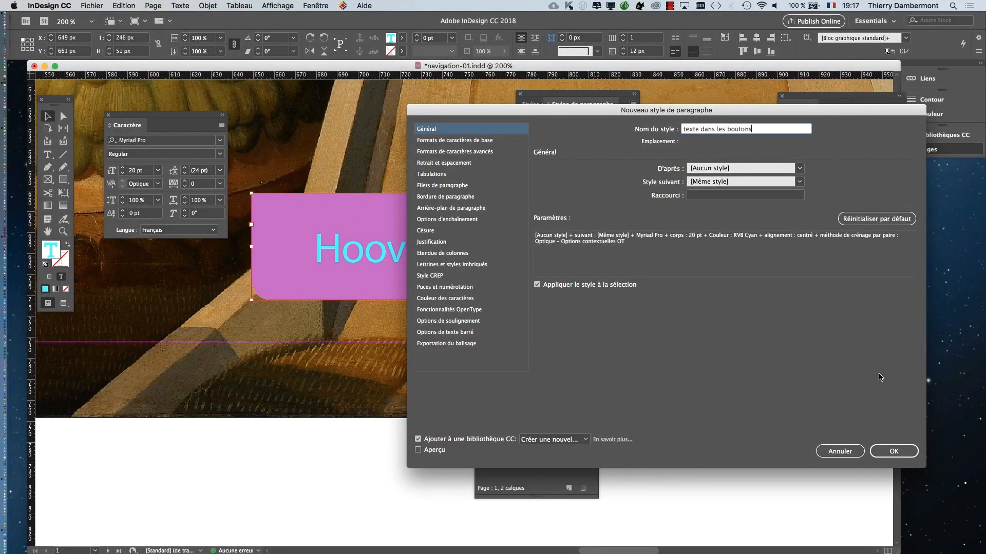
{"action": "left_click", "coordinate": [909, 452]}
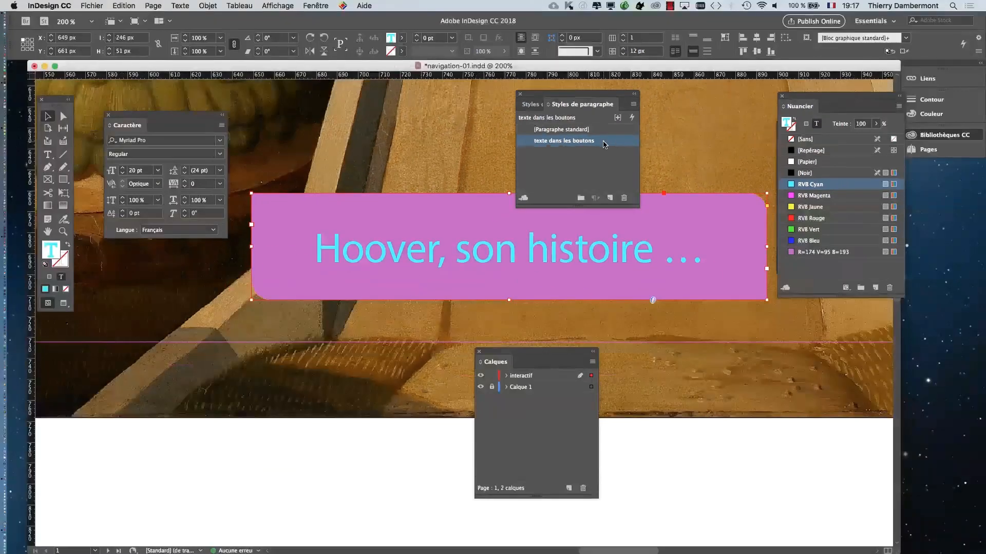
- Widen the Styles de paragraphe panel, look at the character styles beside it, and return to the paragraph styles
{"action": "left_click_drag", "start_coordinate": [603, 94], "coordinate": [508, 92]}
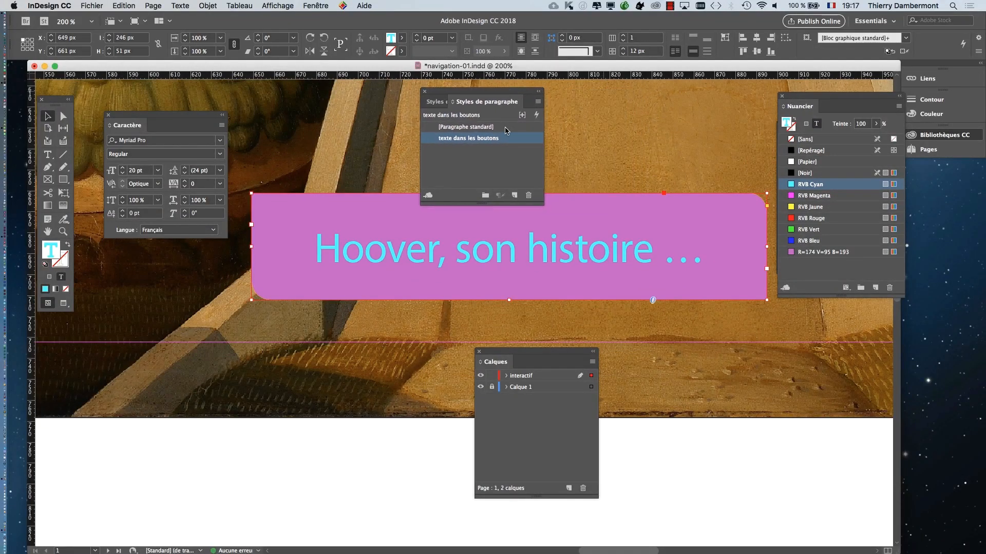
{"action": "left_click_drag", "start_coordinate": [541, 202], "coordinate": [782, 181]}
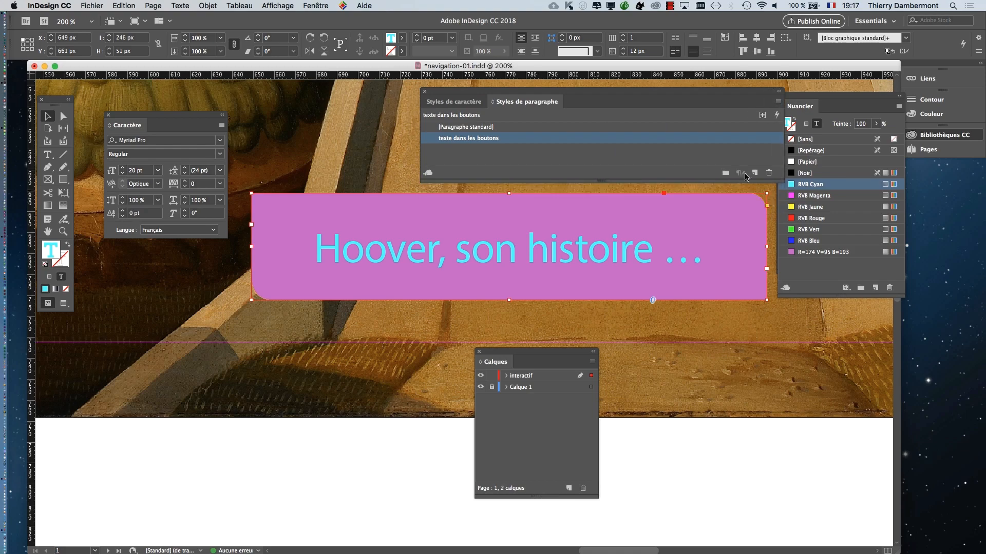
{"action": "left_click", "coordinate": [454, 103]}
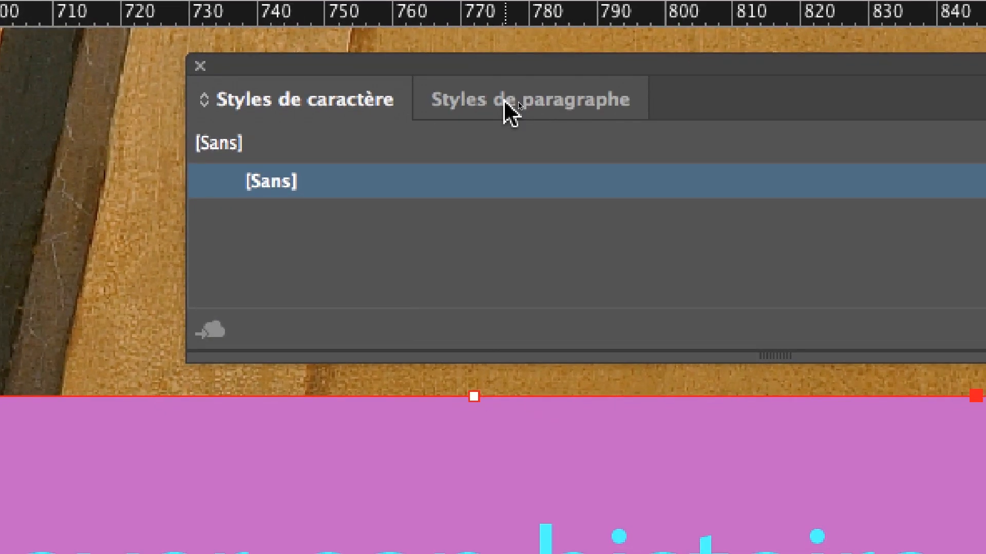
{"action": "left_click", "coordinate": [662, 102]}
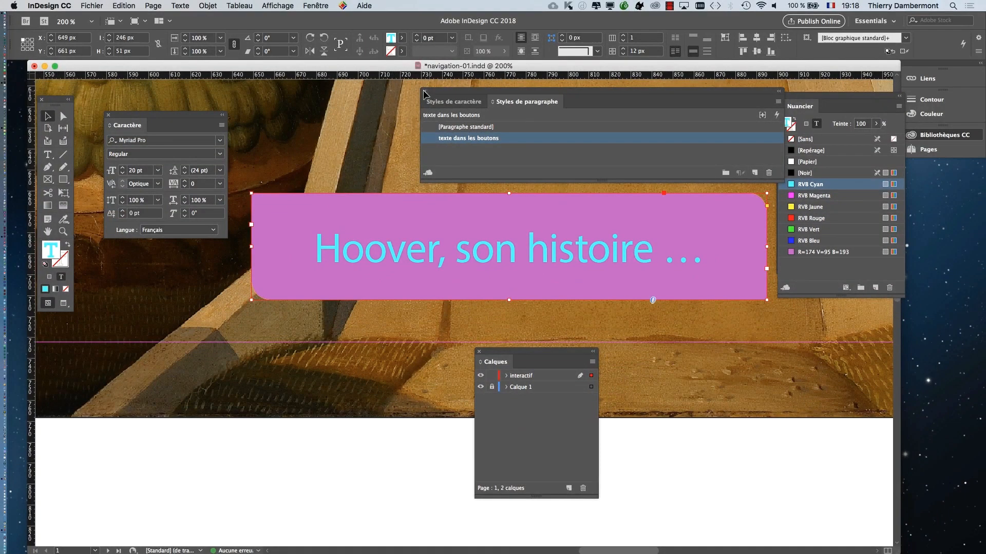
- Zoom out to 150 % and move the Calques and Nuancier panels clear of the violet button
{"action": "scroll", "coordinate": [374, 399], "scroll_direction": "down", "scroll_amount": 1}
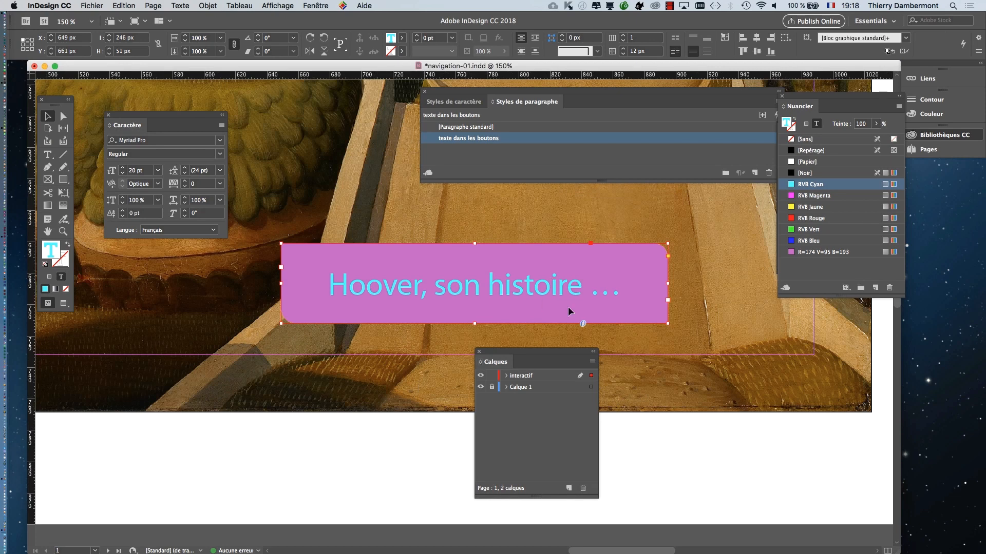
{"action": "left_click_drag", "start_coordinate": [543, 357], "coordinate": [165, 286]}
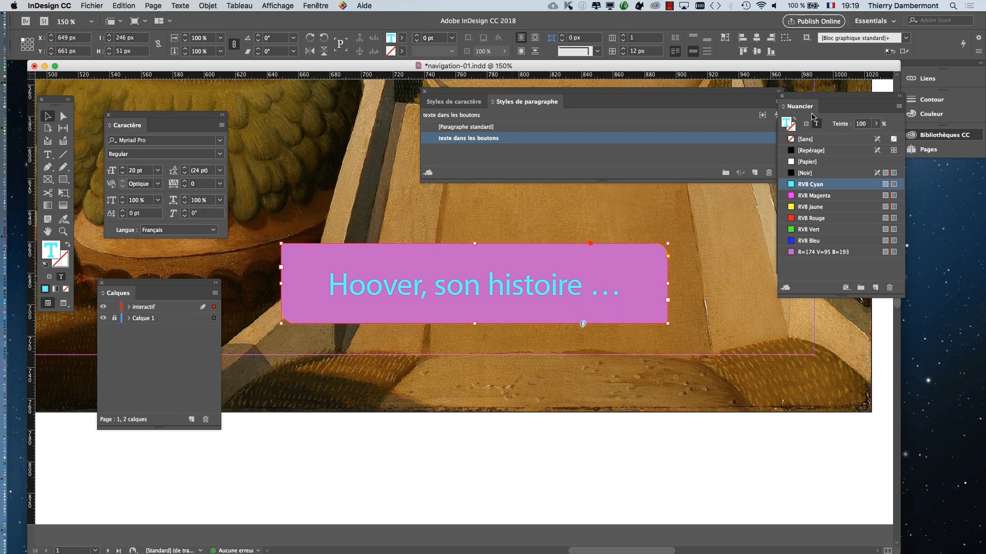
{"action": "left_click_drag", "start_coordinate": [811, 100], "coordinate": [763, 231]}
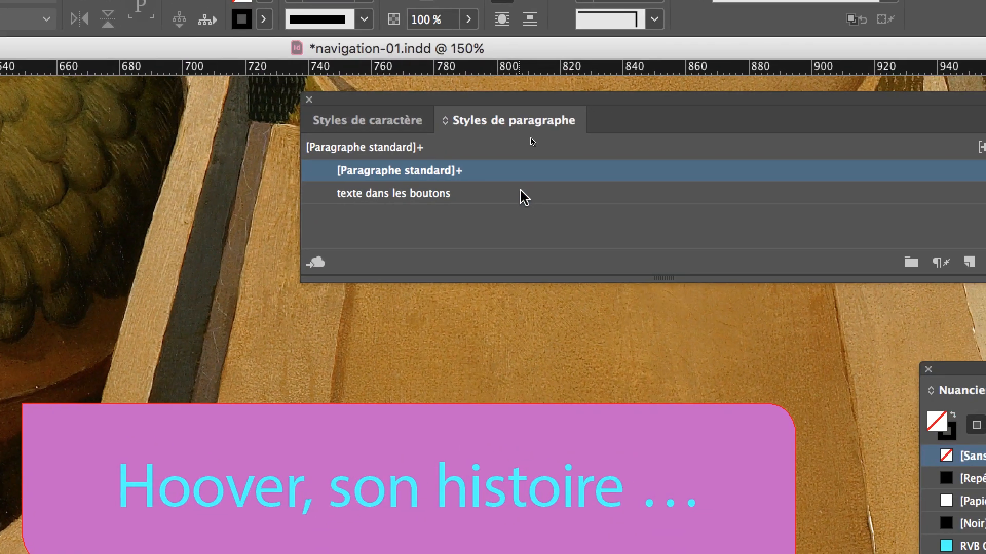
- Open the options of the style "texte dans les boutons", try Noteworthy as its font family, and enable Aperçu
{"action": "double_click", "coordinate": [523, 194]}
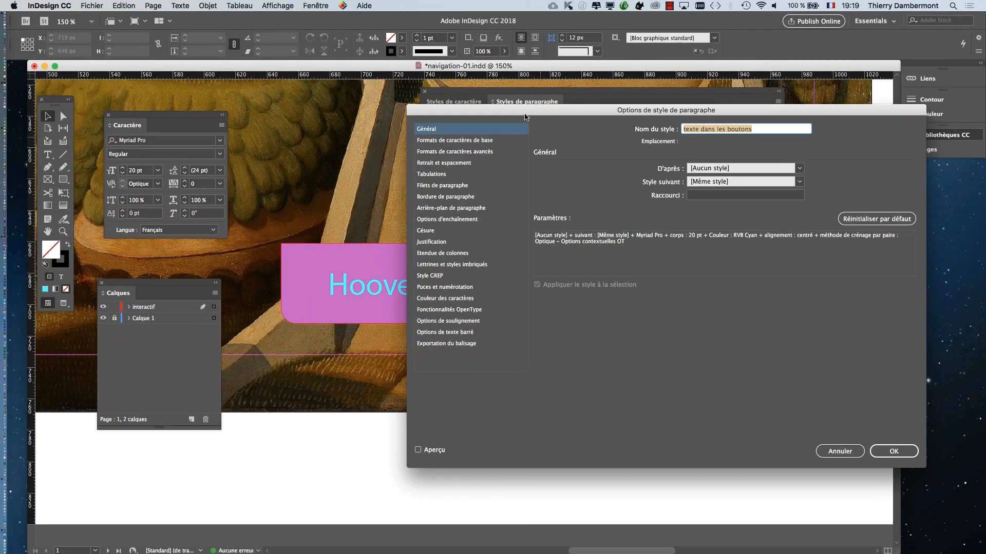
{"action": "left_click_drag", "start_coordinate": [521, 131], "coordinate": [978, 277]}
{"action": "left_click_drag", "start_coordinate": [763, 175], "coordinate": [793, 151]}
{"action": "left_click", "coordinate": [730, 177]}
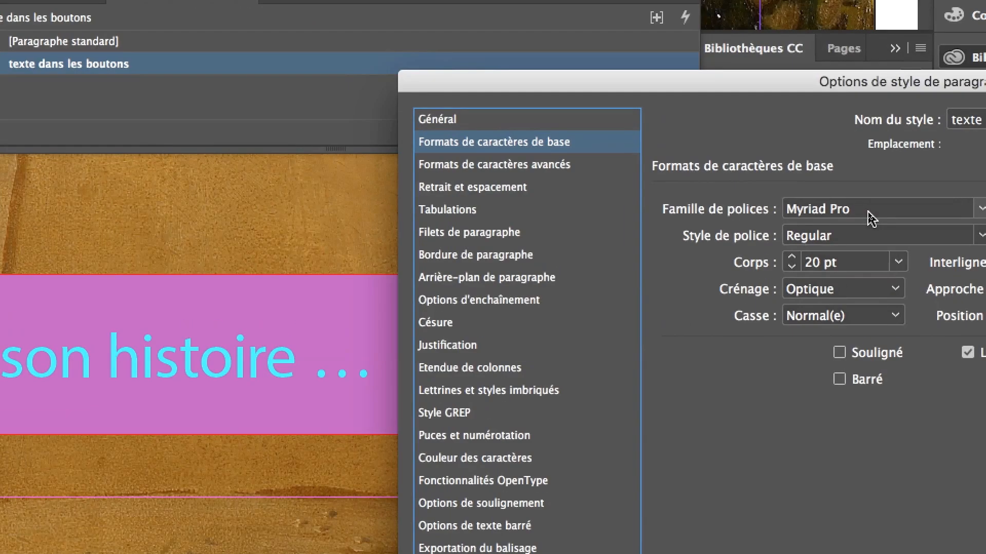
{"action": "left_click", "coordinate": [867, 210]}
{"action": "key", "text": "Down"}
{"action": "key", "text": "Down"}
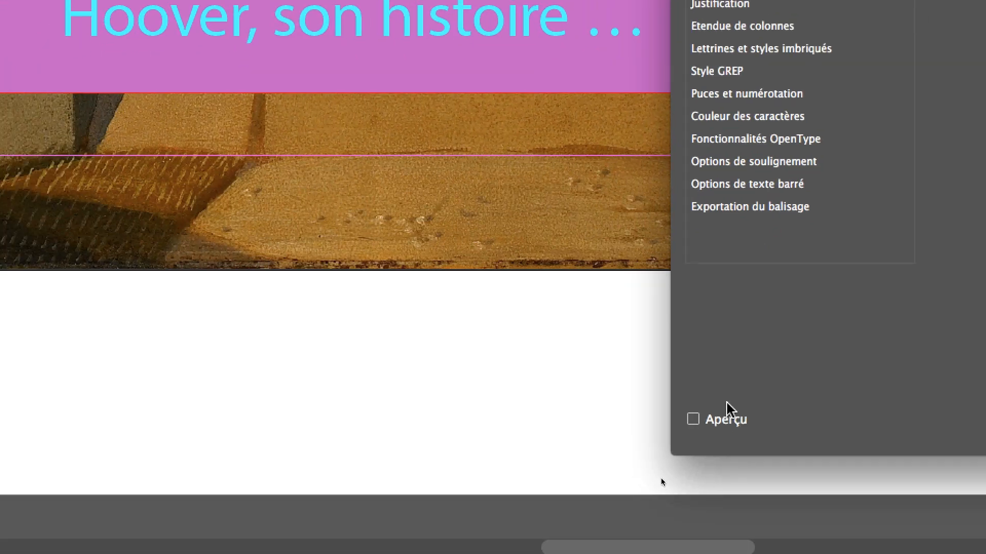
{"action": "left_click", "coordinate": [733, 422]}
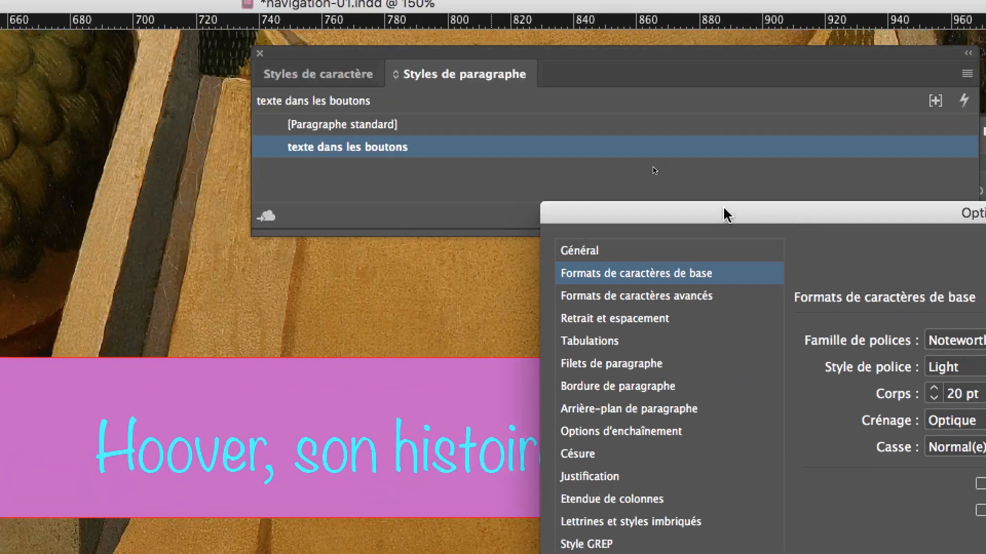
- Reposition the style options dialog and go through the fonts after Noteworthy, settling the style on Optima Regular
{"action": "left_click_drag", "start_coordinate": [724, 215], "coordinate": [635, 178]}
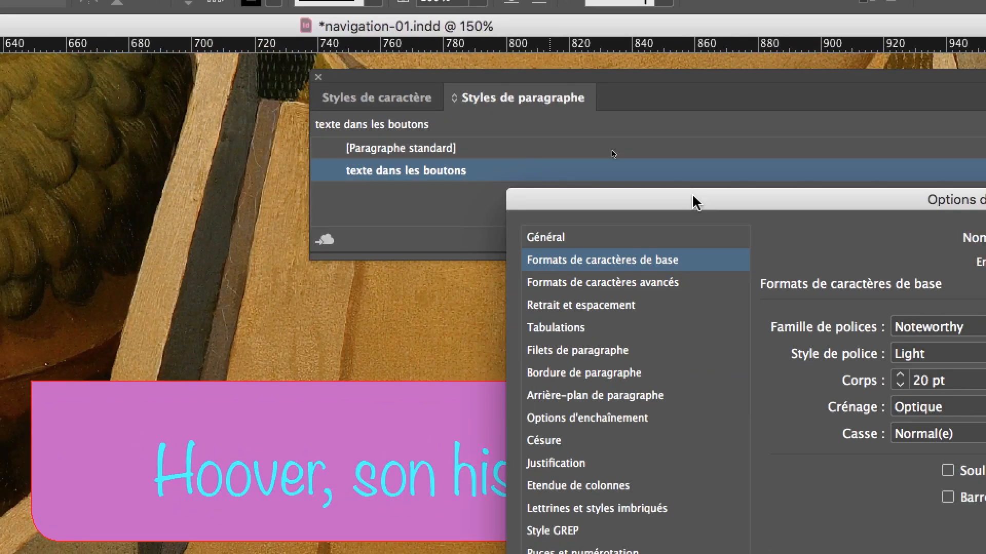
{"action": "left_click_drag", "start_coordinate": [696, 202], "coordinate": [665, 241]}
{"action": "left_click", "coordinate": [969, 327]}
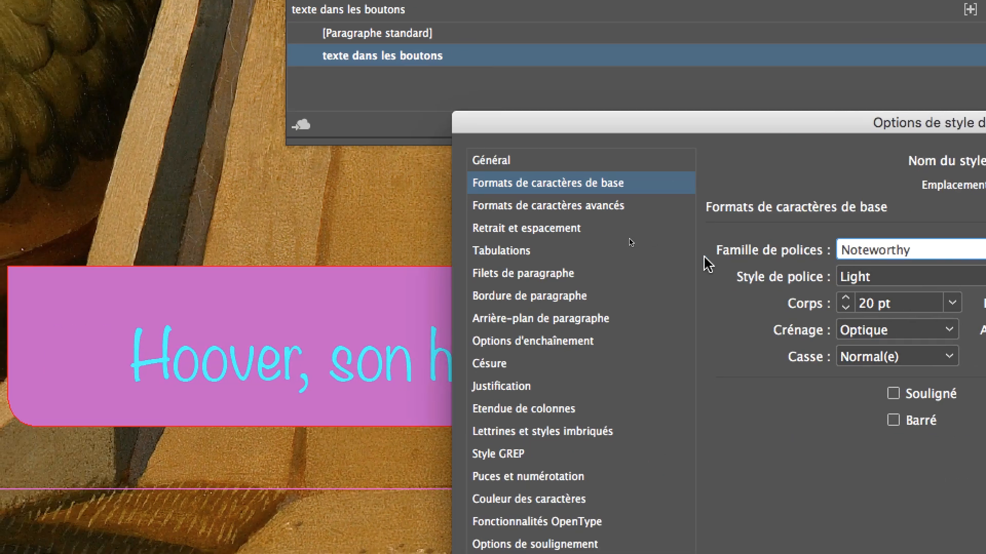
{"action": "key", "text": "Down"}
{"action": "key", "text": "Down"}
{"action": "key", "text": "Down"}
{"action": "key", "text": "Down"}
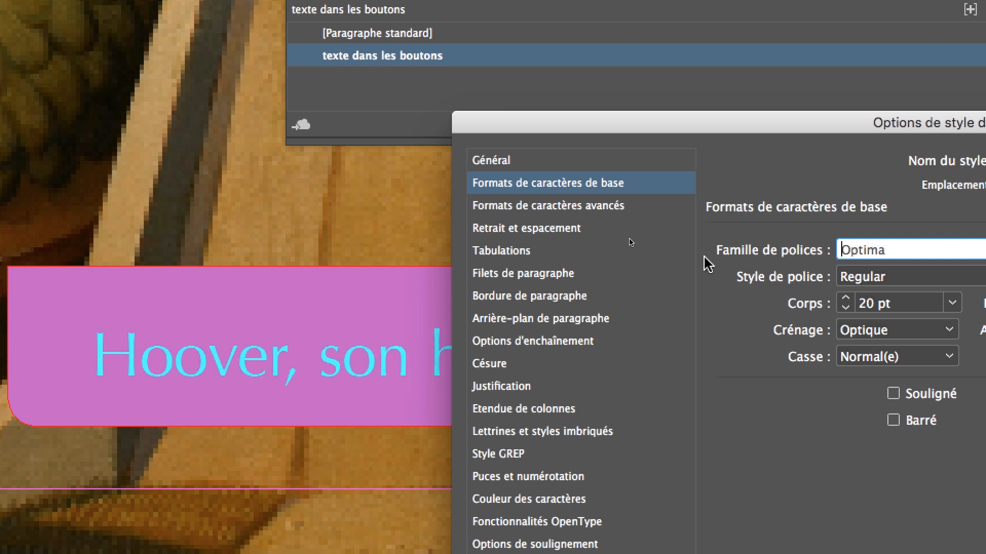
{"action": "key", "text": "Up"}
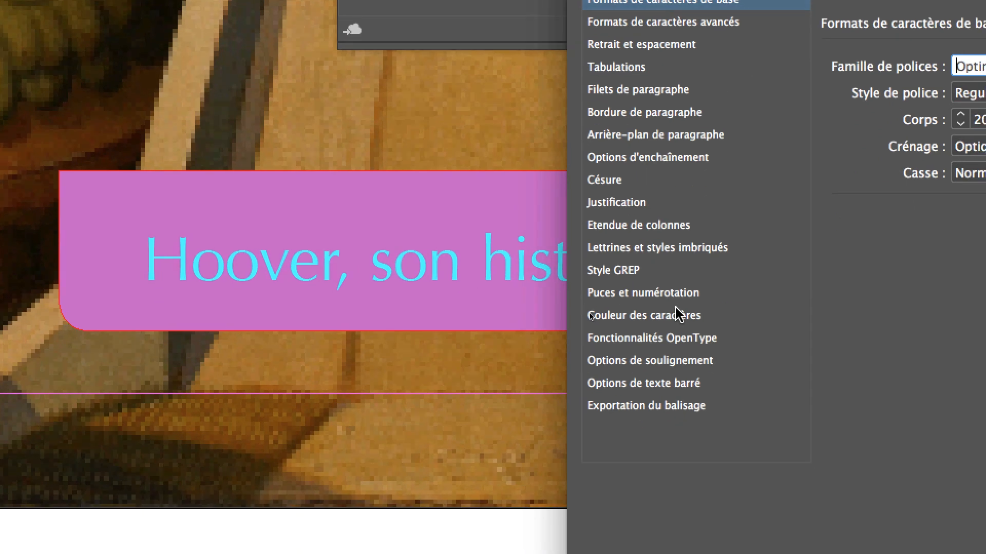
- Set the style's character colour to RVB Jaune, validate the style options, and move Styles de paragraphe closer to the Caractère panel
{"action": "left_click", "coordinate": [677, 427]}
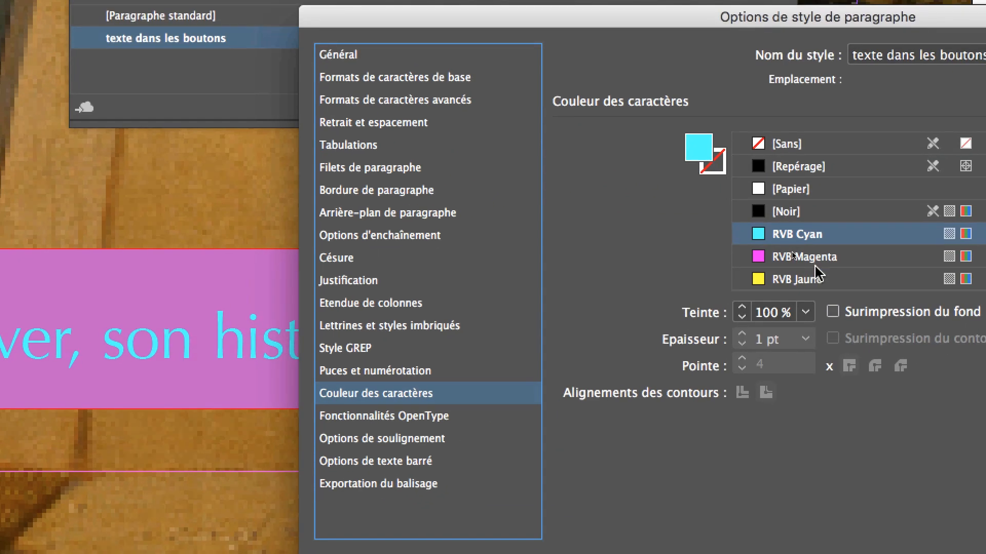
{"action": "scroll", "coordinate": [816, 274], "scroll_direction": "down", "scroll_amount": 2}
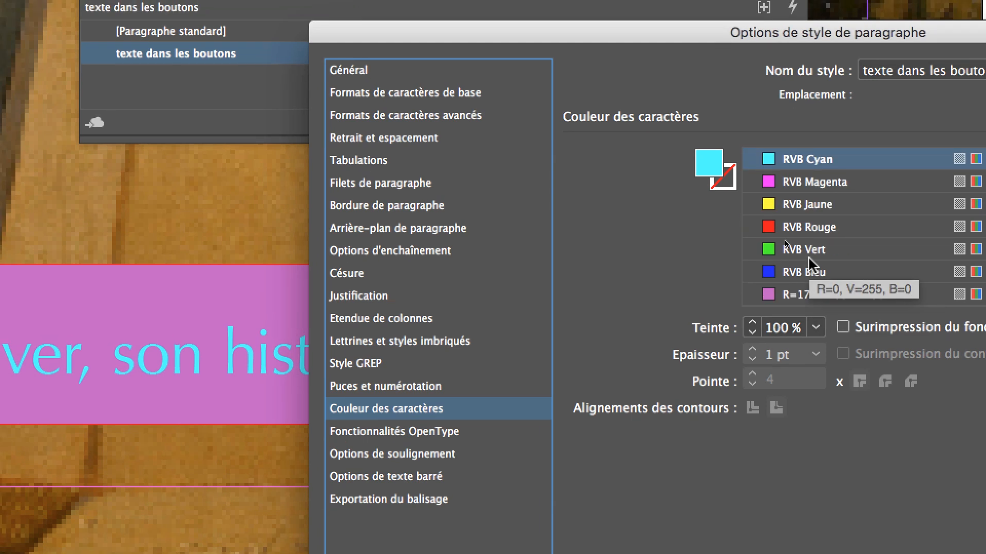
{"action": "scroll", "coordinate": [808, 264], "scroll_direction": "up", "scroll_amount": 2}
{"action": "left_click", "coordinate": [832, 297]}
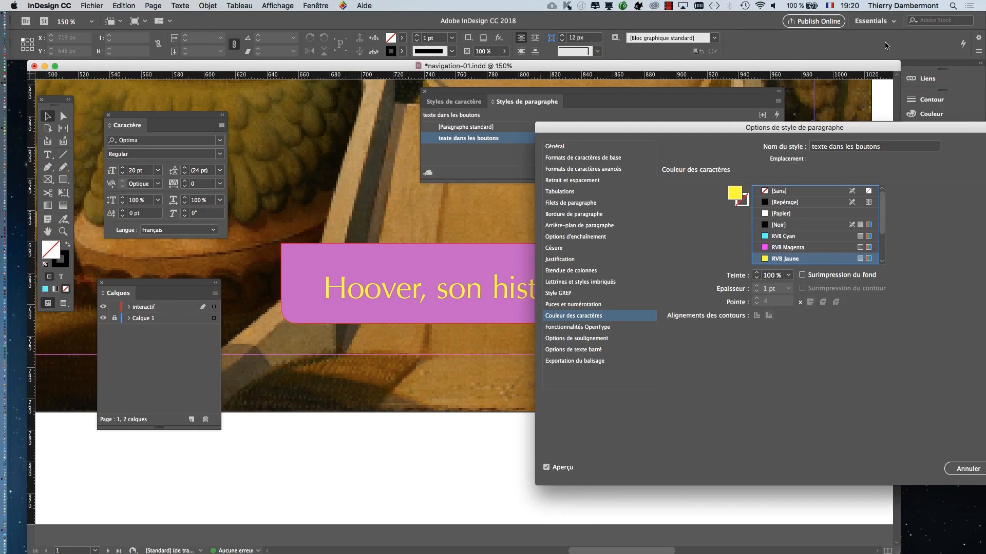
{"action": "left_click_drag", "start_coordinate": [917, 122], "coordinate": [164, 71]}
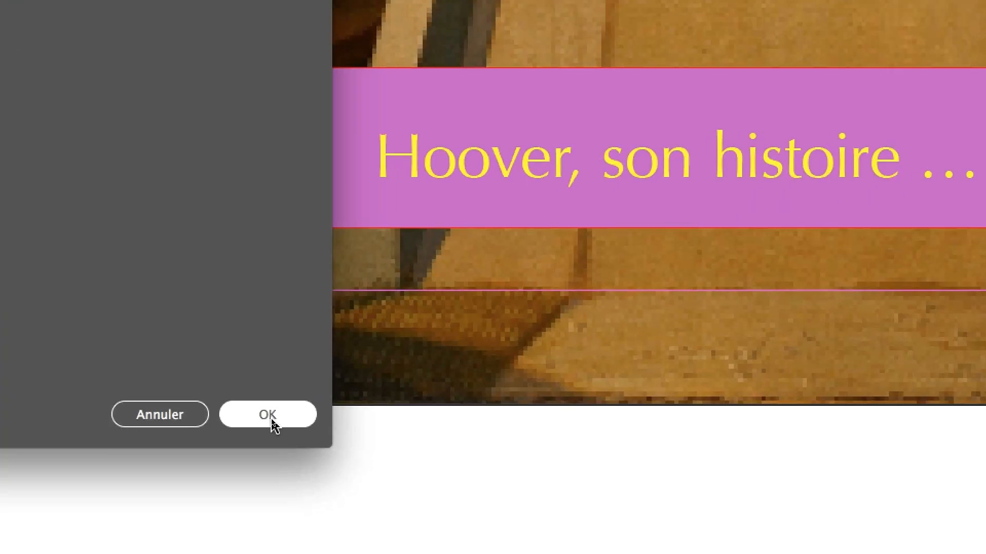
{"action": "left_click", "coordinate": [270, 416]}
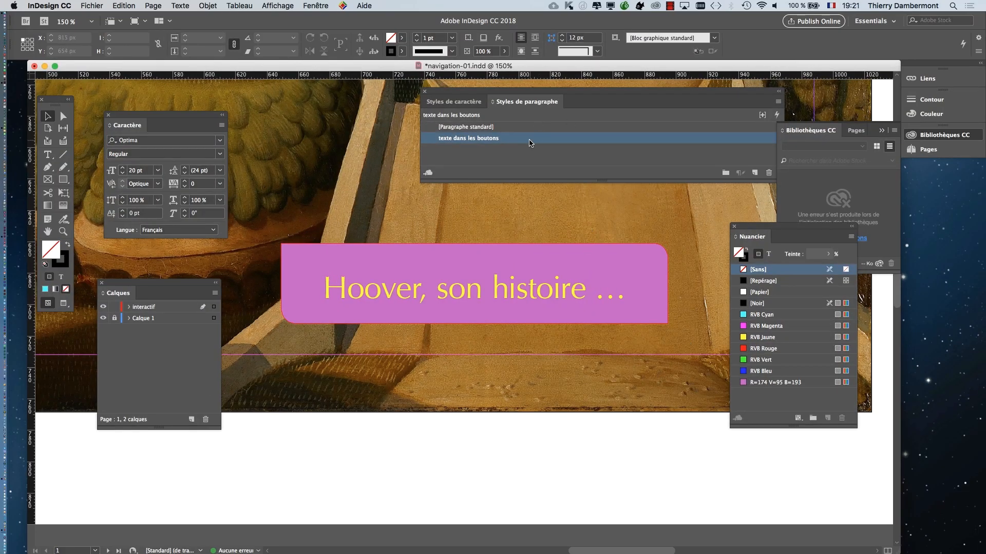
{"action": "left_click_drag", "start_coordinate": [496, 95], "coordinate": [325, 91]}
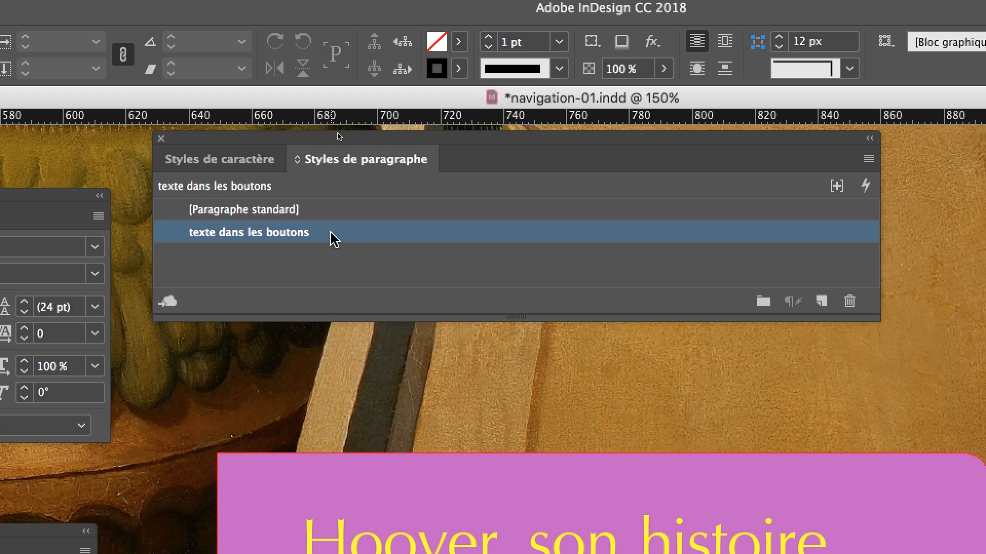
- Open the options of the paragraph style "texte dans les boutons" at Couleur des caractères and go through the available swatches
{"action": "double_click", "coordinate": [333, 238]}
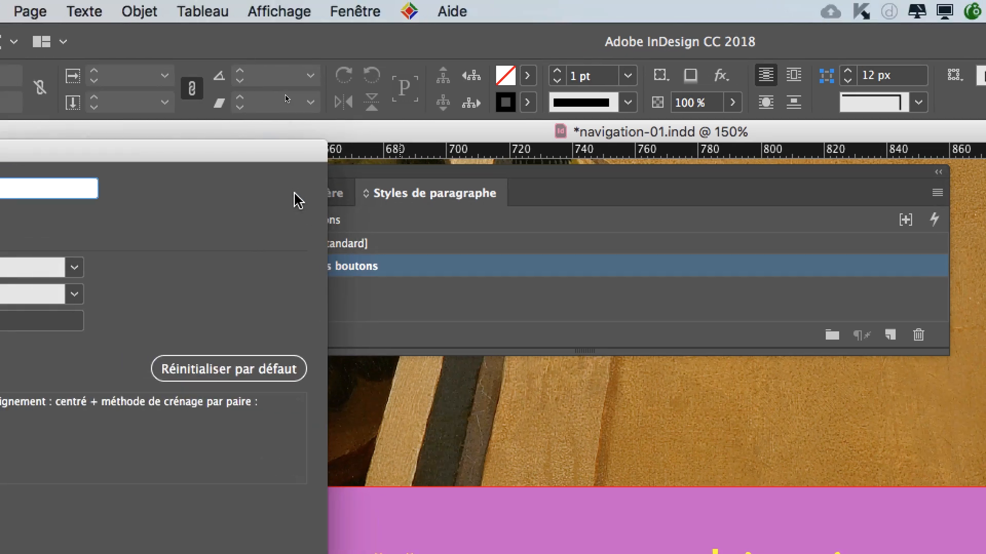
{"action": "left_click_drag", "start_coordinate": [298, 160], "coordinate": [504, 397]}
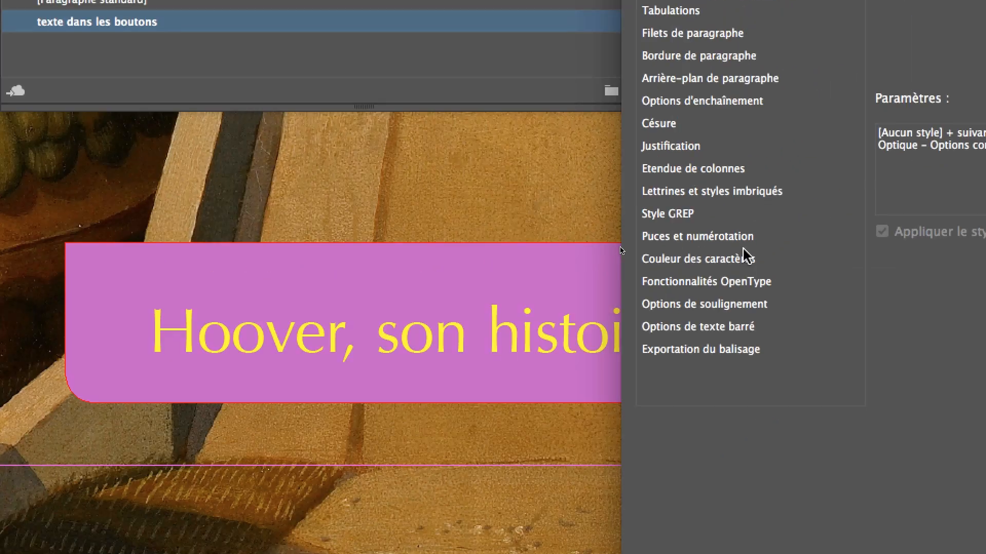
{"action": "left_click", "coordinate": [895, 102]}
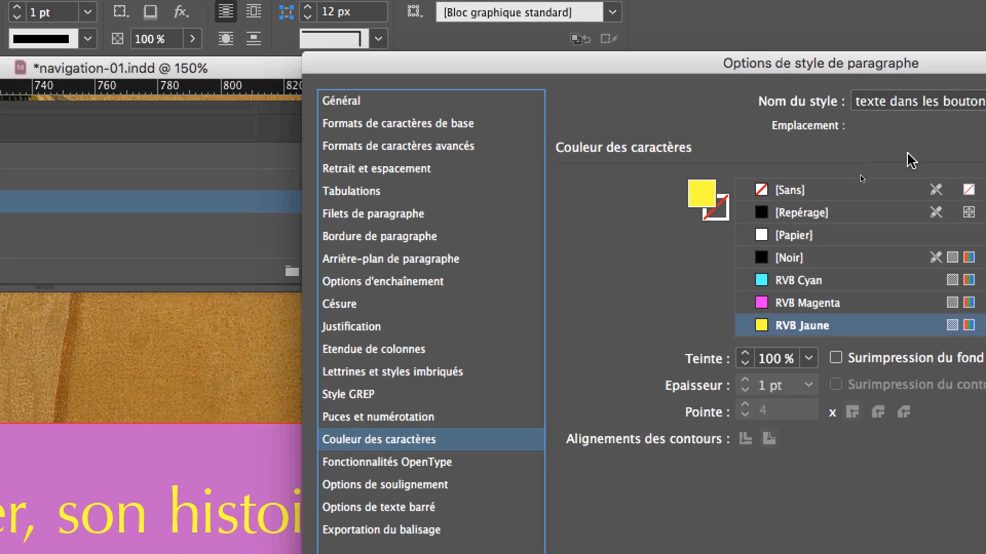
{"action": "scroll", "coordinate": [906, 297], "scroll_direction": "down", "scroll_amount": 2}
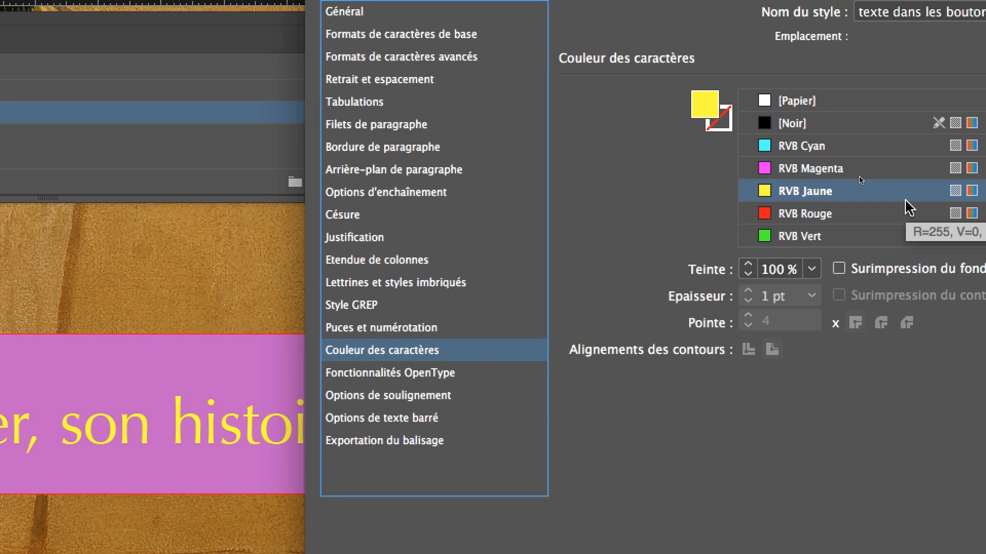
{"action": "scroll", "coordinate": [906, 201], "scroll_direction": "up", "scroll_amount": 2}
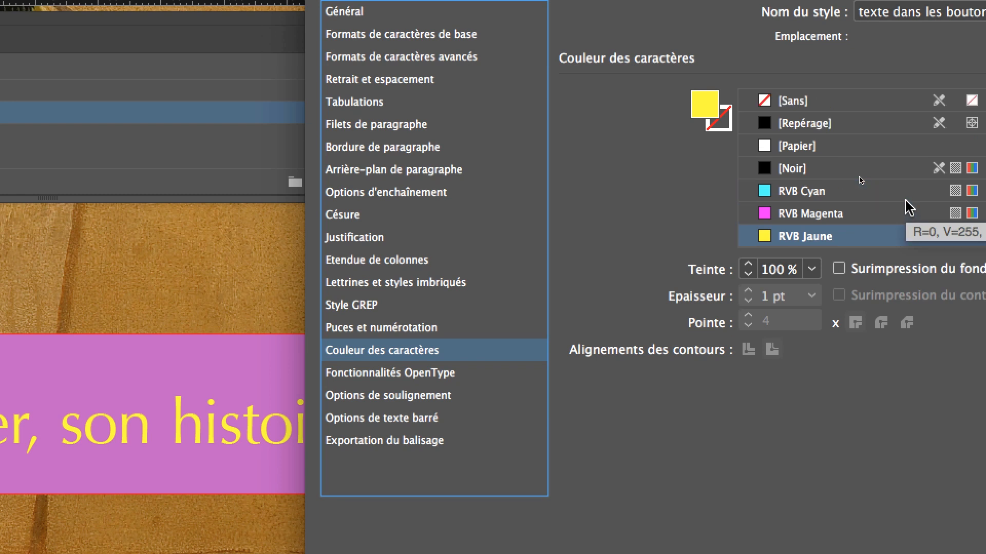
{"action": "scroll", "coordinate": [908, 208], "scroll_direction": "down", "scroll_amount": 1}
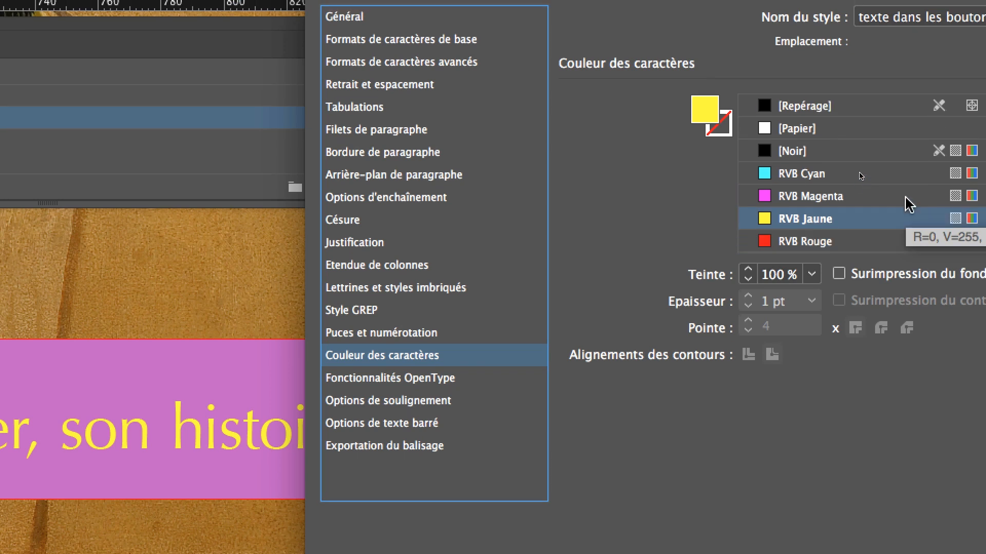
{"action": "scroll", "coordinate": [906, 200], "scroll_direction": "down", "scroll_amount": 2}
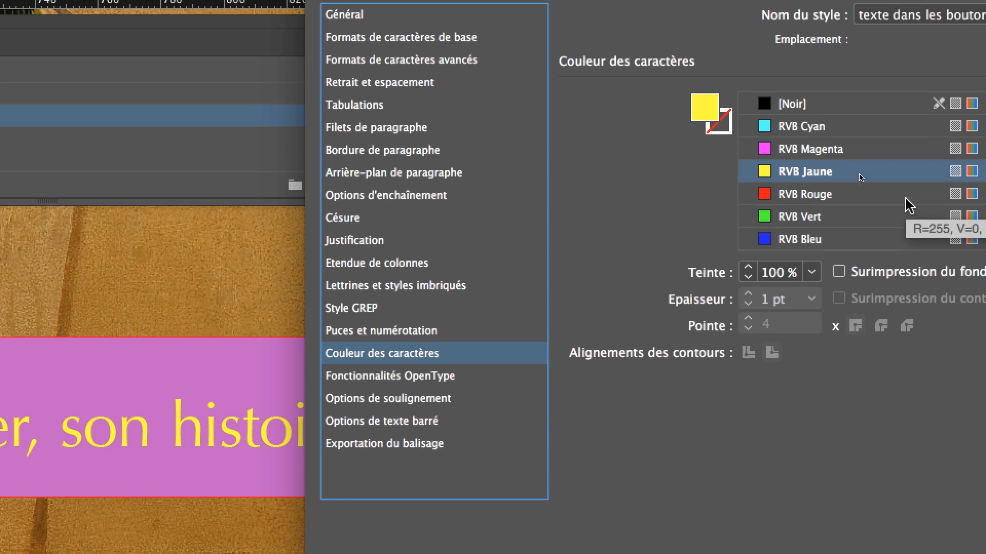
{"action": "scroll", "coordinate": [905, 198], "scroll_direction": "down", "scroll_amount": 1}
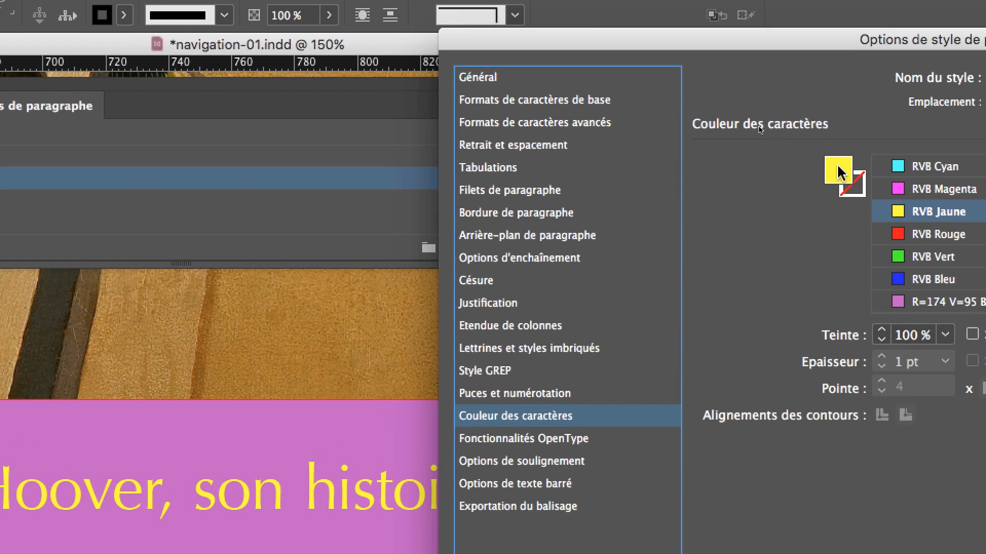
- Create a new RVB text colour with Rouge 57, Vert 87 and Bleu 255, and add it to the swatches
{"action": "double_click", "coordinate": [849, 175]}
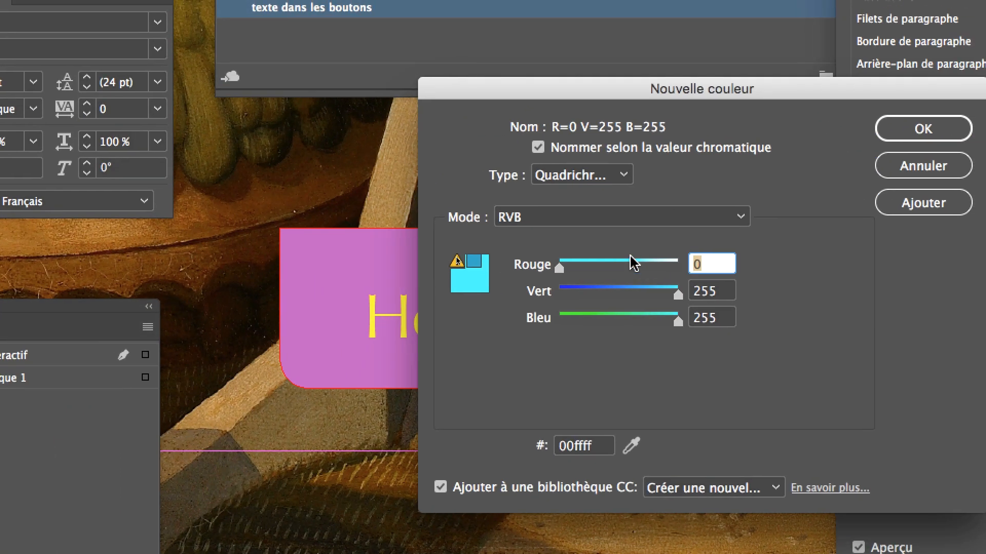
{"action": "left_click", "coordinate": [577, 265]}
{"action": "left_click", "coordinate": [598, 283]}
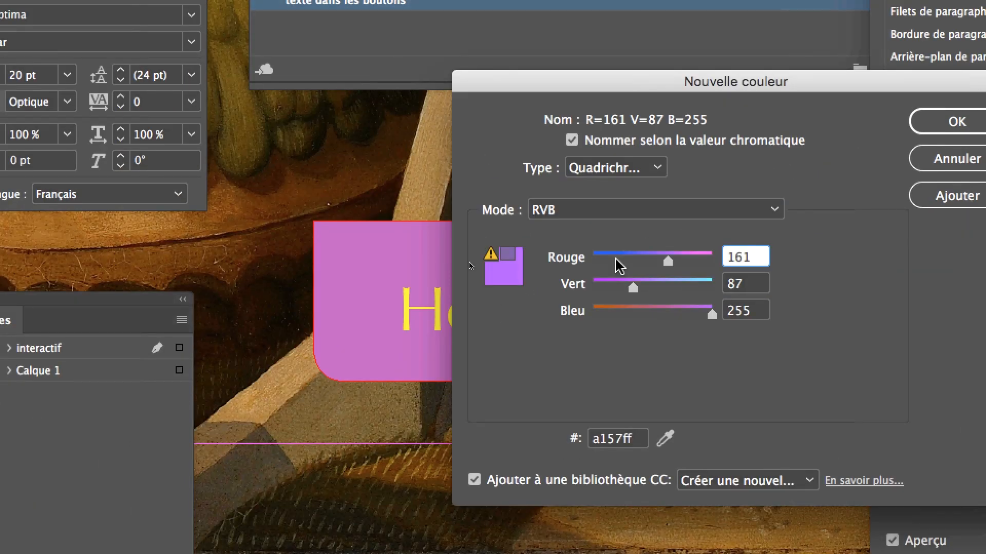
{"action": "left_click_drag", "start_coordinate": [667, 261], "coordinate": [626, 290]}
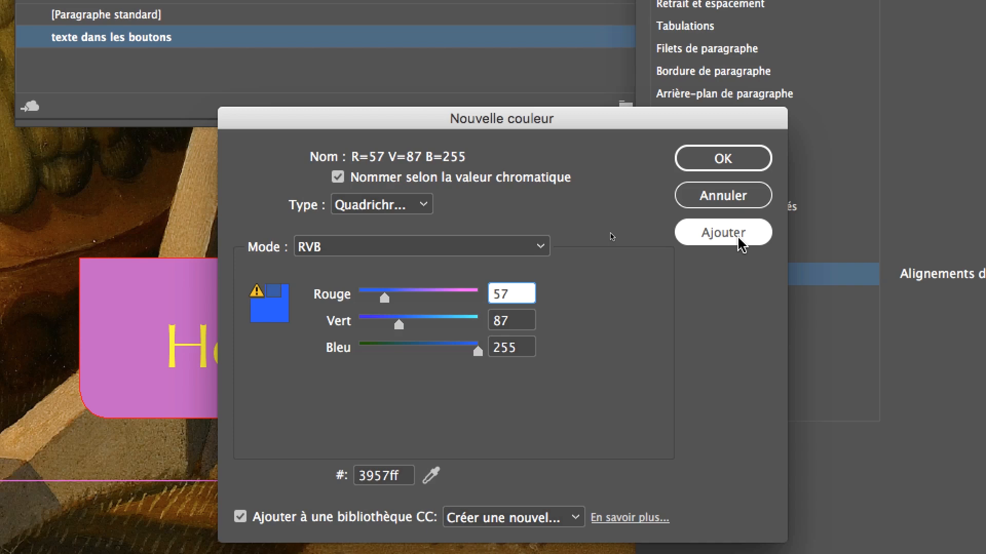
{"action": "left_click", "coordinate": [740, 244]}
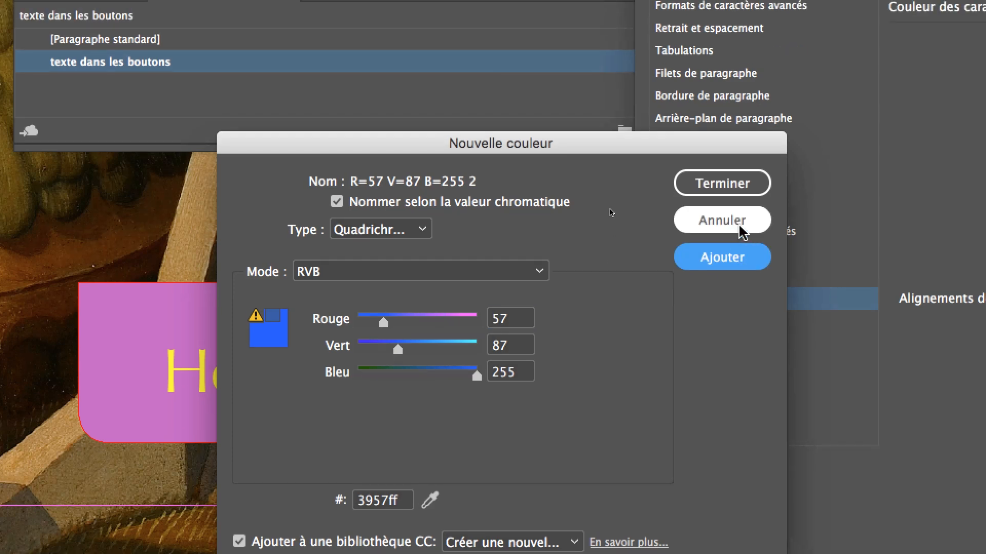
{"action": "left_click", "coordinate": [734, 159]}
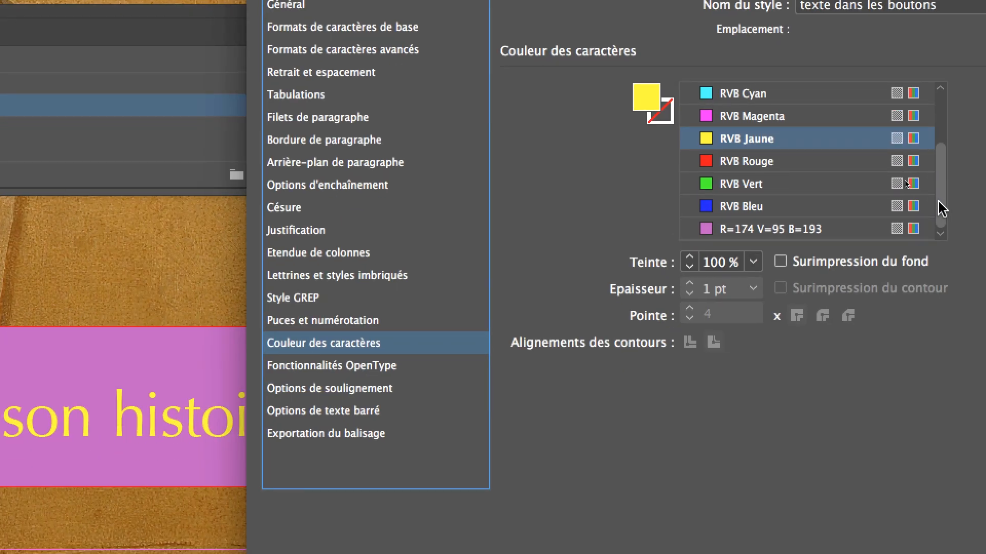
- Apply the R=57 V=87 B=255 swatch as the style's character colour, reposition the dialog and validate the style options
{"action": "mouse_move", "coordinate": [938, 201]}
{"action": "left_mouse_down"}
{"action": "mouse_move", "coordinate": [940, 107]}
{"action": "mouse_move", "coordinate": [945, 209]}
{"action": "left_mouse_up"}
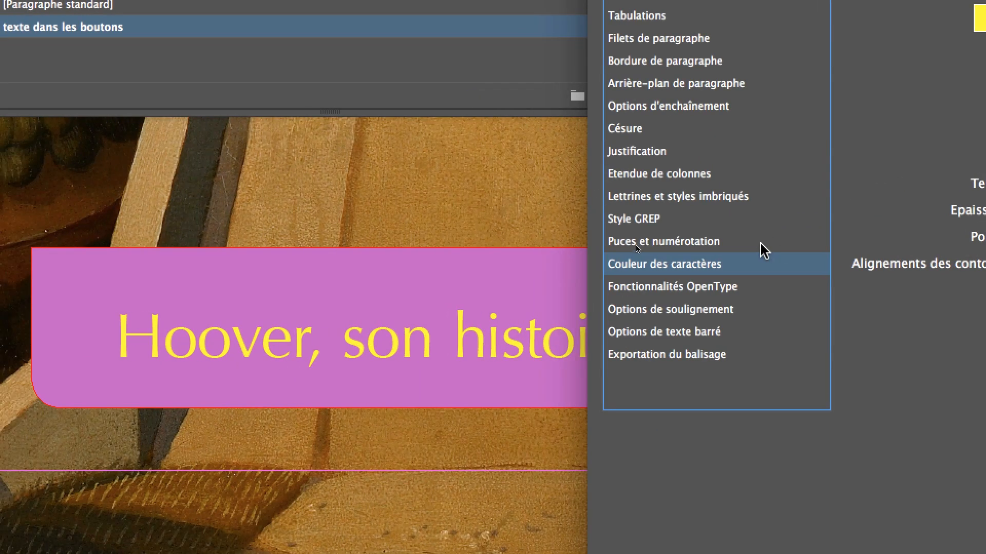
{"action": "left_click", "coordinate": [759, 243]}
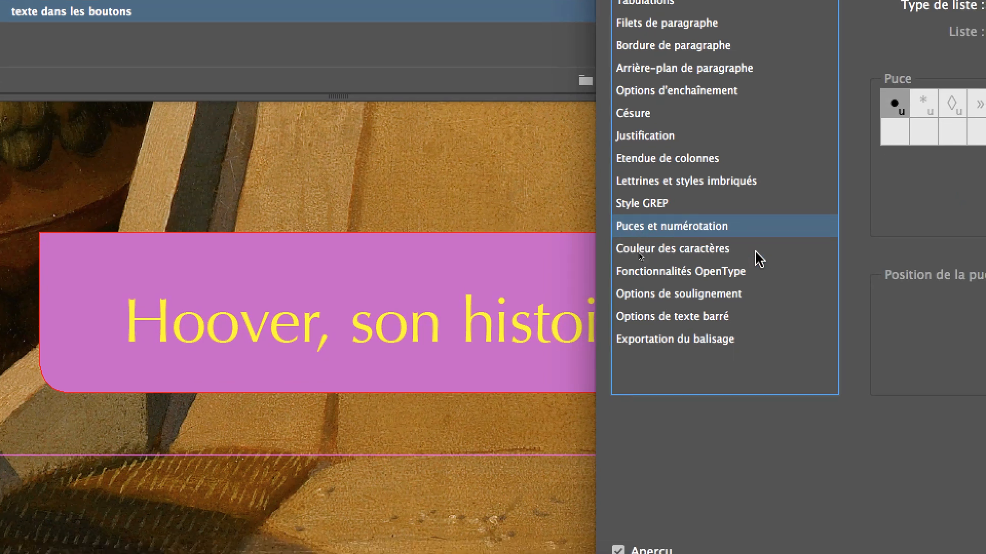
{"action": "left_click", "coordinate": [755, 250]}
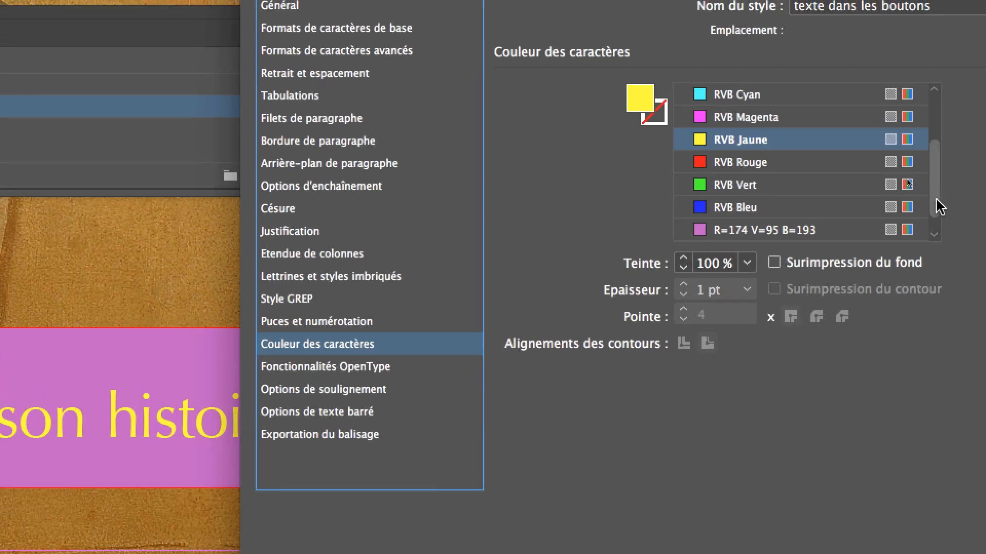
{"action": "scroll", "coordinate": [936, 201], "scroll_direction": "down", "scroll_amount": 1}
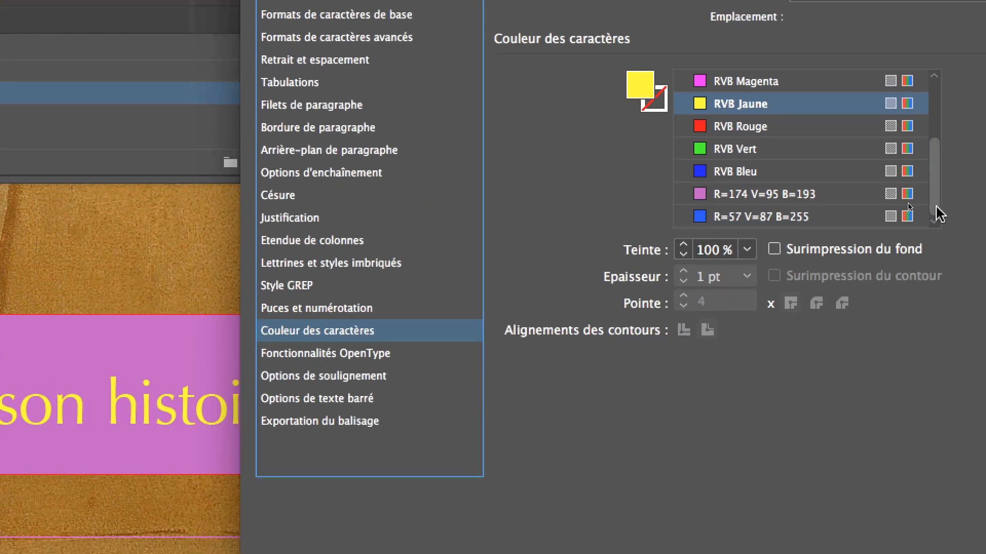
{"action": "left_click", "coordinate": [839, 235]}
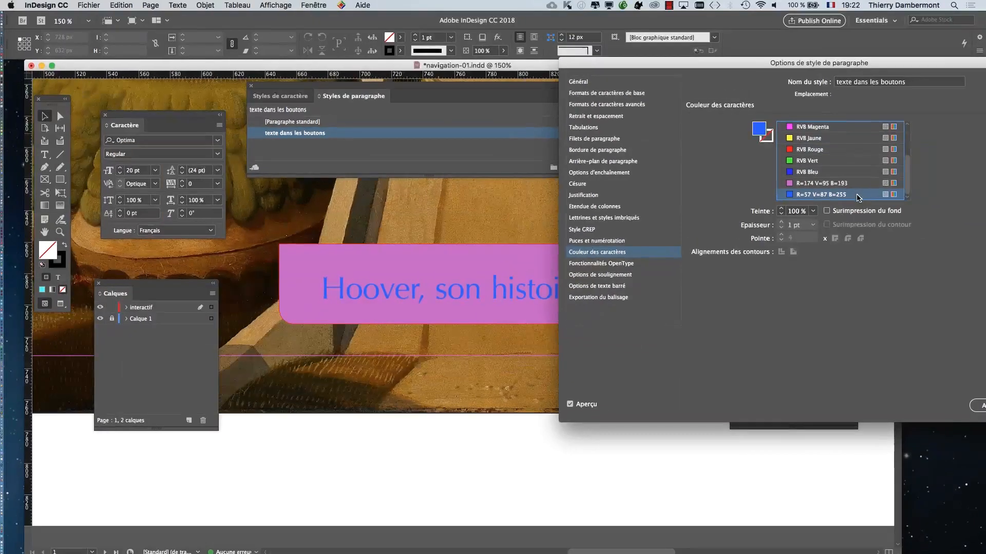
{"action": "left_click_drag", "start_coordinate": [953, 65], "coordinate": [323, 37]}
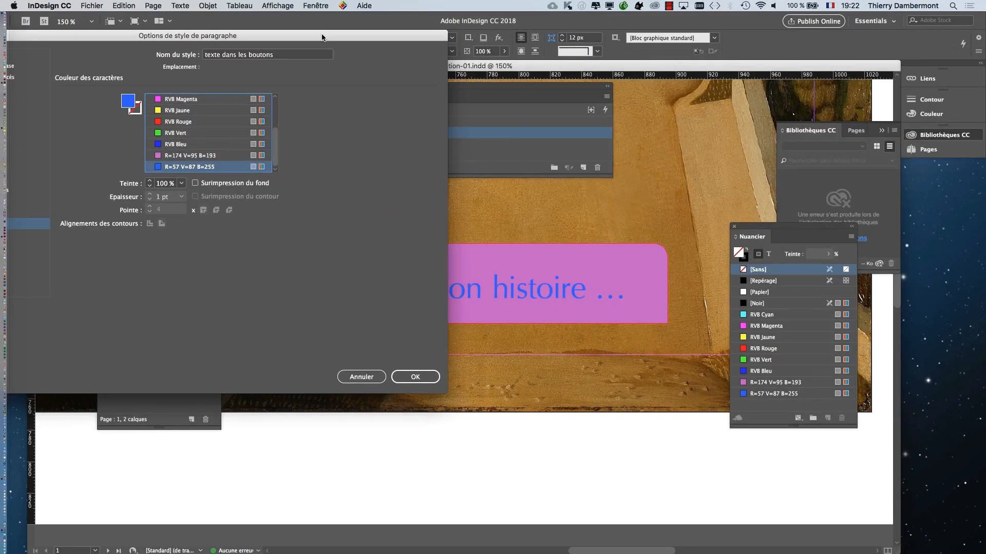
{"action": "left_click", "coordinate": [411, 378]}
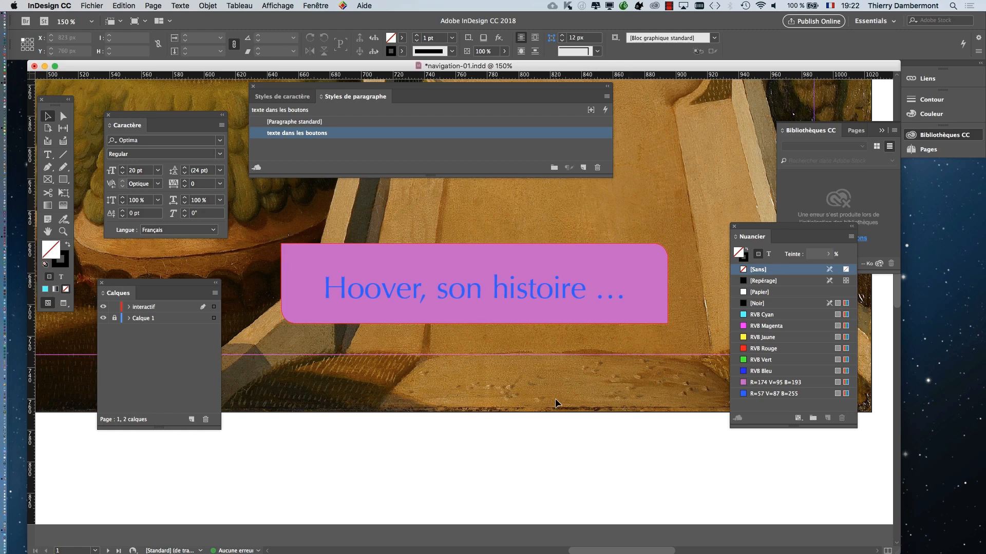
- Enlarge the Nuancier panel at 100 % view and set the character colour of "texte dans les boutons" back to RVB Jaune
{"action": "key", "text": "super+1"}
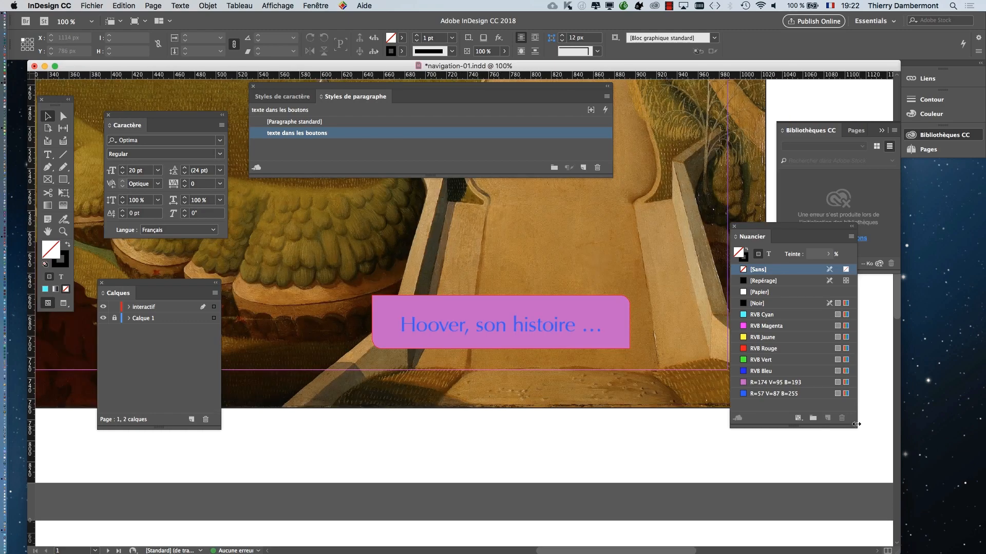
{"action": "left_click_drag", "start_coordinate": [856, 424], "coordinate": [883, 472]}
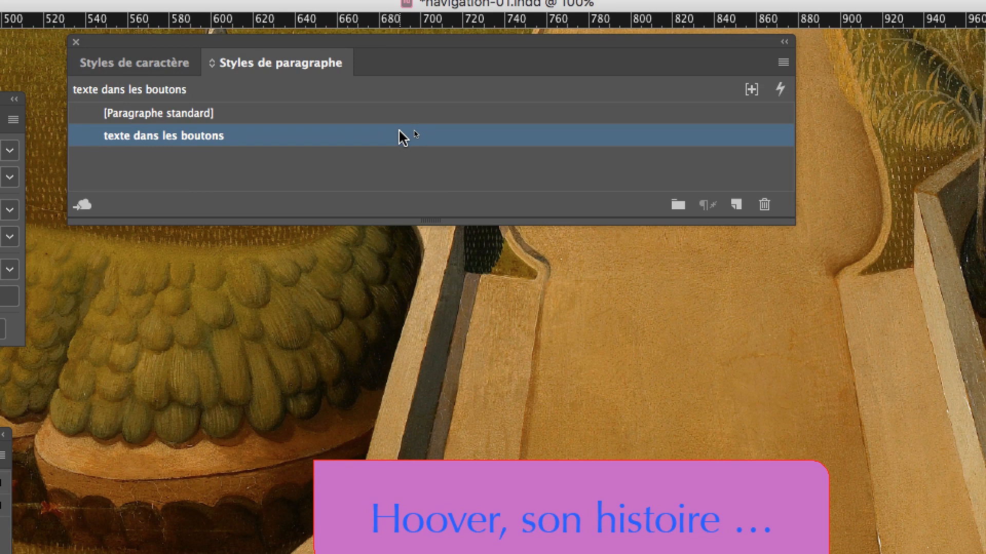
{"action": "double_click", "coordinate": [401, 136]}
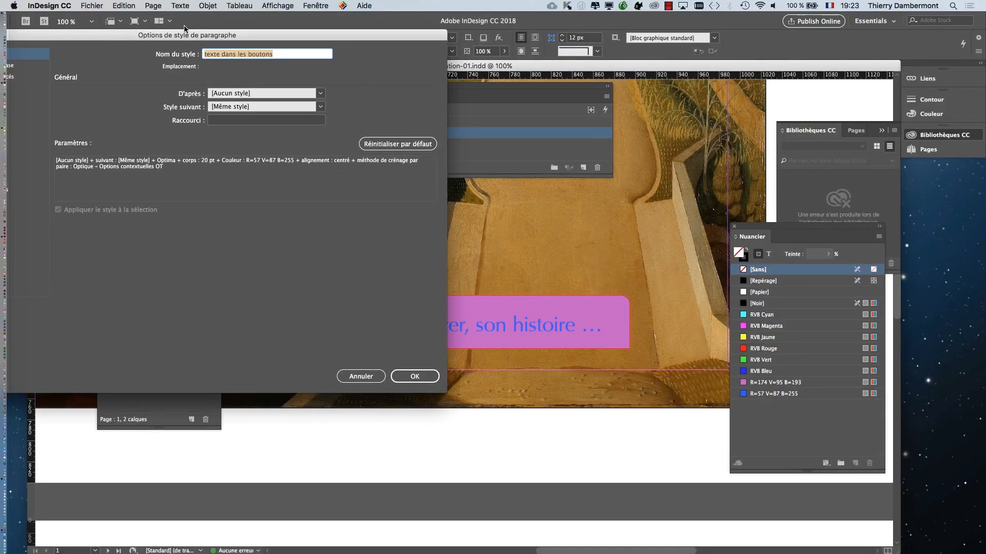
{"action": "left_click_drag", "start_coordinate": [82, 23], "coordinate": [697, 49]}
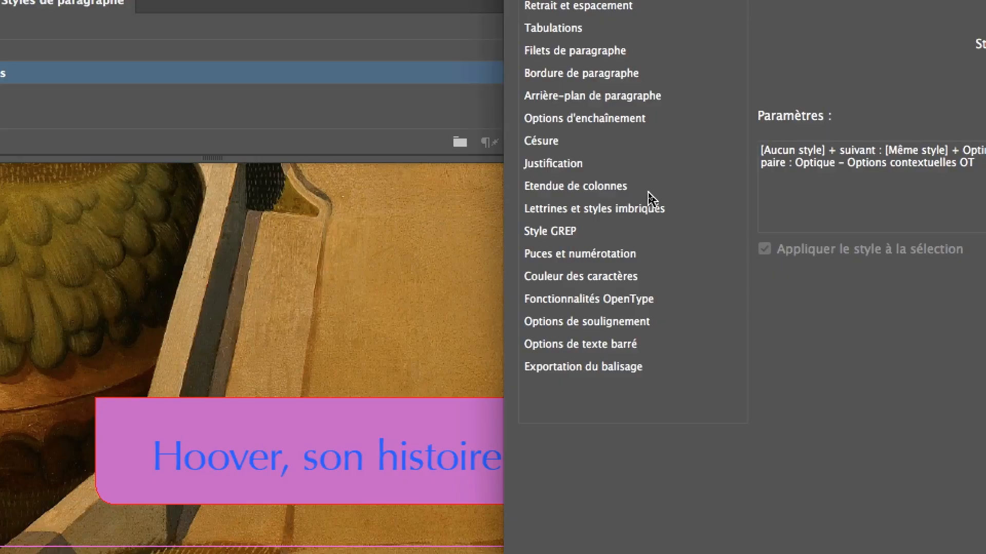
{"action": "left_click", "coordinate": [679, 281]}
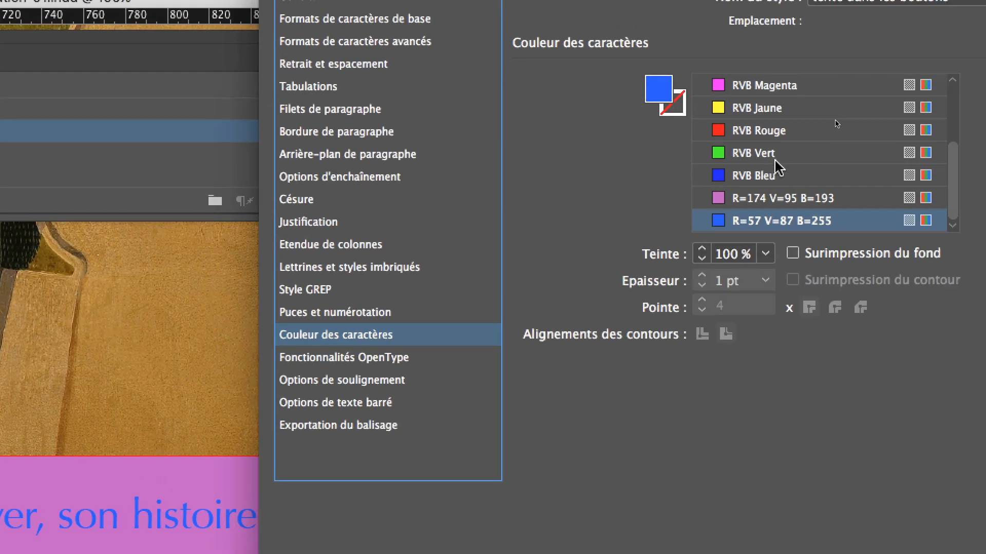
{"action": "left_click", "coordinate": [765, 115]}
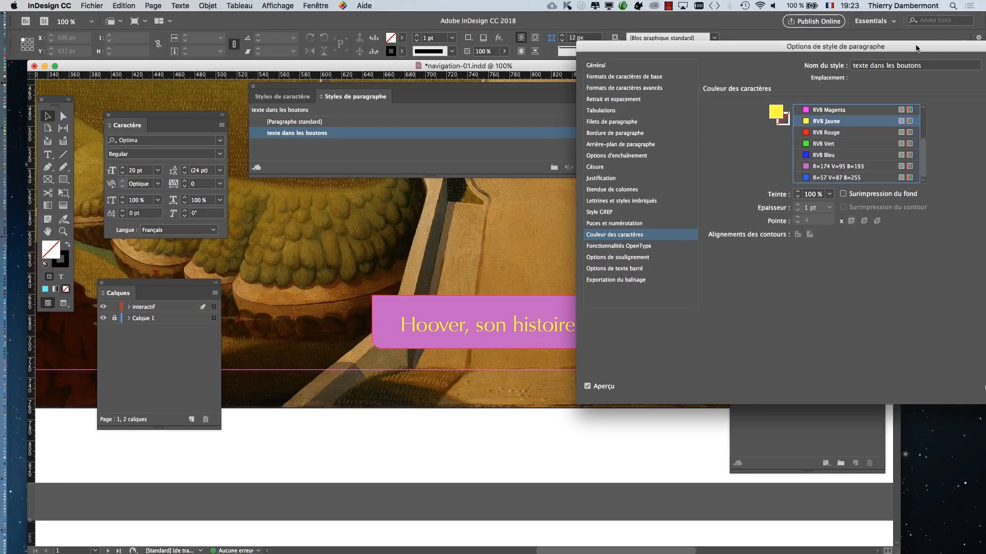
{"action": "left_click_drag", "start_coordinate": [915, 46], "coordinate": [362, 41]}
{"action": "left_click", "coordinate": [502, 384]}
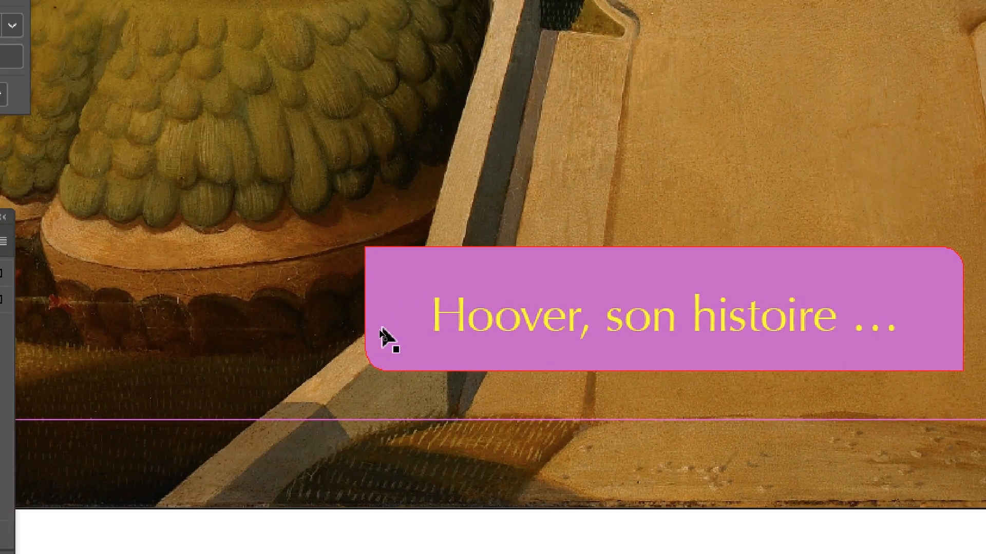
- Select the violet button, show the Styles d'objet panel and move the panel clear of the button
{"action": "left_click", "coordinate": [386, 323]}
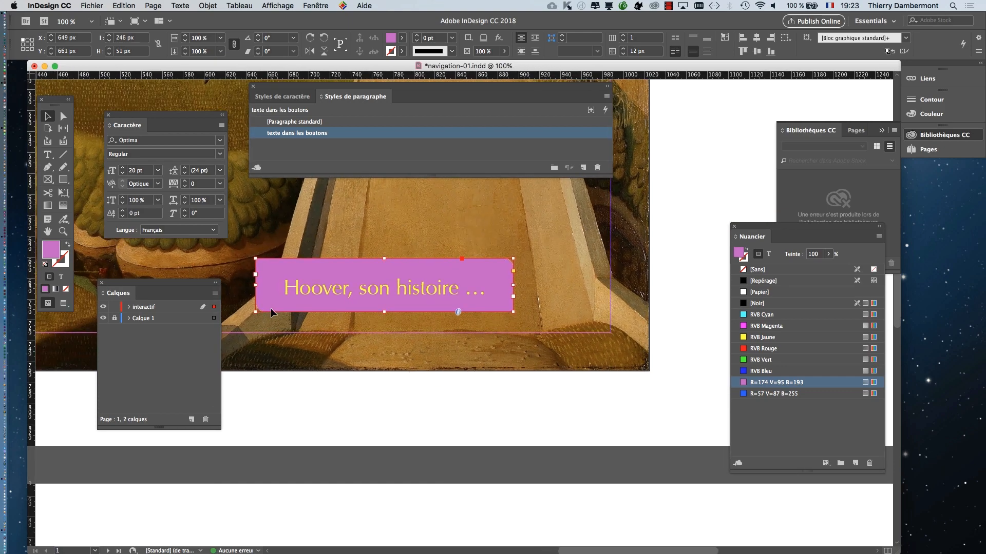
{"action": "left_click", "coordinate": [312, 6]}
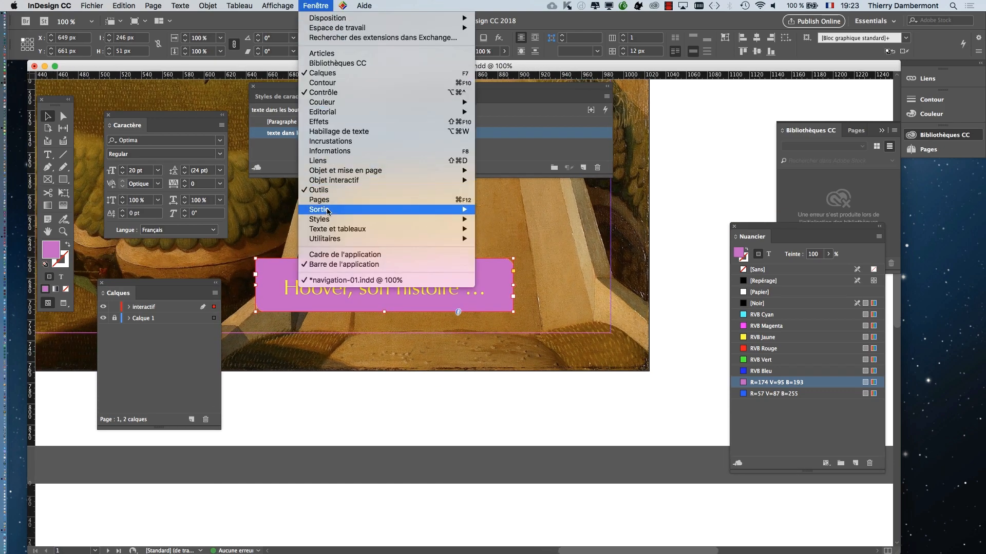
{"action": "mouse_move", "coordinate": [338, 221]}
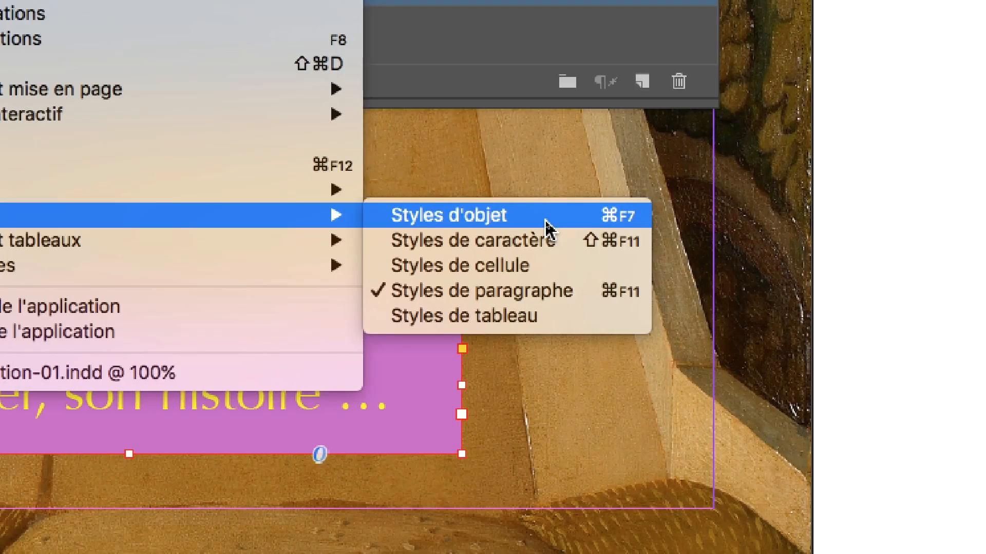
{"action": "left_click", "coordinate": [545, 220]}
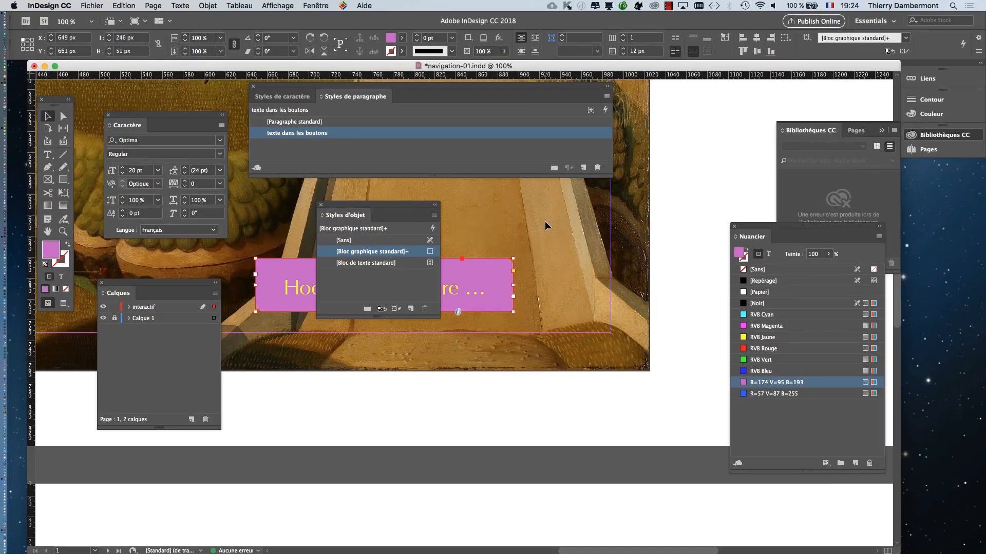
{"action": "left_click_drag", "start_coordinate": [380, 207], "coordinate": [593, 198]}
{"action": "left_click", "coordinate": [322, 7]}
{"action": "left_click", "coordinate": [322, 7]}
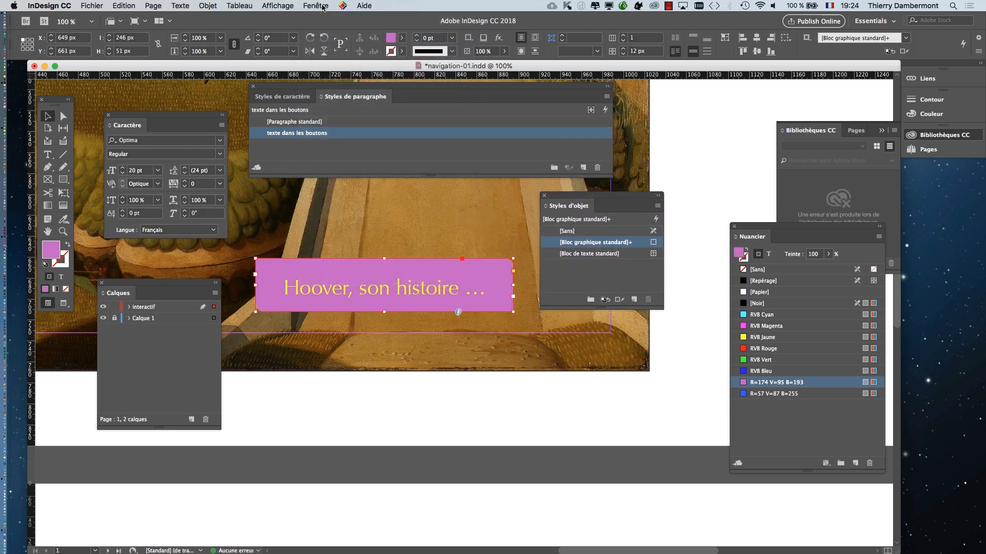
{"action": "left_click", "coordinate": [322, 7]}
{"action": "mouse_move", "coordinate": [448, 224]}
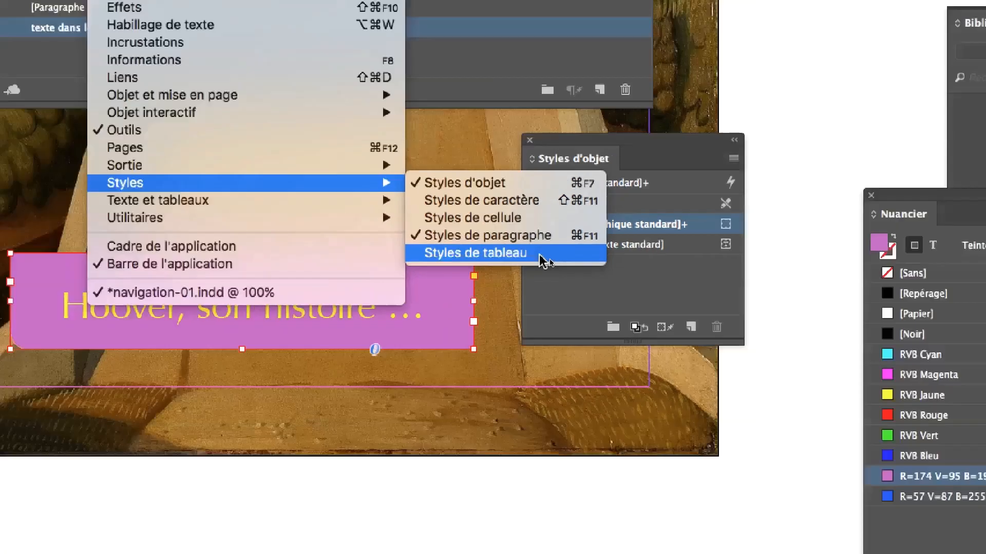
{"action": "left_click", "coordinate": [346, 350]}
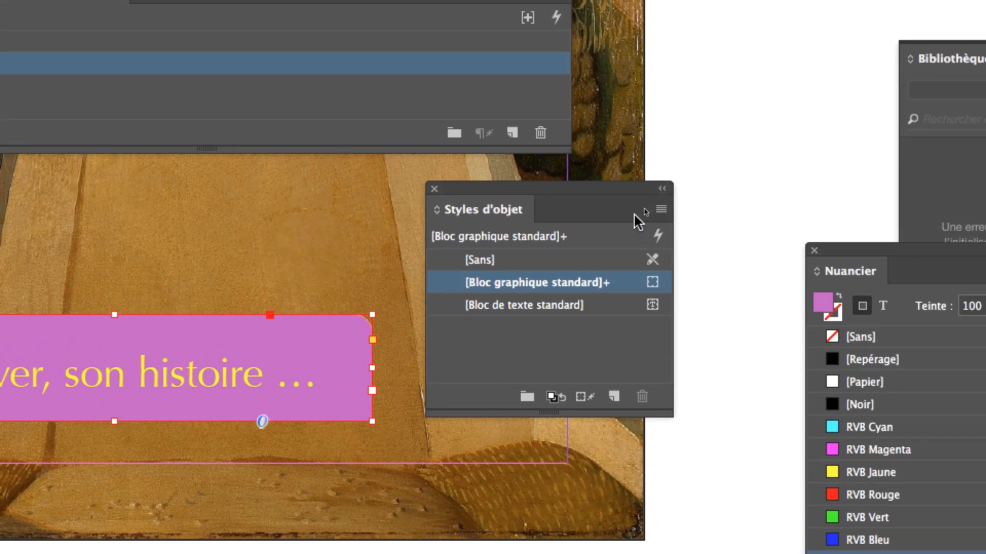
- Create a new object style from the violet button, named "bouton navigation entre pages" and based on [Sans]
{"action": "left_click", "coordinate": [645, 214]}
{"action": "left_click", "coordinate": [668, 225]}
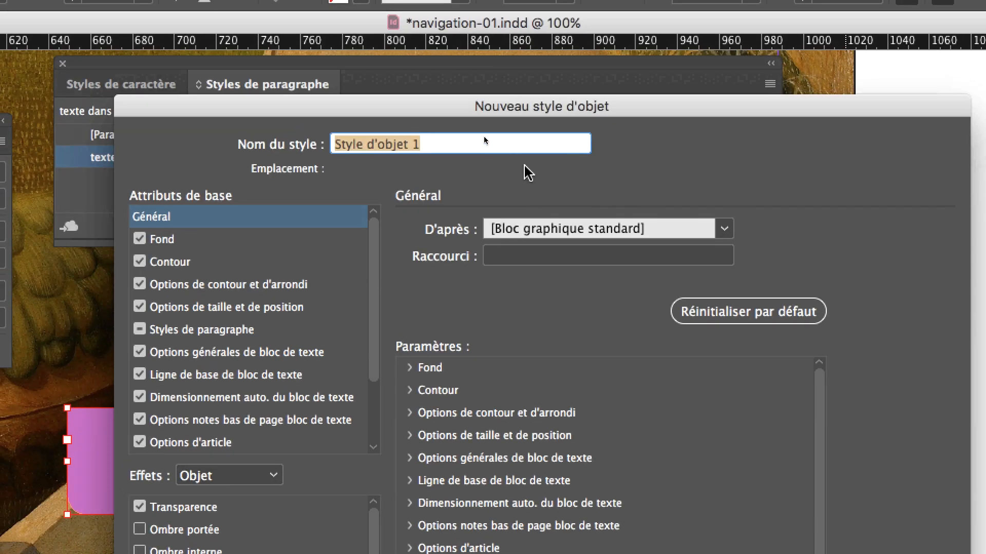
{"action": "type", "text": "bouto"}
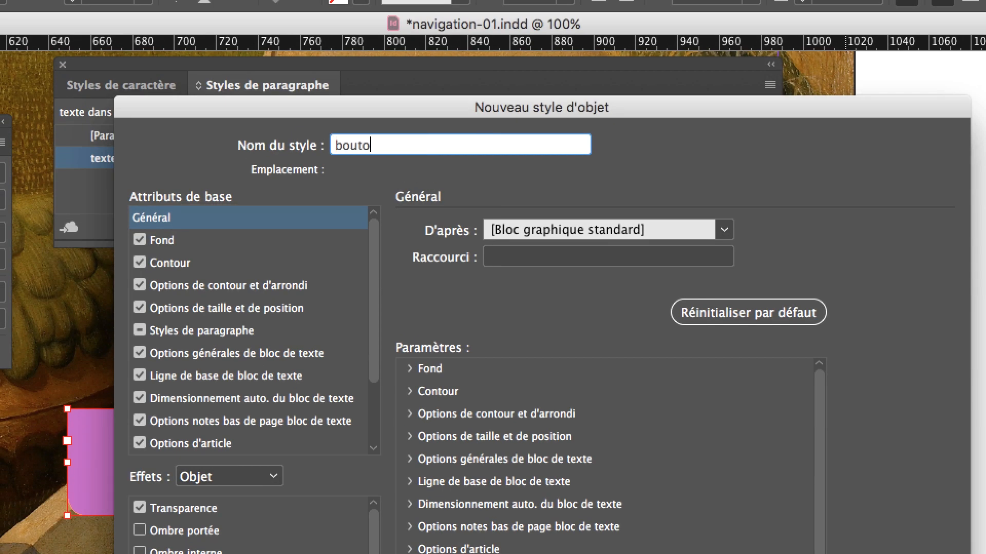
{"action": "type", "text": "n navigation entre pa"}
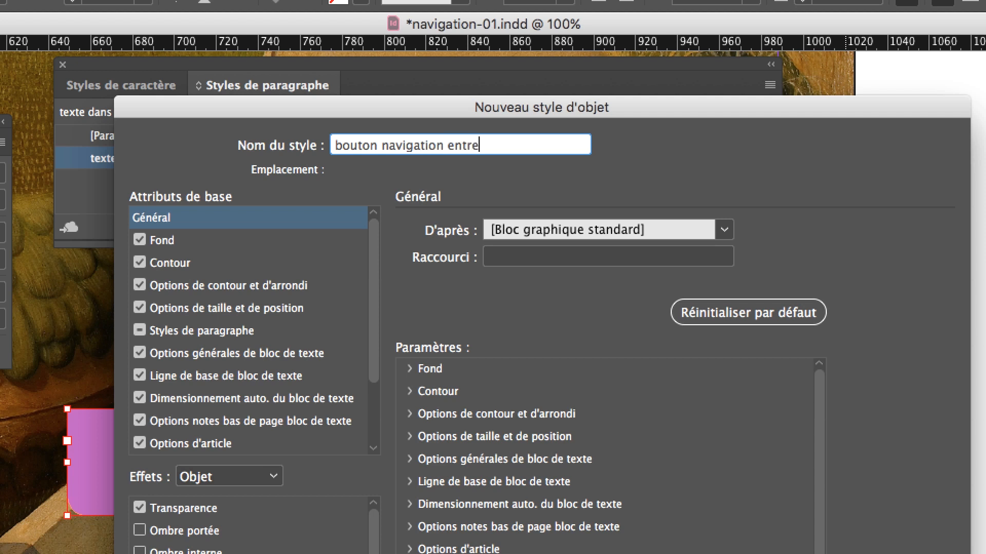
{"action": "type", "text": "ges"}
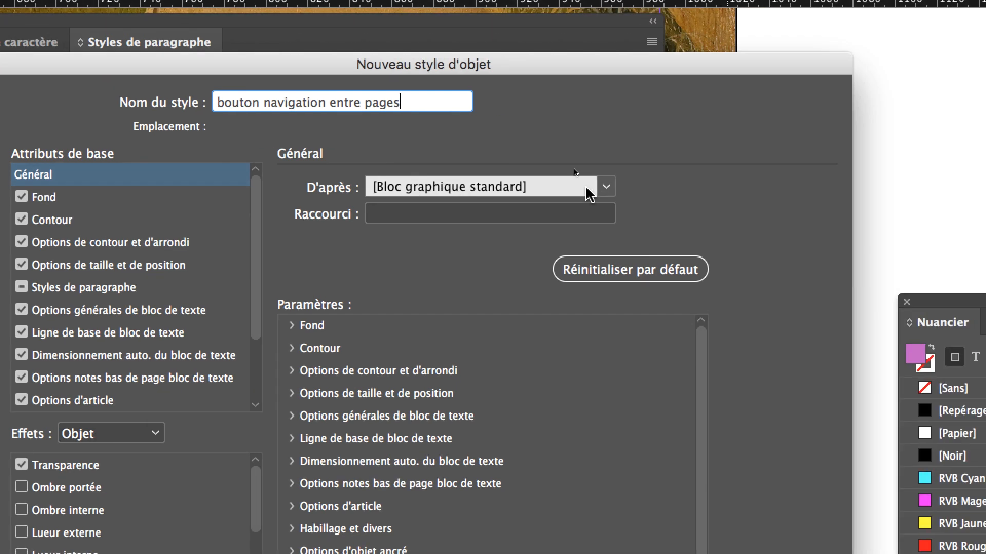
{"action": "left_click", "coordinate": [585, 188]}
{"action": "left_click", "coordinate": [582, 199]}
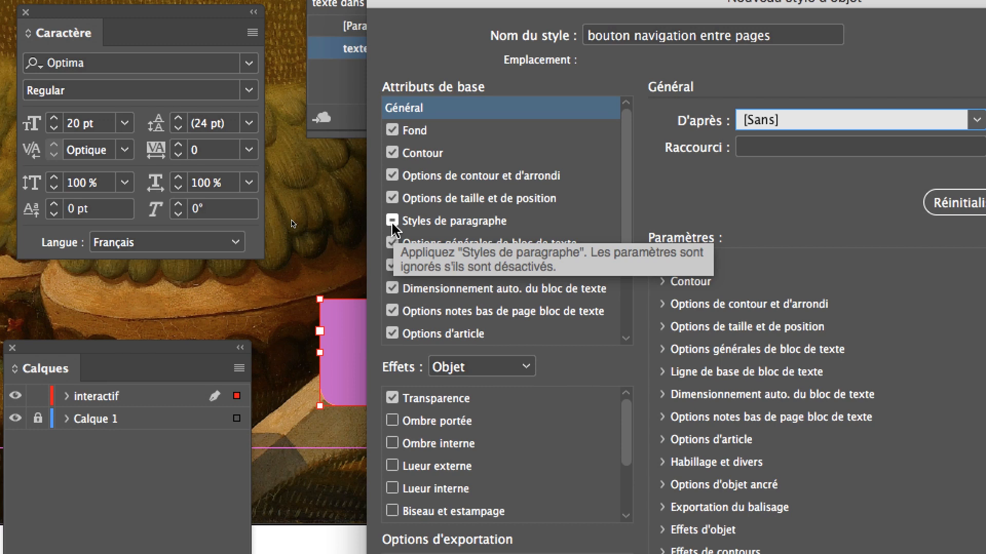
- Include the paragraph style "texte dans les boutons" in the new object style and validate it
{"action": "left_click", "coordinate": [394, 224]}
{"action": "left_click", "coordinate": [429, 223]}
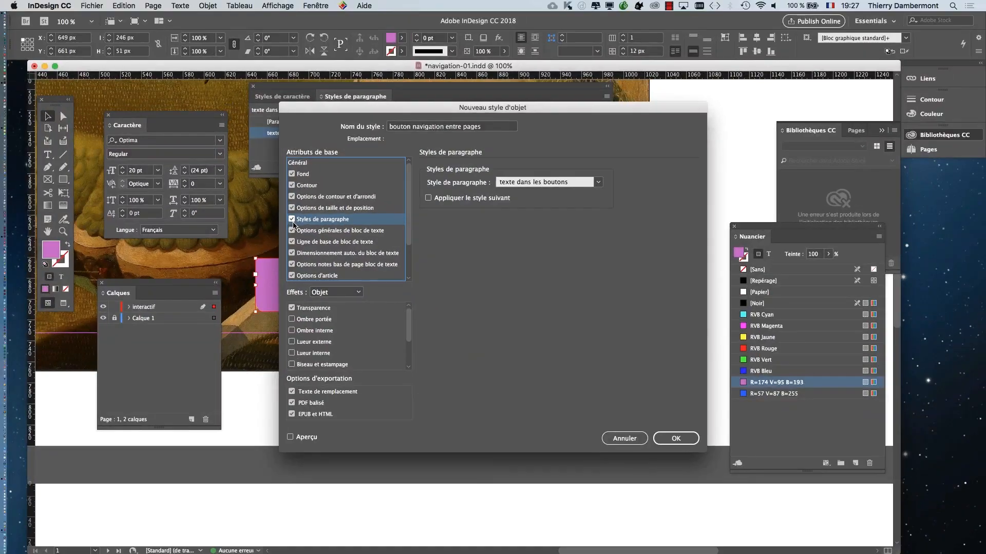
{"action": "left_click", "coordinate": [675, 439]}
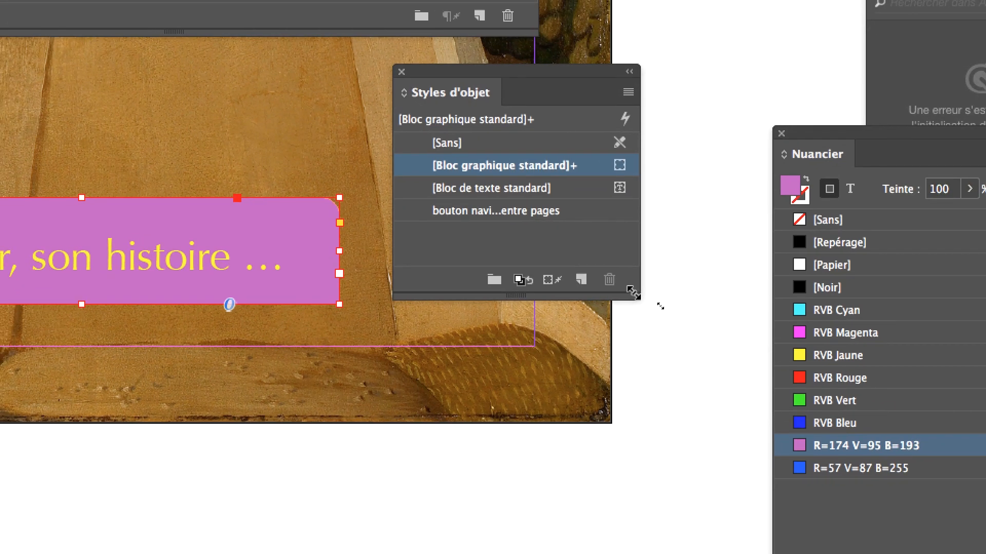
- Widen the Styles d'objet panel, apply "bouton navigation entre pages" to the violet button and deselect it
{"action": "left_click_drag", "start_coordinate": [634, 293], "coordinate": [887, 316]}
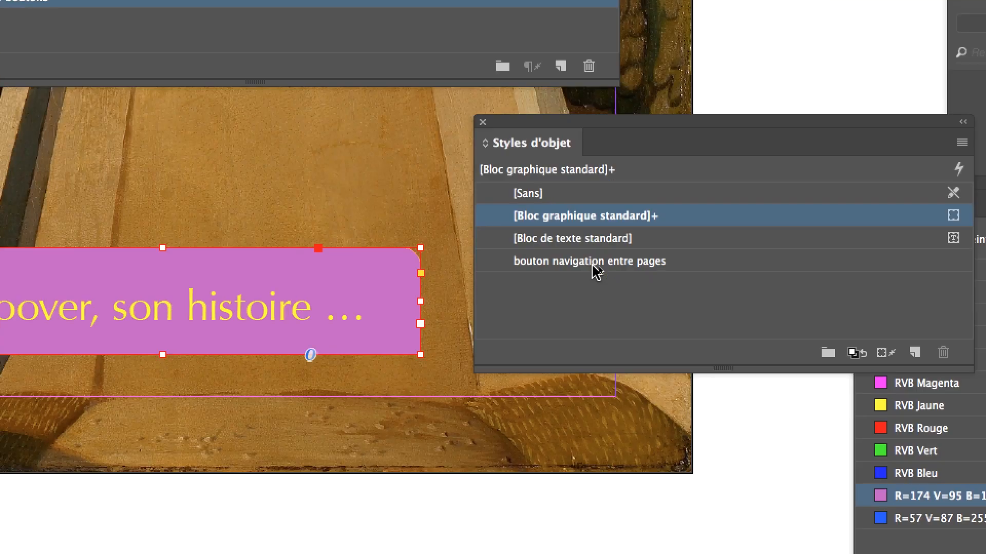
{"action": "left_click", "coordinate": [699, 246]}
{"action": "left_click", "coordinate": [592, 265], "text": "alt"}
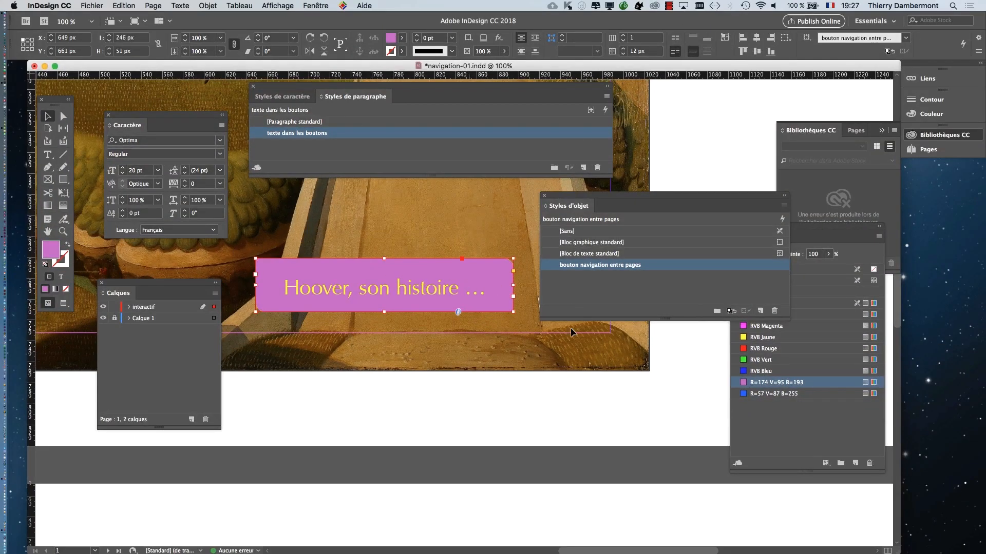
{"action": "left_click", "coordinate": [552, 407]}
- Save a copy of the document as navigation-02.indd in the CM 2 folder
{"action": "left_click", "coordinate": [91, 5]}
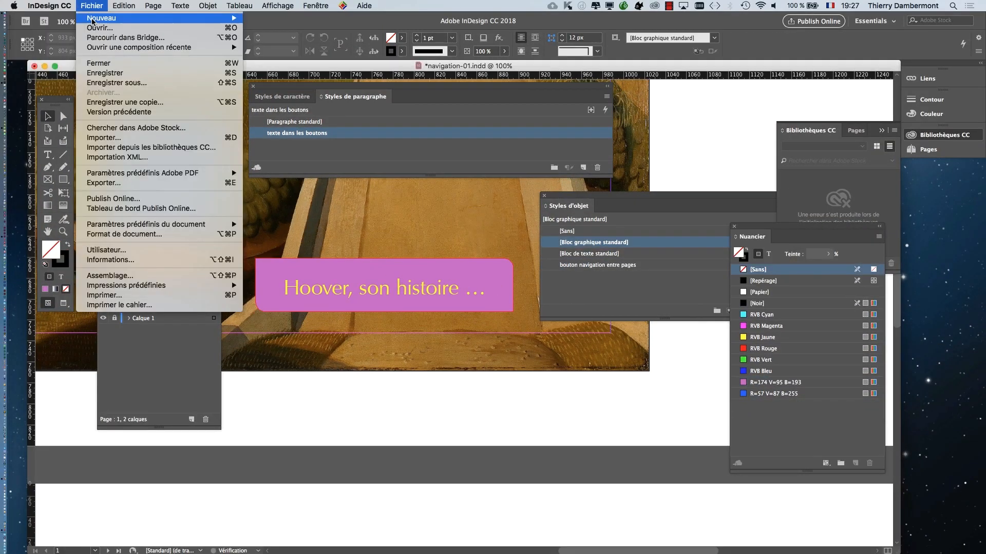
{"action": "left_click", "coordinate": [114, 83]}
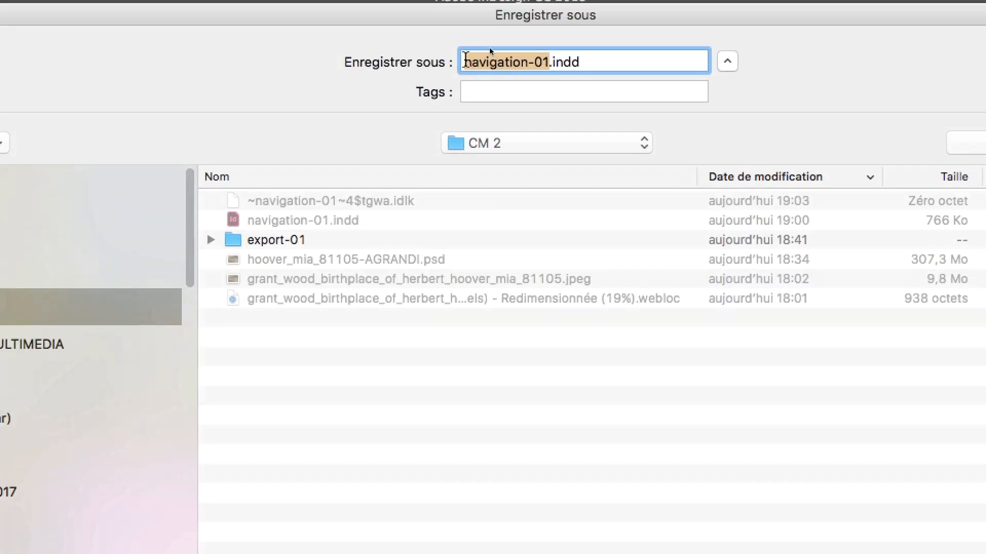
{"action": "left_click_drag", "start_coordinate": [542, 62], "coordinate": [548, 62]}
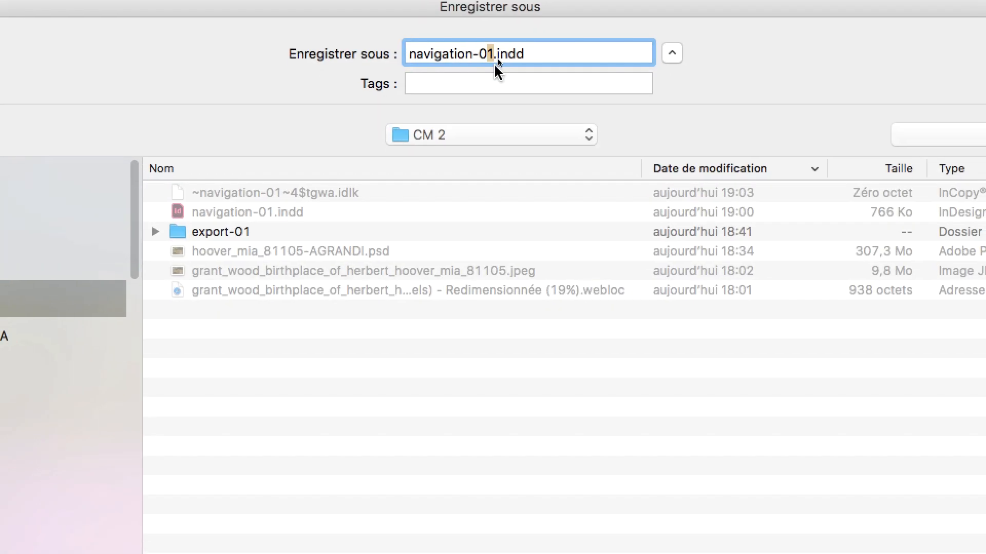
{"action": "type", "text": "2"}
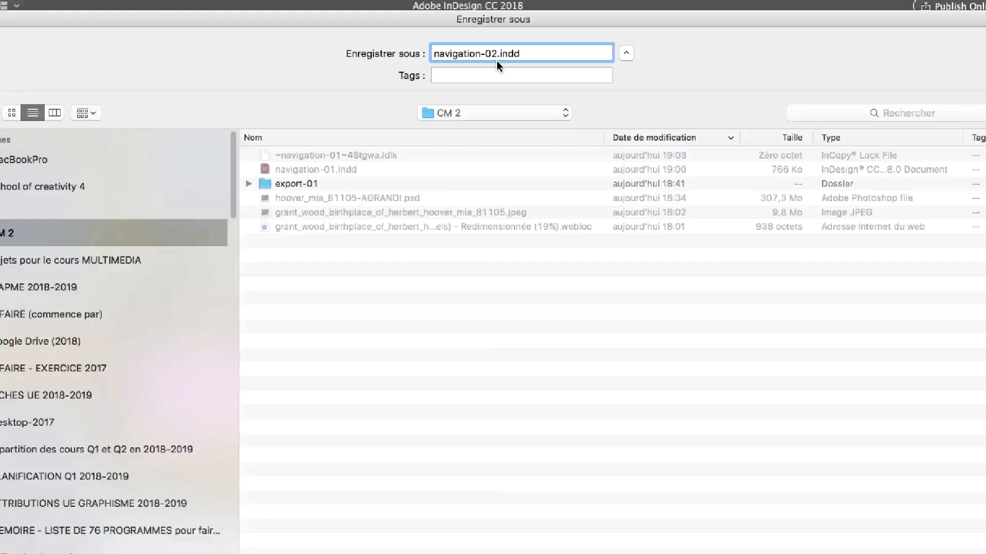
{"action": "key", "text": "Return"}
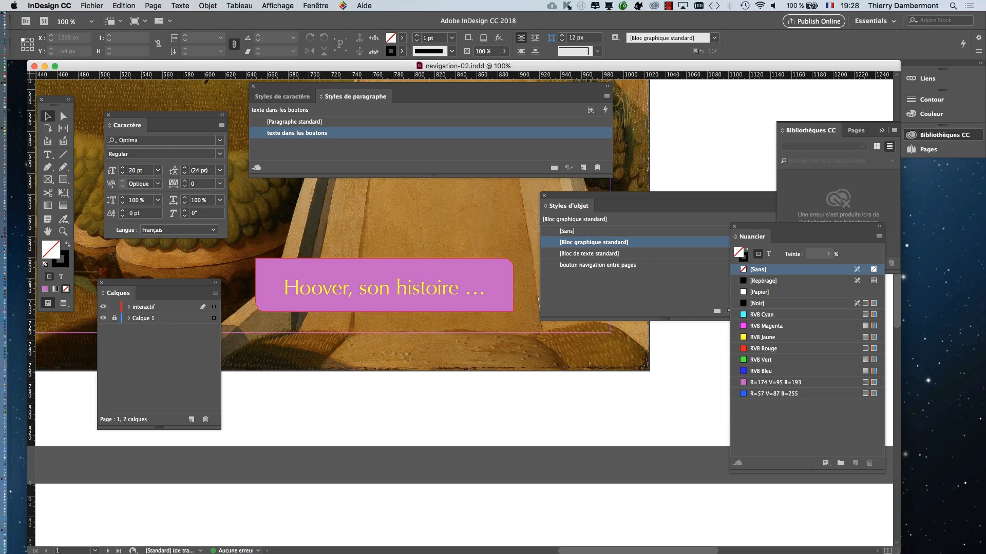
- Fit both pages in view at 25 % and close the Styles de paragraphe and Styles d'objet panels
{"action": "scroll", "coordinate": [371, 343], "scroll_direction": "down", "scroll_amount": 4}
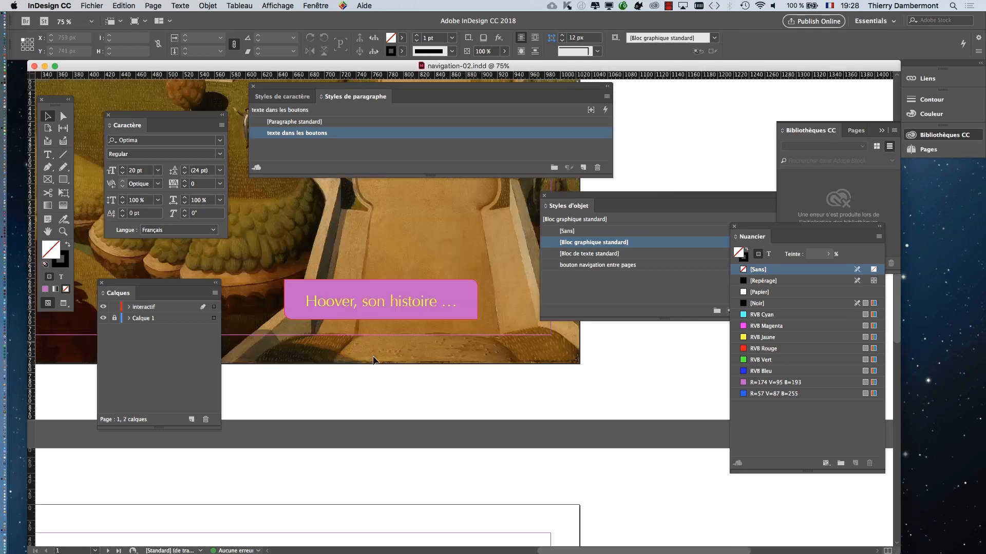
{"action": "scroll", "coordinate": [465, 272], "scroll_direction": "up", "scroll_amount": 1}
{"action": "scroll", "coordinate": [465, 272], "scroll_direction": "down", "scroll_amount": 1}
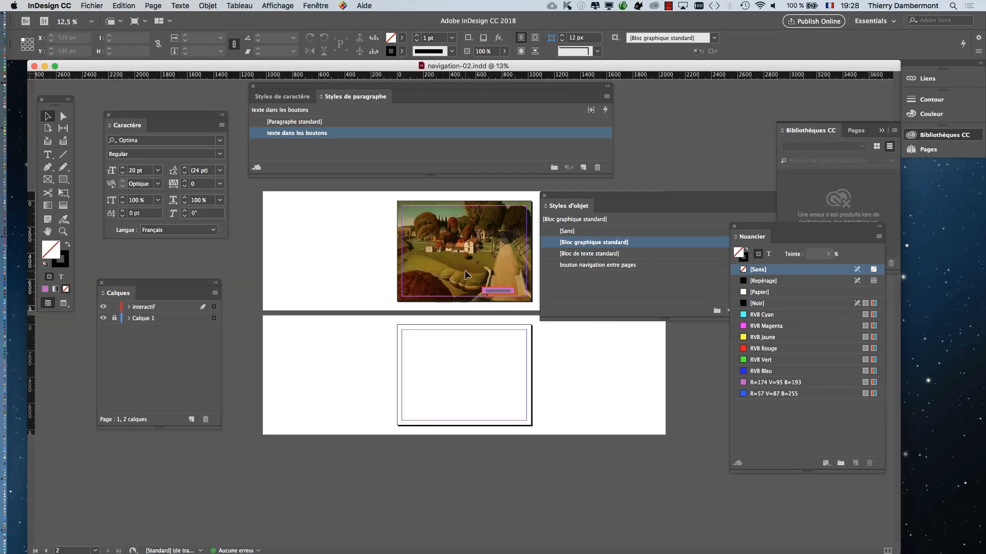
{"action": "scroll", "coordinate": [465, 272], "scroll_direction": "up", "scroll_amount": 1}
{"action": "left_click", "coordinate": [254, 88]}
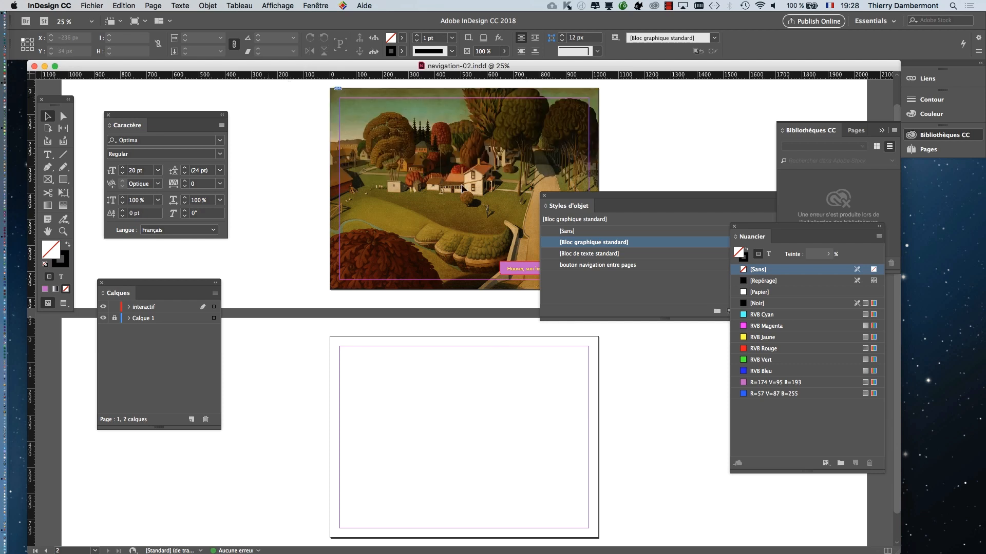
{"action": "left_click", "coordinate": [544, 196]}
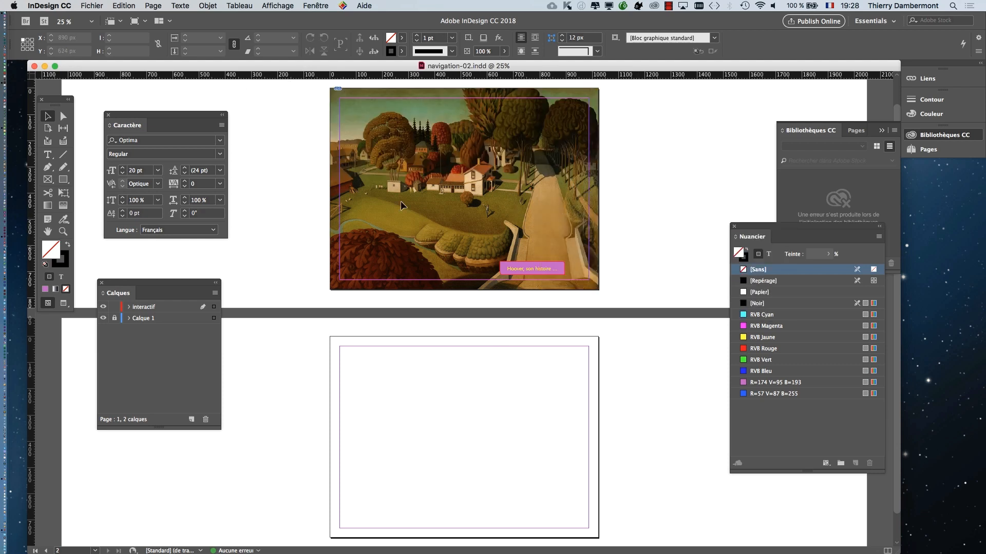
- Draw a text frame about 482 x 164 px on the empty second page, enter "page 2" and set it to 90 pt
{"action": "left_click", "coordinate": [48, 155]}
{"action": "left_click_drag", "start_coordinate": [400, 400], "coordinate": [526, 443]}
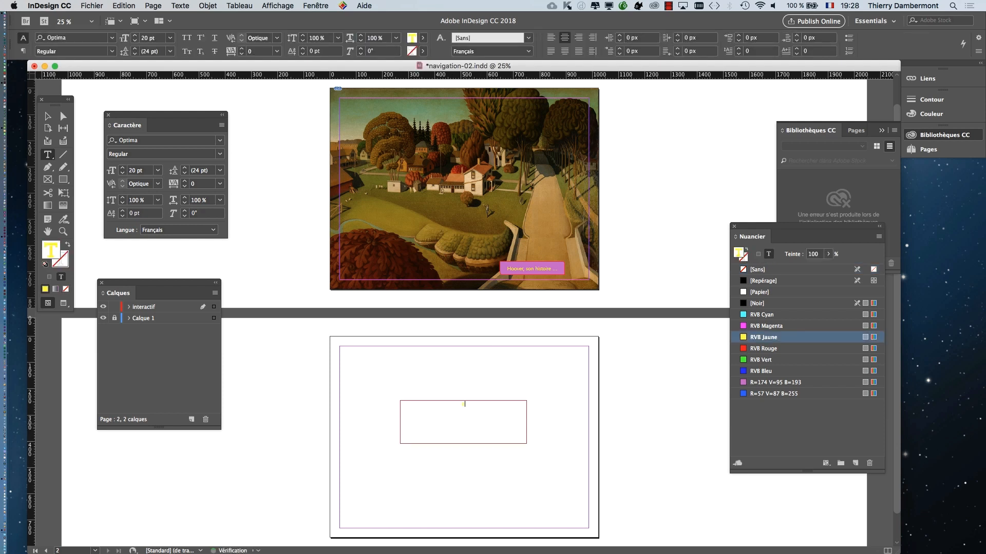
{"action": "type", "text": "page"}
{"action": "key", "text": "super+a"}
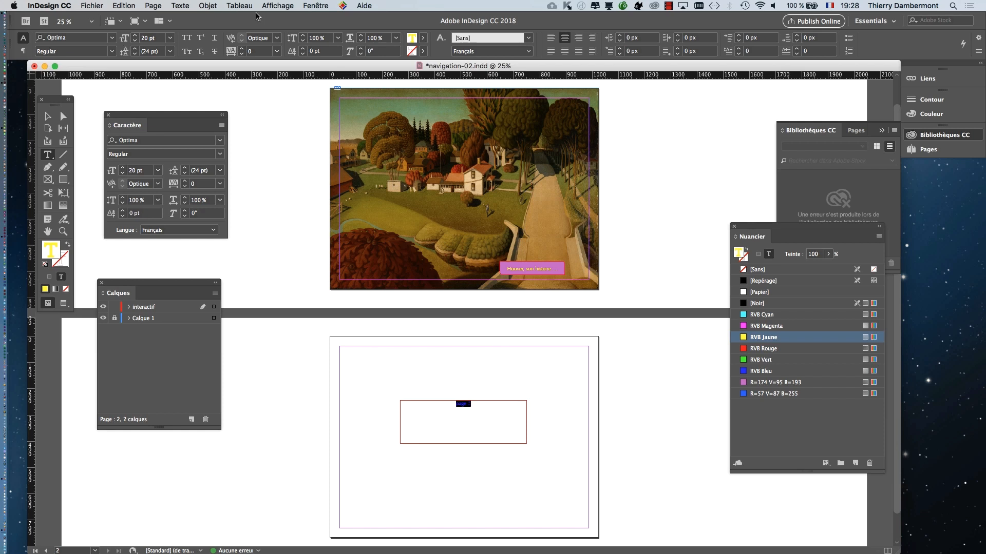
{"action": "left_click_drag", "start_coordinate": [135, 35], "coordinate": [136, 35]}
{"action": "left_click", "coordinate": [506, 432]}
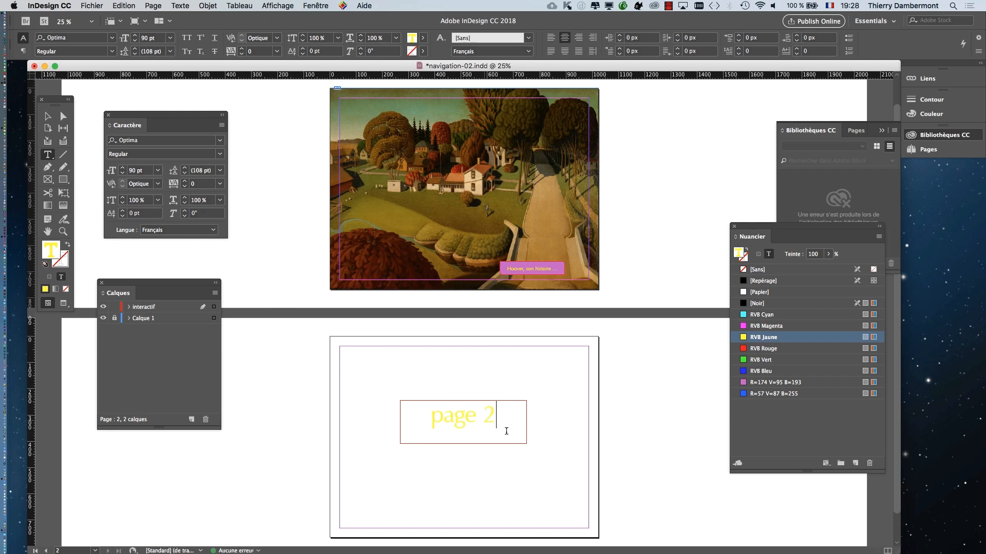
- Colour the "page 2" text with the R=57 V=87 B=255 swatch and finish editing the text
{"action": "key", "text": "super+a"}
{"action": "left_click", "coordinate": [812, 394]}
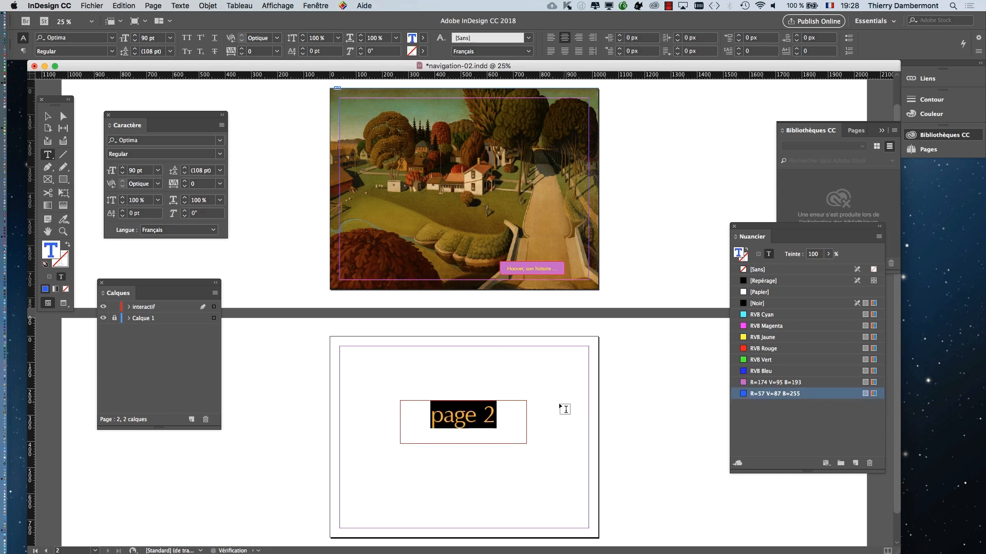
{"action": "left_click", "coordinate": [526, 429]}
{"action": "key", "text": "Escape"}
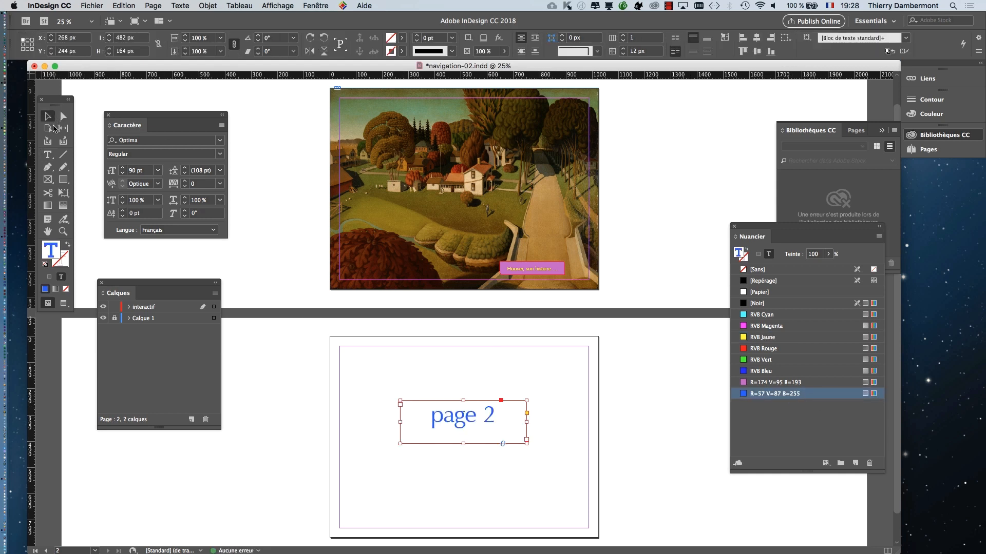
- Show the pages in preview mode without guides and frame edges, and save the document
{"action": "left_click", "coordinate": [63, 303]}
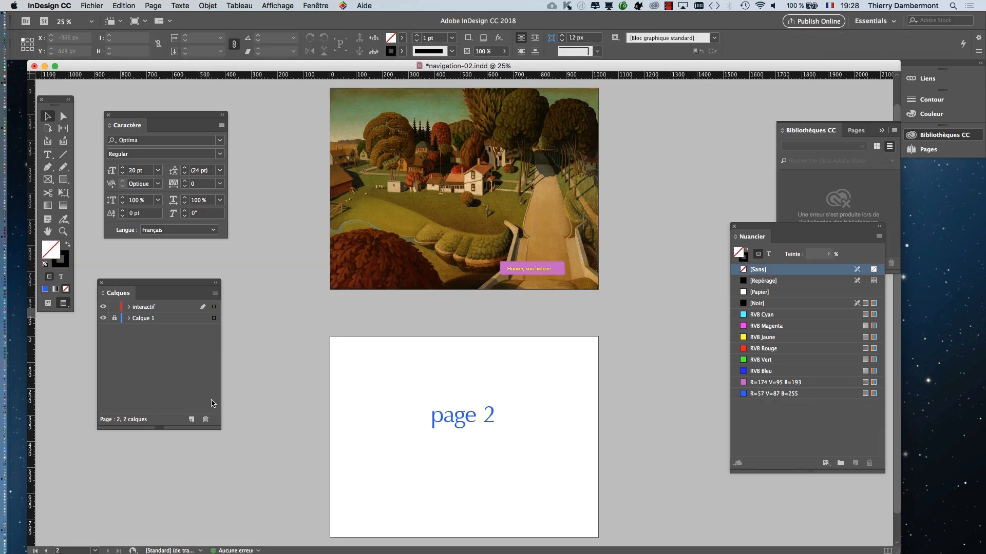
{"action": "left_click", "coordinate": [91, 5]}
{"action": "left_click", "coordinate": [108, 75]}
- Start exporting the document as navigation-02.pdf in Adobe PDF (interactif) format to the CM 2 folder
{"action": "left_click", "coordinate": [91, 6]}
{"action": "left_click", "coordinate": [129, 182]}
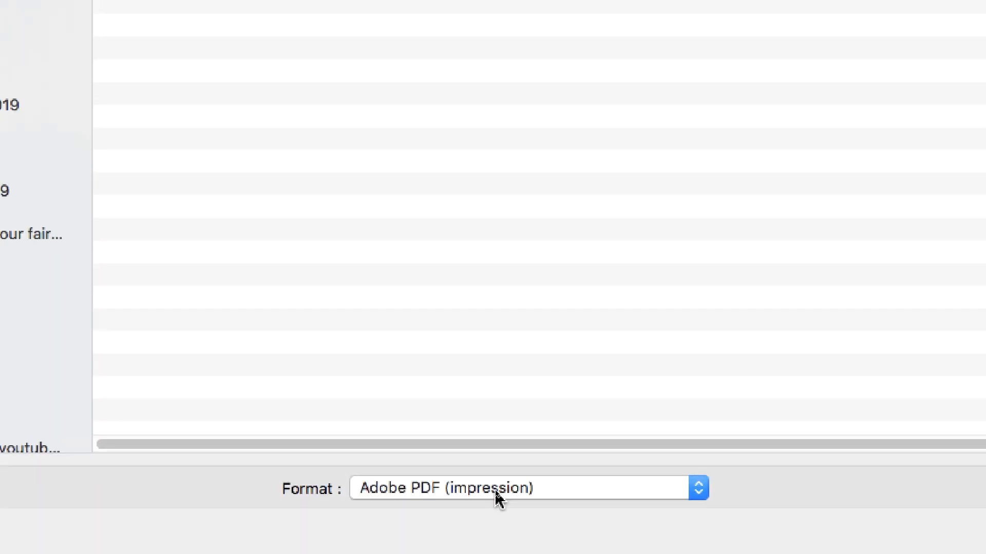
{"action": "left_click", "coordinate": [495, 491]}
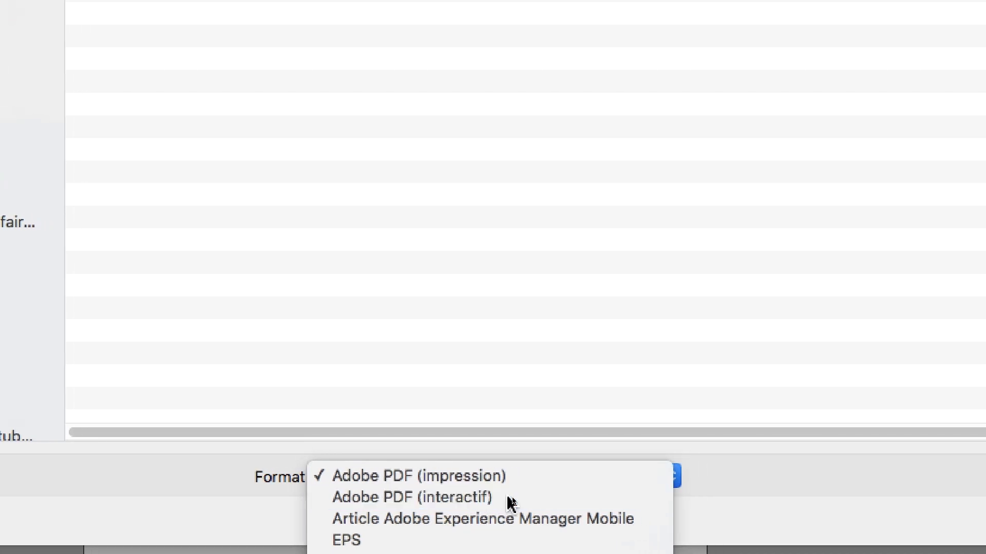
{"action": "left_click", "coordinate": [508, 497]}
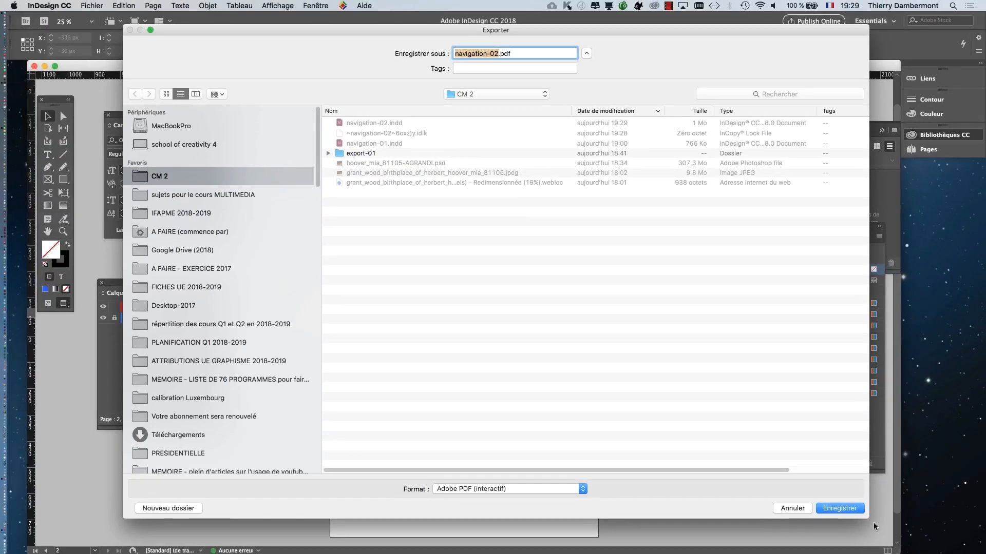
{"action": "left_click_drag", "start_coordinate": [869, 519], "coordinate": [871, 326]}
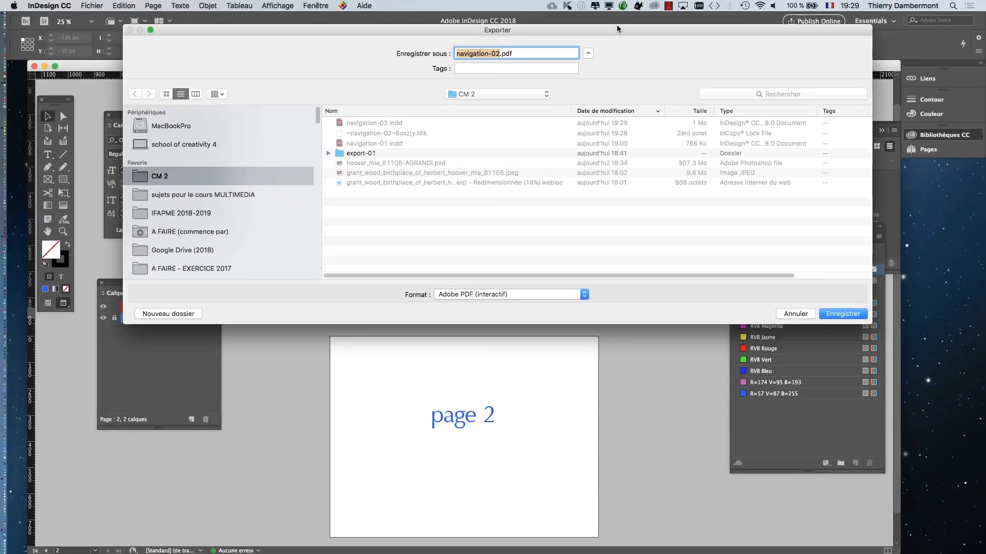
{"action": "left_click_drag", "start_coordinate": [617, 25], "coordinate": [617, 114]}
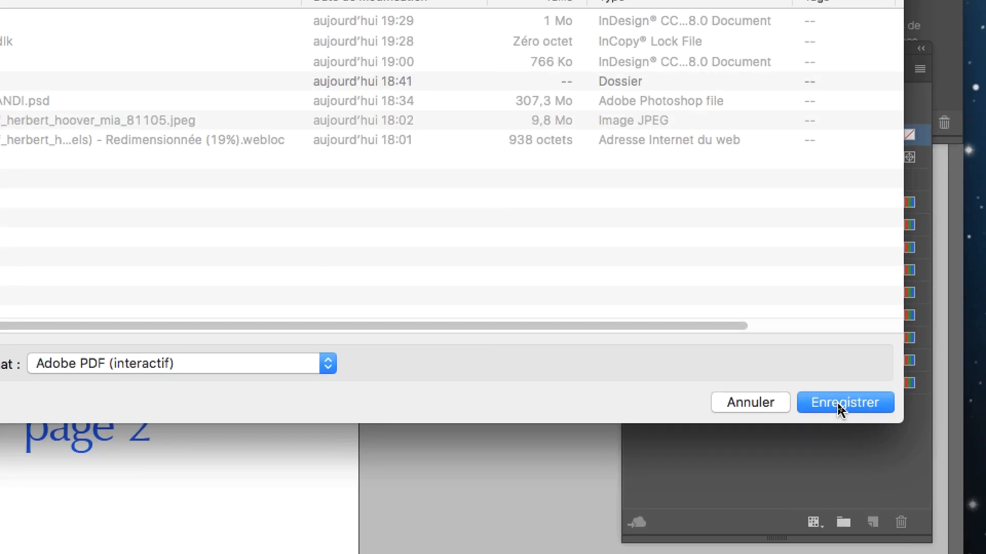
{"action": "left_click", "coordinate": [838, 405]}
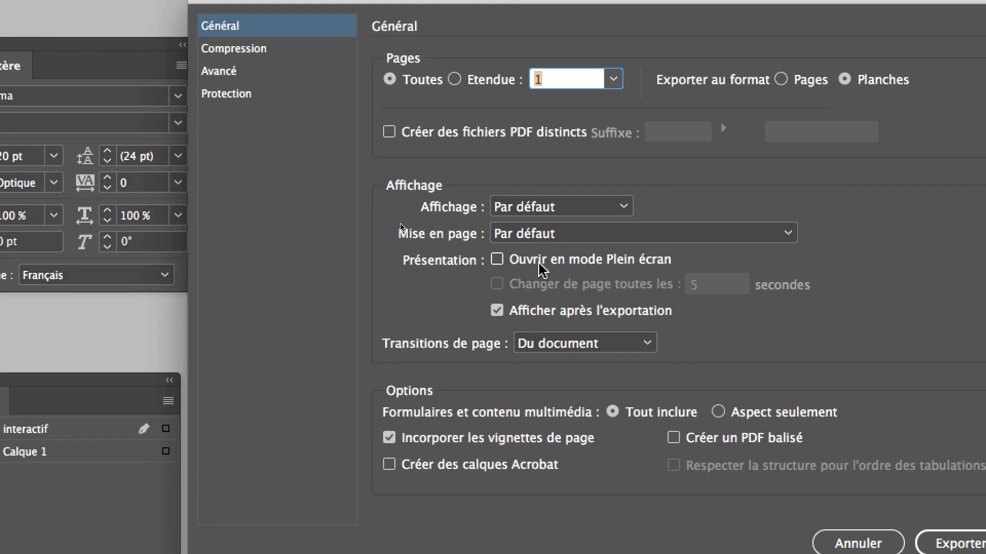
- Turn on Ouvrir en mode Plein écran for the interactive PDF and review the remaining general export options
{"action": "left_click", "coordinate": [453, 380]}
{"action": "left_click", "coordinate": [540, 268]}
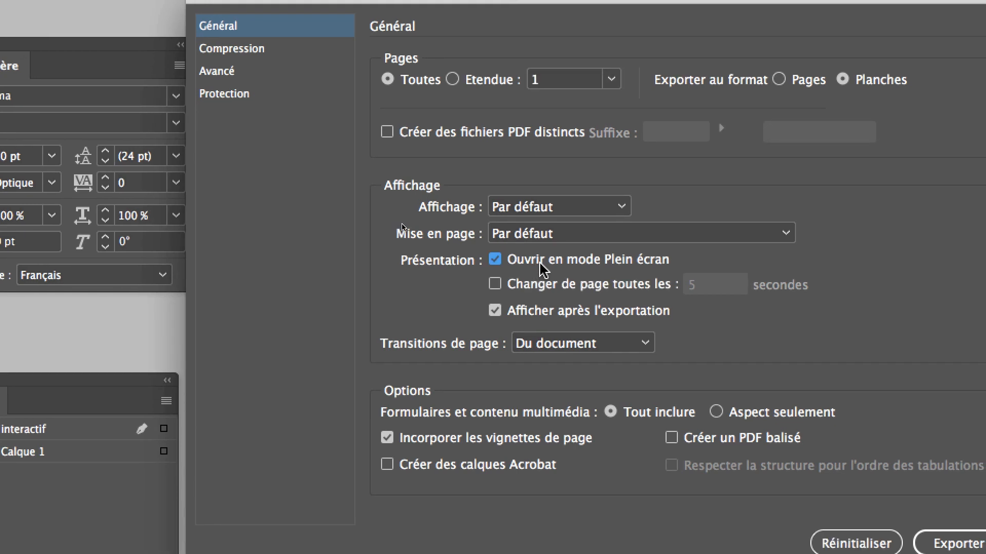
{"action": "key", "text": "alt+super+equal"}
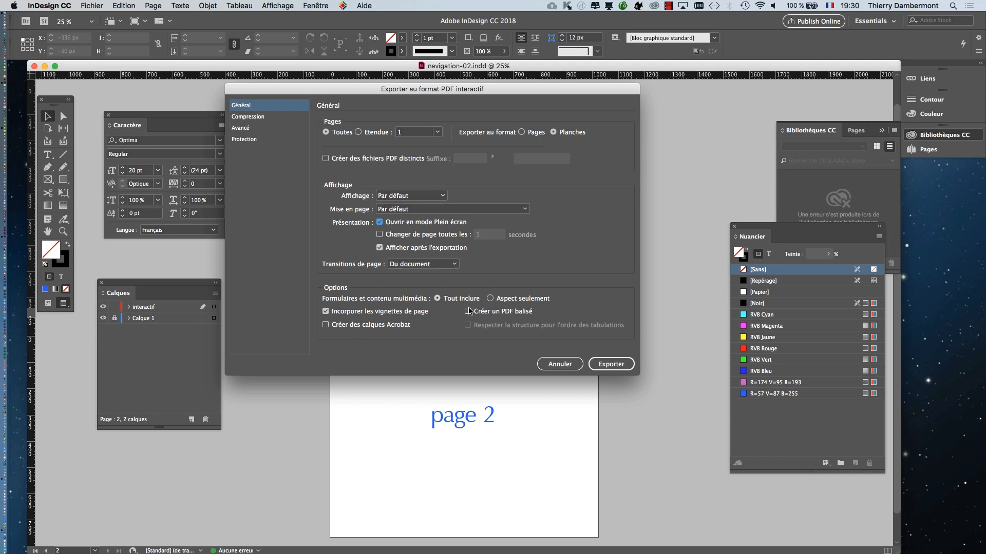
{"action": "key", "text": "alt"}
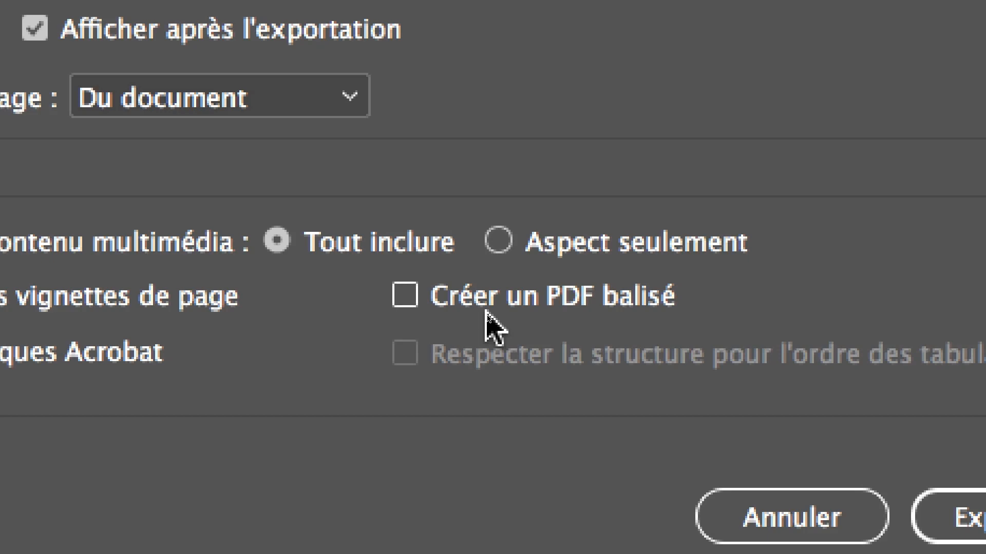
{"action": "key", "text": "alt+super+8"}
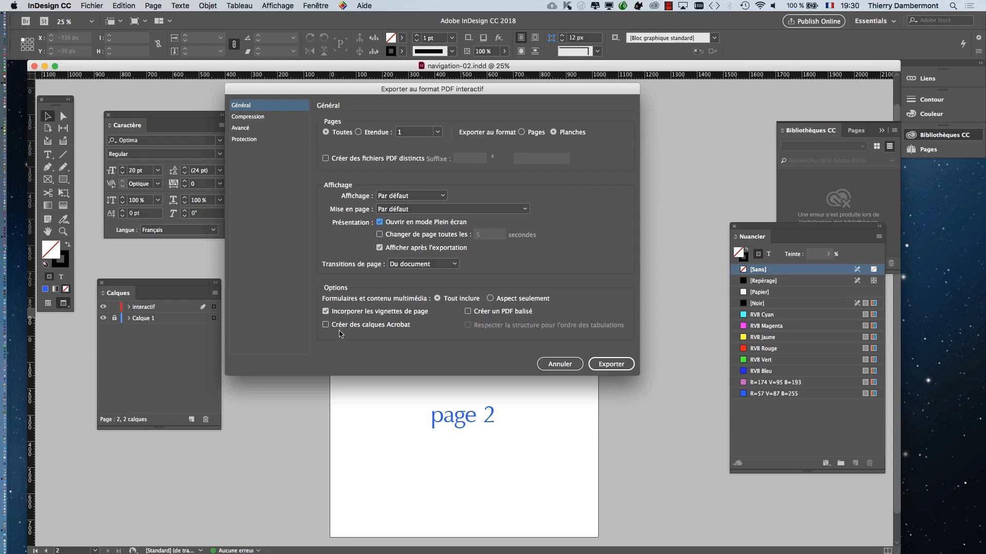
- Set the image compression resolution of the interactive PDF to 144 ppp
{"action": "left_click", "coordinate": [259, 118]}
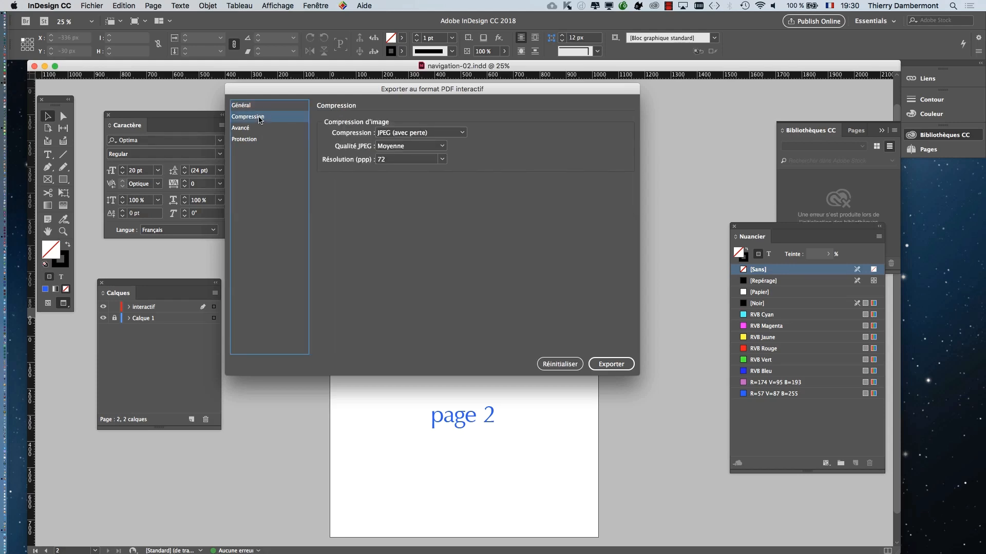
{"action": "key", "text": "alt+super+equal"}
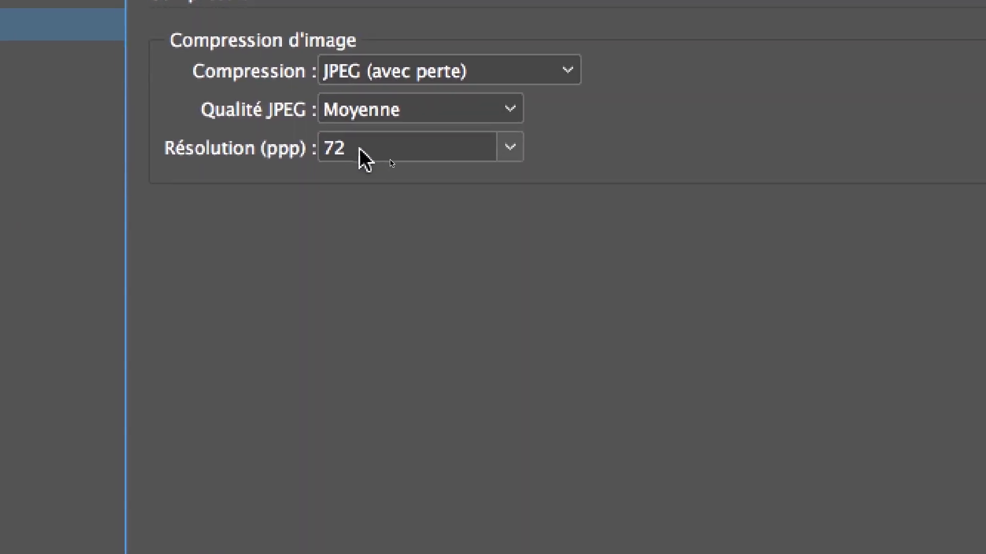
{"action": "left_click", "coordinate": [364, 154]}
{"action": "key", "text": "super+a"}
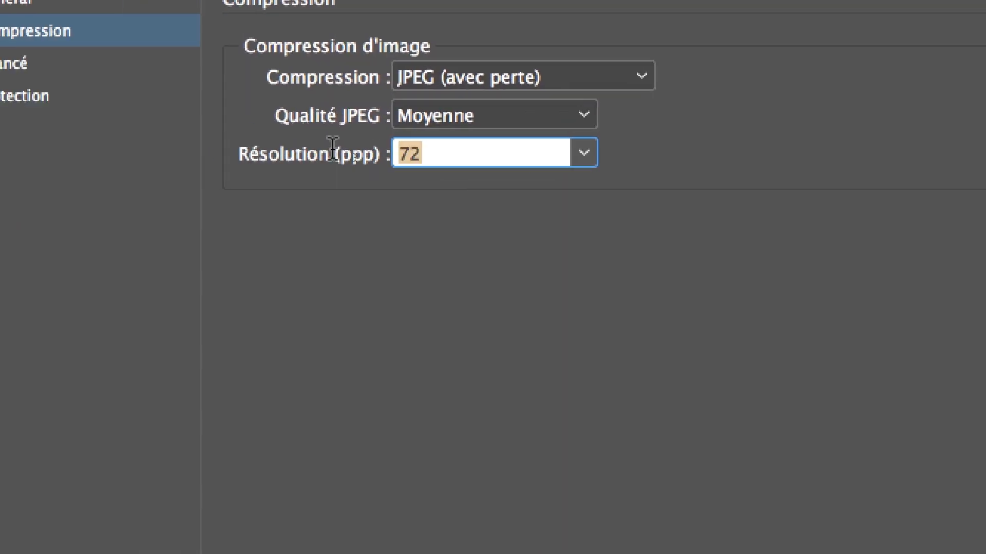
{"action": "type", "text": "144"}
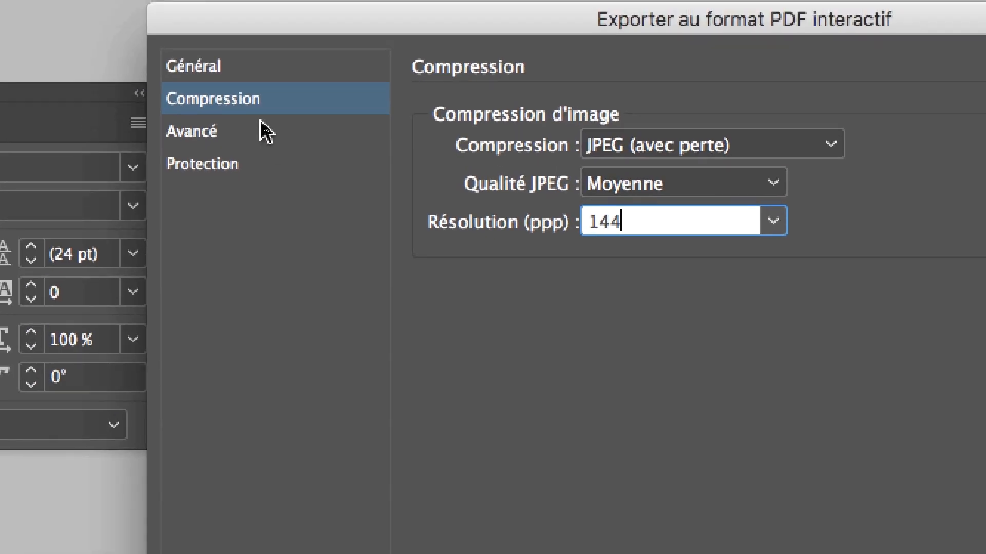
- Review the compression, advanced and protection settings of the interactive PDF export and return to the general options
{"action": "left_click", "coordinate": [251, 113]}
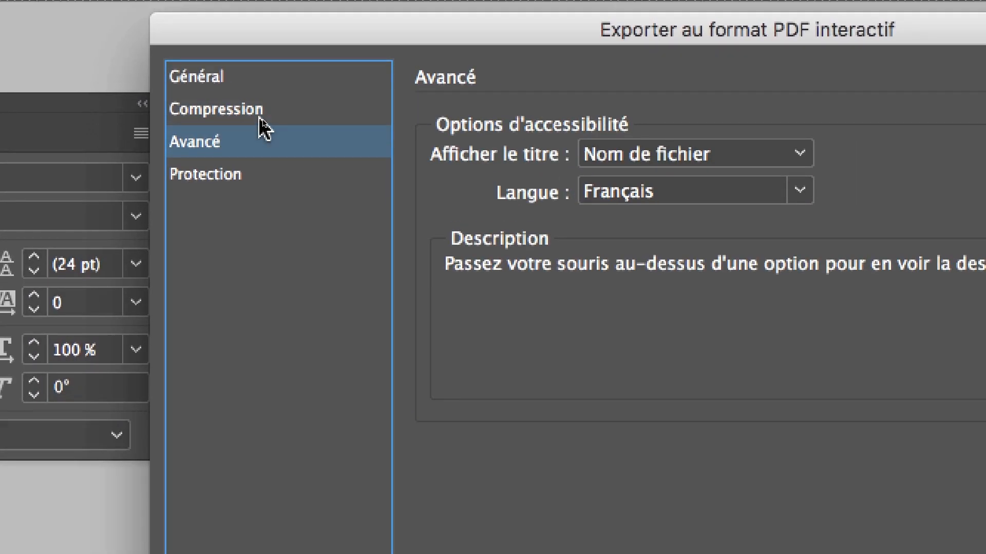
{"action": "left_click", "coordinate": [260, 119]}
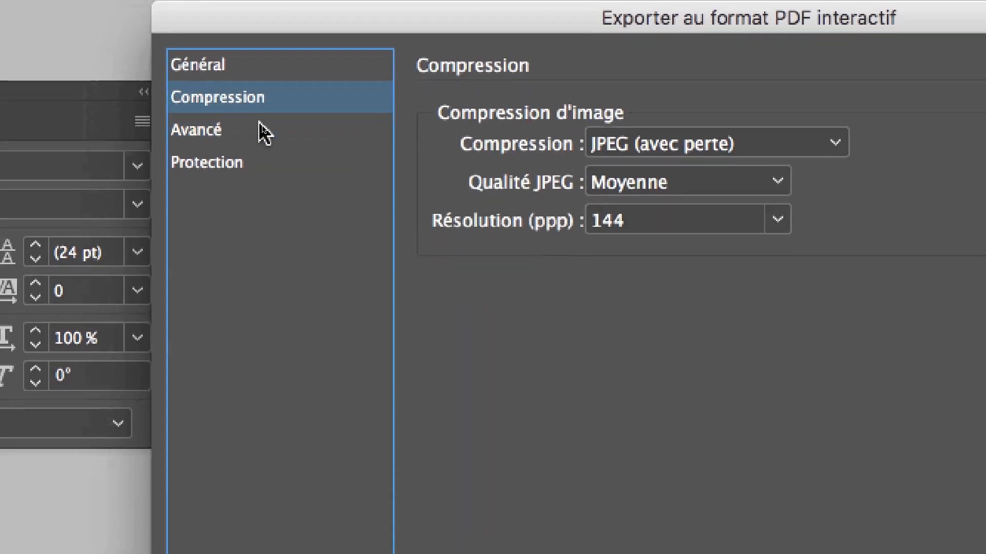
{"action": "left_click", "coordinate": [256, 147]}
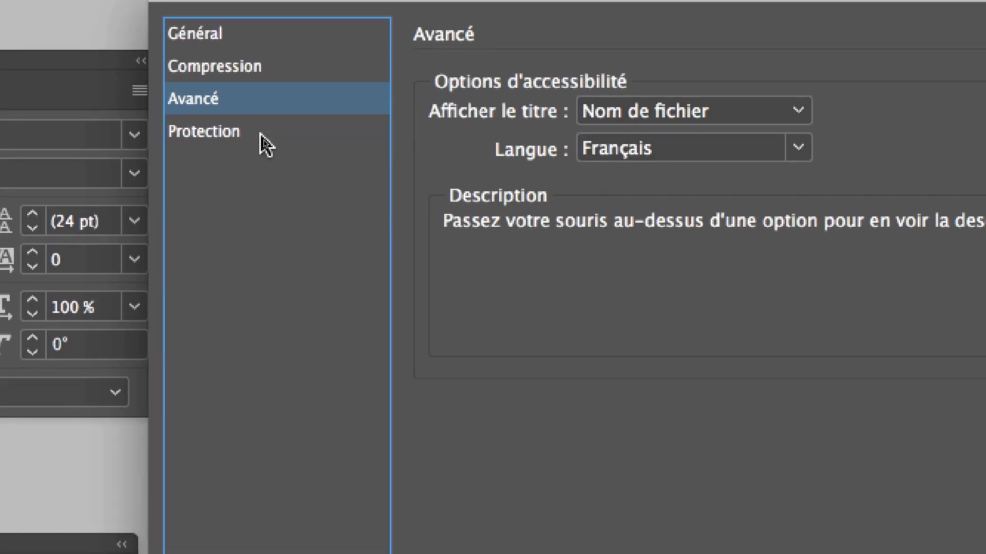
{"action": "left_click", "coordinate": [260, 154]}
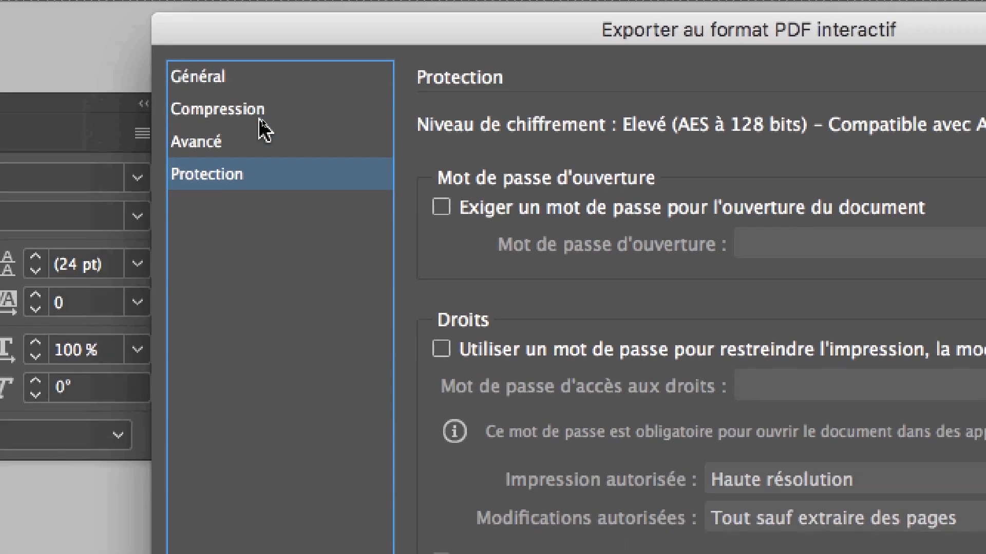
{"action": "left_click", "coordinate": [260, 97]}
{"action": "left_click", "coordinate": [264, 78]}
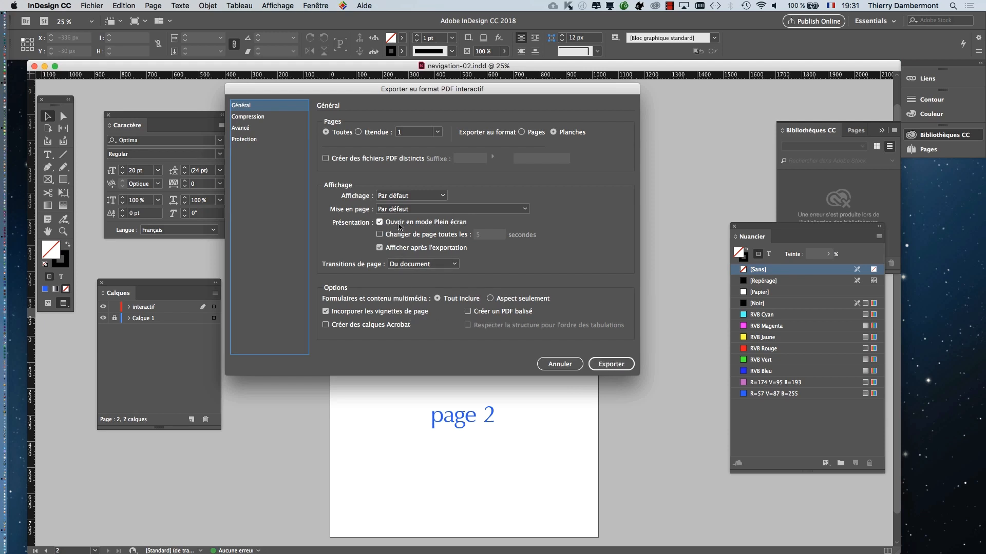
- Export the interactive PDF and allow it to switch automatically to full-screen mode in Acrobat
{"action": "key", "text": "alt"}
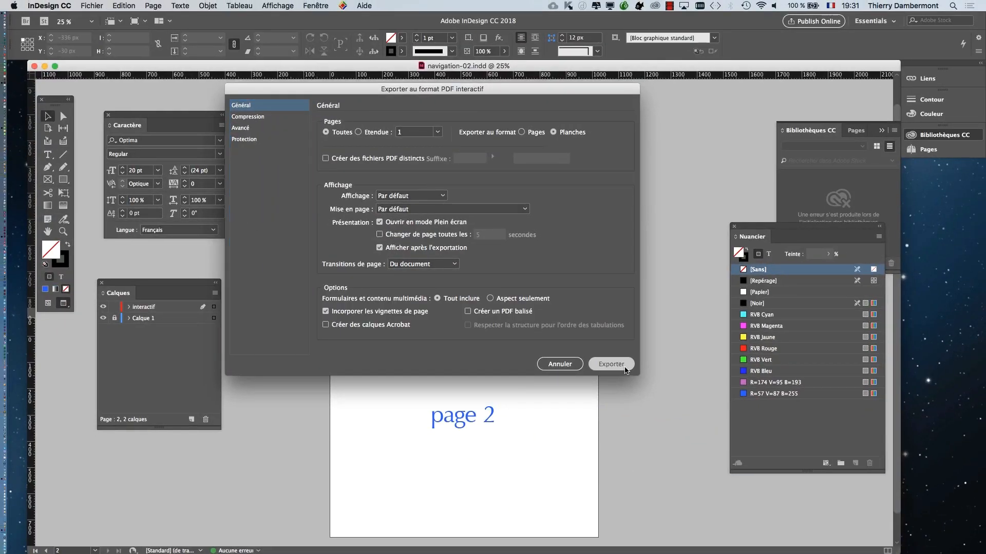
{"action": "left_click", "coordinate": [626, 366]}
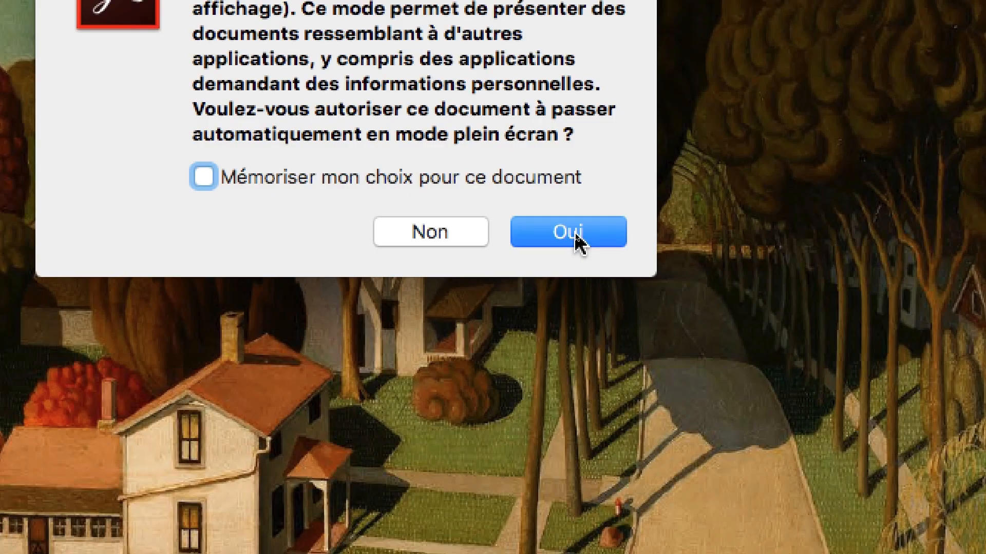
{"action": "left_click", "coordinate": [575, 233]}
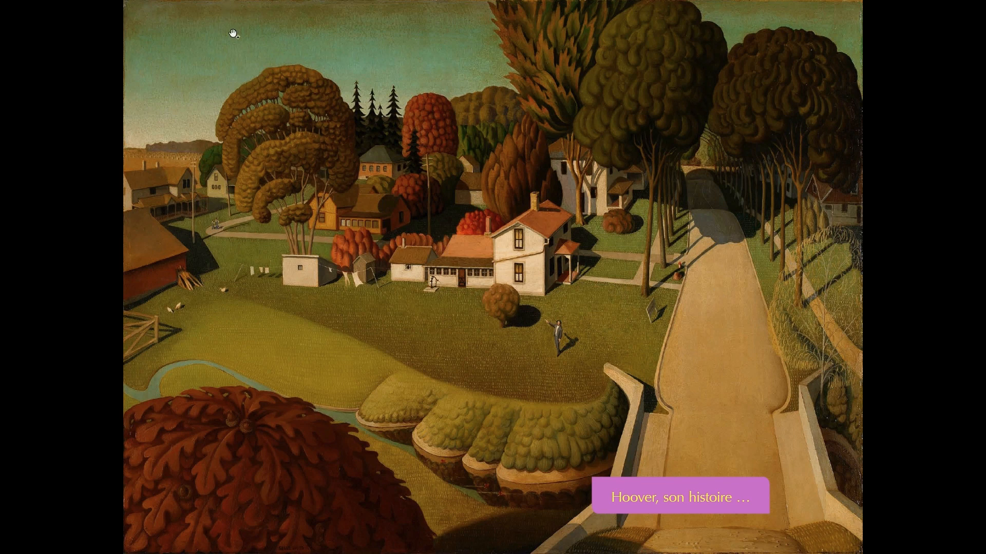
- Check the full-screen presentation by going to page 2 and back to page 1, and leave full-screen mode
{"action": "left_click", "coordinate": [306, 149]}
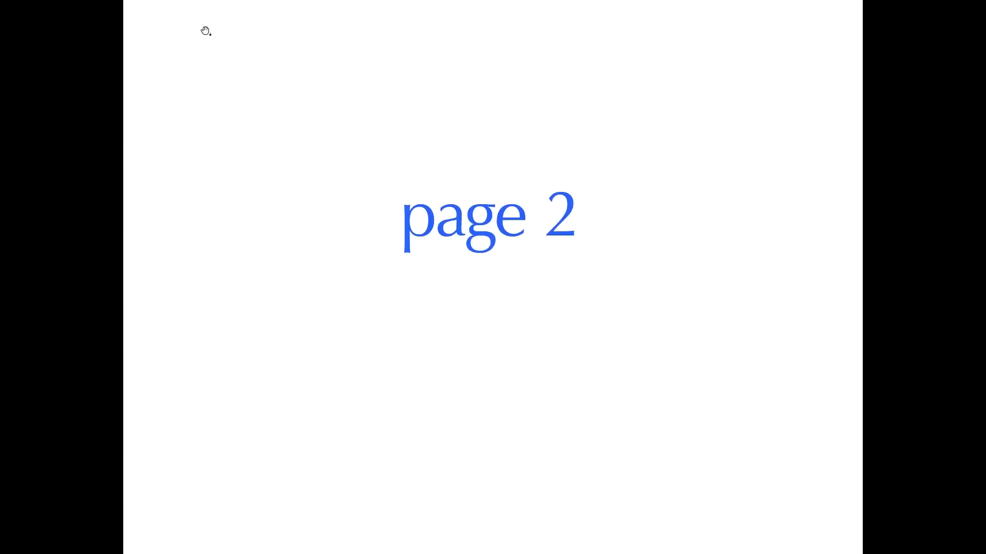
{"action": "key", "text": "Left"}
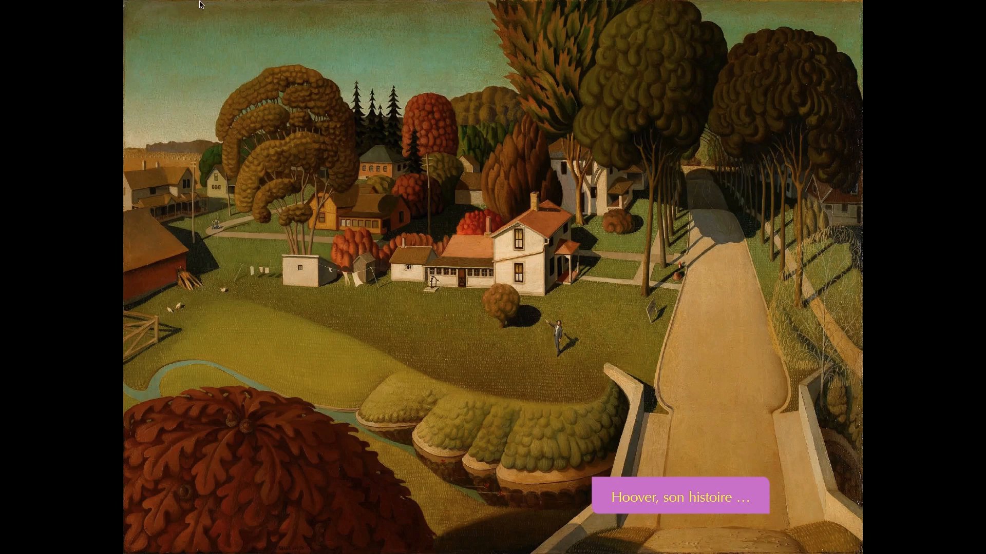
{"action": "key", "text": "Escape"}
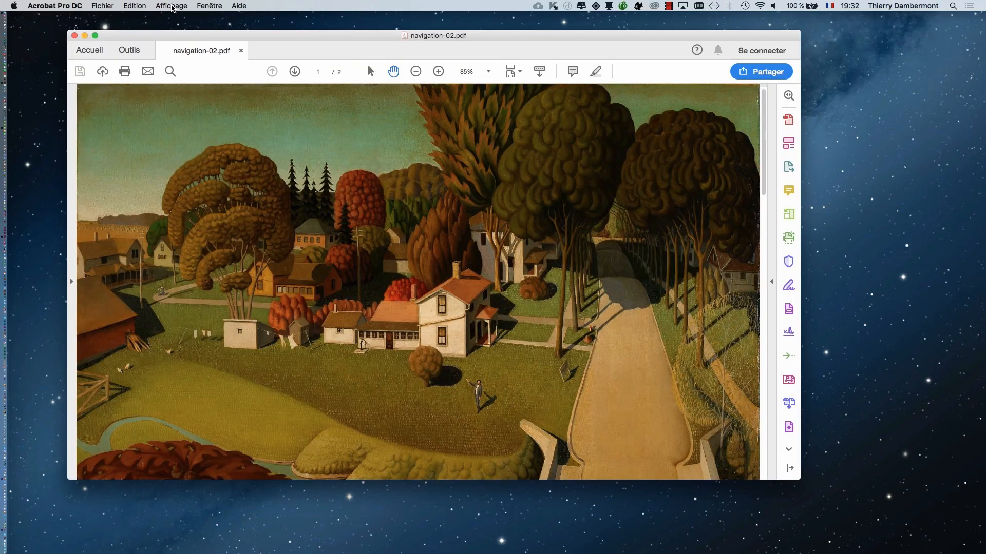
- Show navigation-02.pdf in full-screen mode again from the Acrobat document window
{"action": "left_click", "coordinate": [170, 6]}
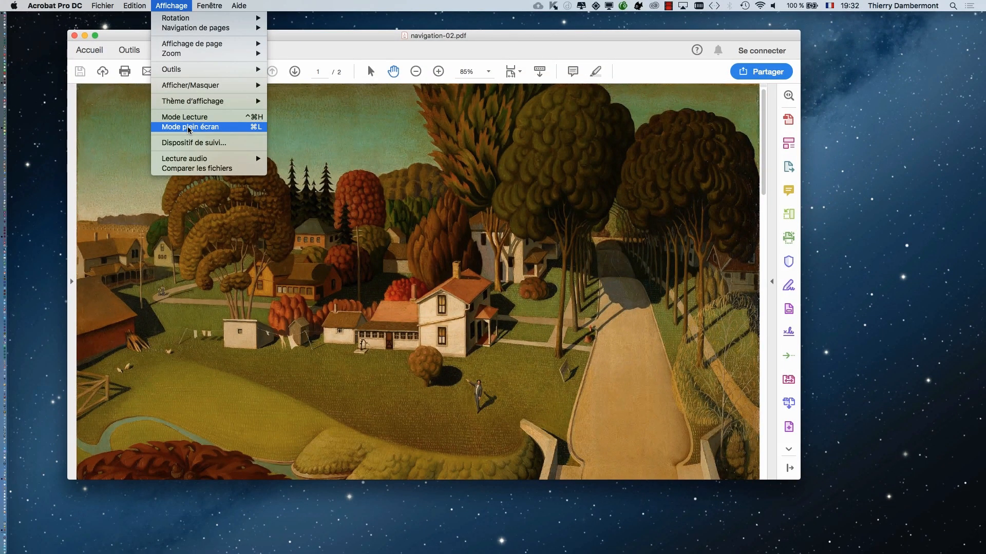
{"action": "left_click", "coordinate": [188, 129]}
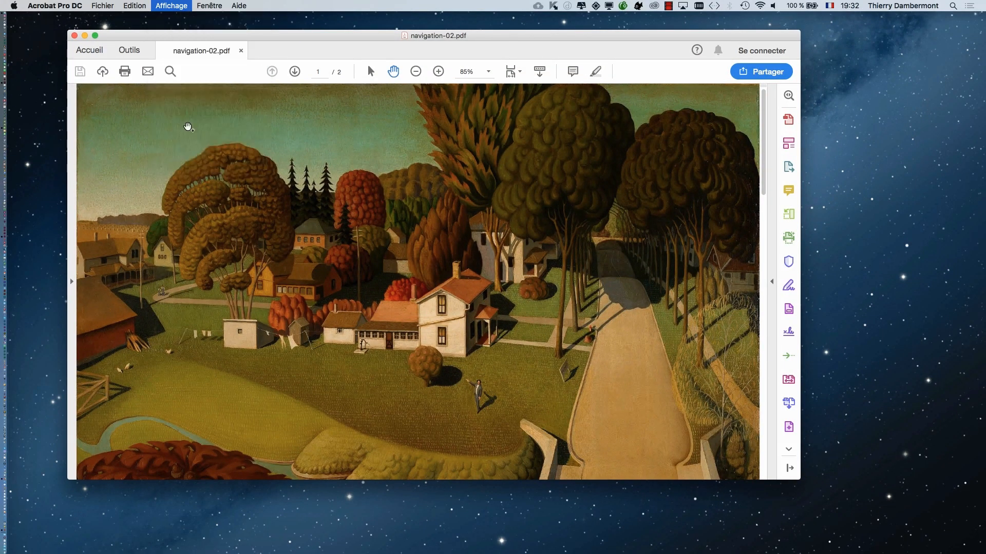
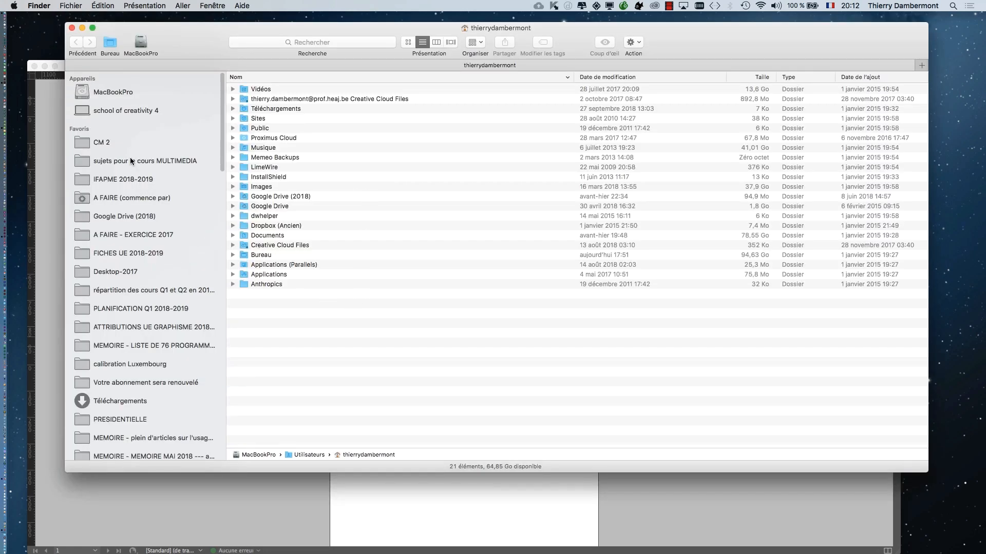
- Show the CM 2 folder in Finder, hide the other applications and reposition the folder window on the desktop
{"action": "left_click", "coordinate": [128, 143]}
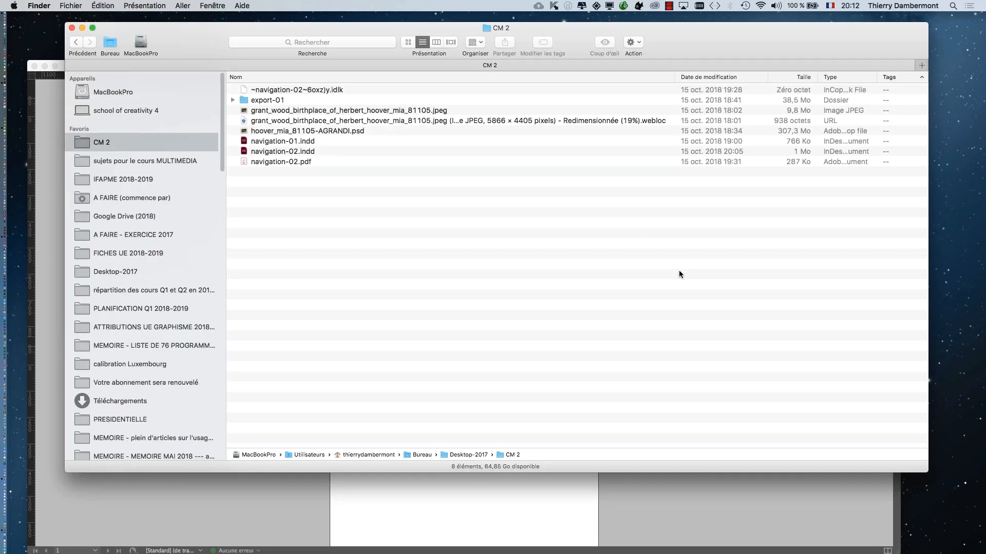
{"action": "key", "text": "alt+super+h"}
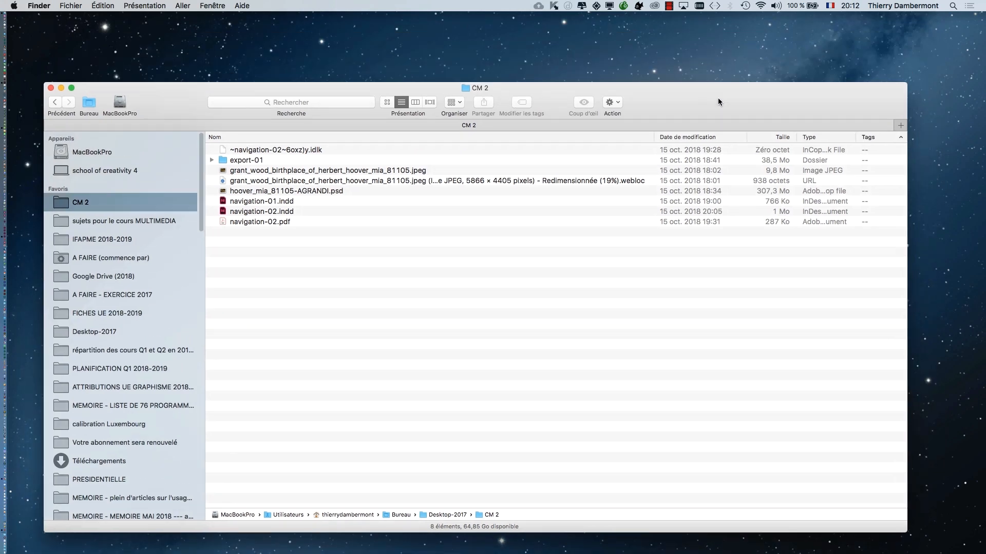
{"action": "left_click_drag", "start_coordinate": [744, 39], "coordinate": [757, 85]}
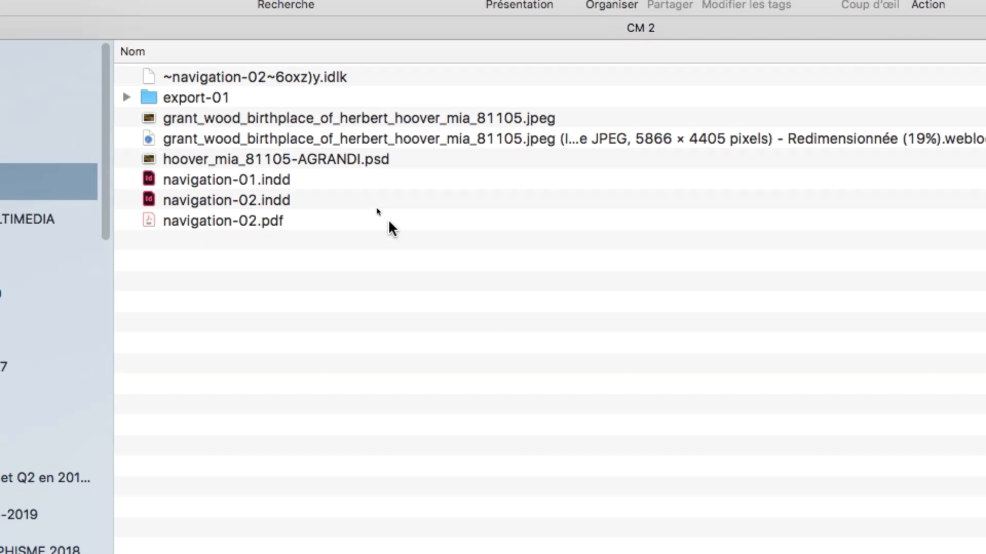
- Choose Adobe Acrobat.app as the application that opens navigation-02.pdf in its file information, and close the information window
{"action": "left_click", "coordinate": [389, 222]}
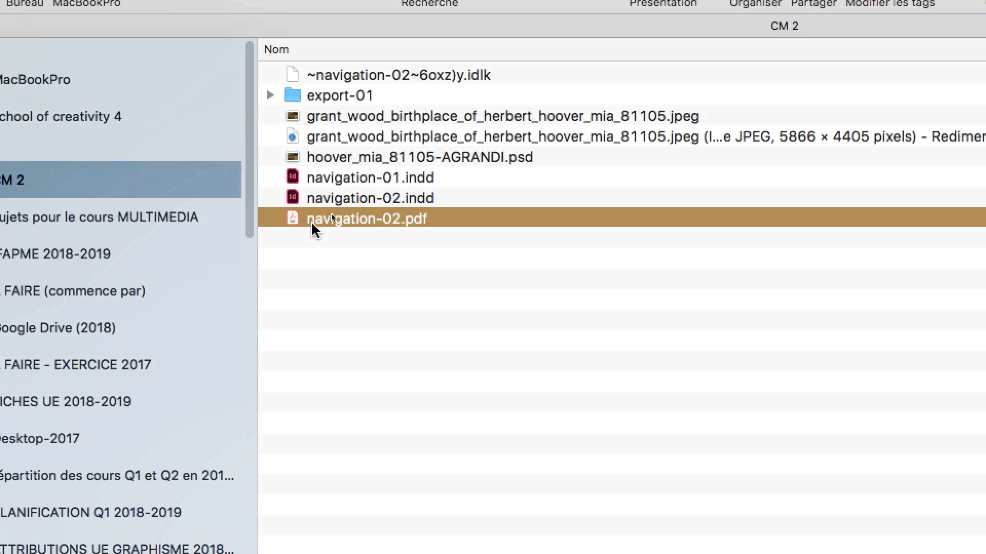
{"action": "right_click", "coordinate": [445, 222]}
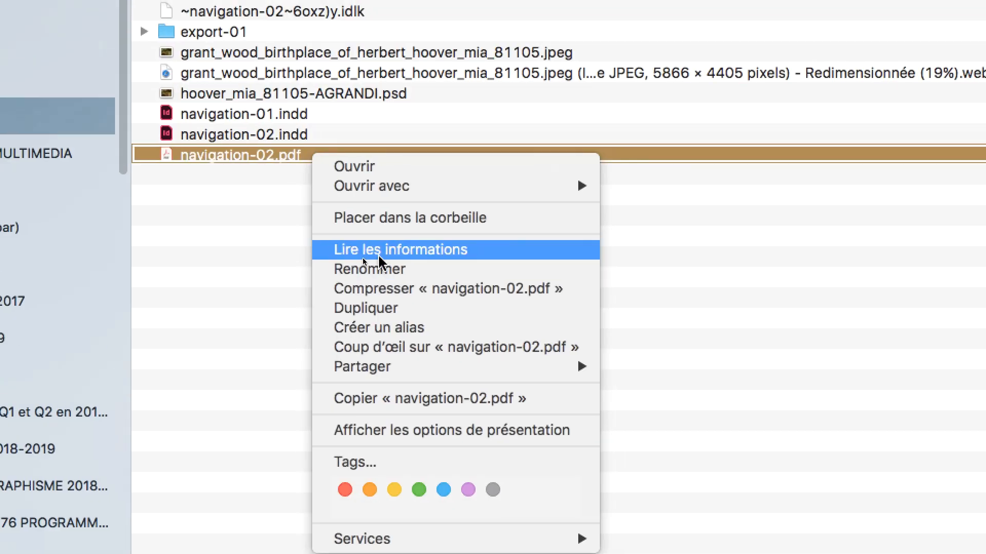
{"action": "left_click", "coordinate": [378, 257]}
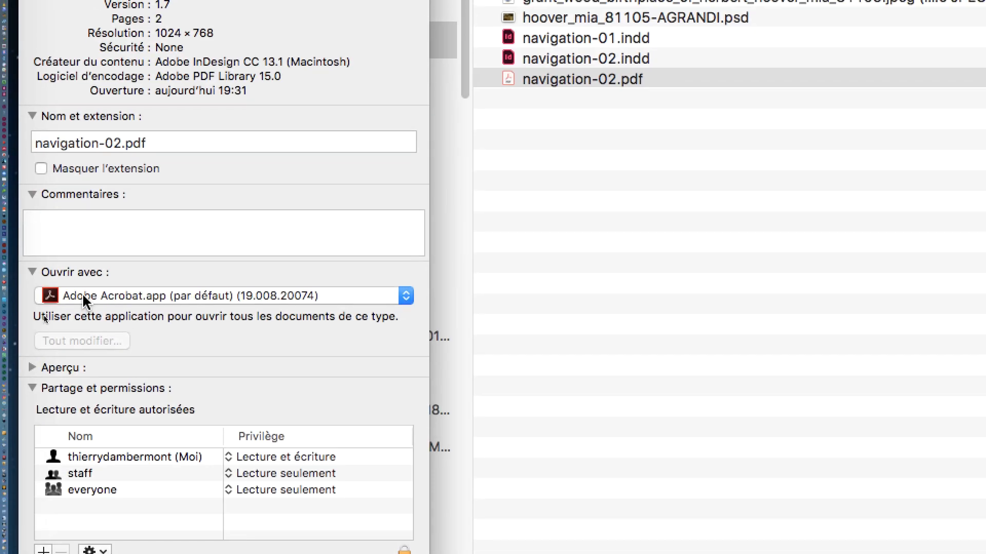
{"action": "left_click", "coordinate": [86, 404]}
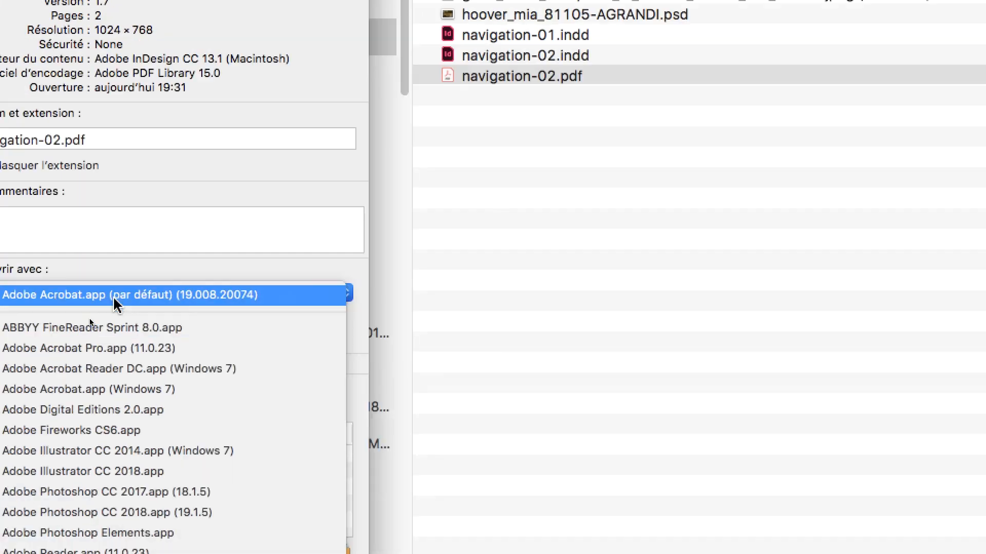
{"action": "left_click", "coordinate": [115, 300]}
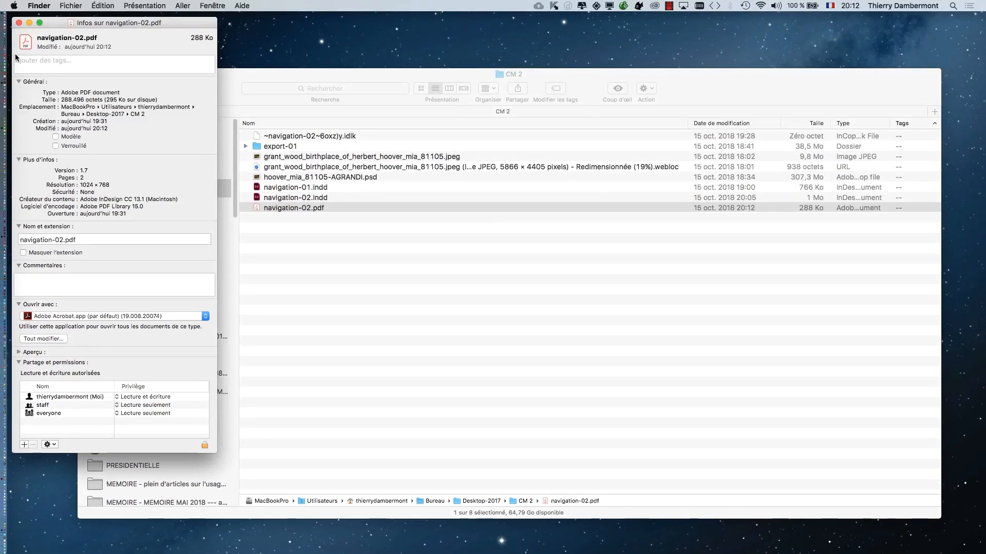
{"action": "left_click", "coordinate": [19, 22]}
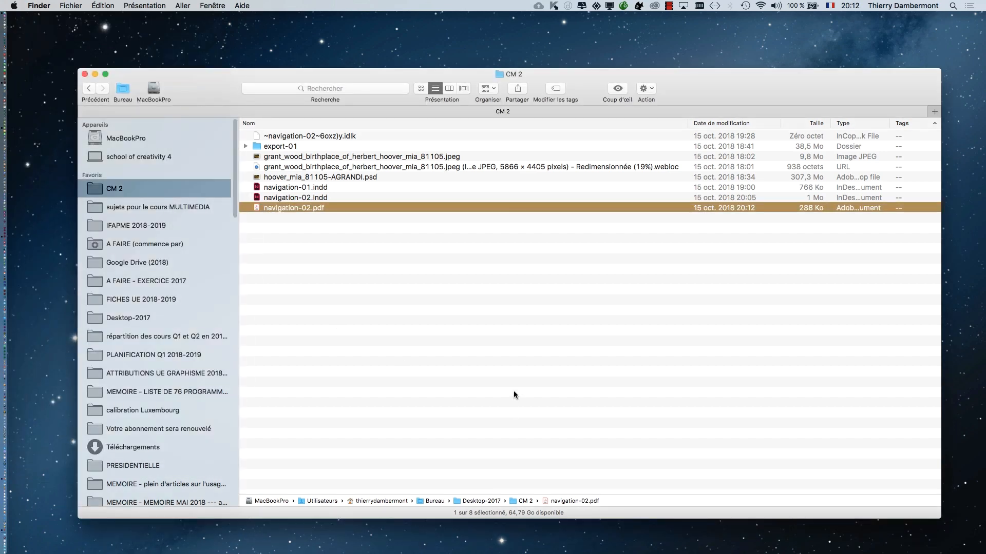
{"action": "left_click", "coordinate": [514, 392]}
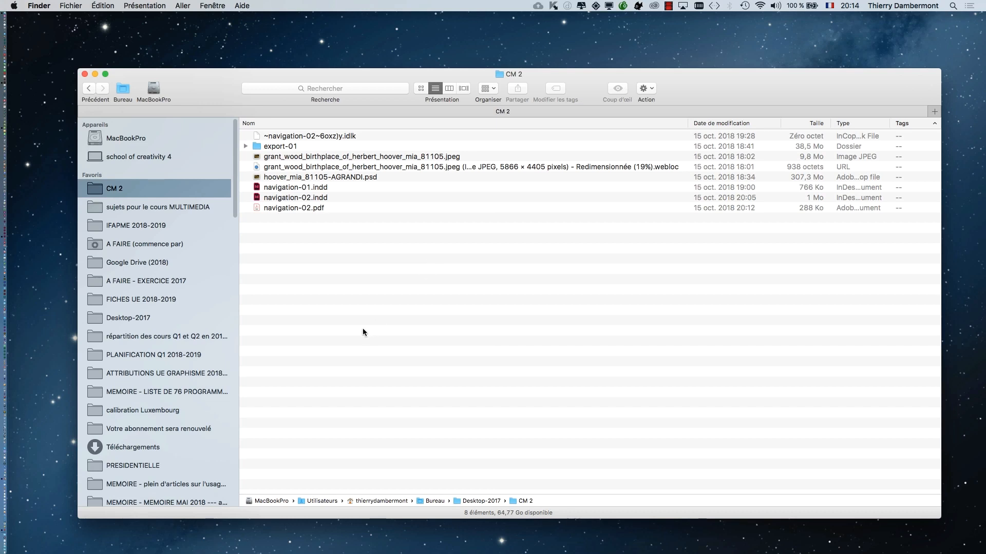
- Switch to InDesign and select the "Hoover, son histoire …" frame on page 1, shown enlarged
{"action": "key", "text": "super+Tab"}
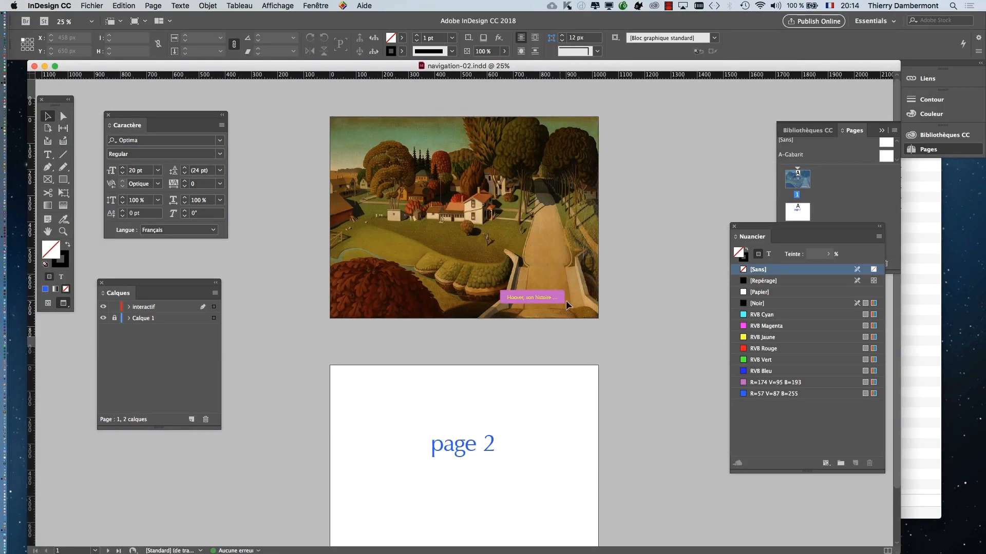
{"action": "scroll", "coordinate": [531, 296], "scroll_direction": "up", "scroll_amount": 2}
{"action": "left_click", "coordinate": [578, 316]}
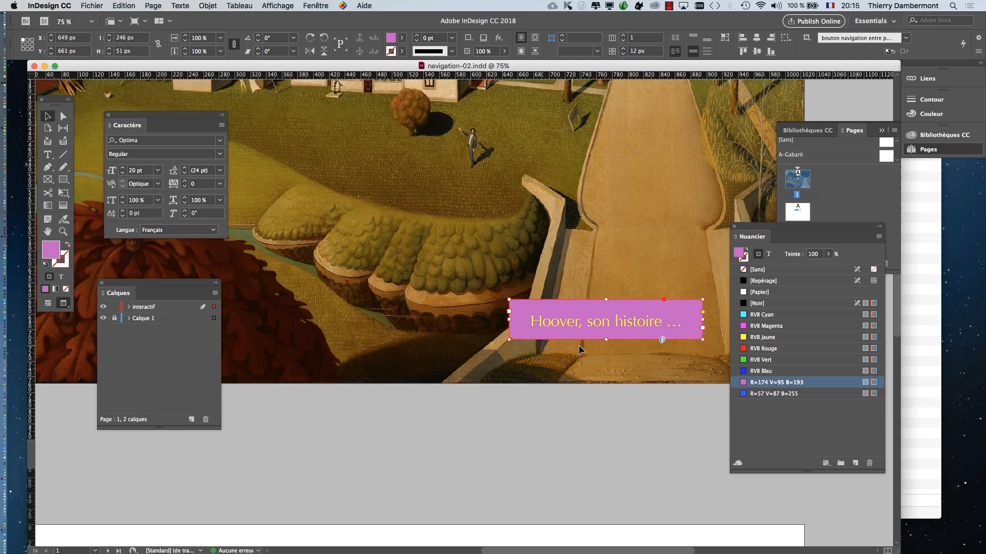
{"action": "scroll", "coordinate": [576, 341], "scroll_direction": "up", "scroll_amount": 1}
{"action": "scroll", "coordinate": [576, 341], "scroll_direction": "up", "scroll_amount": 1}
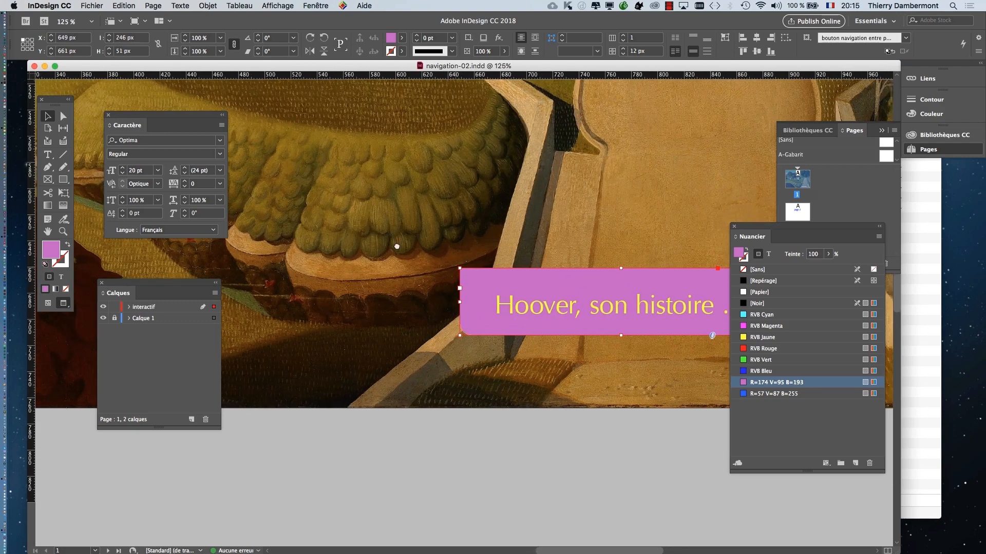
{"action": "scroll", "coordinate": [362, 364], "scroll_direction": "down", "scroll_amount": 3}
{"action": "scroll", "coordinate": [362, 364], "scroll_direction": "right", "scroll_amount": 5}
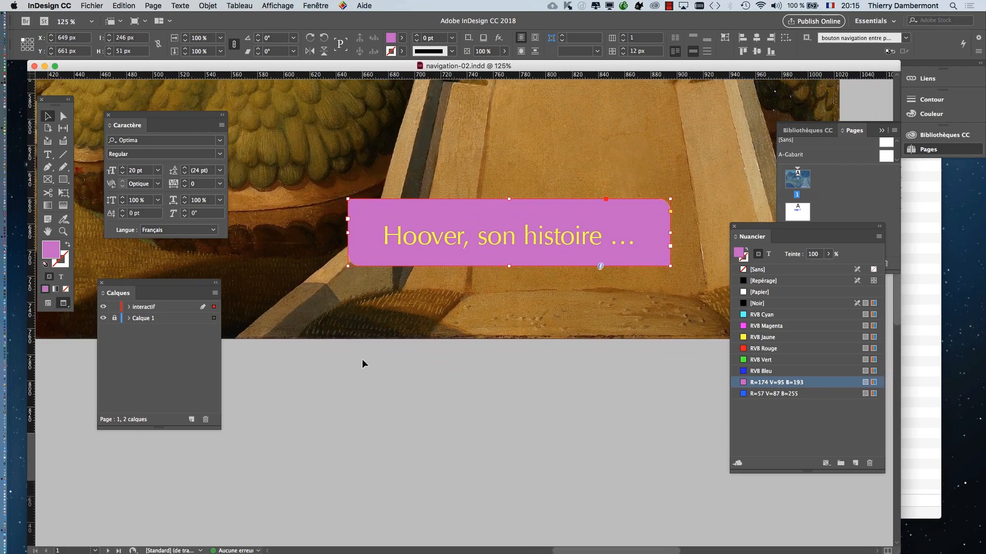
{"action": "left_click", "coordinate": [507, 413]}
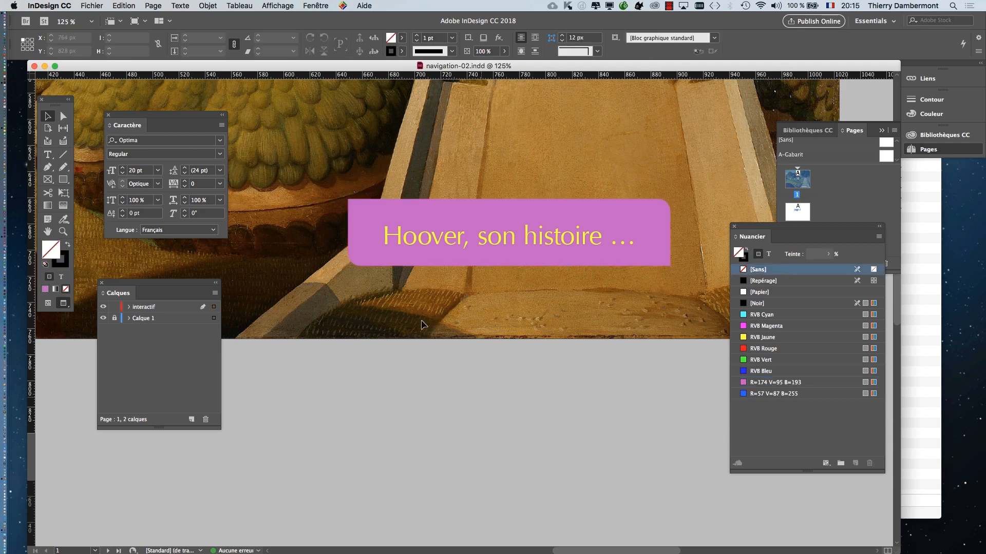
{"action": "left_click", "coordinate": [380, 235]}
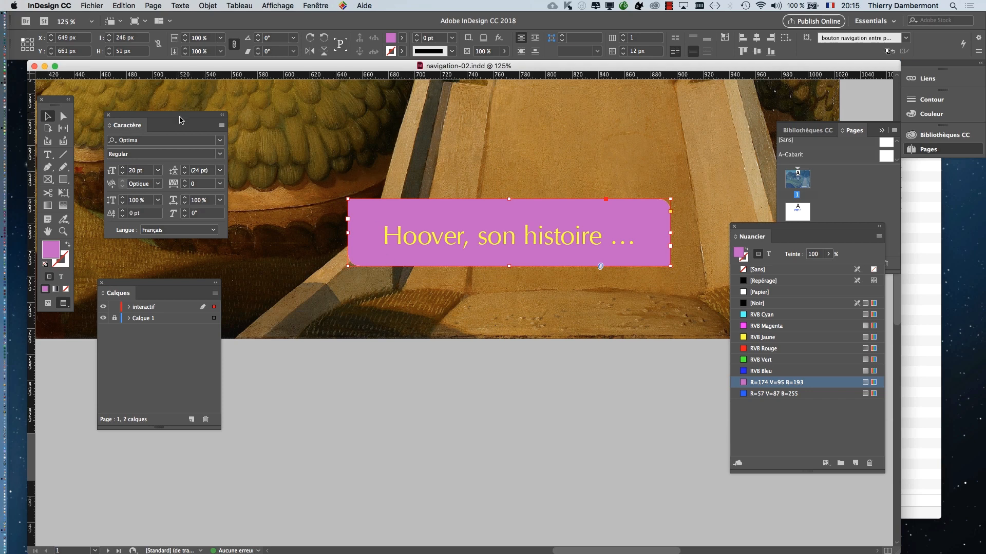
- Clear the workspace by closing the Caractère panel and collapsing the Pages panel
{"action": "left_click_drag", "start_coordinate": [185, 126], "coordinate": [146, 469]}
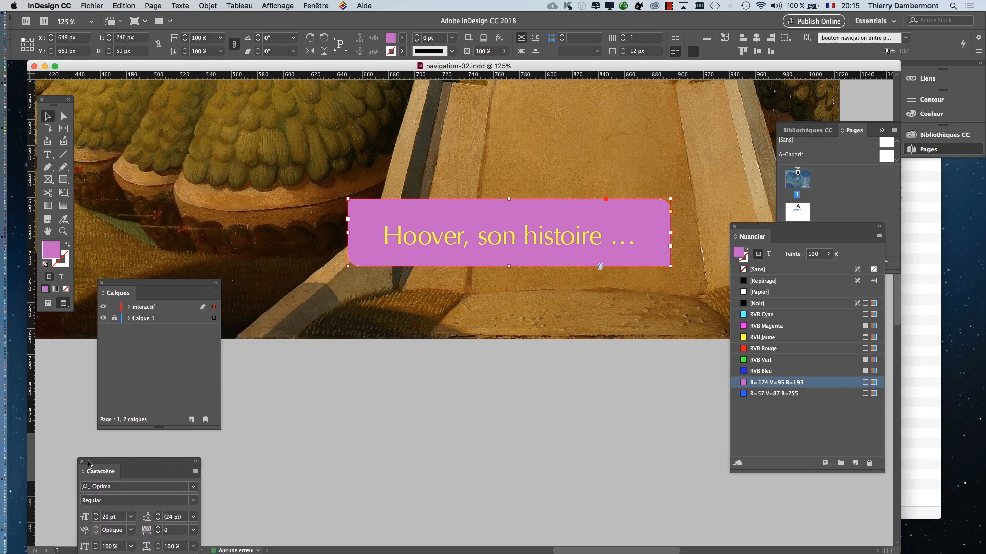
{"action": "left_click", "coordinate": [82, 464]}
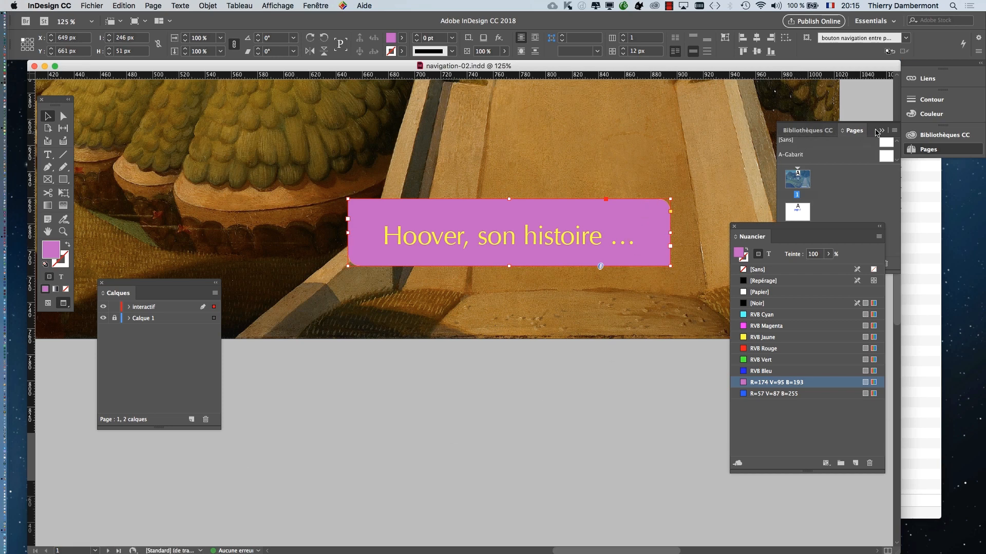
{"action": "left_click", "coordinate": [877, 132]}
{"action": "left_click", "coordinate": [326, 5]}
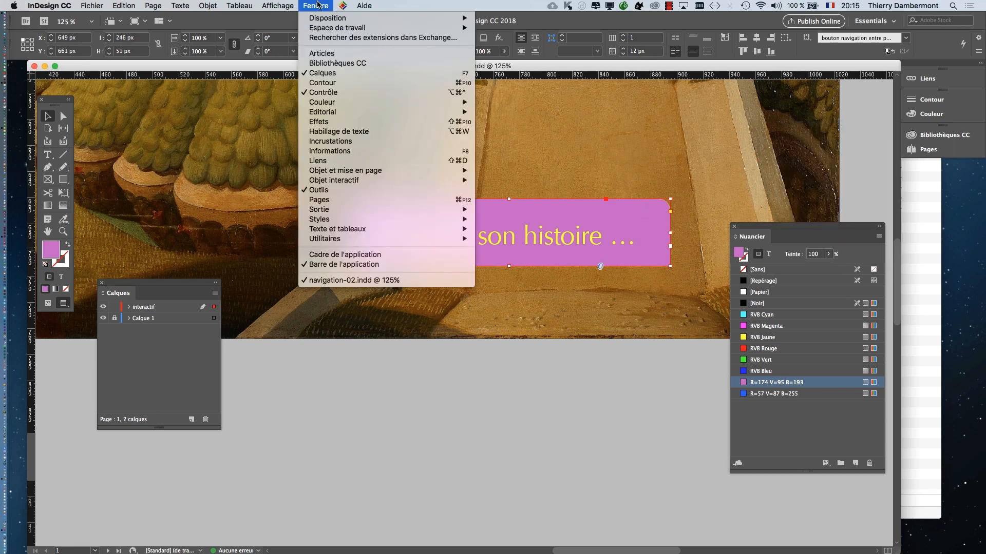
{"action": "mouse_move", "coordinate": [372, 185]}
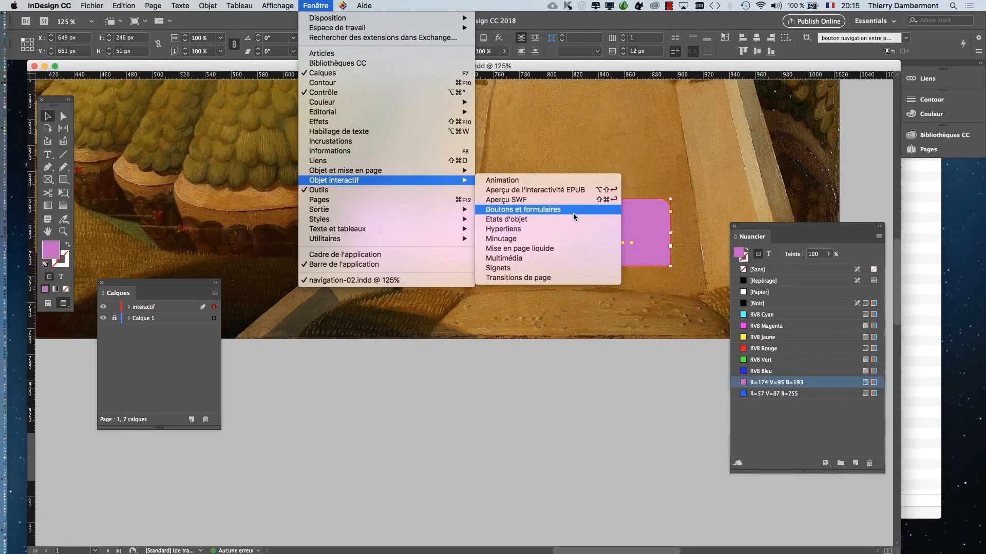
{"action": "left_click", "coordinate": [571, 219]}
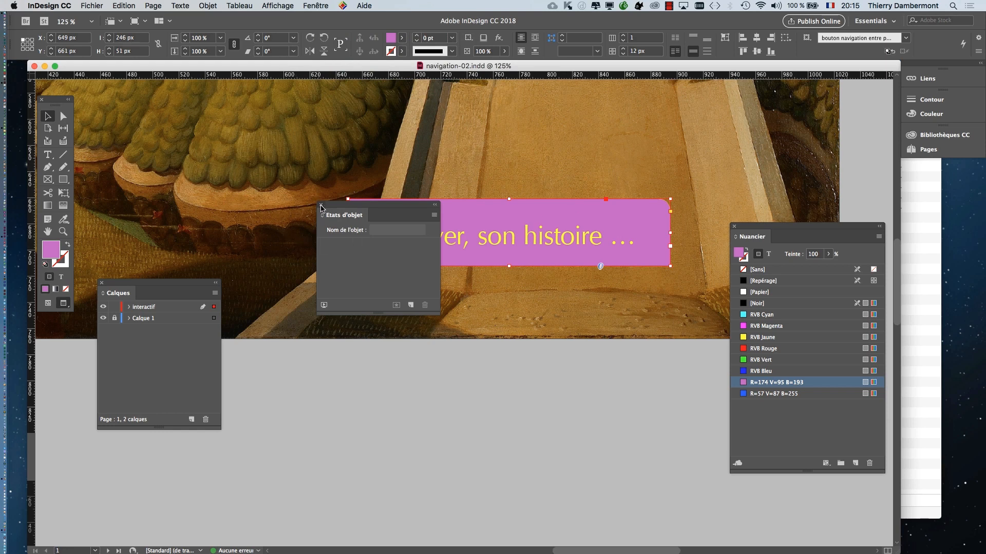
{"action": "left_click", "coordinate": [322, 205]}
- Display the Boutons et formulaires panel and place it beside the "Hoover, son histoire …" frame
{"action": "left_click", "coordinate": [282, 4]}
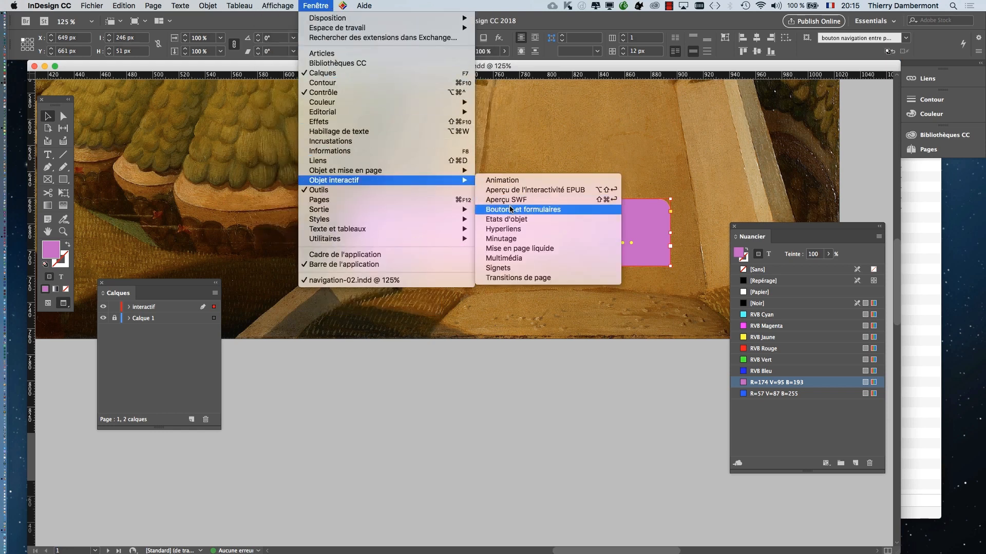
{"action": "left_click", "coordinate": [544, 210]}
{"action": "left_click_drag", "start_coordinate": [549, 88], "coordinate": [536, 224]}
{"action": "left_click_drag", "start_coordinate": [438, 182], "coordinate": [331, 99]}
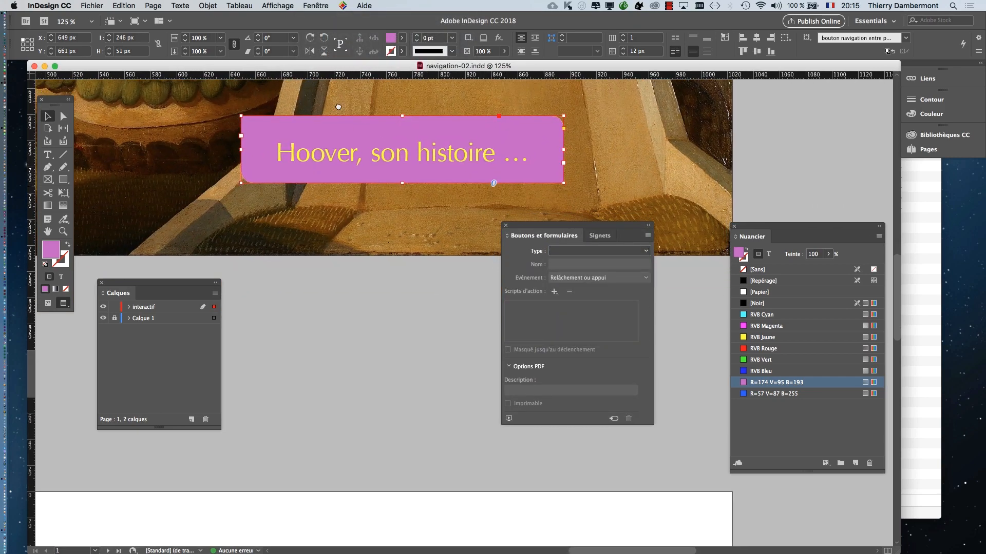
{"action": "left_click_drag", "start_coordinate": [540, 226], "coordinate": [616, 113]}
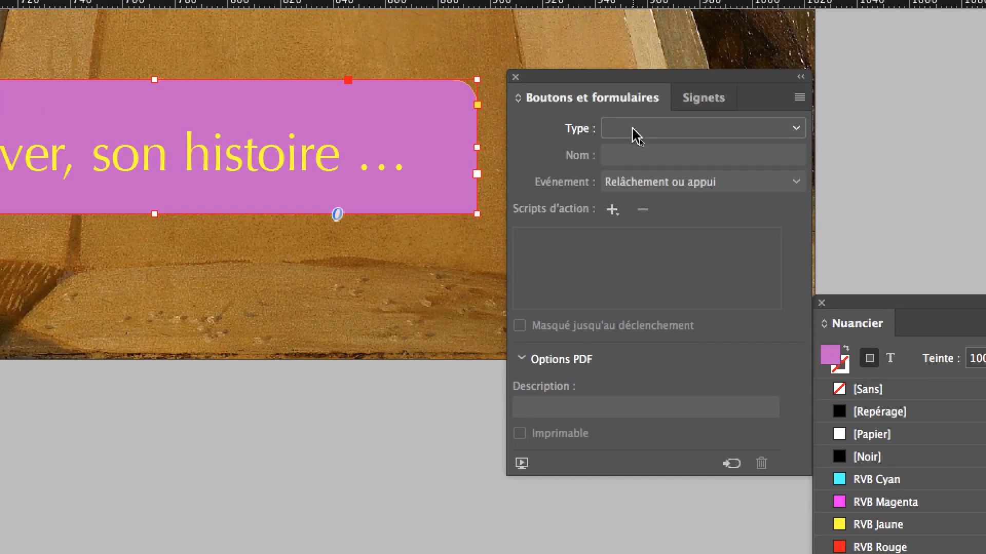
- Convert the selected "Hoover, son histoire …" frame to the interactive type Bouton, and deselect it
{"action": "left_click", "coordinate": [635, 131]}
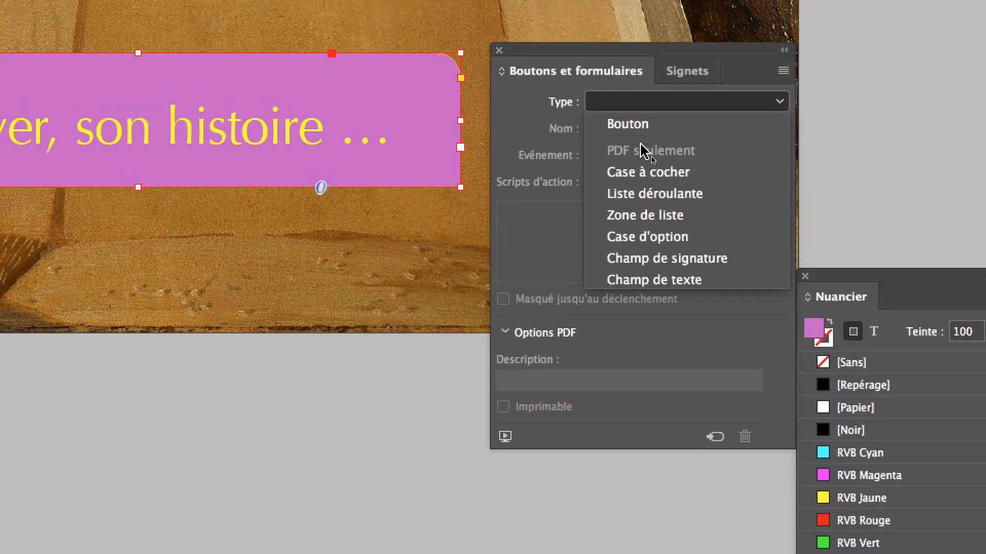
{"action": "left_click", "coordinate": [645, 41]}
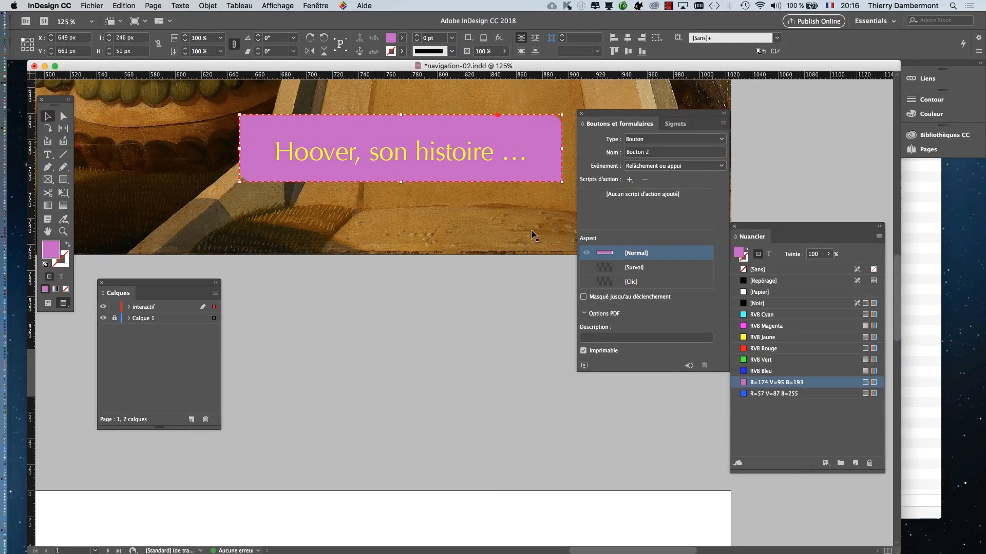
{"action": "left_click", "coordinate": [530, 230]}
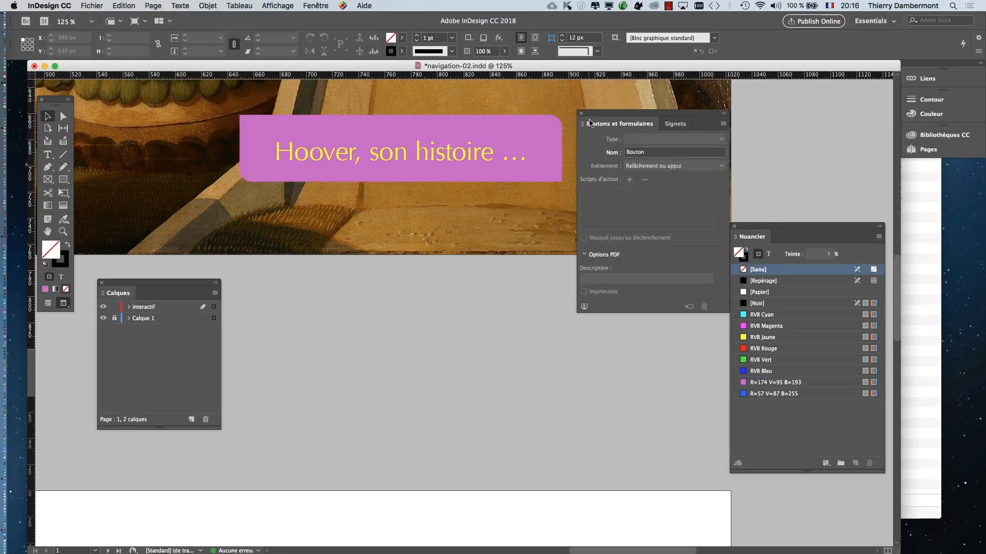
- Separate Boutons et formulaires from Signets, close Signets and move the remaining panel next to the button
{"action": "left_click_drag", "start_coordinate": [599, 118], "coordinate": [735, 118]}
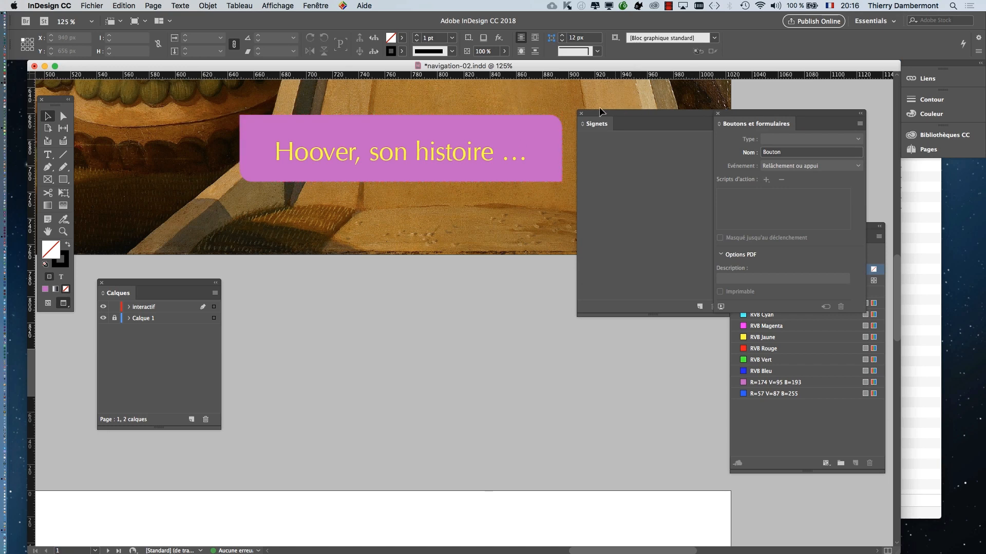
{"action": "left_click", "coordinate": [581, 113]}
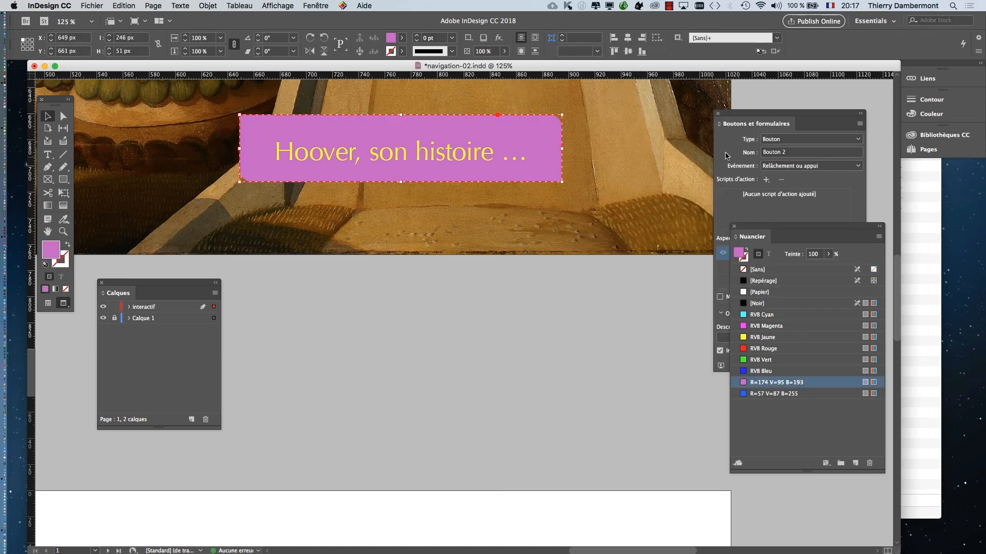
{"action": "left_click_drag", "start_coordinate": [741, 115], "coordinate": [555, 146]}
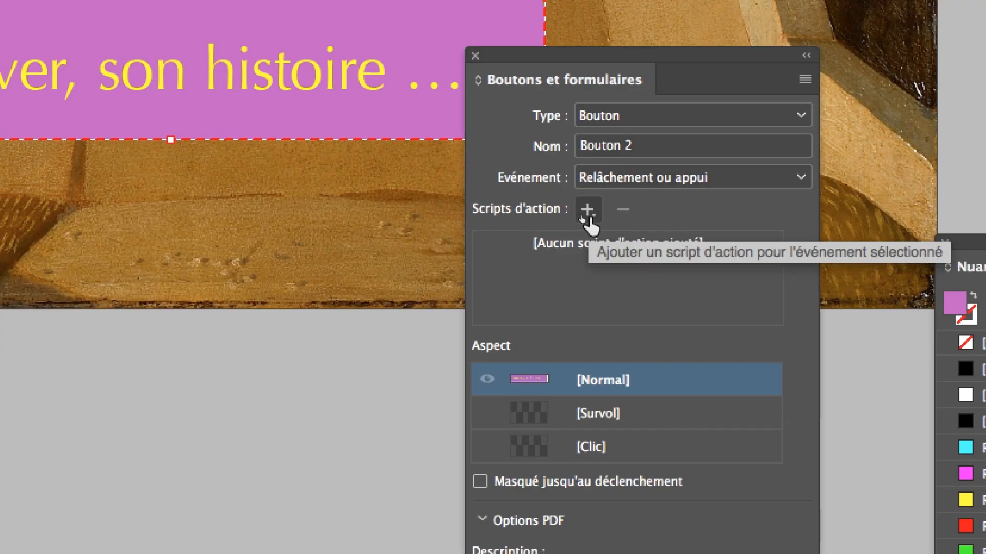
- Review the trigger events available for the "Hoover, son histoire …" button and keep Relâchement ou appui
{"action": "left_click", "coordinate": [587, 211]}
{"action": "left_click", "coordinate": [590, 218]}
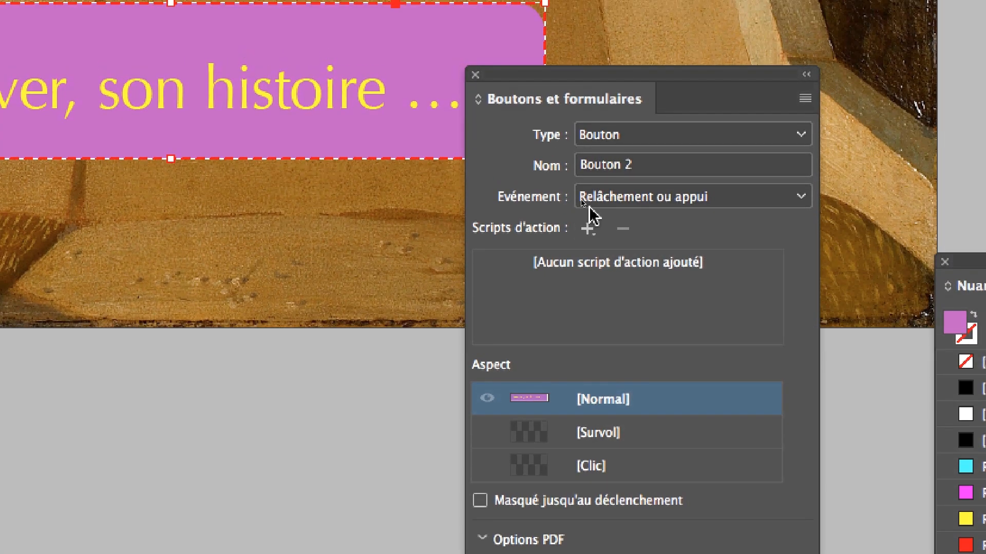
{"action": "left_click", "coordinate": [589, 207]}
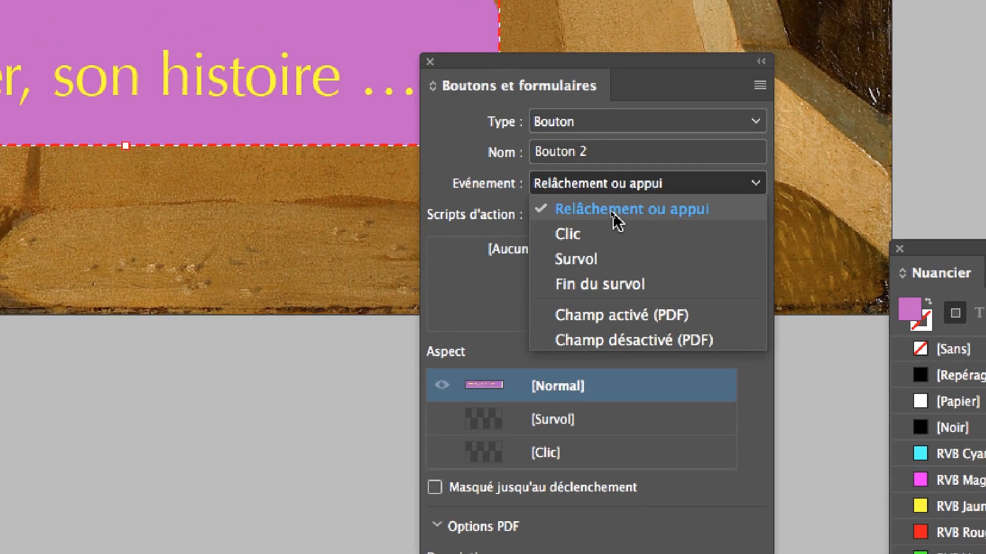
{"action": "left_click", "coordinate": [580, 176]}
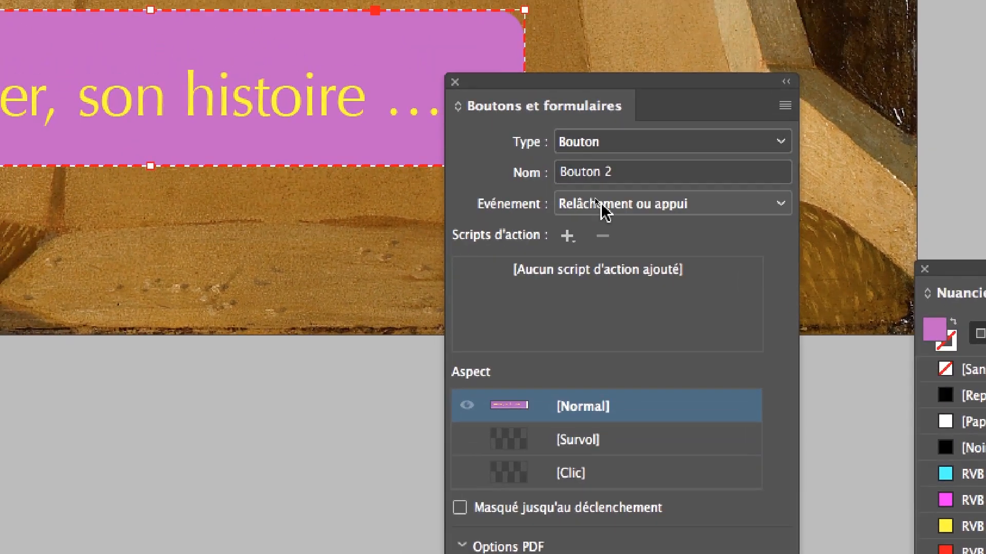
{"action": "left_click", "coordinate": [601, 205]}
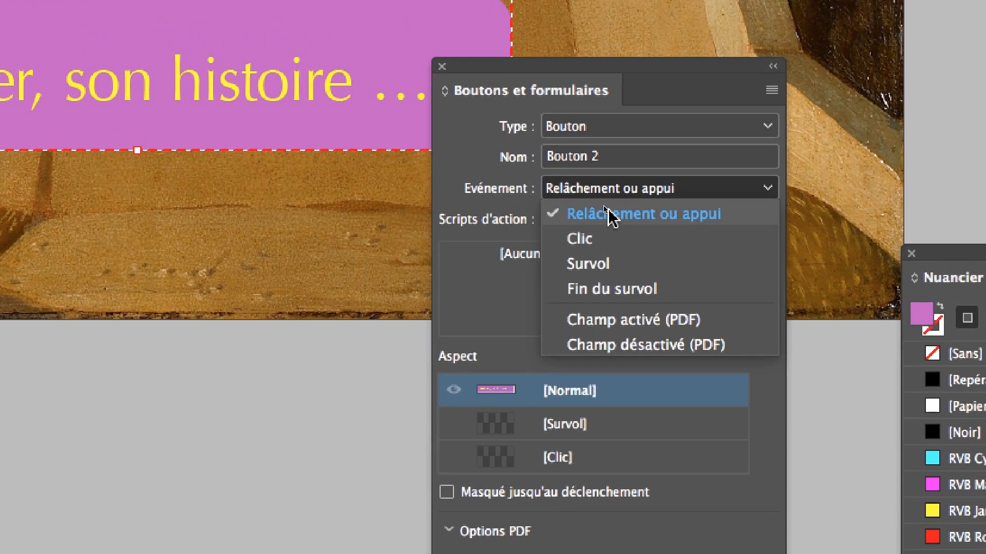
{"action": "left_click", "coordinate": [608, 214]}
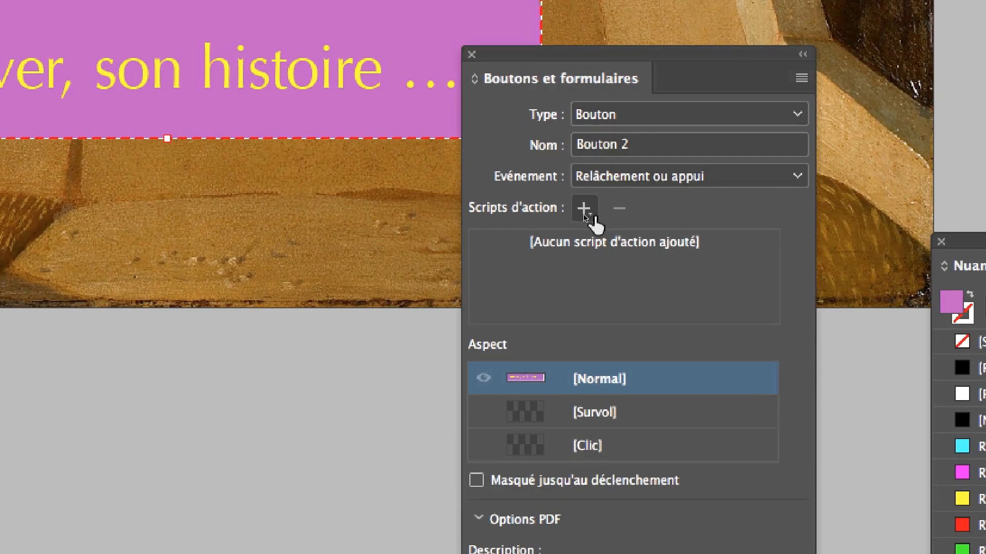
- Add the action Atteindre la page suivante to the "Hoover, son histoire …" button for the Relâchement ou appui event
{"action": "left_click", "coordinate": [584, 208]}
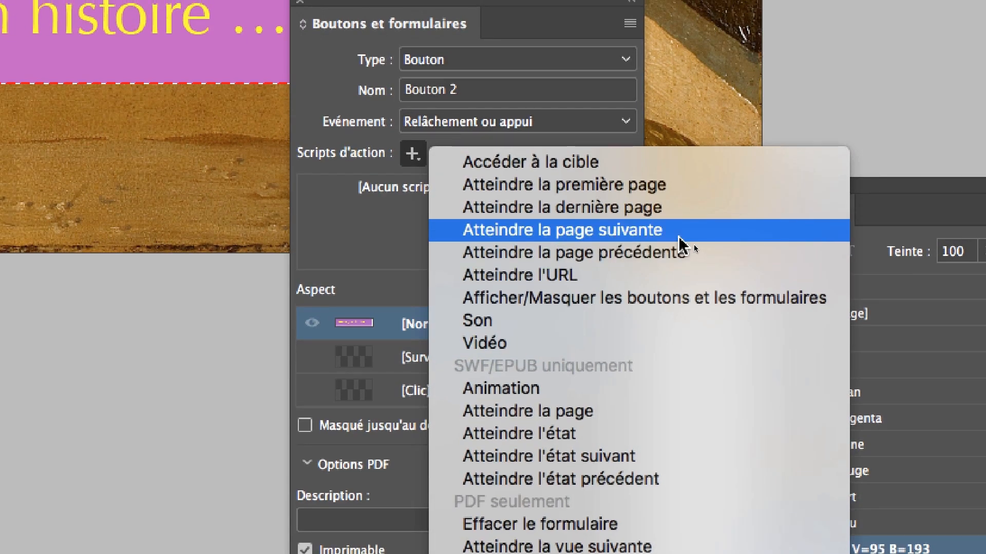
{"action": "left_click", "coordinate": [674, 228]}
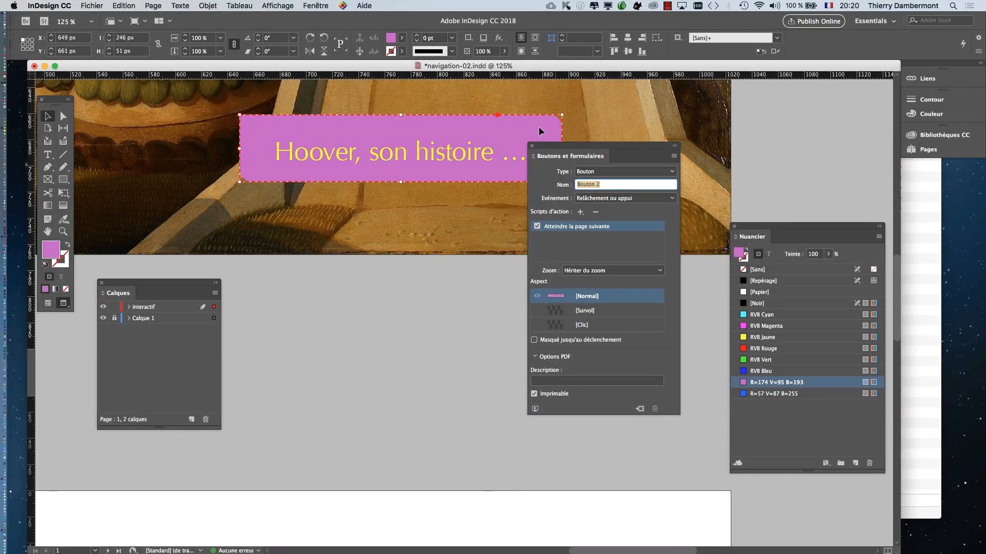
- Save the document under the new name navigation-03.indd in the CM 2 folder
{"action": "left_click", "coordinate": [91, 5]}
{"action": "left_click", "coordinate": [91, 6]}
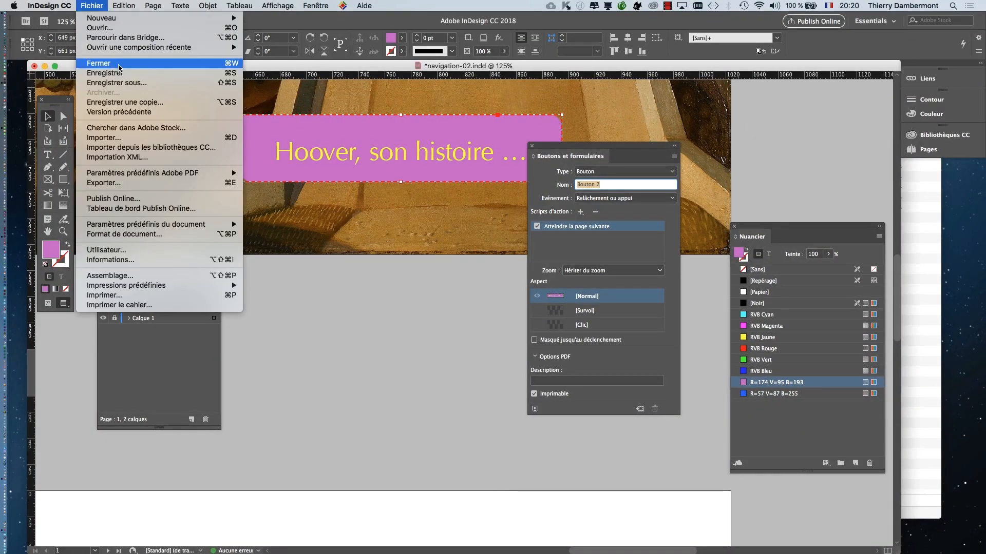
{"action": "left_click", "coordinate": [119, 83]}
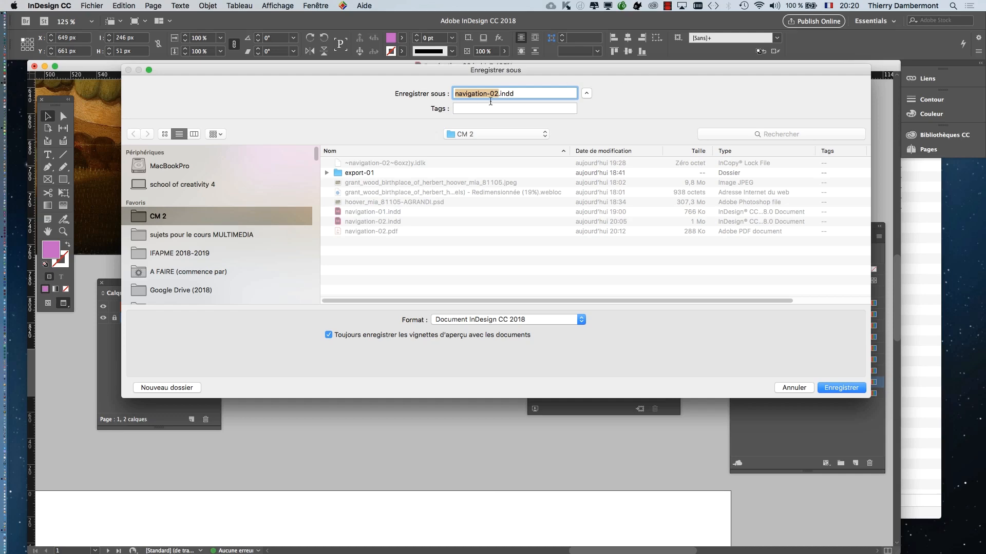
{"action": "left_click", "coordinate": [497, 94]}
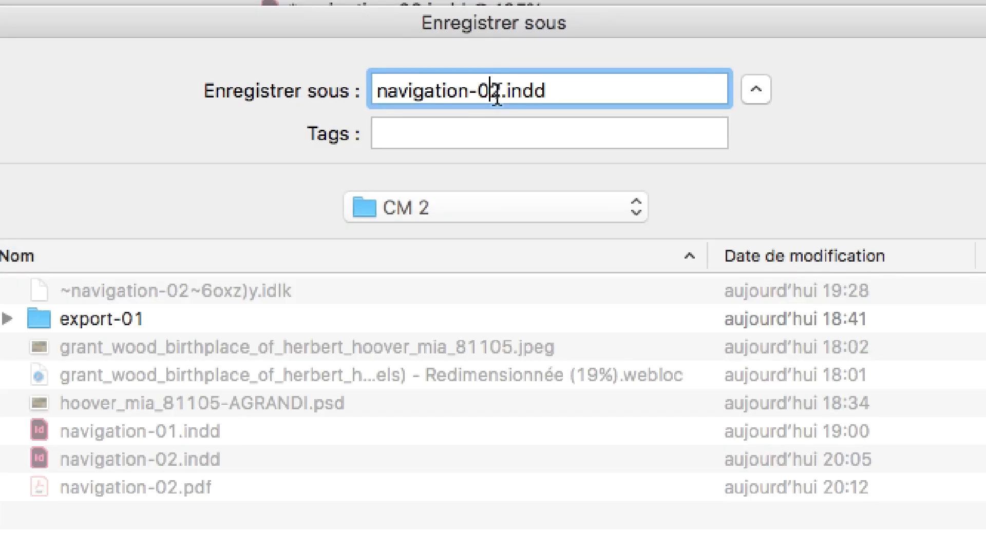
{"action": "left_click_drag", "start_coordinate": [490, 95], "coordinate": [499, 95]}
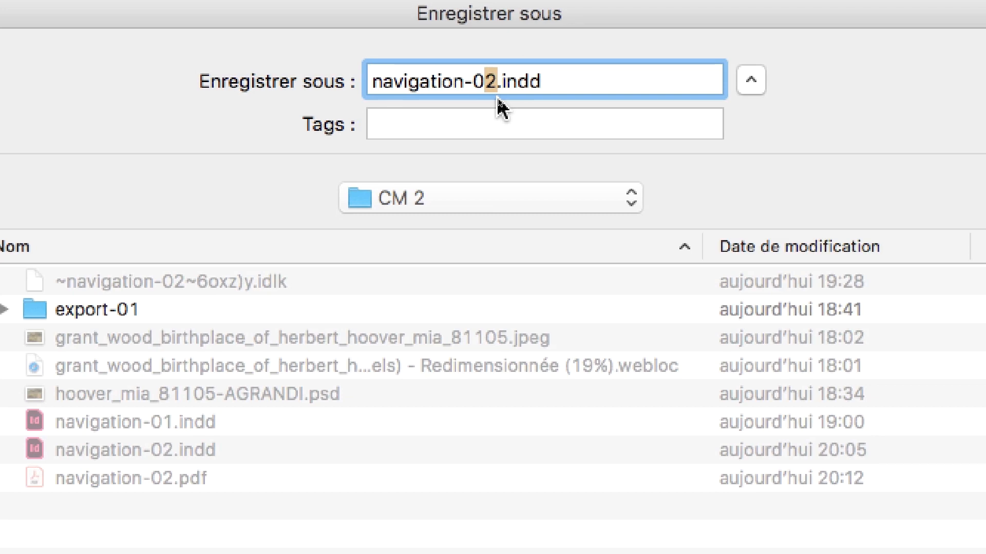
{"action": "type", "text": "3"}
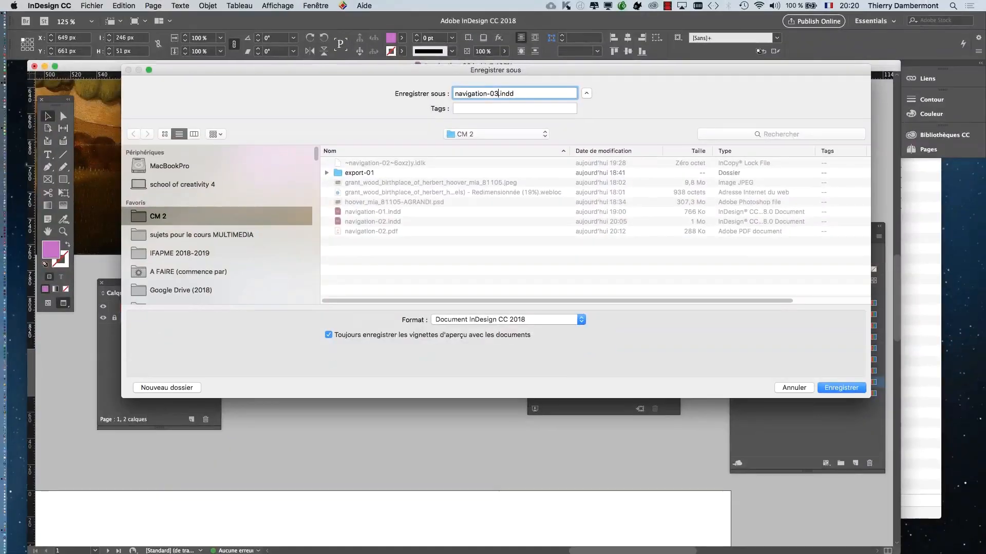
{"action": "key", "text": "Return"}
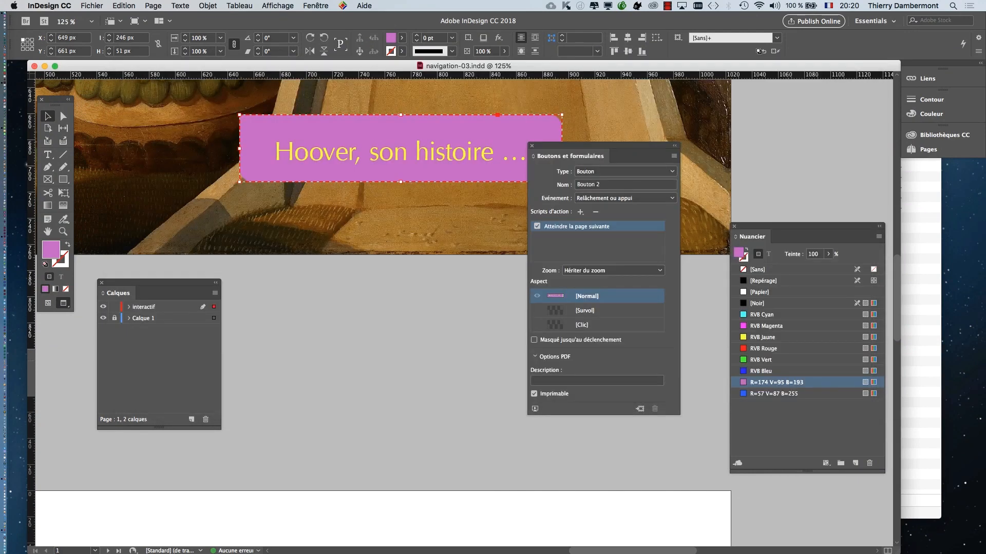
{"action": "key", "text": "super+Tab"}
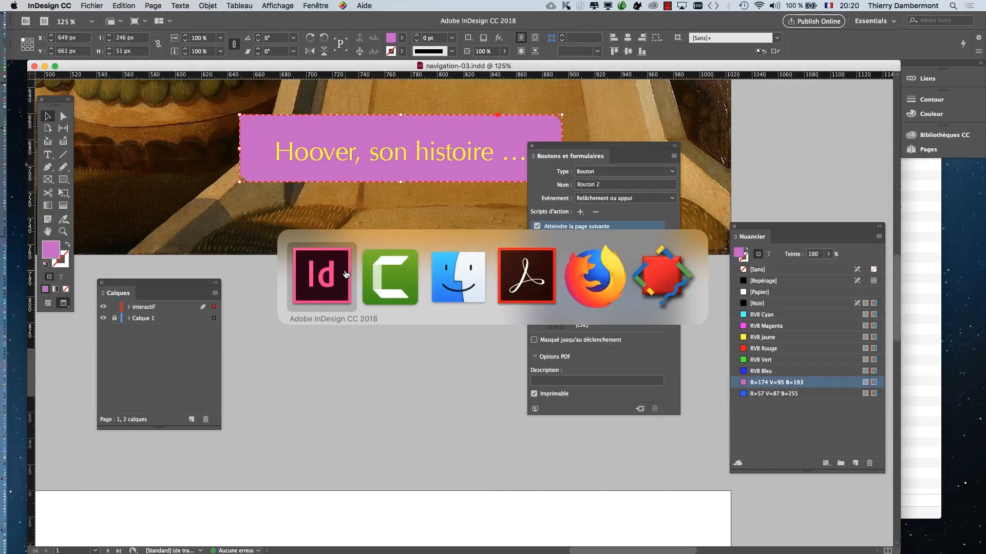
{"action": "left_click", "coordinate": [518, 278]}
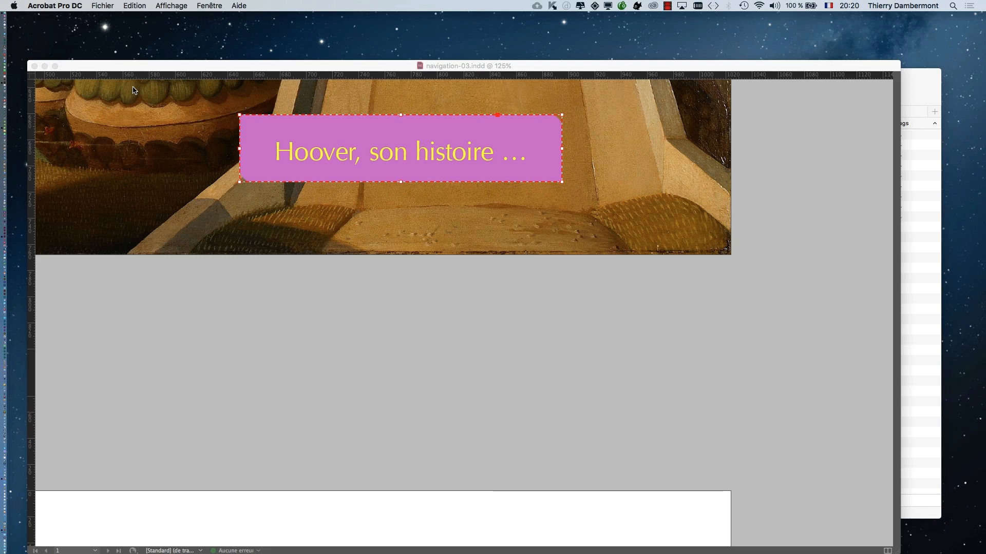
{"action": "left_click", "coordinate": [563, 65]}
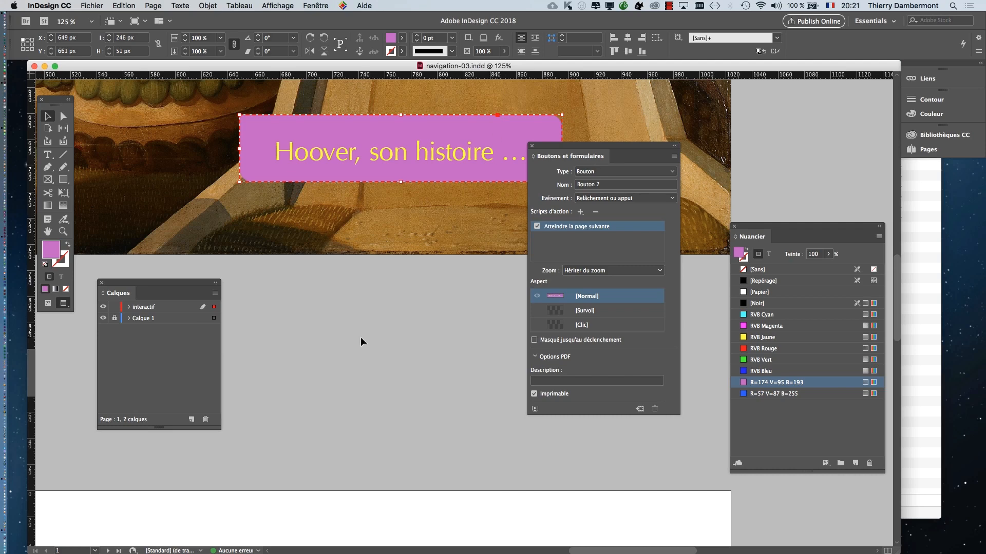
{"action": "key", "text": "super+Tab"}
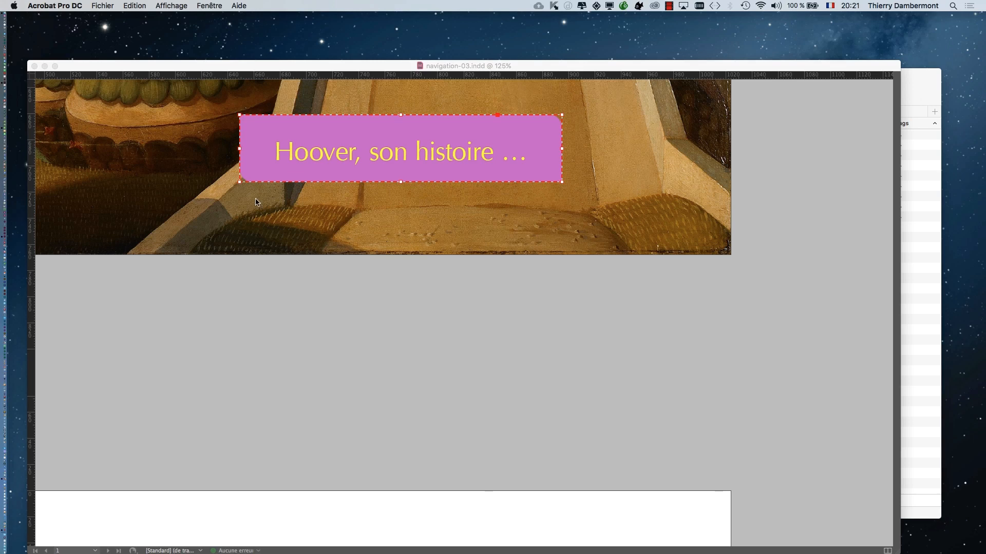
{"action": "left_click", "coordinate": [258, 64]}
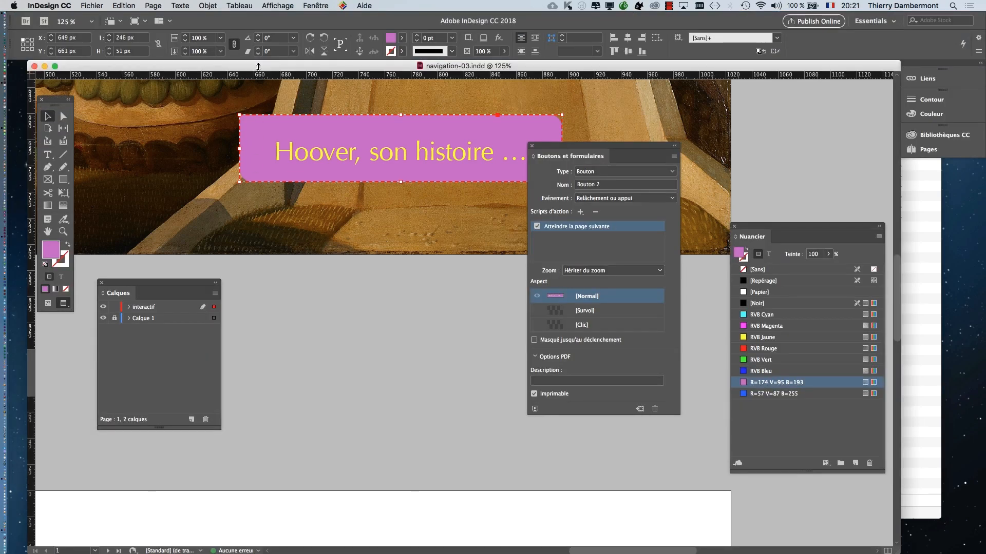
- Start exporting the document to the CM 2 folder as an Adobe PDF (interactif) named navigation-03.pdf
{"action": "left_click", "coordinate": [92, 6]}
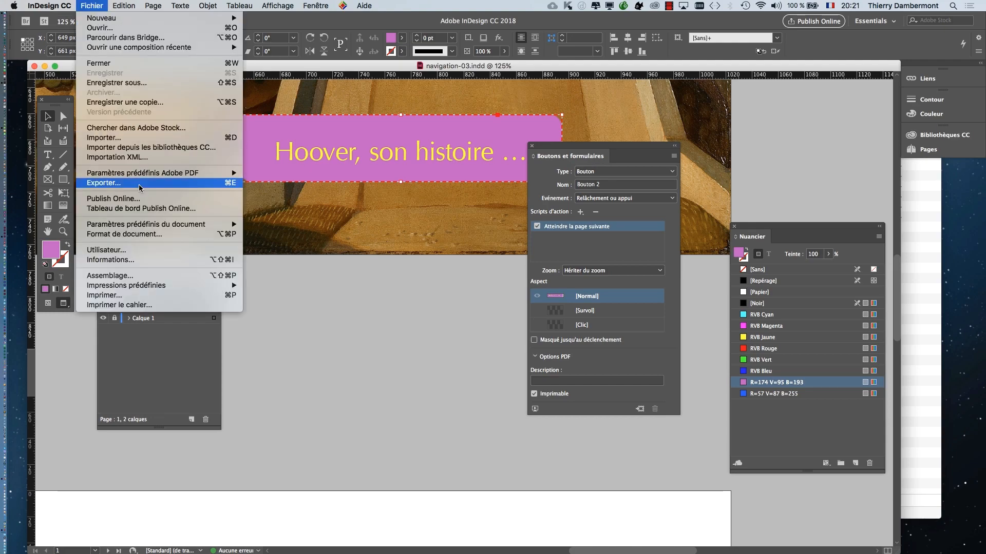
{"action": "left_click", "coordinate": [105, 183]}
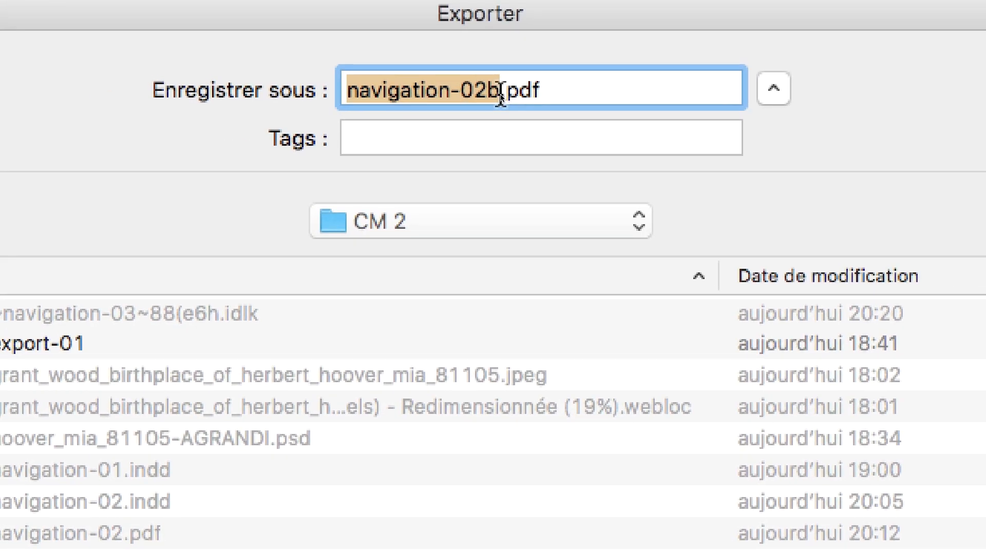
{"action": "left_click", "coordinate": [501, 95]}
{"action": "key", "text": "BackSpace"}
{"action": "key", "text": "BackSpace"}
{"action": "type", "text": "3"}
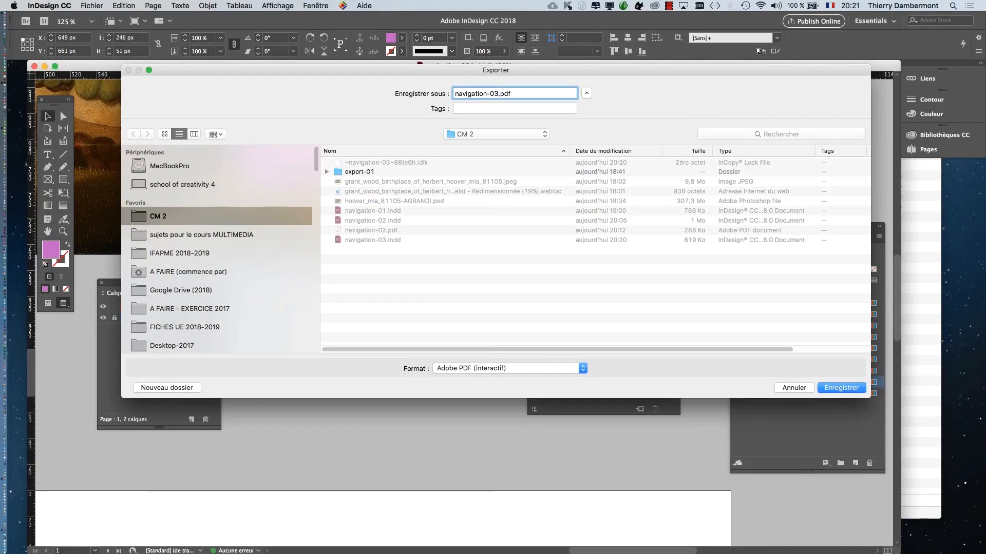
{"action": "key", "text": "Return"}
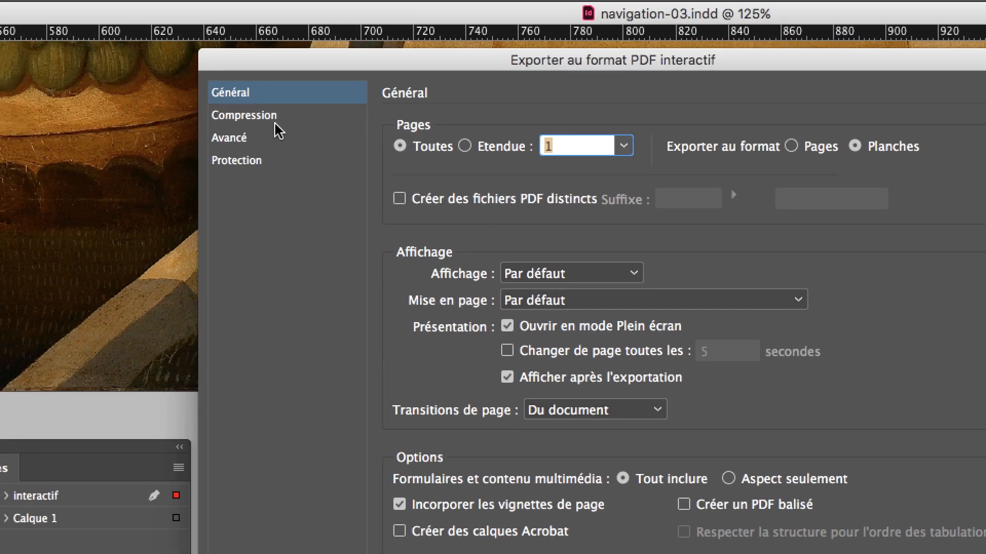
- Review the Compression and Général settings, and export all pages as an interactive PDF with Ouvrir en mode Plein écran and Afficher après l'exportation enabled
{"action": "left_click", "coordinate": [226, 96]}
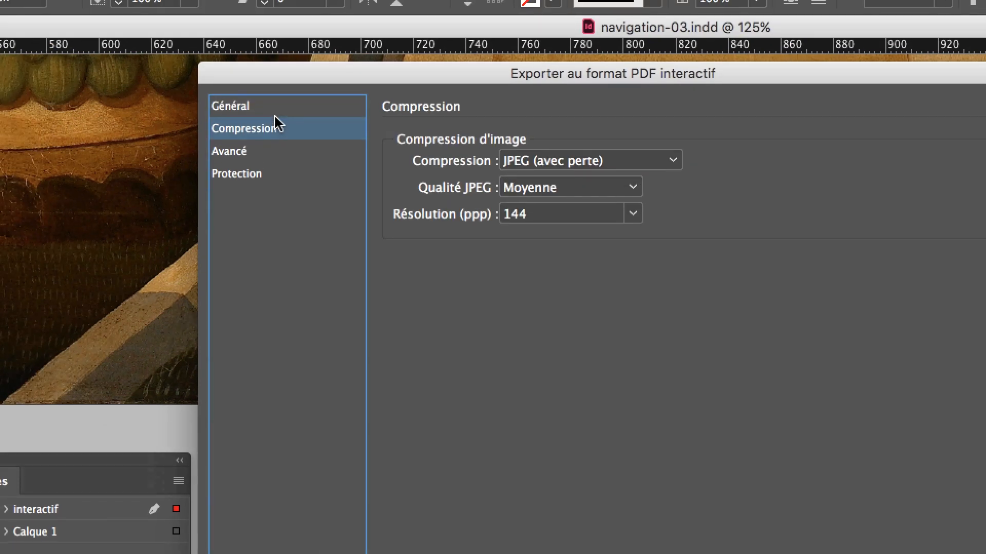
{"action": "left_click", "coordinate": [274, 110]}
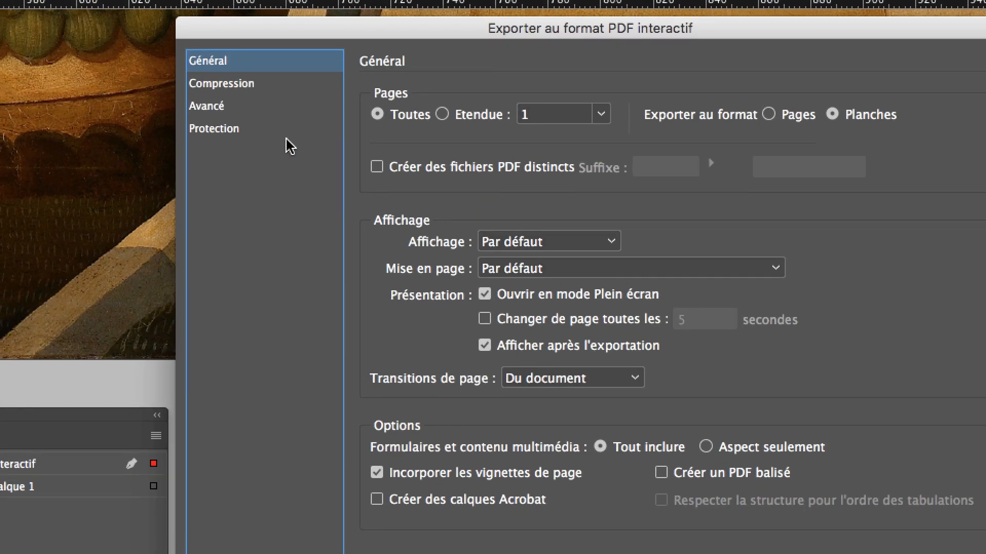
{"action": "key", "text": "alt"}
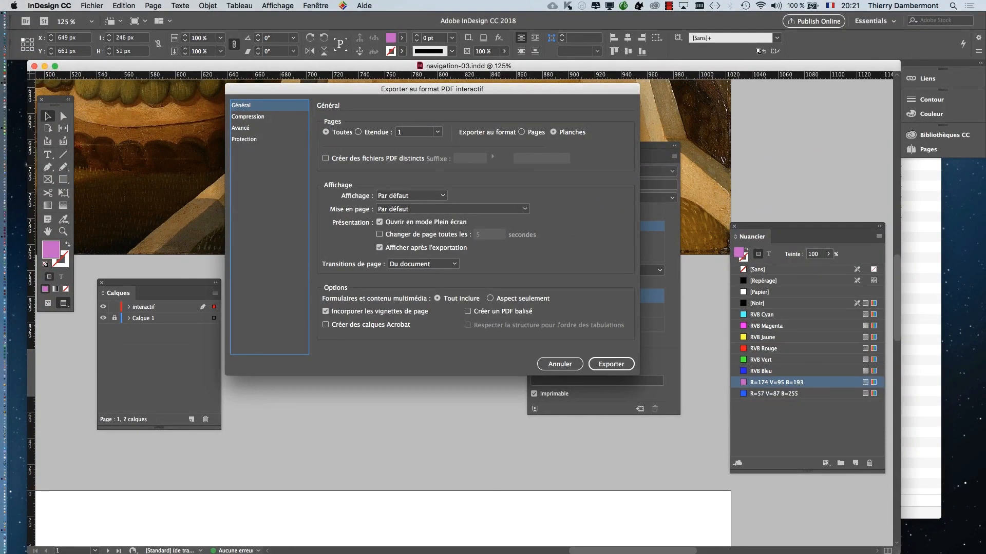
{"action": "left_click", "coordinate": [611, 364]}
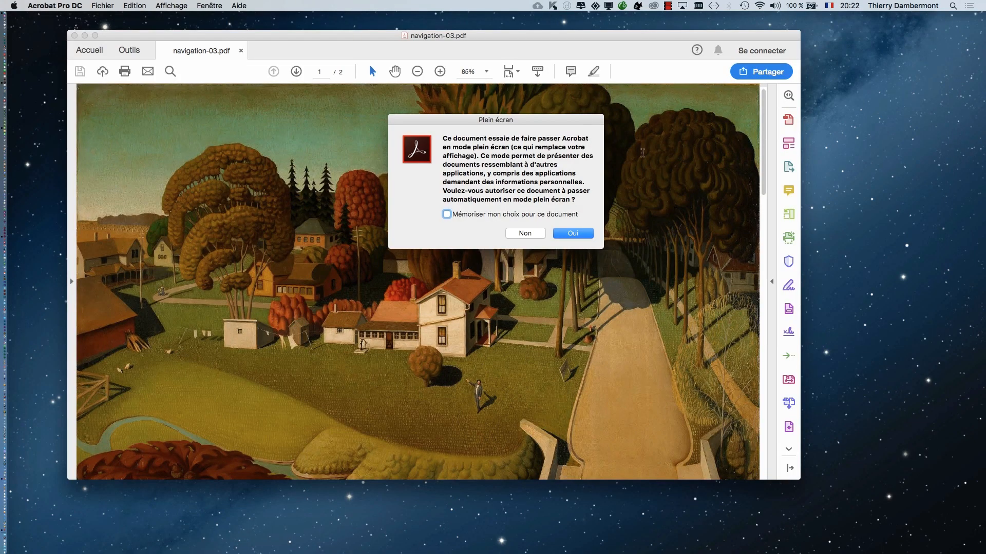
- Allow navigation-03.pdf to run in full screen and test the "Hoover, son histoire …" button twice, returning to page 1 each time
{"action": "left_click_drag", "start_coordinate": [516, 37], "coordinate": [529, 41]}
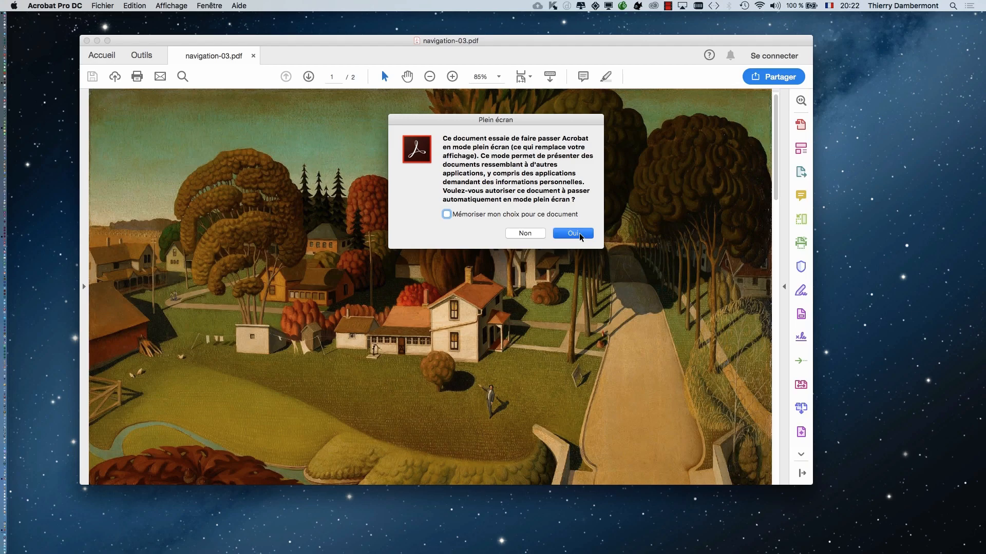
{"action": "left_click", "coordinate": [579, 233]}
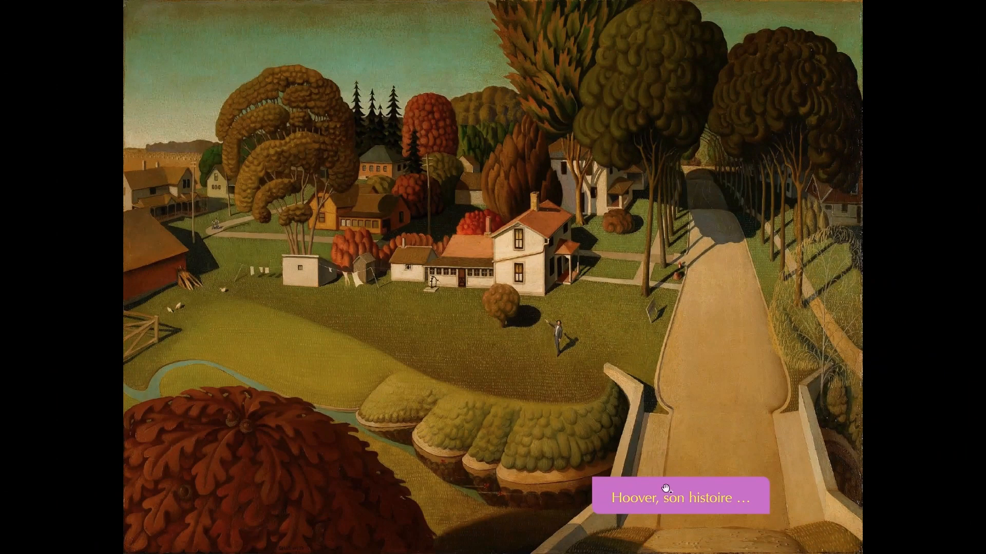
{"action": "left_click", "coordinate": [678, 495]}
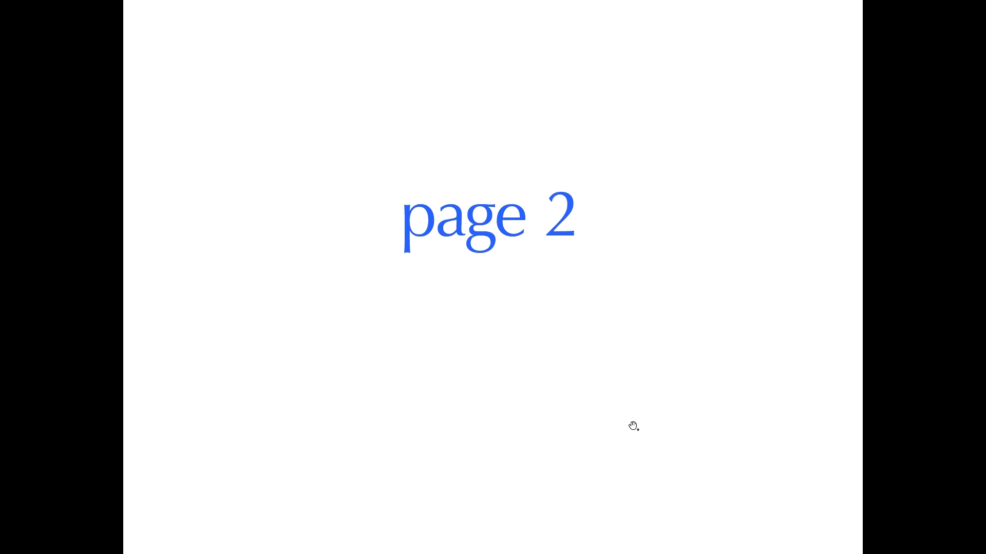
{"action": "key", "text": "Right"}
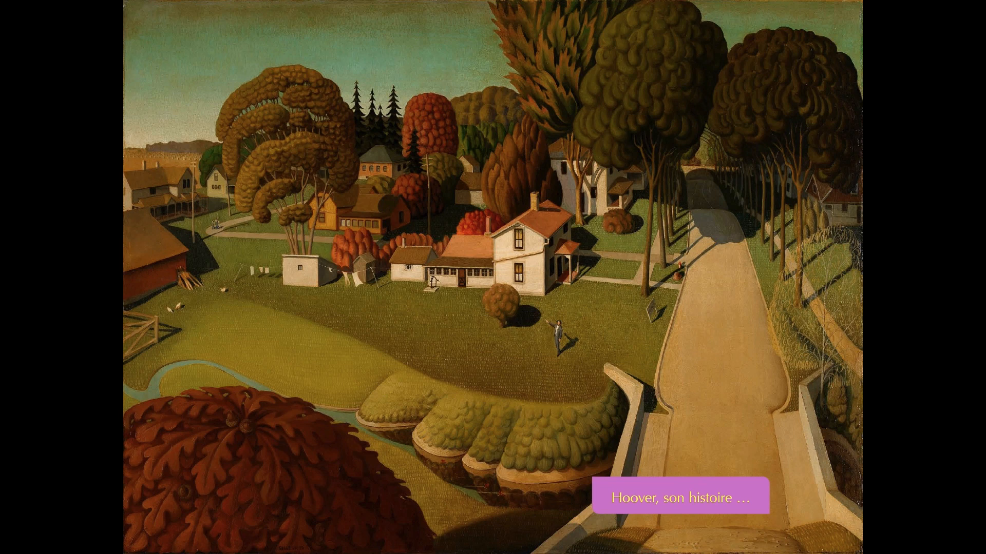
{"action": "left_click", "coordinate": [671, 504]}
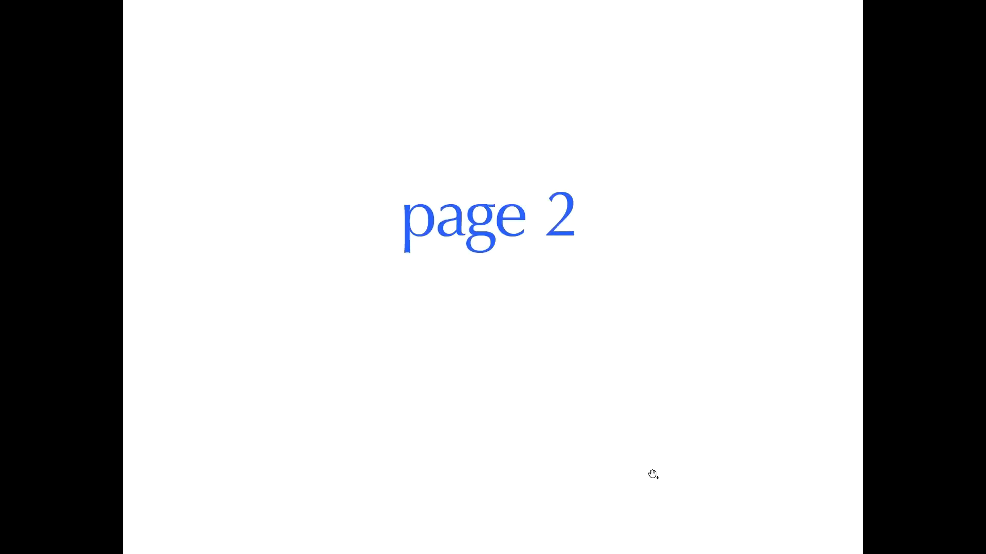
{"action": "left_click", "coordinate": [514, 310]}
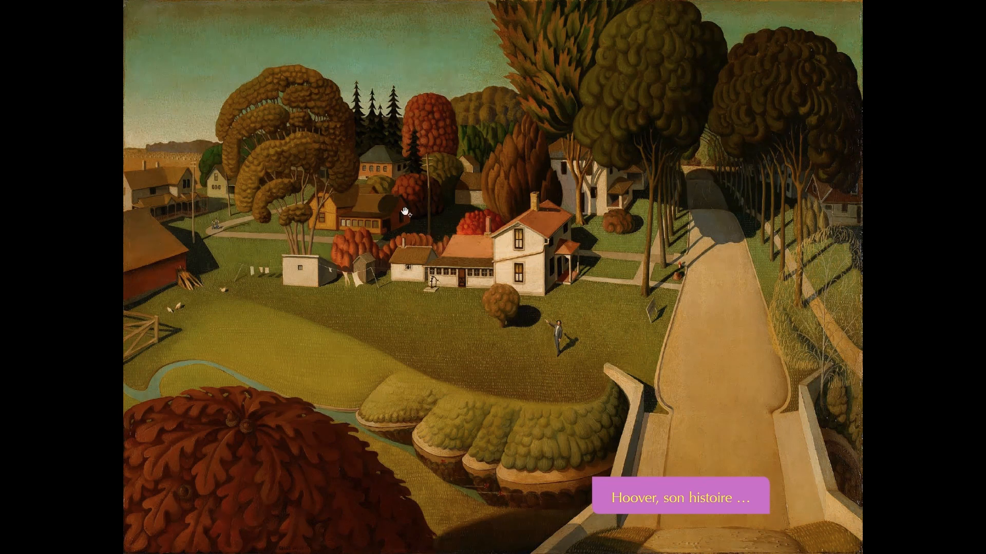
- Leave full-screen mode, close navigation-03.pdf and switch back to InDesign
{"action": "key", "text": "Escape"}
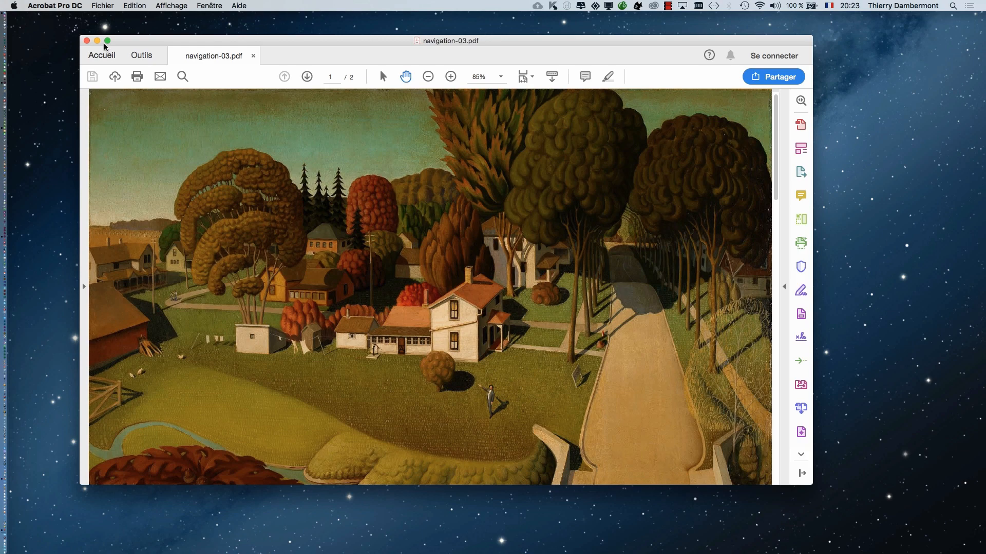
{"action": "left_click", "coordinate": [87, 40]}
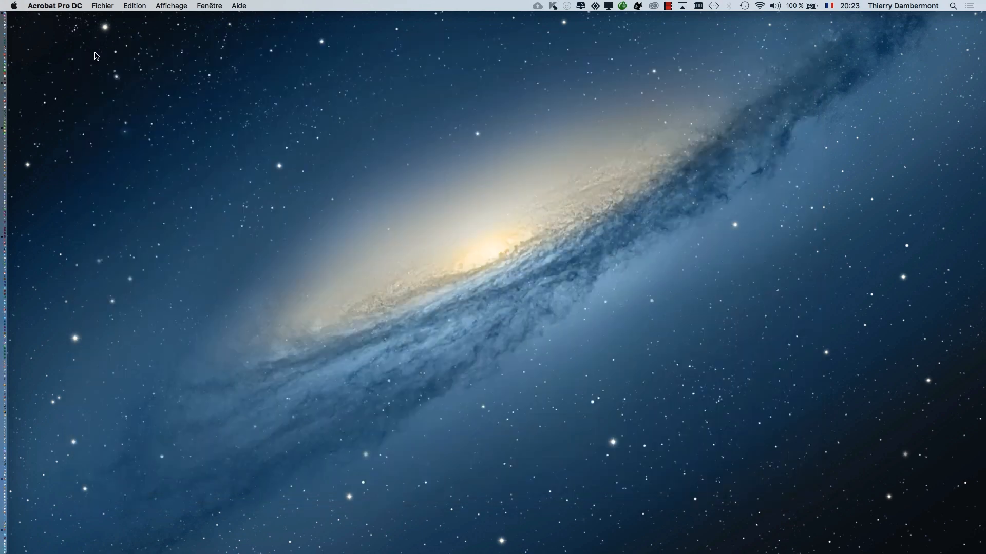
{"action": "key", "text": "super+Tab"}
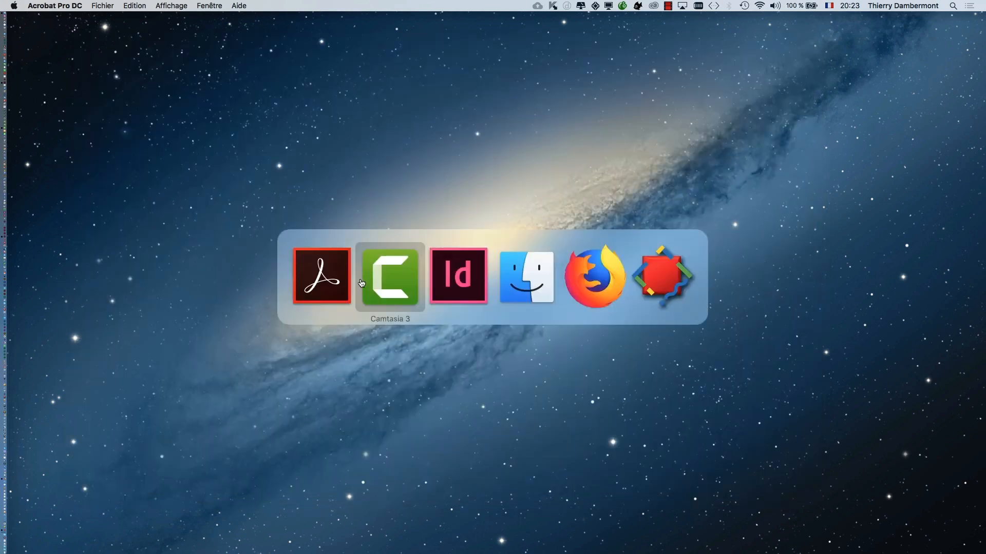
{"action": "left_click", "coordinate": [454, 285]}
- Move the Boutons et formulaires and Calques panels clear of the two document pages
{"action": "scroll", "coordinate": [453, 279], "scroll_direction": "down", "scroll_amount": 4}
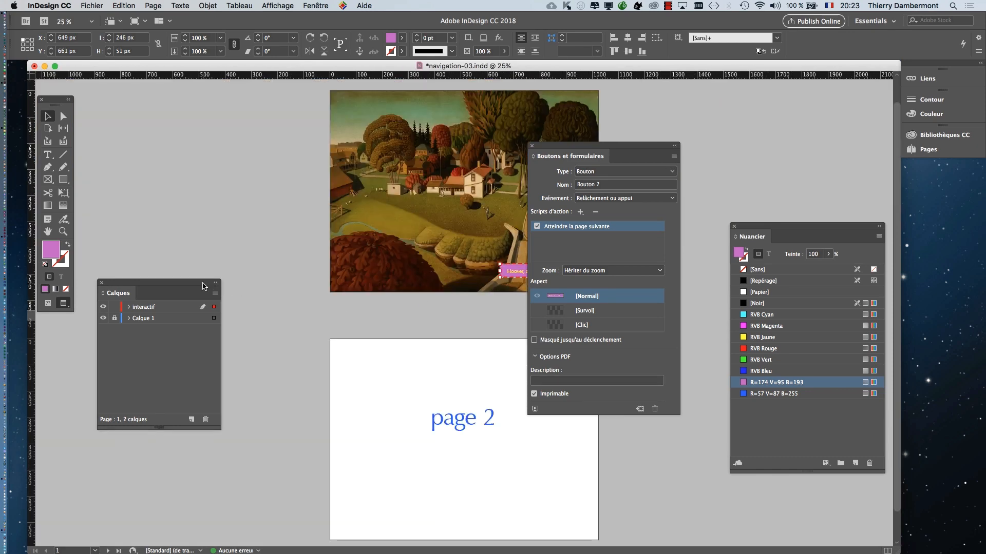
{"action": "left_click_drag", "start_coordinate": [556, 148], "coordinate": [700, 107]}
{"action": "left_click_drag", "start_coordinate": [183, 284], "coordinate": [272, 128]}
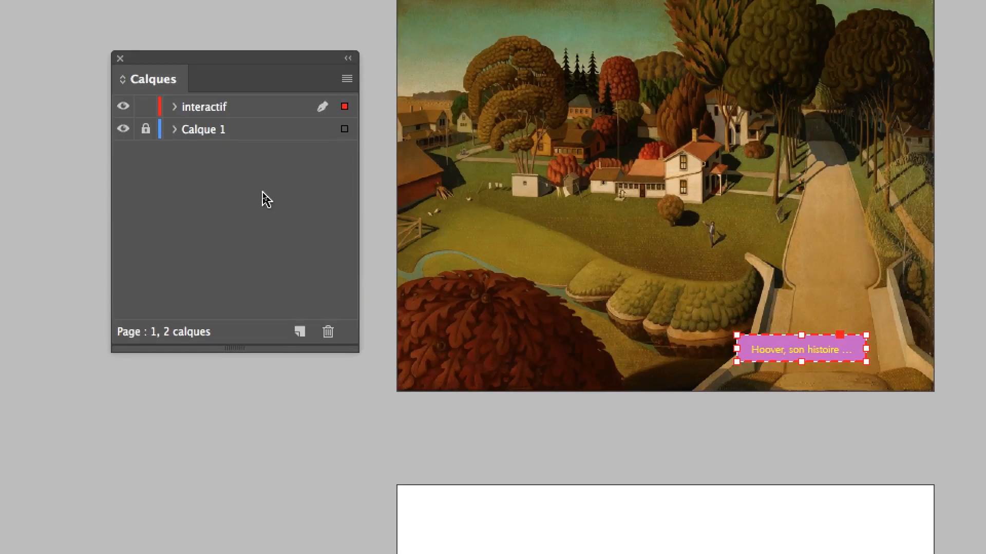
- Create a layer named "desactiver passage" directly above Calque 1, make it active and lock the interactif layer
{"action": "left_click", "coordinate": [261, 135]}
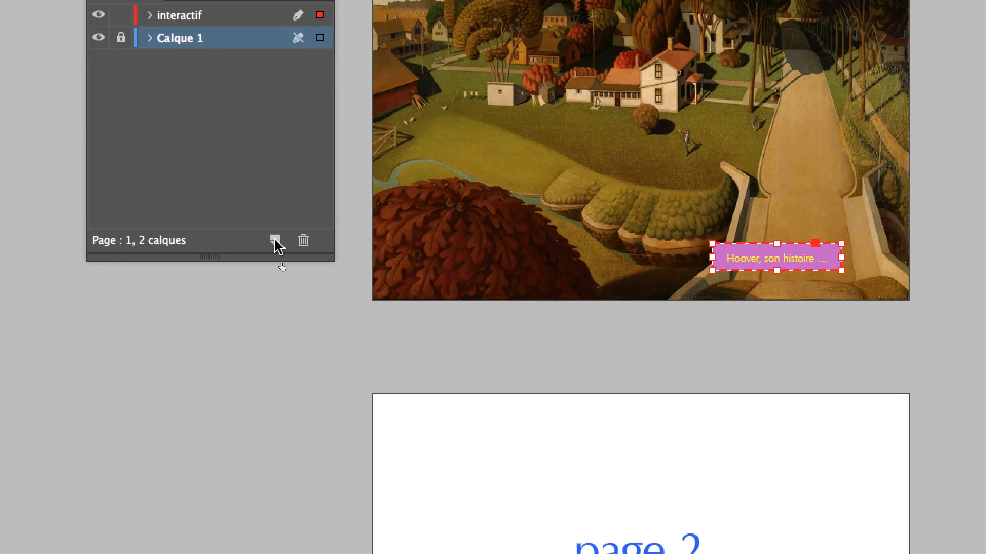
{"action": "left_click", "coordinate": [276, 266]}
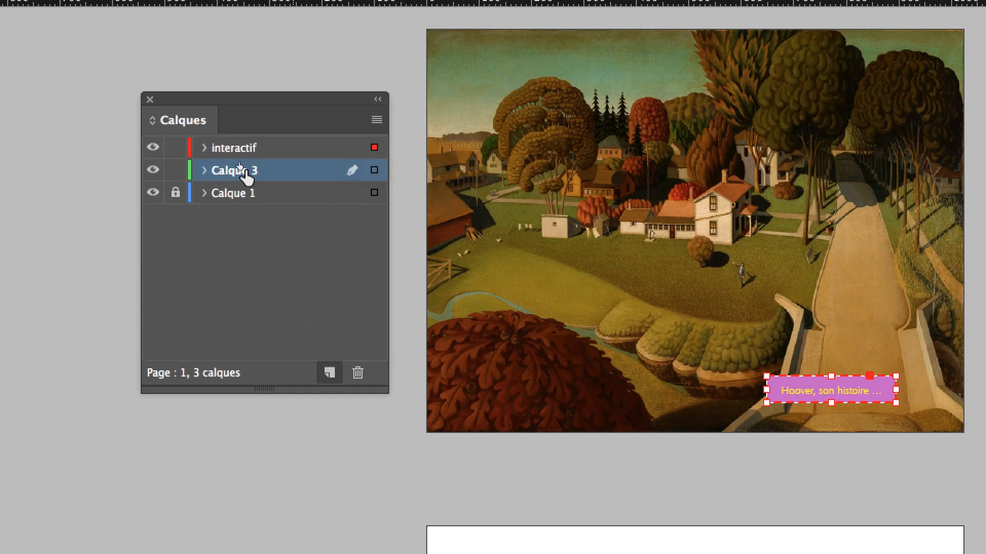
{"action": "double_click", "coordinate": [239, 169]}
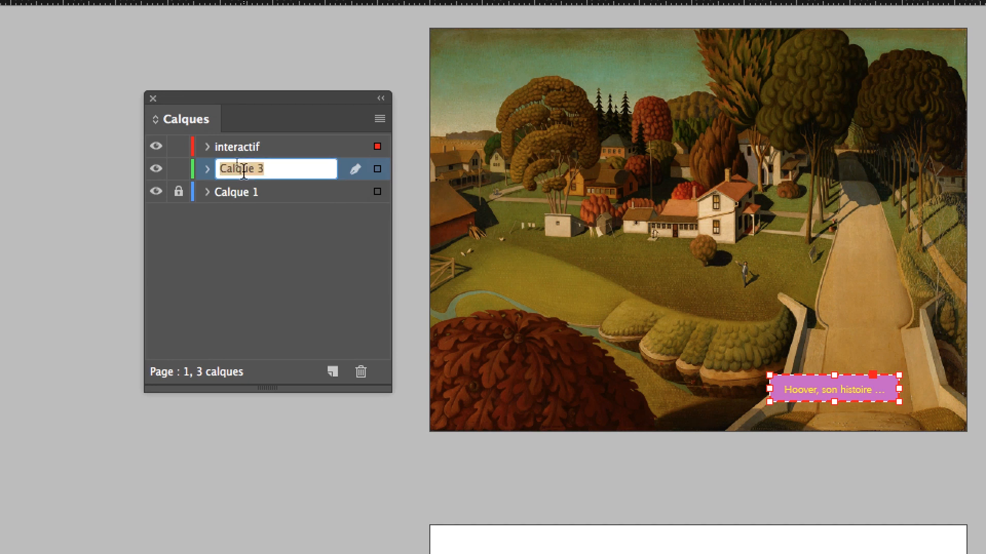
{"action": "type", "text": "desa"}
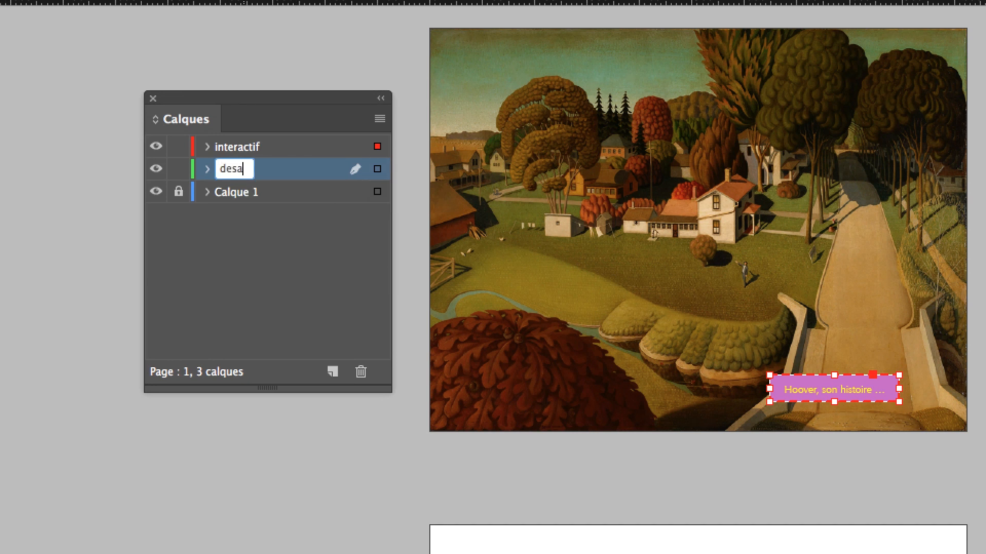
{"action": "type", "text": "ctiver passage"}
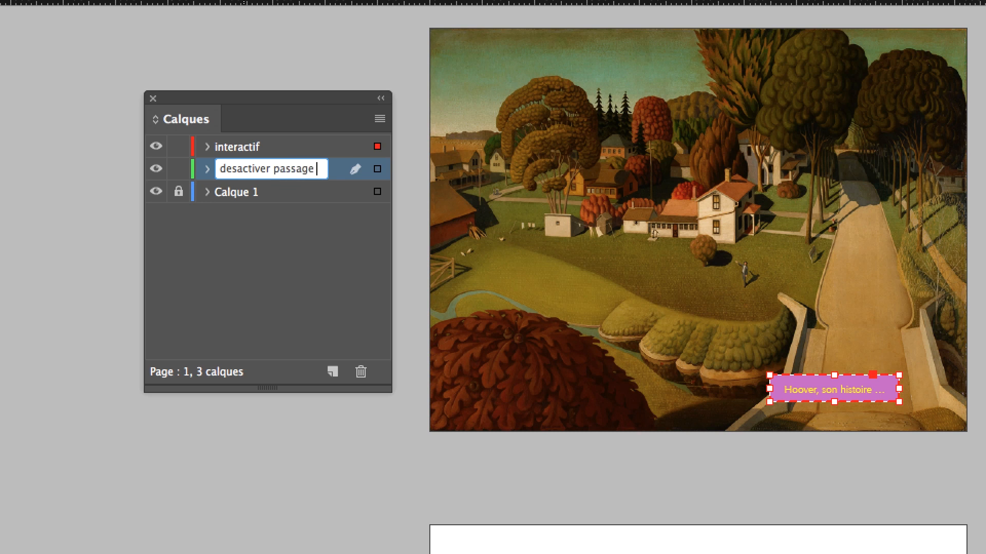
{"action": "key", "text": "BackSpace"}
{"action": "left_click", "coordinate": [239, 236]}
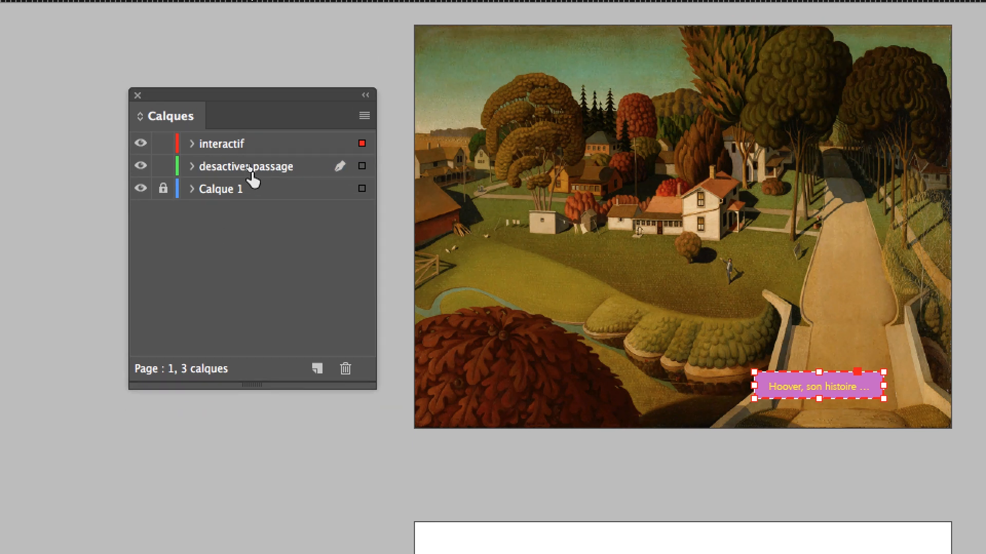
{"action": "left_click", "coordinate": [250, 168]}
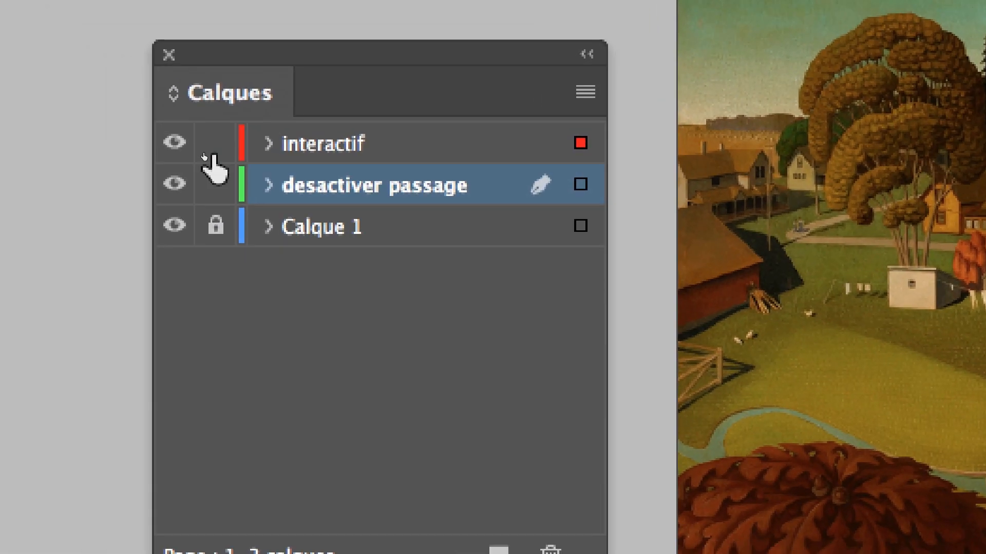
{"action": "left_click", "coordinate": [65, 105]}
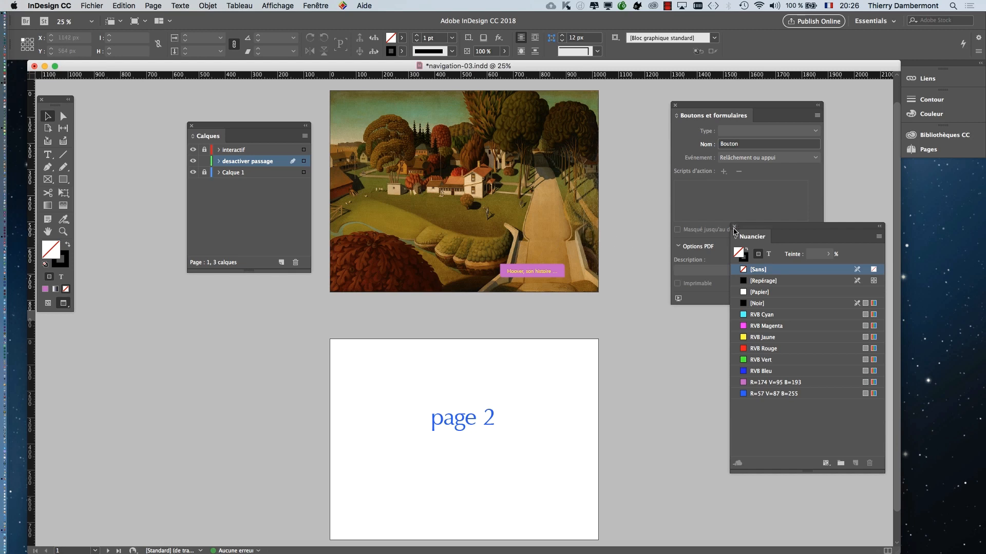
- Display the Pages panel as a separate floating panel and close the Nuancier panel
{"action": "left_click", "coordinate": [323, 6]}
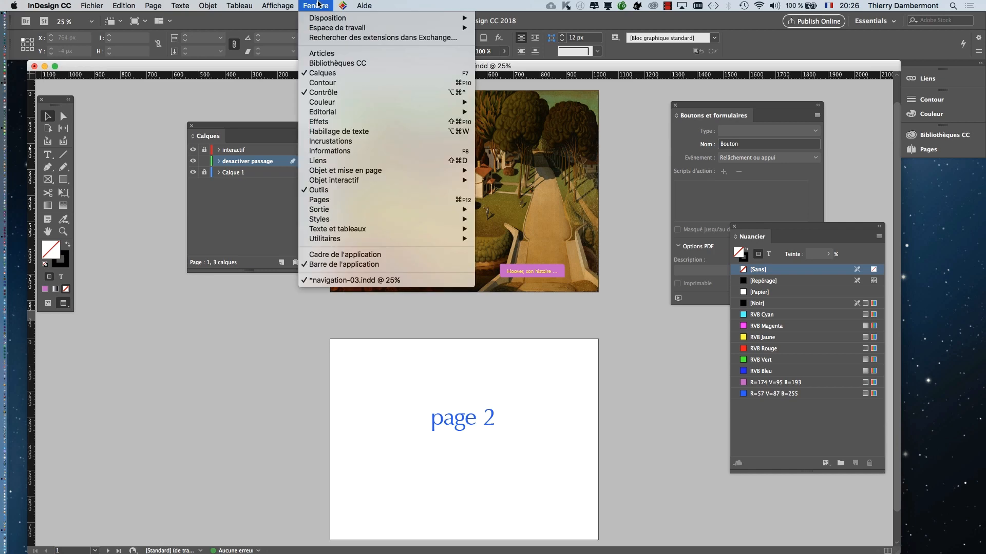
{"action": "left_click", "coordinate": [353, 202]}
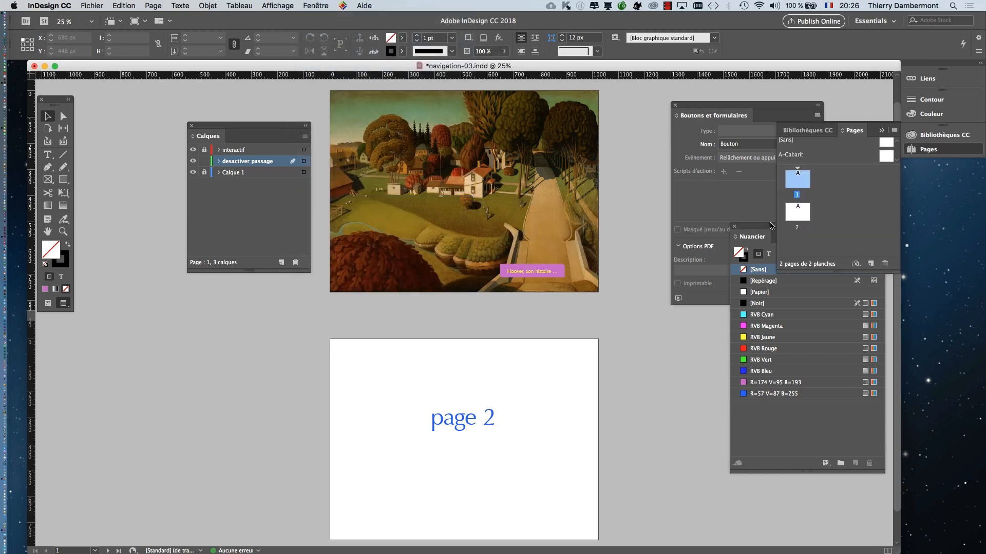
{"action": "left_click", "coordinate": [735, 228]}
{"action": "left_click_drag", "start_coordinate": [853, 131], "coordinate": [467, 134]}
{"action": "left_click", "coordinate": [881, 132]}
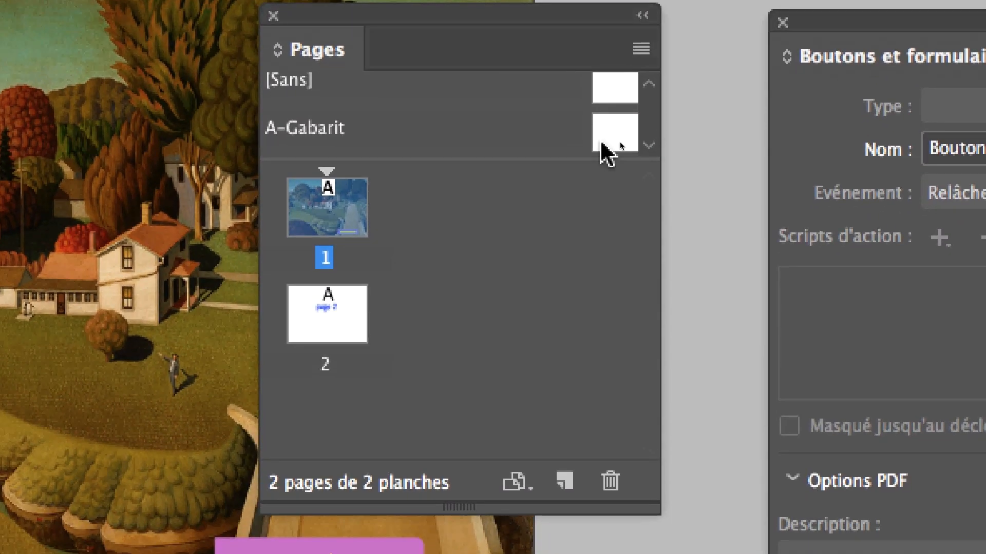
- Open the A-Gabarit master page with desactiver passage as the active layer, and move the Pages and tools panels clear of it
{"action": "left_click", "coordinate": [617, 176]}
{"action": "double_click", "coordinate": [605, 138]}
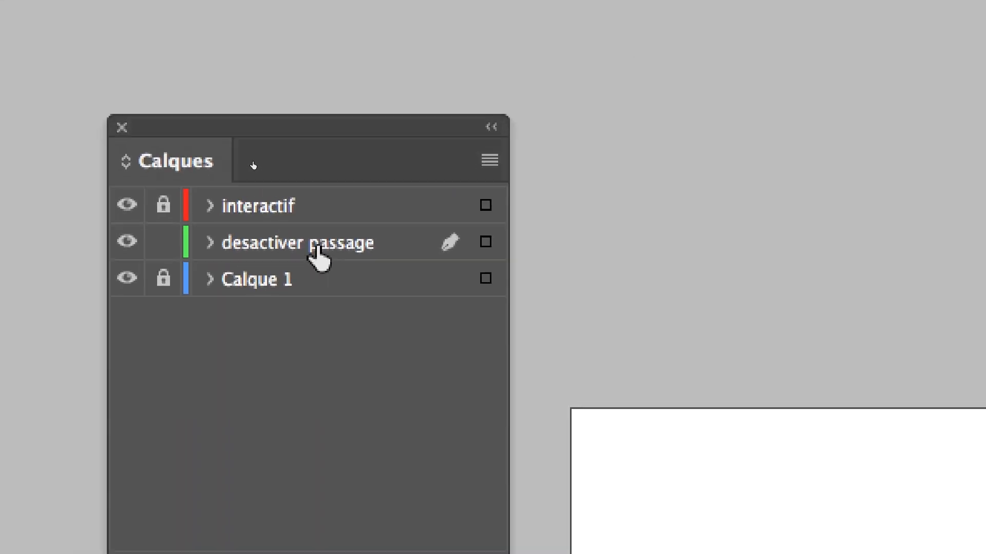
{"action": "left_click", "coordinate": [318, 246]}
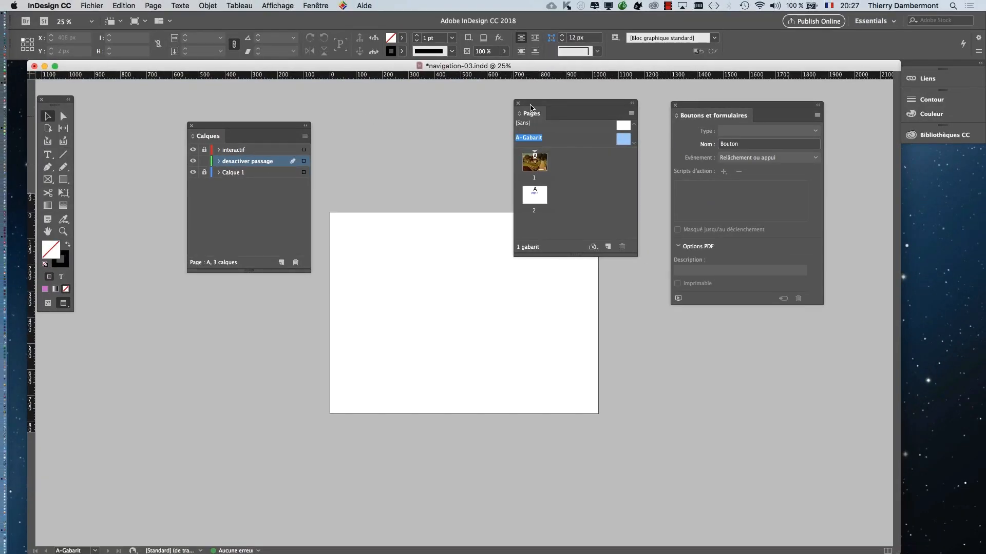
{"action": "left_click_drag", "start_coordinate": [531, 107], "coordinate": [632, 259]}
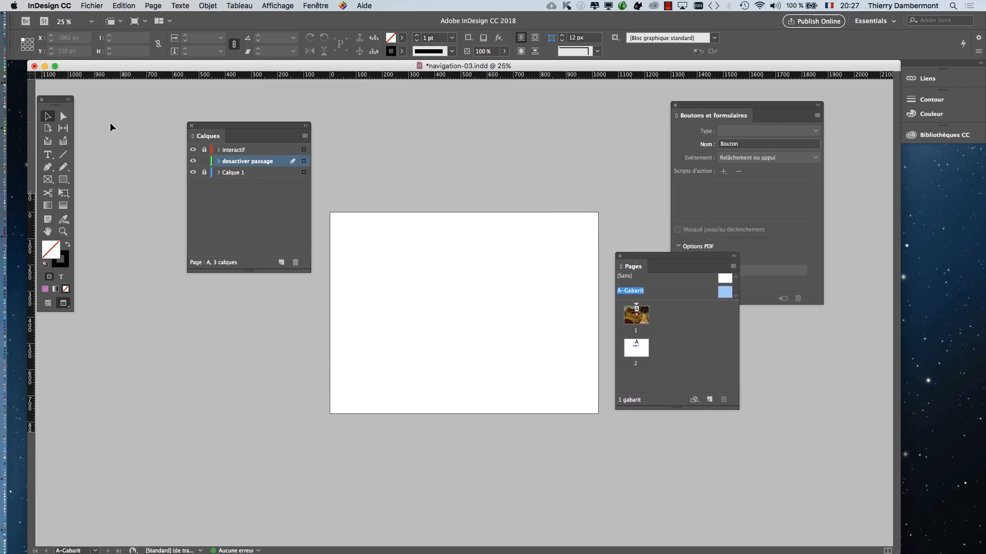
{"action": "left_click_drag", "start_coordinate": [50, 108], "coordinate": [125, 107]}
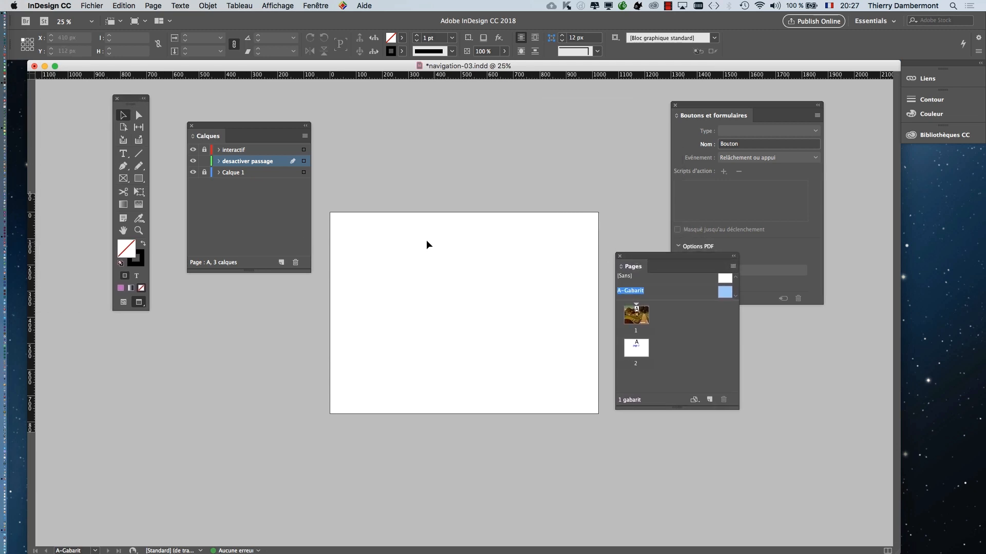
- Draw an empty 1024 x 768 px frame covering the whole A-Gabarit master page on the desactiver passage layer
{"action": "left_click", "coordinate": [126, 182]}
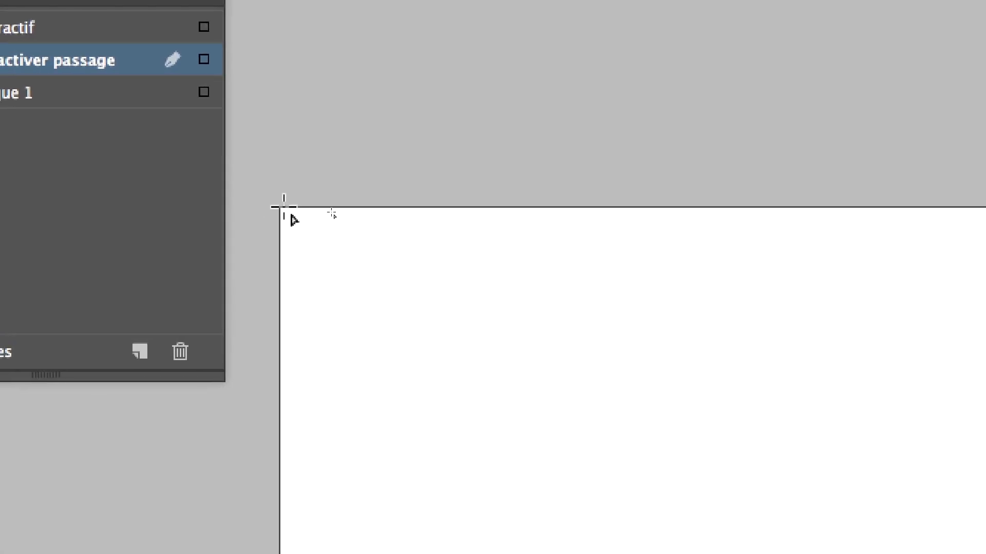
{"action": "left_click_drag", "start_coordinate": [284, 208], "coordinate": [504, 418]}
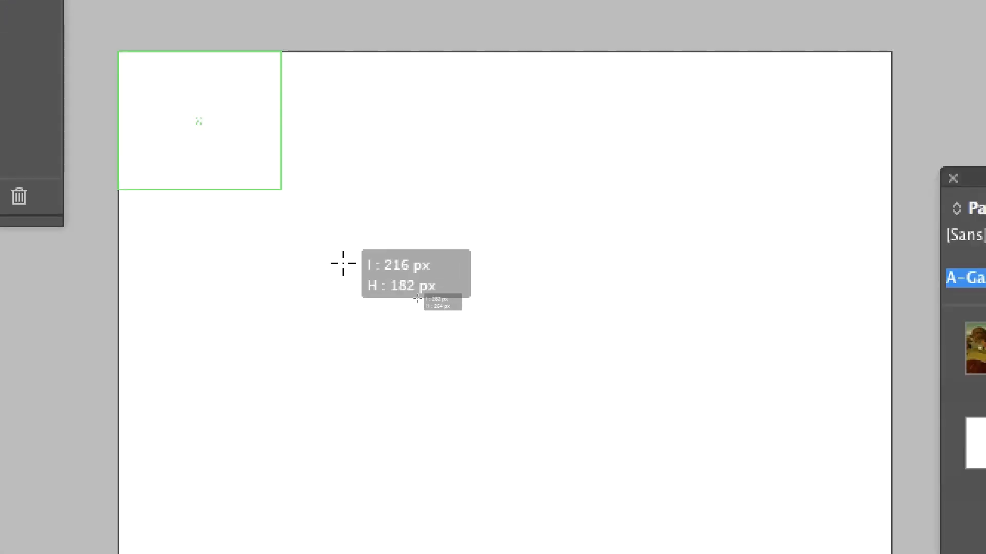
{"action": "left_click_drag", "start_coordinate": [343, 263], "coordinate": [488, 362]}
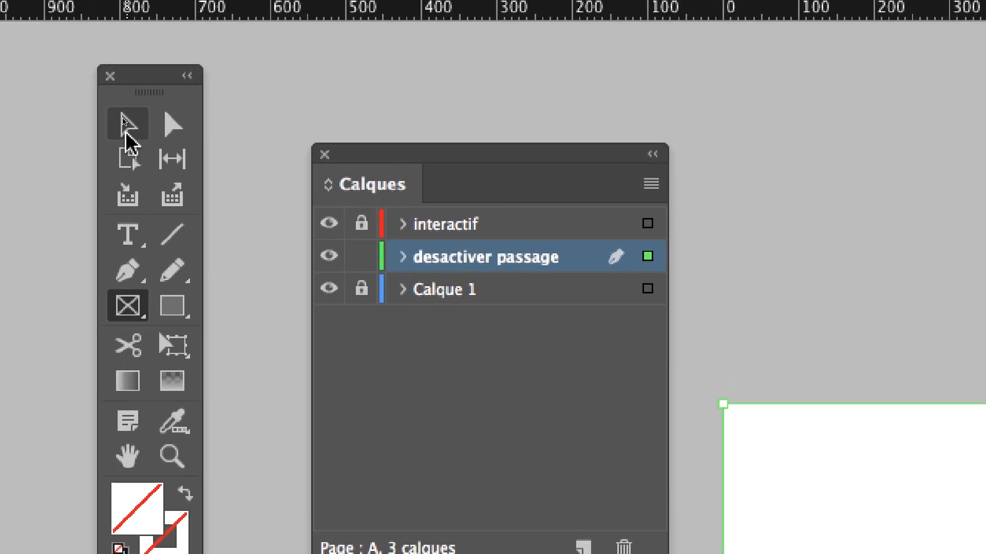
{"action": "left_click", "coordinate": [127, 129]}
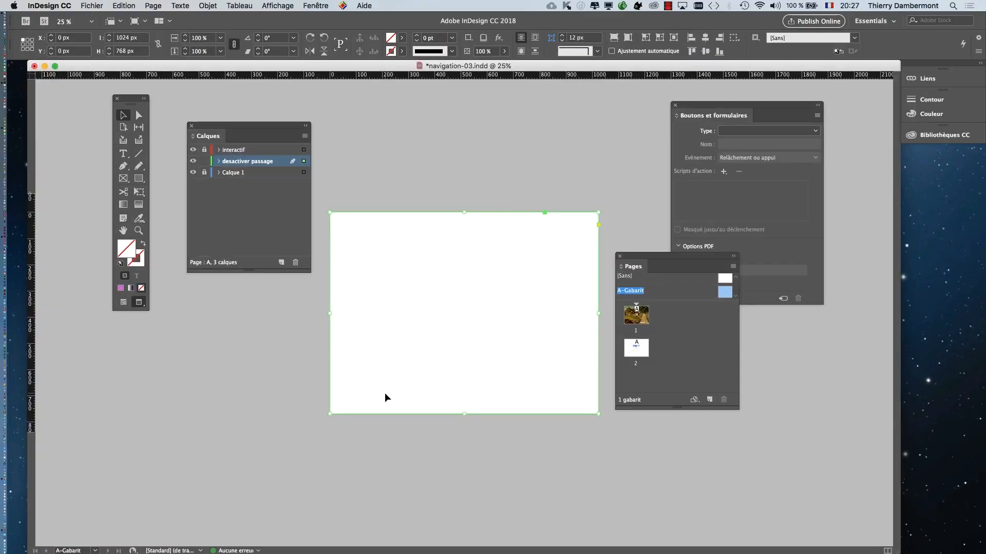
{"action": "left_click", "coordinate": [381, 451]}
{"action": "left_click", "coordinate": [439, 413]}
- Set the colour of the desactiver passage layer to Magenta in its layer options
{"action": "key", "text": "super+equal"}
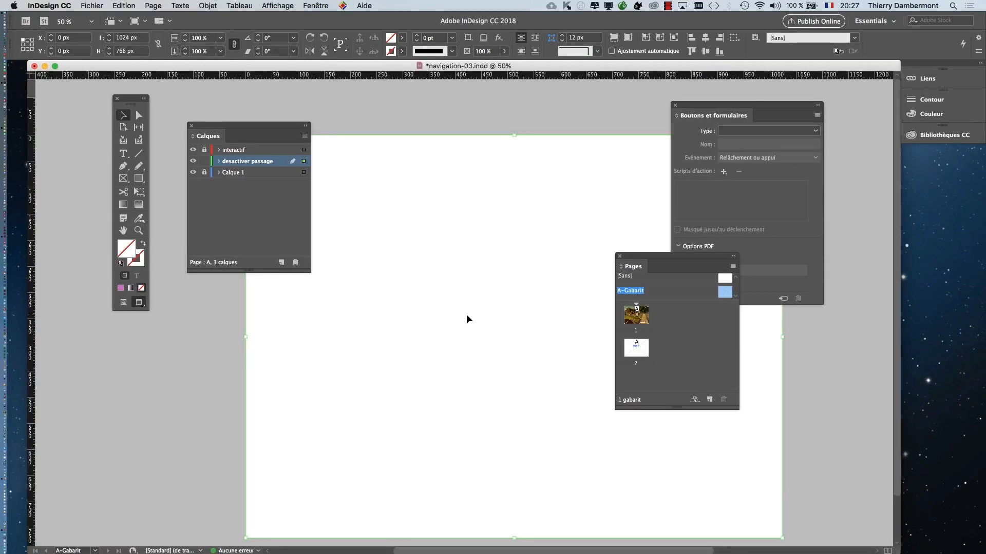
{"action": "left_click_drag", "start_coordinate": [407, 343], "coordinate": [360, 300]}
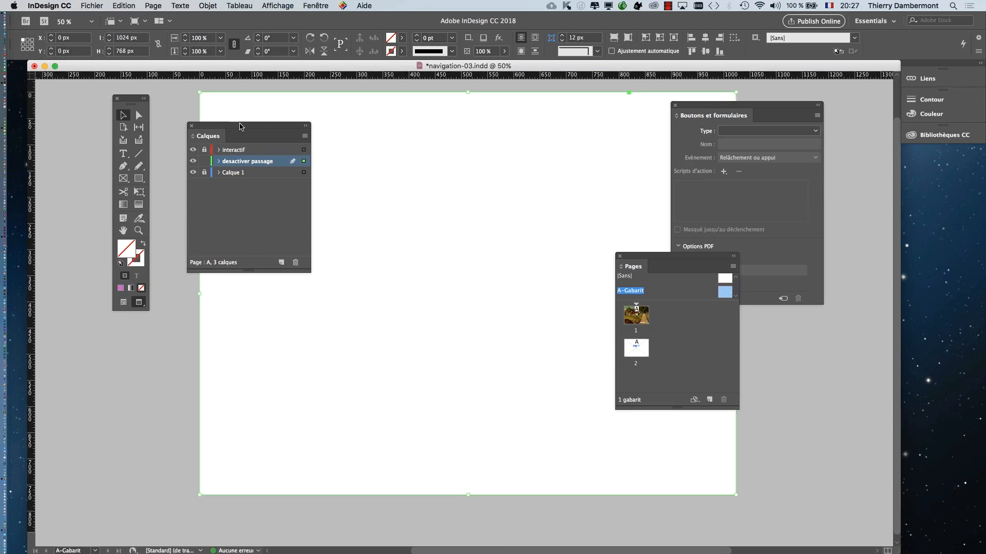
{"action": "left_click_drag", "start_coordinate": [239, 126], "coordinate": [119, 357]}
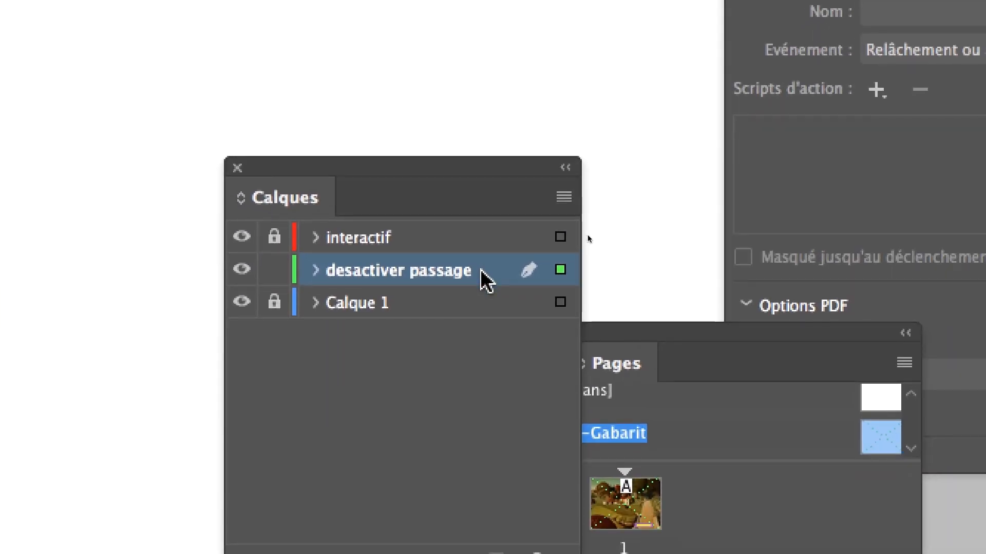
{"action": "double_click", "coordinate": [481, 271]}
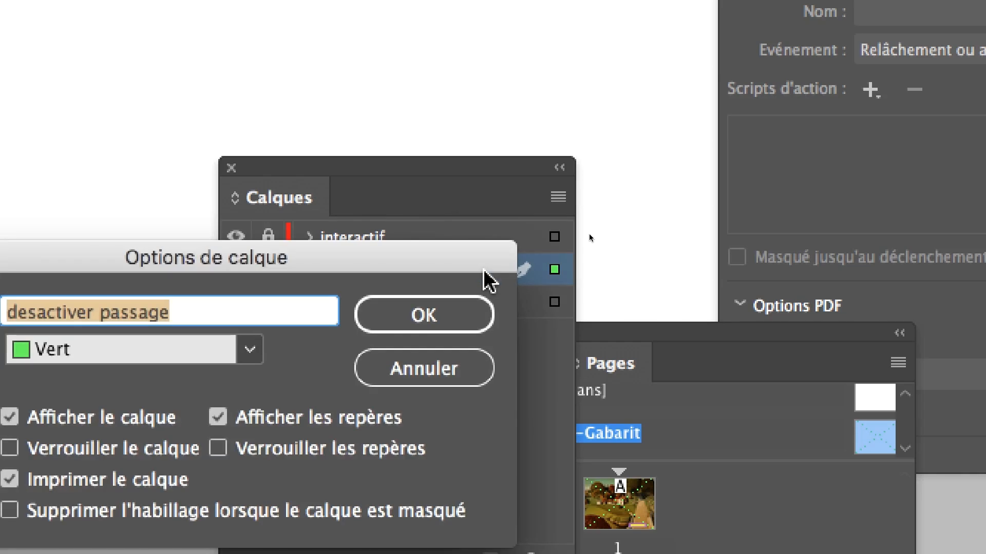
{"action": "left_click", "coordinate": [85, 352]}
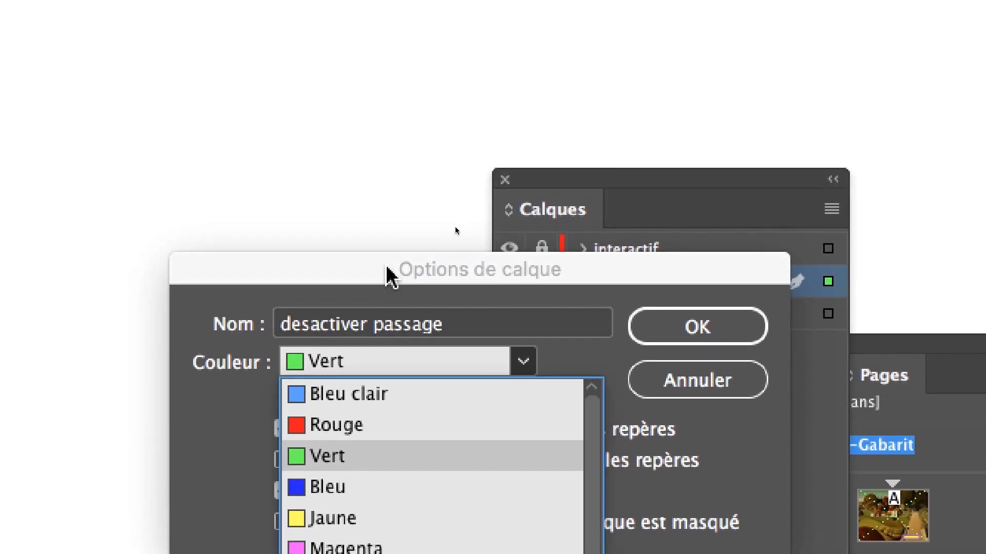
{"action": "left_click_drag", "start_coordinate": [386, 265], "coordinate": [577, 222]}
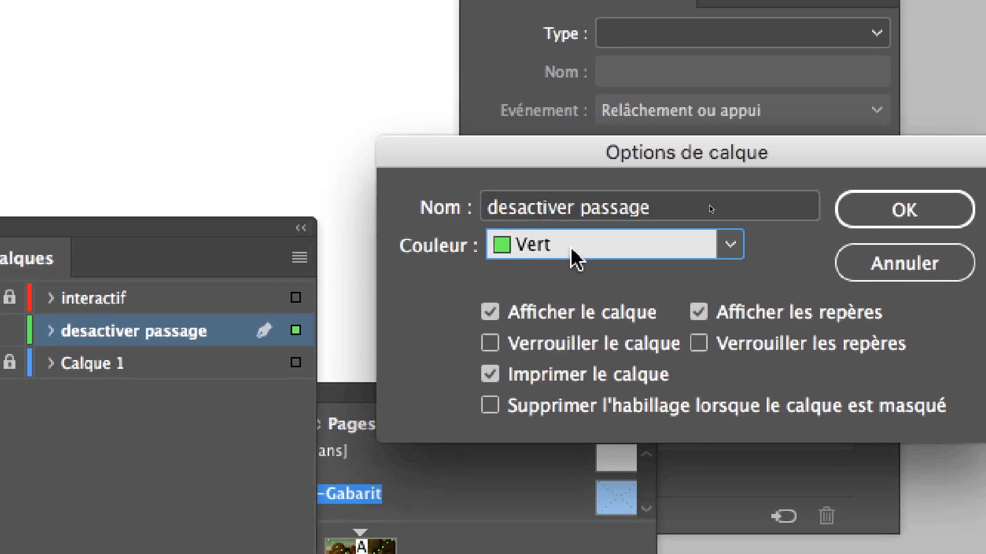
{"action": "left_click", "coordinate": [779, 237]}
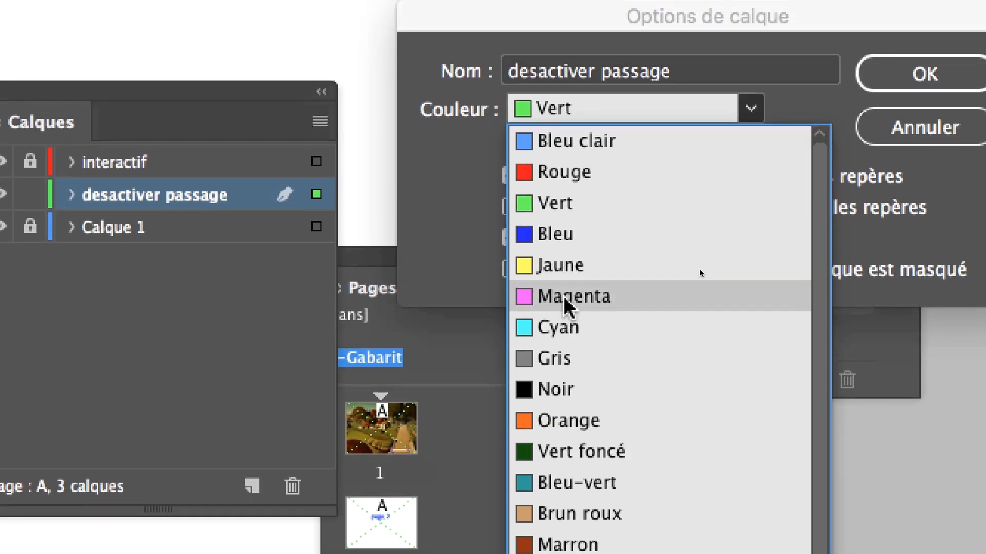
{"action": "left_click", "coordinate": [557, 339]}
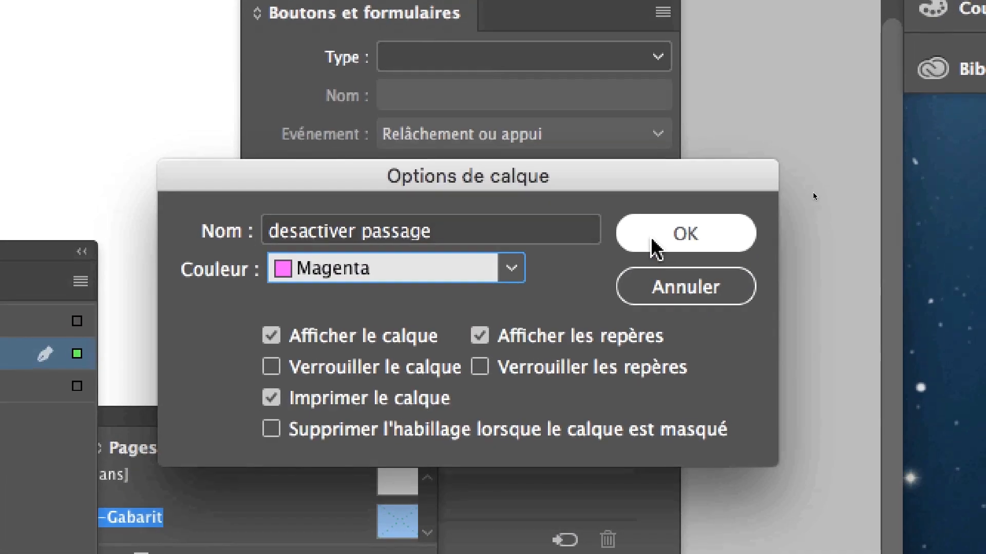
{"action": "left_click", "coordinate": [785, 142]}
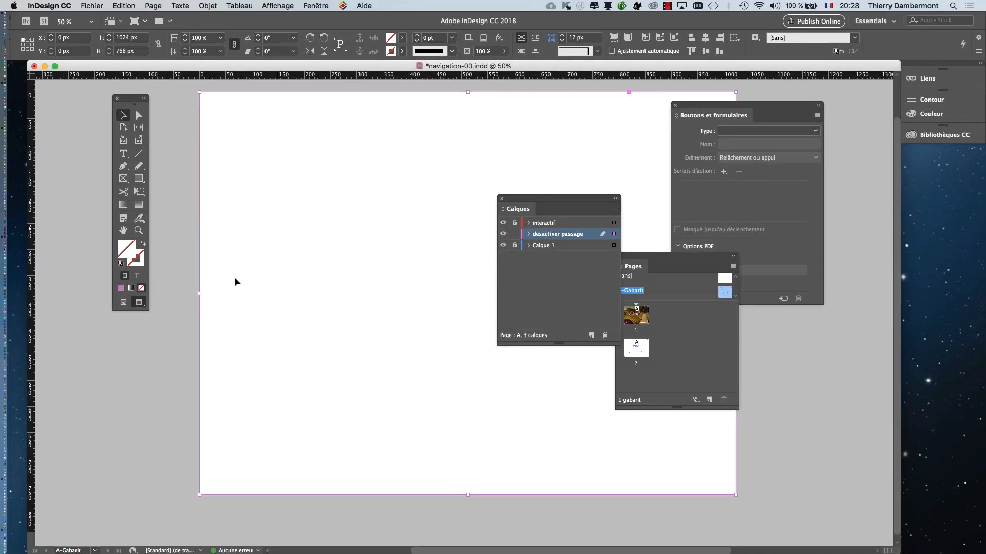
- Deselect and reselect the full-page frame by its edge, and move the Calques panel off the master page
{"action": "left_click", "coordinate": [190, 291]}
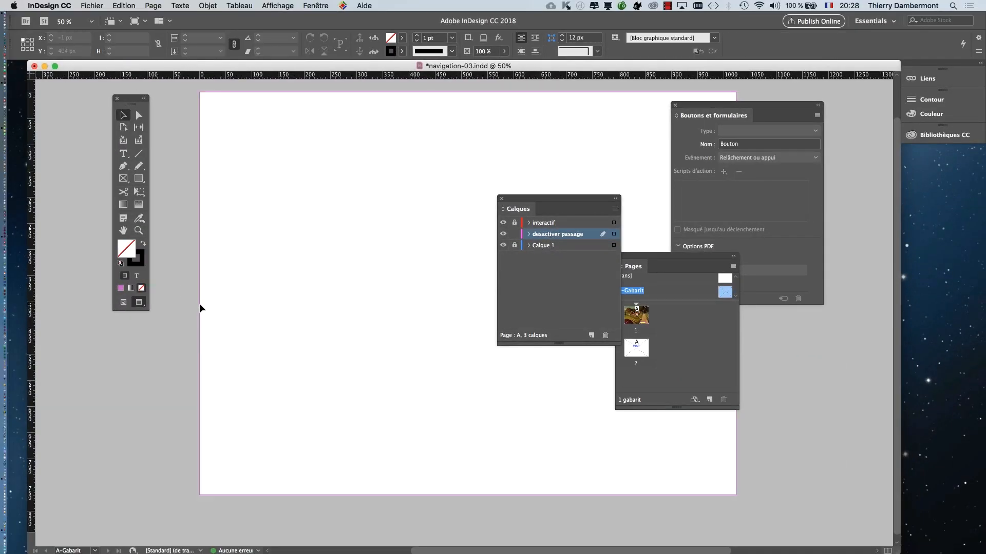
{"action": "left_click", "coordinate": [199, 303]}
{"action": "key", "text": "super+minus"}
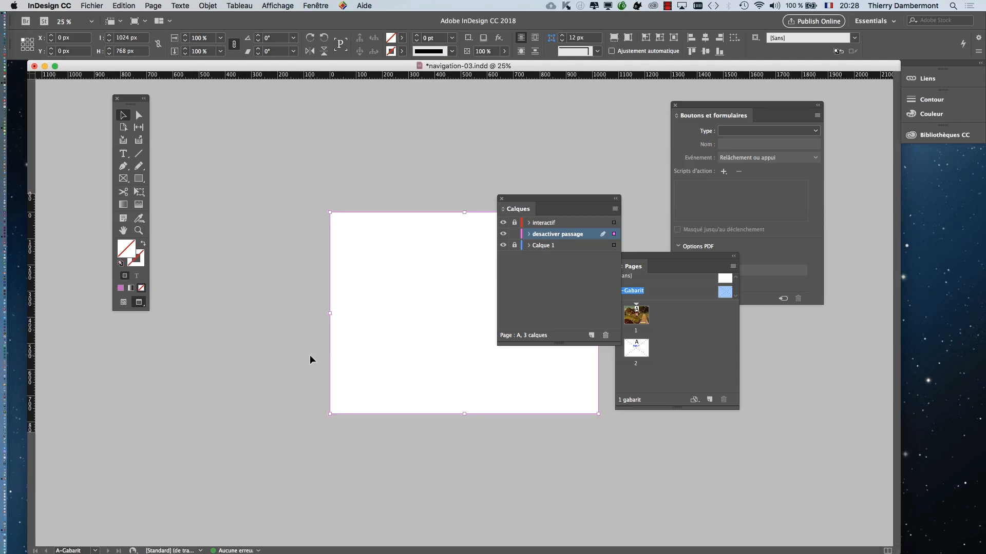
{"action": "left_click_drag", "start_coordinate": [528, 198], "coordinate": [211, 121]}
{"action": "key", "text": "super+equal"}
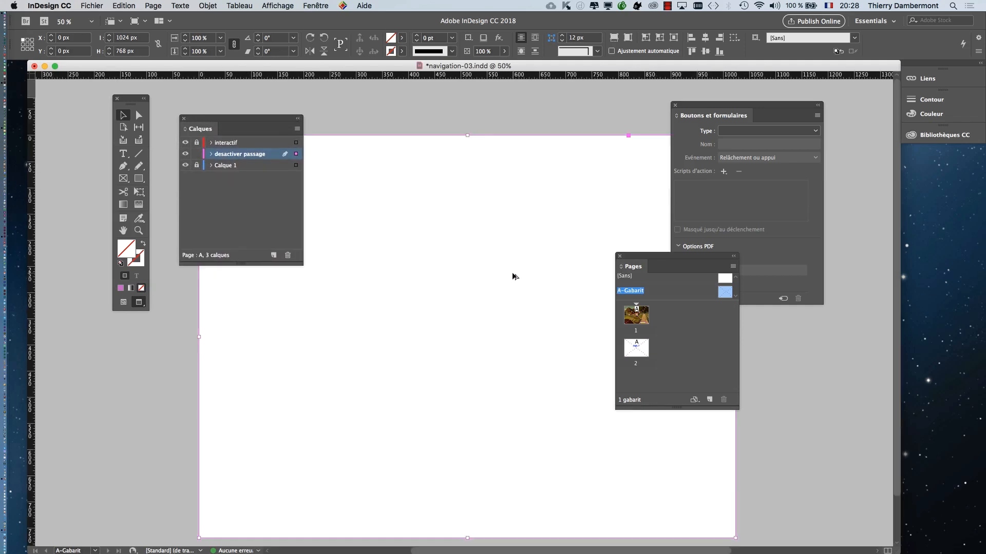
{"action": "left_click_drag", "start_coordinate": [263, 124], "coordinate": [155, 339]}
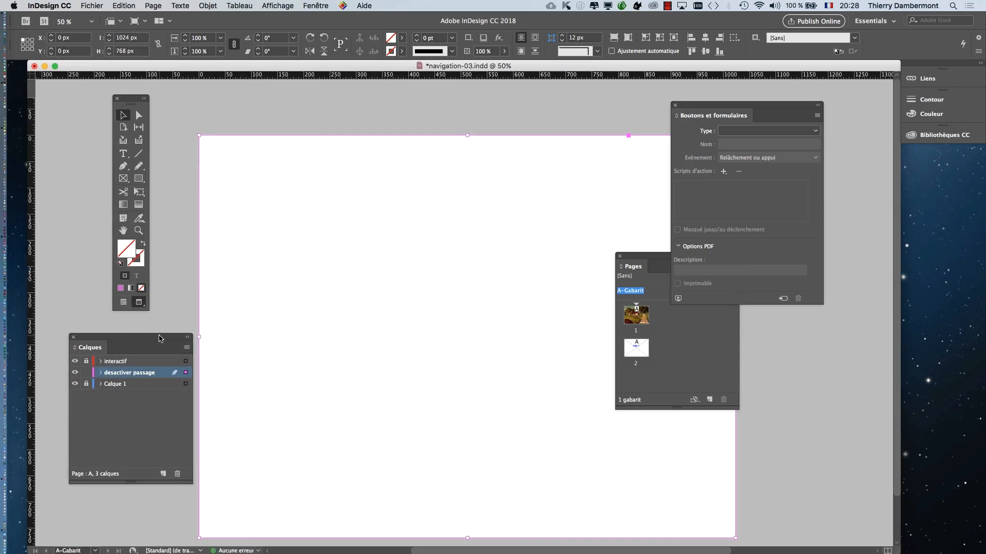
{"action": "left_click_drag", "start_coordinate": [159, 339], "coordinate": [153, 327]}
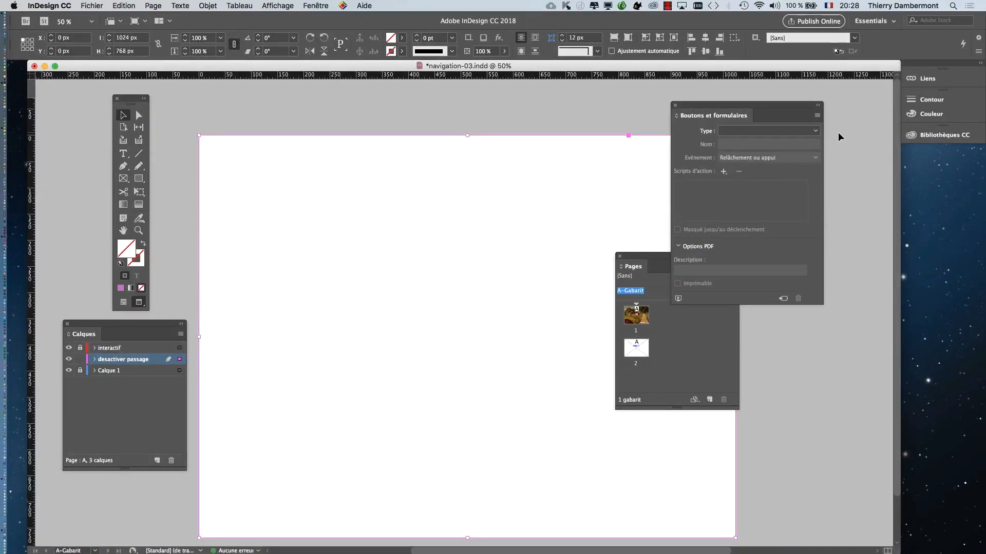
- Convert the full-page frame into a button named Passage1 and clear the panels away from the master page
{"action": "left_click_drag", "start_coordinate": [770, 107], "coordinate": [849, 111]}
{"action": "key", "text": "super+minus"}
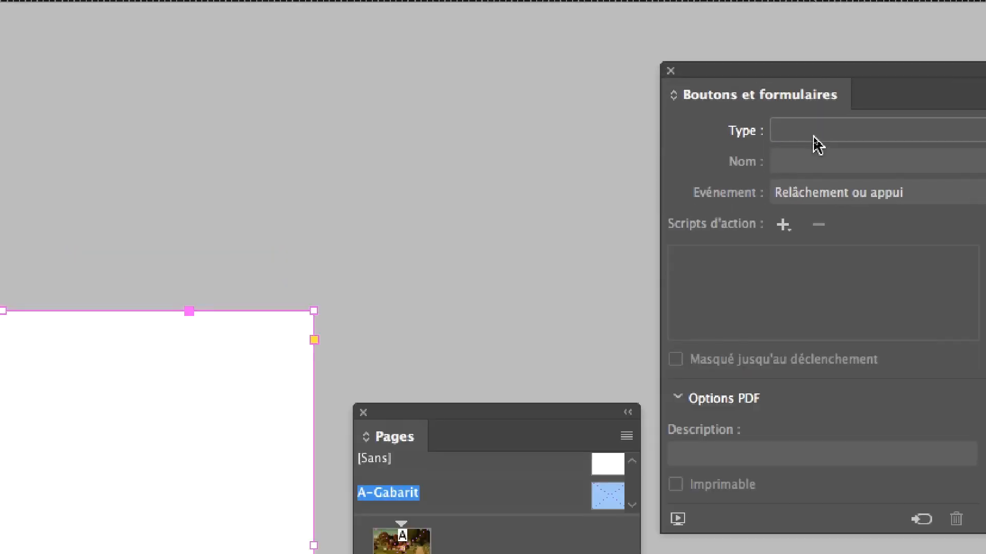
{"action": "left_click", "coordinate": [817, 145]}
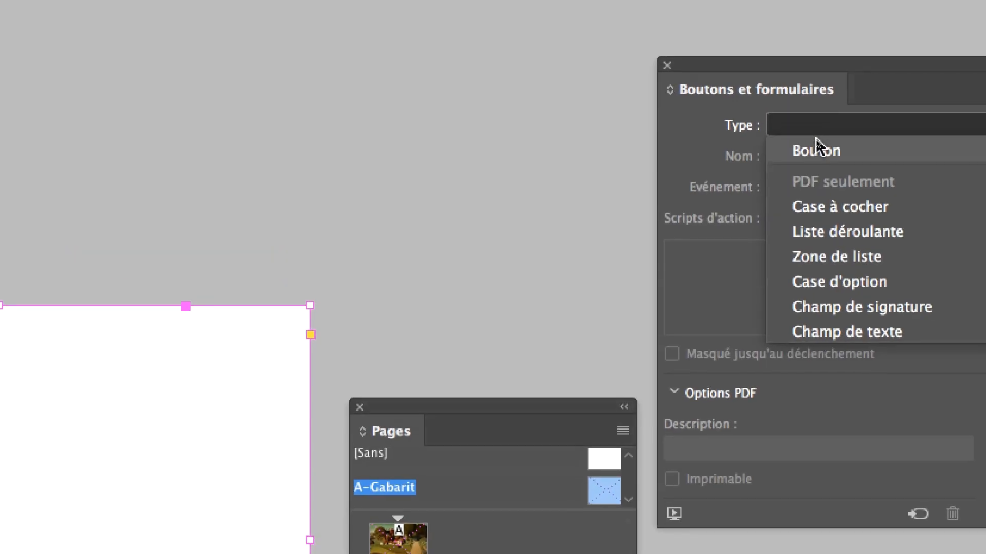
{"action": "left_click", "coordinate": [818, 145]}
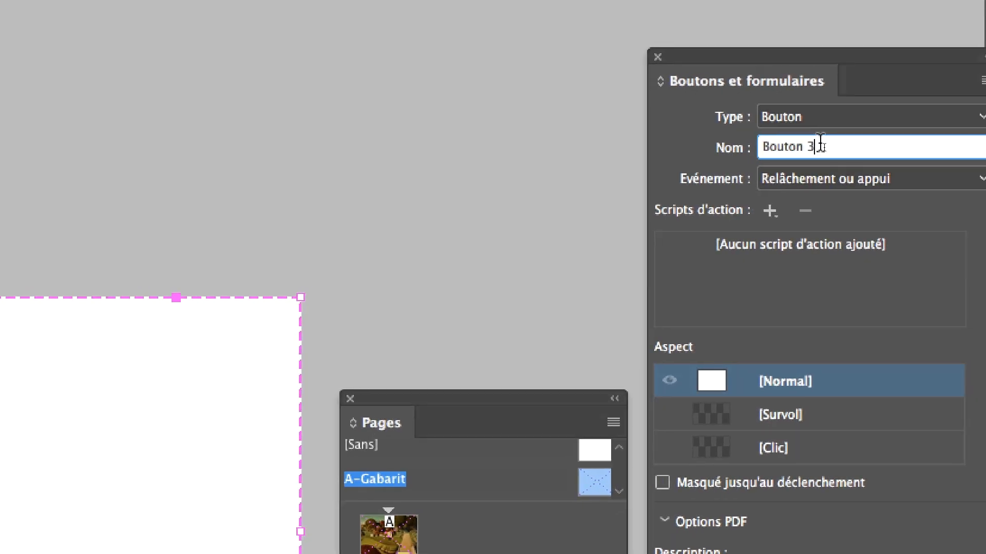
{"action": "left_click_drag", "start_coordinate": [820, 147], "coordinate": [743, 146]}
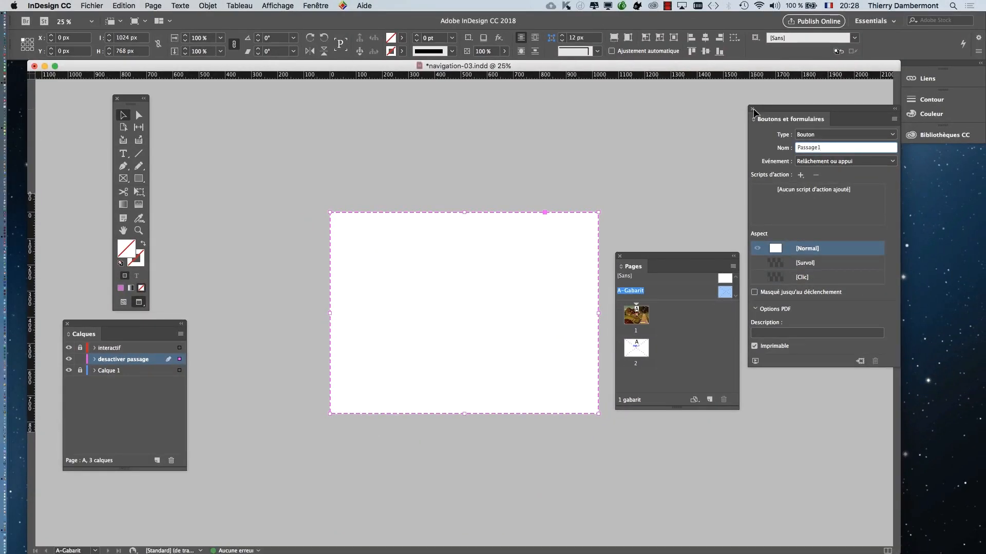
{"action": "left_click", "coordinate": [752, 109]}
{"action": "left_click_drag", "start_coordinate": [644, 259], "coordinate": [757, 189]}
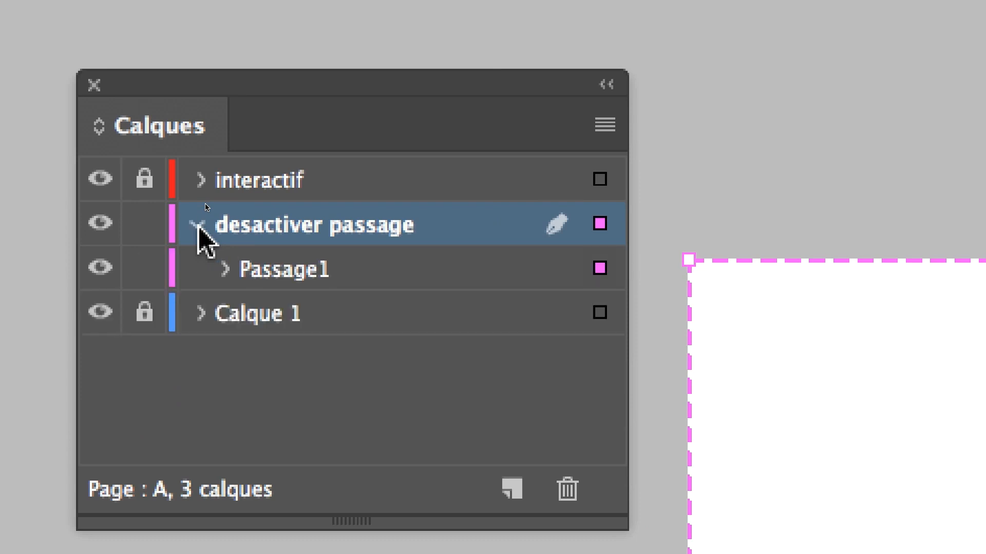
- Expand the Passage1 button down to its [Normal] state in the layer list and select the nested rectangle
{"action": "left_click", "coordinate": [272, 270]}
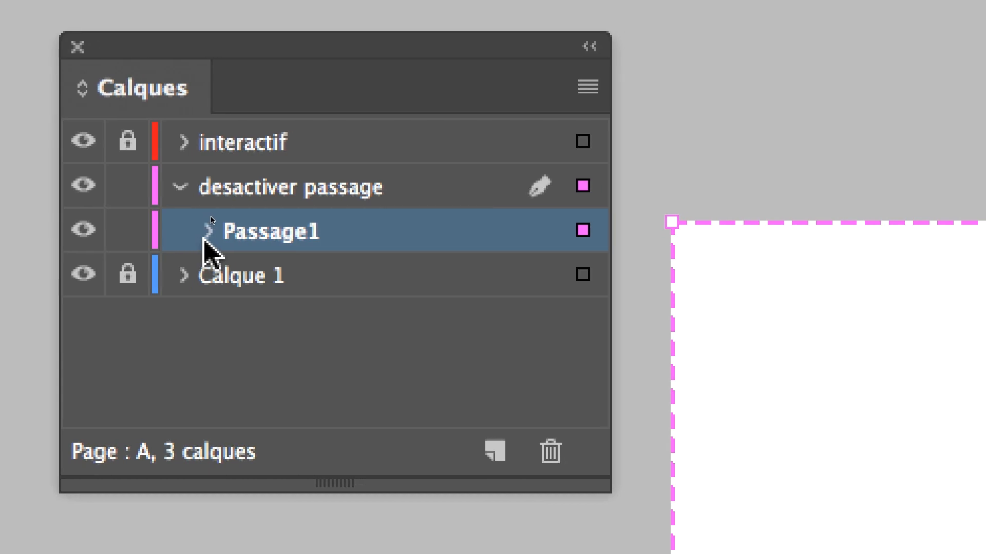
{"action": "left_click", "coordinate": [170, 236]}
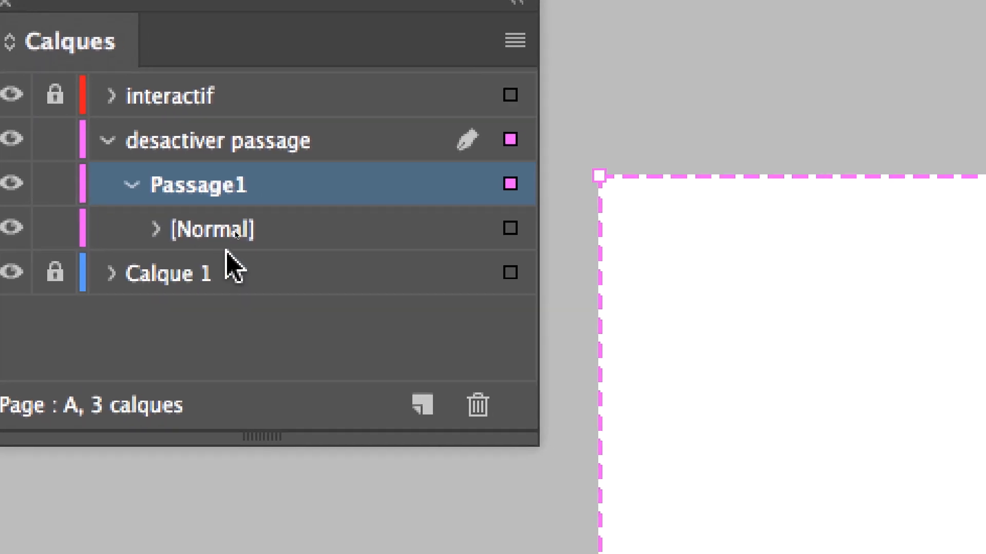
{"action": "left_click", "coordinate": [510, 235]}
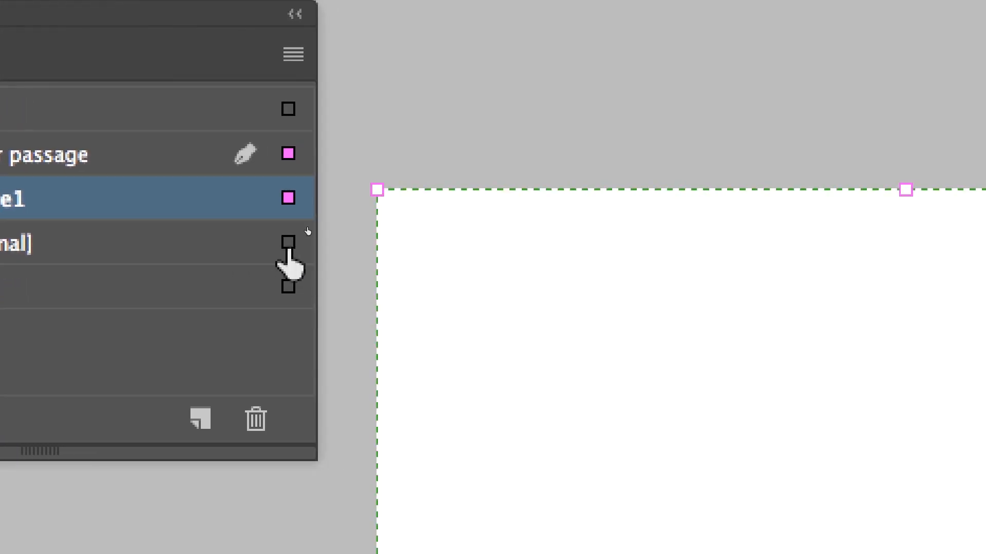
{"action": "left_click", "coordinate": [288, 244]}
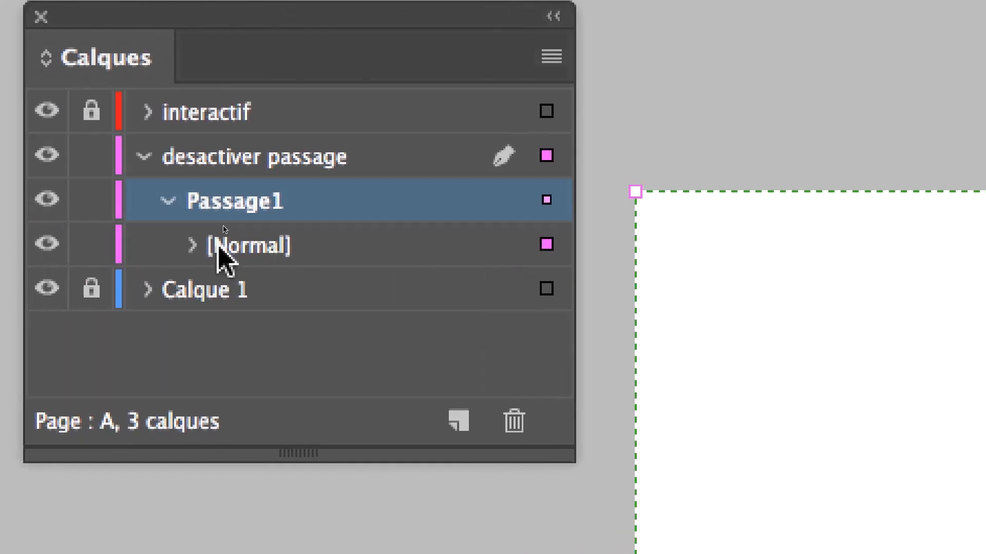
{"action": "left_click", "coordinate": [193, 246]}
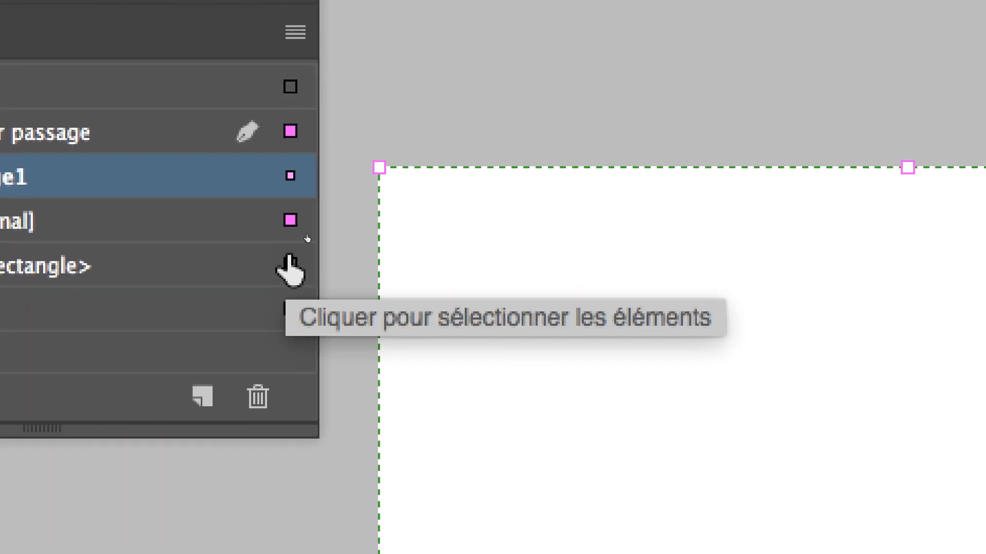
{"action": "left_click", "coordinate": [286, 251]}
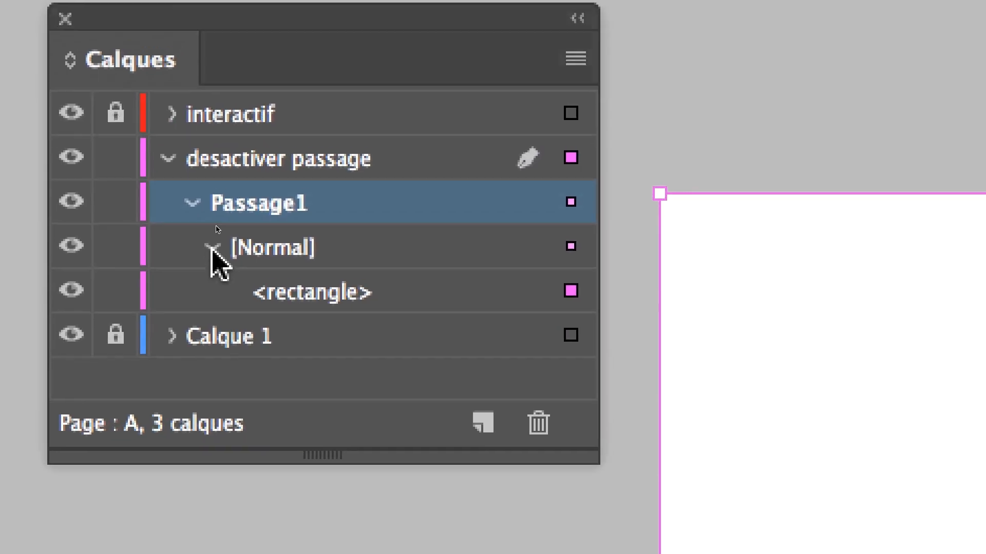
- Collapse the nested Passage1 contents so that only the button is listed under the desactiver passage layer
{"action": "left_click", "coordinate": [352, 141]}
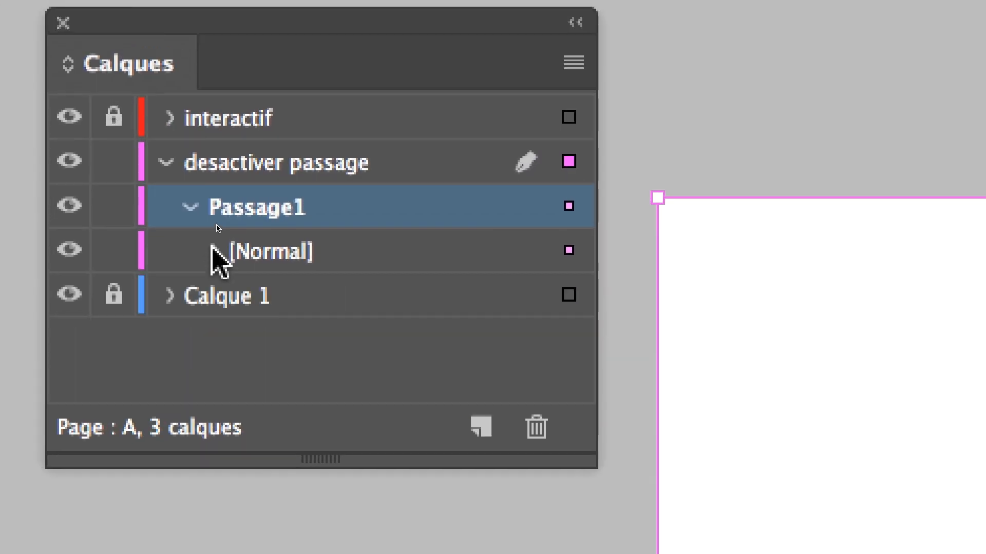
{"action": "left_click", "coordinate": [205, 231]}
{"action": "left_click", "coordinate": [180, 187]}
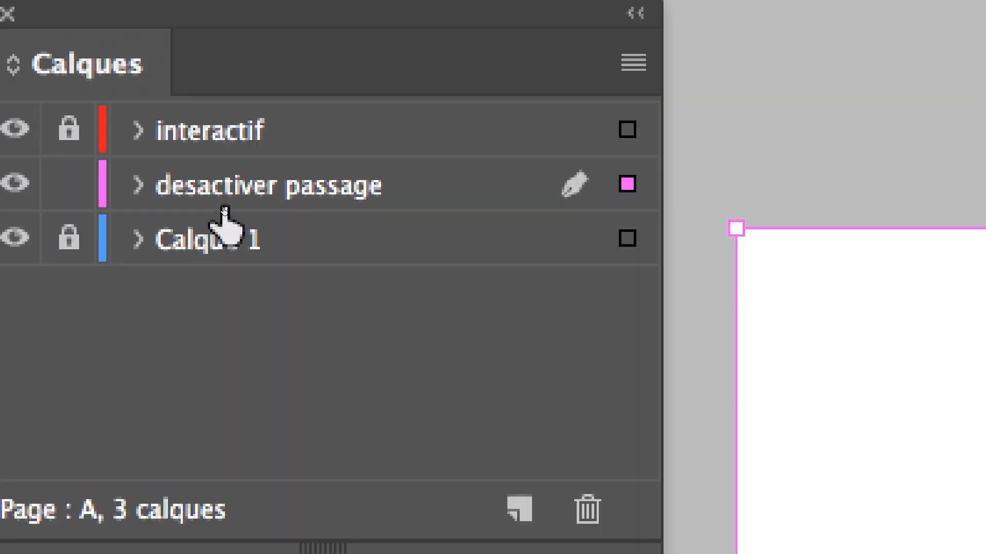
{"action": "left_click", "coordinate": [138, 185]}
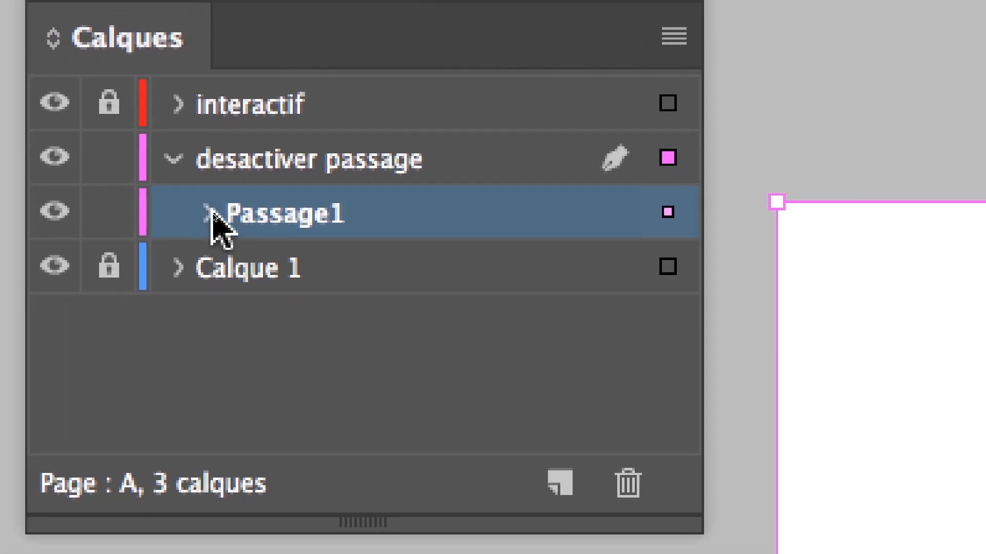
{"action": "left_click", "coordinate": [212, 215]}
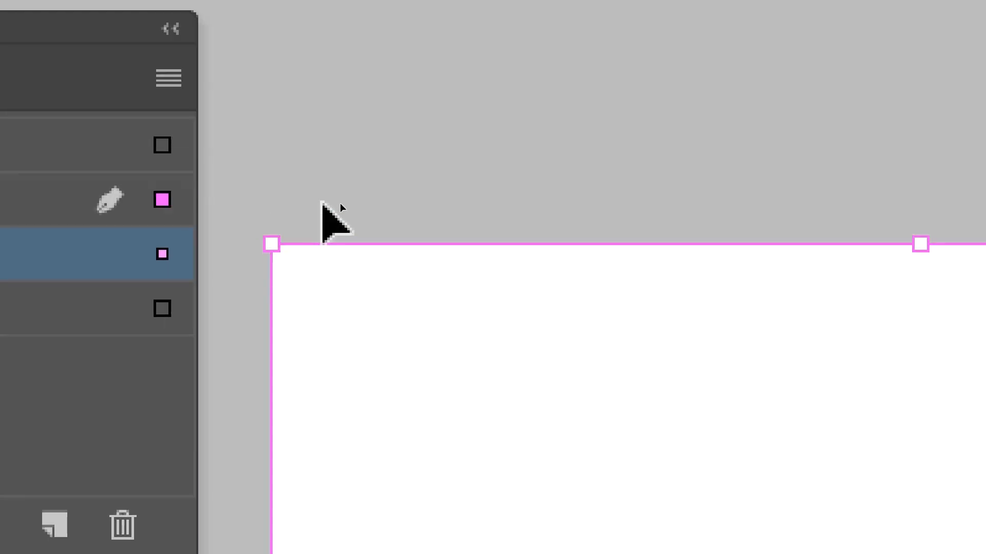
- Select the Passage1 button by its edge on the page and paste a copy of it in place
{"action": "left_click", "coordinate": [325, 198]}
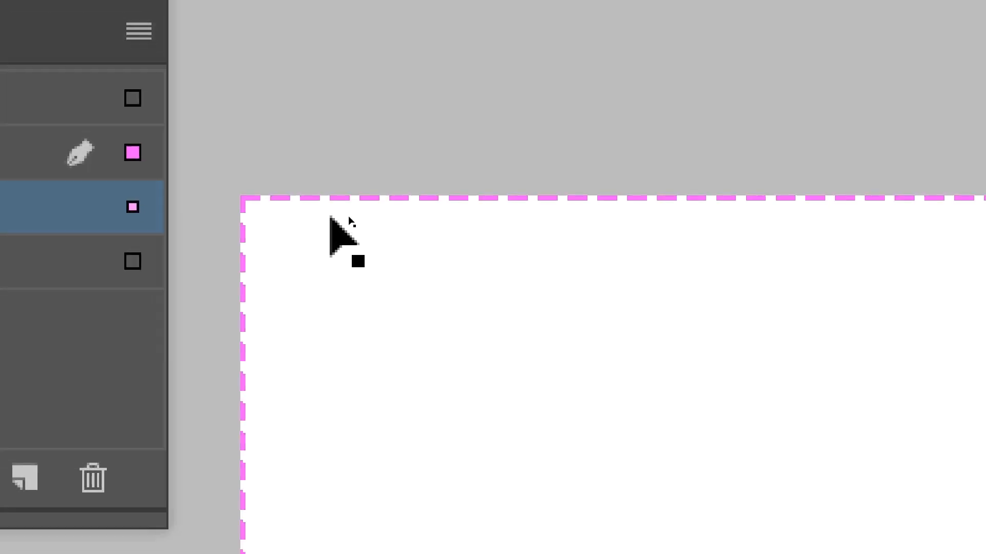
{"action": "left_click", "coordinate": [330, 213]}
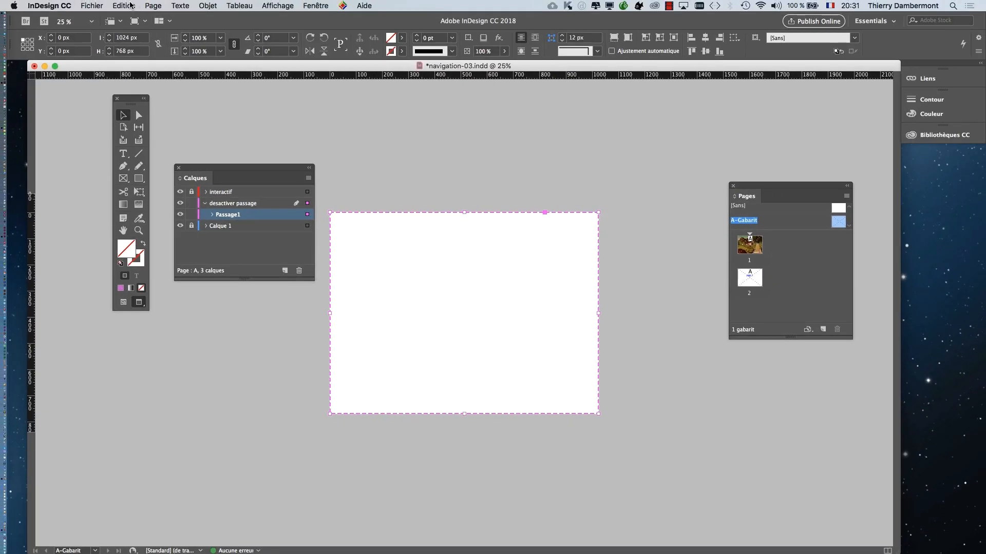
{"action": "left_click", "coordinate": [124, 5]}
{"action": "left_click", "coordinate": [126, 5]}
{"action": "left_click", "coordinate": [127, 5]}
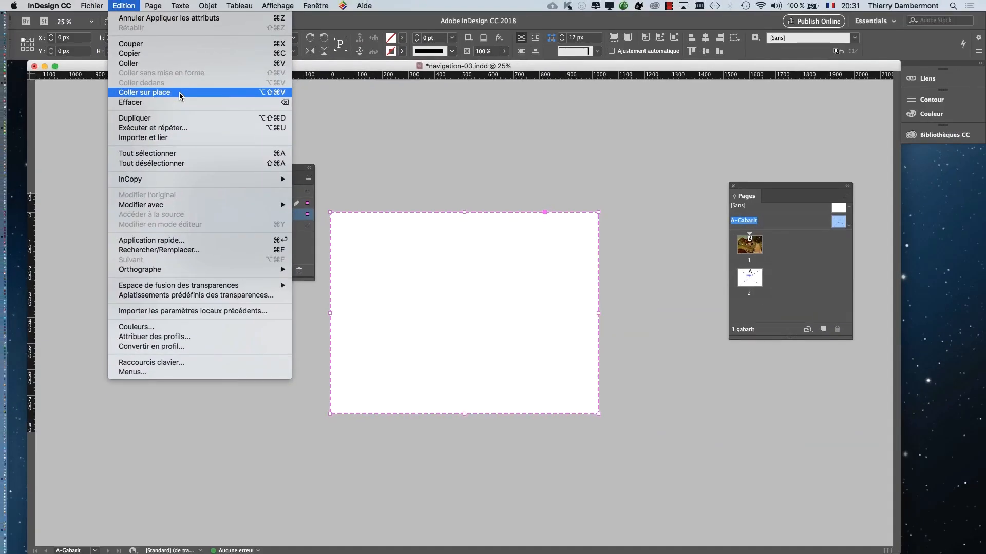
{"action": "left_click", "coordinate": [179, 94]}
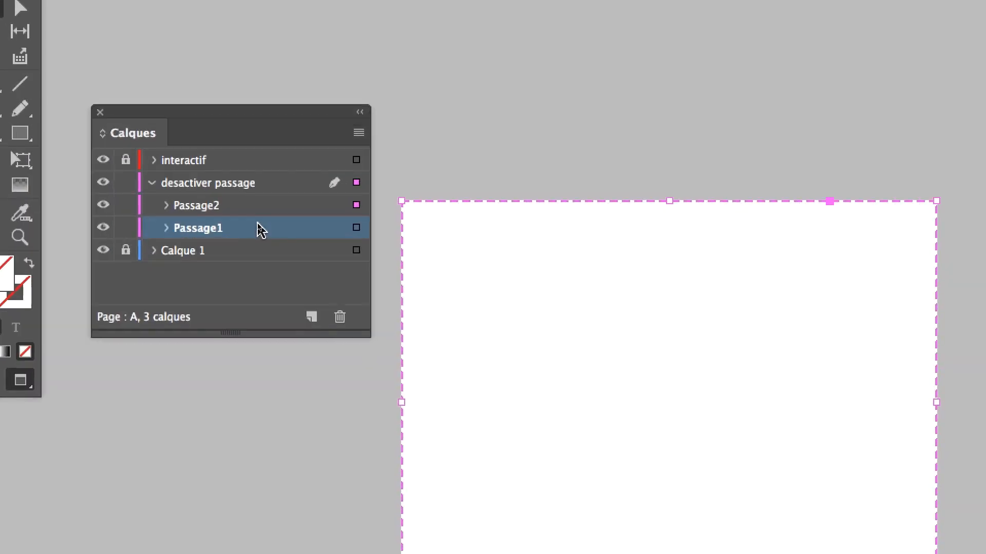
- Highlight the Passage2 and Passage1 entries in turn to compare the two stacked buttons in the layer list
{"action": "left_click", "coordinate": [258, 216]}
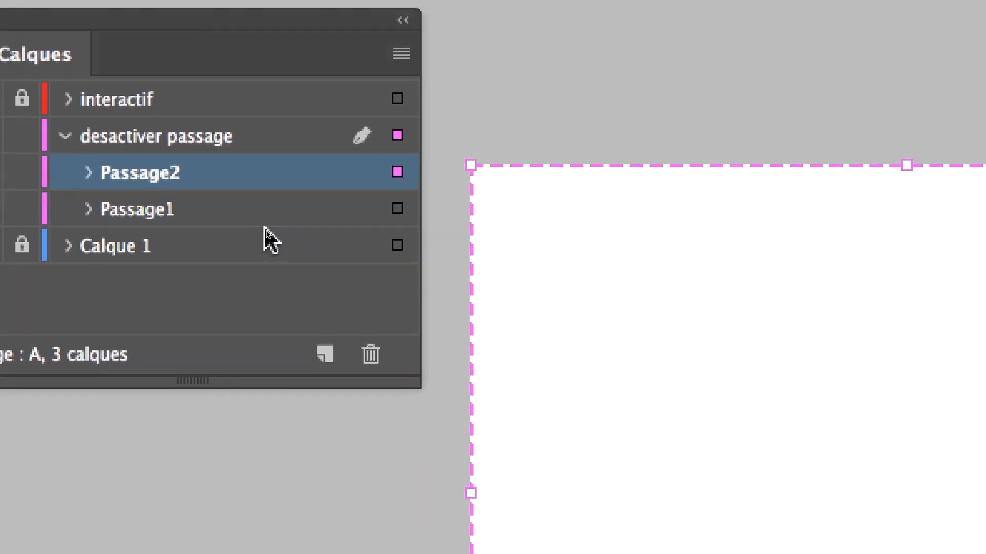
{"action": "left_click", "coordinate": [263, 238]}
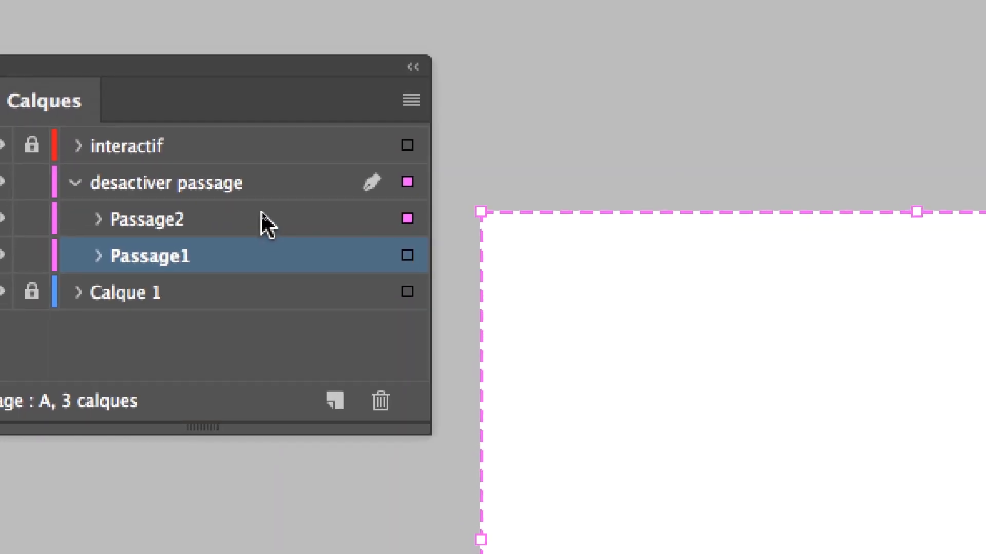
{"action": "left_click", "coordinate": [261, 216]}
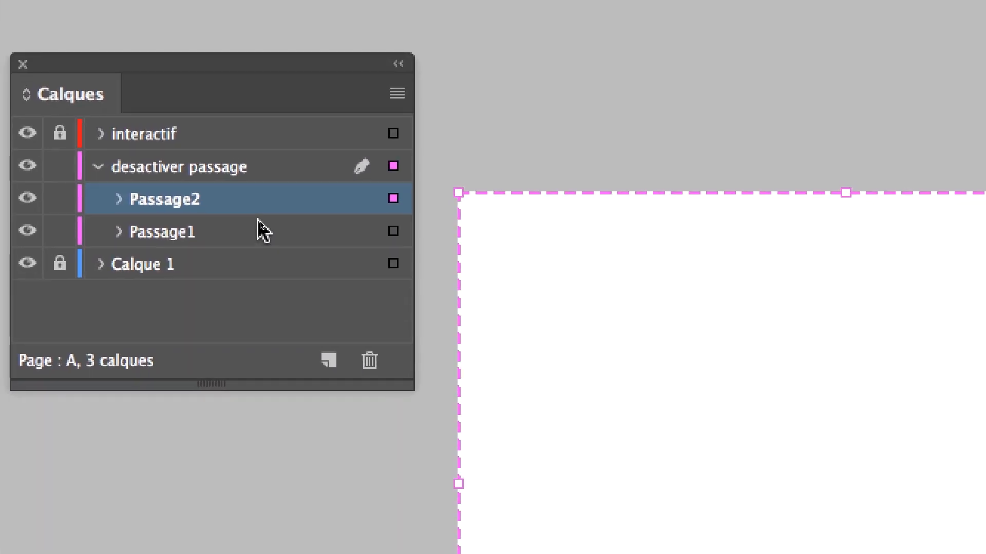
{"action": "left_click", "coordinate": [256, 229]}
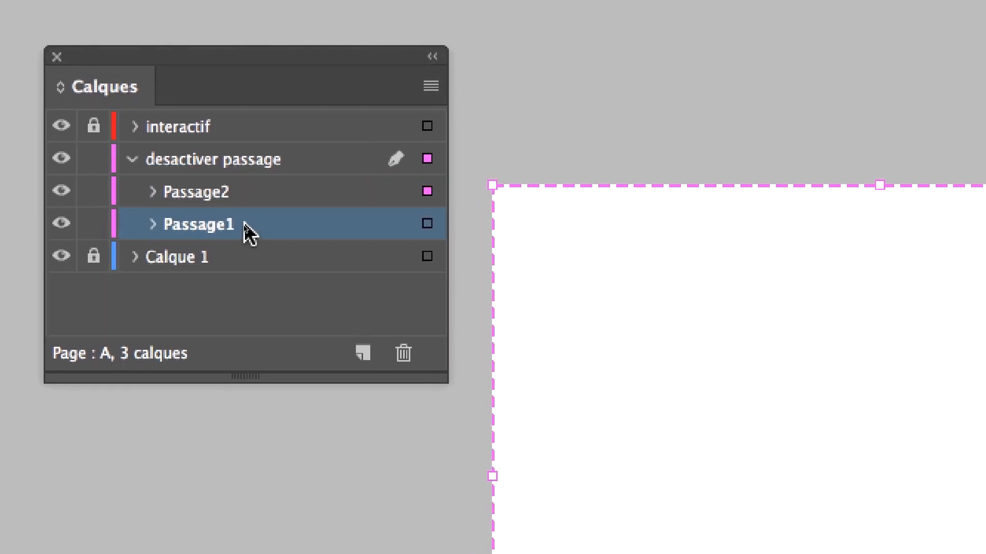
{"action": "mouse_move", "coordinate": [247, 256]}
{"action": "left_mouse_down"}
{"action": "mouse_move", "coordinate": [248, 211]}
{"action": "mouse_move", "coordinate": [245, 269]}
{"action": "left_mouse_up"}
{"action": "left_click_drag", "start_coordinate": [247, 230], "coordinate": [248, 229]}
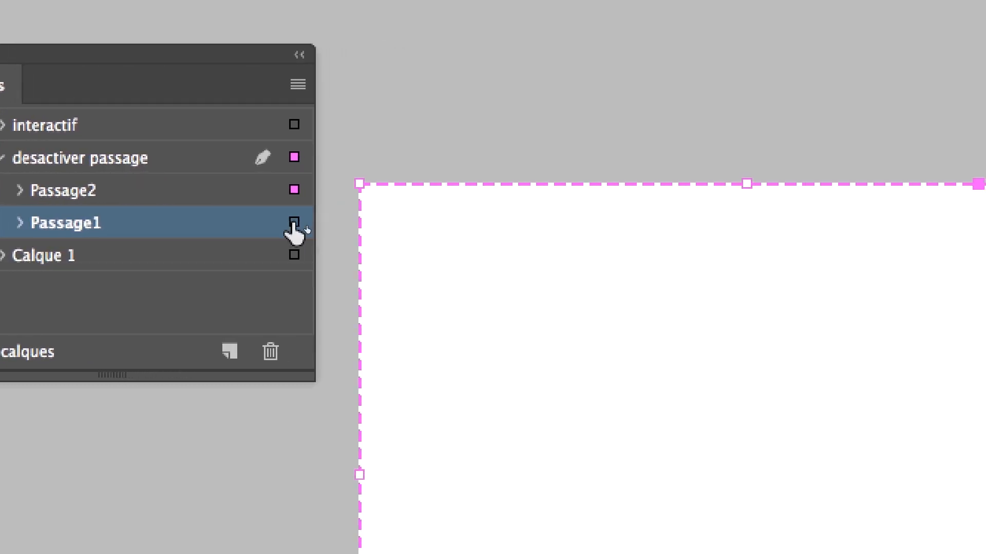
- Select Passage1 through its layer entry, deselect it, and check which stacked button gets selected by its edge on the page
{"action": "left_click", "coordinate": [343, 222]}
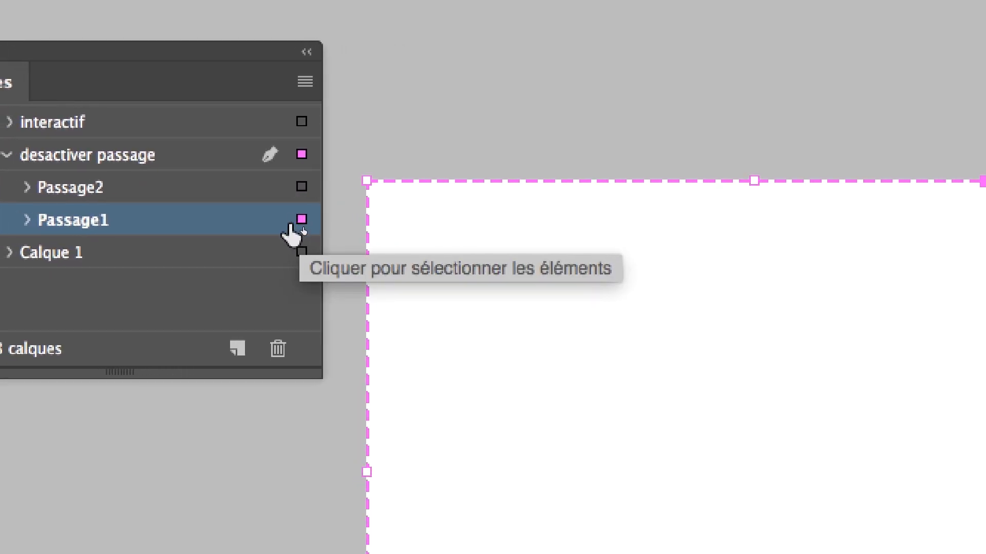
{"action": "left_click", "coordinate": [329, 203]}
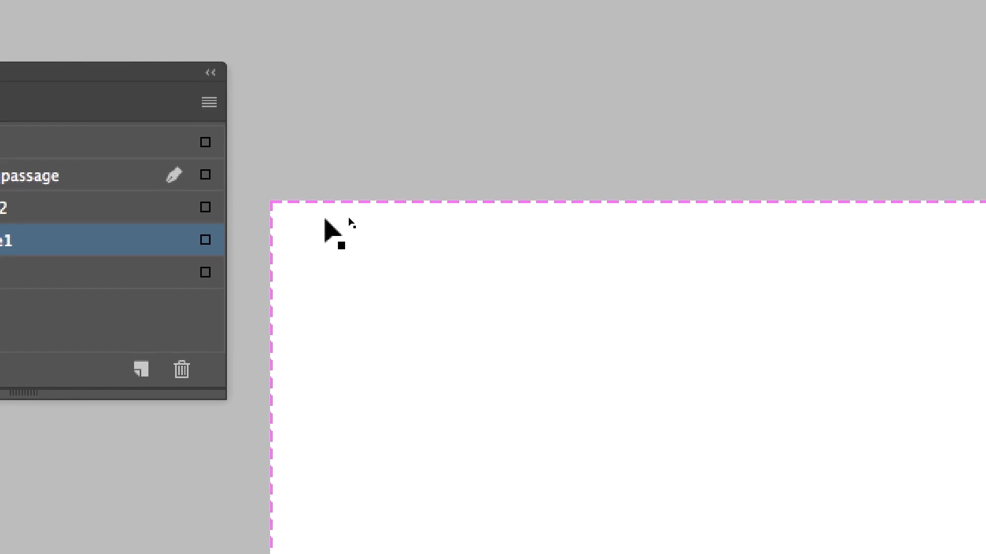
{"action": "left_click", "coordinate": [307, 250]}
{"action": "left_click", "coordinate": [324, 205]}
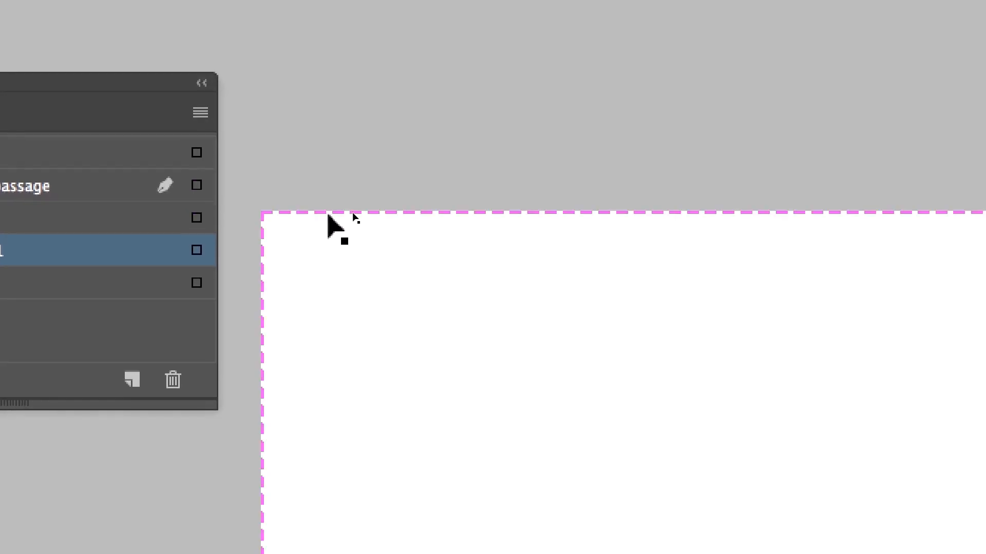
{"action": "left_click", "coordinate": [332, 239]}
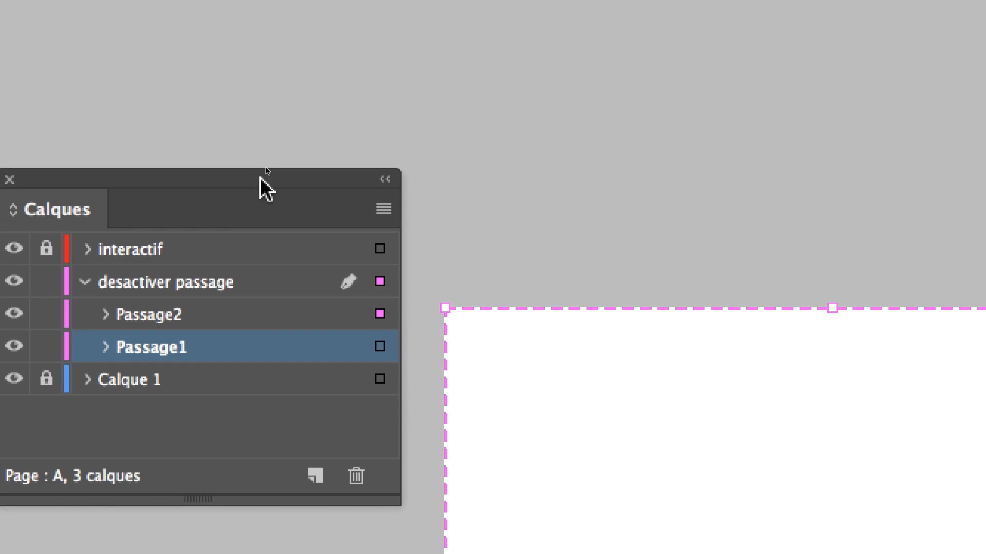
- Move the Calques panel up, deselect everything, and select the Passage1 button through its layer entry
{"action": "left_click_drag", "start_coordinate": [259, 177], "coordinate": [422, 11]}
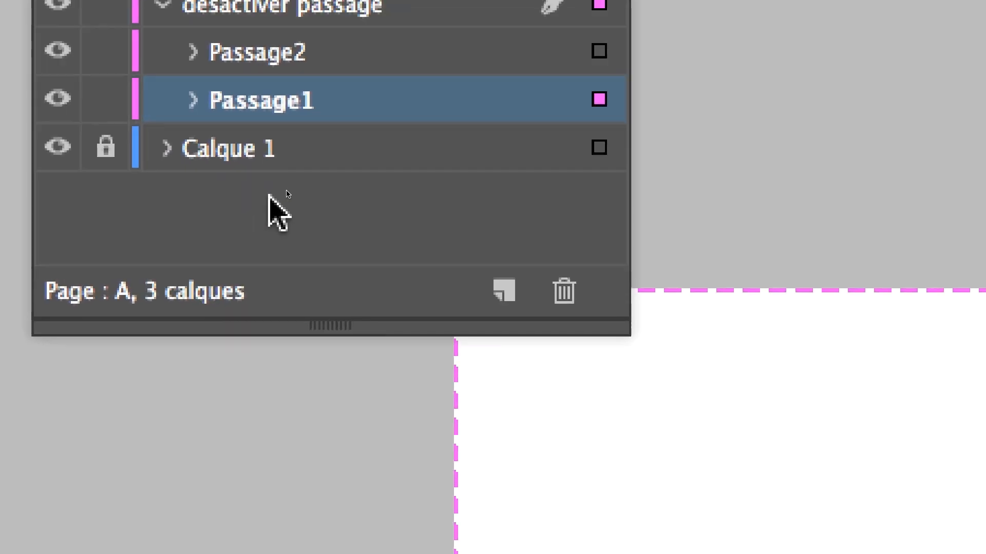
{"action": "left_click", "coordinate": [247, 284]}
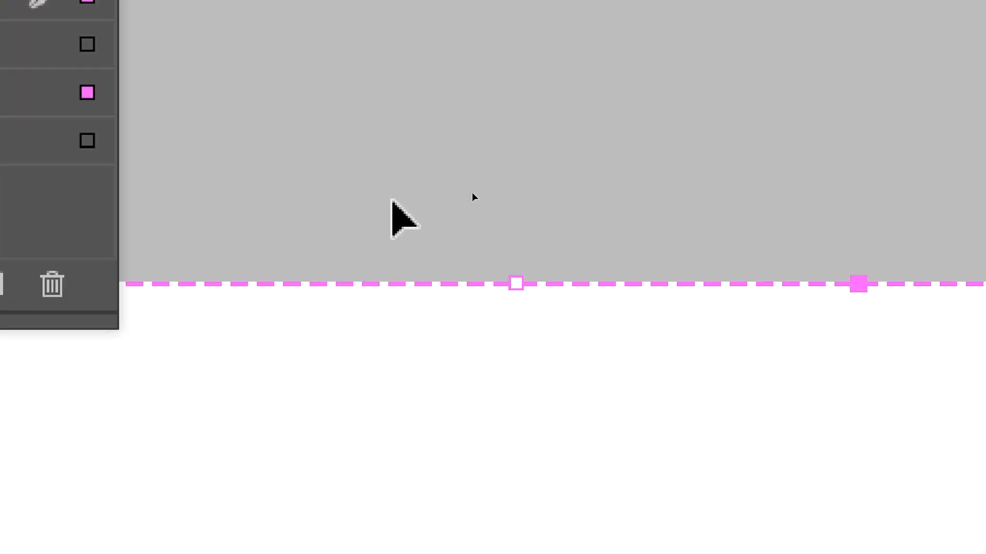
{"action": "left_click", "coordinate": [469, 198]}
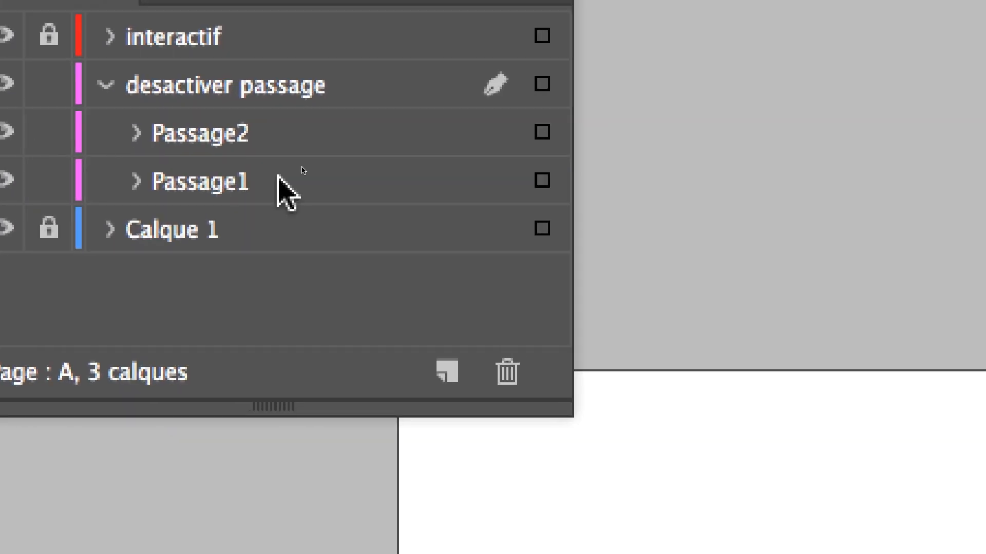
{"action": "left_click", "coordinate": [278, 181]}
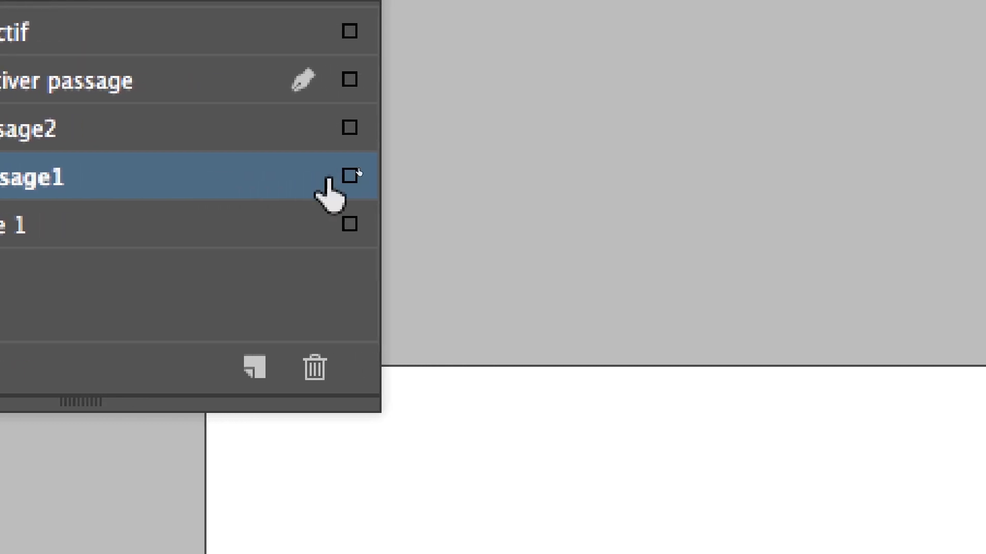
{"action": "left_click", "coordinate": [333, 180]}
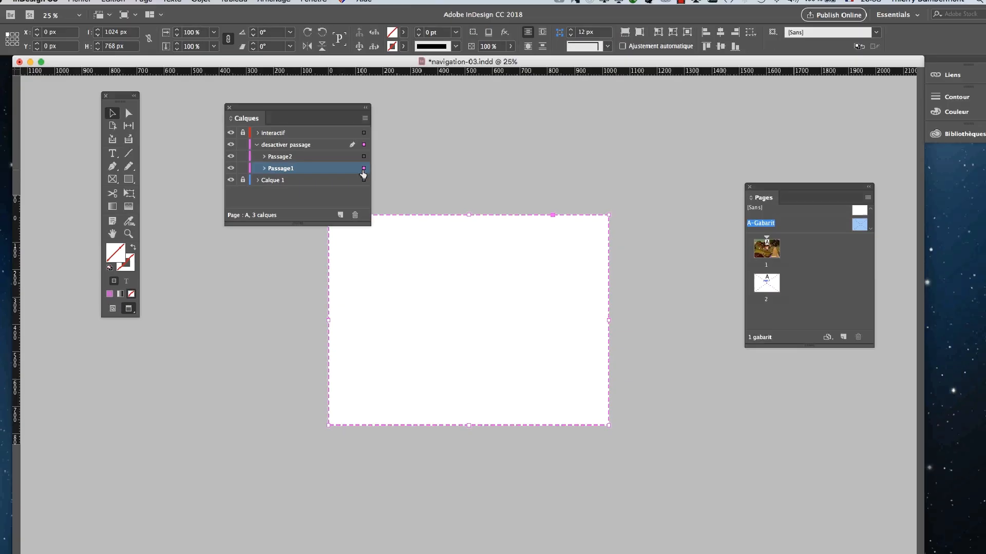
- Add an Afficher/Masquer les boutons et les formulaires action to Passage1 on Relâchement ou appui, with the Boutons et formulaires panel moved beside the page
{"action": "left_click", "coordinate": [315, 5]}
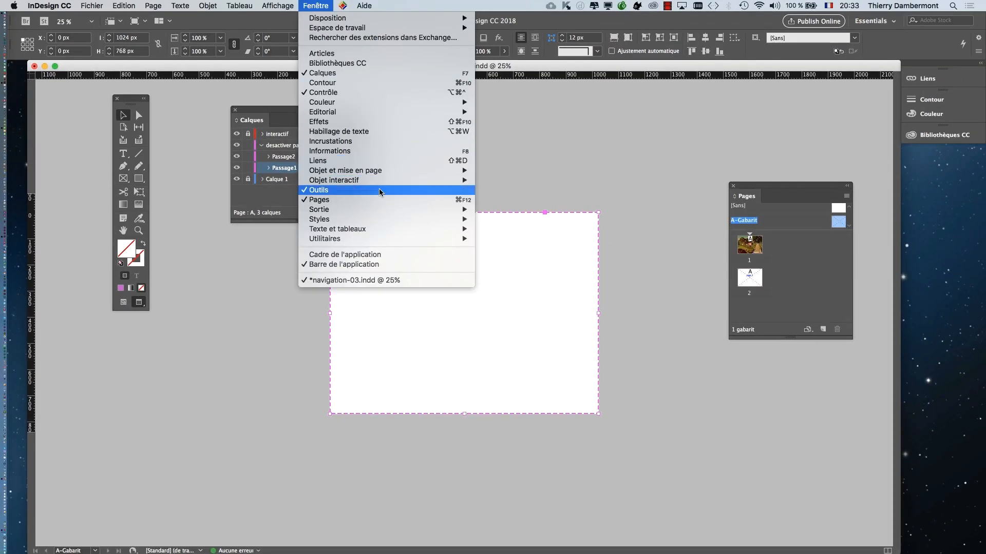
{"action": "mouse_move", "coordinate": [383, 180]}
{"action": "left_click", "coordinate": [529, 209]}
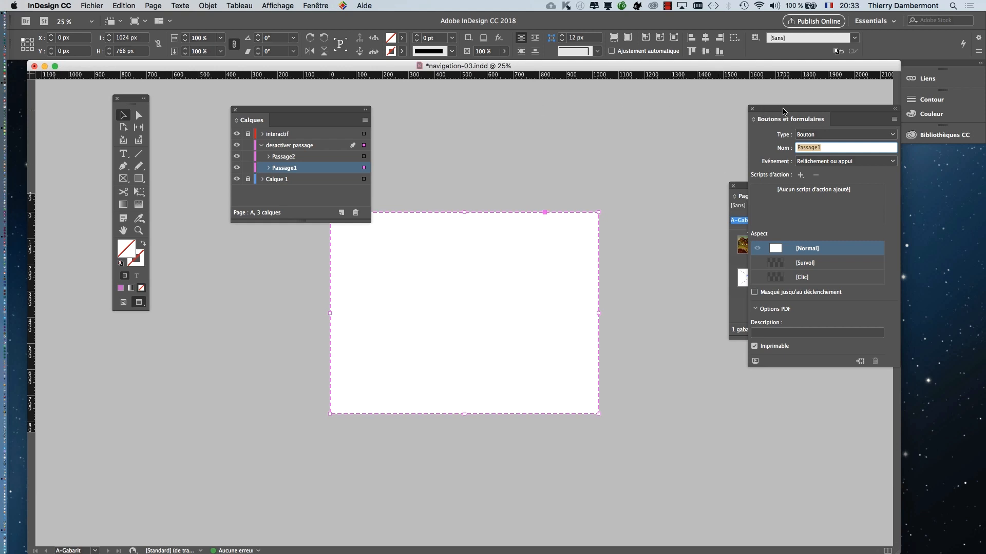
{"action": "left_click_drag", "start_coordinate": [783, 109], "coordinate": [556, 102]}
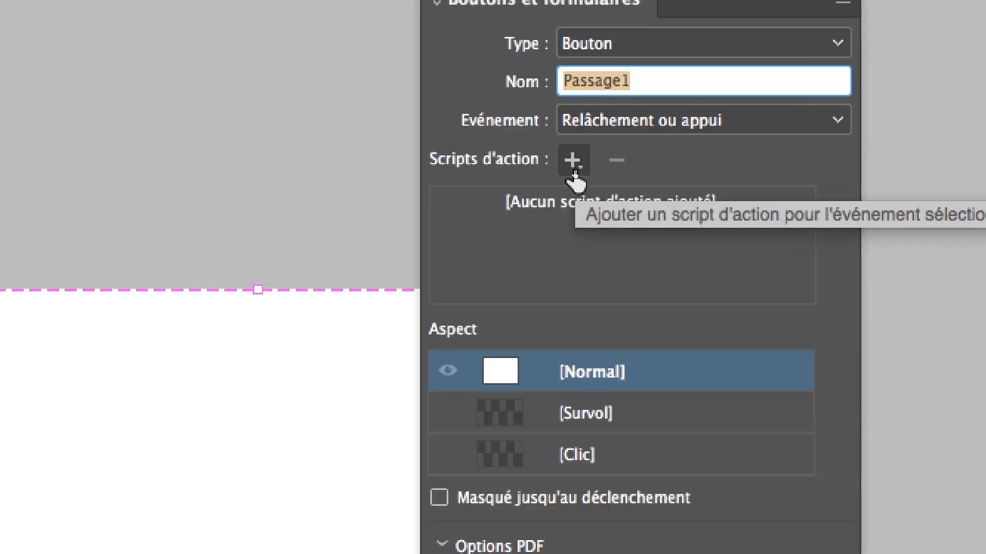
{"action": "left_click", "coordinate": [573, 162]}
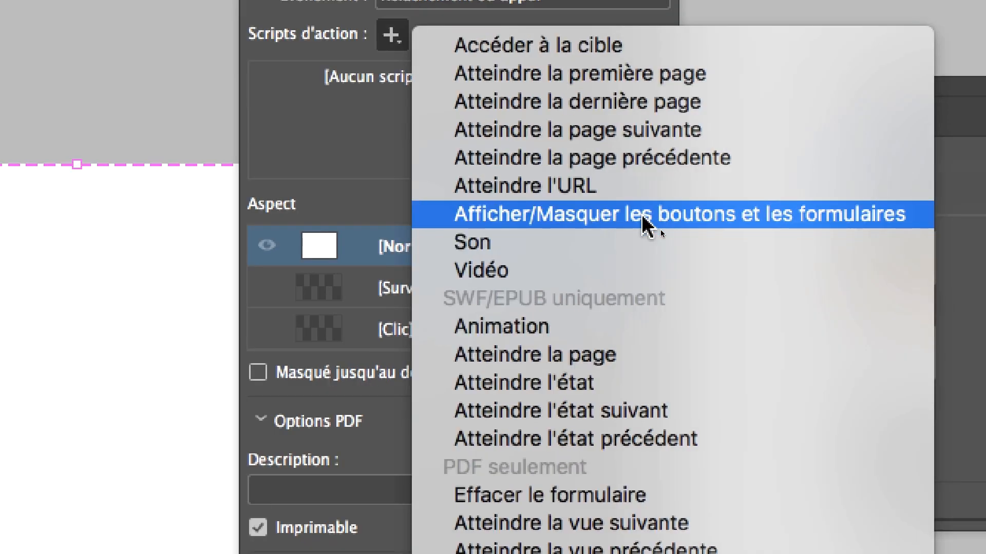
{"action": "left_click", "coordinate": [644, 220]}
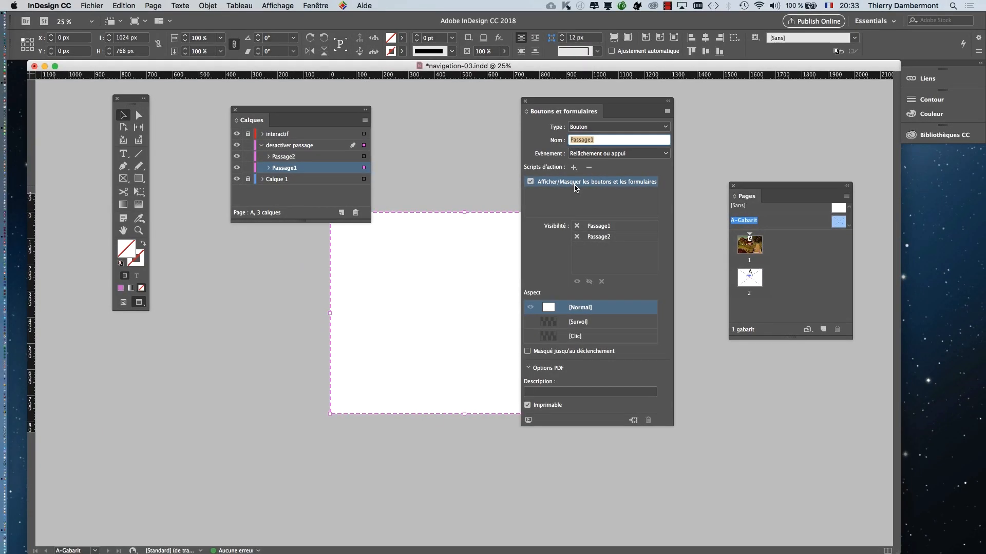
{"action": "left_click", "coordinate": [662, 487]}
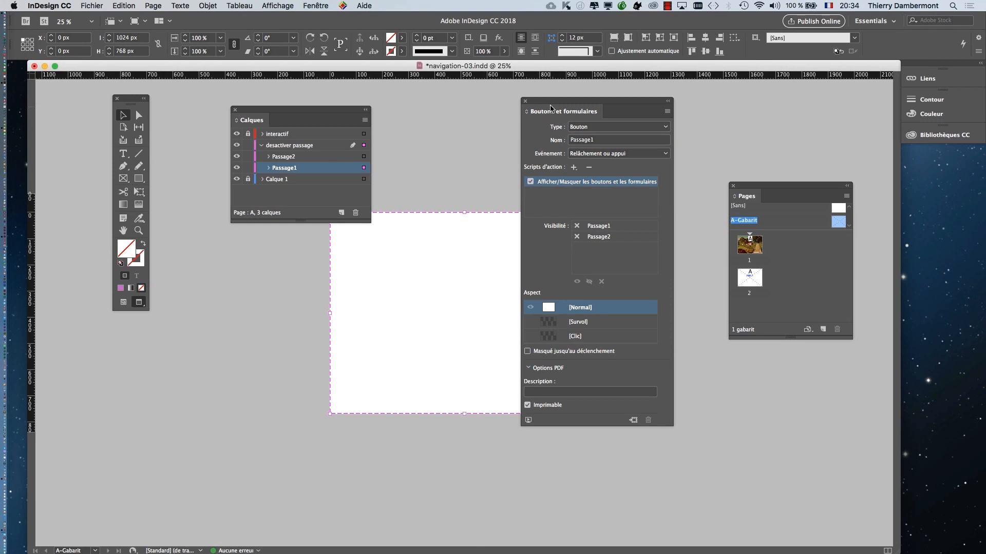
{"action": "left_click_drag", "start_coordinate": [623, 103], "coordinate": [651, 96]}
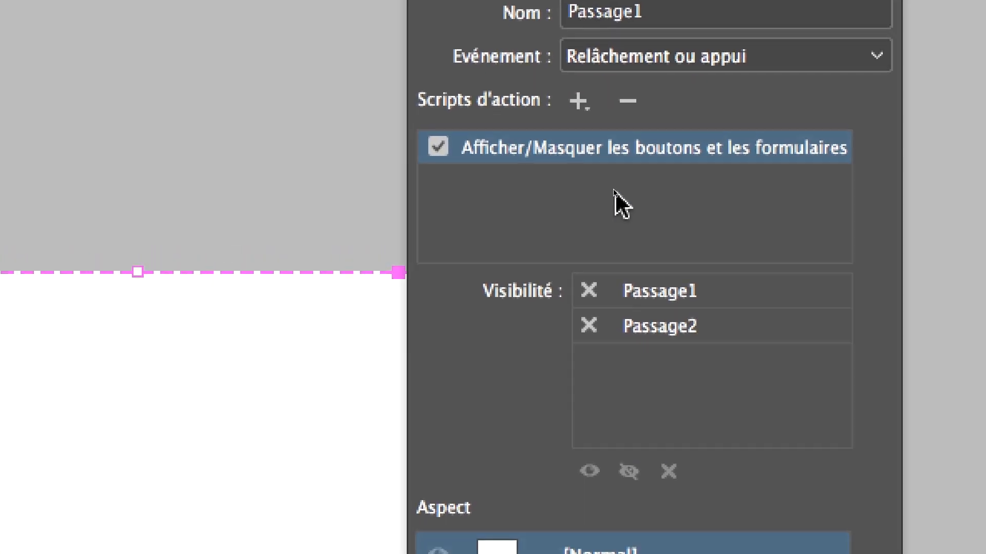
- Set Passage1's show/hide action to hide Passage1 and show Passage2
{"action": "left_click", "coordinate": [588, 291]}
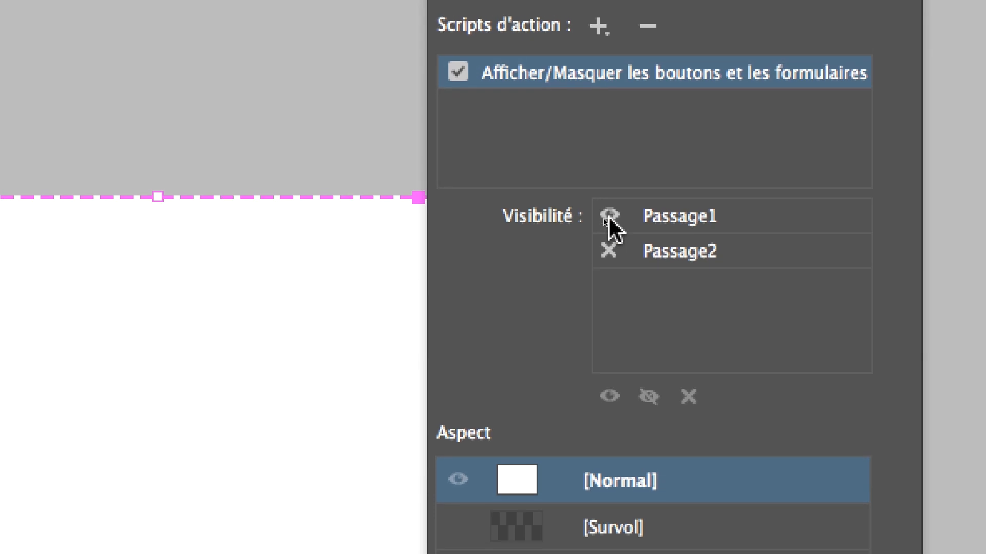
{"action": "left_click", "coordinate": [608, 216]}
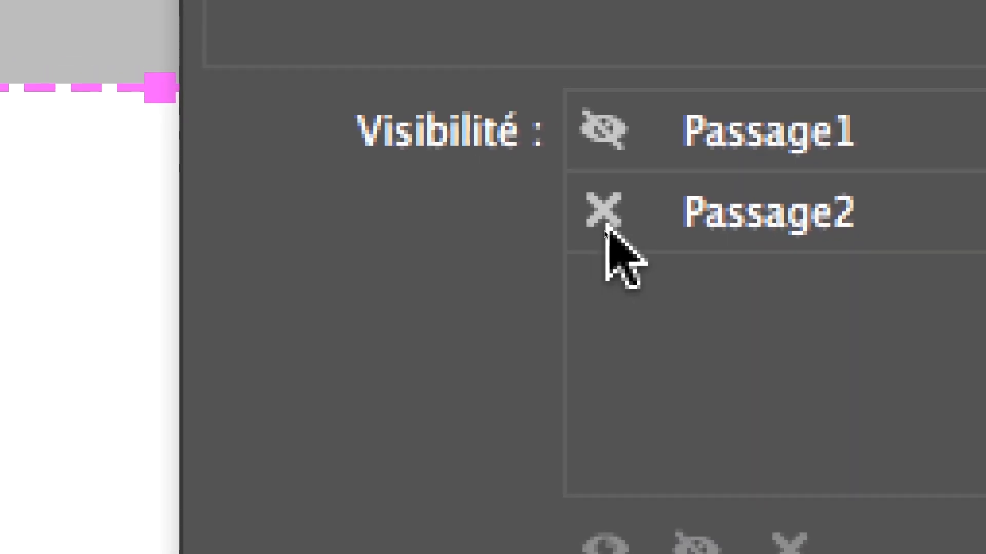
{"action": "left_click", "coordinate": [604, 231]}
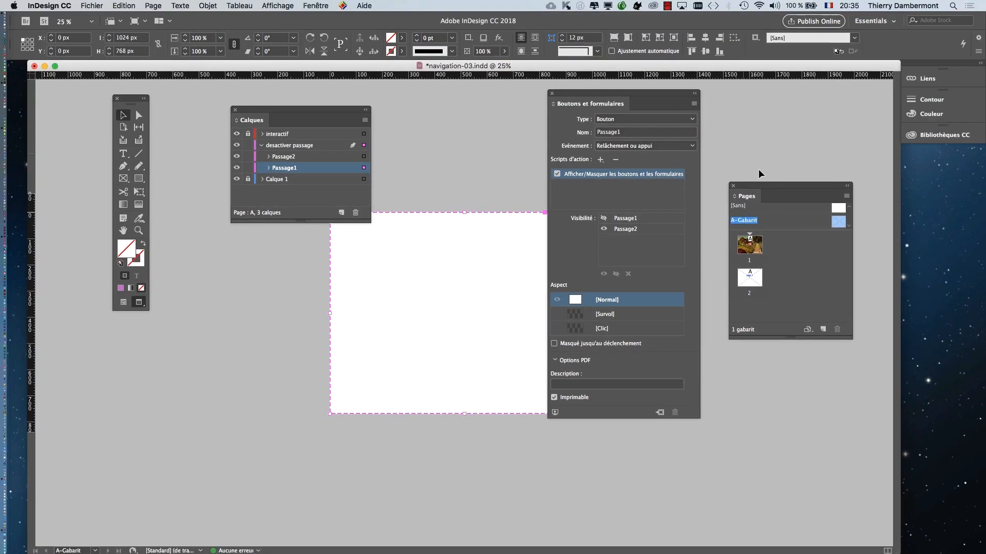
- Move the panels clear of the page, select Passage2 through its layer entry, and add an Afficher/Masquer les boutons et les formulaires action
{"action": "left_click_drag", "start_coordinate": [761, 189], "coordinate": [830, 192]}
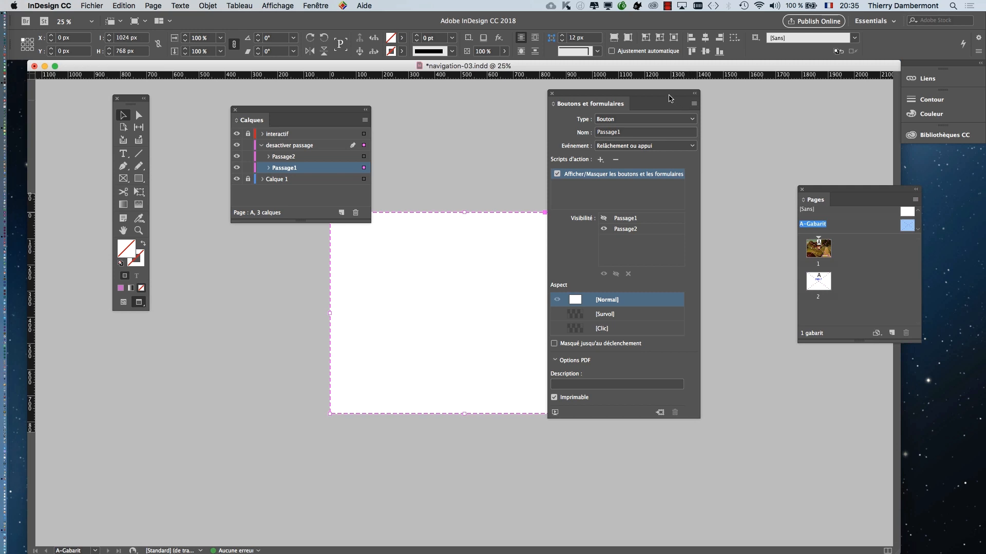
{"action": "left_click_drag", "start_coordinate": [668, 95], "coordinate": [749, 97]}
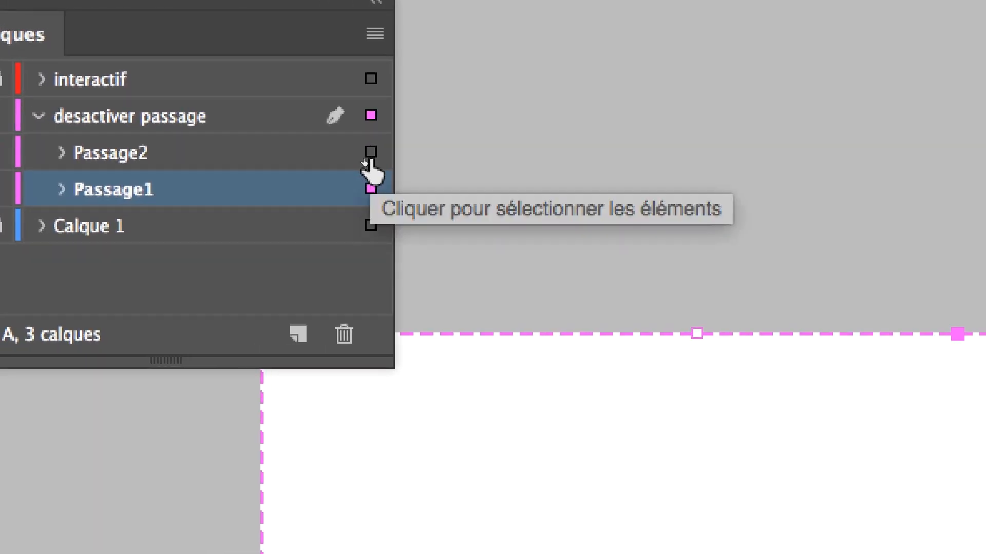
{"action": "left_click", "coordinate": [370, 156]}
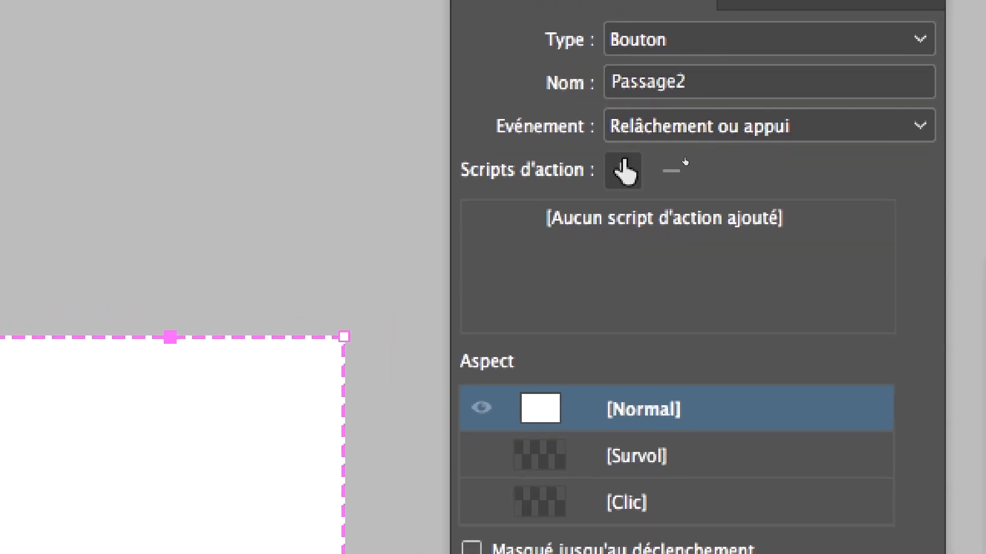
{"action": "left_click", "coordinate": [626, 181]}
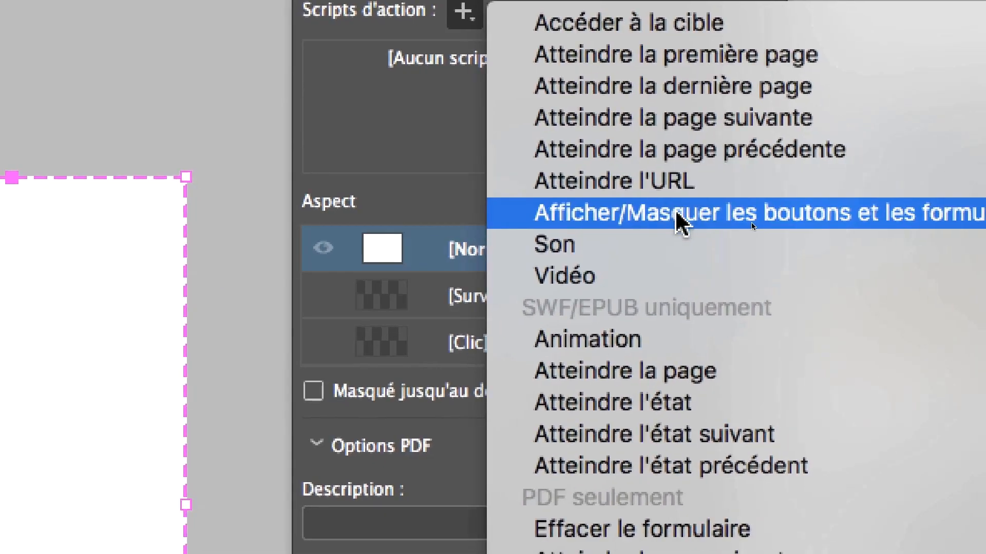
{"action": "left_click", "coordinate": [690, 213]}
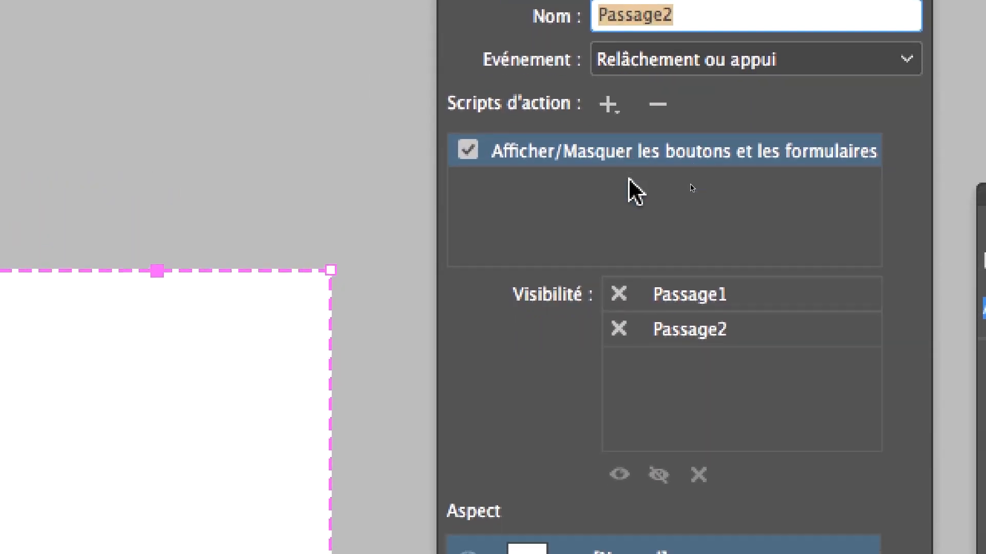
- Set Passage2's action to hide Passage2 and show Passage1, and reselect Passage1 and Passage2 in turn to compare their settings
{"action": "left_click", "coordinate": [625, 213]}
{"action": "left_click", "coordinate": [624, 213]}
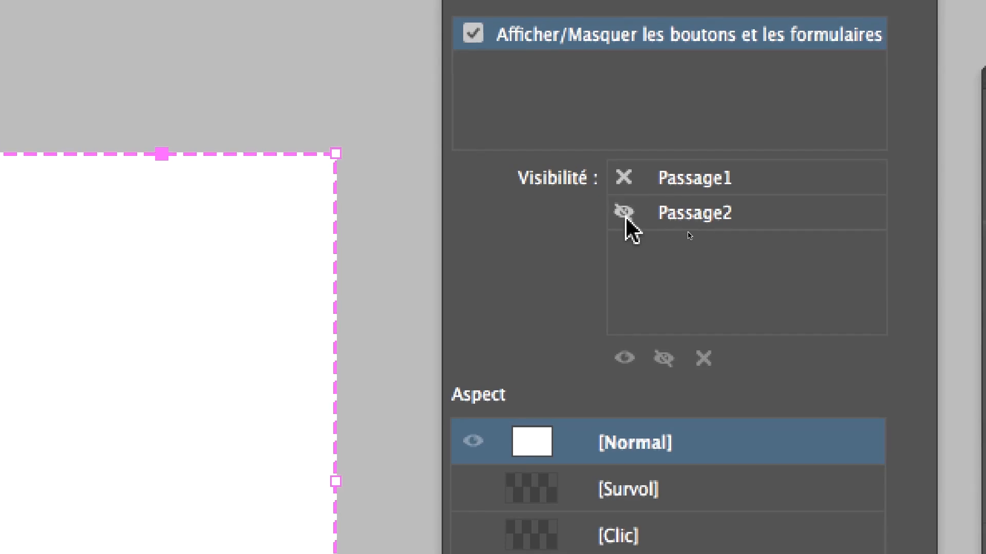
{"action": "left_click", "coordinate": [623, 210]}
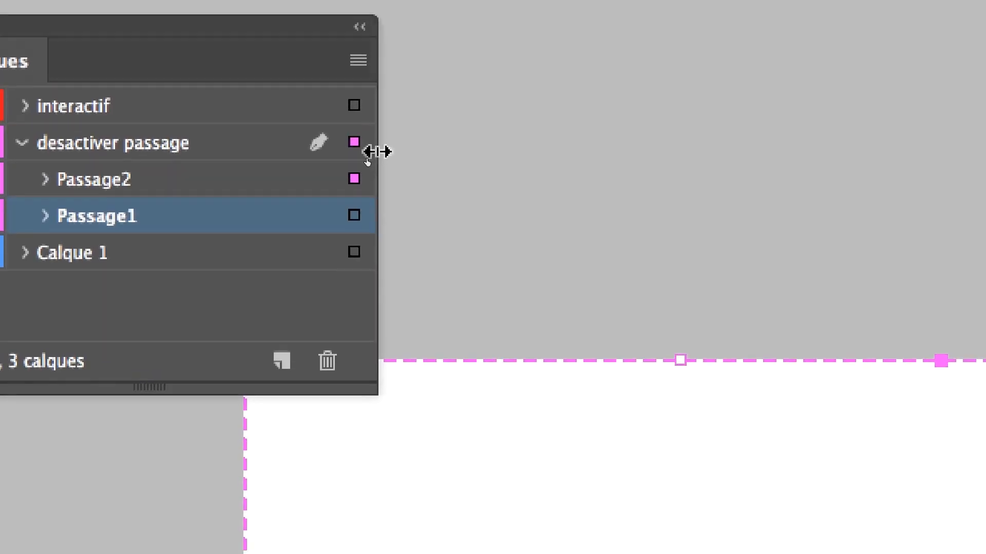
{"action": "left_click", "coordinate": [354, 215]}
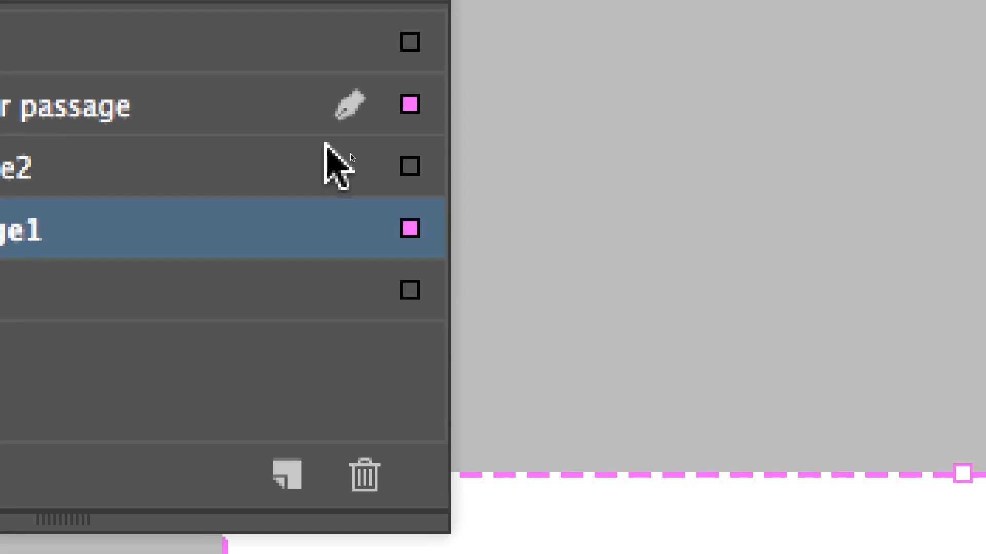
{"action": "left_click", "coordinate": [367, 147]}
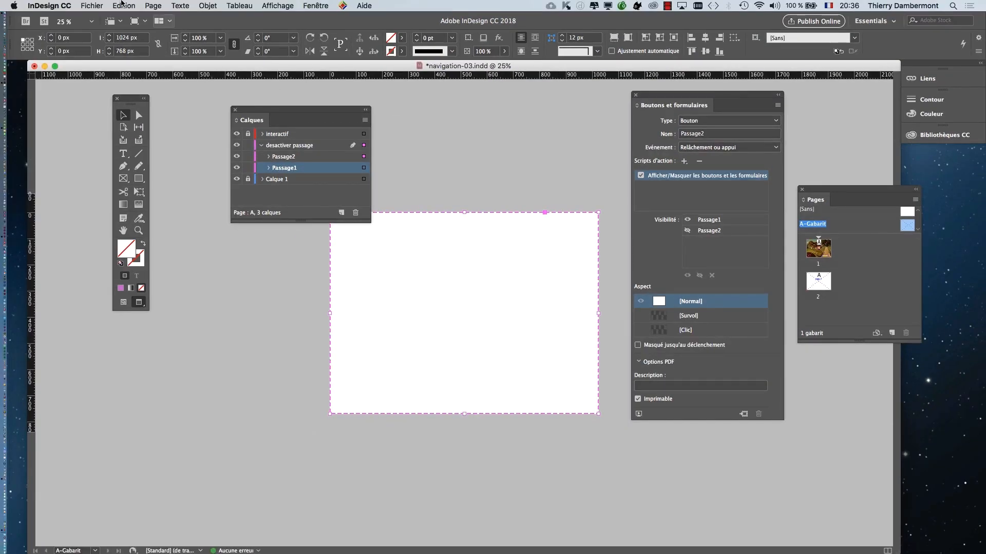
- Save the document under the new name navigation-04.indd in the CM 2 folder
{"action": "left_click", "coordinate": [98, 5]}
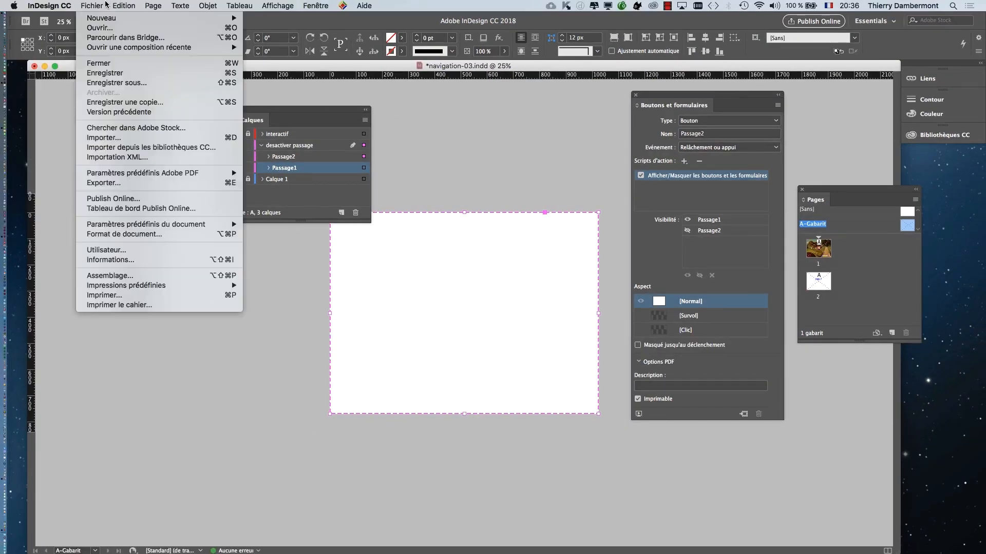
{"action": "left_click", "coordinate": [126, 82]}
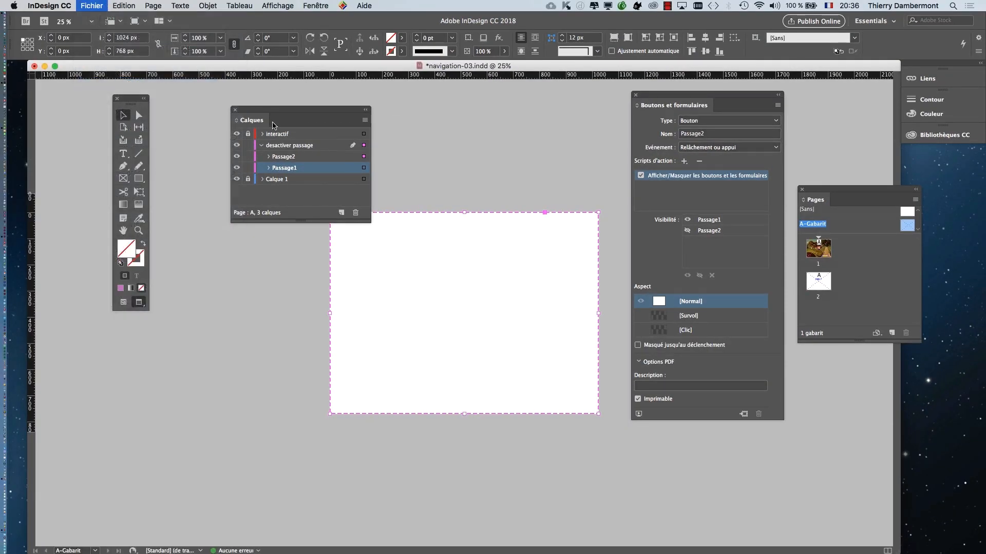
{"action": "left_click", "coordinate": [505, 94]}
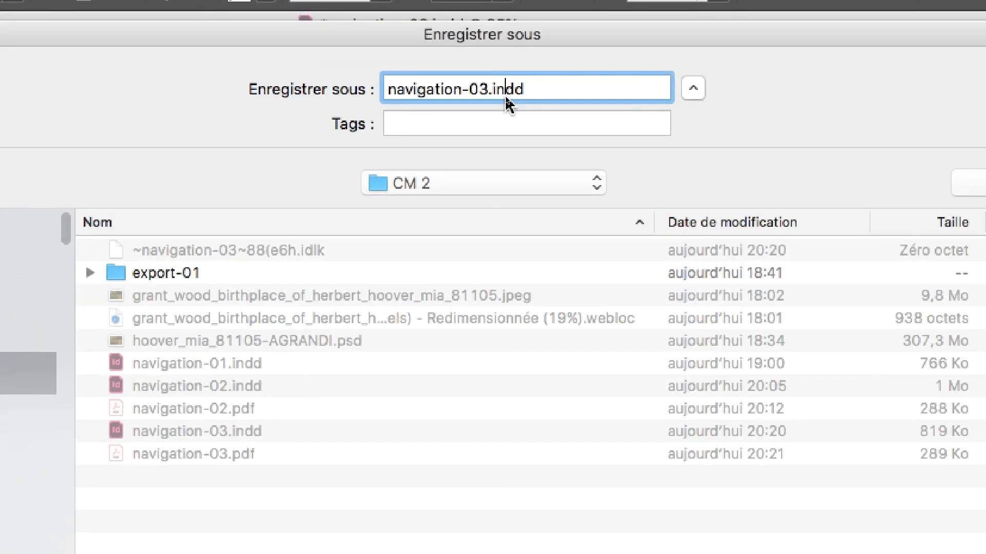
{"action": "left_click_drag", "start_coordinate": [489, 88], "coordinate": [483, 88]}
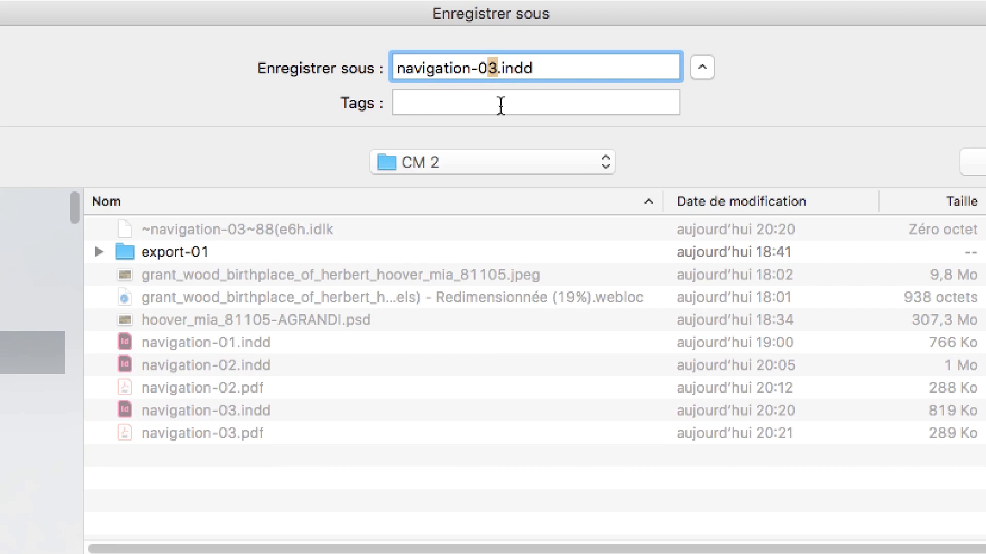
{"action": "type", "text": "4"}
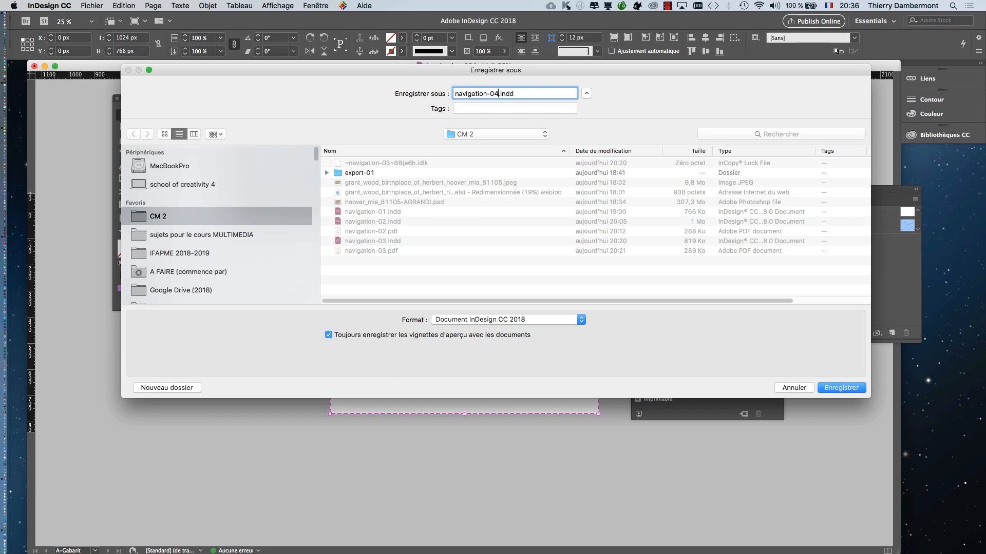
{"action": "key", "text": "Return"}
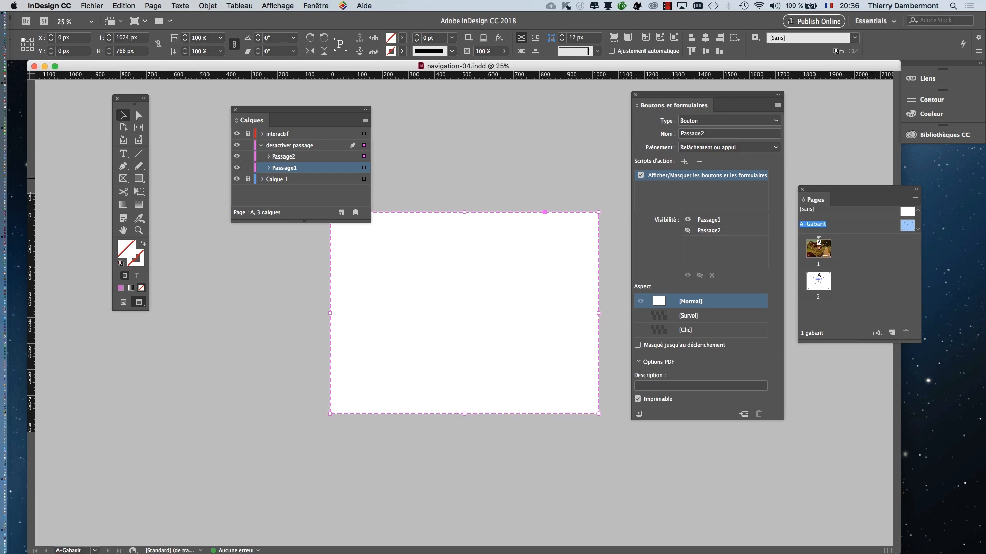
- Move the Boutons et formulaires panel below Calques, bring the Pages panel closer to the page, and go to page 1
{"action": "left_click_drag", "start_coordinate": [867, 189], "coordinate": [869, 186]}
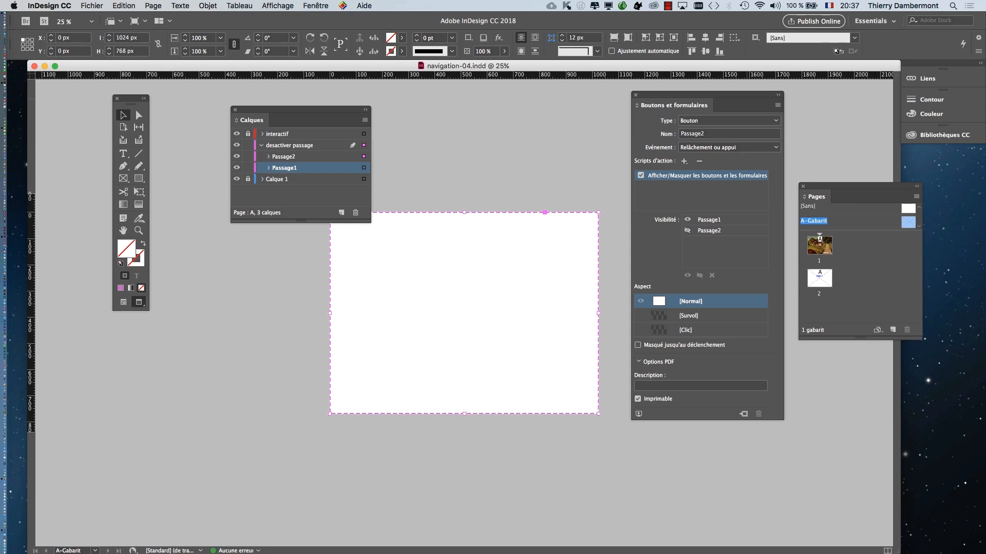
{"action": "left_click_drag", "start_coordinate": [708, 95], "coordinate": [237, 255]}
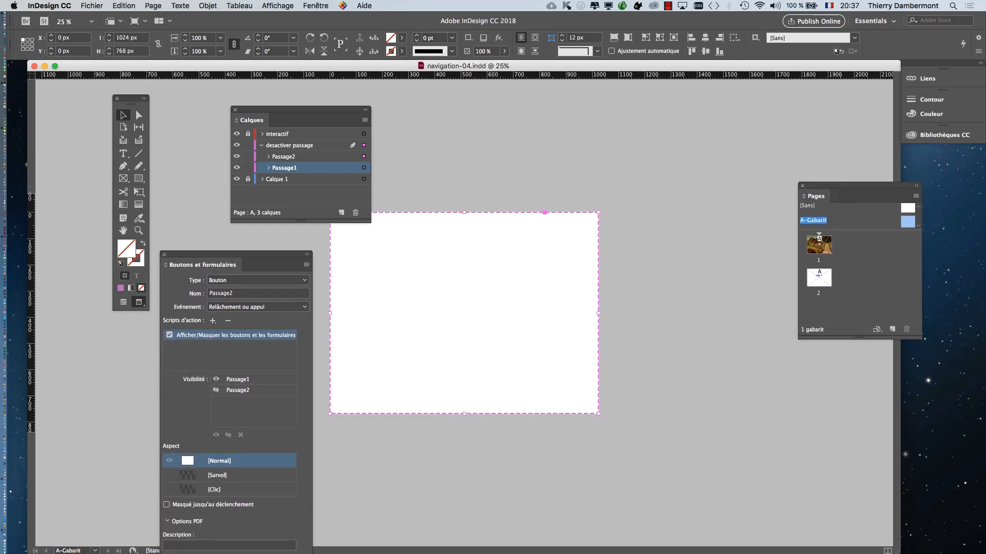
{"action": "left_click_drag", "start_coordinate": [858, 186], "coordinate": [673, 139]}
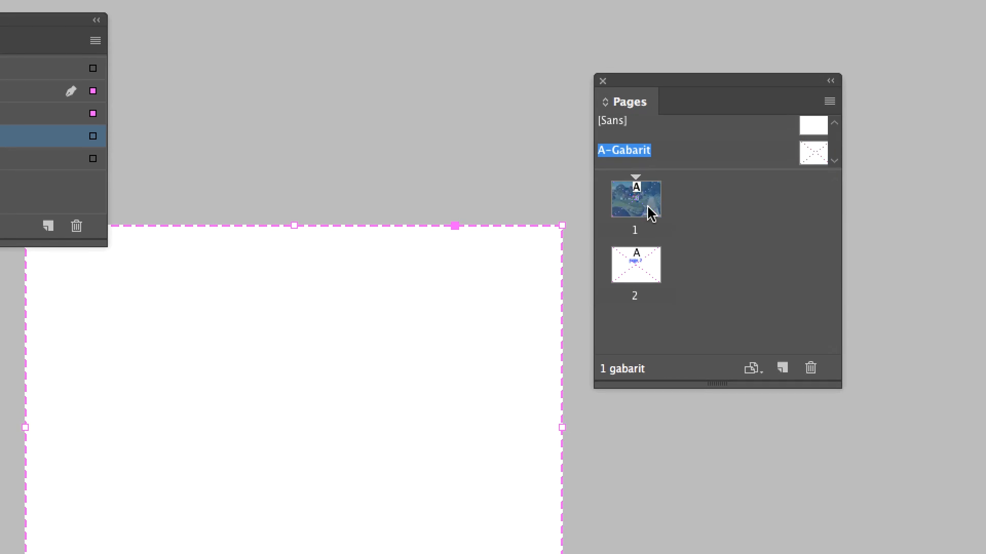
{"action": "double_click", "coordinate": [649, 213]}
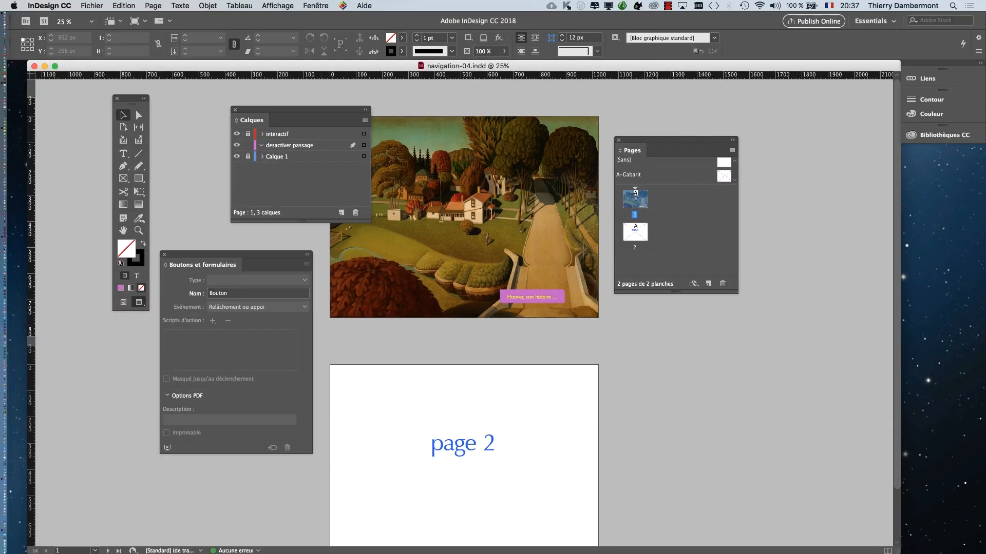
- Export all pages as the interactive PDF navigation-04.pdf in CM 2, keeping full-screen opening and viewing after export enabled
{"action": "left_click", "coordinate": [92, 6]}
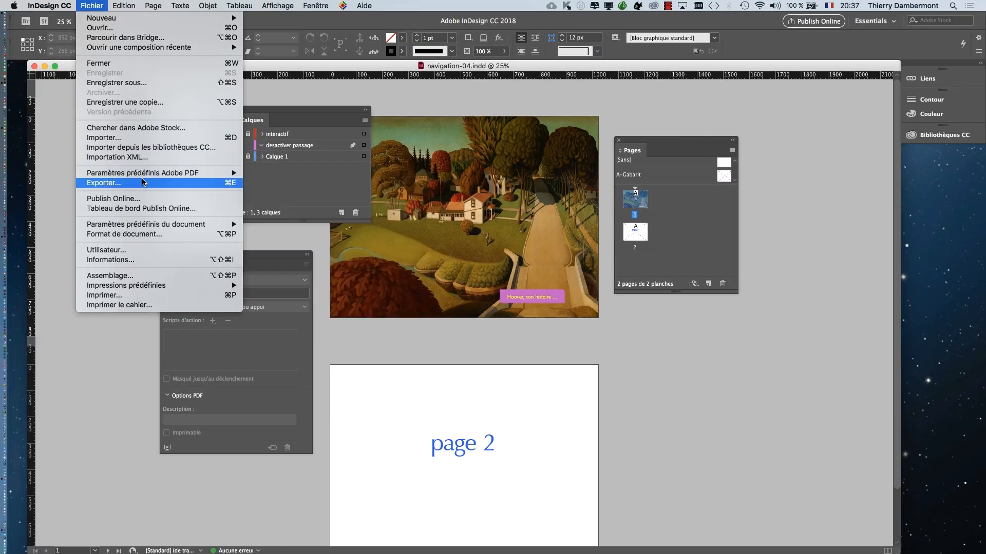
{"action": "left_click", "coordinate": [103, 183]}
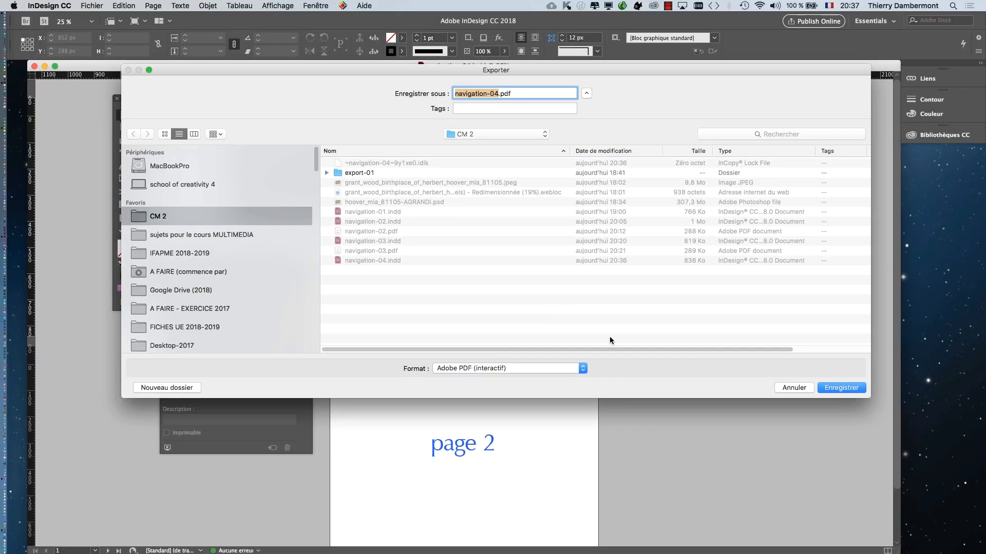
{"action": "left_click", "coordinate": [840, 388]}
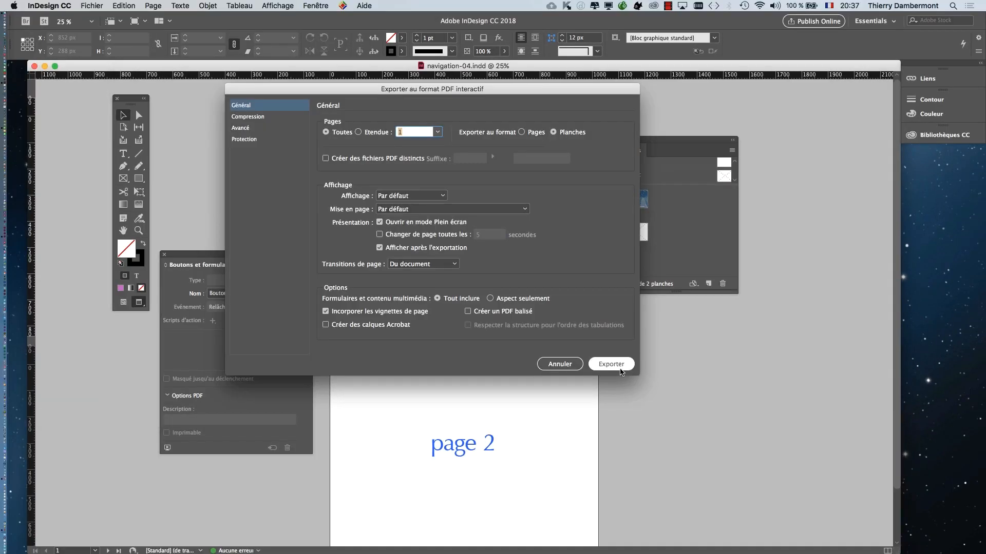
{"action": "left_click", "coordinate": [620, 369]}
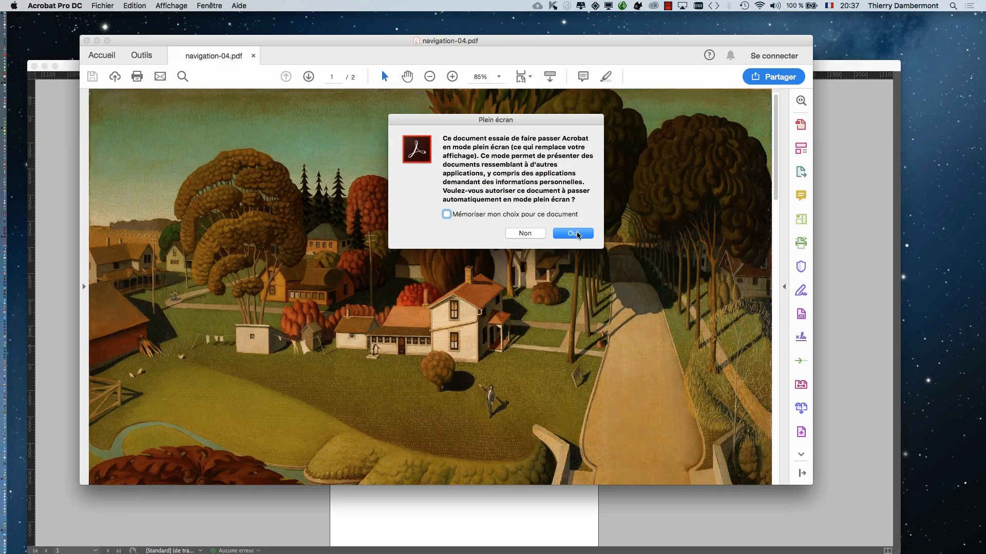
- Allow full-screen display of the PDF in Acrobat and test the "Hoover, son histoire ..." button on page 1
{"action": "left_click", "coordinate": [574, 234]}
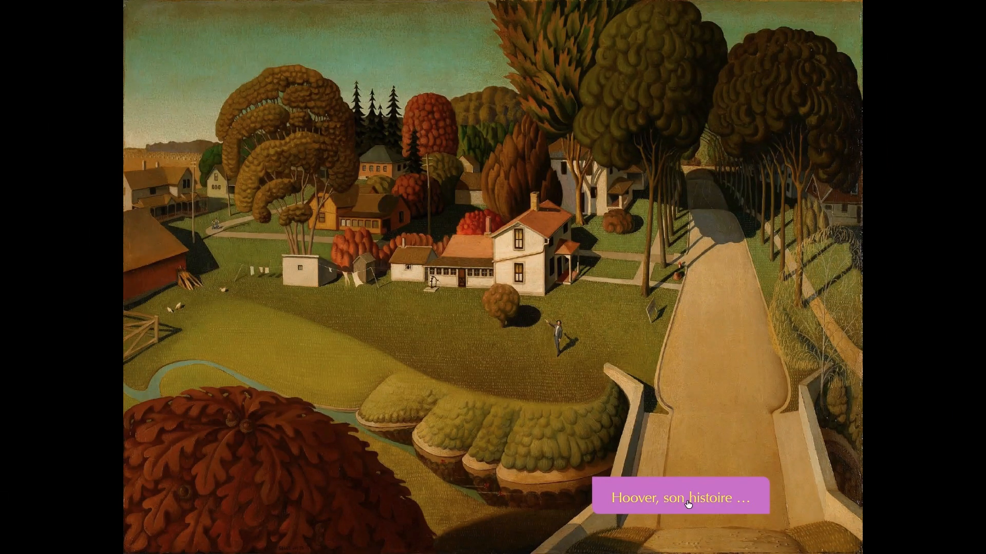
{"action": "left_click", "coordinate": [689, 504]}
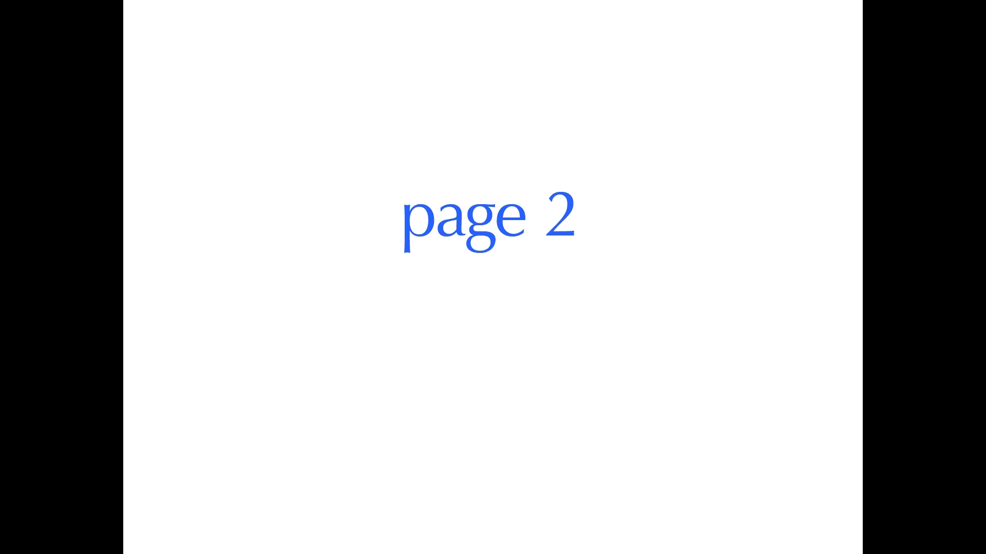
- Return to page 1 of the PDF, test a click on the painting outside the button, and close navigation-04.pdf
{"action": "key", "text": "Left"}
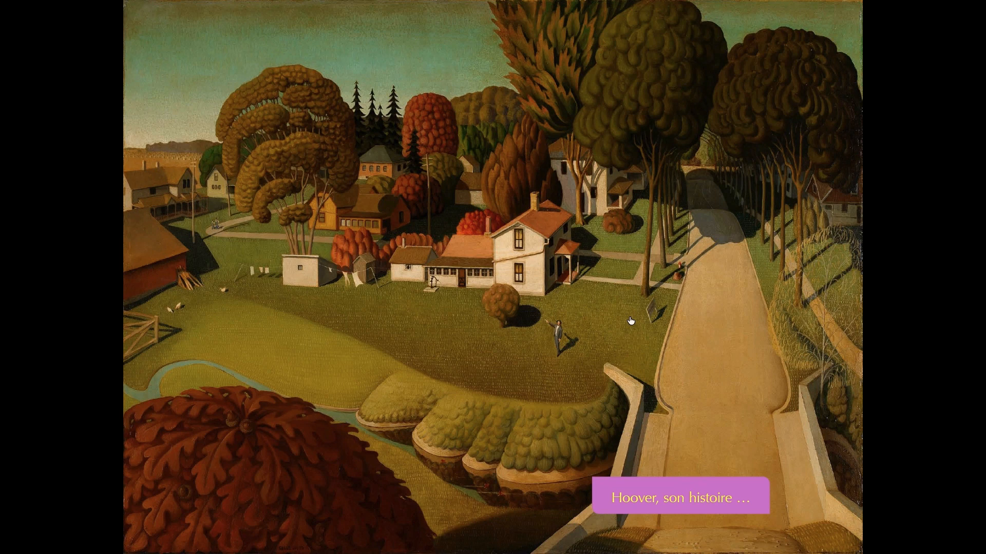
{"action": "left_click", "coordinate": [532, 294]}
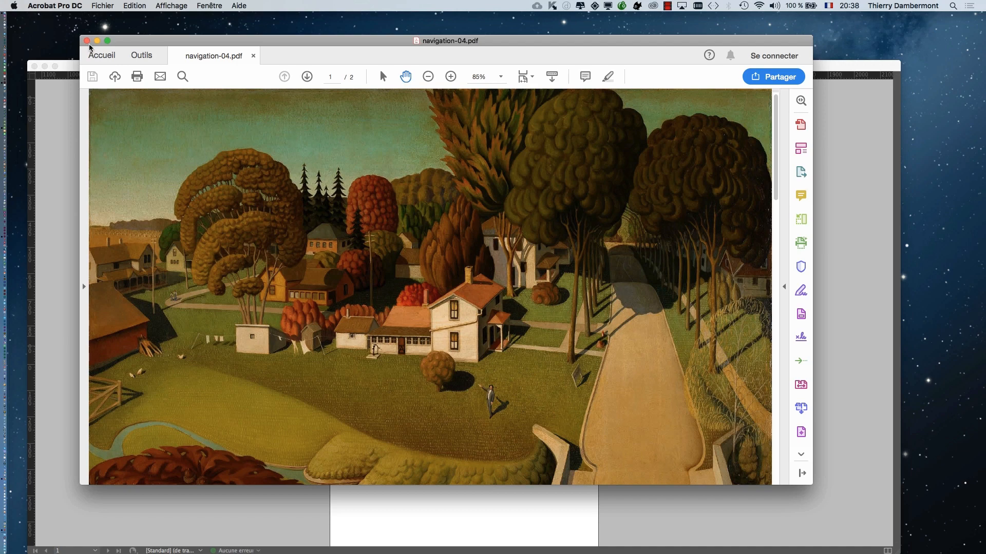
{"action": "left_click", "coordinate": [86, 41]}
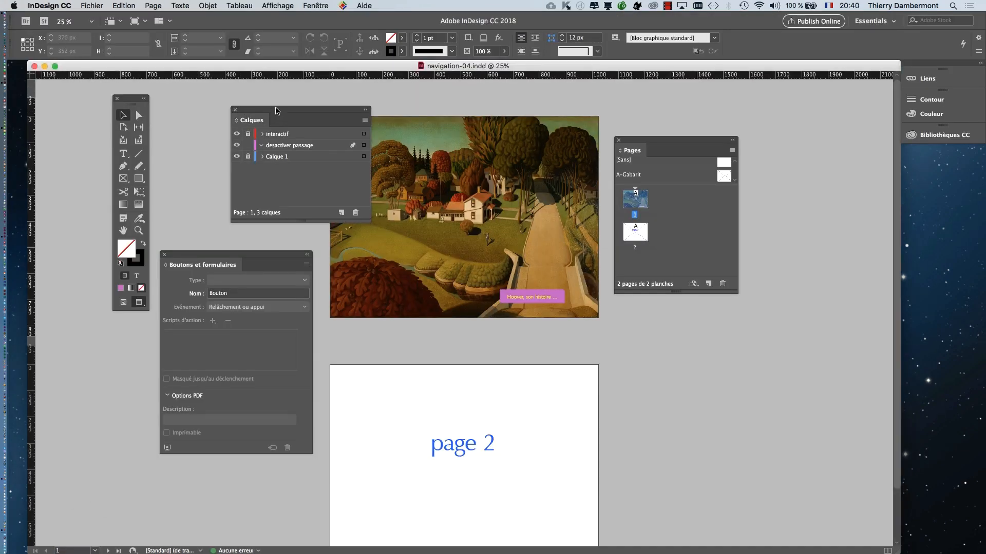
- Move the Calques panel beyond the Pages panel and make interactif the active layer with nothing selected on the pages
{"action": "left_click_drag", "start_coordinate": [276, 120], "coordinate": [819, 191]}
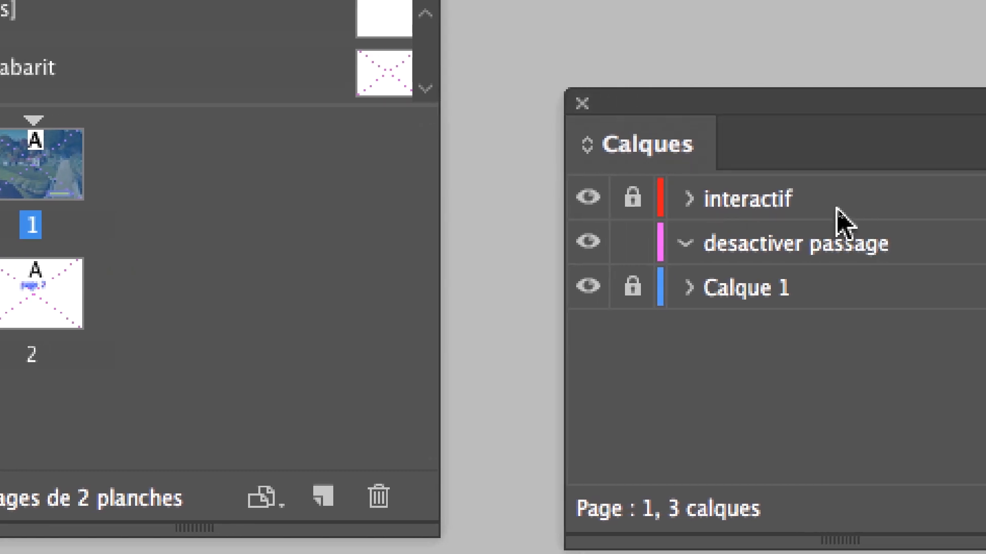
{"action": "left_click", "coordinate": [917, 209]}
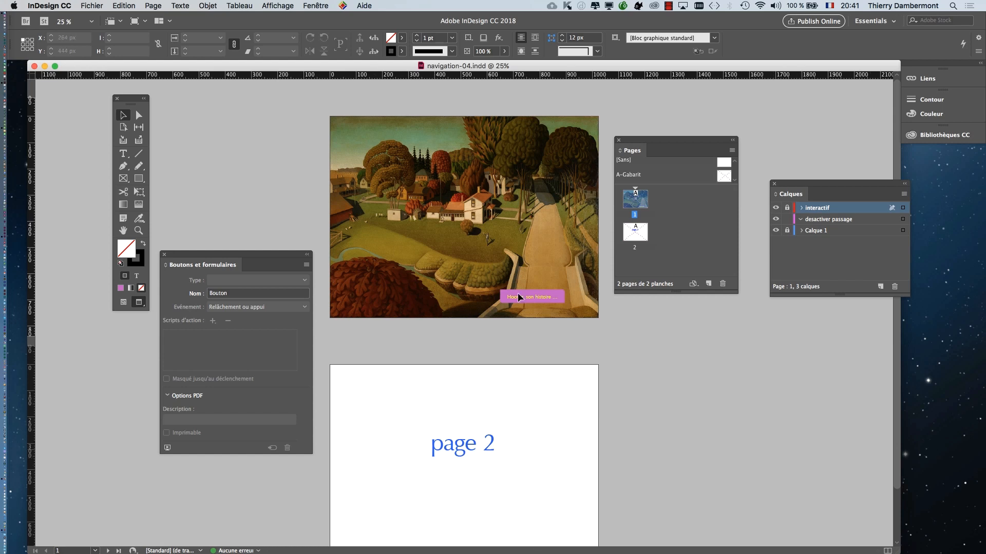
{"action": "left_click", "coordinate": [643, 361]}
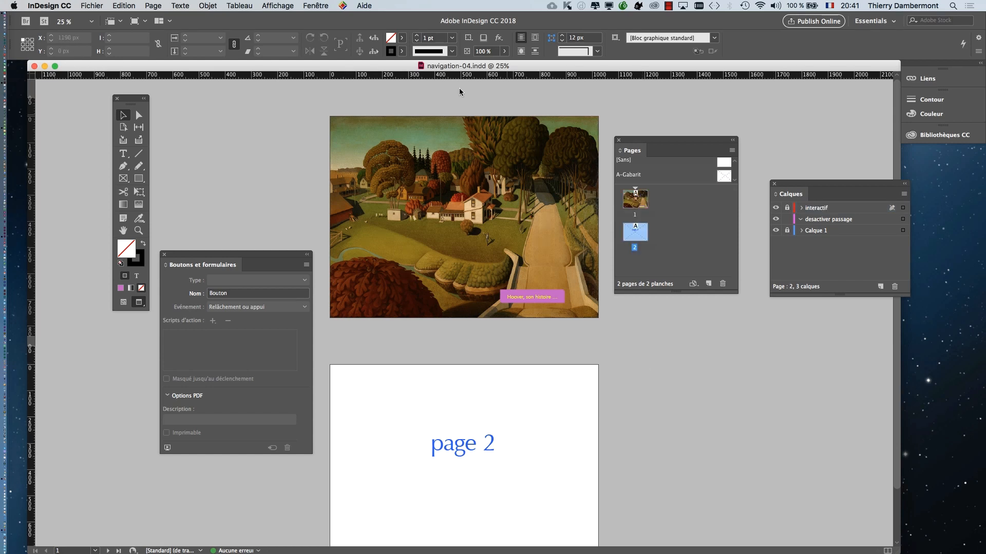
- Save the document under the new name navigation-05.indd in the CM 2 folder
{"action": "left_click", "coordinate": [91, 8]}
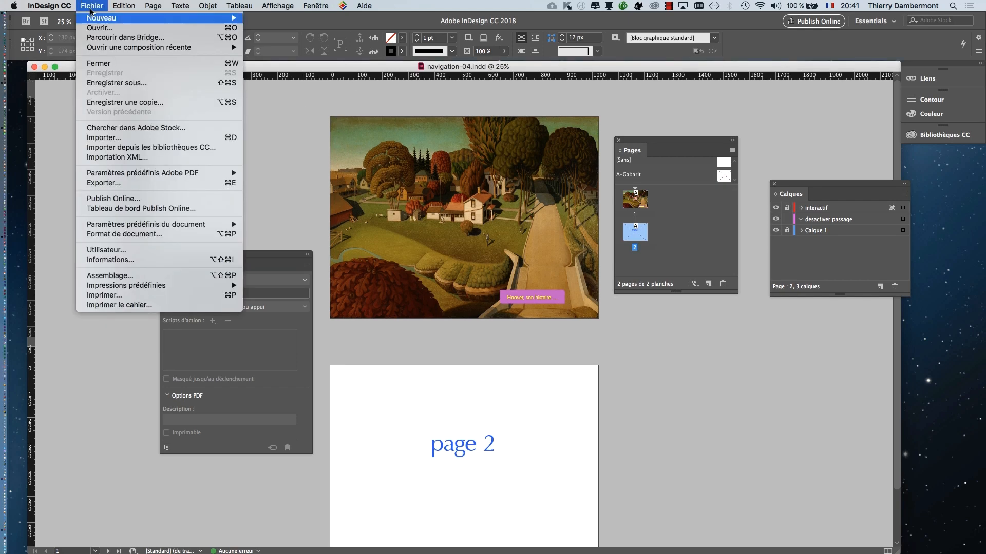
{"action": "left_click", "coordinate": [123, 84]}
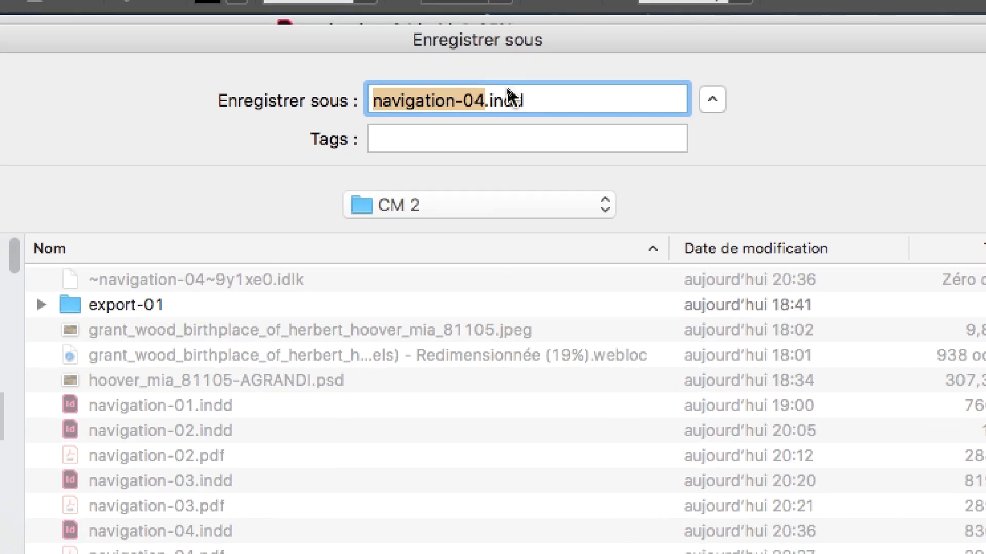
{"action": "left_click", "coordinate": [503, 102]}
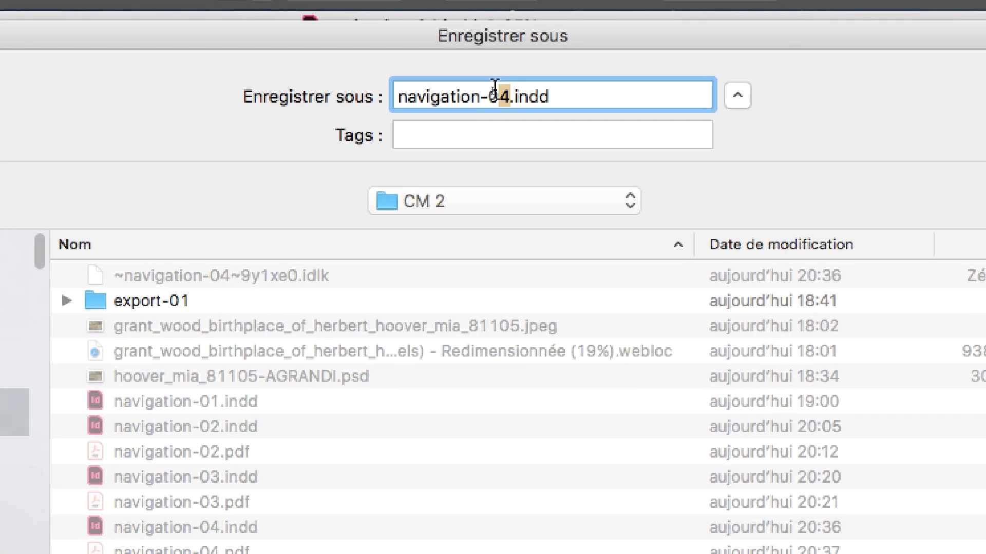
{"action": "key", "text": "BackSpace"}
{"action": "type", "text": "5"}
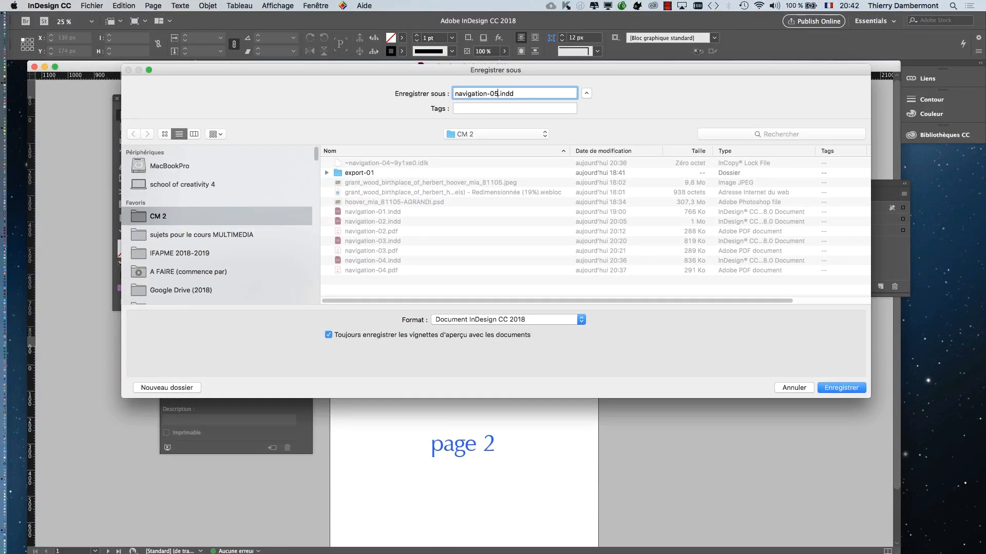
{"action": "key", "text": "Return"}
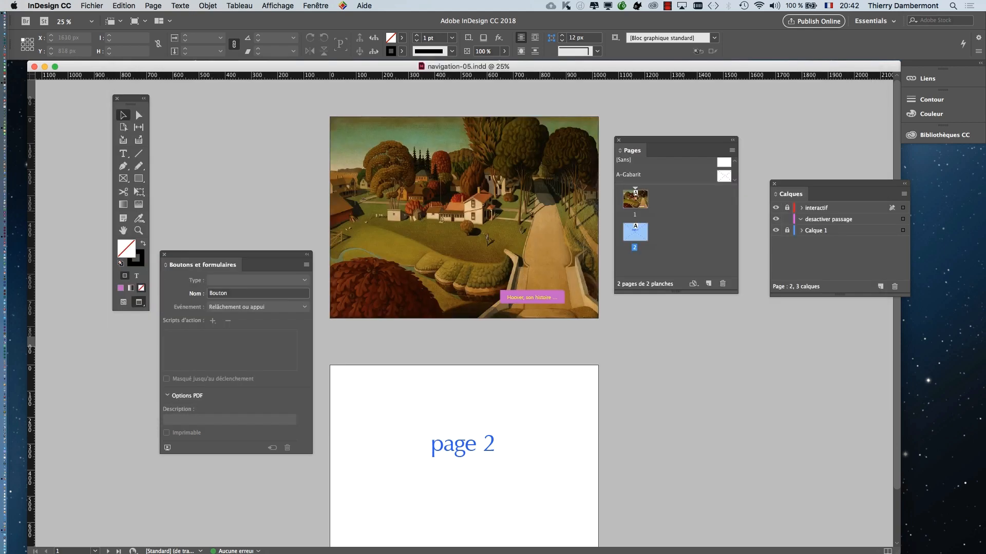
- Move the Pages panel away from the page, raise Boutons et formulaires beside page 1, and bring Calques closer to the painting
{"action": "left_click_drag", "start_coordinate": [672, 140], "coordinate": [747, 114]}
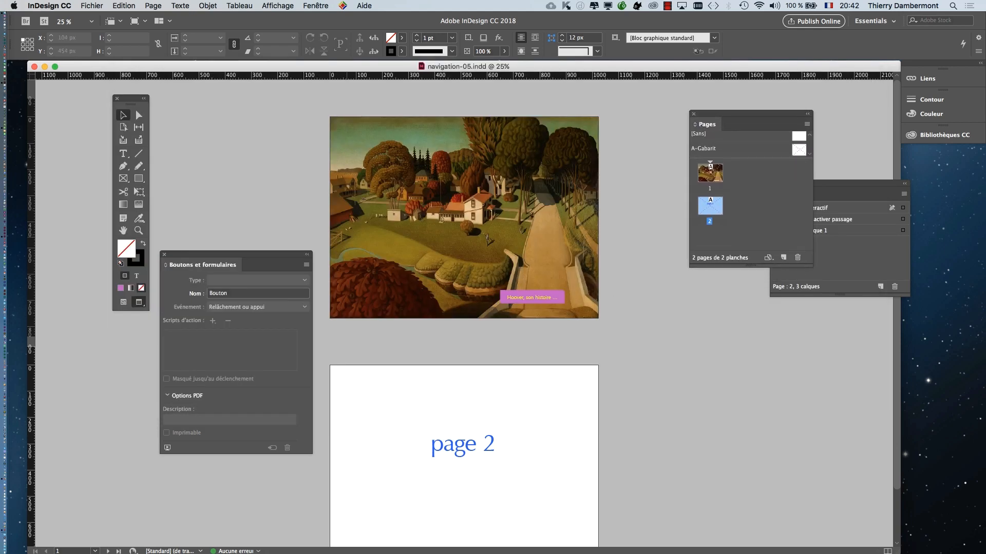
{"action": "left_click_drag", "start_coordinate": [231, 254], "coordinate": [241, 123]}
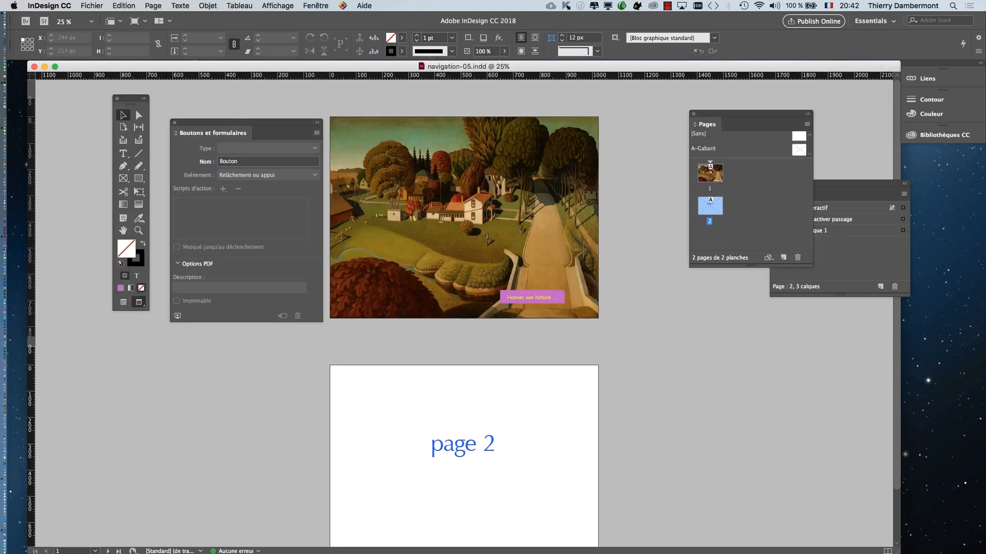
{"action": "left_click_drag", "start_coordinate": [847, 183], "coordinate": [653, 169]}
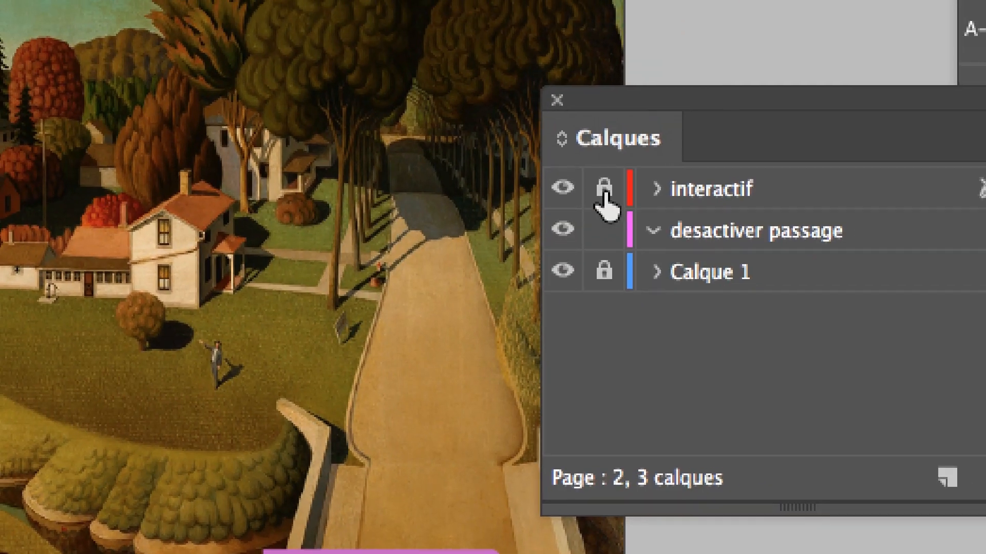
- Unlock the interactif layer, lock desactiver passage, and make interactif the active layer
{"action": "left_click", "coordinate": [604, 191]}
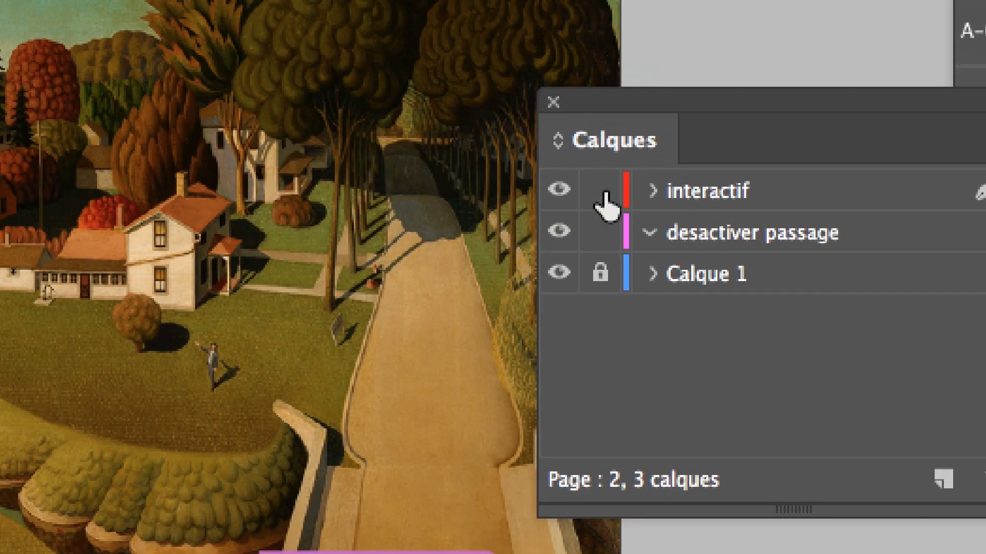
{"action": "left_click", "coordinate": [605, 232]}
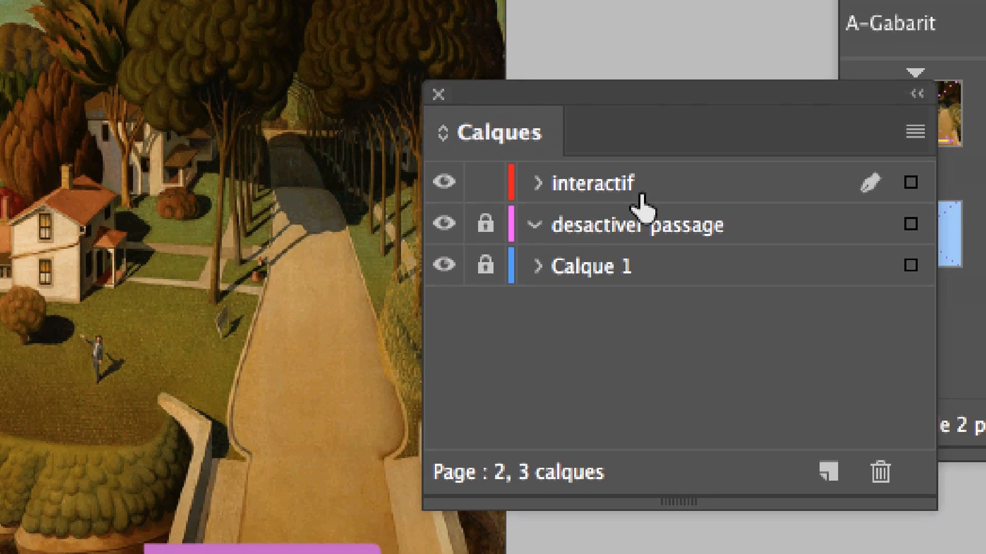
{"action": "left_click", "coordinate": [642, 194]}
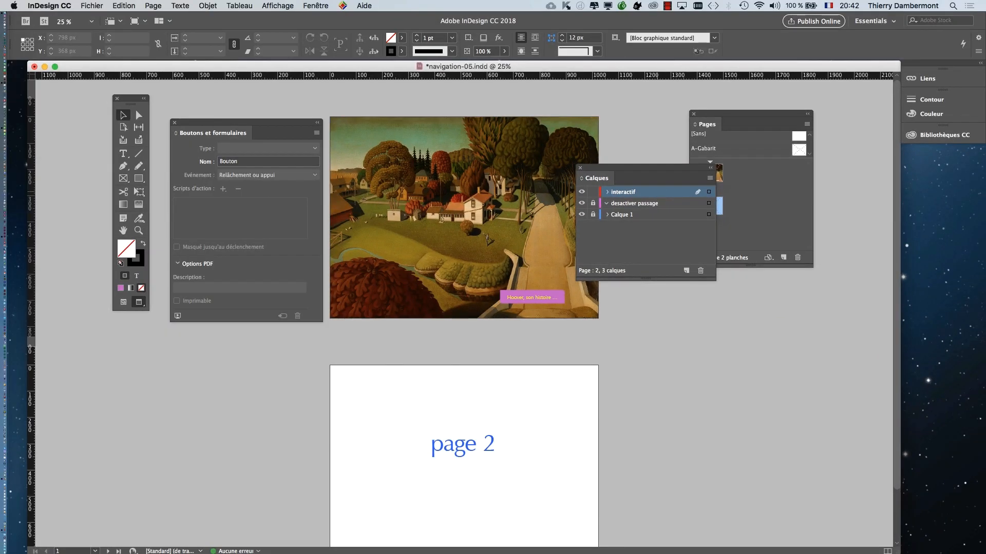
- Move the Calques panel off the painting and select the "Hoover, son histoire …" button on page 1
{"action": "left_click_drag", "start_coordinate": [652, 168], "coordinate": [749, 191]}
{"action": "scroll", "coordinate": [541, 300], "scroll_direction": "up", "scroll_amount": 3}
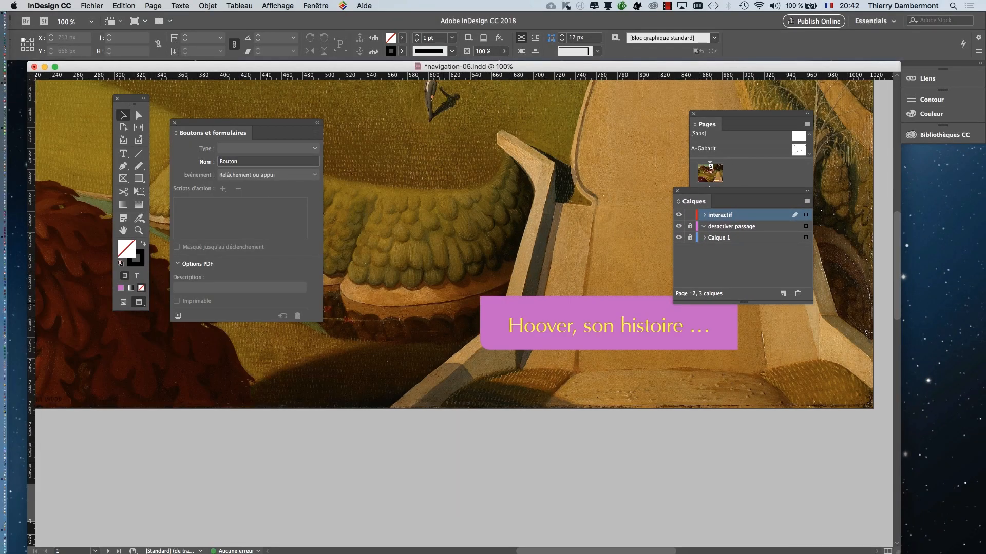
{"action": "scroll", "coordinate": [462, 241], "scroll_direction": "down", "scroll_amount": 5}
{"action": "scroll", "coordinate": [462, 241], "scroll_direction": "right", "scroll_amount": 4}
{"action": "left_click", "coordinate": [446, 196]}
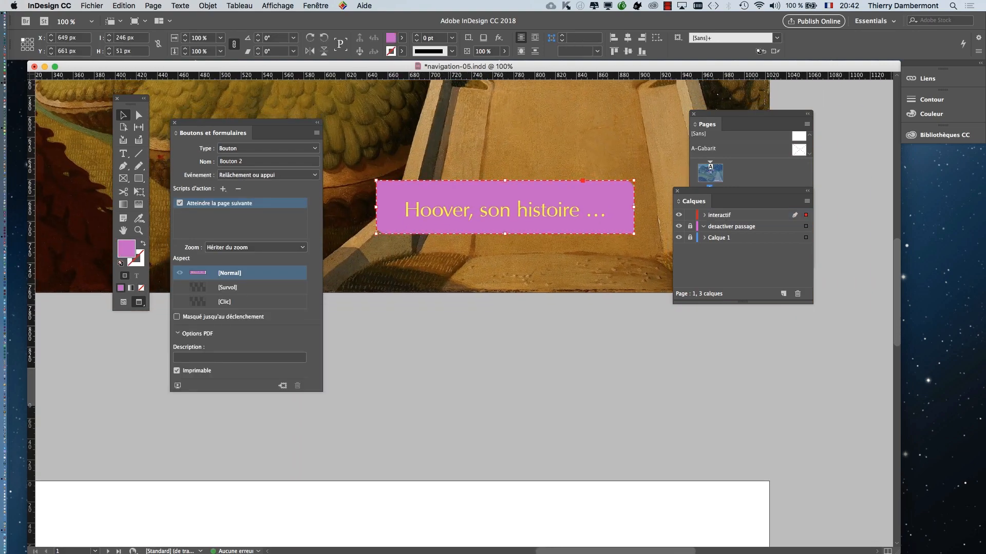
- Clear the Pages, Calques and Boutons et formulaires panels away from the enlarged button and activate its [Survol] appearance
{"action": "scroll", "coordinate": [451, 197], "scroll_direction": "up", "scroll_amount": 1}
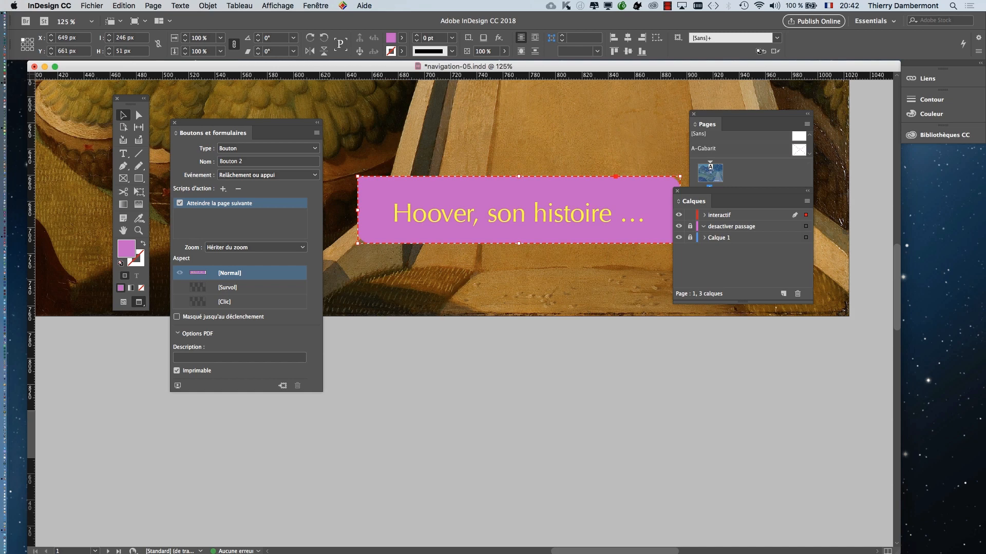
{"action": "left_click_drag", "start_coordinate": [721, 114], "coordinate": [846, 82]}
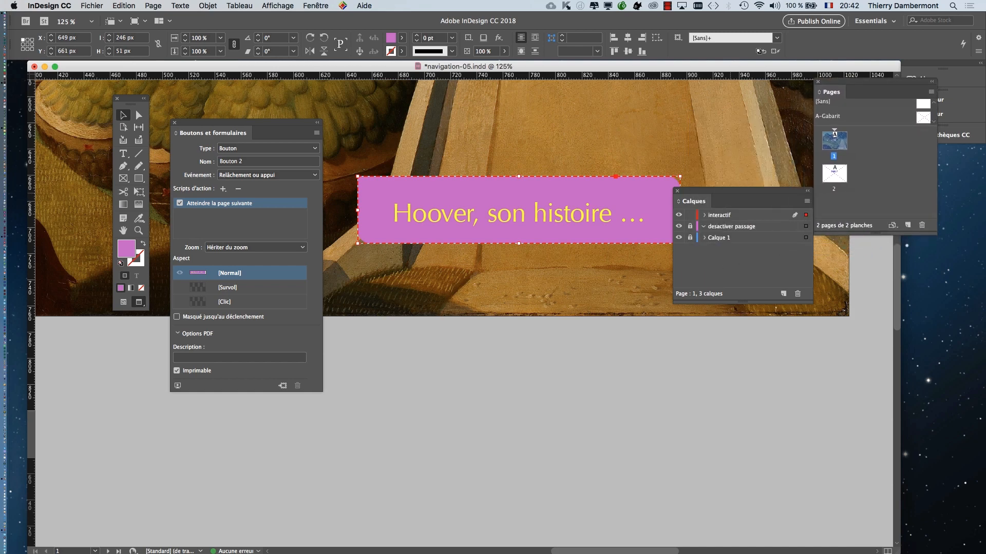
{"action": "left_click_drag", "start_coordinate": [739, 191], "coordinate": [900, 261]}
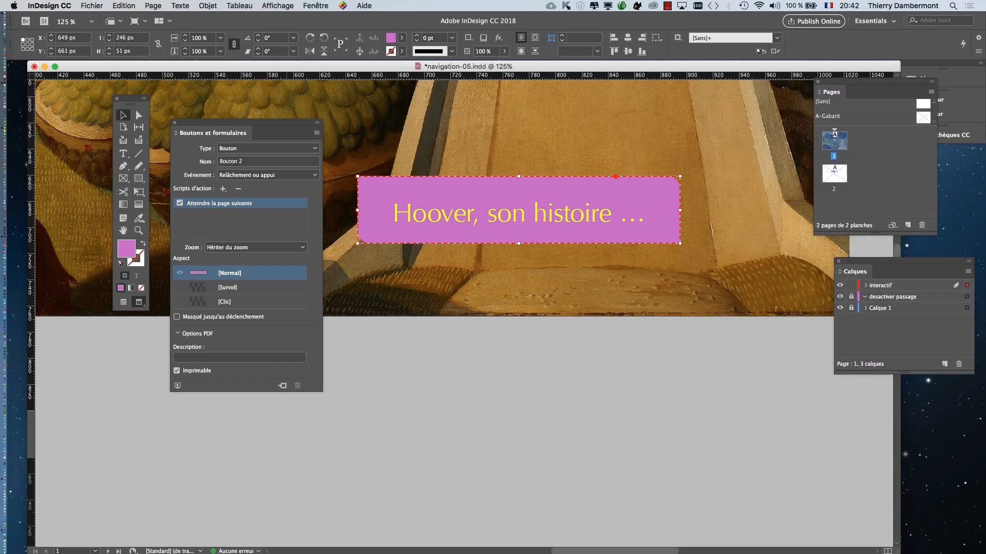
{"action": "scroll", "coordinate": [386, 166], "scroll_direction": "left", "scroll_amount": 5}
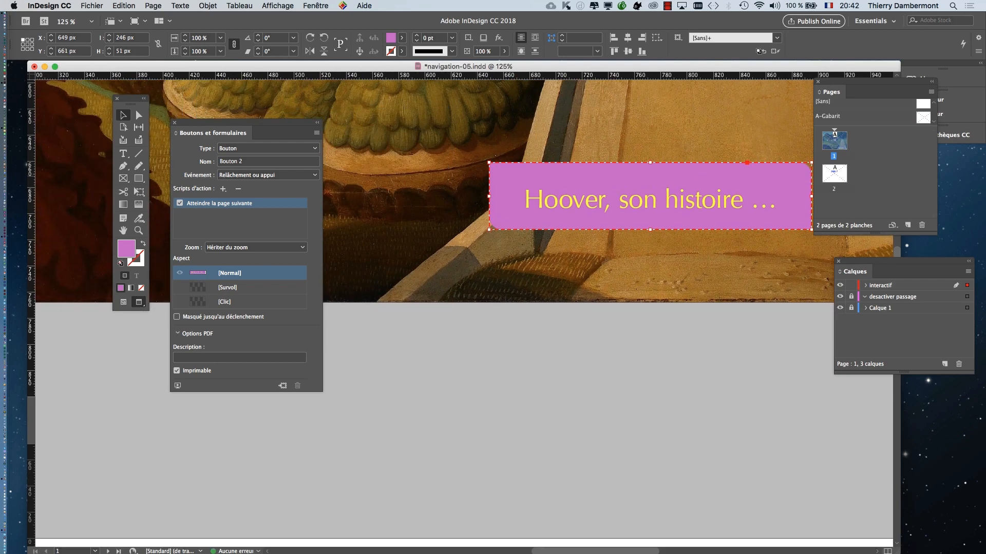
{"action": "scroll", "coordinate": [460, 193], "scroll_direction": "right", "scroll_amount": 2}
{"action": "left_click_drag", "start_coordinate": [277, 123], "coordinate": [352, 112]}
{"action": "key", "text": "super+equal"}
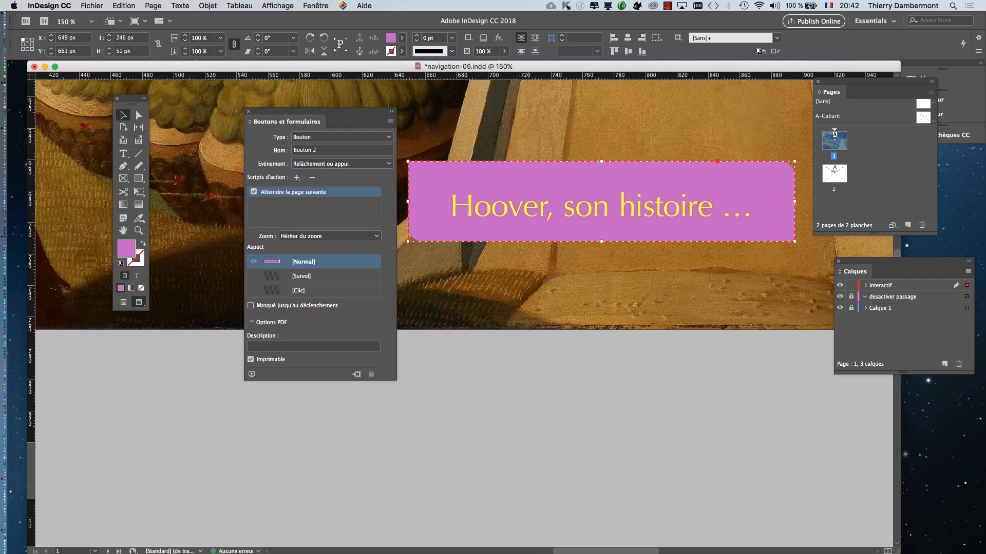
{"action": "left_click_drag", "start_coordinate": [288, 121], "coordinate": [257, 110]}
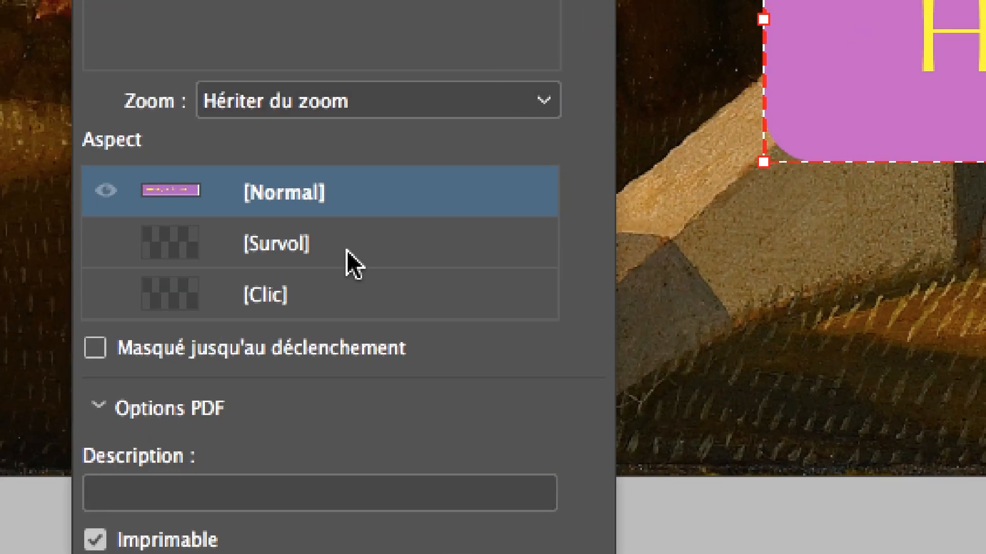
{"action": "left_click", "coordinate": [346, 250]}
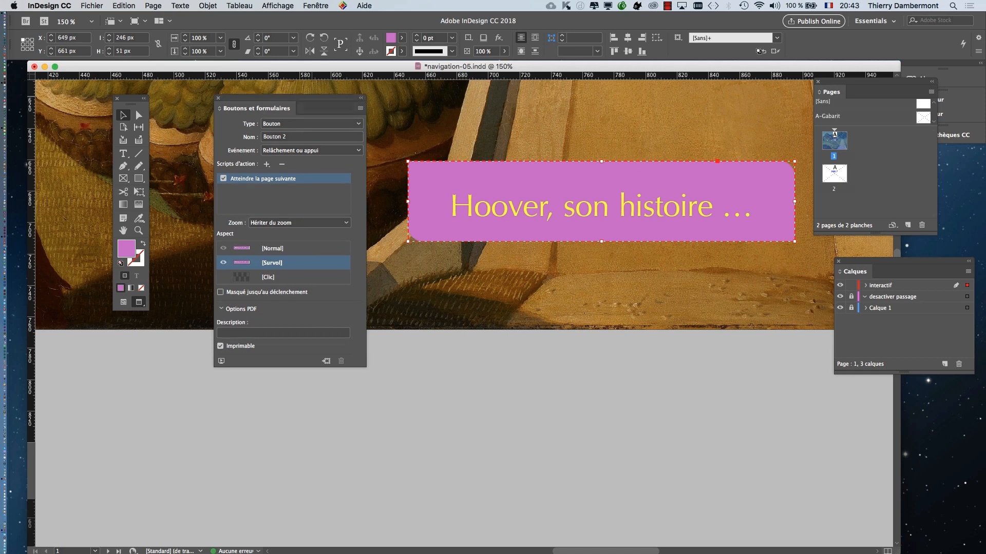
- Reposition the Boutons et formulaires and Calques panels, expand Bouton 2 under interactif, and compare its [Normal] and [Survol] states
{"action": "left_click_drag", "start_coordinate": [287, 99], "coordinate": [691, 325]}
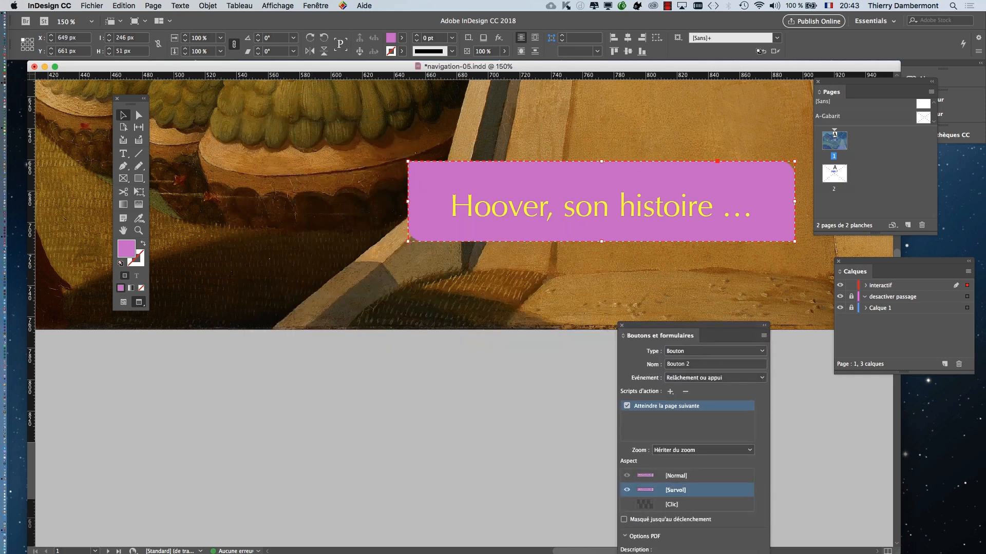
{"action": "left_click_drag", "start_coordinate": [899, 261], "coordinate": [250, 120]}
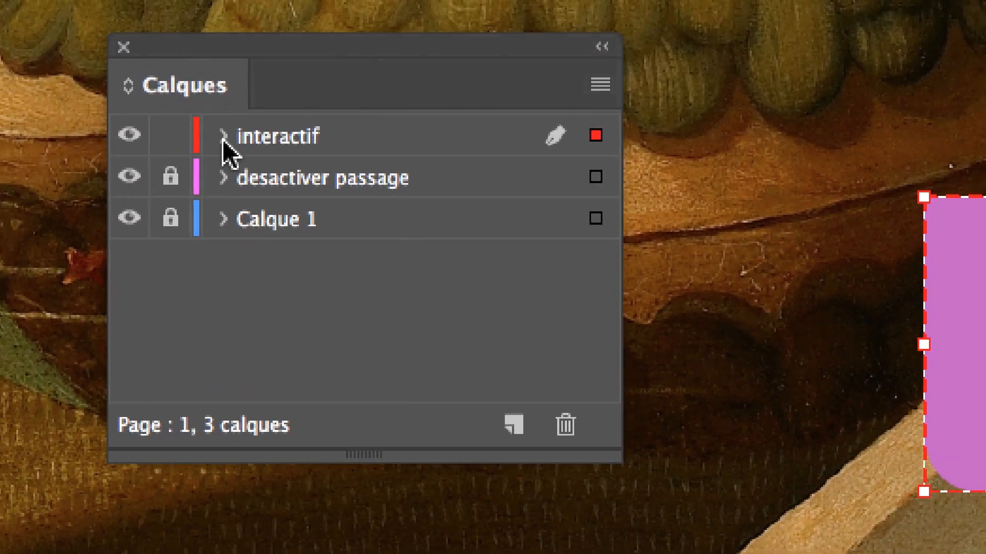
{"action": "left_click", "coordinate": [222, 110]}
{"action": "left_click", "coordinate": [224, 149]}
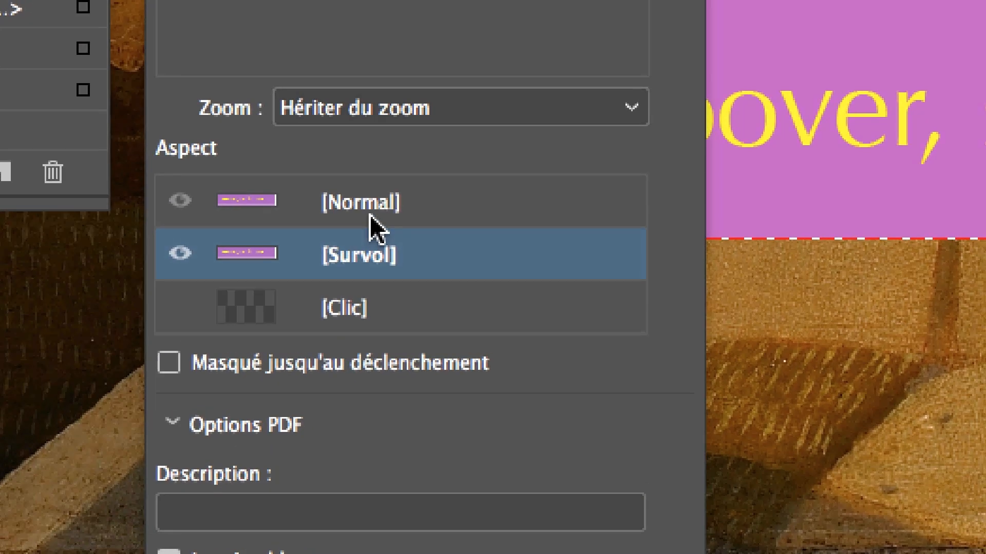
{"action": "left_click", "coordinate": [369, 214]}
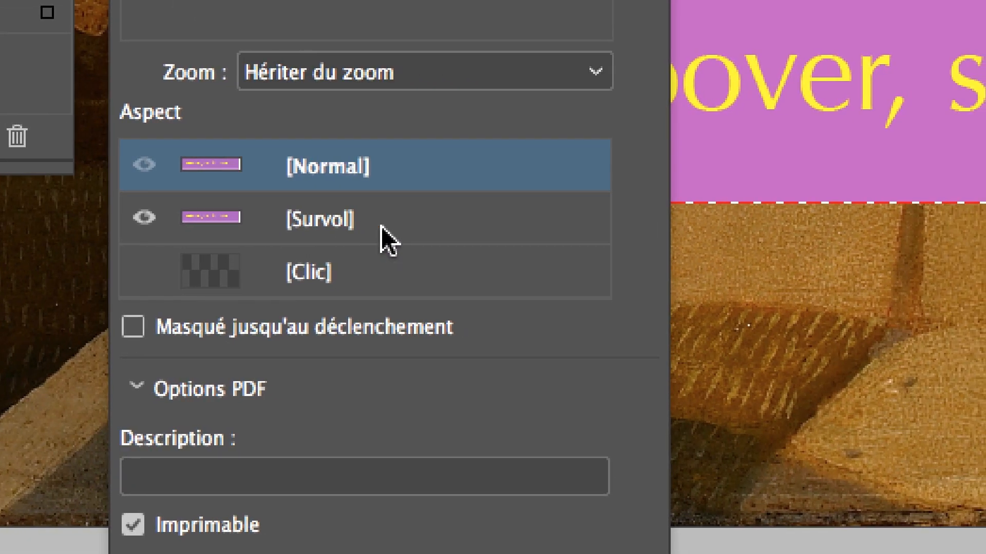
{"action": "left_click", "coordinate": [385, 239]}
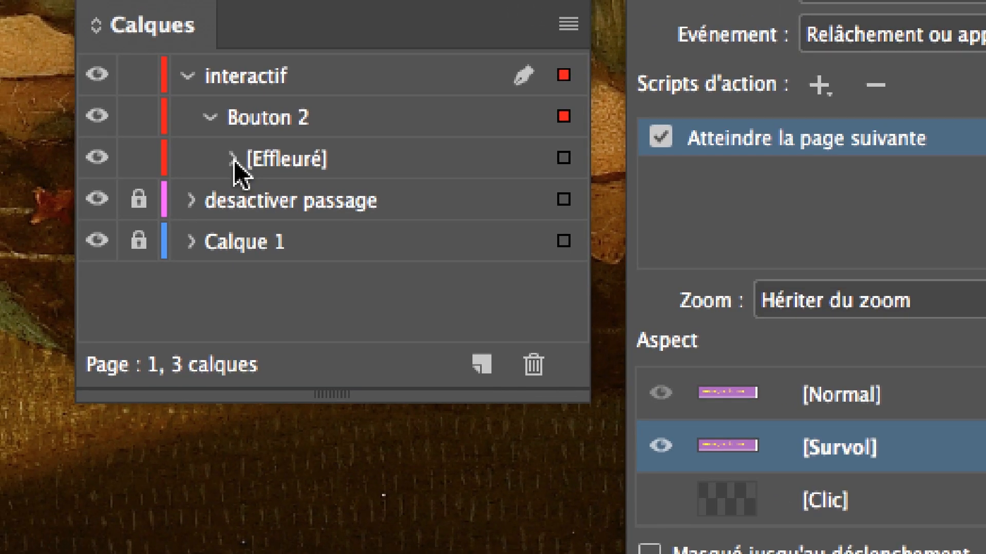
- Select the "Hoover, son histoire …" frame inside Bouton 2's [Effleuré] state and move Boutons et formulaires below the button
{"action": "left_click", "coordinate": [232, 159]}
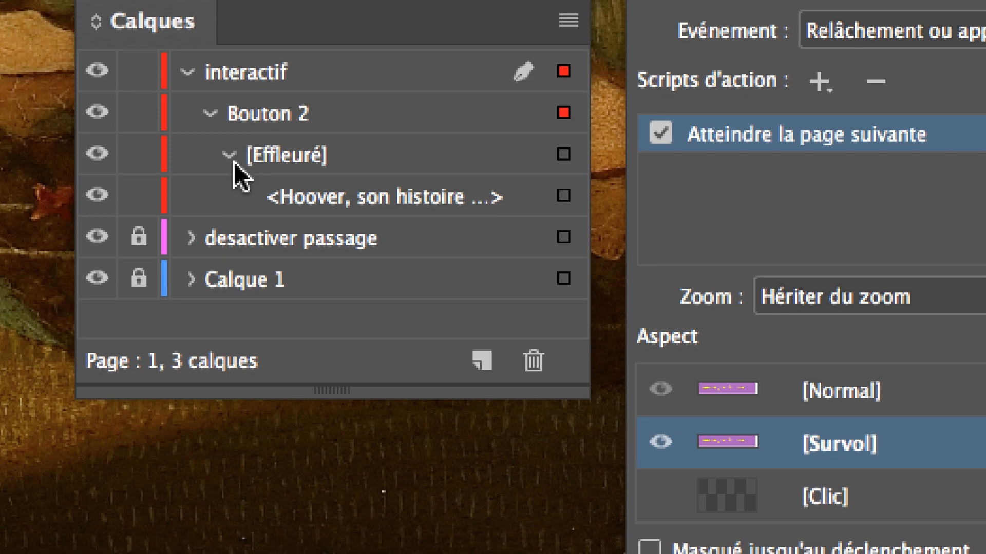
{"action": "left_click", "coordinate": [233, 162]}
{"action": "left_click", "coordinate": [233, 161]}
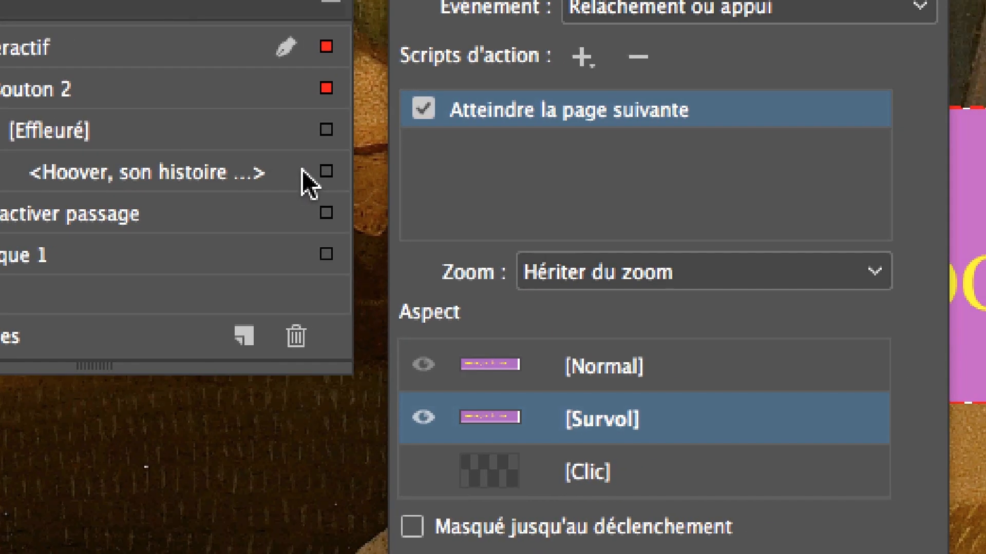
{"action": "left_click", "coordinate": [564, 200]}
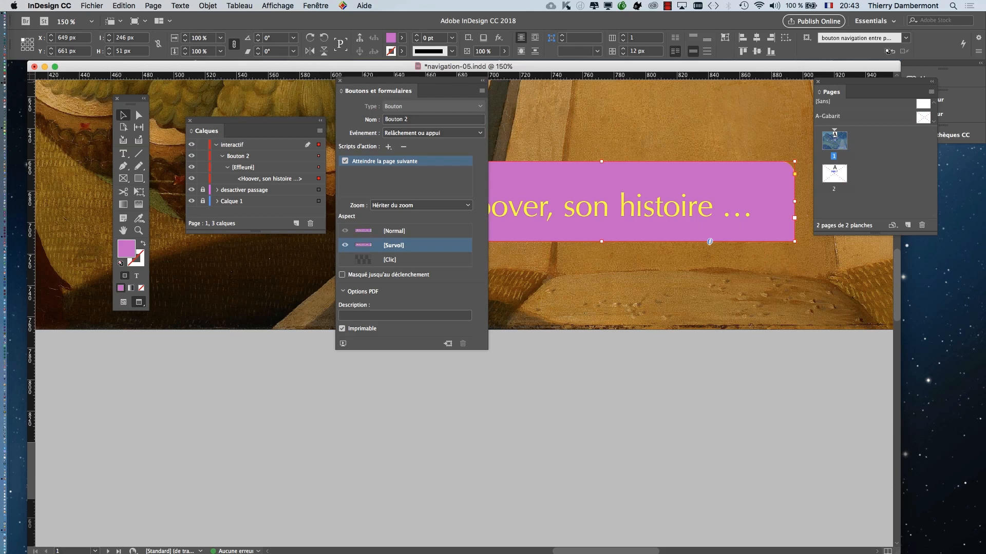
{"action": "left_click_drag", "start_coordinate": [362, 82], "coordinate": [664, 286]}
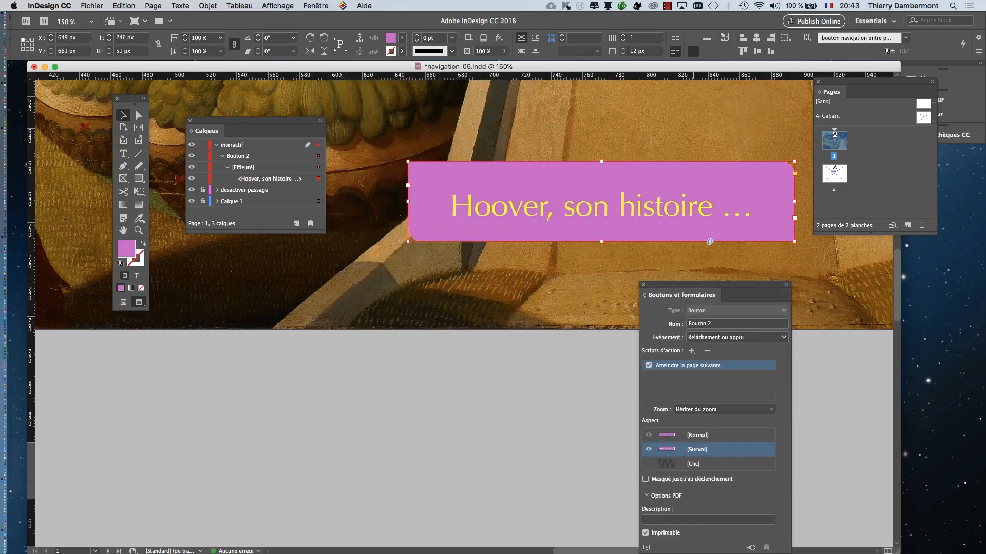
- Fill the "Hoover, son histoire …" frame in the [Survol] state with RVB Rouge and enlarge it around its centre to about 285 × 59 px
{"action": "left_click_drag", "start_coordinate": [664, 286], "coordinate": [385, 400]}
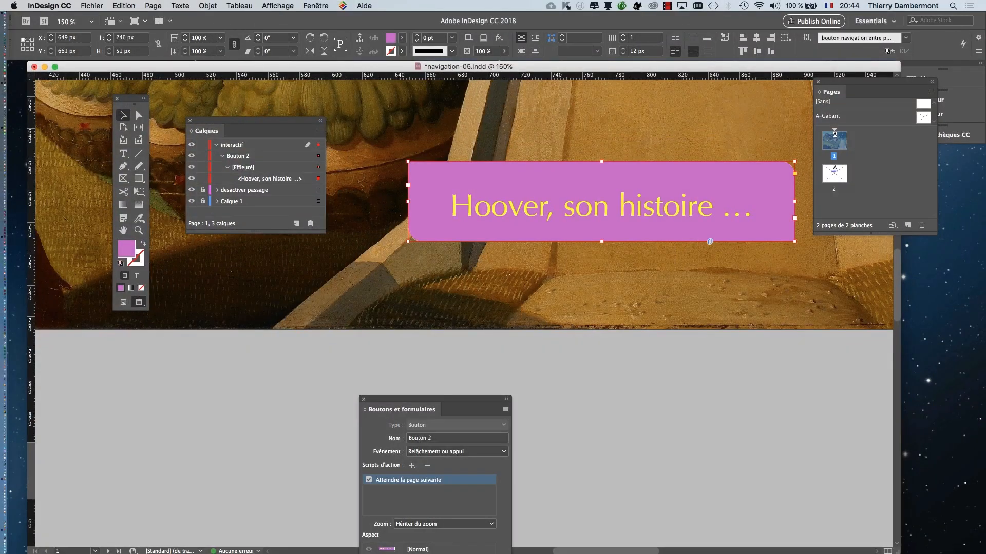
{"action": "left_click_drag", "start_coordinate": [856, 81], "coordinate": [904, 171]}
{"action": "left_click", "coordinate": [315, 6]}
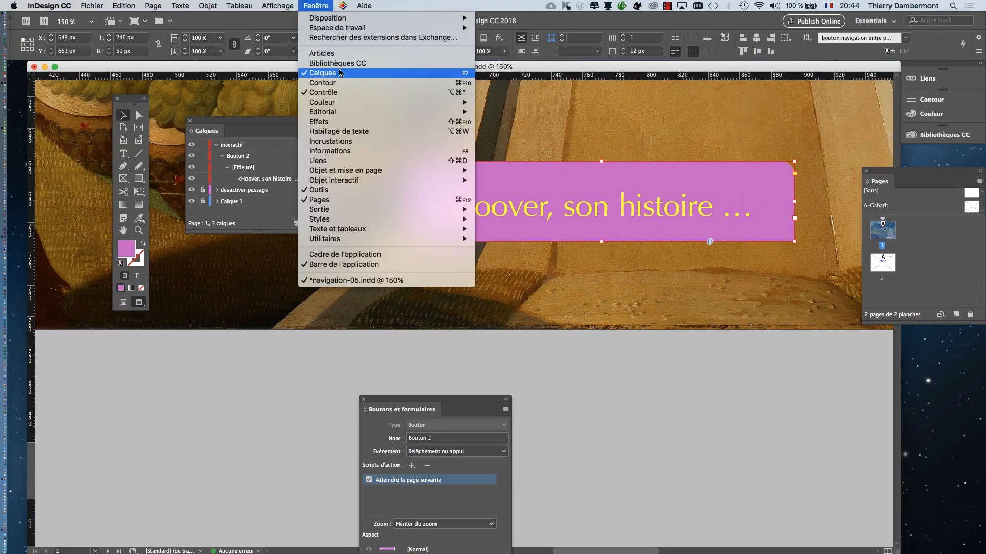
{"action": "mouse_move", "coordinate": [347, 106]}
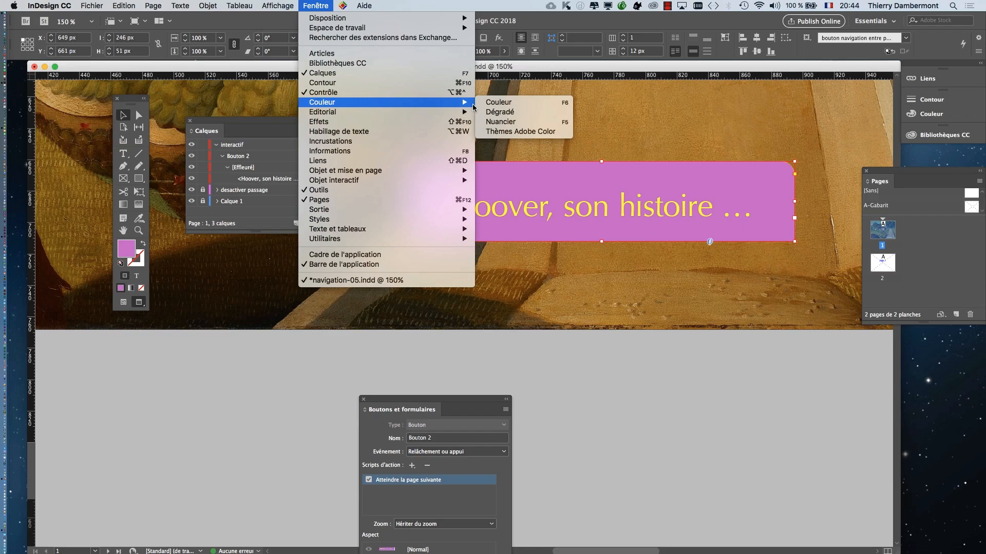
{"action": "left_click", "coordinate": [498, 120]}
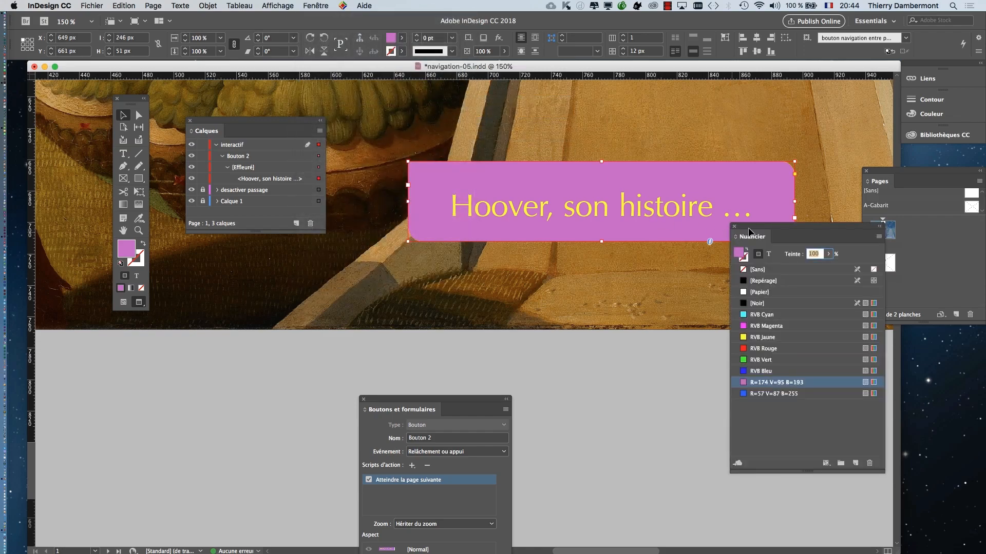
{"action": "left_click_drag", "start_coordinate": [748, 229], "coordinate": [391, 114]}
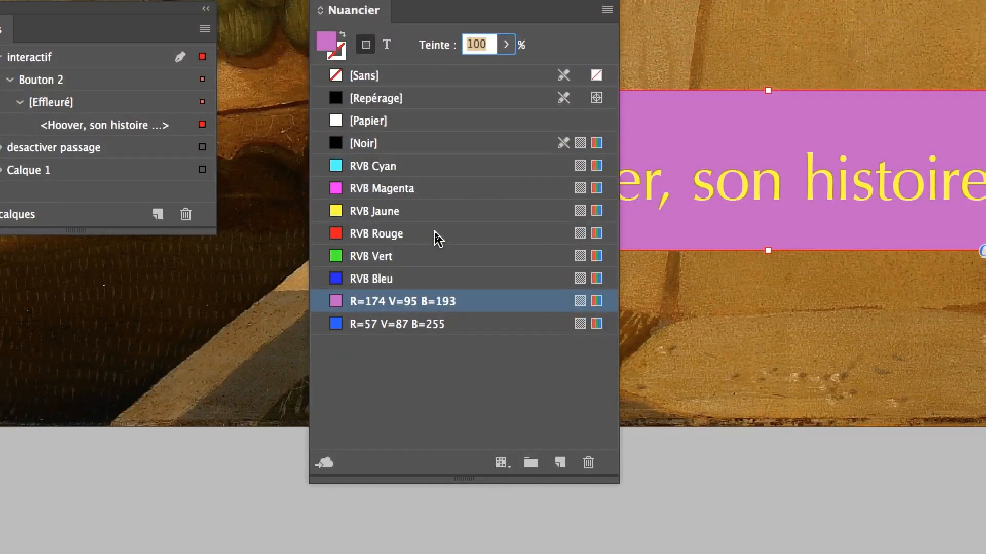
{"action": "left_click", "coordinate": [435, 233]}
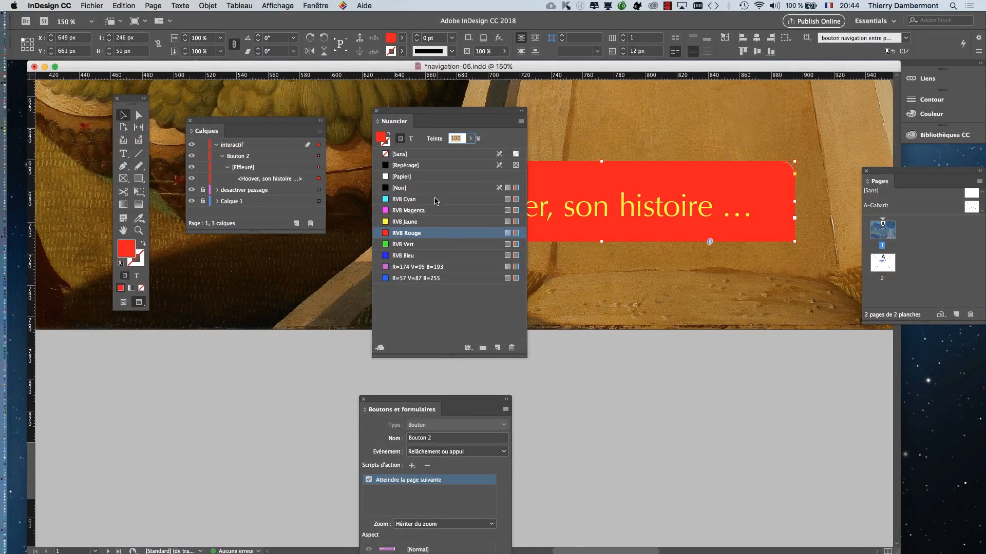
{"action": "left_click_drag", "start_coordinate": [475, 114], "coordinate": [744, 304]}
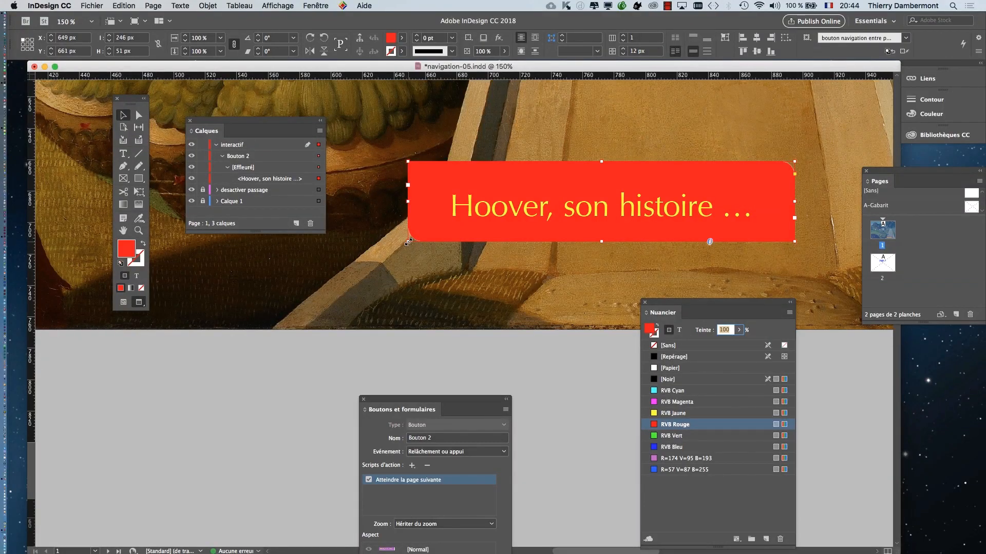
{"action": "mouse_move", "coordinate": [408, 242]}
{"action": "left_mouse_down"}
{"action": "mouse_move", "coordinate": [386, 245]}
{"action": "mouse_move", "coordinate": [395, 249]}
{"action": "left_mouse_up"}
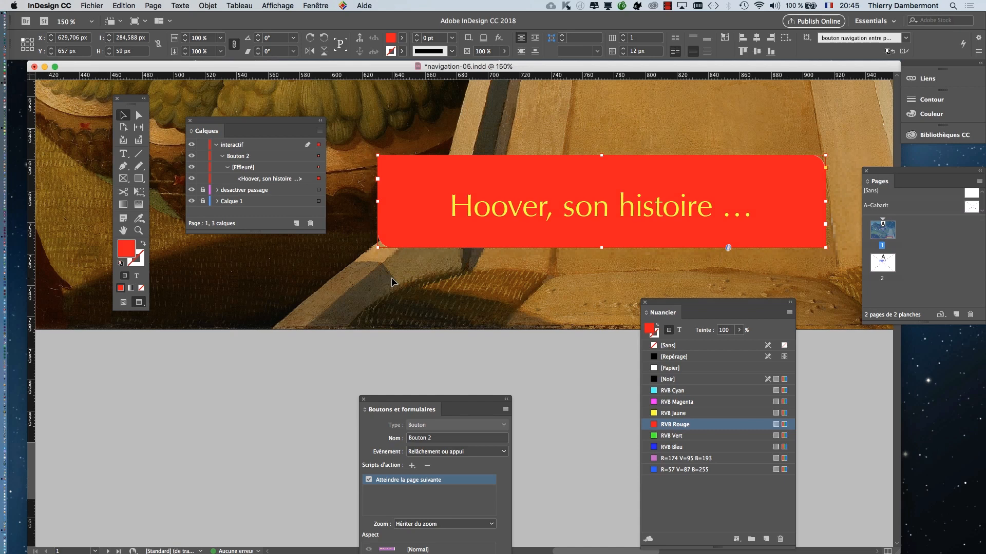
- Compare Bouton 2's [Normal] and [Survol] appearances several times, keeping Boutons et formulaires clear of the button and ending on [Survol]
{"action": "left_click_drag", "start_coordinate": [383, 397], "coordinate": [707, 97]}
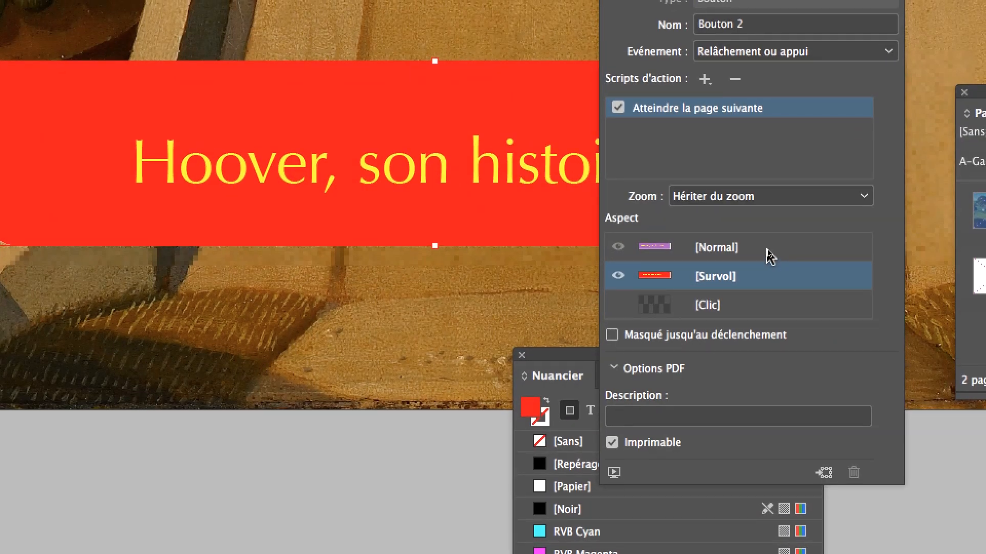
{"action": "left_click", "coordinate": [769, 254]}
{"action": "left_click", "coordinate": [770, 278]}
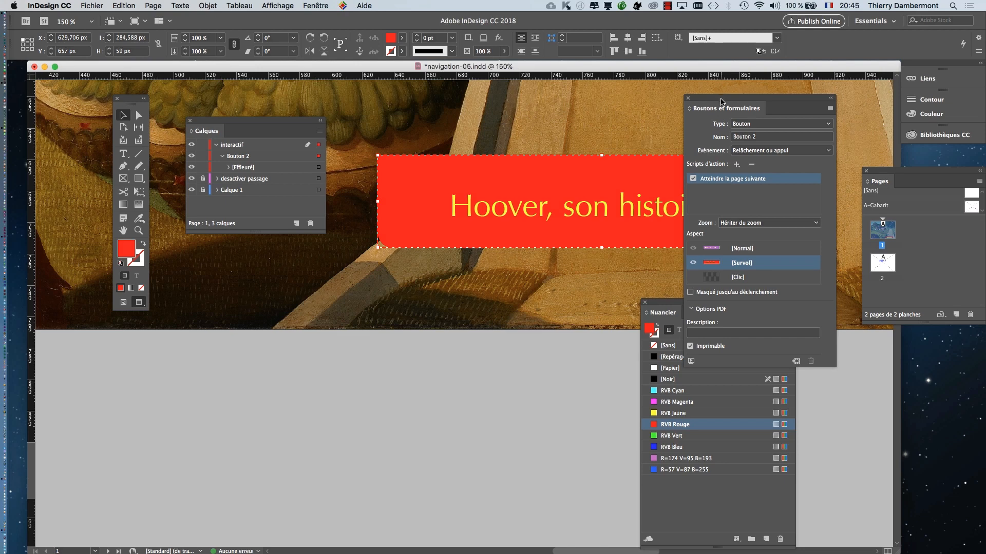
{"action": "left_click_drag", "start_coordinate": [720, 101], "coordinate": [848, 94]}
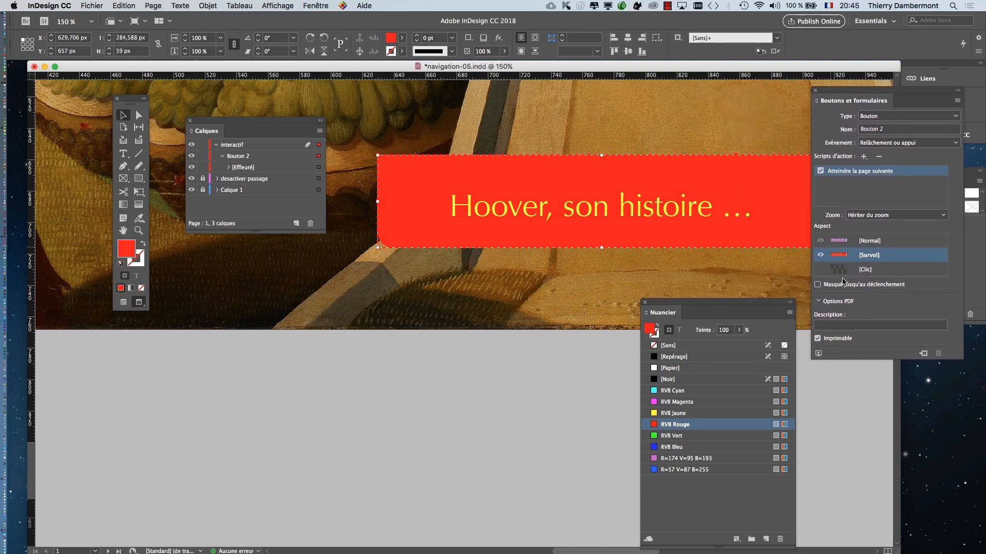
{"action": "left_click", "coordinate": [876, 243]}
{"action": "left_click", "coordinate": [878, 256]}
{"action": "left_click", "coordinate": [887, 245]}
{"action": "left_click", "coordinate": [887, 259]}
{"action": "left_click", "coordinate": [883, 243]}
{"action": "left_click", "coordinate": [883, 257]}
{"action": "left_click_drag", "start_coordinate": [828, 95], "coordinate": [305, 331]}
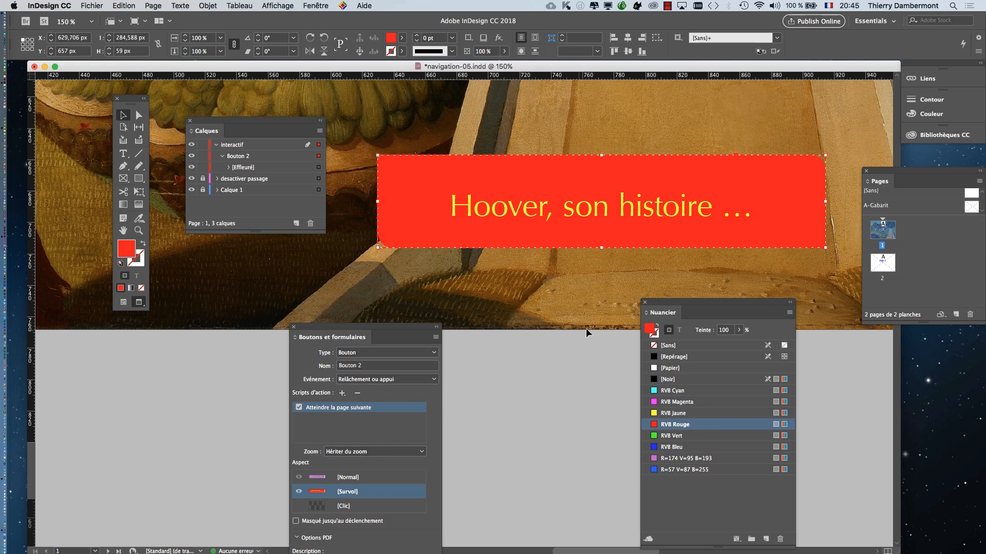
- Select the "Hoover, son histoire …" frame inside Bouton 2's [Effleuré] state and display the object styles
{"action": "left_click_drag", "start_coordinate": [668, 311], "coordinate": [734, 326]}
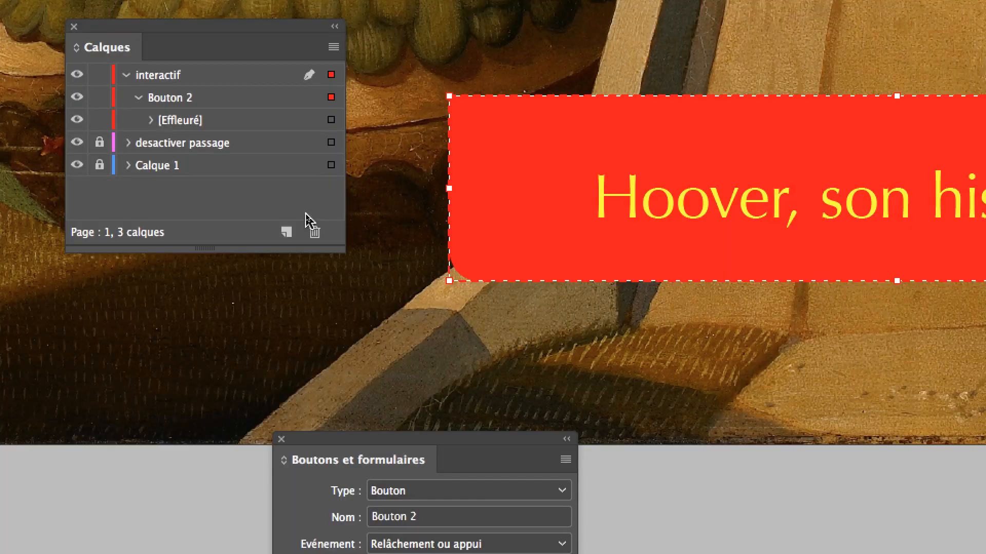
{"action": "left_click", "coordinate": [150, 120]}
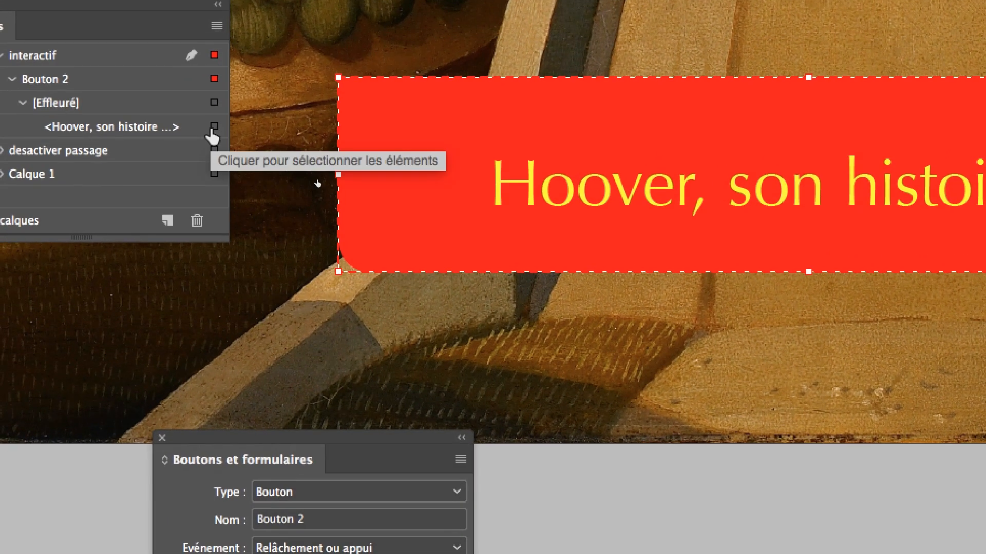
{"action": "left_click", "coordinate": [213, 127]}
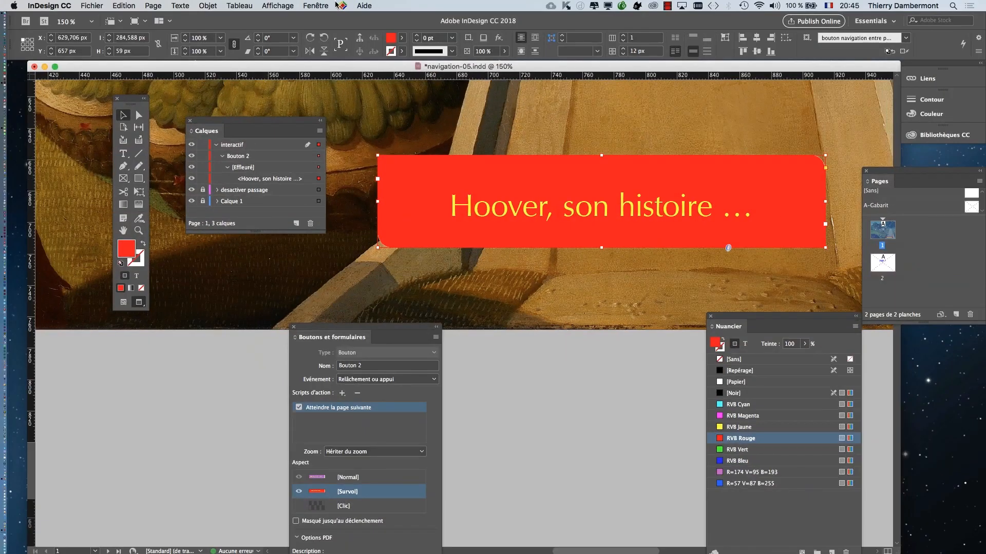
{"action": "left_click", "coordinate": [329, 5]}
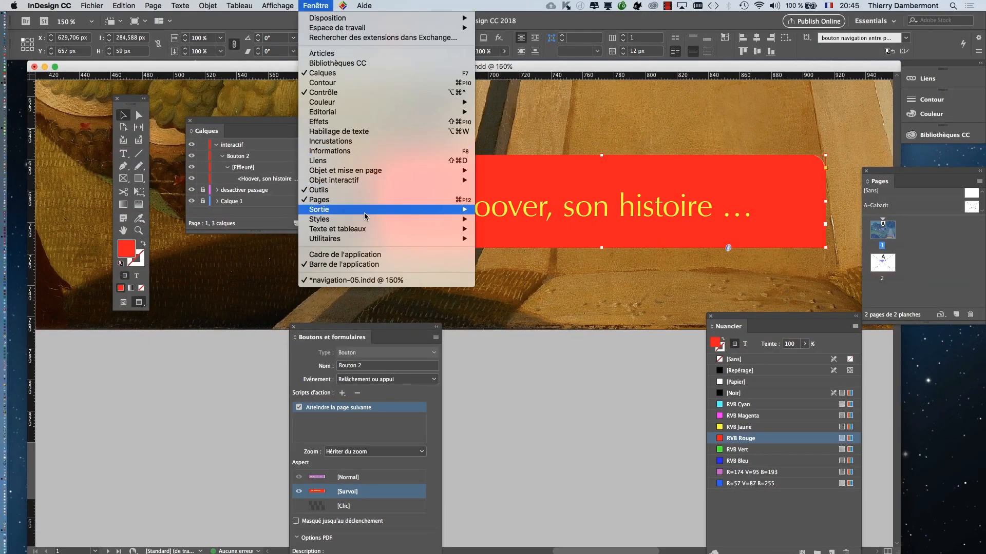
{"action": "mouse_move", "coordinate": [411, 219]}
{"action": "left_click", "coordinate": [520, 219]}
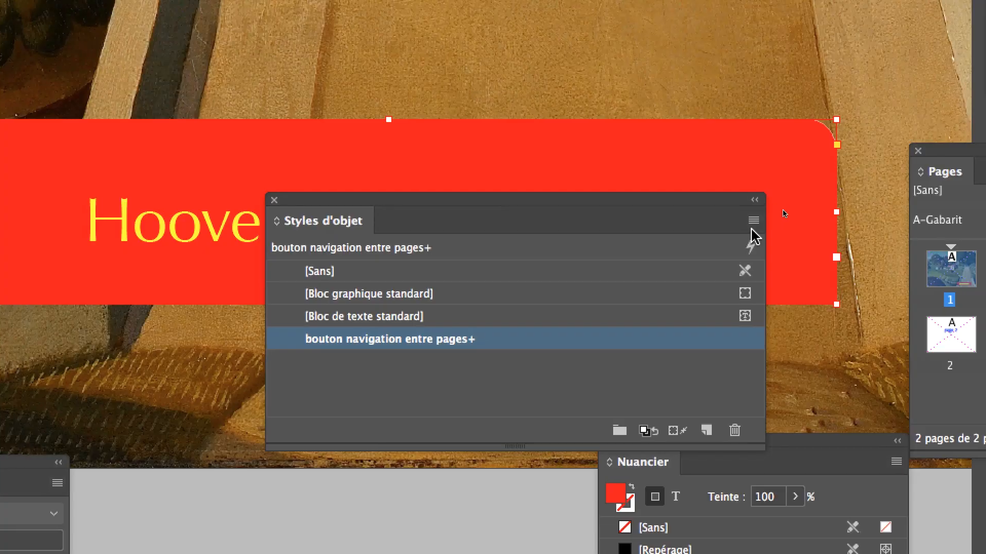
- Create an object style "bouton navigation entre pages SURVOL" based on [Sans] from the red frame and apply it to that frame
{"action": "left_click", "coordinate": [753, 220]}
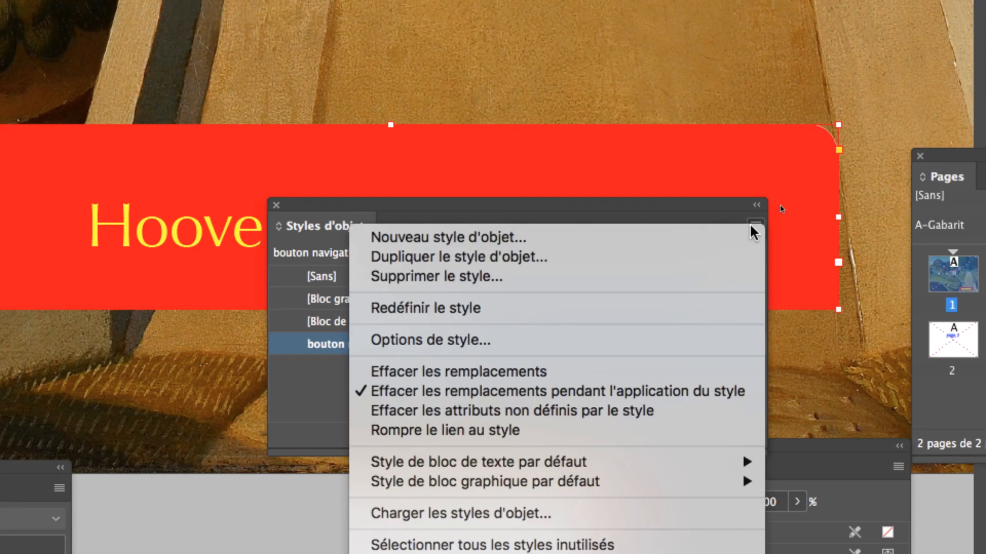
{"action": "left_click", "coordinate": [750, 235]}
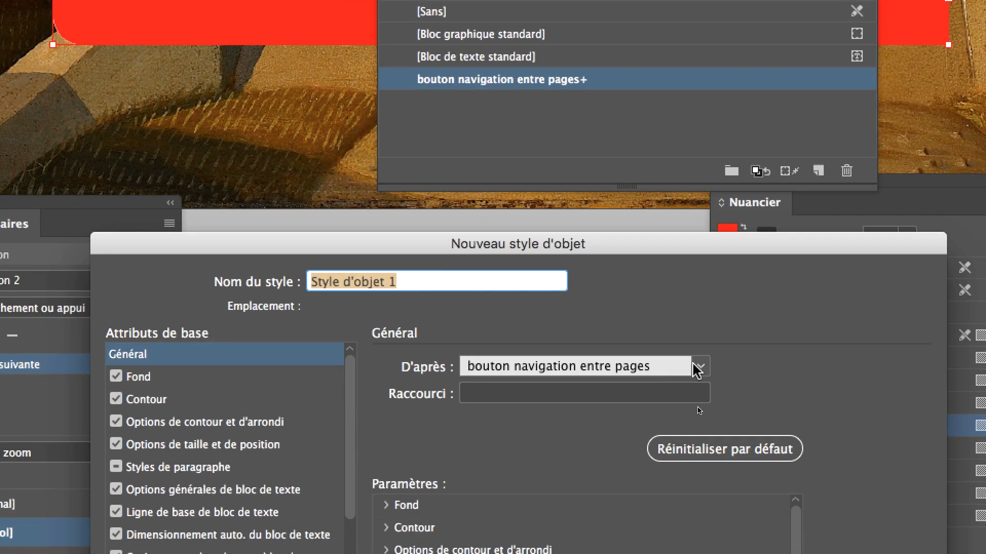
{"action": "left_click", "coordinate": [699, 367]}
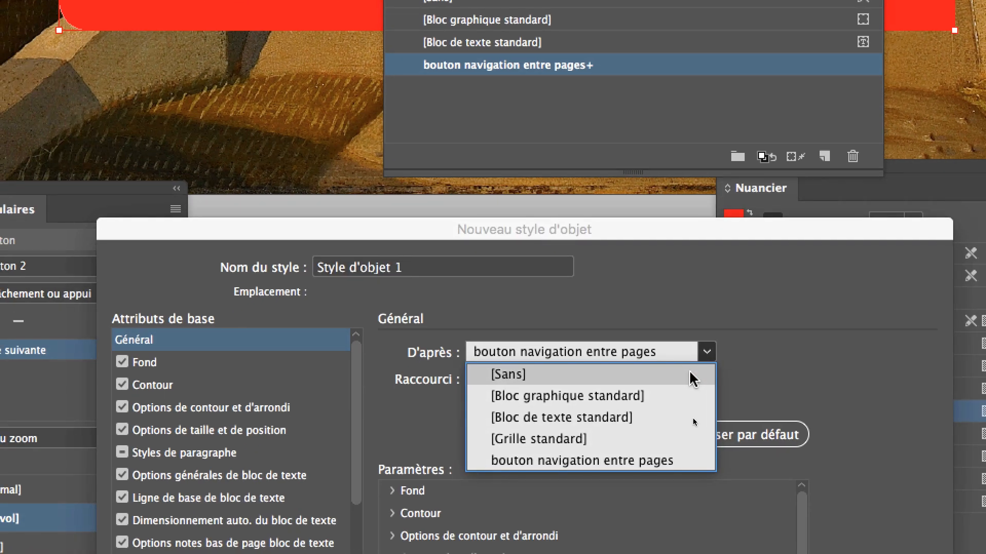
{"action": "left_click", "coordinate": [690, 384]}
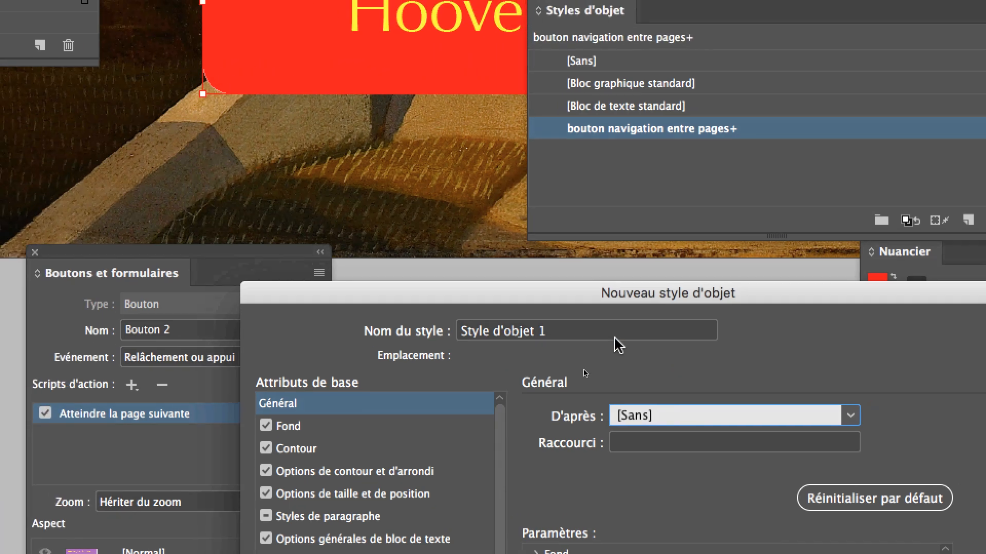
{"action": "left_click", "coordinate": [614, 336]}
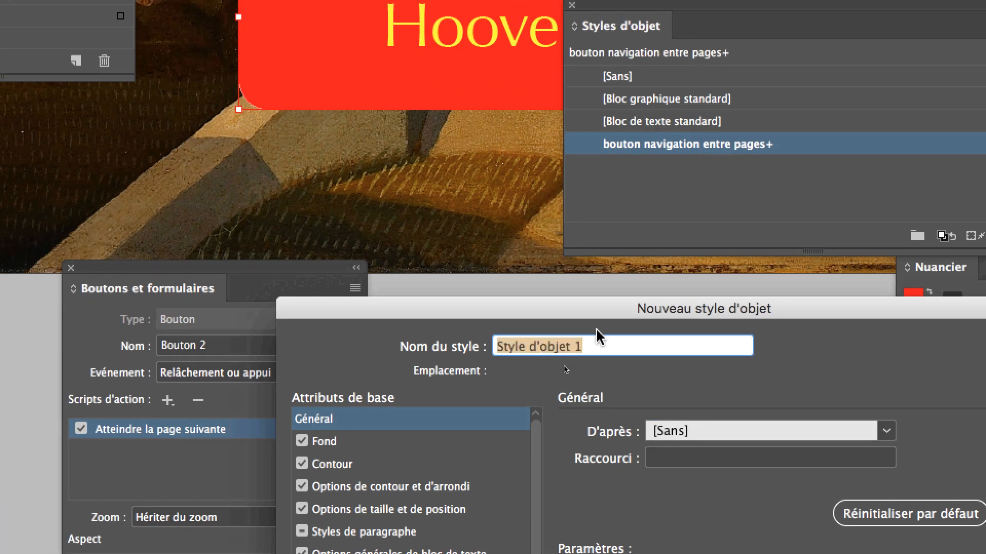
{"action": "type", "text": "bouton"}
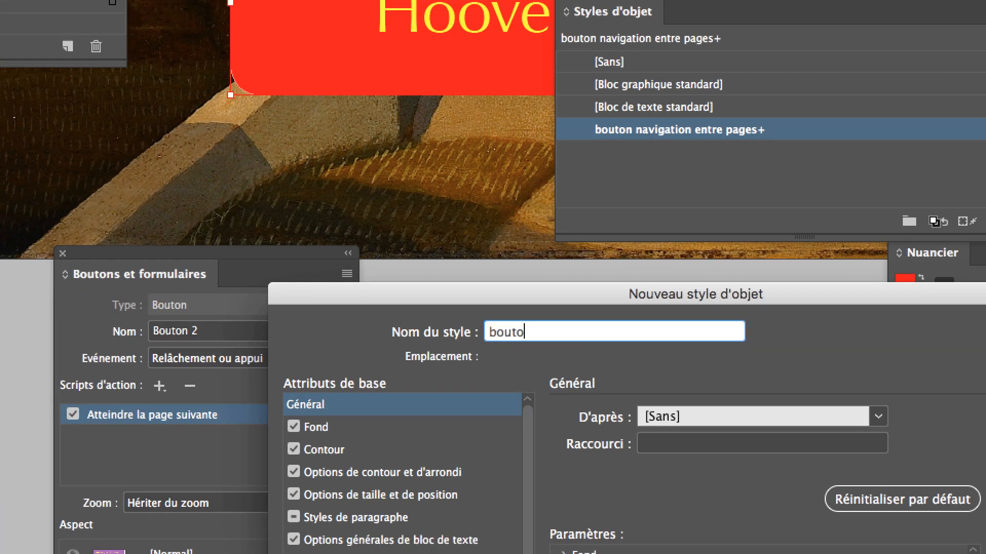
{"action": "type", "text": "igation entre pages SUR"}
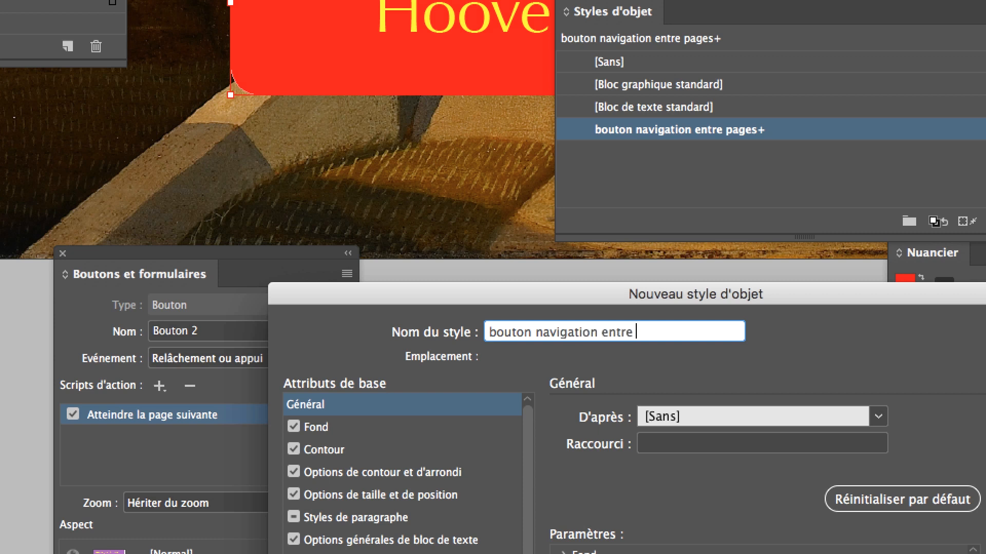
{"action": "type", "text": "VOL"}
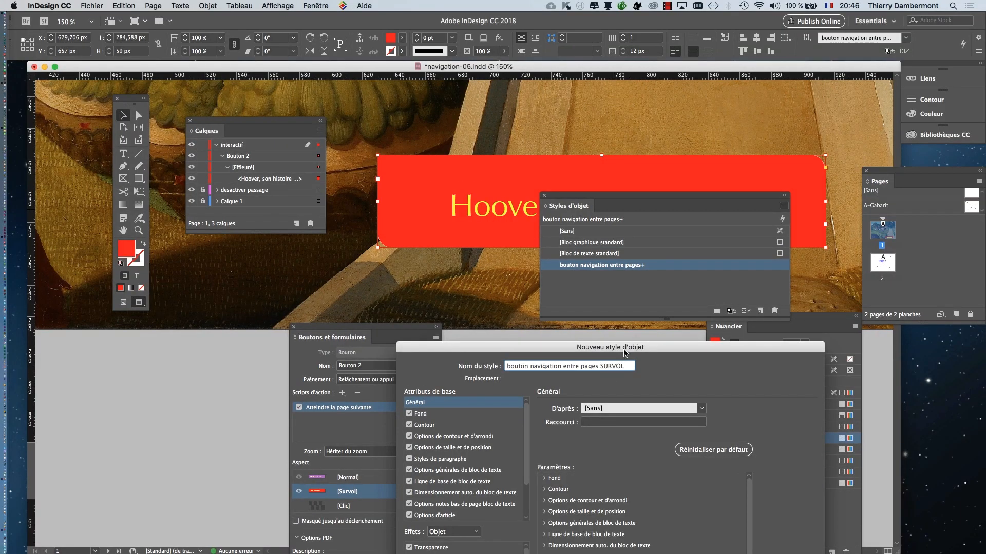
{"action": "left_click_drag", "start_coordinate": [658, 295], "coordinate": [517, 32]}
{"action": "left_click", "coordinate": [683, 363]}
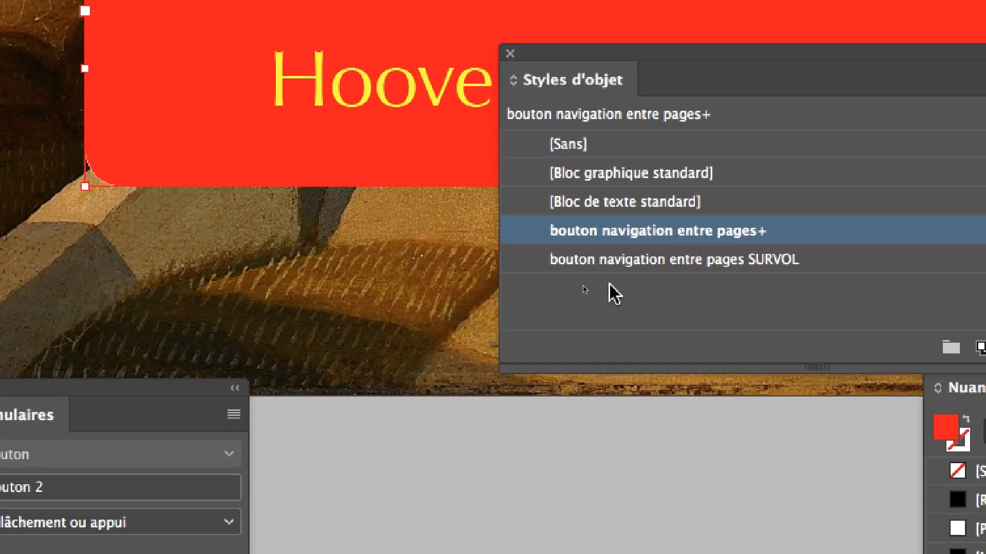
{"action": "left_click", "coordinate": [662, 276]}
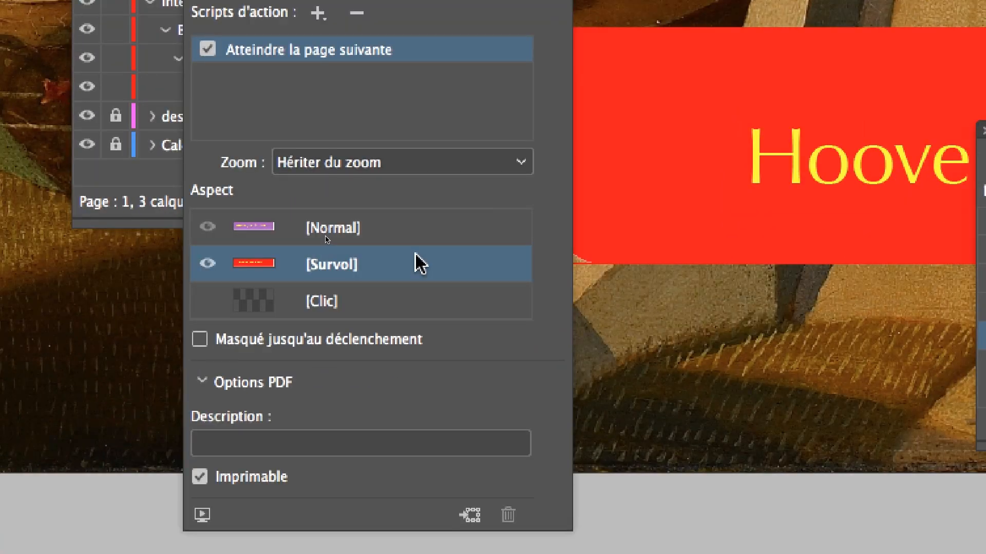
- Activate Bouton 2's [Normal] appearance, uncover the Calques panel and select the "Hoover, son histoire …" frame inside that state
{"action": "left_click", "coordinate": [433, 239]}
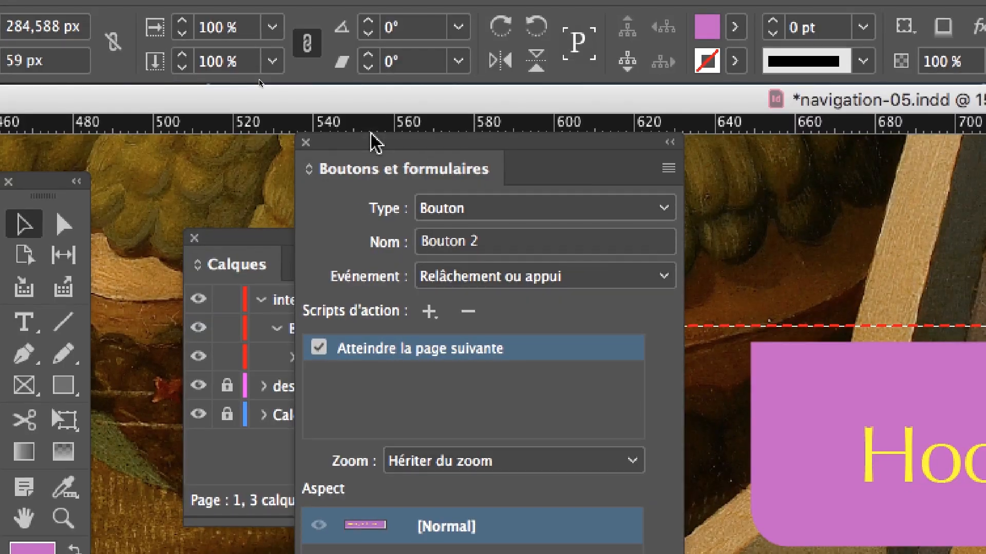
{"action": "left_click_drag", "start_coordinate": [370, 167], "coordinate": [783, 434]}
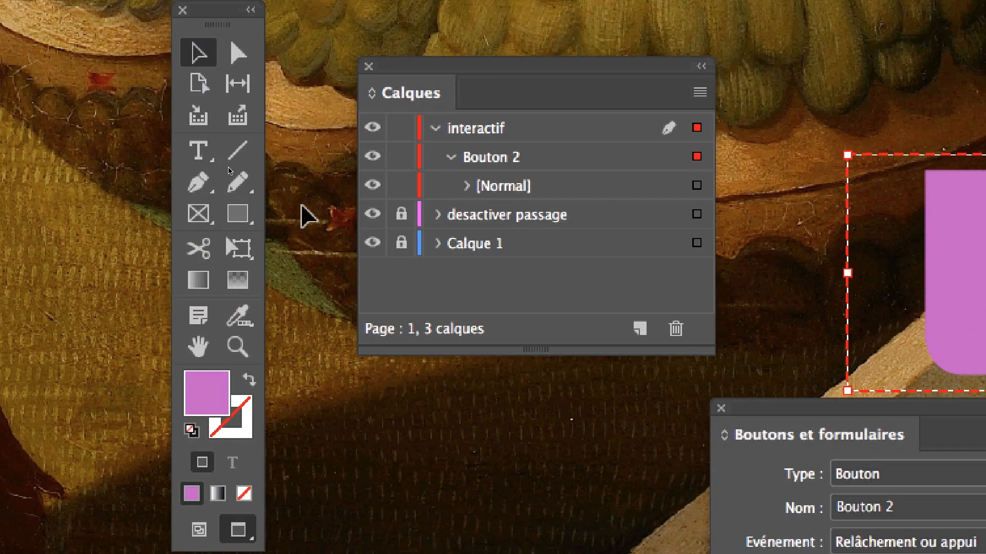
{"action": "left_click", "coordinate": [467, 186]}
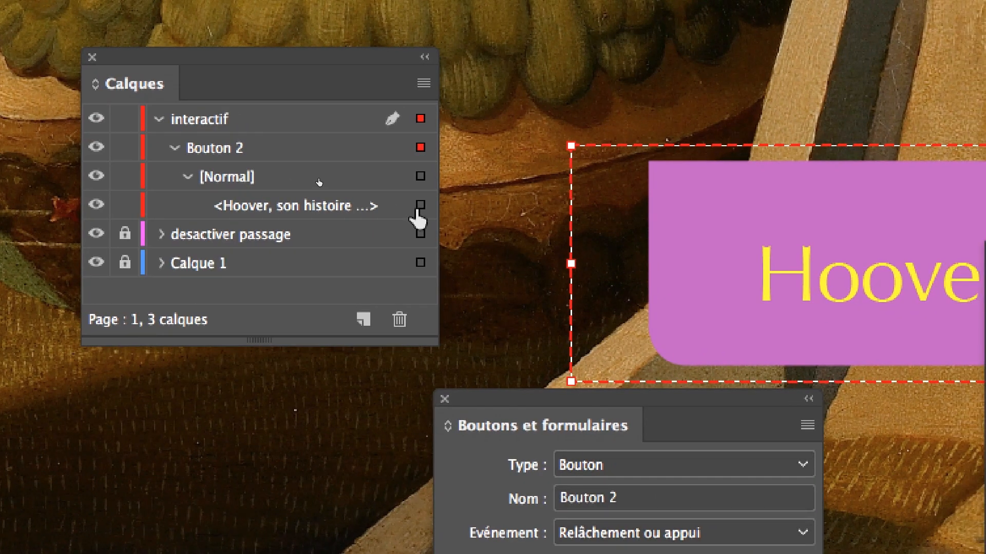
{"action": "left_click", "coordinate": [420, 204]}
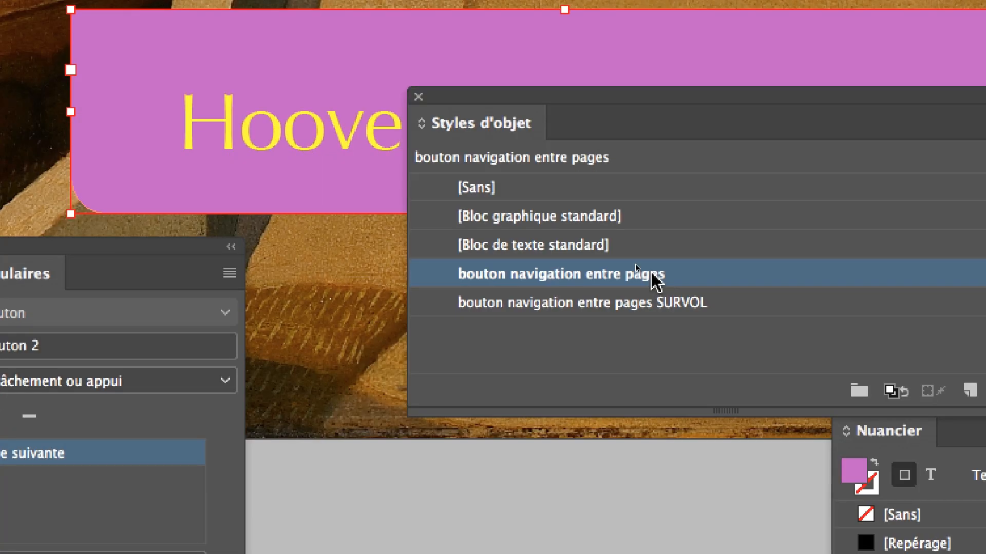
- Rename the object style "bouton navigation entre pages" as "bouton navigation entre pages NORMAL"
{"action": "double_click", "coordinate": [651, 274]}
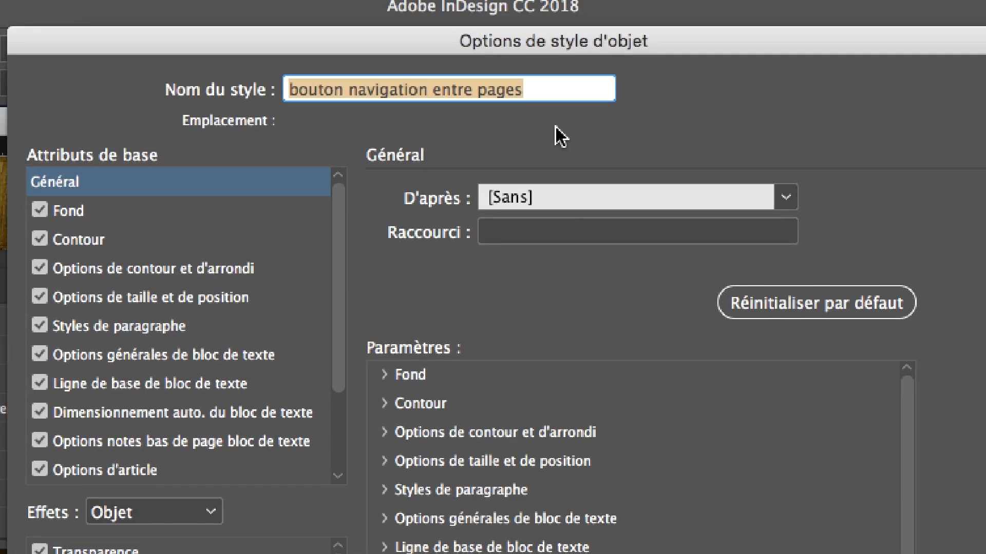
{"action": "key", "text": "Right"}
{"action": "type", "text": "NORMAL"}
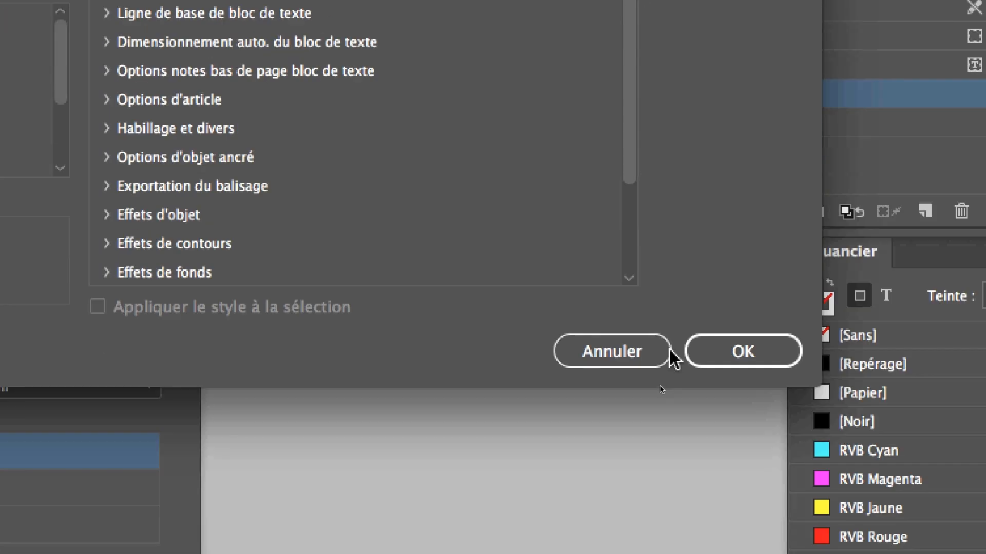
{"action": "left_click", "coordinate": [687, 359]}
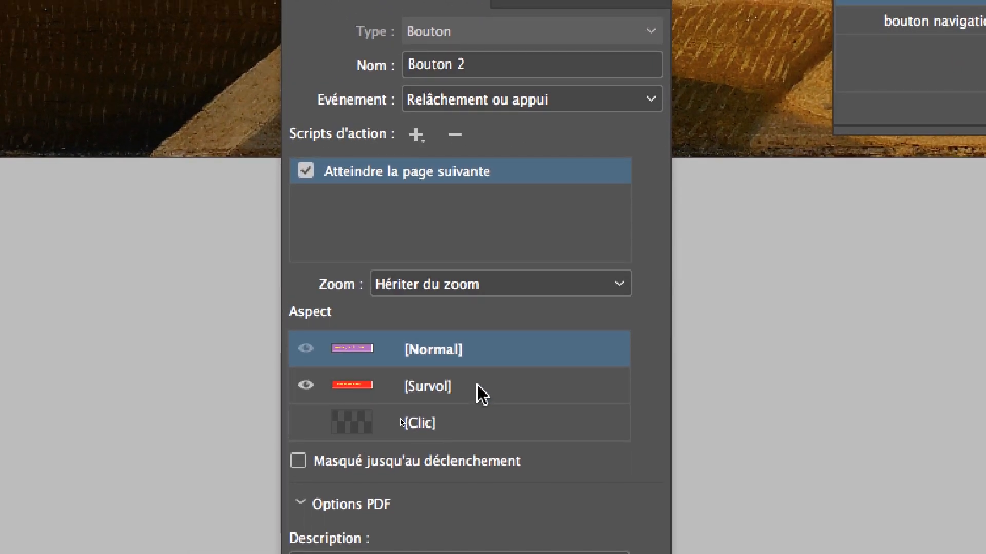
- Activate Bouton 2's [Survol] appearance, select the "Hoover, son histoire …" frame inside [Effleuré] and uncover the whole button on the page
{"action": "left_click", "coordinate": [490, 412]}
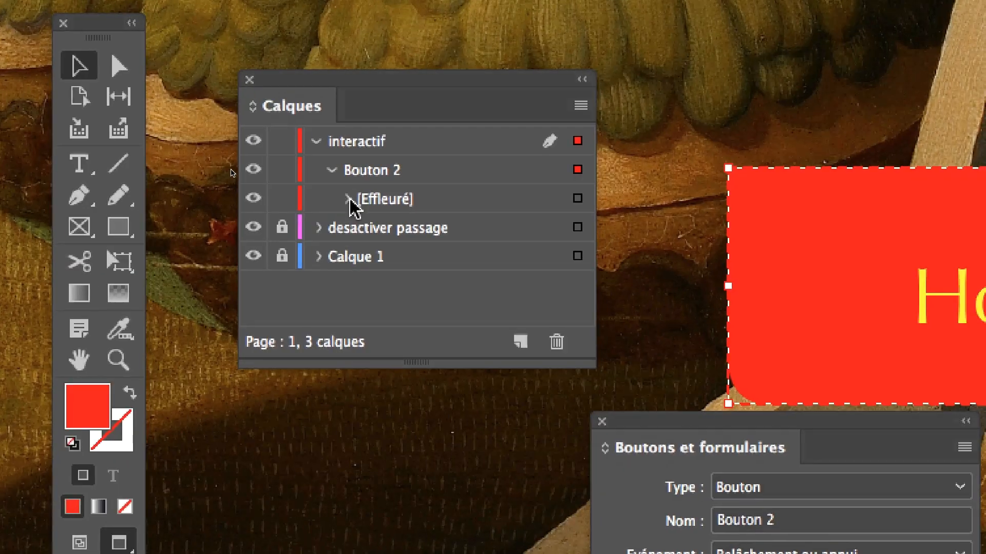
{"action": "left_click", "coordinate": [340, 107]}
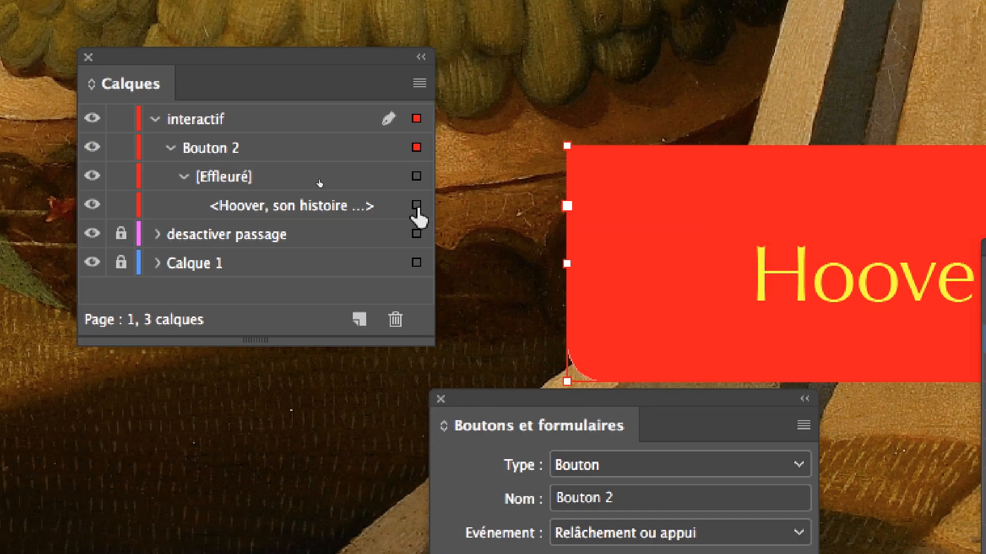
{"action": "left_click", "coordinate": [467, 209]}
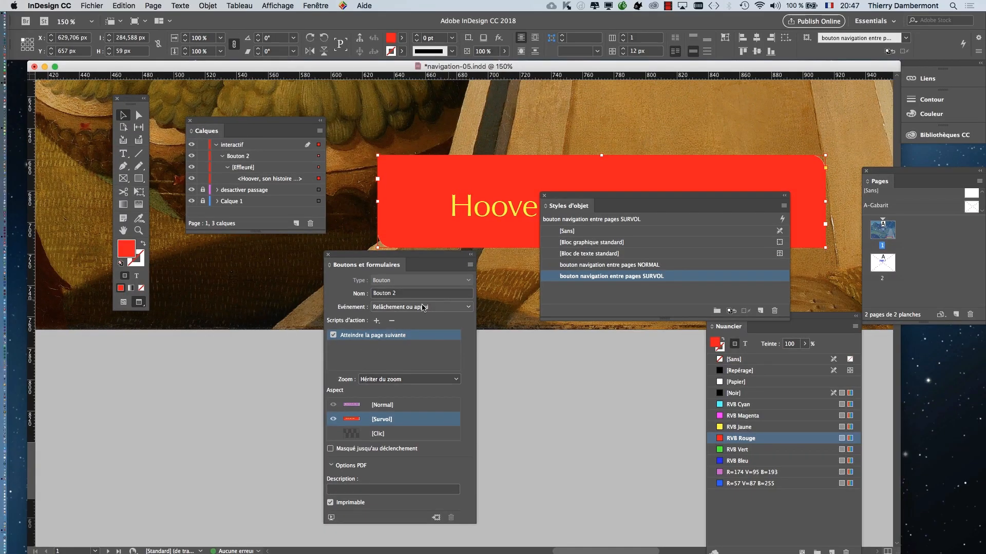
{"action": "left_click_drag", "start_coordinate": [451, 262], "coordinate": [329, 294]}
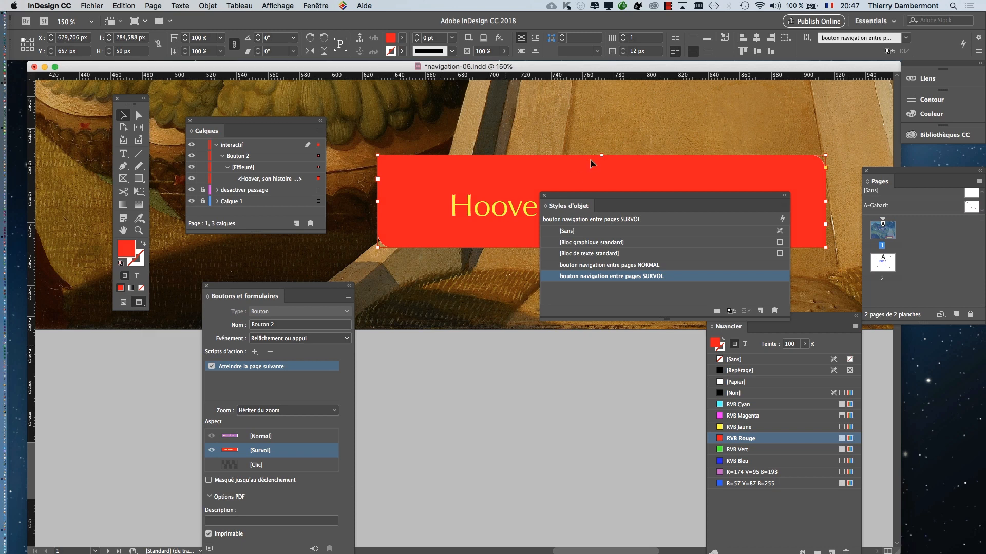
{"action": "left_click_drag", "start_coordinate": [596, 200], "coordinate": [480, 358]}
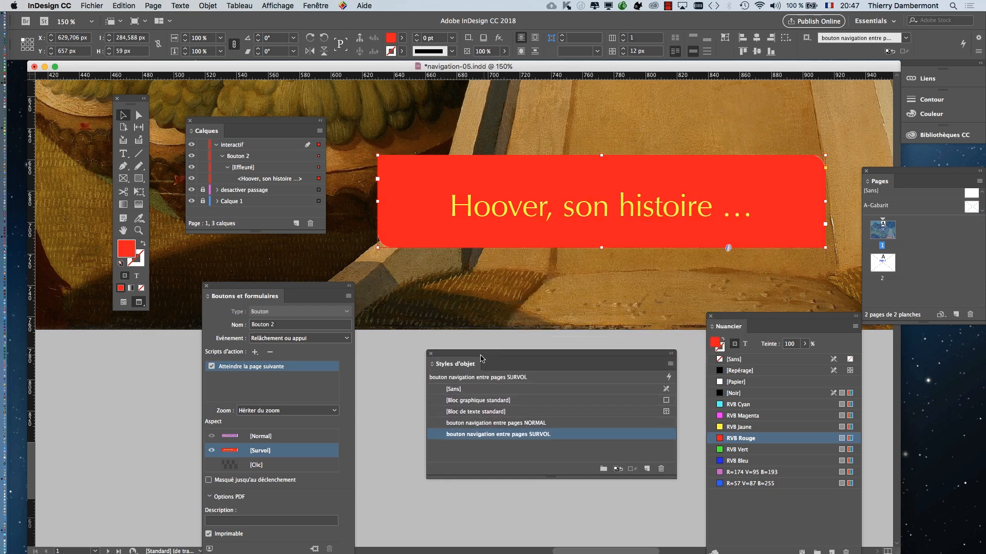
- Export the document as navigation-05.pdf in the Adobe PDF (interactif) format
{"action": "left_click", "coordinate": [91, 5]}
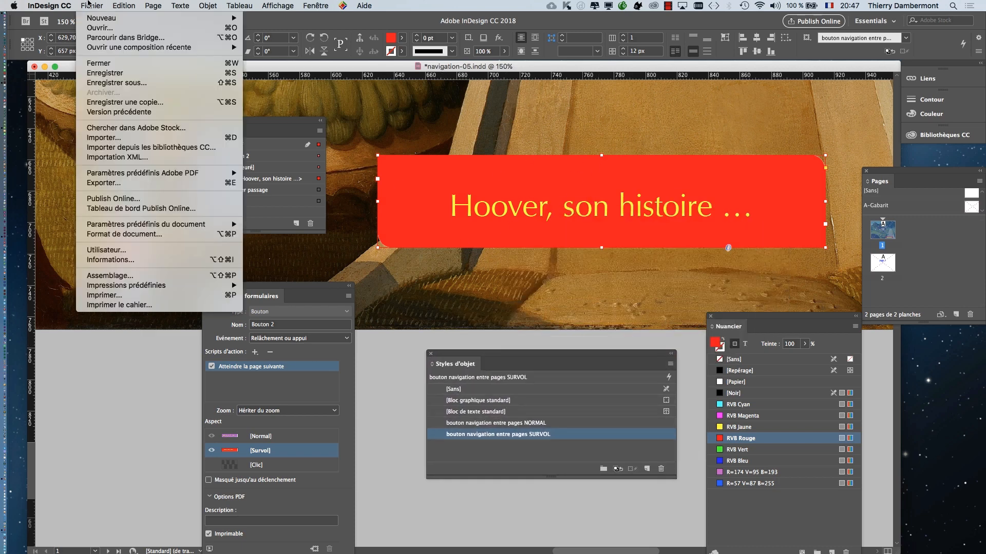
{"action": "left_click", "coordinate": [141, 183]}
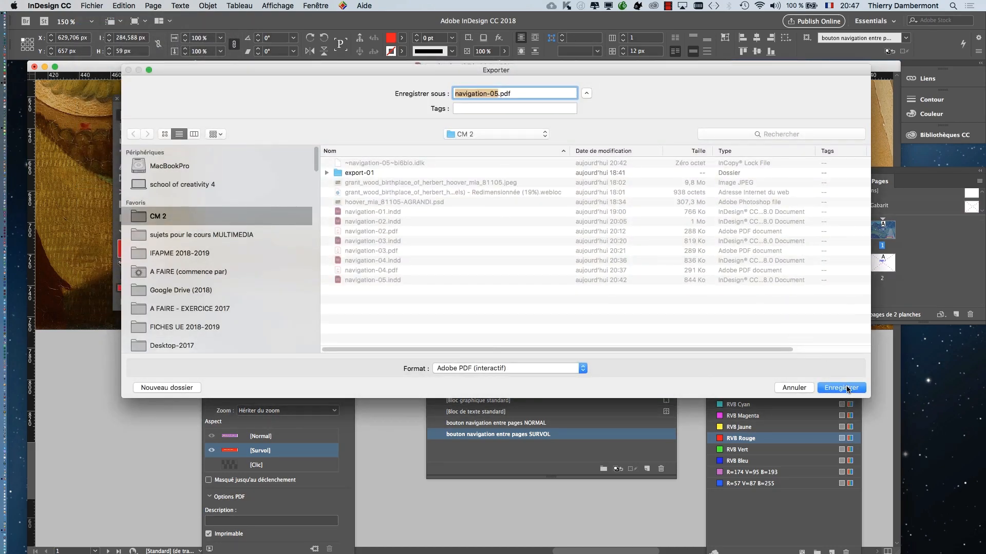
{"action": "left_click", "coordinate": [848, 390]}
{"action": "left_click", "coordinate": [619, 368]}
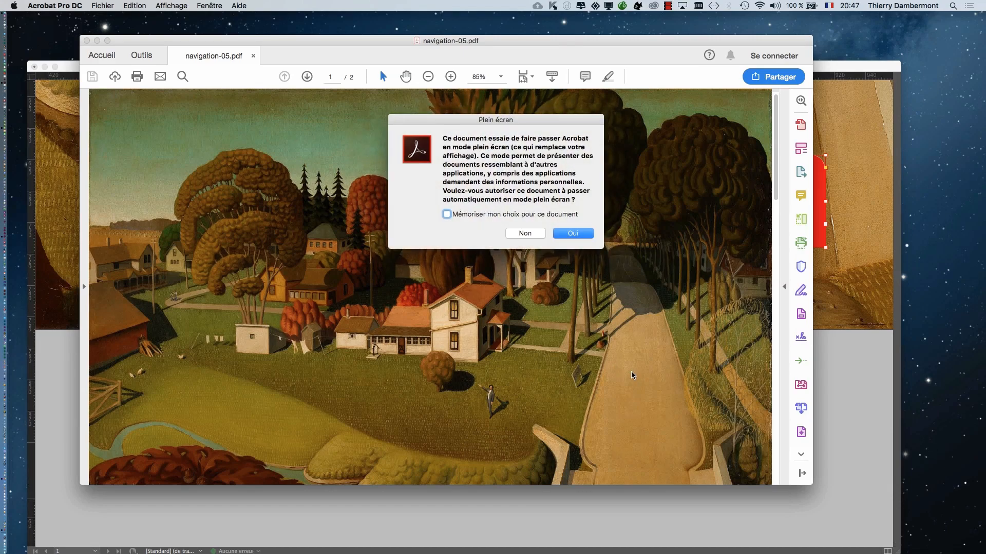
- Test the button in the full-screen PDF by following it to page 2, then leave full screen and close the PDF
{"action": "left_click", "coordinate": [578, 233]}
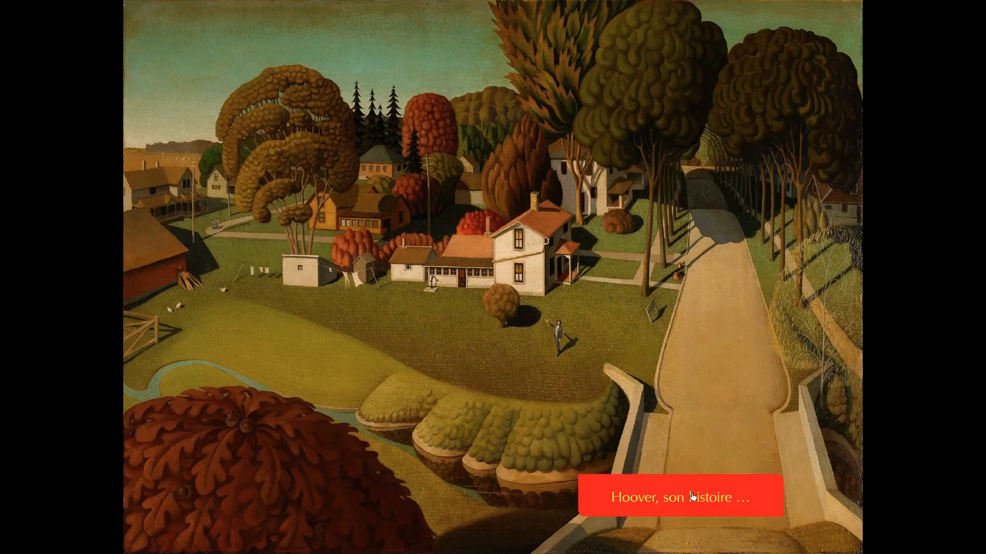
{"action": "left_click", "coordinate": [693, 497]}
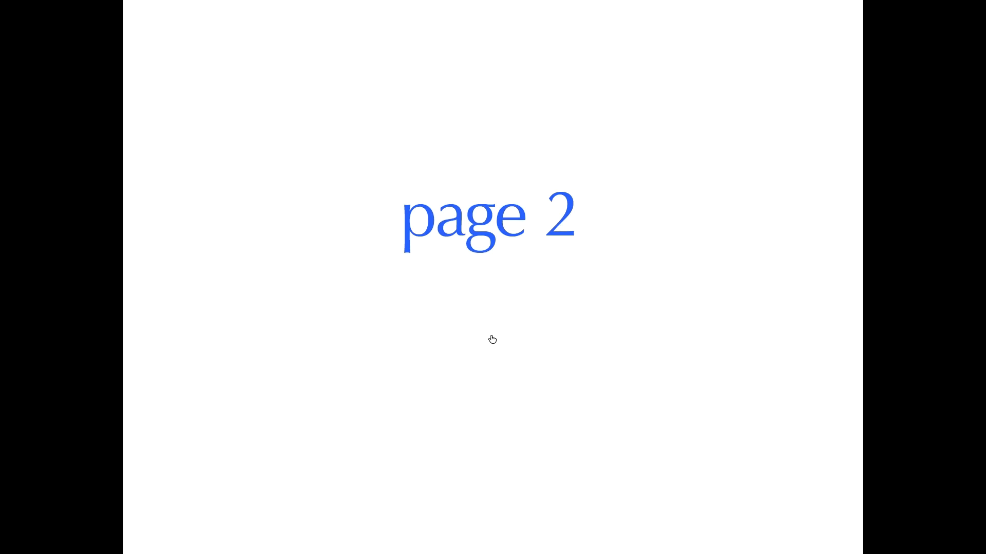
{"action": "key", "text": "Escape"}
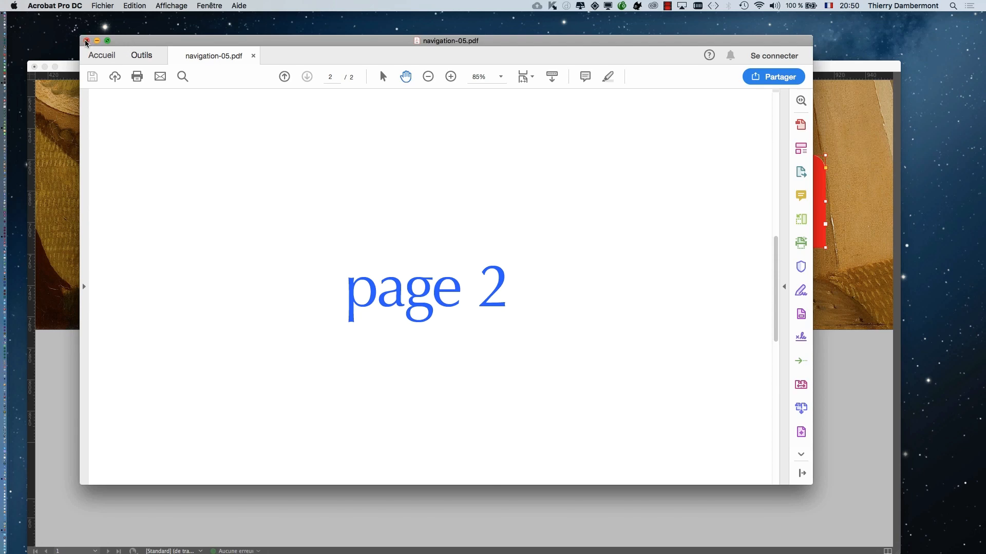
{"action": "left_click", "coordinate": [87, 41]}
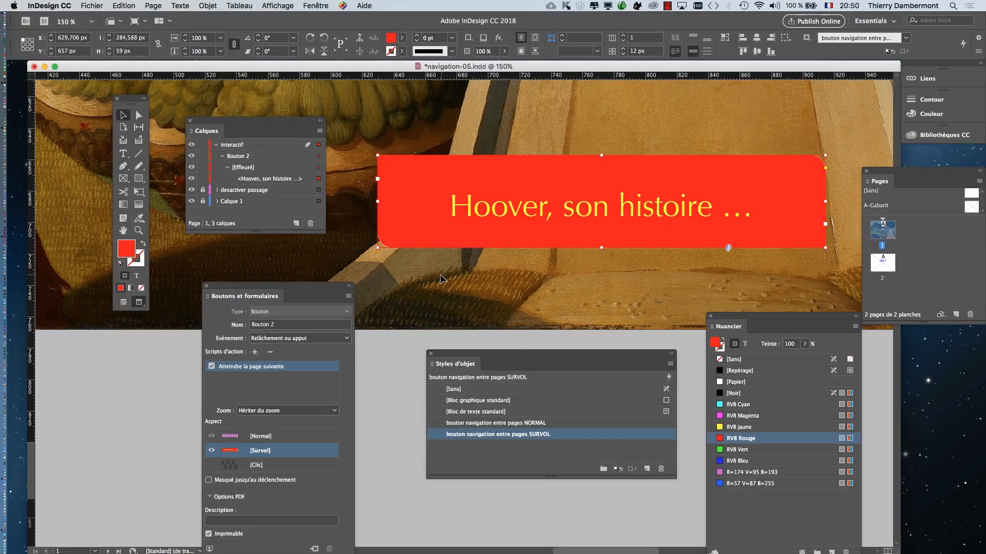
- Move the button settings away from the red frame and return Bouton 2 to its [Normal] appearance
{"action": "left_click_drag", "start_coordinate": [291, 287], "coordinate": [788, 122]}
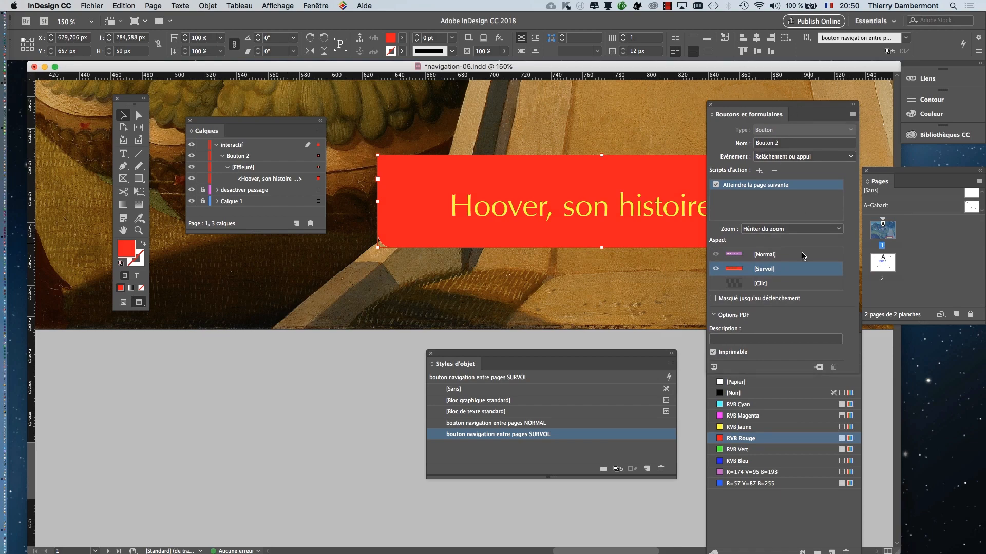
{"action": "left_click_drag", "start_coordinate": [732, 106], "coordinate": [660, 82]}
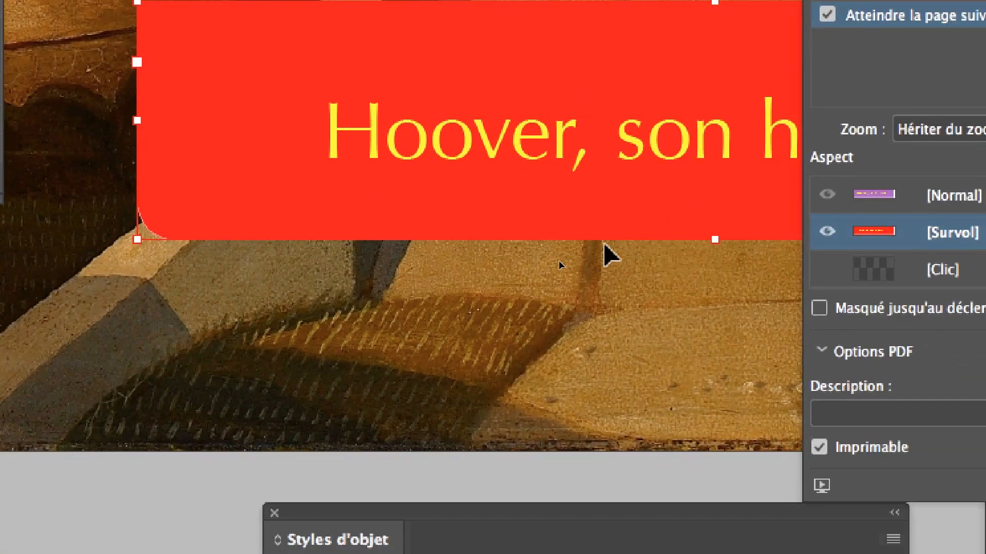
{"action": "double_click", "coordinate": [286, 252]}
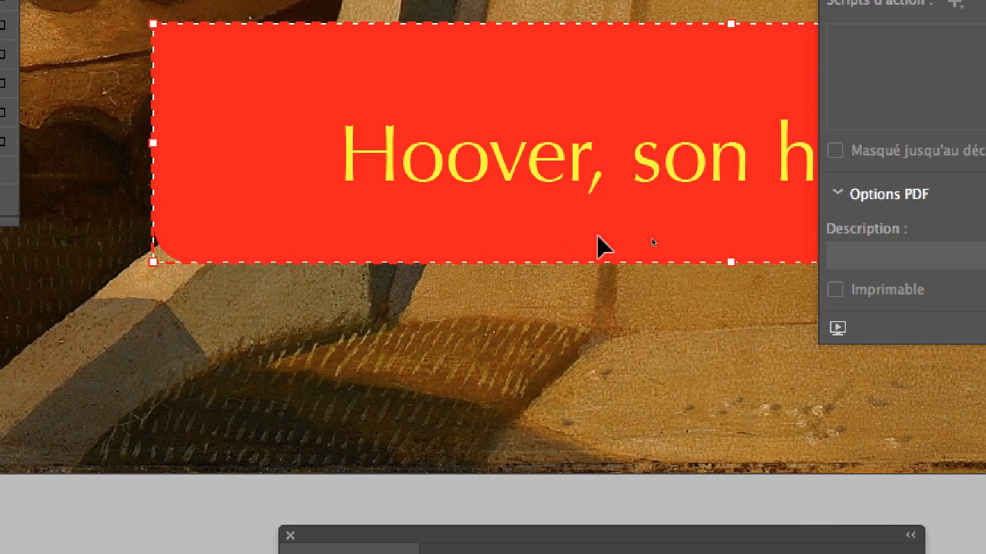
{"action": "key", "text": "Escape"}
{"action": "left_click", "coordinate": [725, 233]}
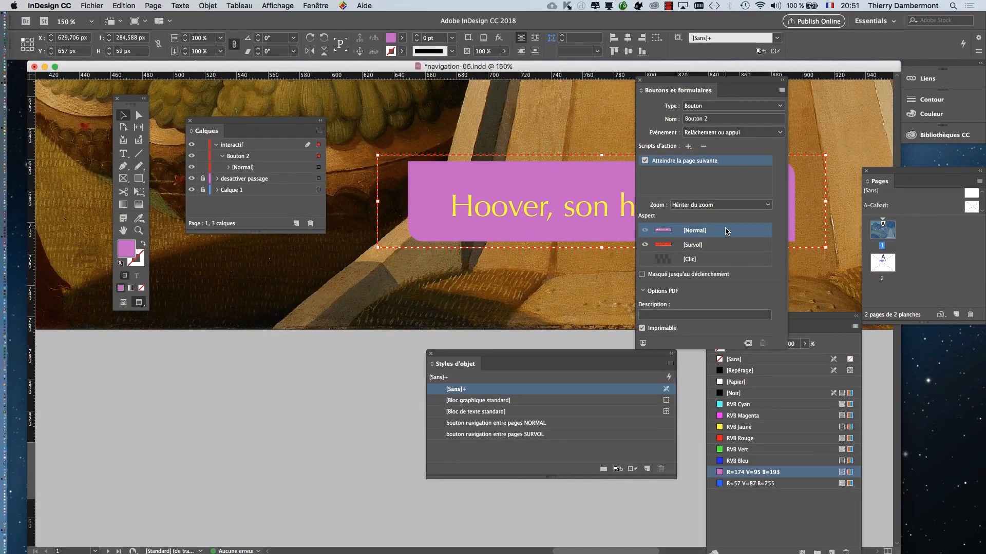
- Check which InDesign version is installed in the program's about information and close it
{"action": "left_click", "coordinate": [315, 6]}
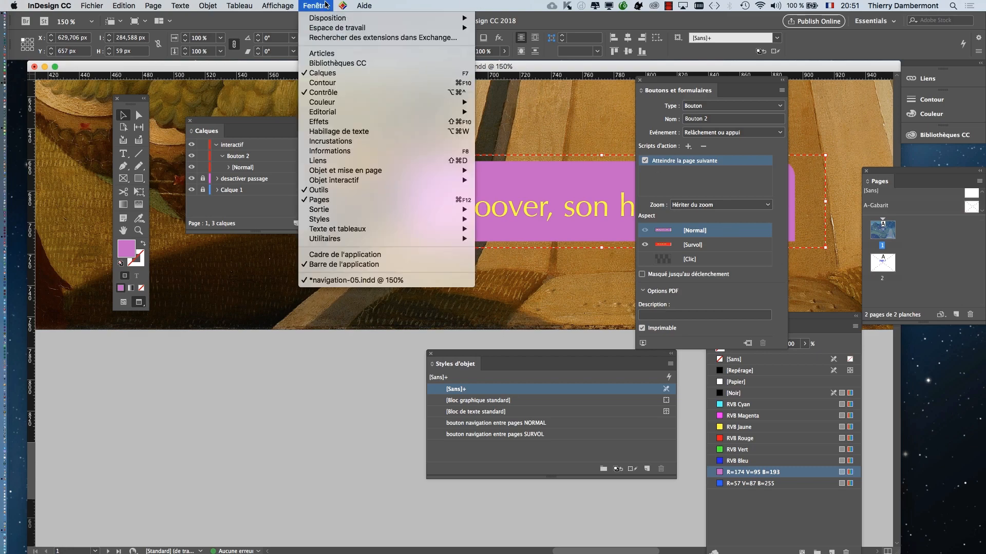
{"action": "mouse_move", "coordinate": [365, 6]}
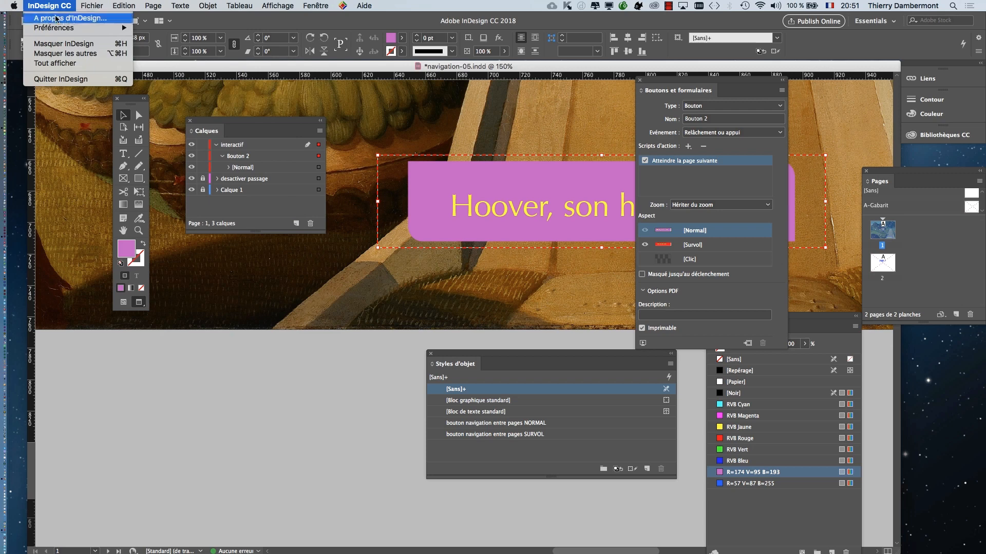
{"action": "left_click", "coordinate": [56, 16]}
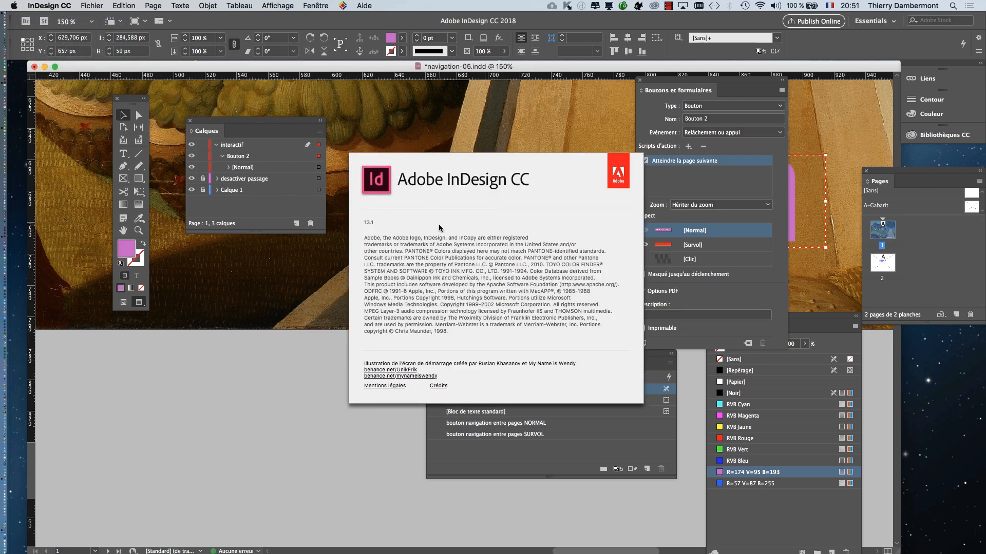
{"action": "left_click", "coordinate": [505, 181]}
{"action": "left_click", "coordinate": [57, 5]}
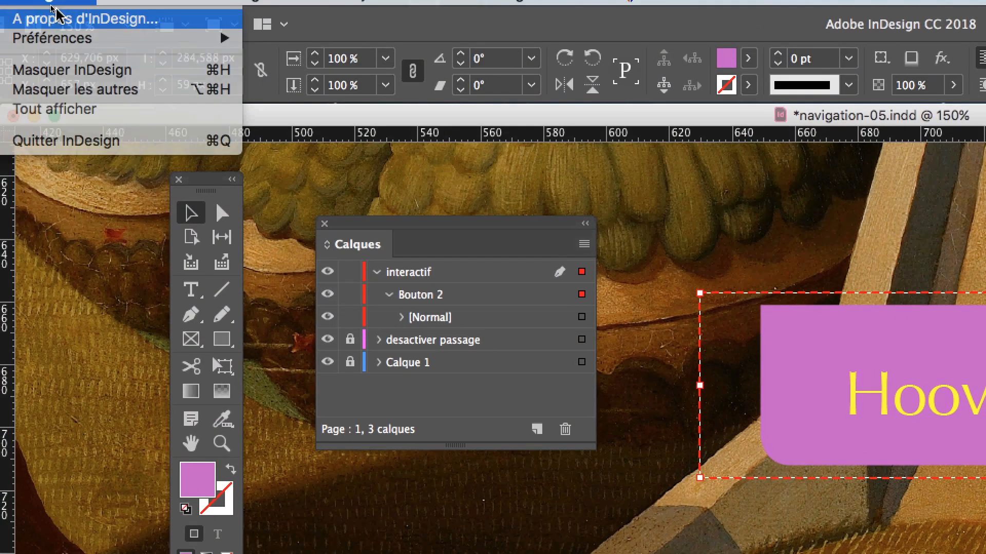
{"action": "left_click", "coordinate": [57, 15]}
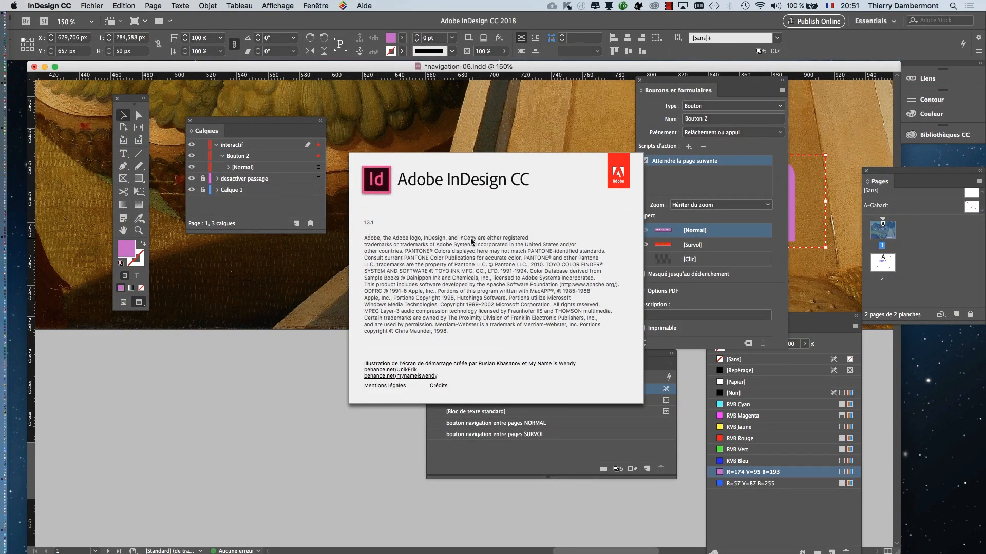
{"action": "left_click", "coordinate": [472, 233]}
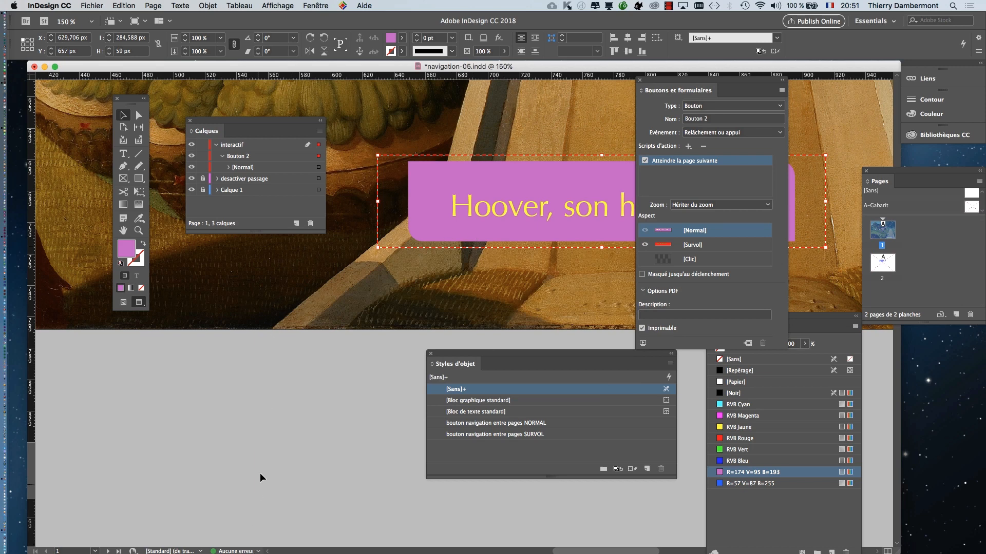
- Deselect the button, zoom out to 25% and move the button settings further away from the page artwork
{"action": "left_click", "coordinate": [262, 447]}
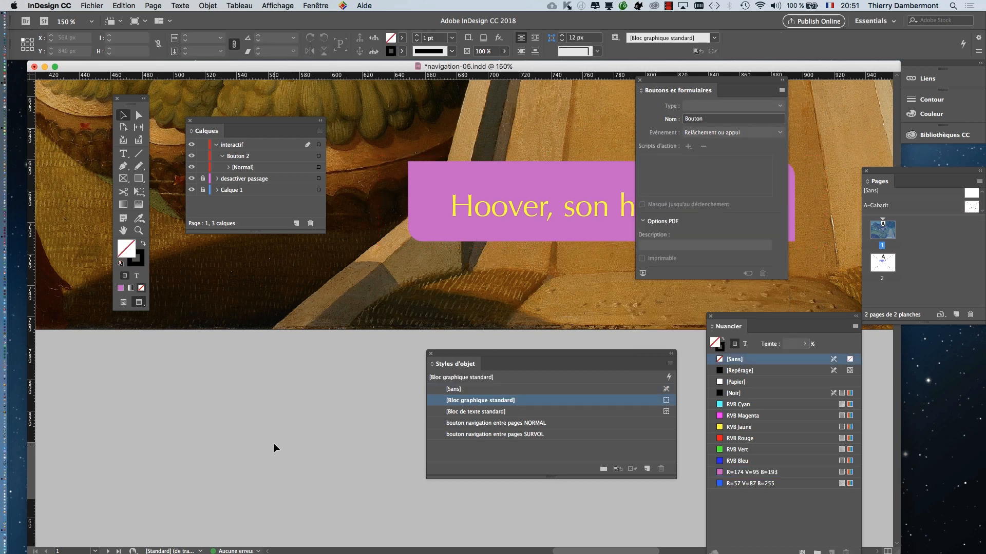
{"action": "scroll", "coordinate": [279, 380], "scroll_direction": "down", "scroll_amount": 2}
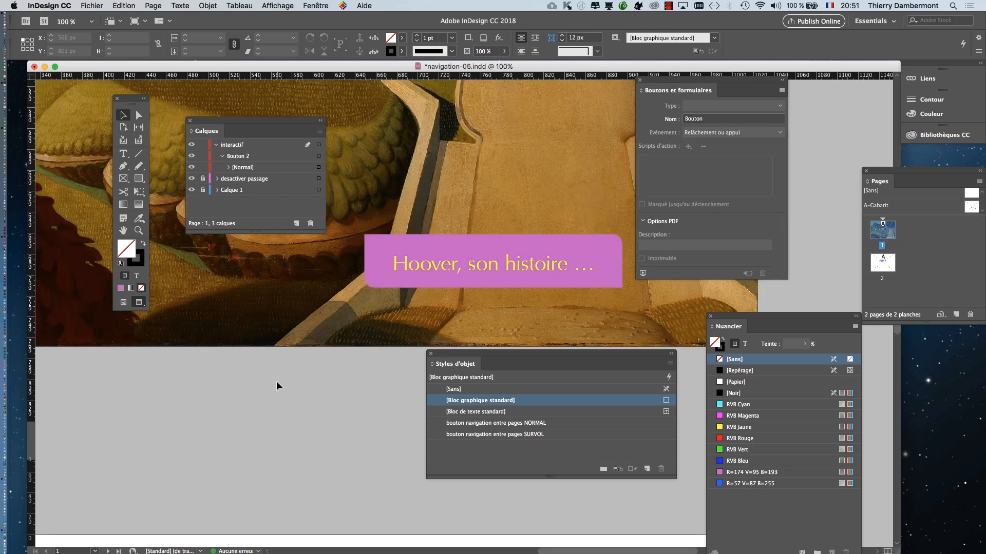
{"action": "left_click", "coordinate": [489, 246]}
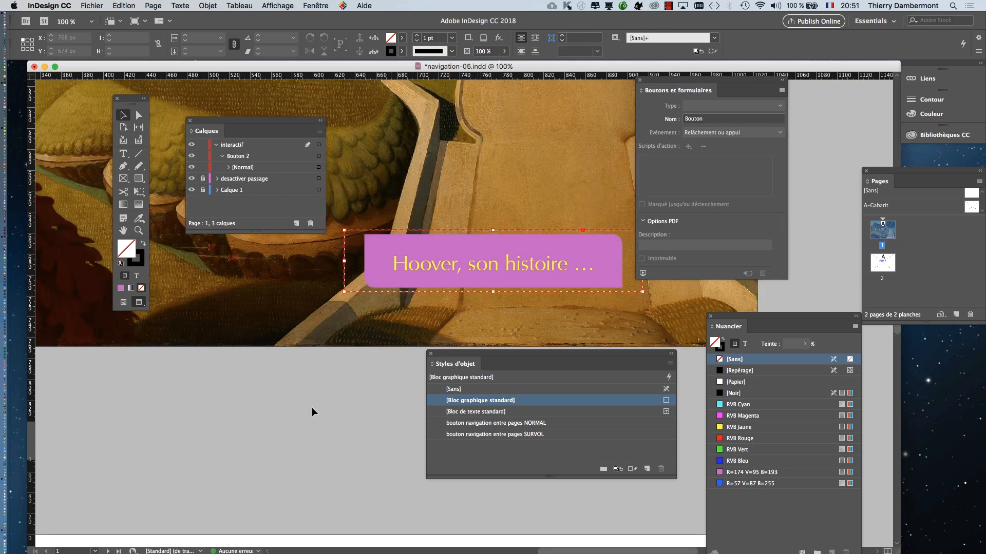
{"action": "left_click", "coordinate": [298, 452]}
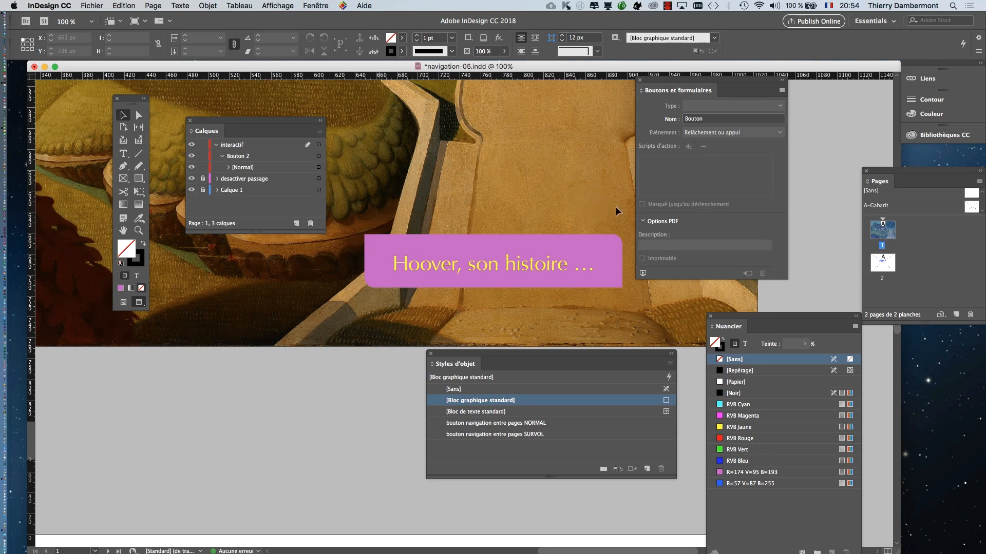
{"action": "scroll", "coordinate": [503, 233], "scroll_direction": "down", "scroll_amount": 3}
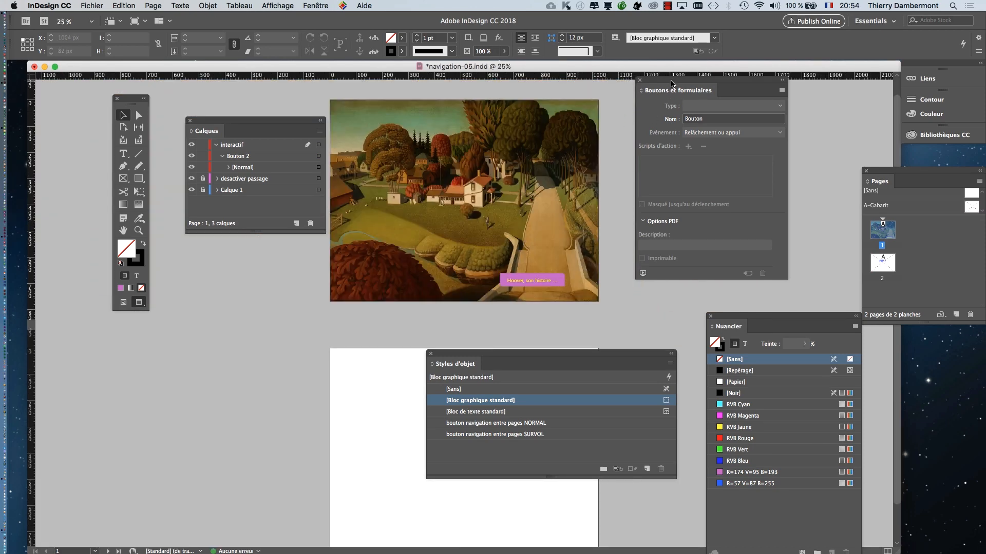
{"action": "left_click_drag", "start_coordinate": [671, 83], "coordinate": [772, 107]}
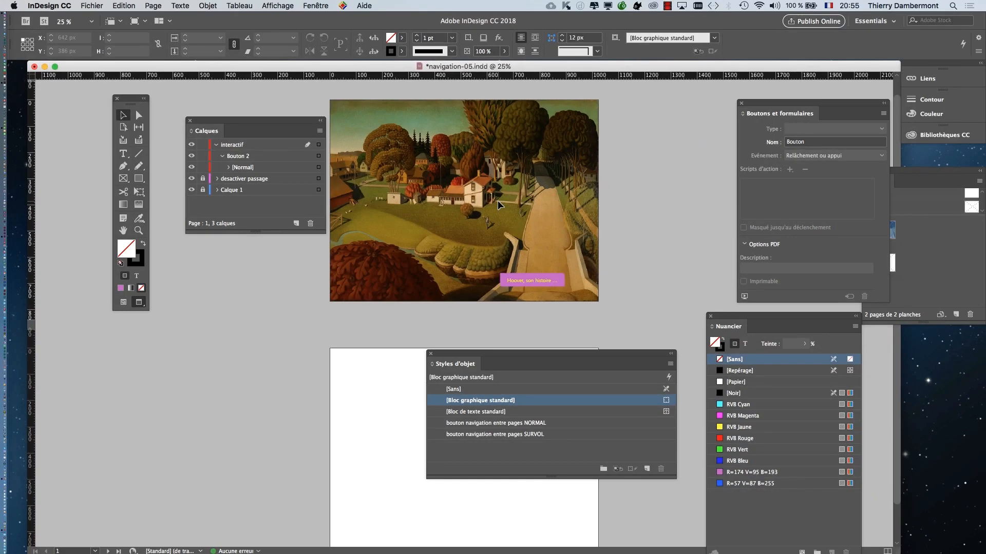
- Move the object styles away from page 2 so the page is fully uncovered
{"action": "left_click_drag", "start_coordinate": [462, 354], "coordinate": [698, 136]}
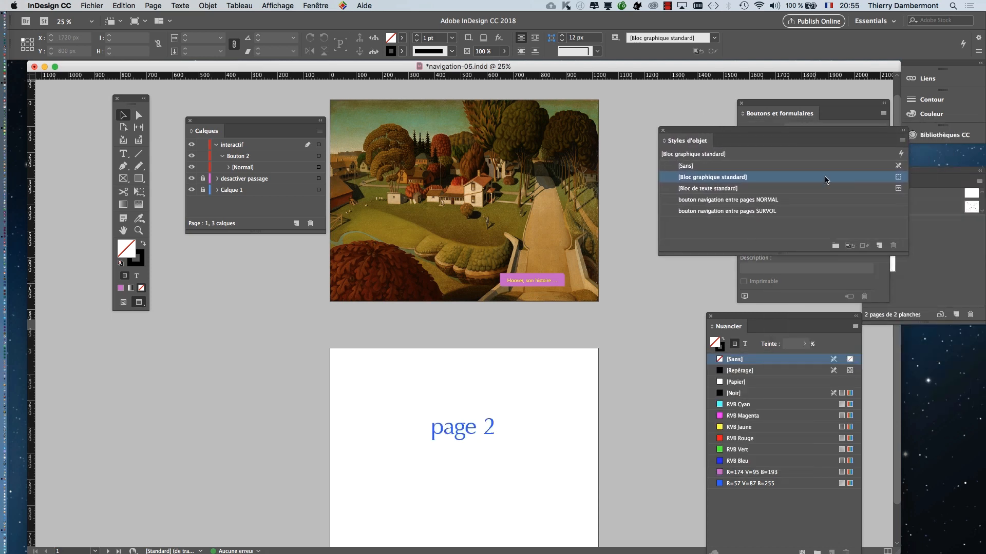
{"action": "key", "text": "super+Tab"}
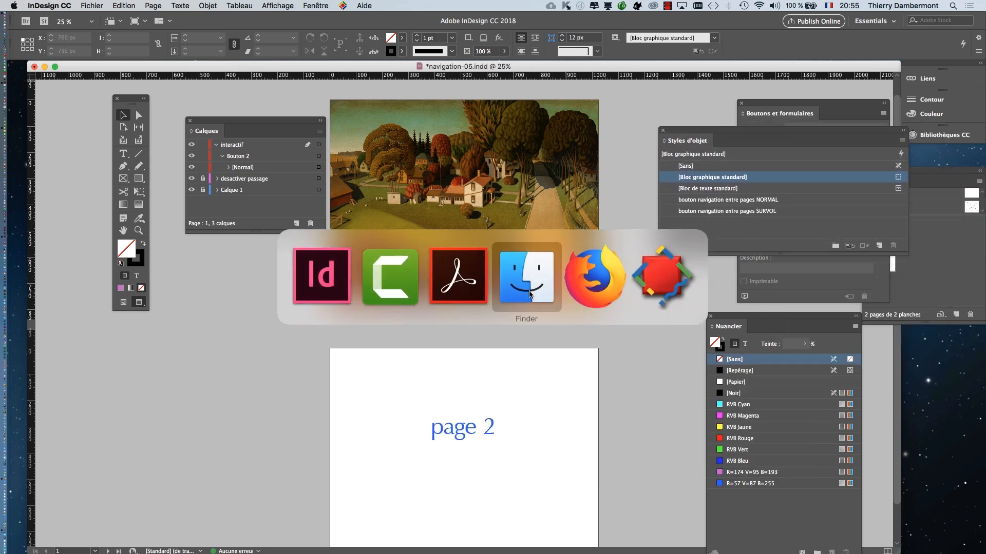
{"action": "mouse_move", "coordinate": [2, 209]}
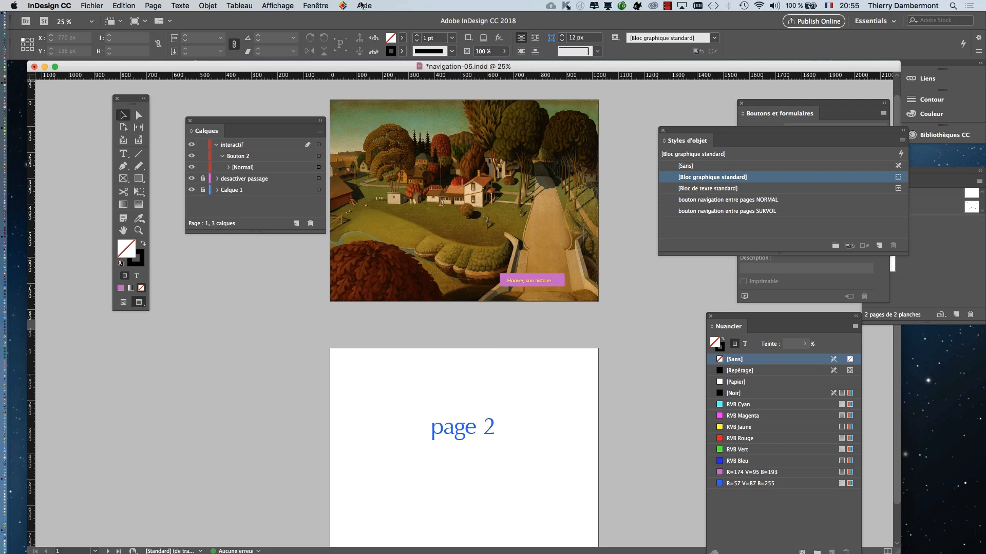
- Display the document's links over the artwork, select hoover_…AGRANDI.psd and open its original file for editing
{"action": "left_click", "coordinate": [318, 5]}
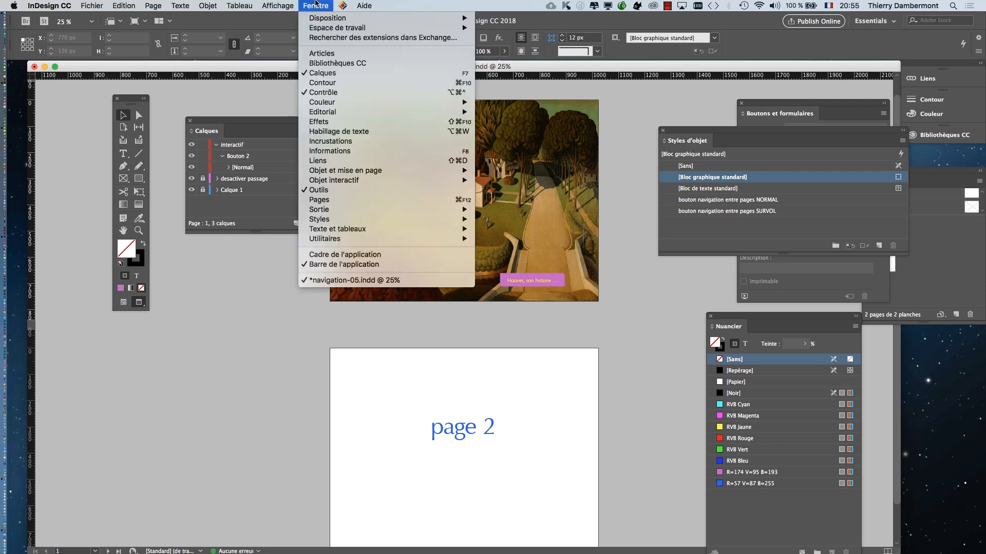
{"action": "left_click", "coordinate": [361, 160]}
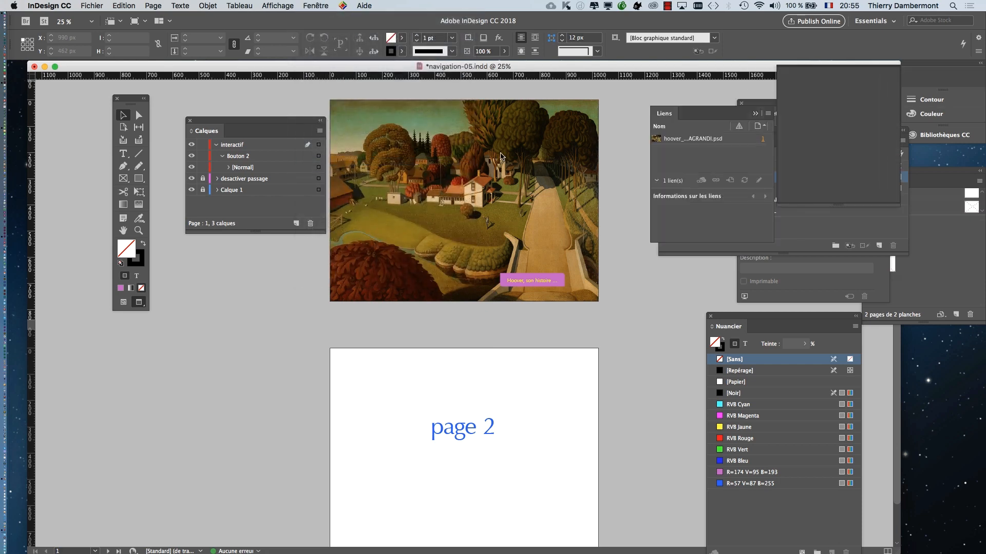
{"action": "left_click_drag", "start_coordinate": [502, 157], "coordinate": [421, 155]}
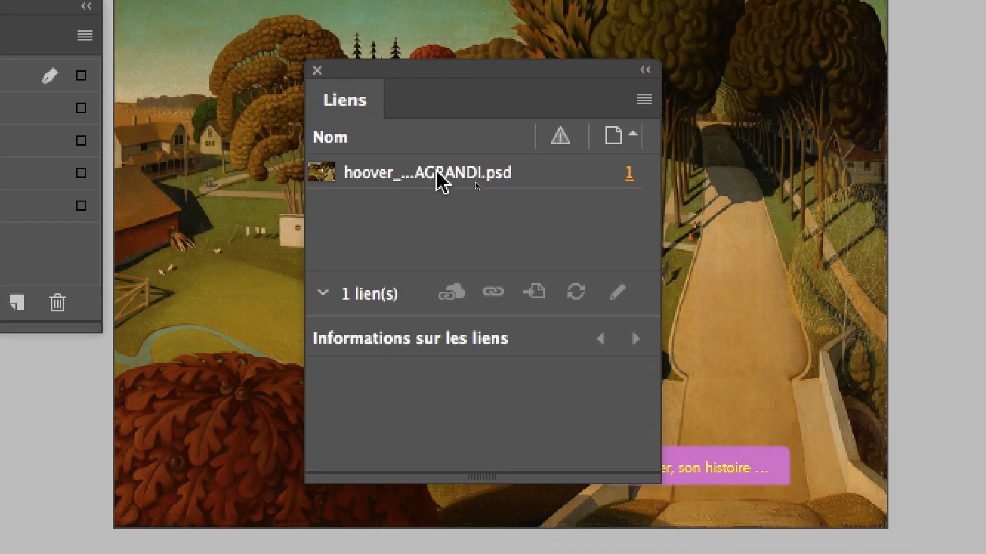
{"action": "left_click", "coordinate": [581, 231]}
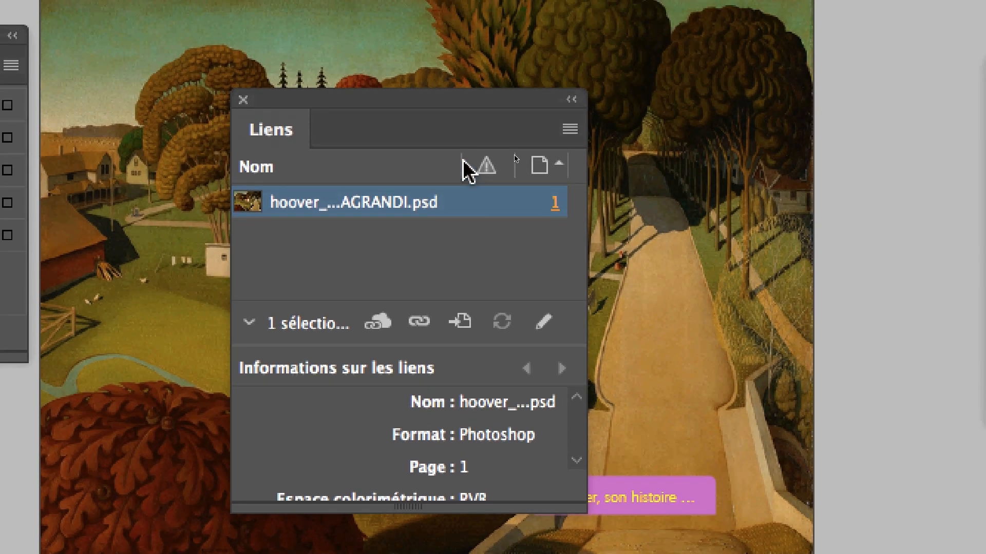
{"action": "left_click", "coordinate": [568, 95]}
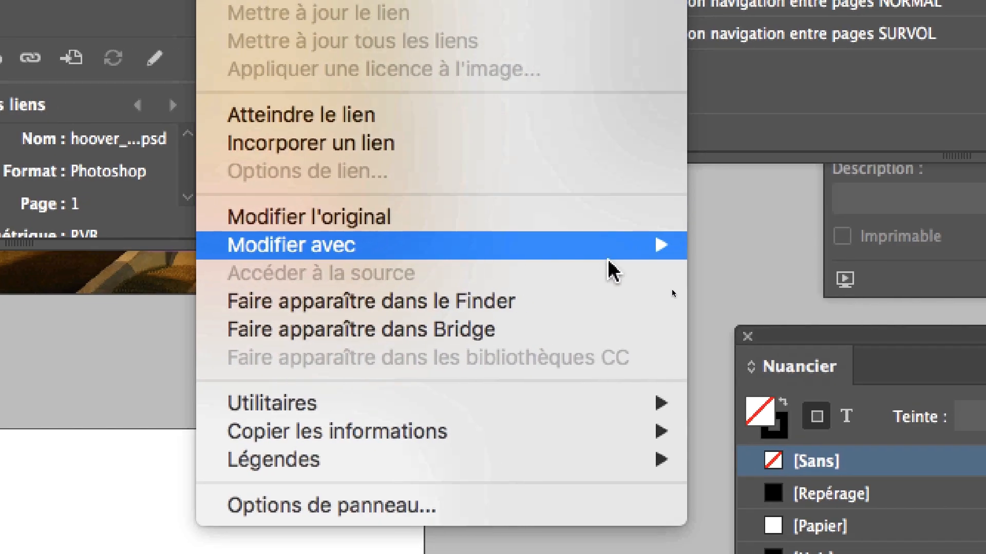
{"action": "mouse_move", "coordinate": [616, 249]}
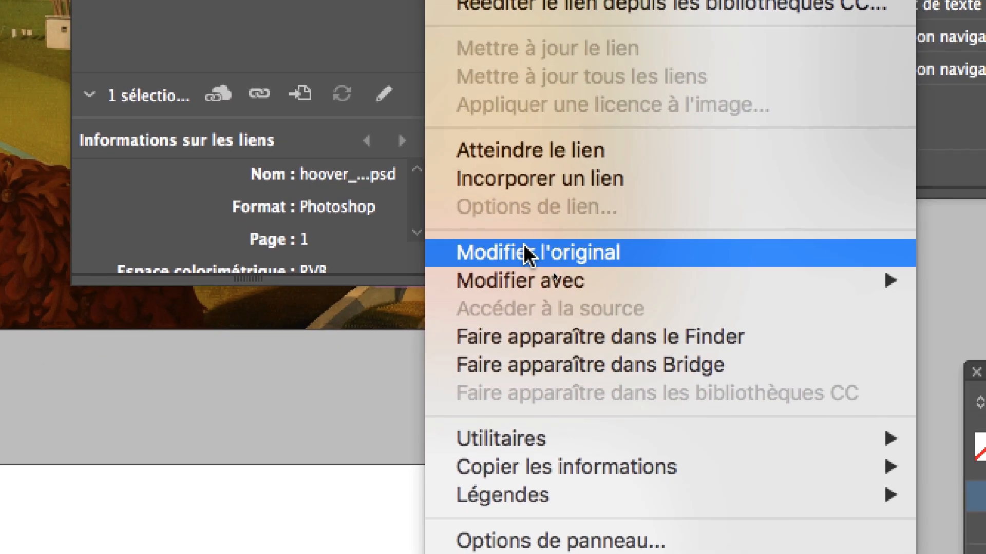
{"action": "left_click", "coordinate": [526, 249]}
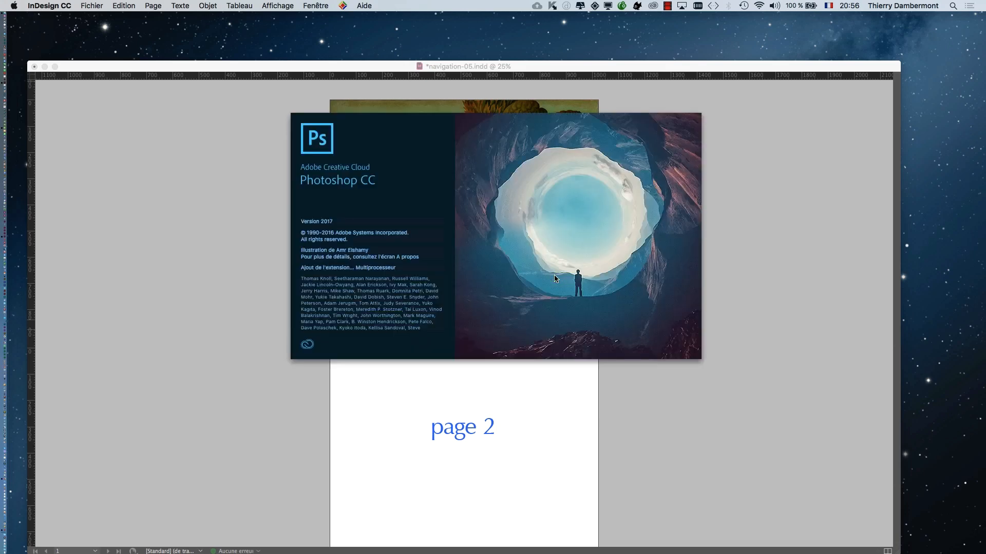
- Switch to Photoshop, hide the other applications and open the image with its embedded profile preferred (Préférer le profil incorporé)
{"action": "key", "text": "super+Tab"}
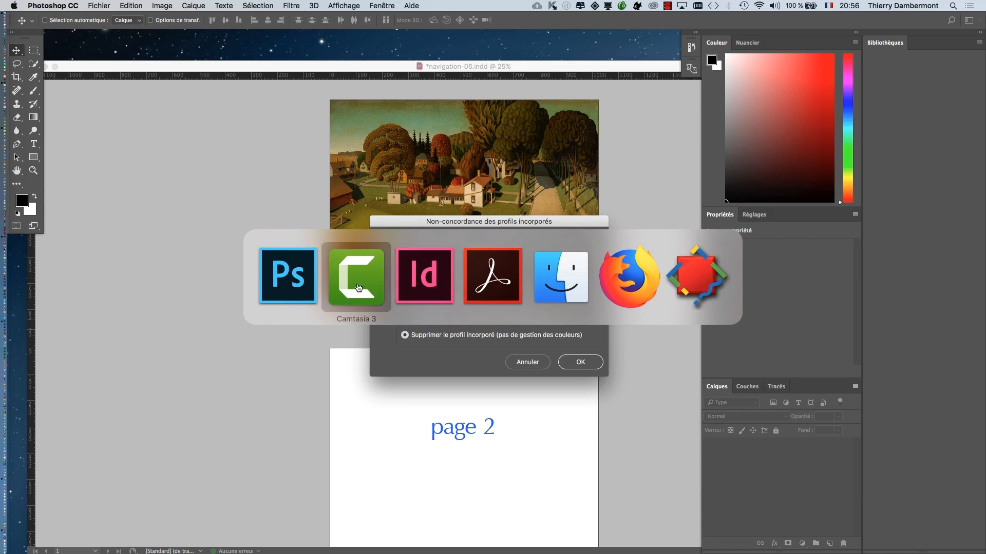
{"action": "left_click", "coordinate": [298, 286]}
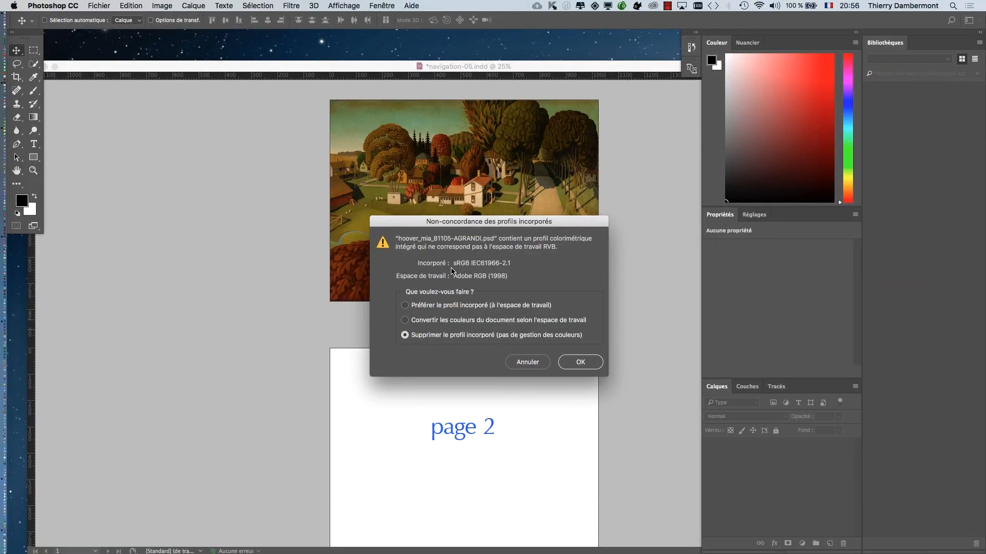
{"action": "left_click", "coordinate": [37, 4]}
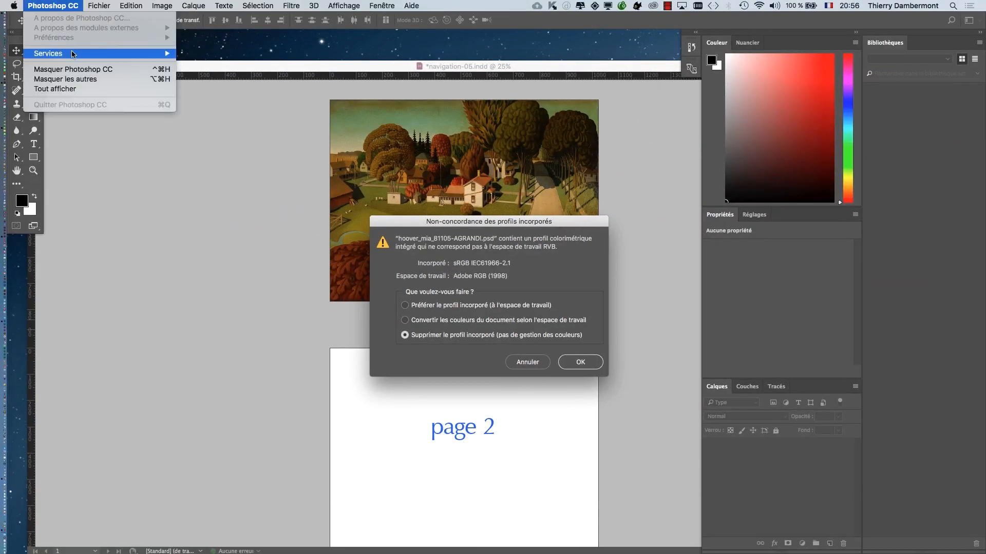
{"action": "left_click", "coordinate": [75, 79]}
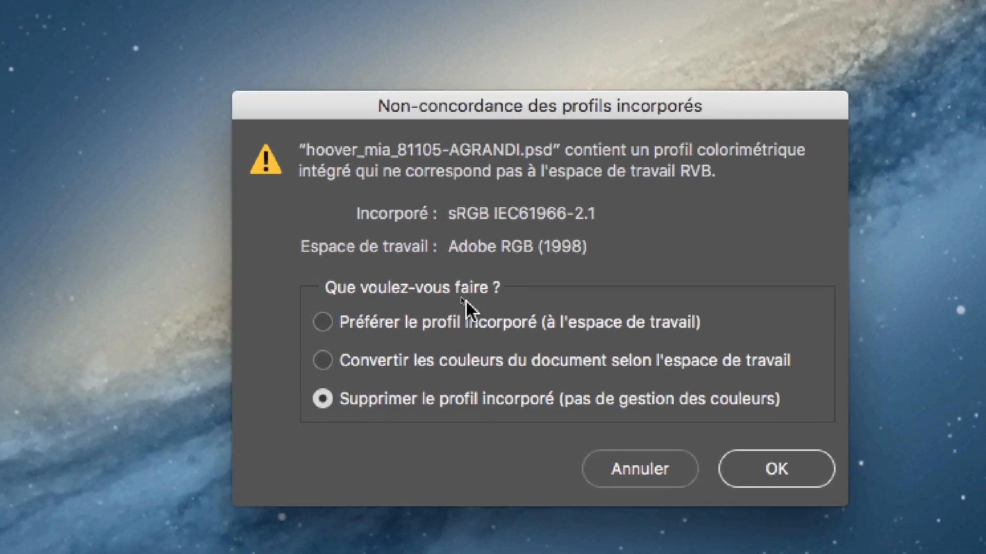
{"action": "left_click", "coordinate": [396, 351]}
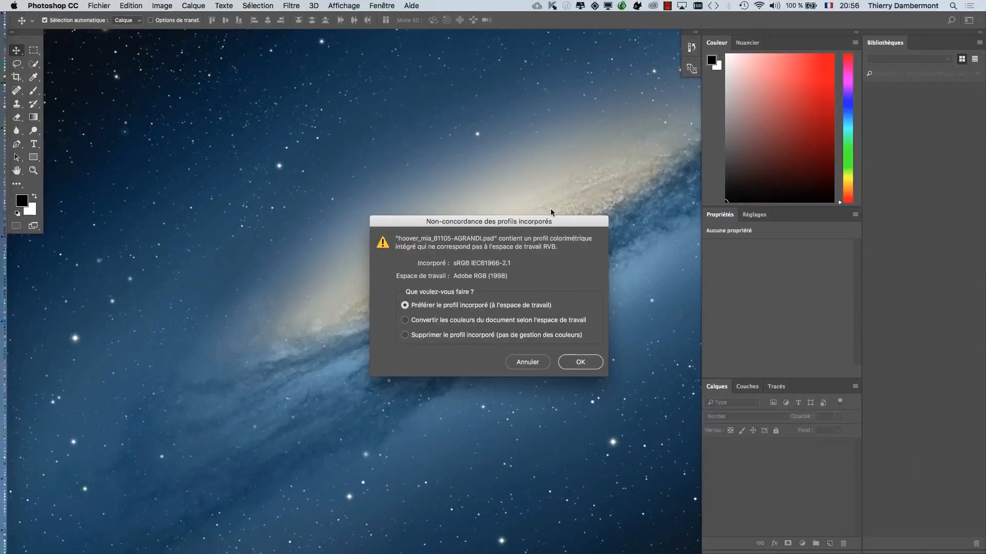
{"action": "left_click", "coordinate": [576, 365]}
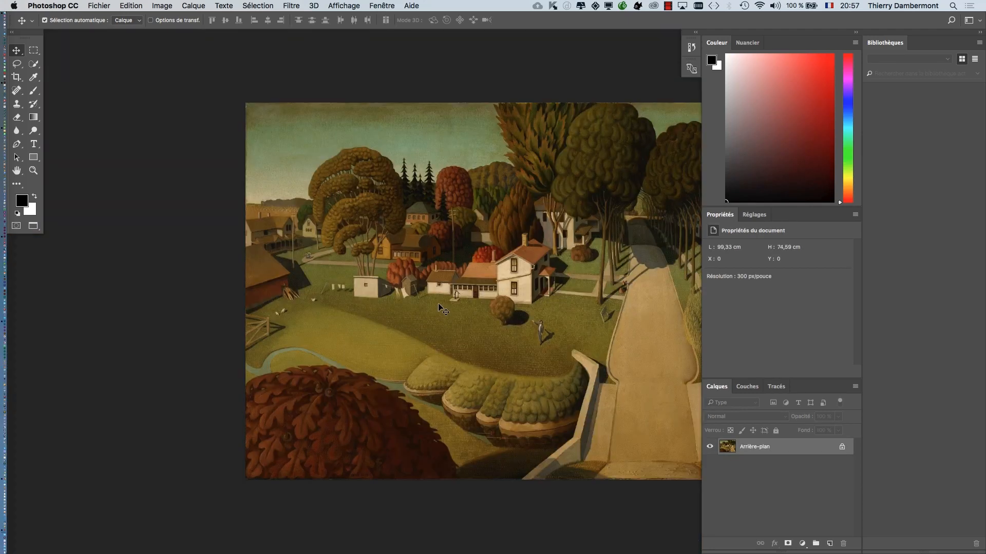
- Show the image in full-screen mode and activate the Crop tool with Supprimer les pixels rognés turned off
{"action": "key", "text": "f"}
{"action": "left_click_drag", "start_coordinate": [445, 305], "coordinate": [333, 296]}
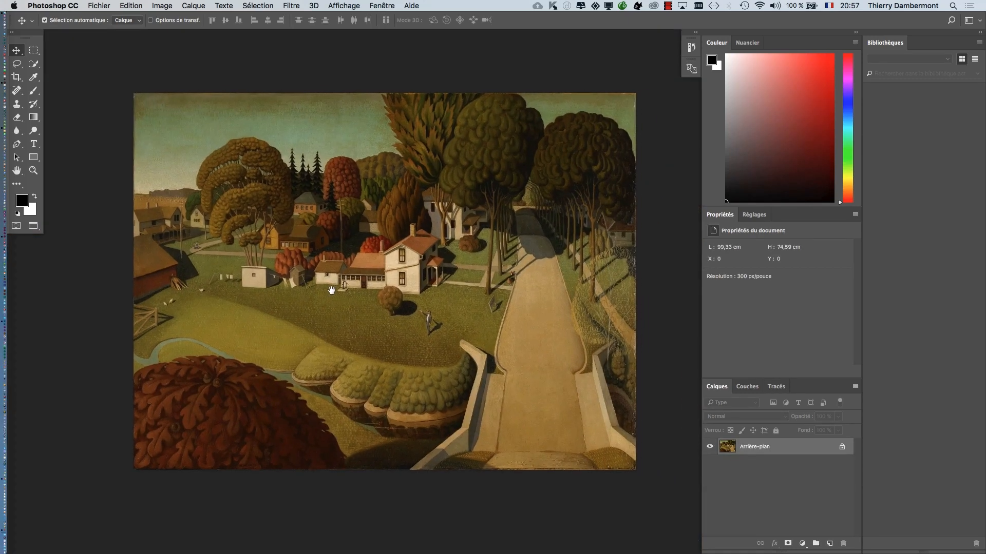
{"action": "left_click_drag", "start_coordinate": [26, 34], "coordinate": [71, 73]}
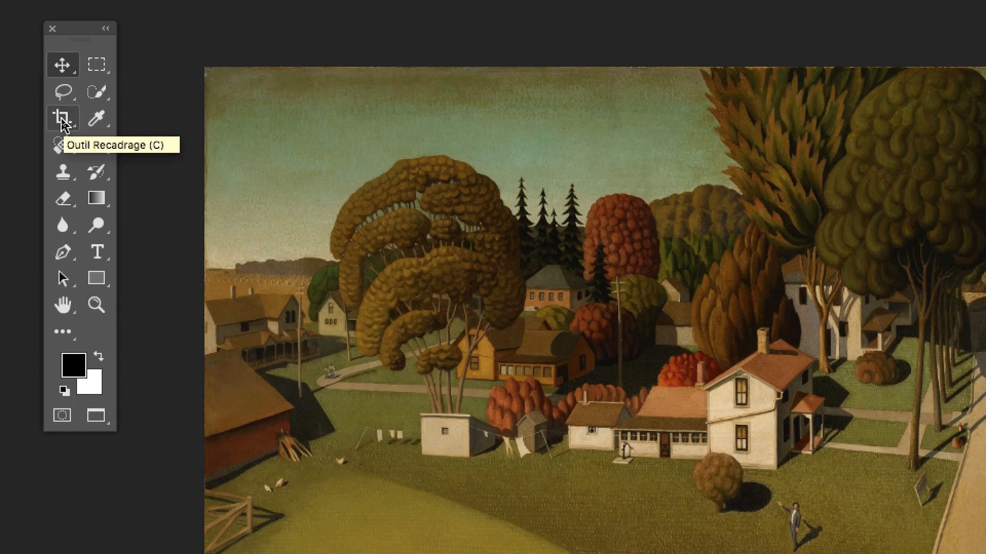
{"action": "left_click", "coordinate": [62, 120]}
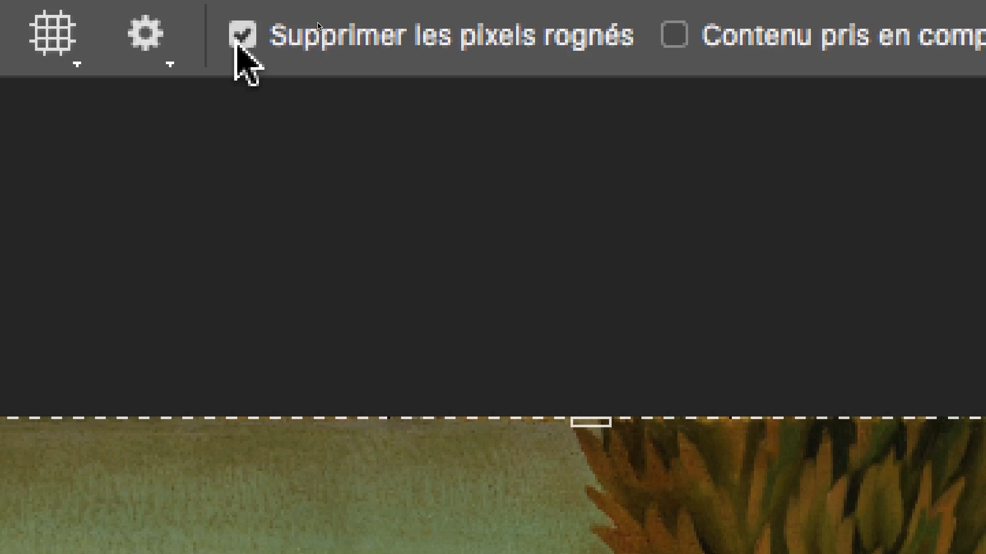
{"action": "left_click", "coordinate": [237, 43]}
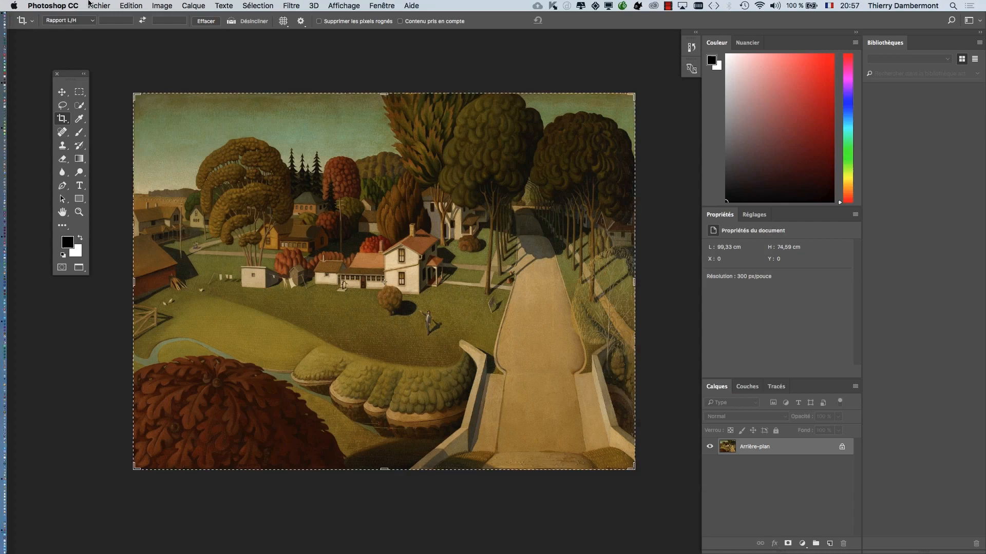
- Save a copy of the image as hoover_mia_81105-BOUT-MAISON.psd in the CM 2 folder
{"action": "left_click", "coordinate": [90, 5]}
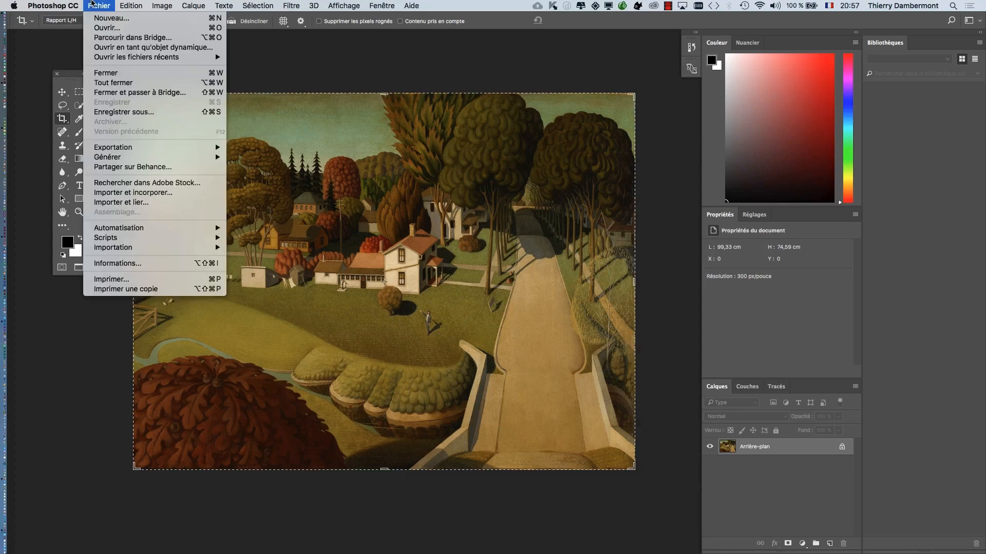
{"action": "left_click", "coordinate": [138, 112]}
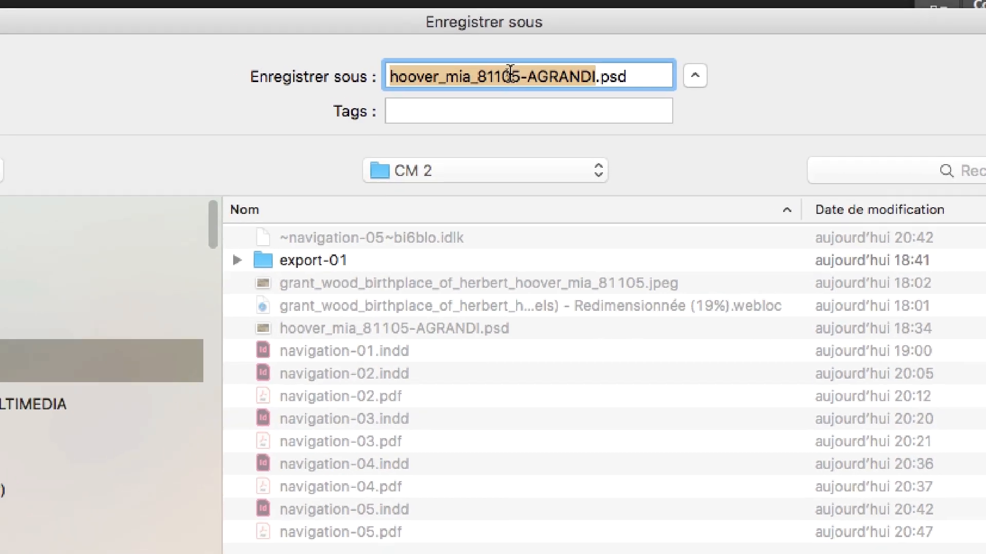
{"action": "left_click", "coordinate": [510, 73]}
{"action": "left_click", "coordinate": [594, 77]}
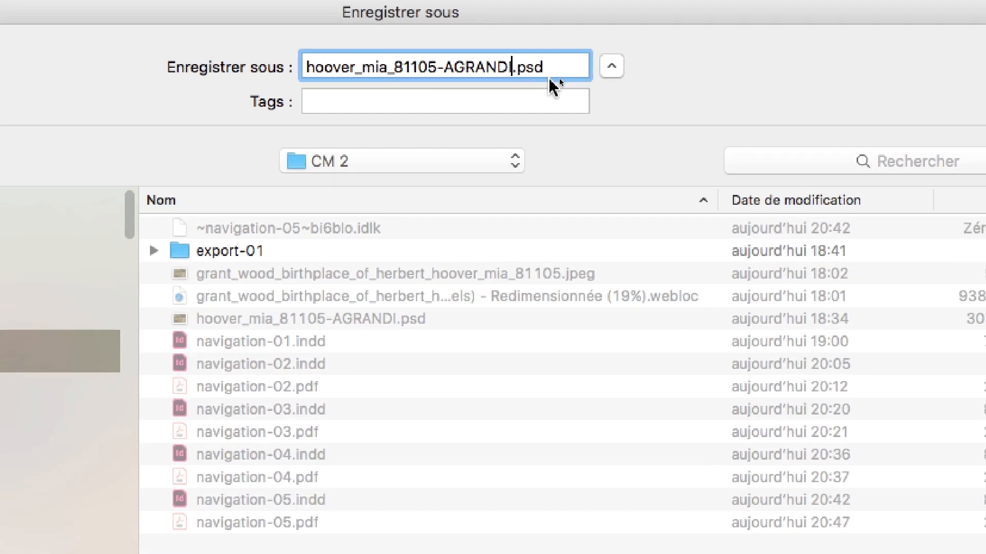
{"action": "key", "text": "BackSpace"}
{"action": "key", "text": "BackSpace"}
{"action": "key", "text": "BackSpace"}
{"action": "key", "text": "BackSpace"}
{"action": "key", "text": "BackSpace"}
{"action": "key", "text": "BackSpace"}
{"action": "key", "text": "BackSpace"}
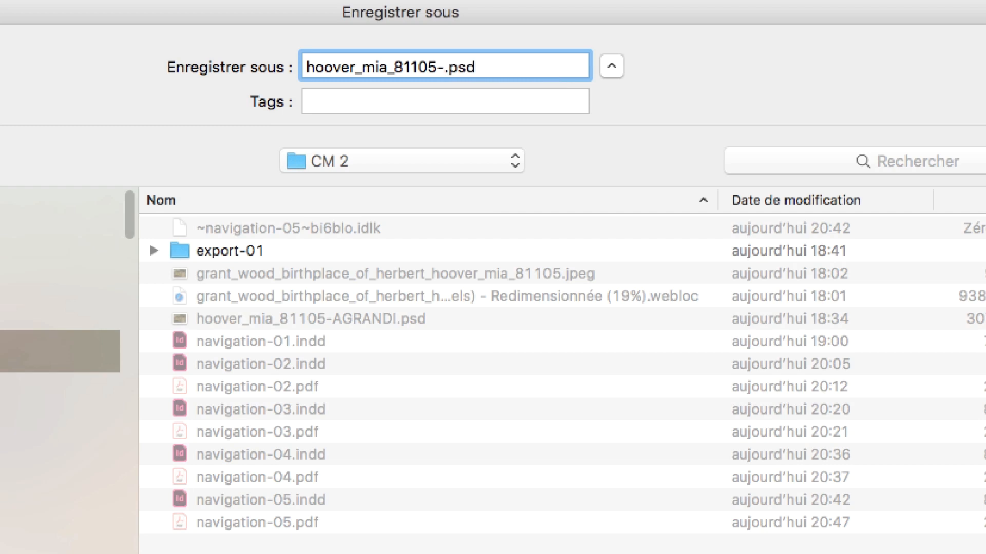
{"action": "type", "text": "BOUT-"}
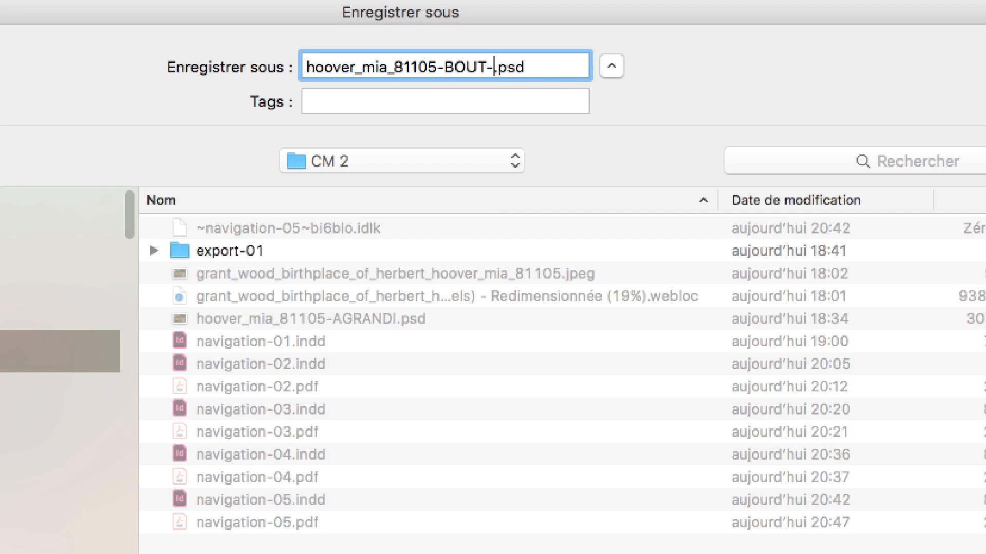
{"action": "type", "text": "MAISO"}
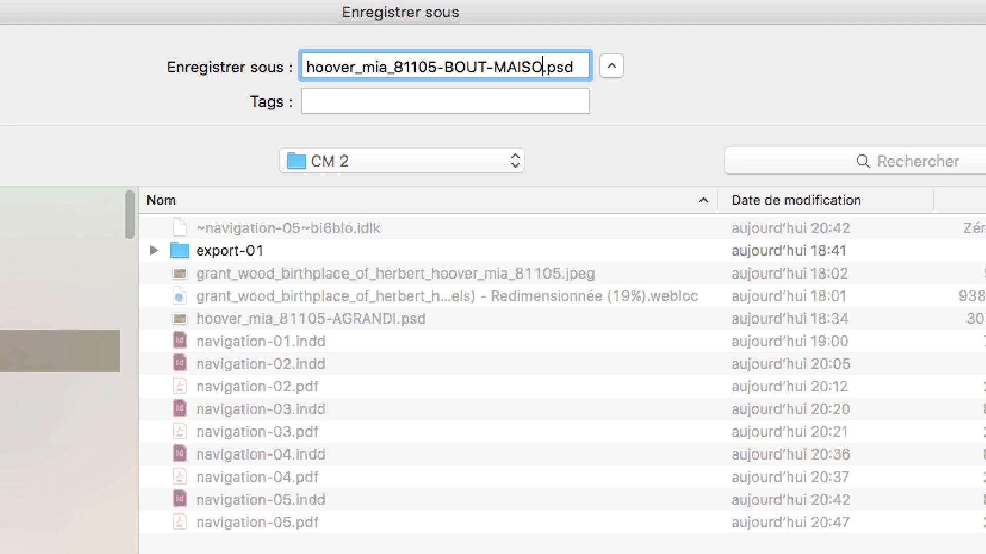
{"action": "type", "text": "N"}
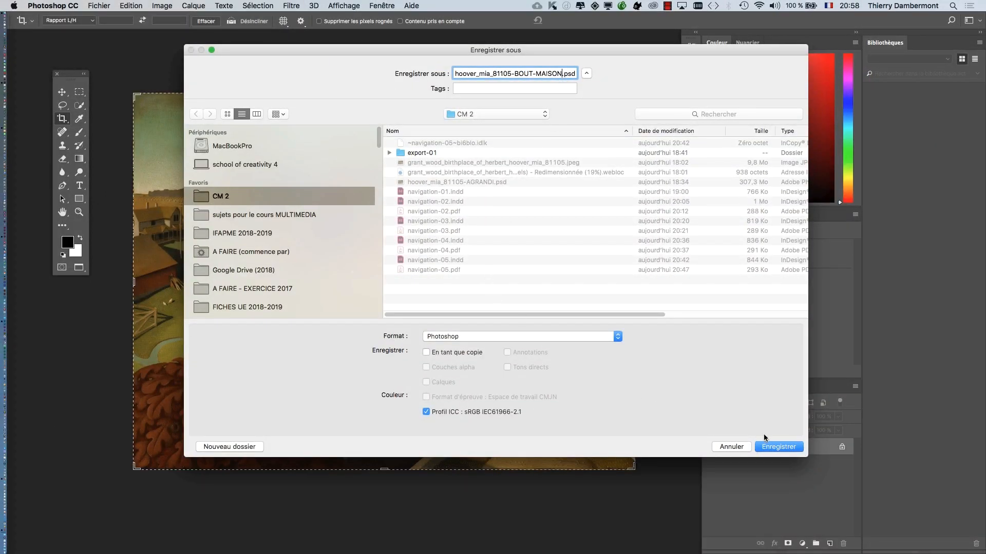
{"action": "left_click", "coordinate": [774, 445]}
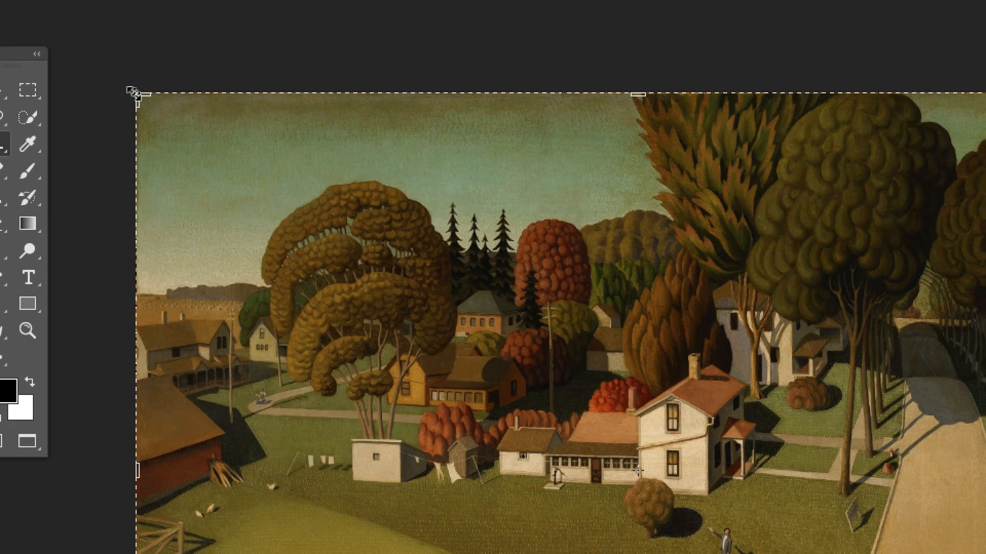
- Crop the image tightly around the white two-storey house and apply the crop
{"action": "left_click_drag", "start_coordinate": [135, 94], "coordinate": [249, 156]}
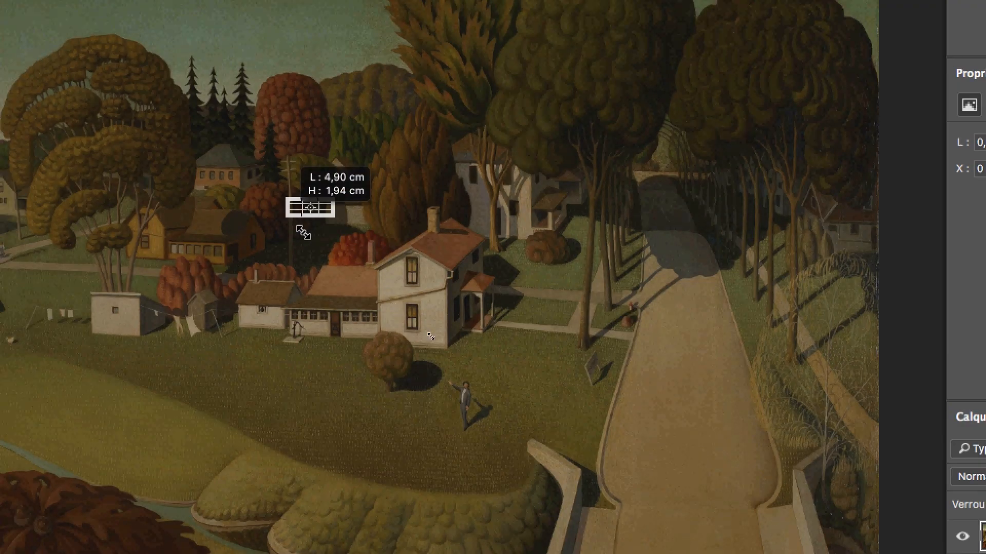
{"action": "mouse_move", "coordinate": [303, 232]}
{"action": "left_mouse_down"}
{"action": "mouse_move", "coordinate": [410, 315]}
{"action": "mouse_move", "coordinate": [406, 293]}
{"action": "left_mouse_up"}
{"action": "left_click_drag", "start_coordinate": [341, 253], "coordinate": [345, 260]}
{"action": "left_click_drag", "start_coordinate": [341, 256], "coordinate": [348, 261]}
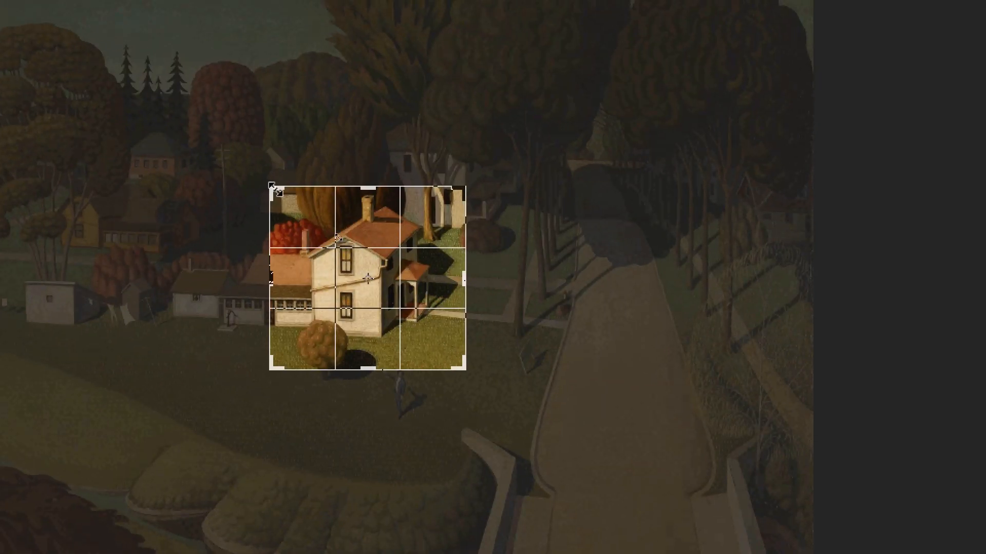
{"action": "left_click_drag", "start_coordinate": [275, 190], "coordinate": [275, 187]}
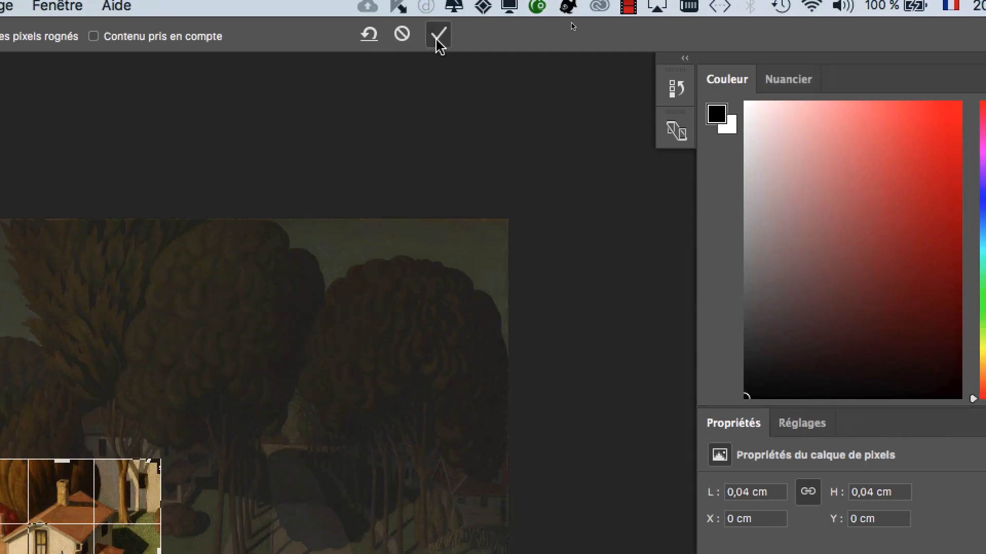
{"action": "left_click", "coordinate": [437, 34]}
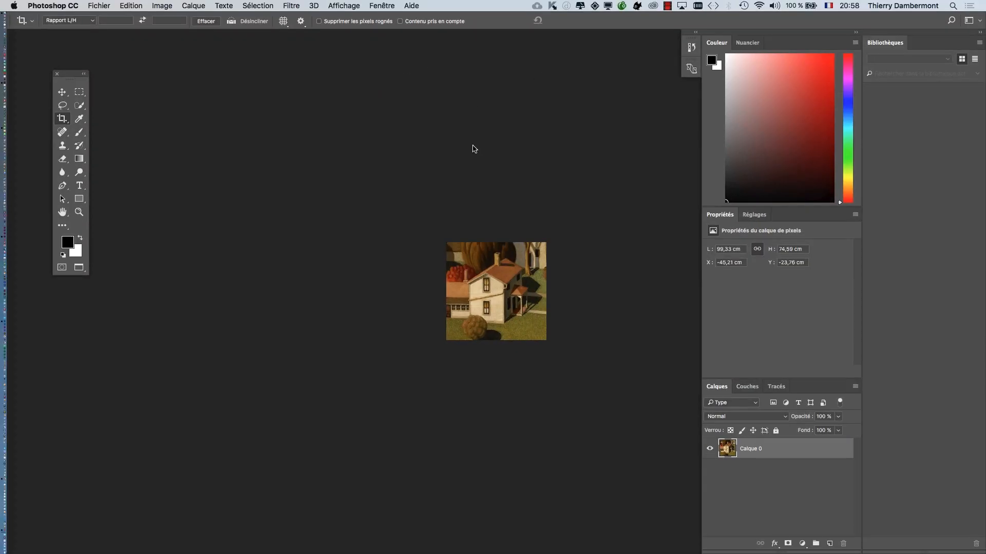
{"action": "scroll", "coordinate": [492, 299], "scroll_direction": "up", "scroll_amount": 3}
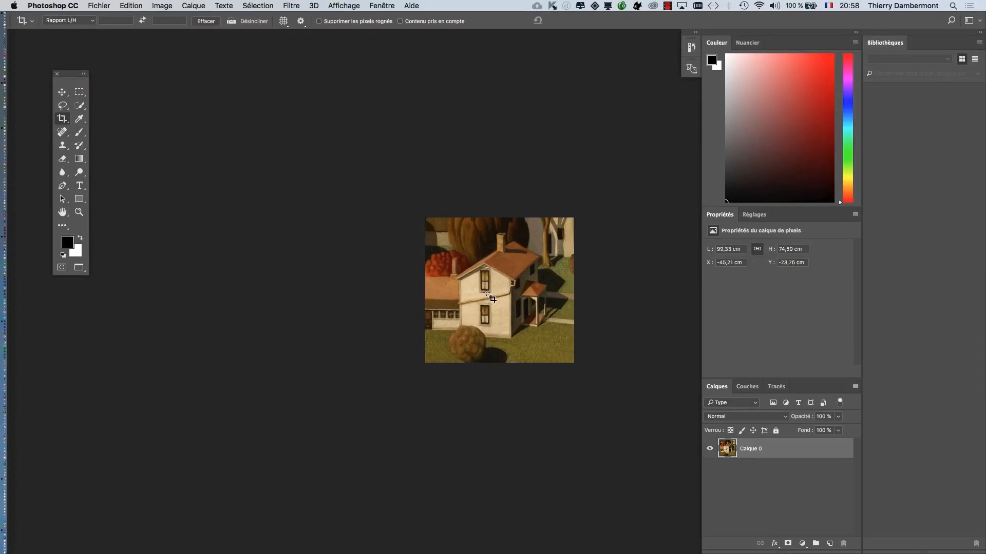
{"action": "scroll", "coordinate": [491, 299], "scroll_direction": "up", "scroll_amount": 4}
{"action": "mouse_move", "coordinate": [371, 302]}
{"action": "left_mouse_down"}
{"action": "mouse_move", "coordinate": [346, 310]}
{"action": "mouse_move", "coordinate": [327, 280]}
{"action": "mouse_move", "coordinate": [336, 279]}
{"action": "left_mouse_up"}
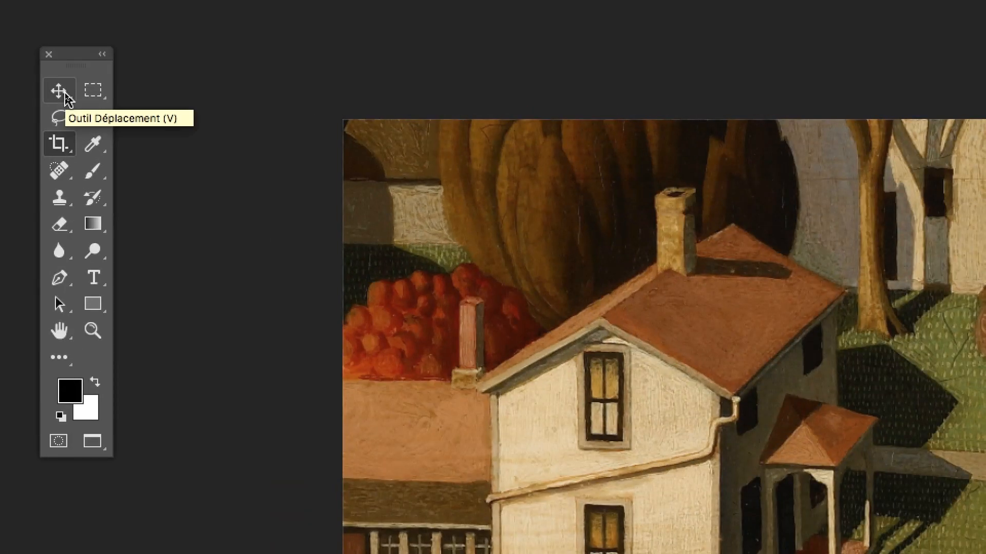
- Reposition the painting inside the cropped canvas with the Move tool, using the preserved pixels outside the crop
{"action": "left_click", "coordinate": [68, 97]}
{"action": "left_click", "coordinate": [123, 92]}
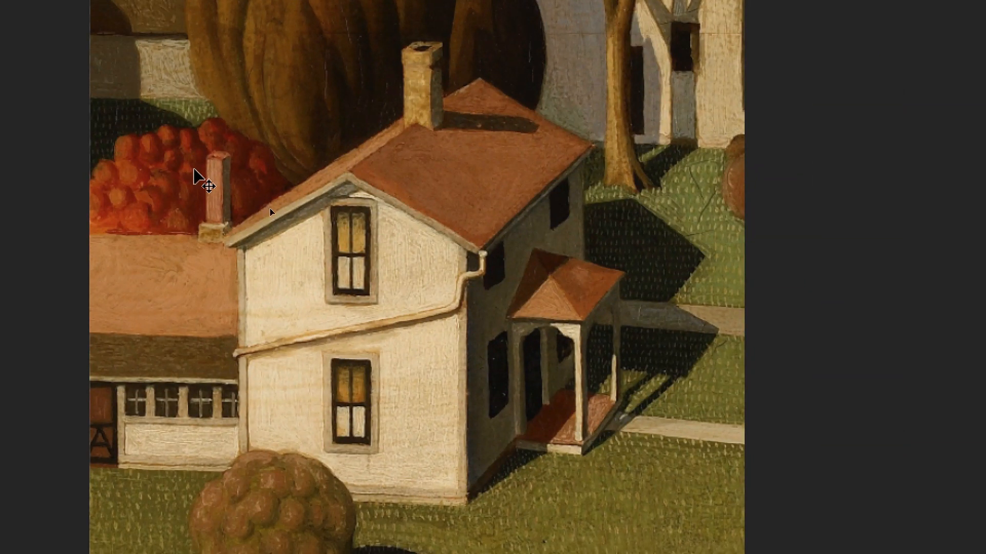
{"action": "mouse_move", "coordinate": [194, 170]}
{"action": "left_mouse_down"}
{"action": "mouse_move", "coordinate": [213, 168]}
{"action": "mouse_move", "coordinate": [203, 163]}
{"action": "left_mouse_up"}
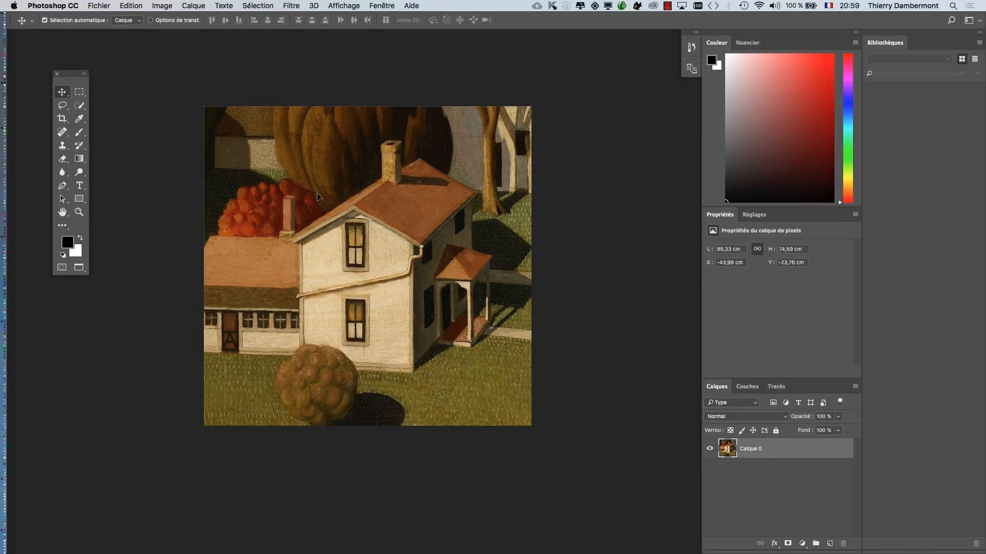
{"action": "mouse_move", "coordinate": [317, 197]}
{"action": "left_mouse_down"}
{"action": "mouse_move", "coordinate": [370, 200]}
{"action": "mouse_move", "coordinate": [251, 102]}
{"action": "mouse_move", "coordinate": [161, 187]}
{"action": "mouse_move", "coordinate": [351, 235]}
{"action": "mouse_move", "coordinate": [211, 108]}
{"action": "mouse_move", "coordinate": [361, 220]}
{"action": "left_mouse_up"}
{"action": "mouse_move", "coordinate": [269, 178]}
{"action": "left_mouse_down"}
{"action": "mouse_move", "coordinate": [259, 161]}
{"action": "mouse_move", "coordinate": [271, 199]}
{"action": "mouse_move", "coordinate": [262, 173]}
{"action": "left_mouse_up"}
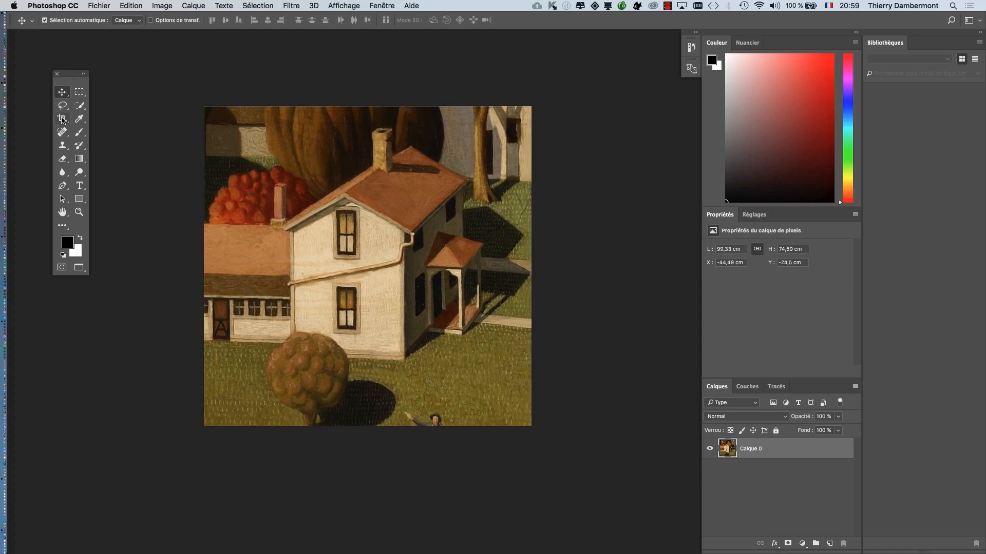
- Recrop to a narrower portrait frame around the white house, extending it above the roof and trimming the bottom and both sides
{"action": "left_click", "coordinate": [62, 120]}
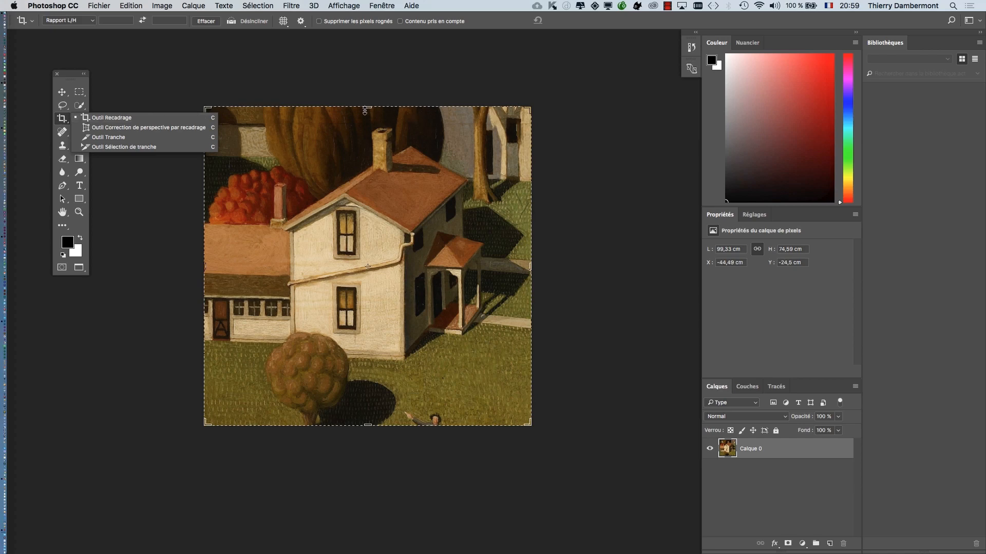
{"action": "left_click_drag", "start_coordinate": [367, 107], "coordinate": [367, 69]}
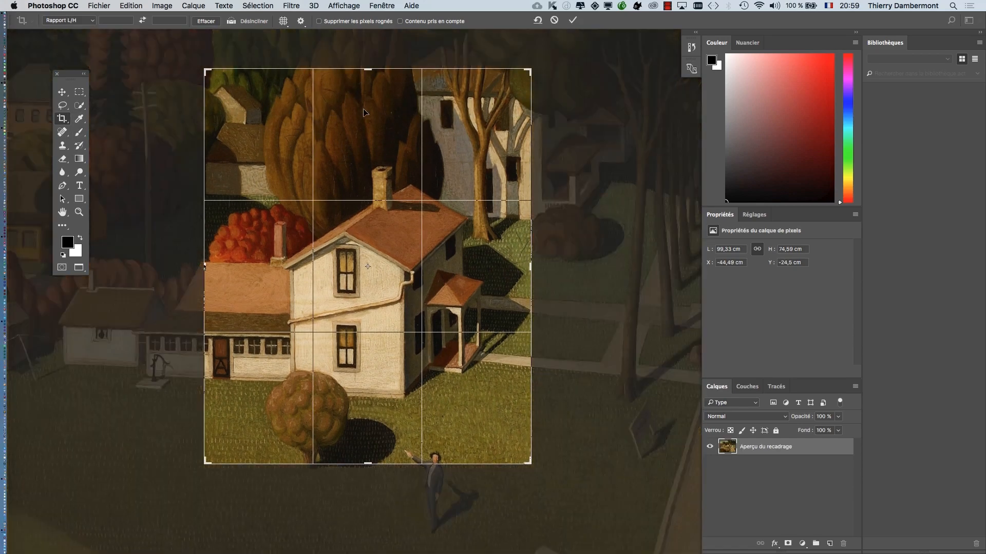
{"action": "left_click_drag", "start_coordinate": [370, 463], "coordinate": [369, 448]}
{"action": "left_click_drag", "start_coordinate": [206, 266], "coordinate": [233, 266]}
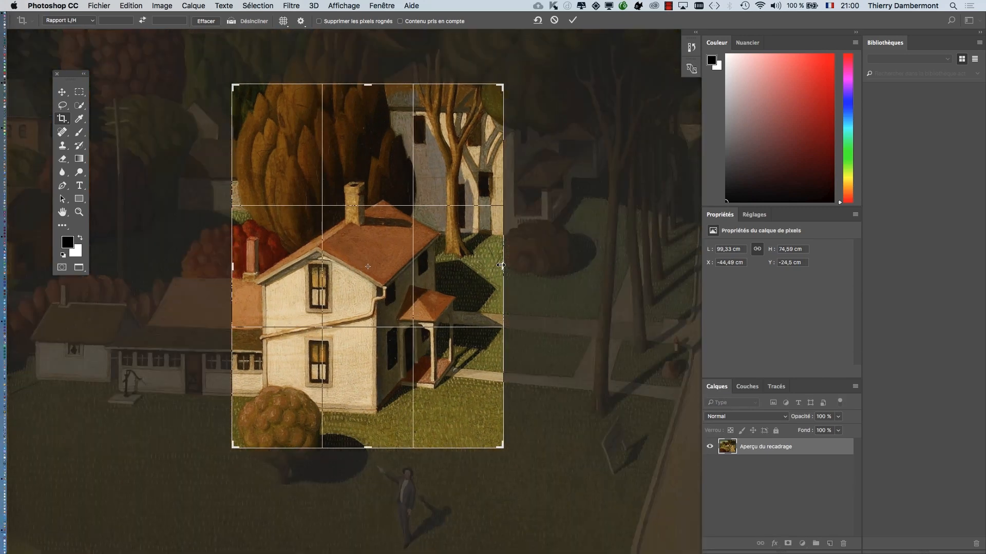
{"action": "left_click_drag", "start_coordinate": [501, 266], "coordinate": [482, 267]}
{"action": "left_click", "coordinate": [572, 20]}
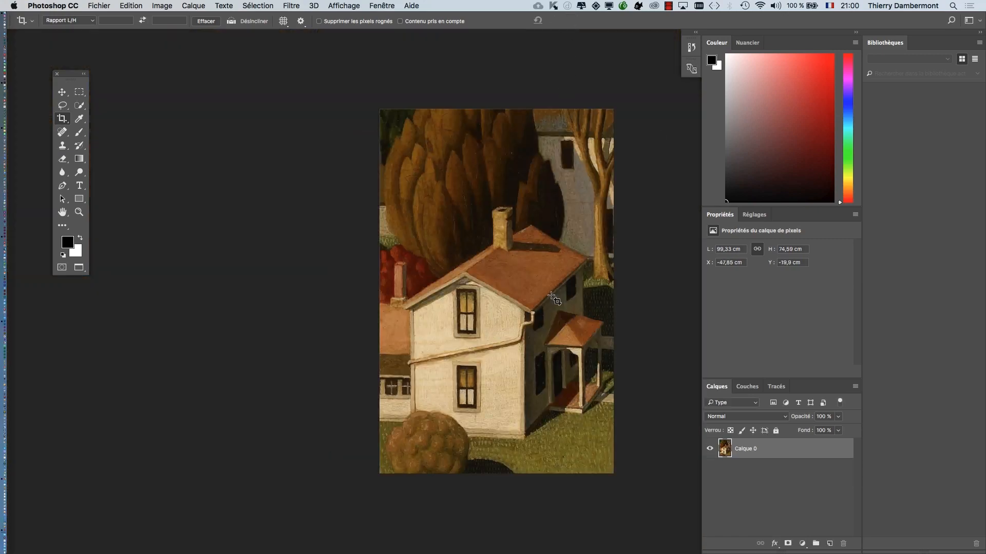
- Save the recropped house image with Maximiser la compatibilité turned on
{"action": "scroll", "coordinate": [550, 295], "scroll_direction": "down", "scroll_amount": 5}
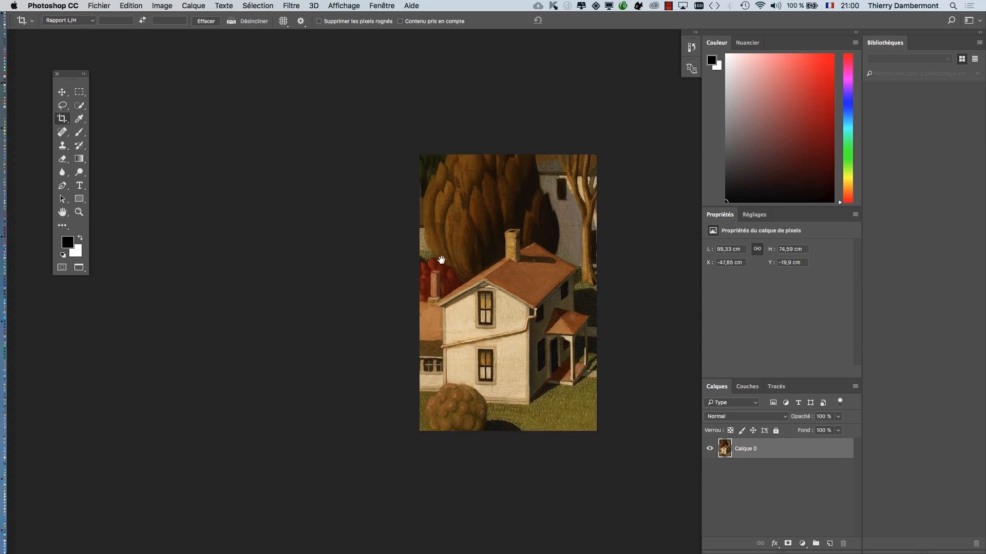
{"action": "left_click_drag", "start_coordinate": [441, 260], "coordinate": [240, 227]}
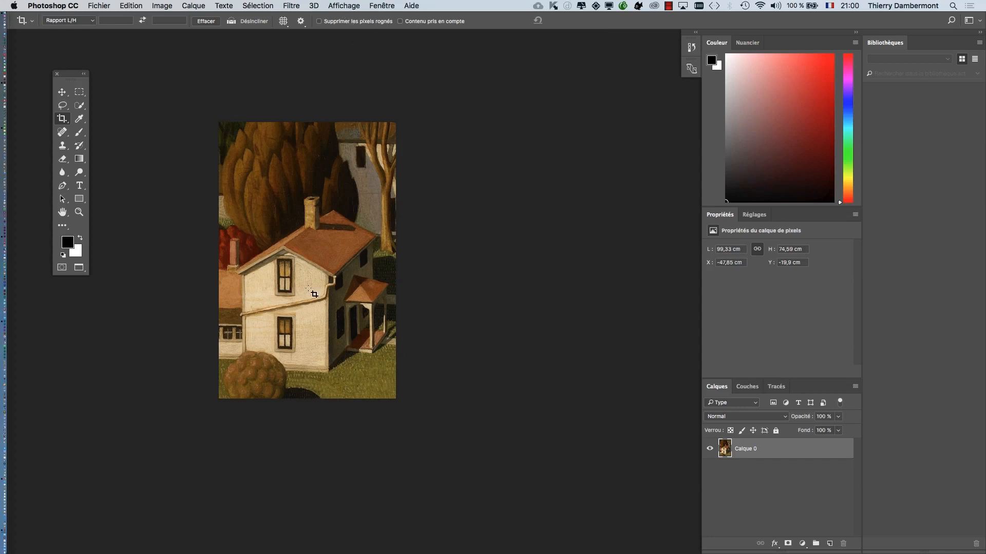
{"action": "left_click", "coordinate": [99, 5]}
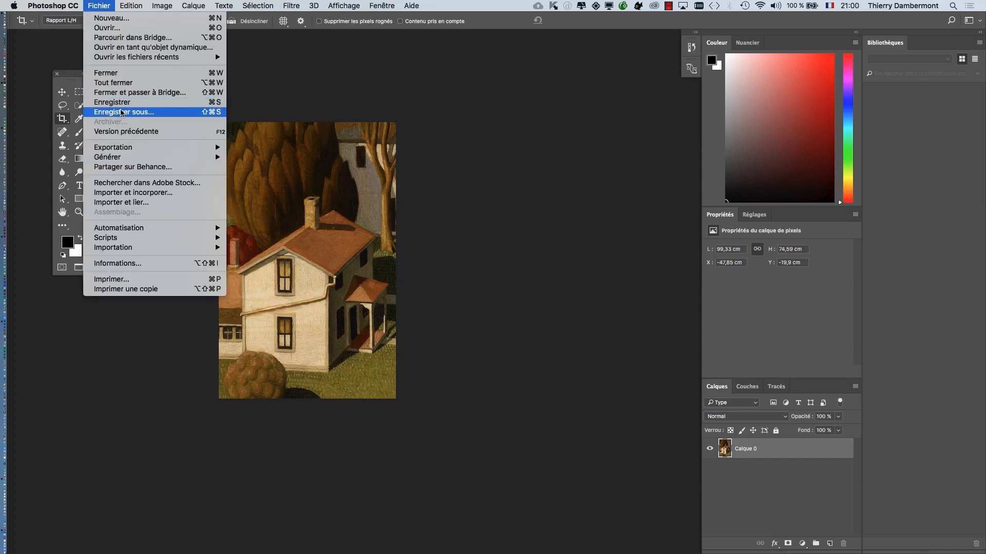
{"action": "left_click", "coordinate": [121, 101]}
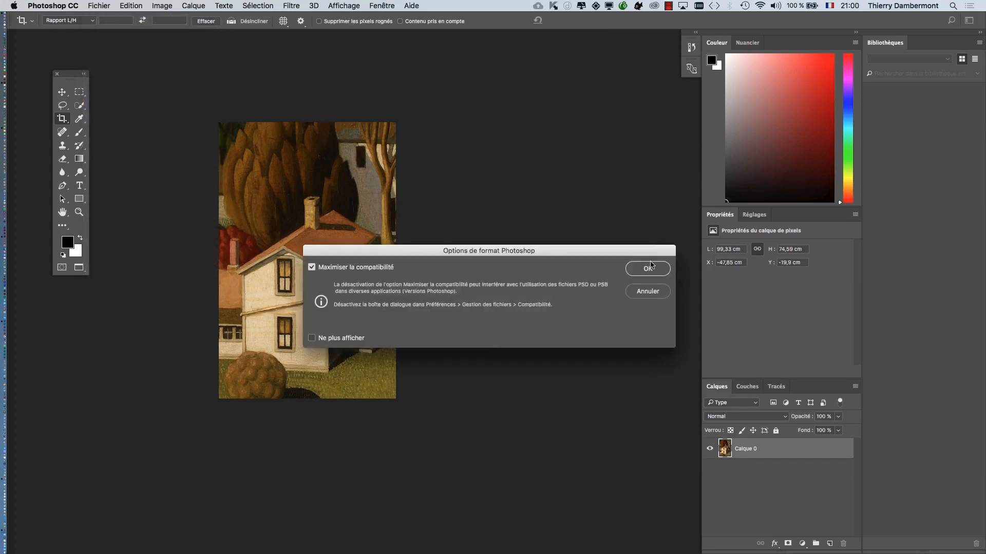
{"action": "left_click", "coordinate": [649, 268]}
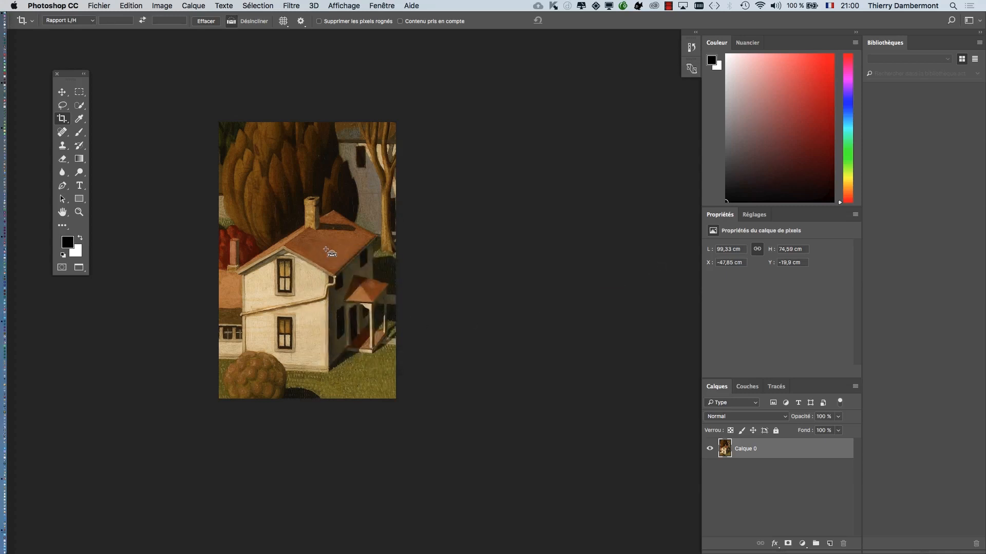
- Close hoover_mia_81105-BOUT-MAISON.psd, acknowledging the notices that it closes once saving ends
{"action": "key", "text": "super+w"}
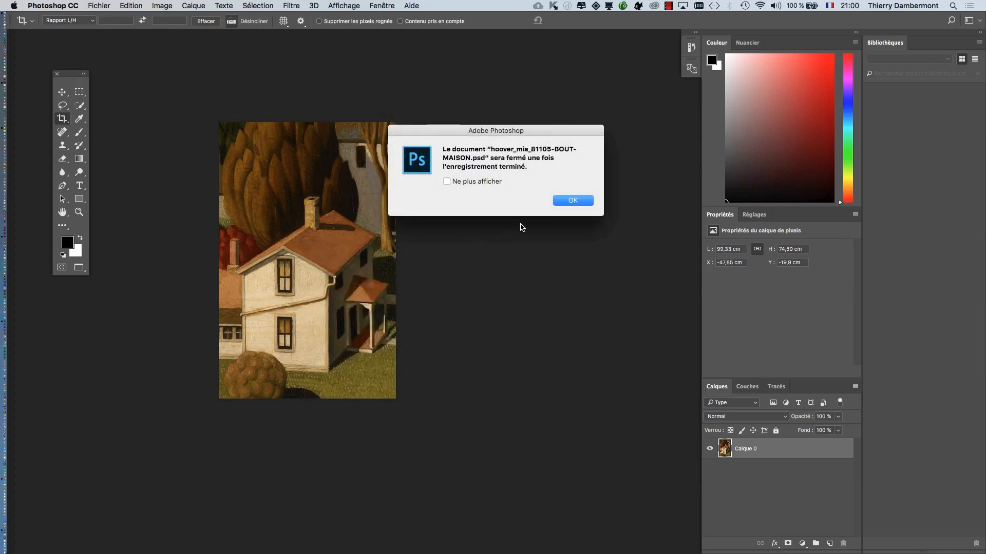
{"action": "left_click", "coordinate": [581, 201]}
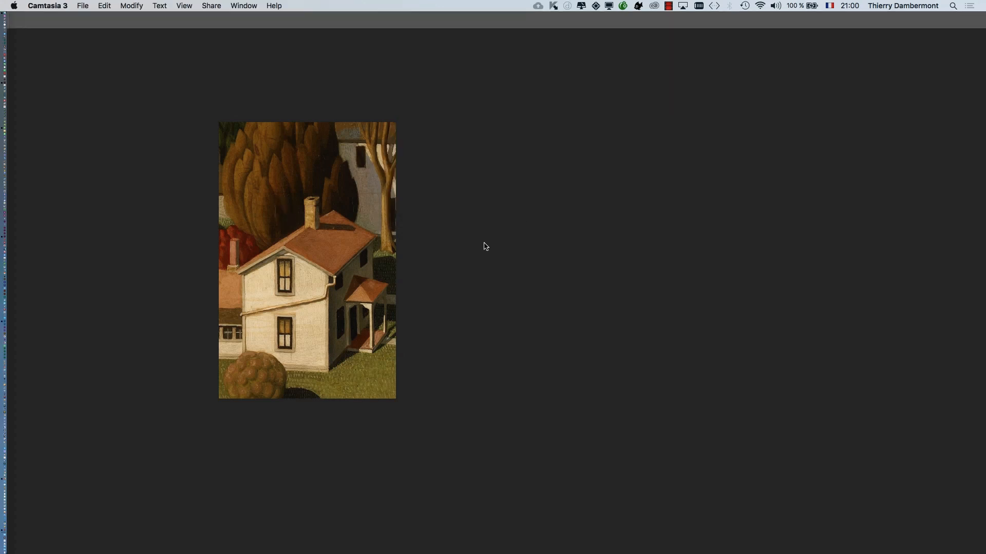
{"action": "left_click", "coordinate": [484, 246]}
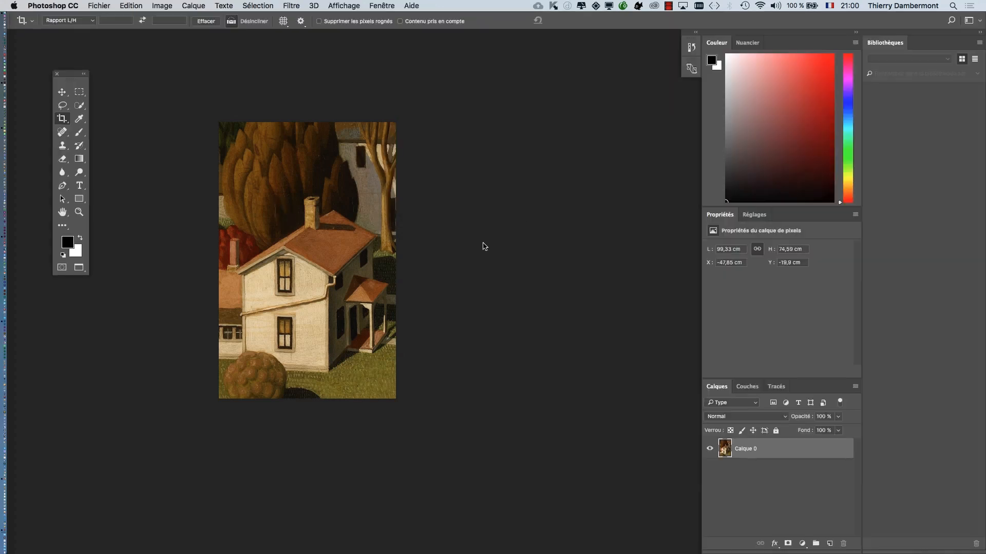
{"action": "key", "text": "super+w"}
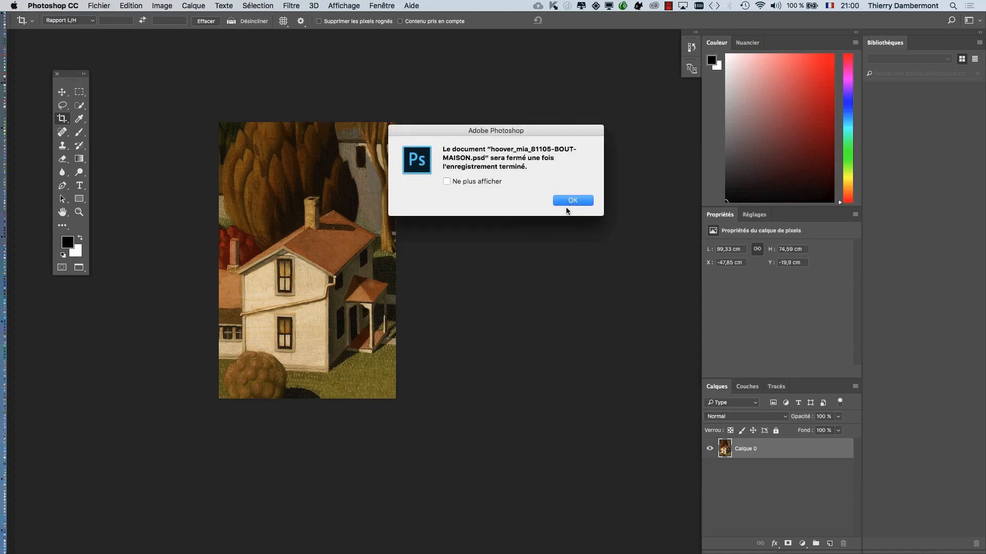
{"action": "left_click", "coordinate": [568, 200]}
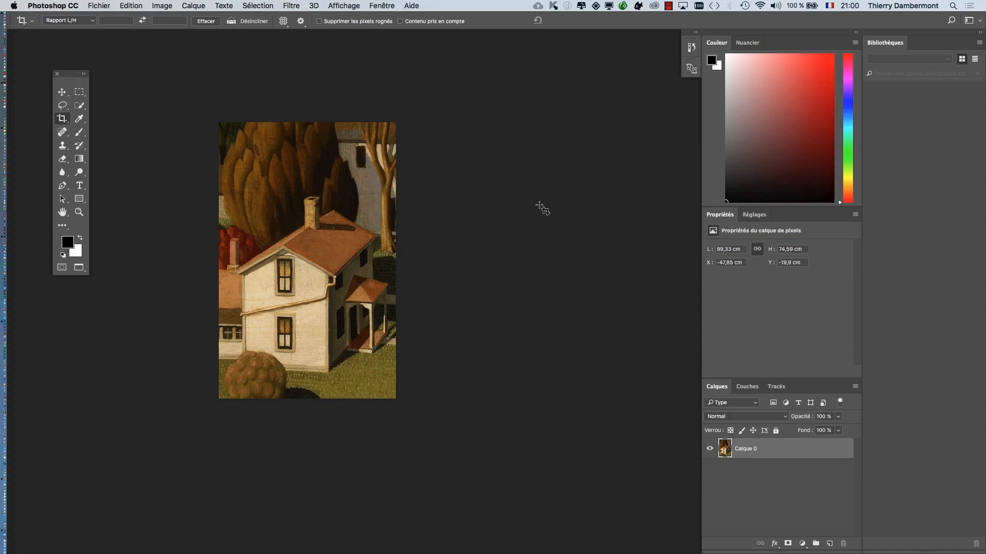
{"action": "key", "text": "super+w"}
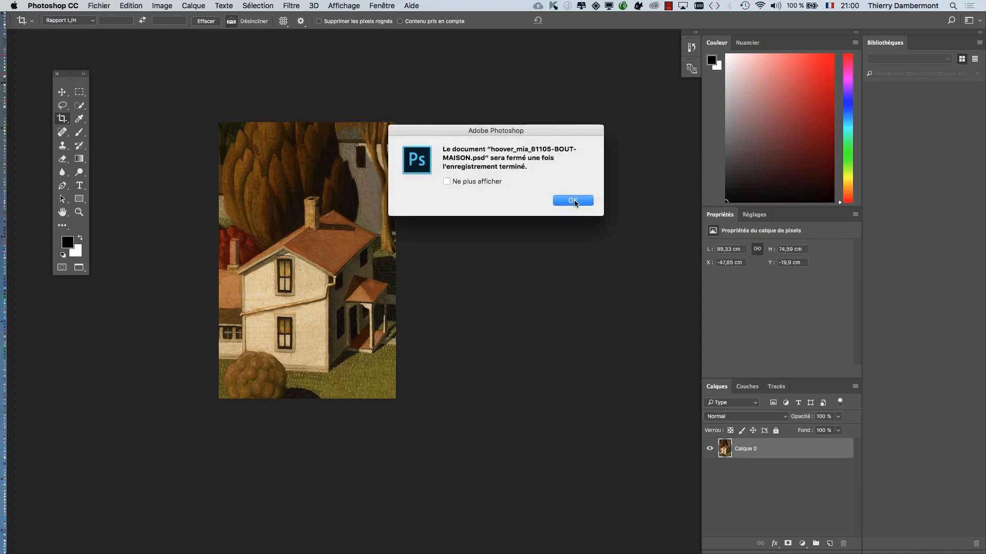
{"action": "left_click", "coordinate": [573, 201]}
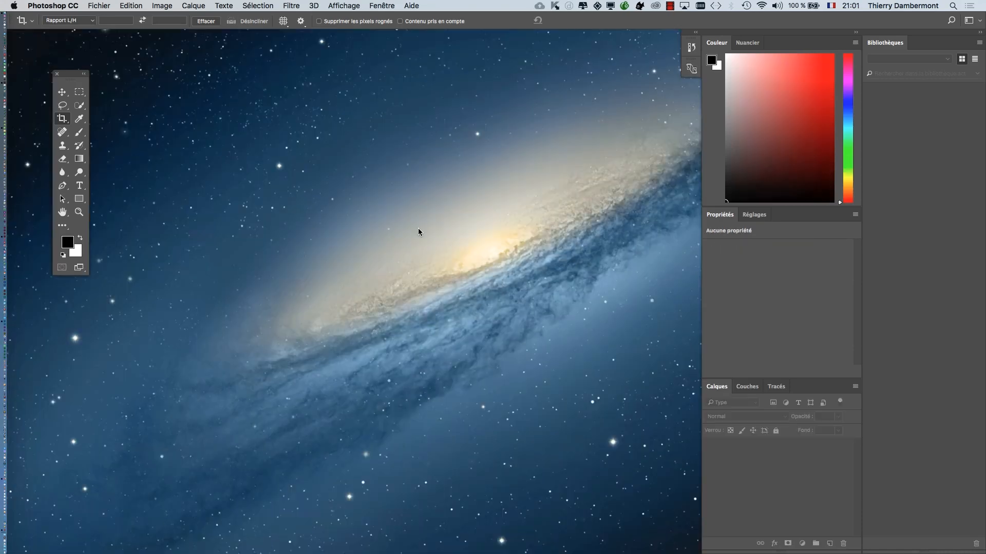
- Switch to the Finder and sort the CM 2 folder by modification date, newest first
{"action": "key", "text": "super+Tab"}
{"action": "key", "text": "super+Tab"}
{"action": "key", "text": "super+Tab"}
{"action": "key", "text": "super+Tab"}
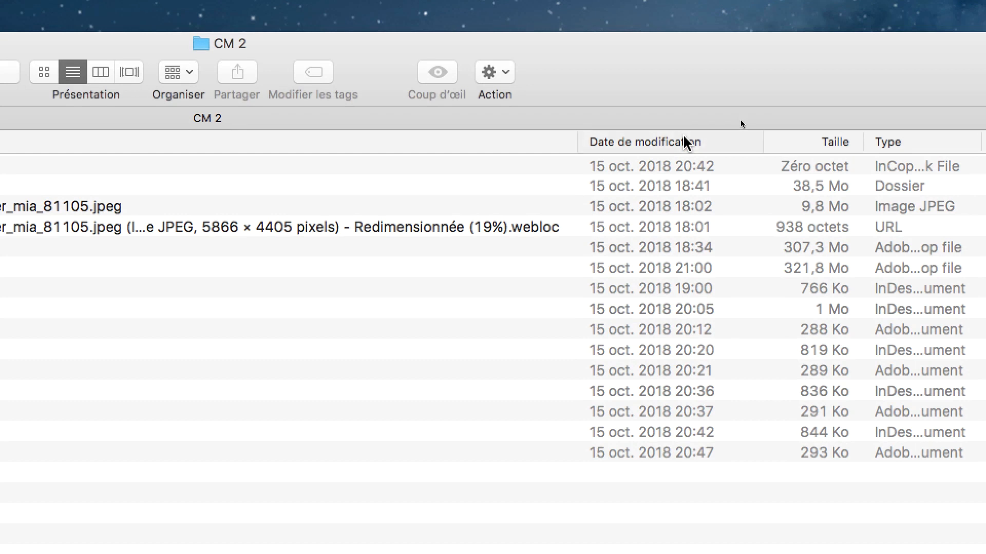
{"action": "left_click", "coordinate": [898, 77]}
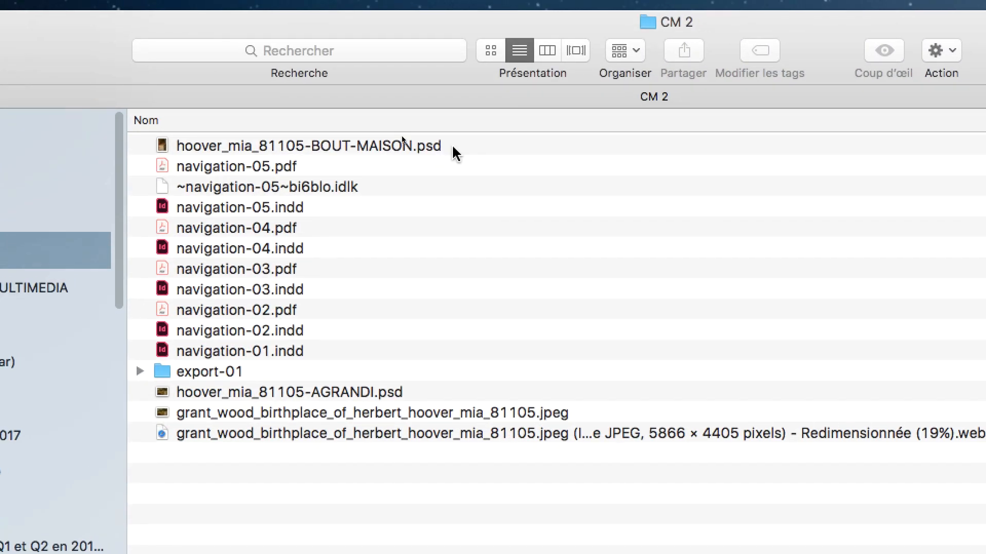
- Compare the file sizes of hoover_mia_81105-BOUT-MAISON.psd, hoover_mia_81105-AGRANDI.psd and the original JPEG
{"action": "left_click", "coordinate": [453, 147]}
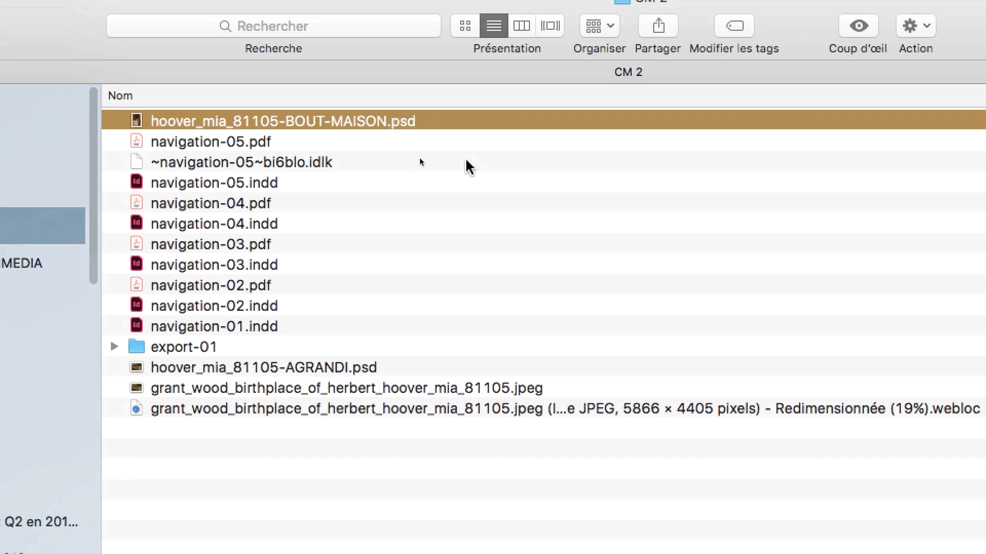
{"action": "left_click", "coordinate": [477, 235]}
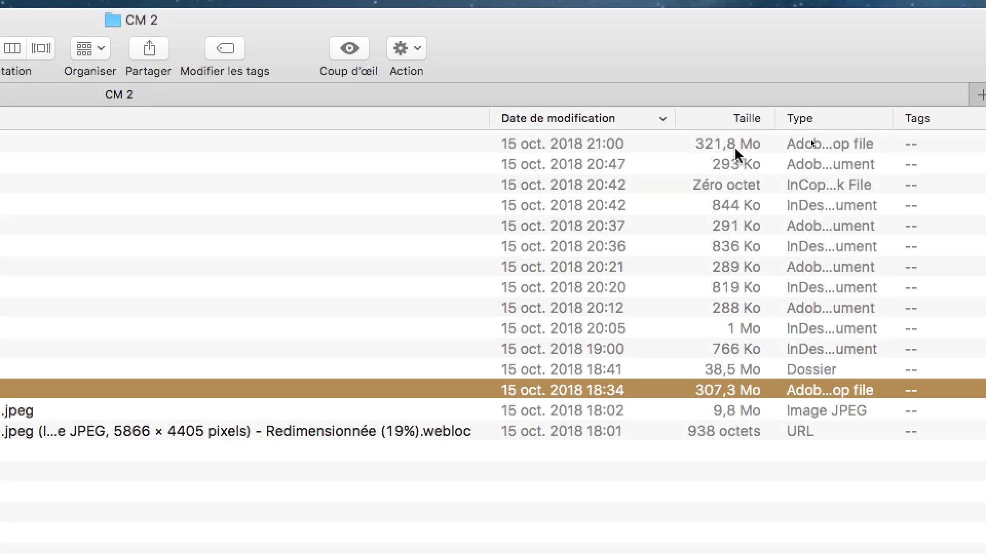
{"action": "left_click", "coordinate": [735, 149]}
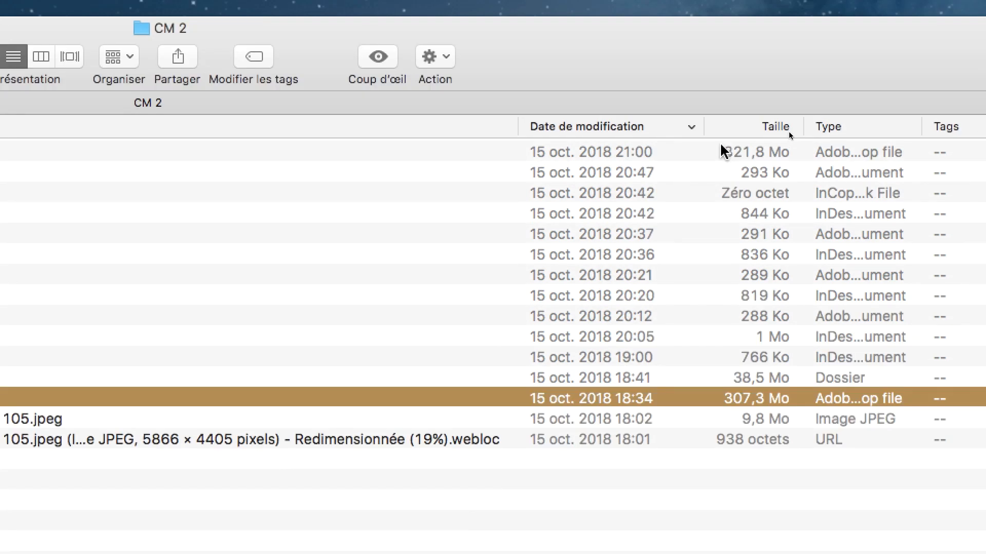
{"action": "left_click", "coordinate": [698, 19]}
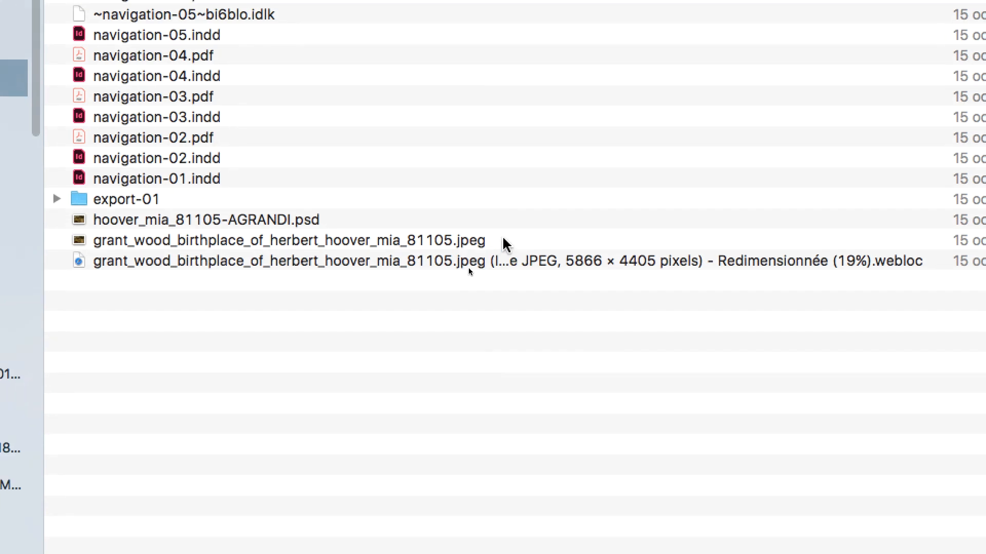
{"action": "left_click", "coordinate": [506, 242]}
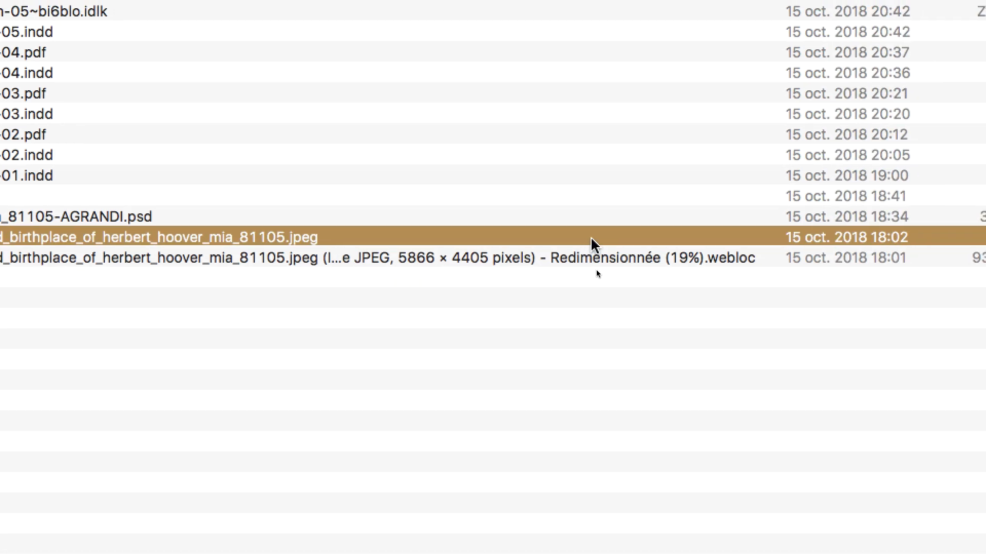
{"action": "left_click", "coordinate": [985, 220]}
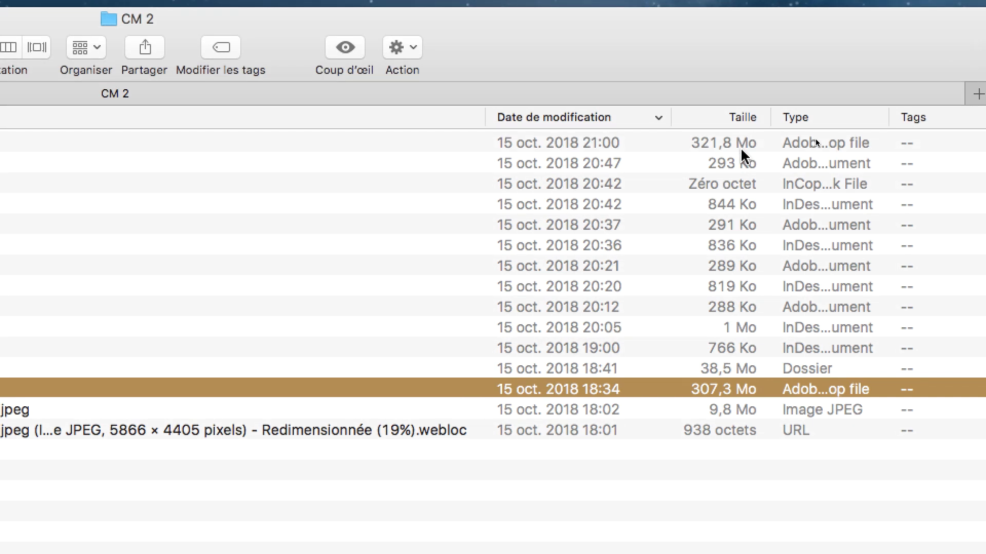
{"action": "left_click", "coordinate": [815, 139]}
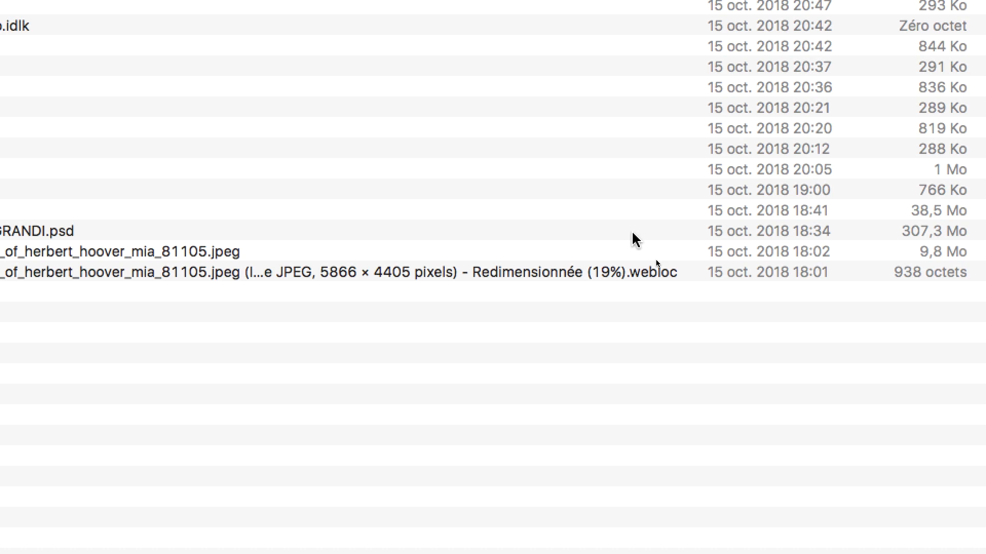
{"action": "left_click", "coordinate": [620, 396]}
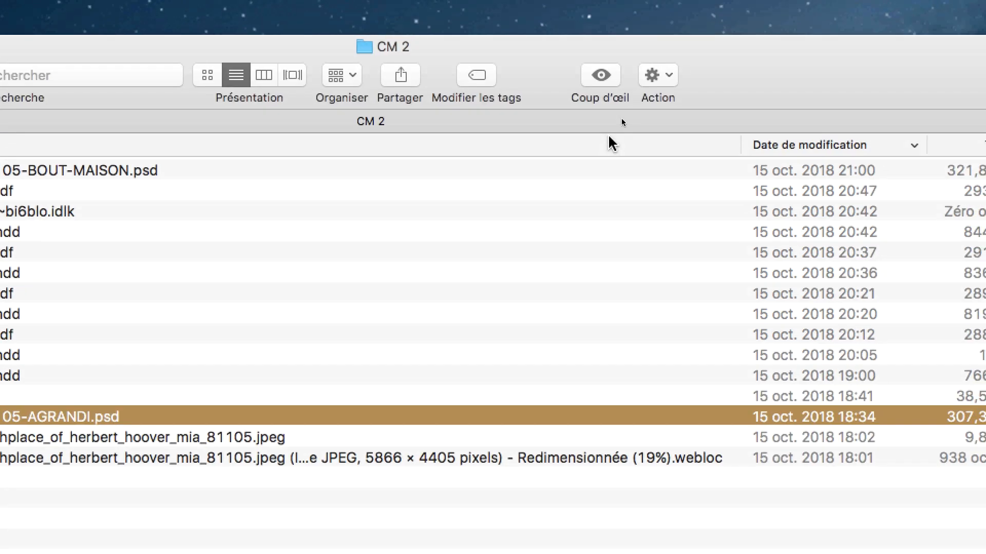
{"action": "left_click", "coordinate": [613, 148]}
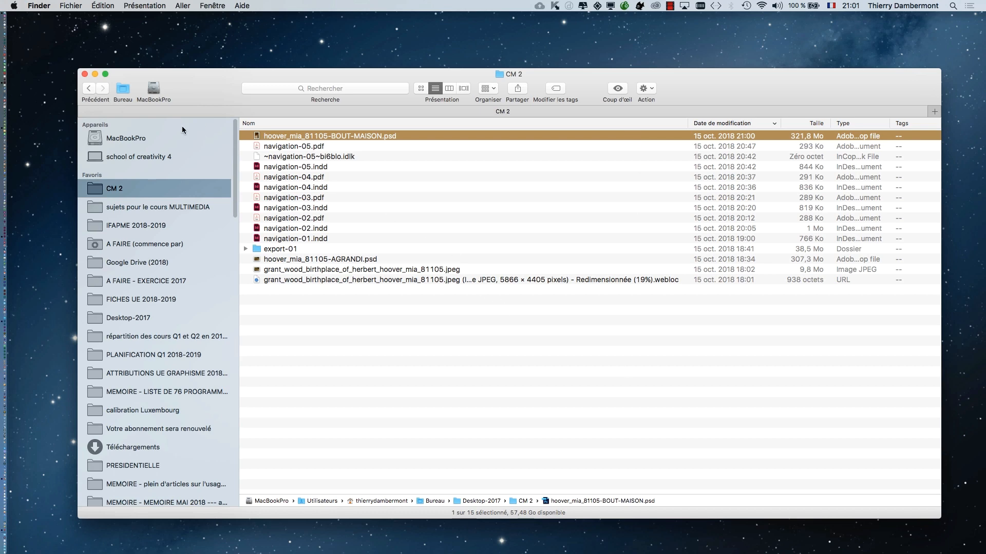
- Close the CM 2 Finder window and switch to navigation-05.indd in InDesign
{"action": "left_click", "coordinate": [85, 74]}
{"action": "key", "text": "super+Tab"}
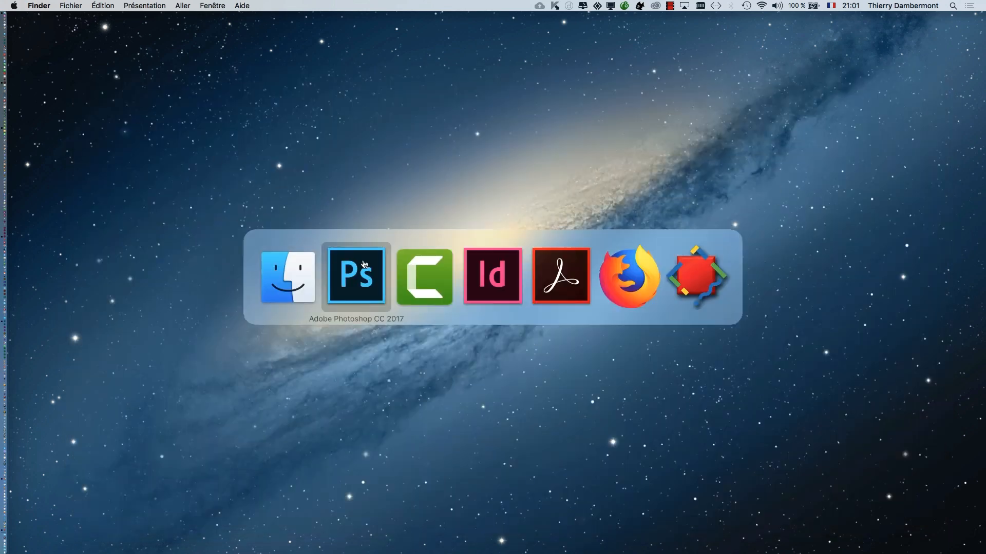
{"action": "key", "text": "super+Tab"}
{"action": "key", "text": "super+Tab"}
{"action": "scroll", "coordinate": [459, 412], "scroll_direction": "down", "scroll_amount": 3}
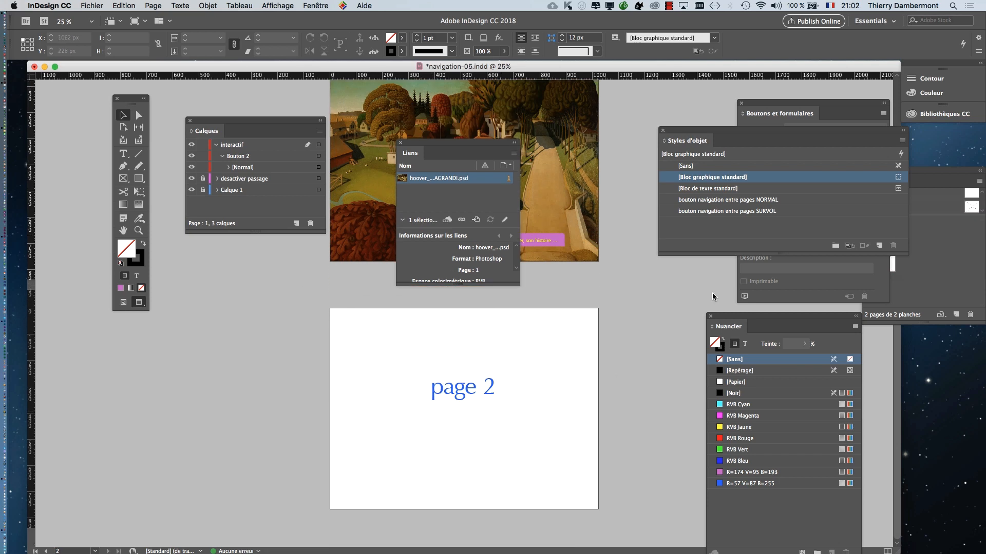
- Close the Styles d'objet, Boutons et formulaires and Liens panels and display page 2 of the document
{"action": "left_click", "coordinate": [662, 131]}
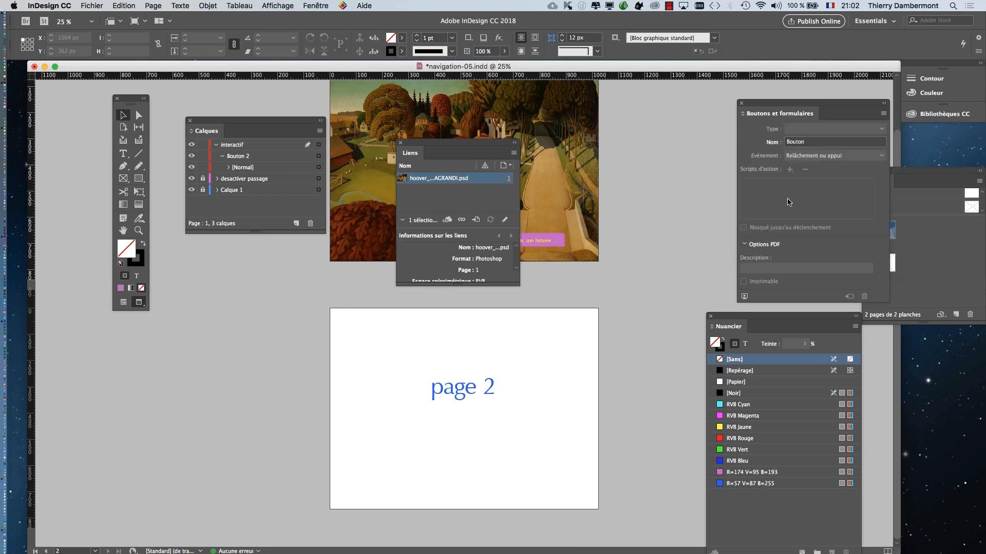
{"action": "left_click", "coordinate": [742, 104]}
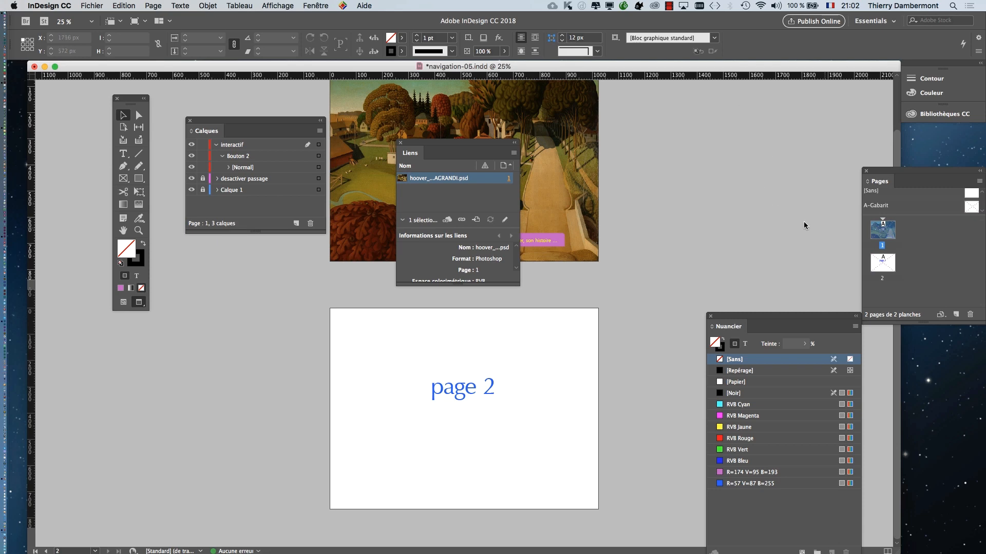
{"action": "left_click_drag", "start_coordinate": [876, 176], "coordinate": [645, 117]}
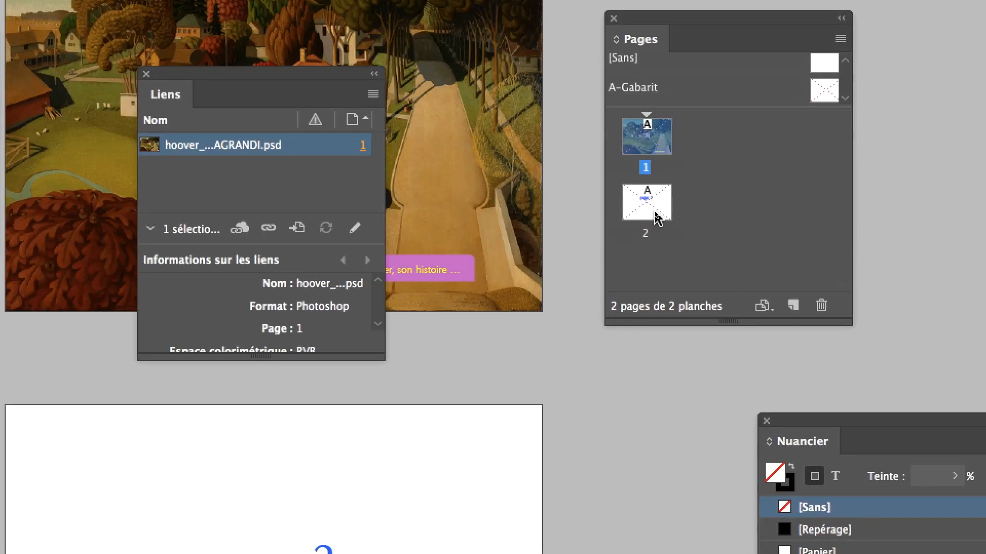
{"action": "double_click", "coordinate": [648, 205]}
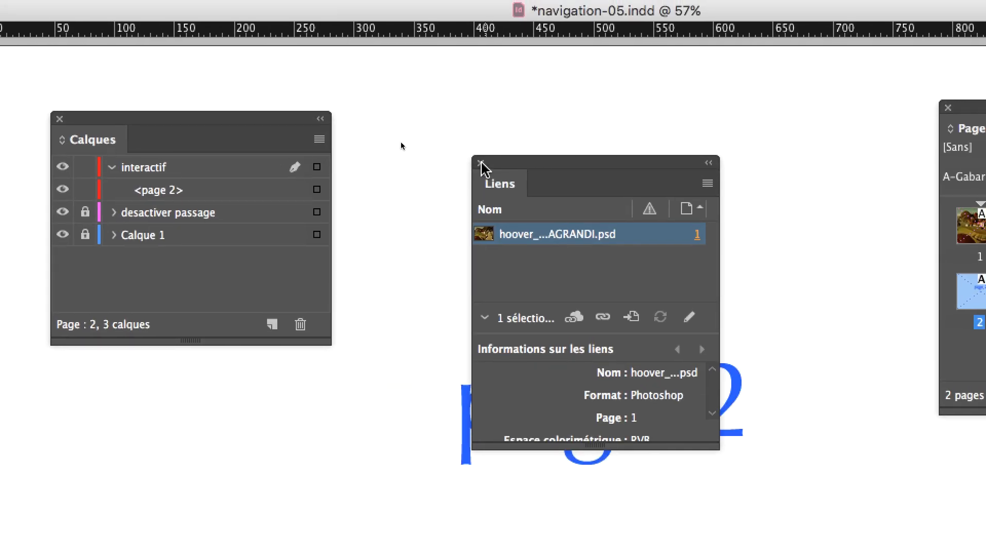
{"action": "left_click", "coordinate": [332, 68]}
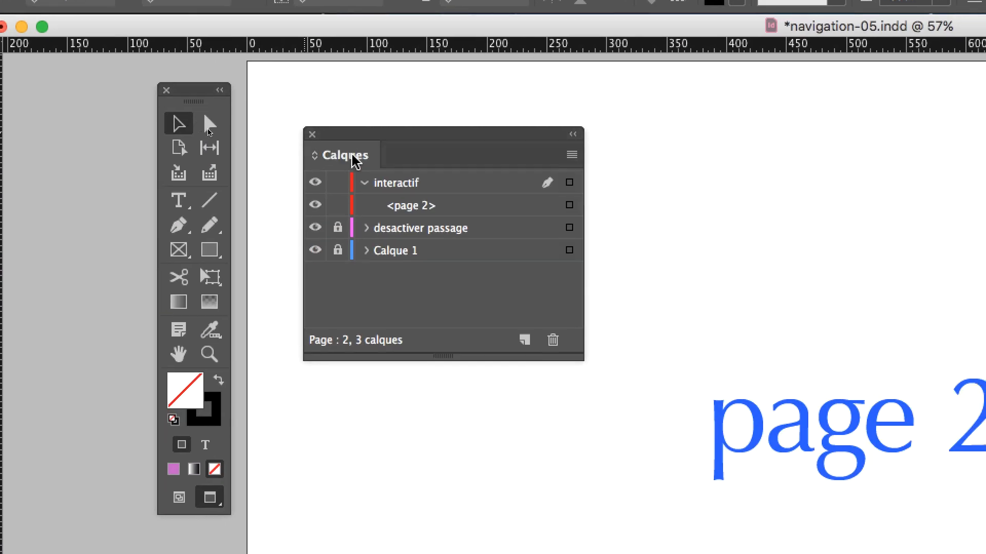
- Delete the page 2 text frame on the interactif layer and move the Calques panel clear of the page
{"action": "left_click", "coordinate": [373, 186]}
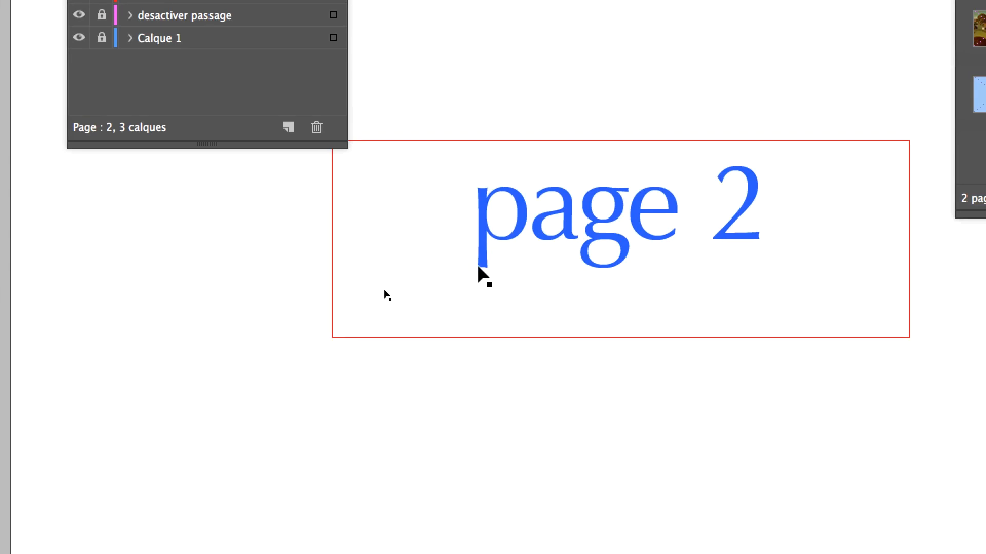
{"action": "left_click", "coordinate": [477, 267]}
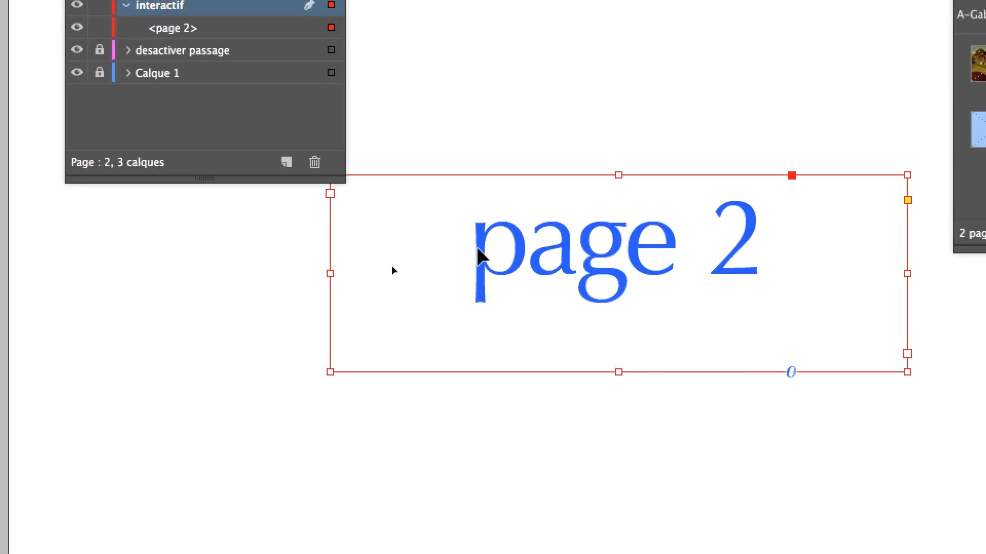
{"action": "key", "text": "Delete"}
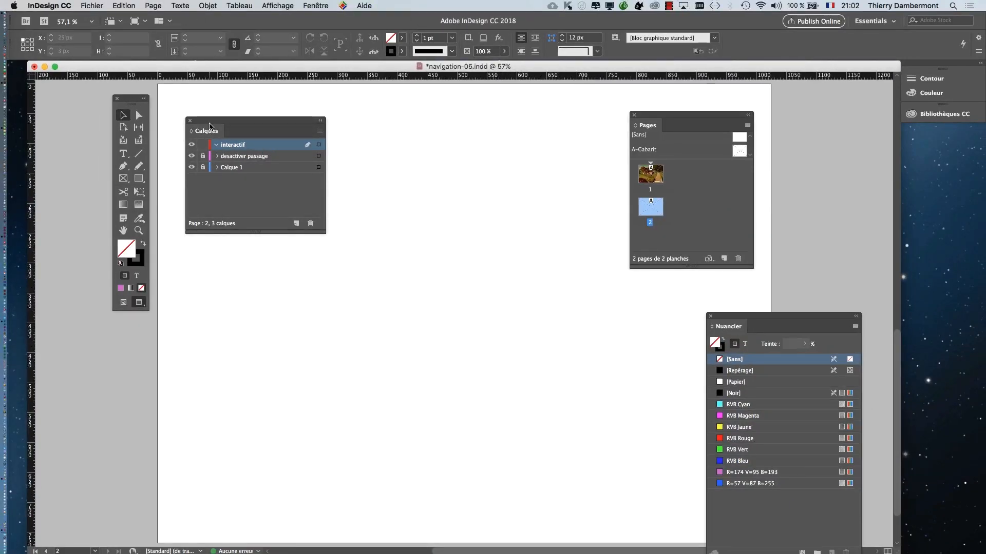
{"action": "left_click_drag", "start_coordinate": [208, 123], "coordinate": [870, 143]}
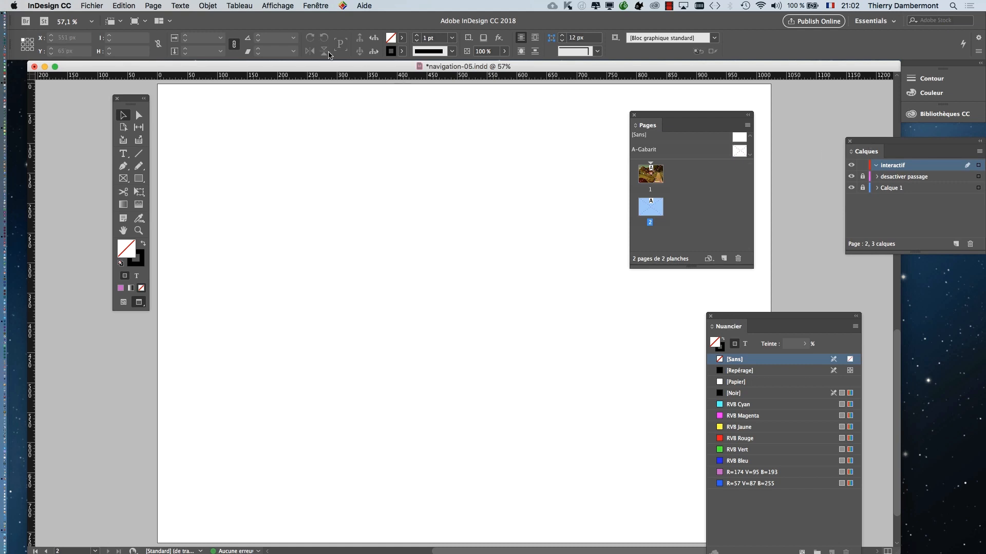
{"action": "left_click", "coordinate": [88, 5]}
{"action": "left_click", "coordinate": [572, 282]}
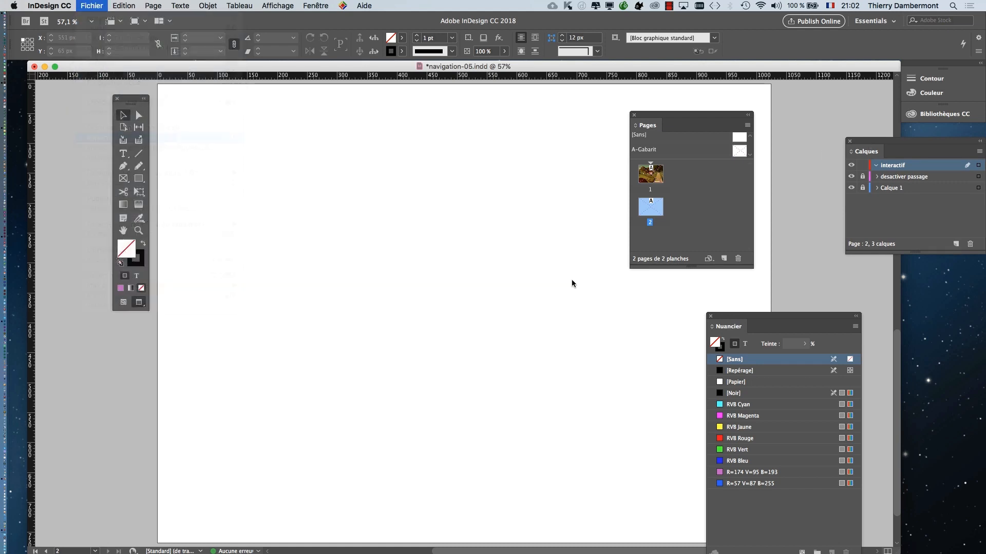
{"action": "key", "text": "super+d"}
{"action": "left_click", "coordinate": [359, 124]}
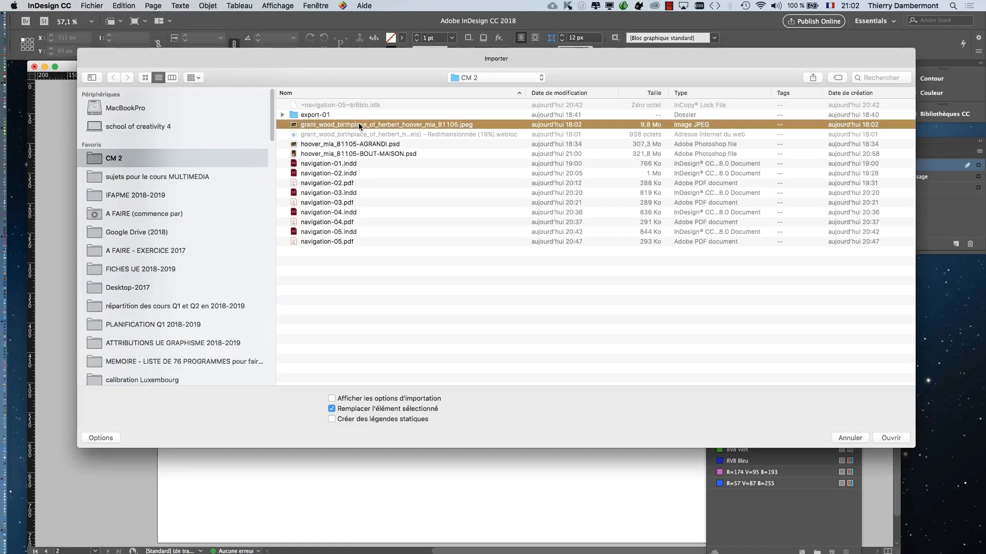
{"action": "left_click", "coordinate": [368, 154]}
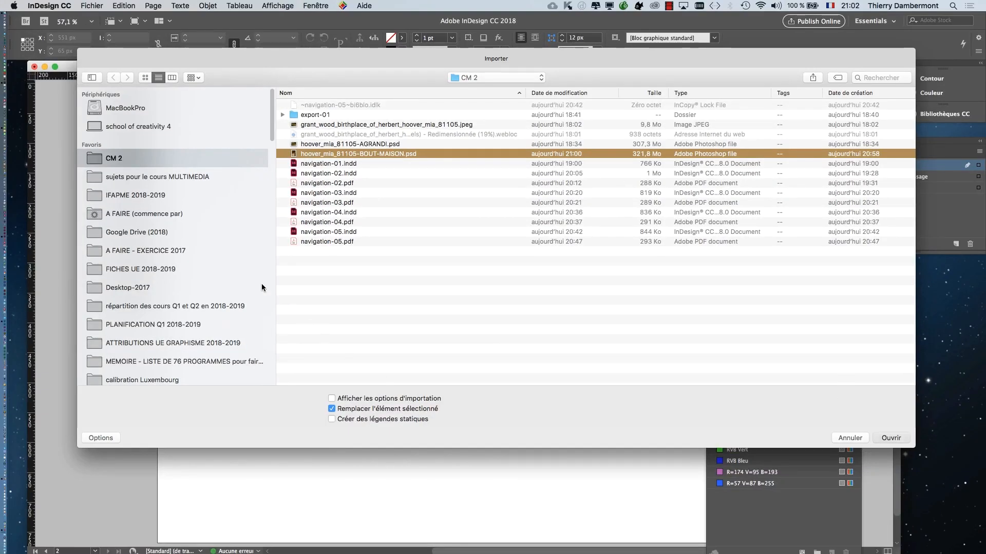
{"action": "key", "text": "Return"}
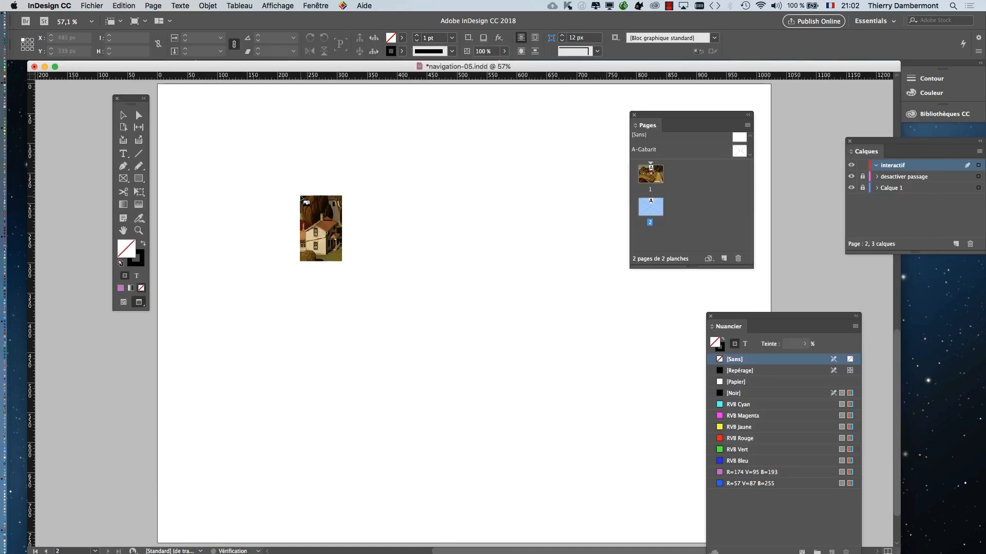
{"action": "left_click_drag", "start_coordinate": [200, 125], "coordinate": [262, 195]}
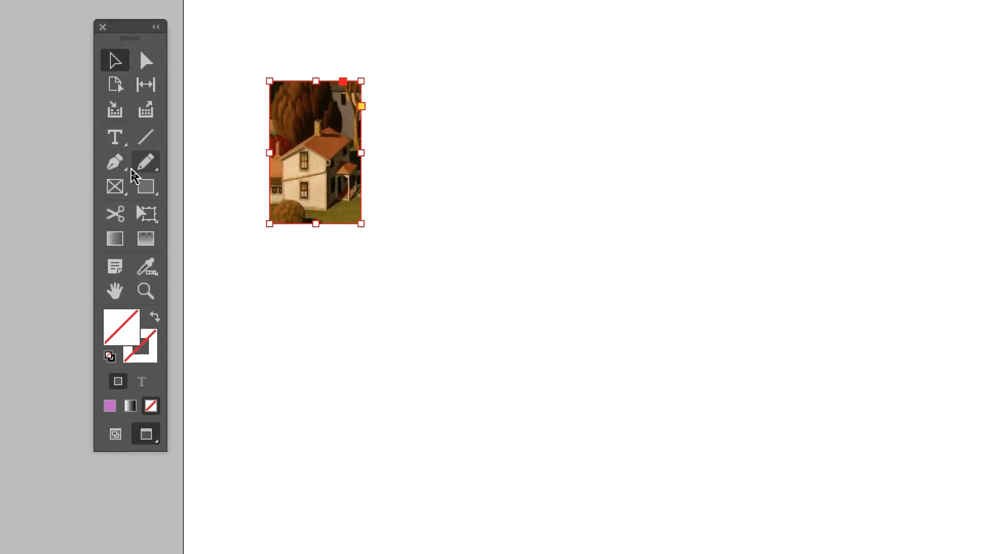
{"action": "left_click", "coordinate": [140, 193]}
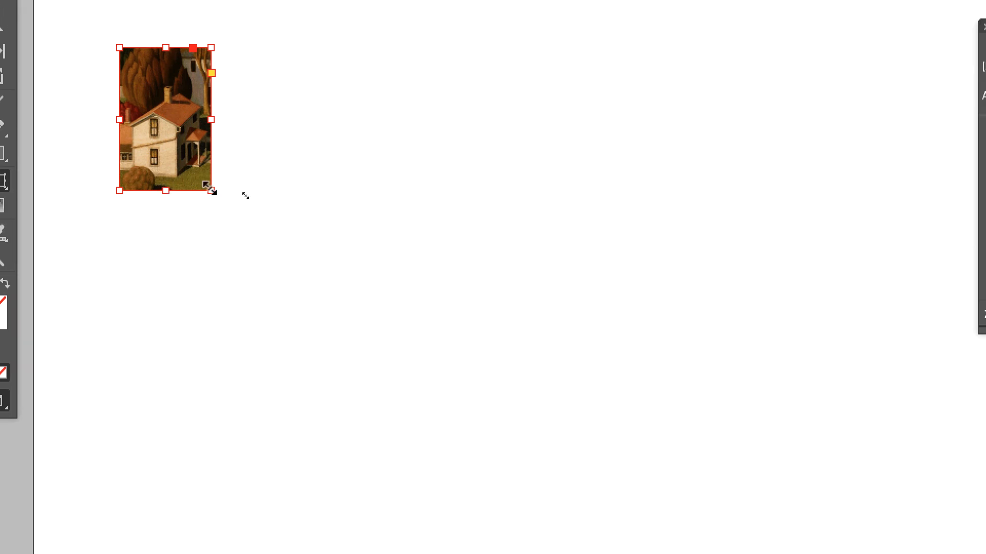
{"action": "left_click_drag", "start_coordinate": [210, 188], "coordinate": [200, 153]}
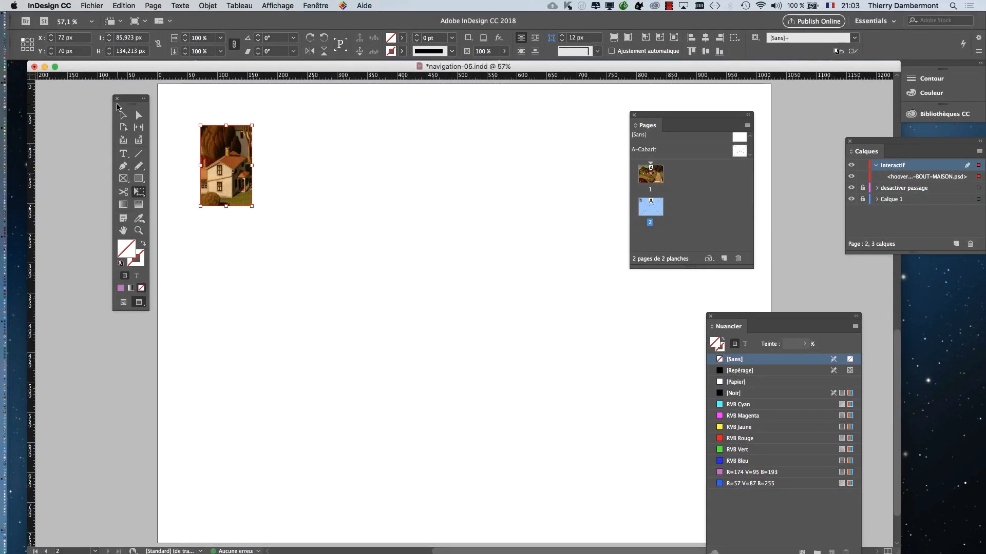
- Deselect the house image, zoom out to 50% and move the Tools and Pages panels off the page
{"action": "left_click_drag", "start_coordinate": [132, 104], "coordinate": [70, 102]}
{"action": "left_click", "coordinate": [62, 113]}
{"action": "left_click", "coordinate": [209, 305]}
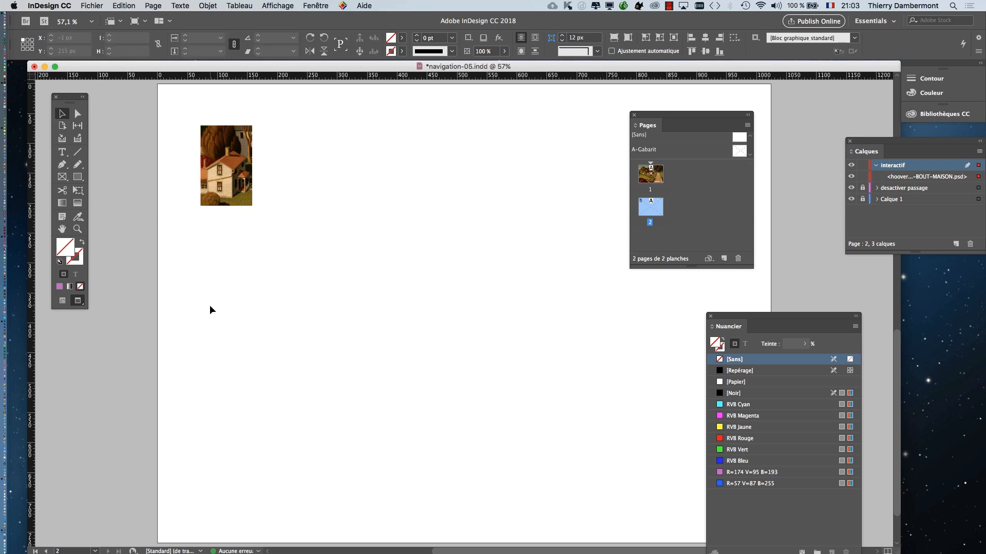
{"action": "scroll", "coordinate": [309, 398], "scroll_direction": "down", "scroll_amount": 1}
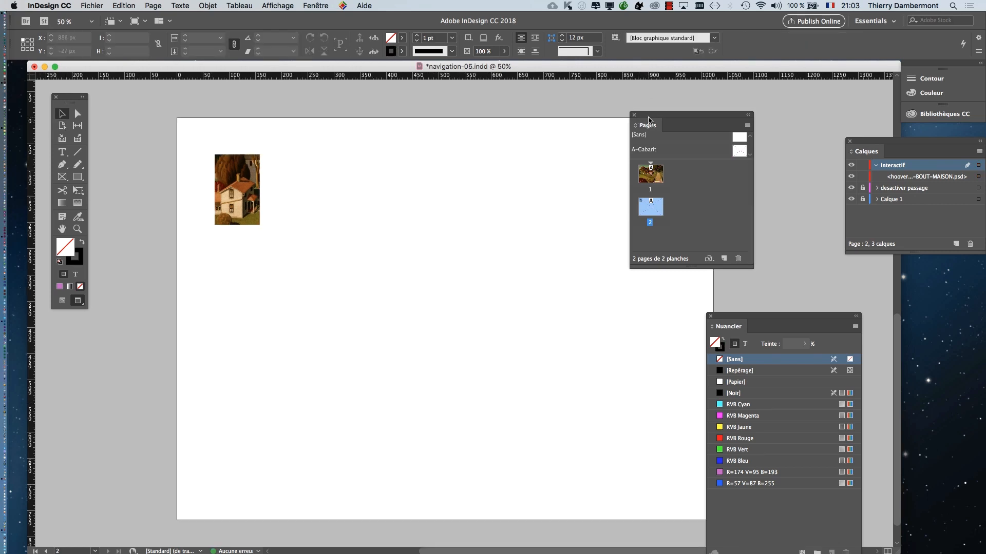
{"action": "left_click_drag", "start_coordinate": [710, 113], "coordinate": [813, 101]}
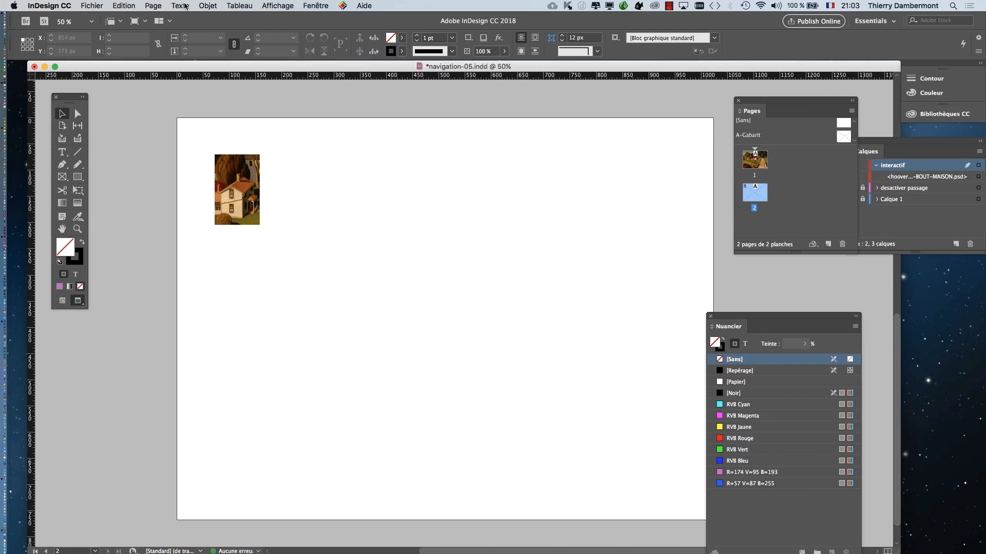
- Save the document under the new name navigation-06.indd in the CM 2 folder
{"action": "left_click", "coordinate": [91, 6]}
{"action": "left_click", "coordinate": [118, 81]}
{"action": "left_click", "coordinate": [496, 93]}
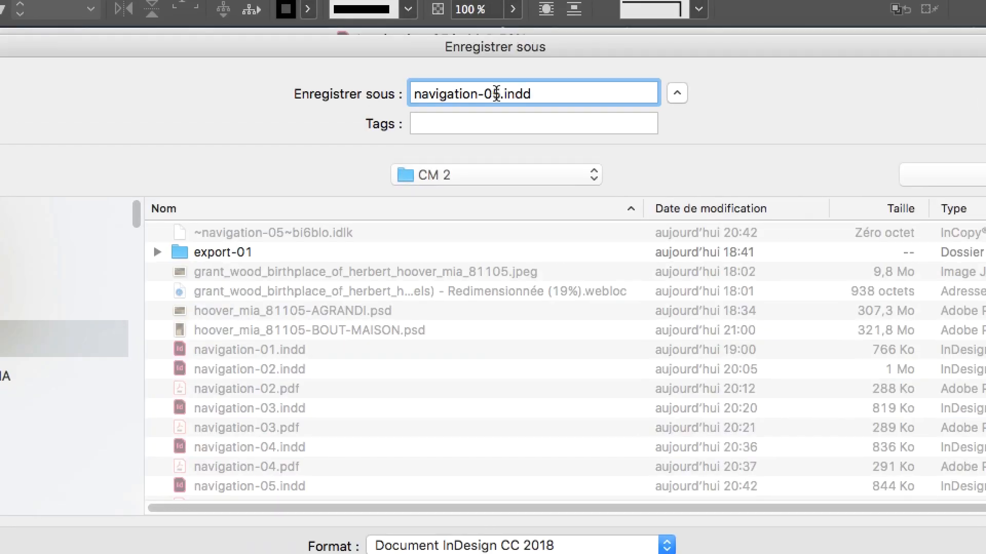
{"action": "key", "text": "BackSpace"}
{"action": "type", "text": "6"}
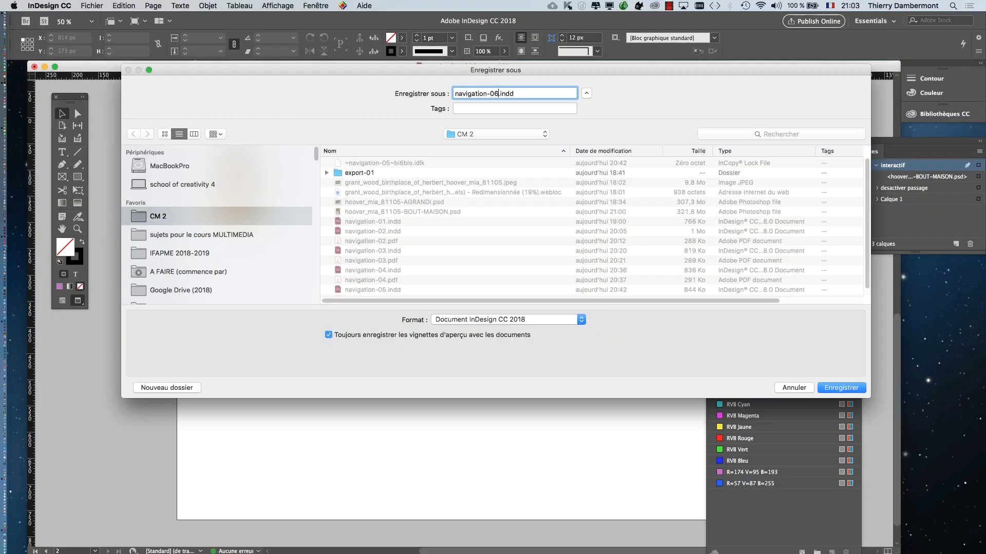
{"action": "left_click", "coordinate": [849, 389]}
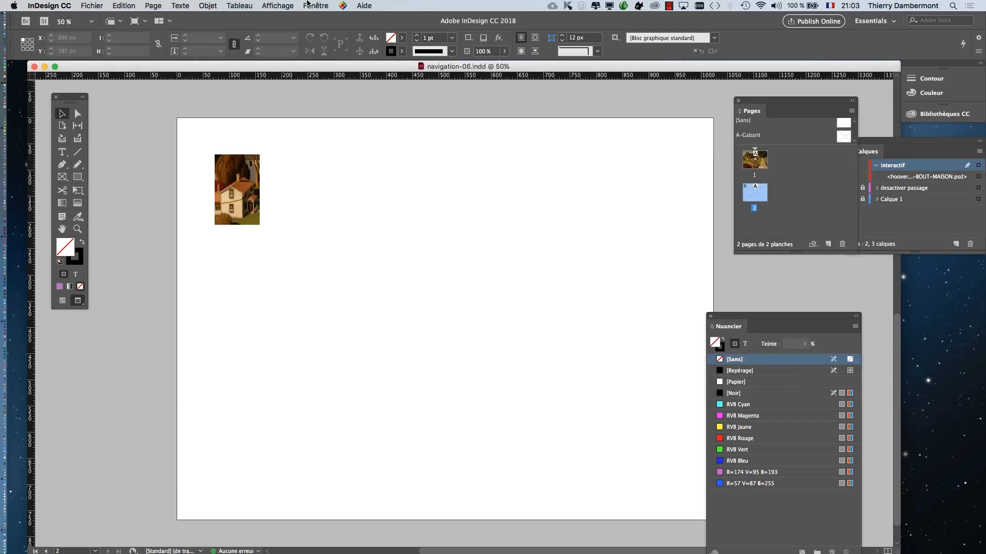
- Check the images linked to the document in the Liens panel and close the panel
{"action": "left_click", "coordinate": [308, 5]}
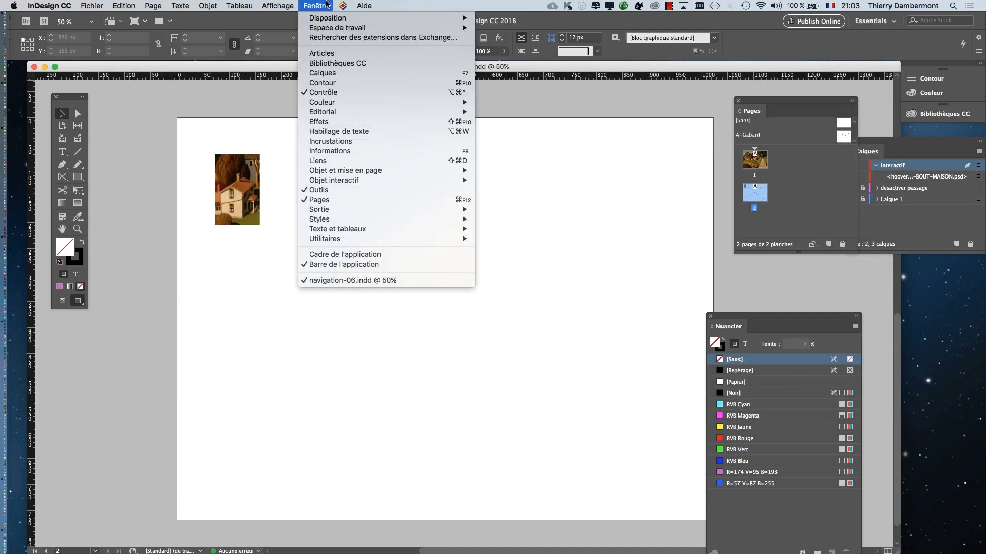
{"action": "left_click", "coordinate": [341, 160]}
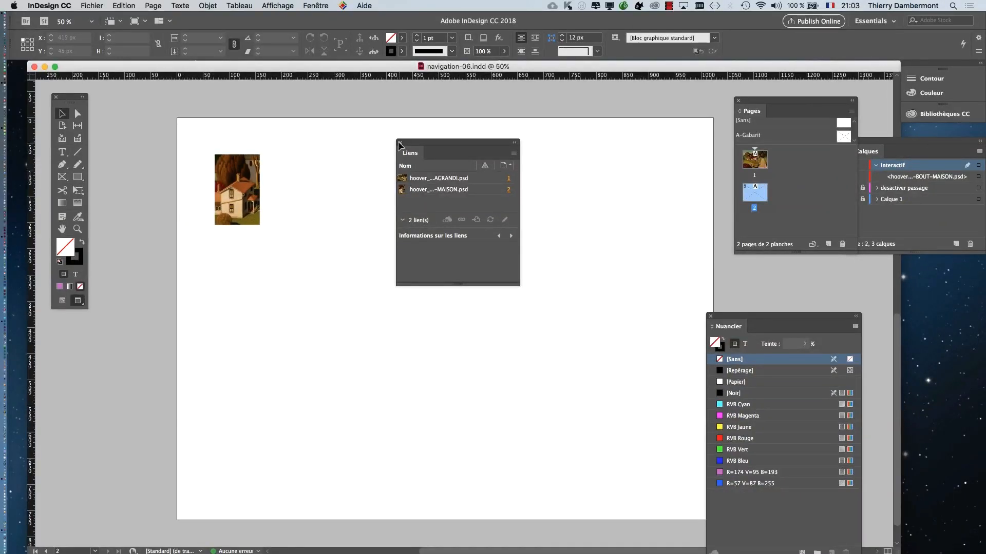
{"action": "left_click", "coordinate": [399, 144]}
- Switch to the Finder, check the size of navigation-06.indd in the CM 2 folder, and return to InDesign
{"action": "key", "text": "super+Tab"}
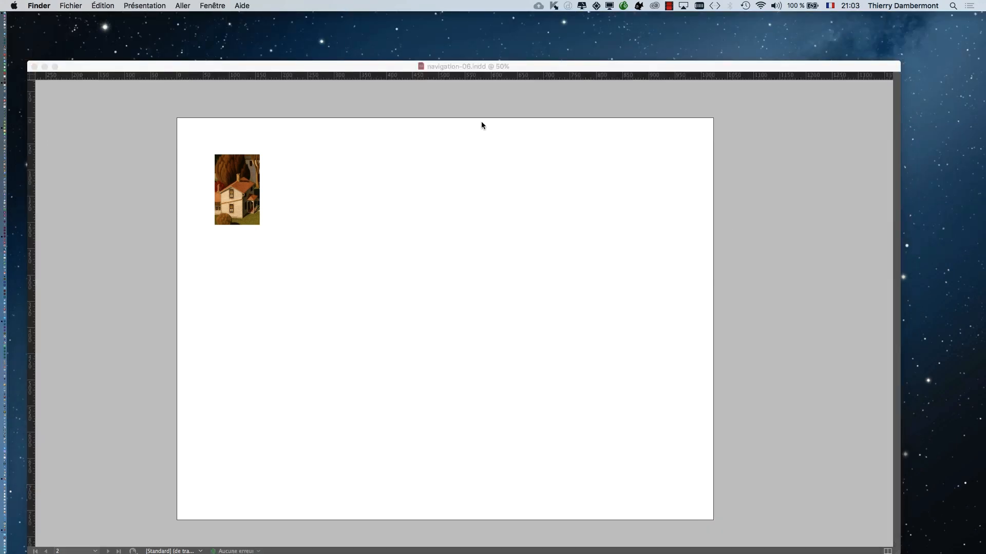
{"action": "left_click", "coordinate": [70, 5]}
{"action": "left_click", "coordinate": [93, 16]}
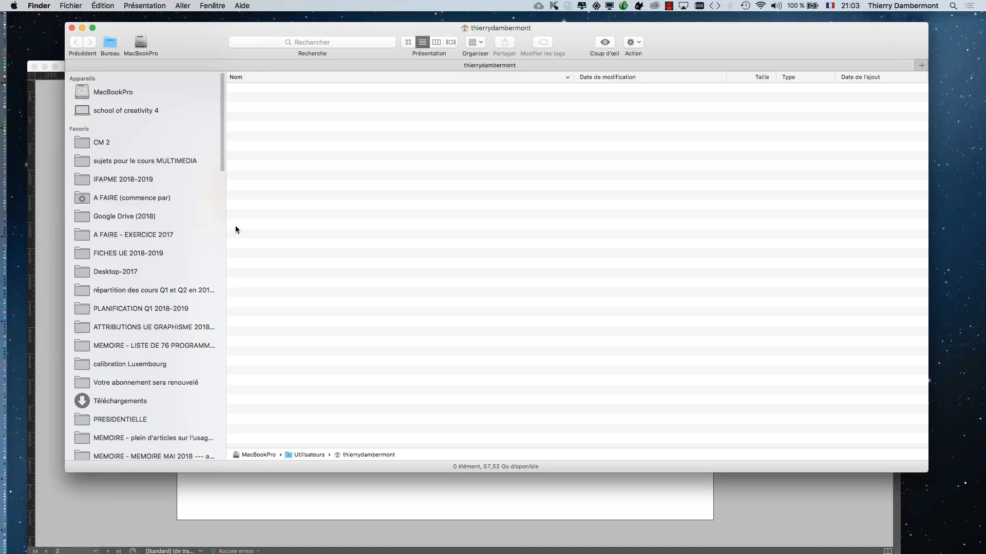
{"action": "left_click", "coordinate": [129, 148]}
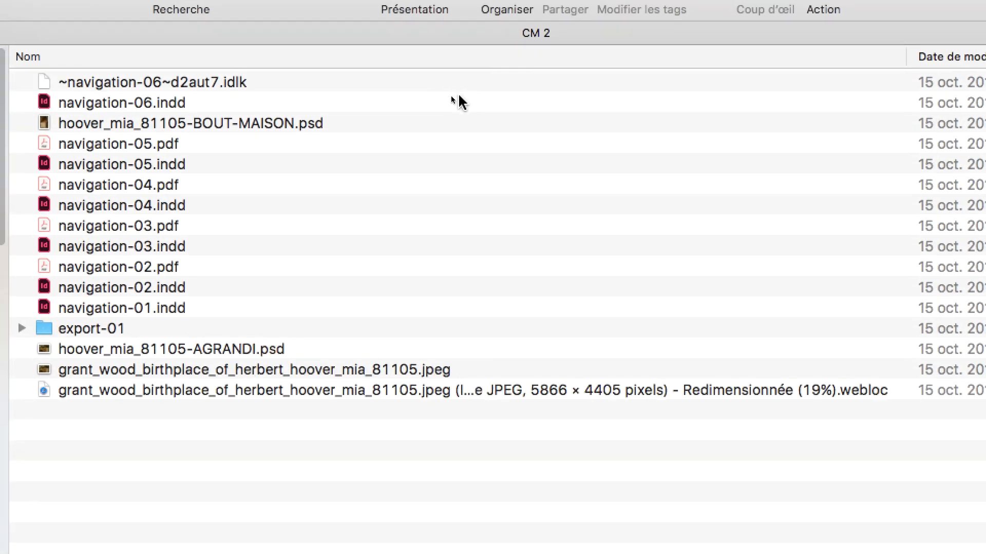
{"action": "left_click", "coordinate": [458, 102]}
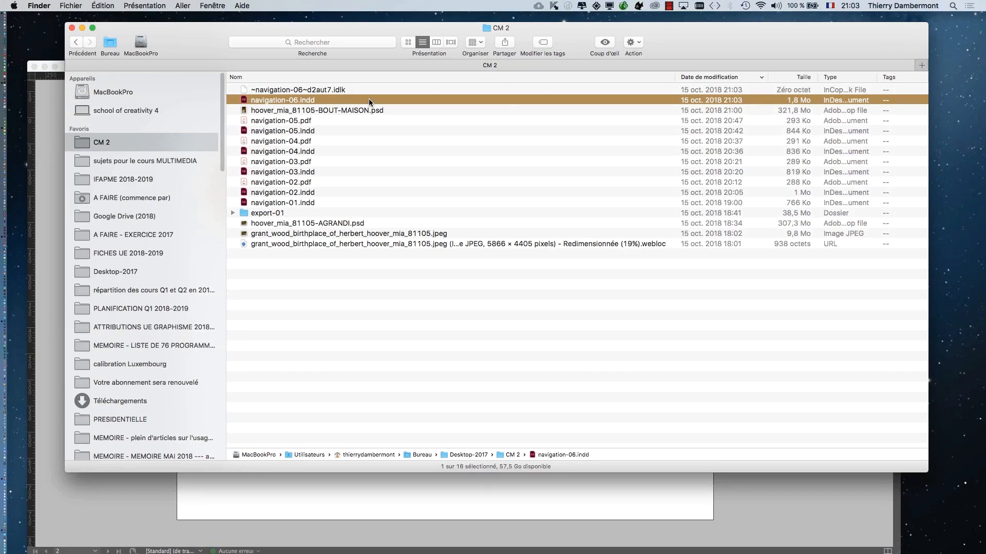
{"action": "left_click", "coordinate": [71, 27]}
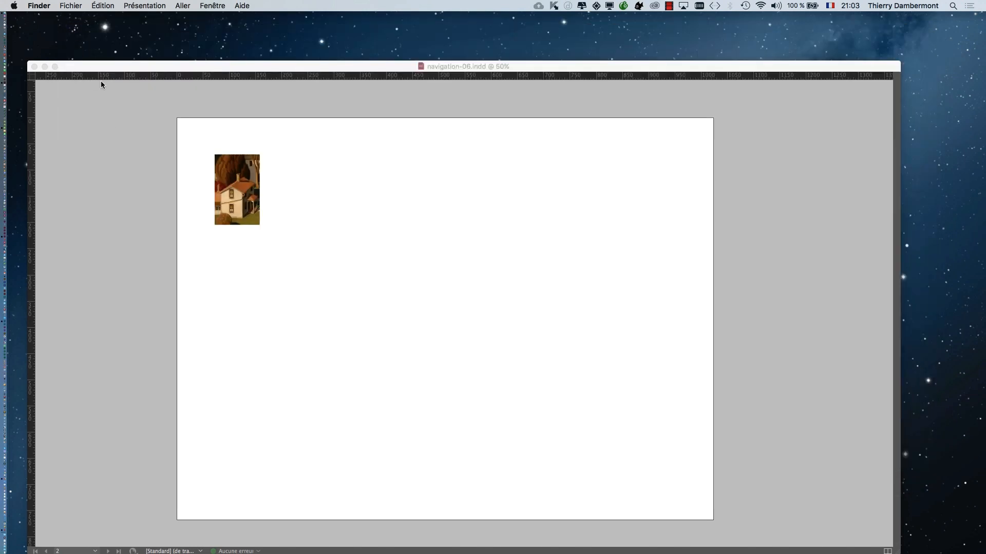
{"action": "left_click", "coordinate": [99, 69]}
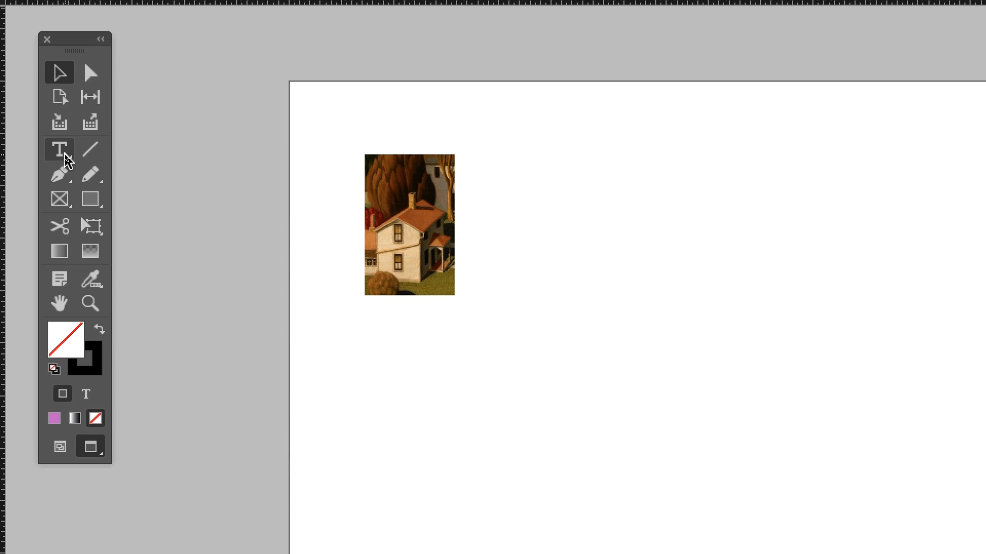
- Draw a text frame about 682 by 589 px beside the house image, show the normal view and fill the frame with placeholder text
{"action": "left_click", "coordinate": [60, 151]}
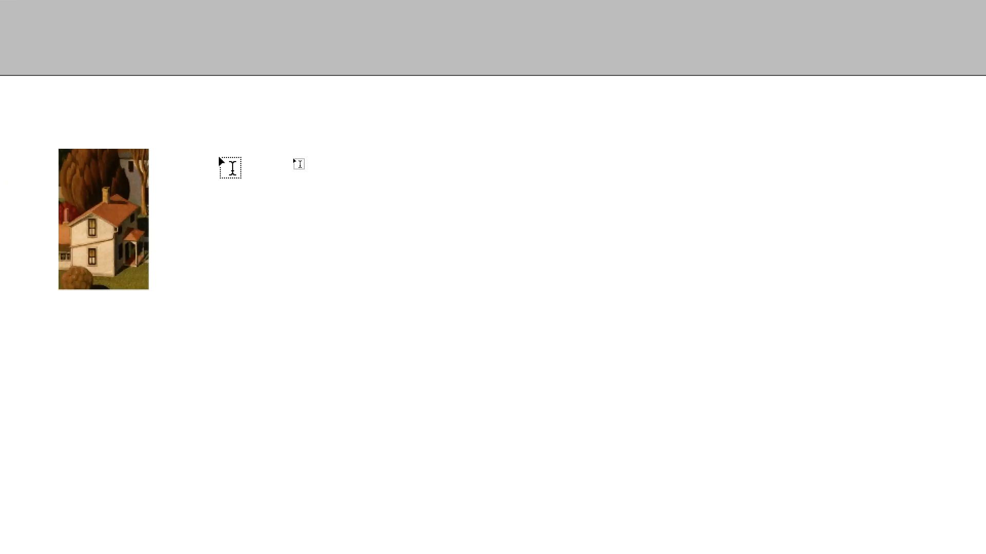
{"action": "left_click_drag", "start_coordinate": [489, 156], "coordinate": [493, 159]}
{"action": "left_click_drag", "start_coordinate": [208, 157], "coordinate": [439, 367]}
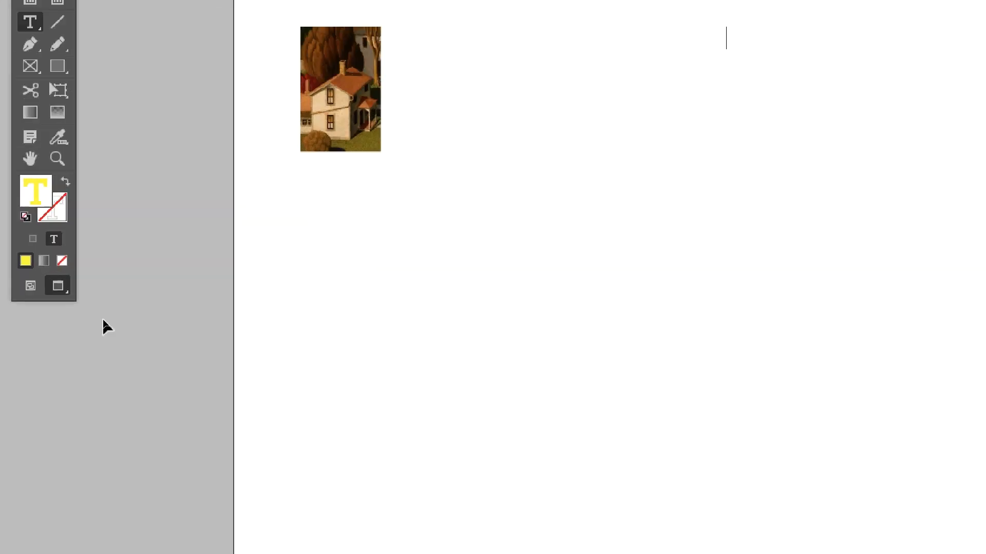
{"action": "left_click", "coordinate": [58, 298]}
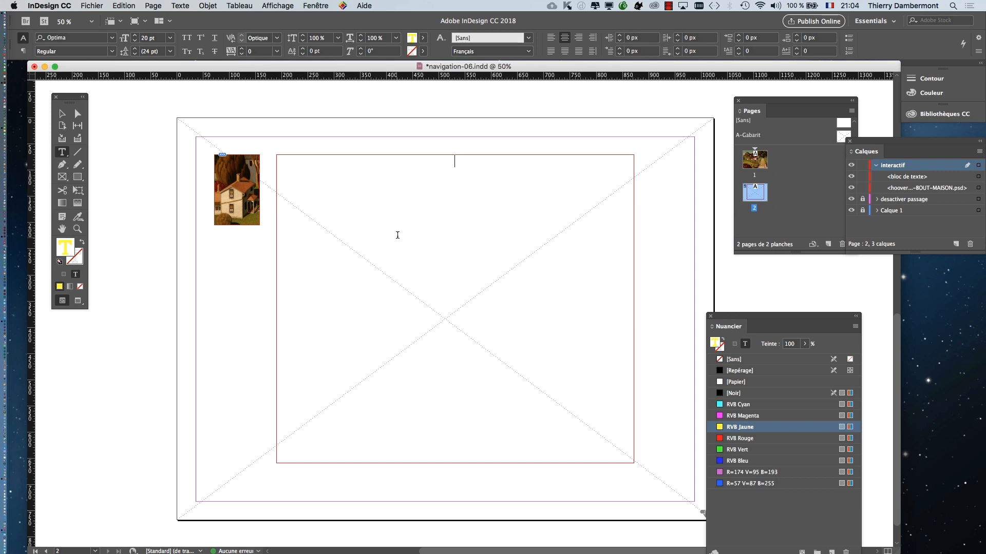
{"action": "right_click", "coordinate": [397, 235]}
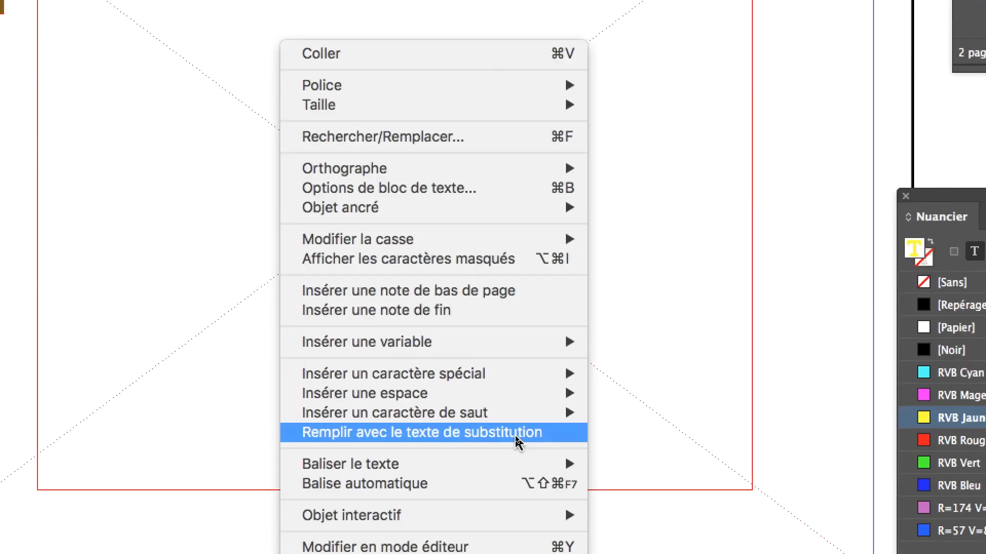
{"action": "left_click", "coordinate": [517, 441]}
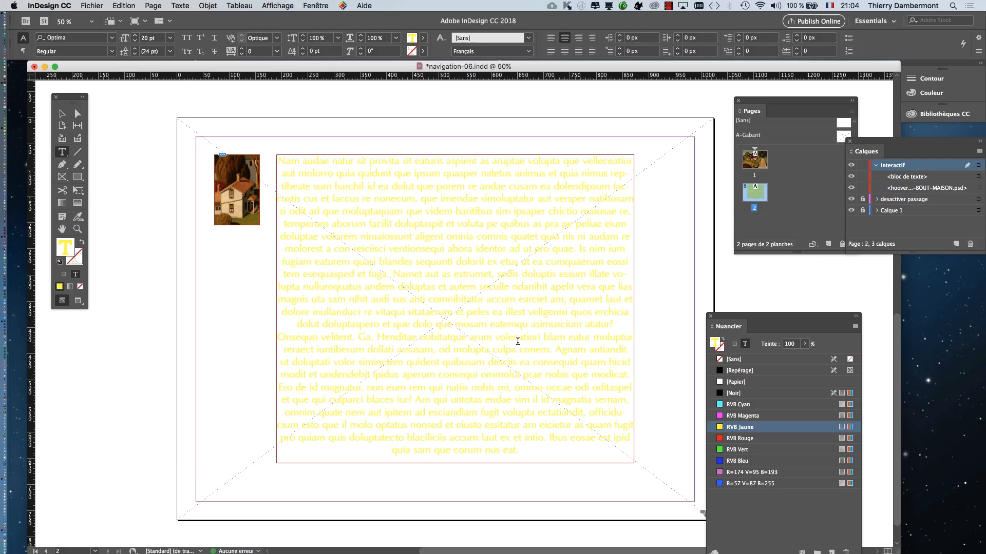
- Apply the [Paragraphe standard] paragraph style to the placeholder text frame on page 2
{"action": "left_click", "coordinate": [384, 217]}
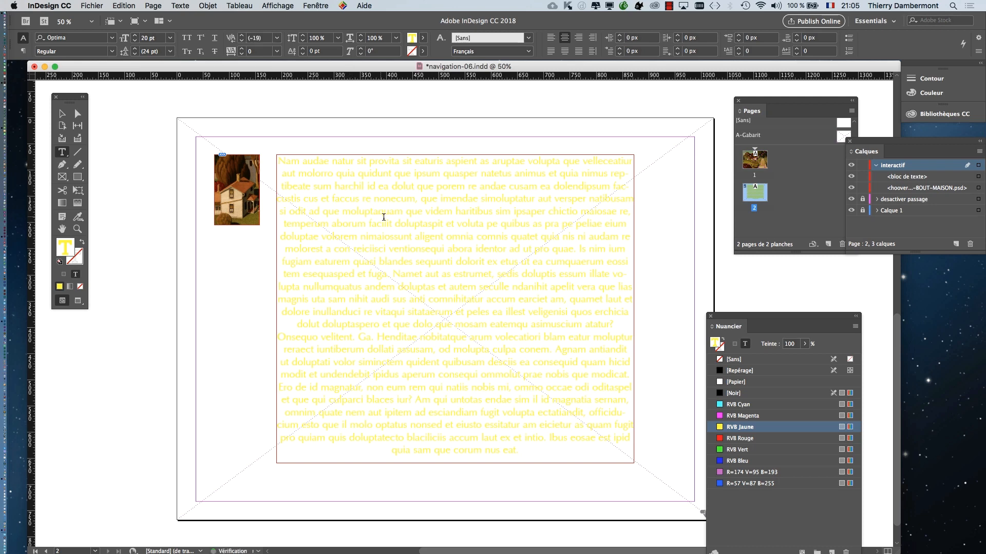
{"action": "key", "text": "super+a"}
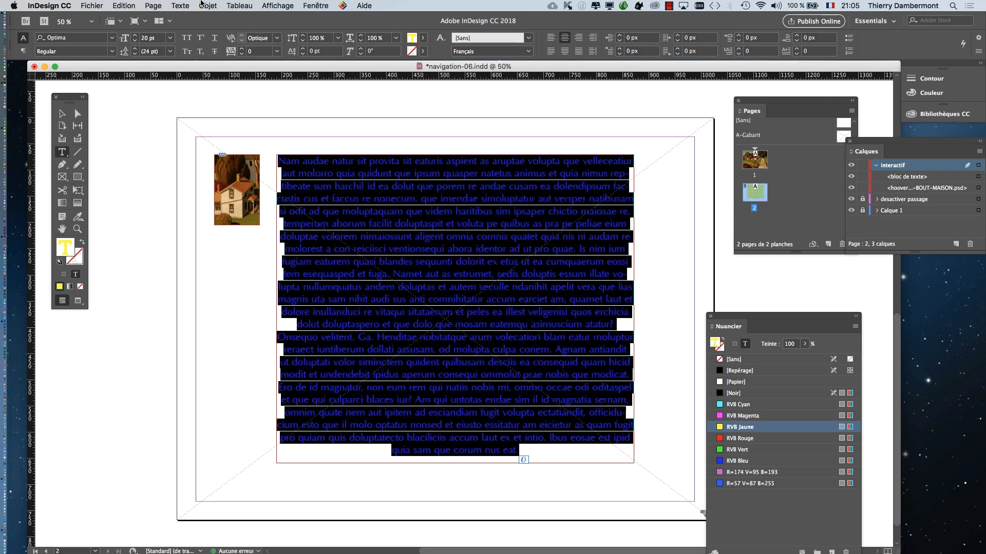
{"action": "left_click", "coordinate": [62, 113]}
{"action": "left_click", "coordinate": [312, 208]}
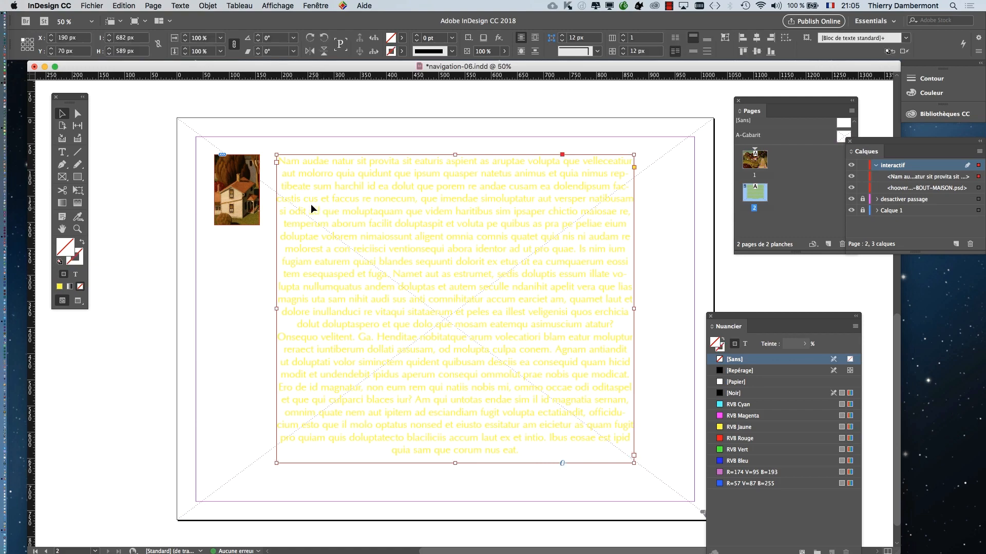
{"action": "left_click", "coordinate": [179, 6]}
{"action": "left_click", "coordinate": [228, 119]}
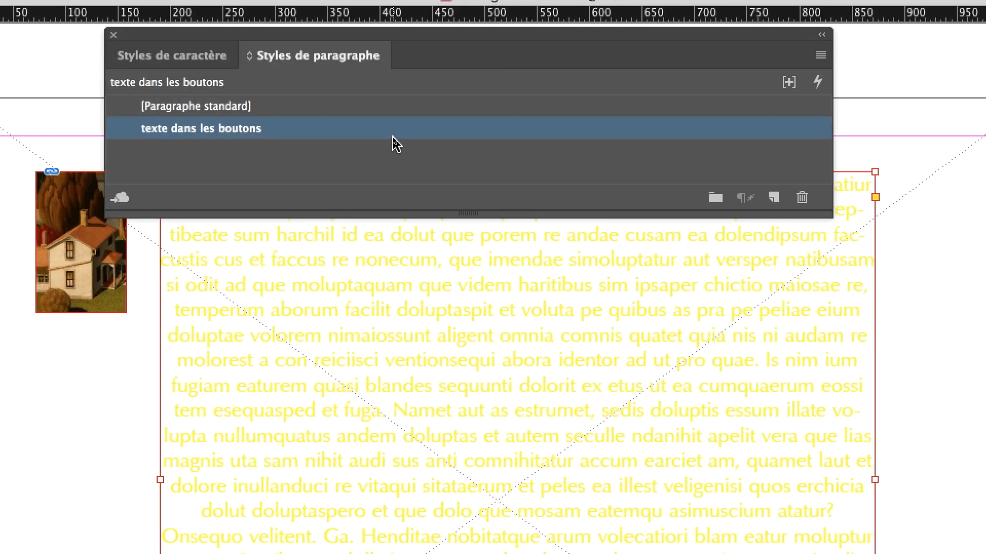
{"action": "left_click", "coordinate": [376, 122]}
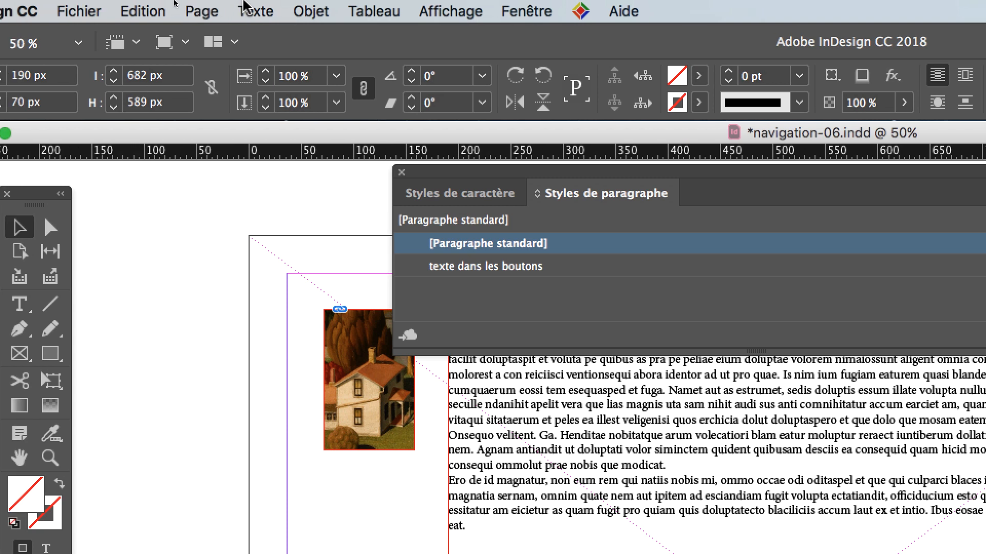
- Check the document's character styles and close the styles panel
{"action": "left_click", "coordinate": [232, 10]}
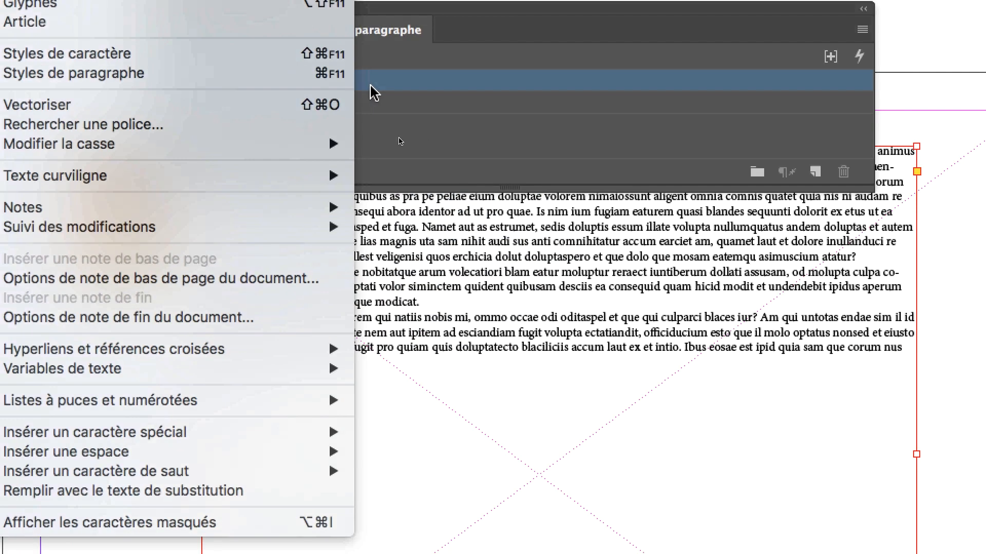
{"action": "left_click", "coordinate": [374, 93]}
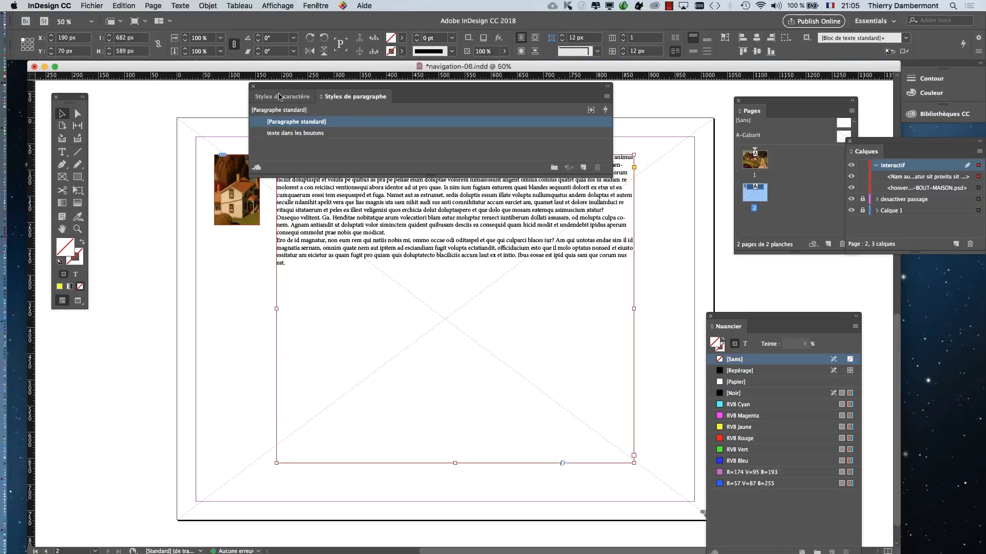
{"action": "left_click", "coordinate": [259, 96]}
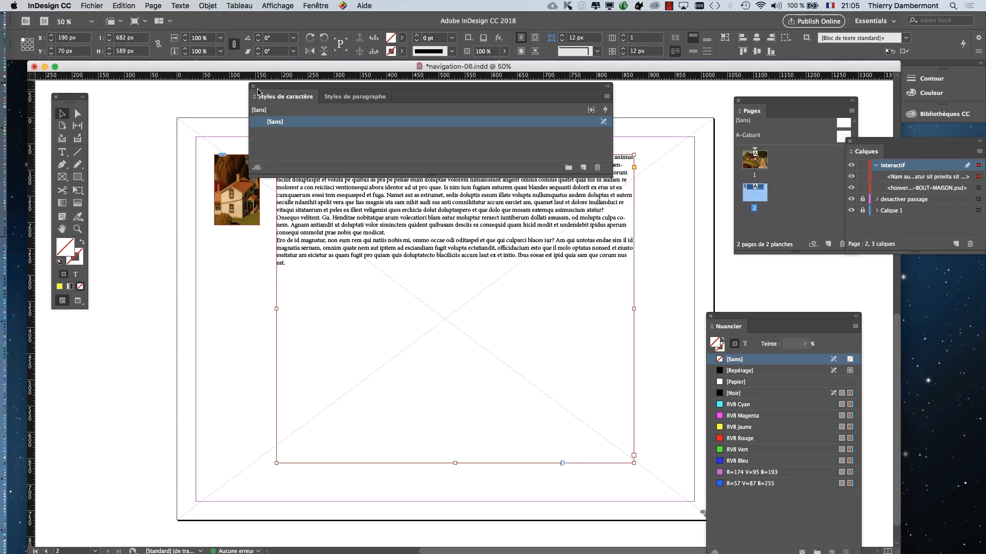
{"action": "left_click", "coordinate": [252, 87]}
- Set the placeholder text's font size to 26 pt and move the Character and Swatches panels to the sides of the text frame
{"action": "left_click", "coordinate": [180, 5]}
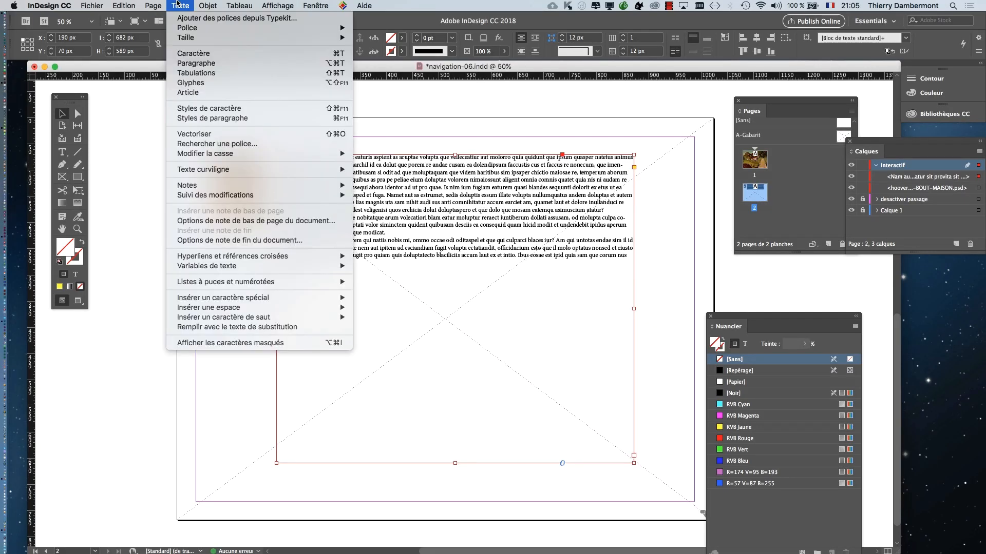
{"action": "left_click", "coordinate": [199, 53]}
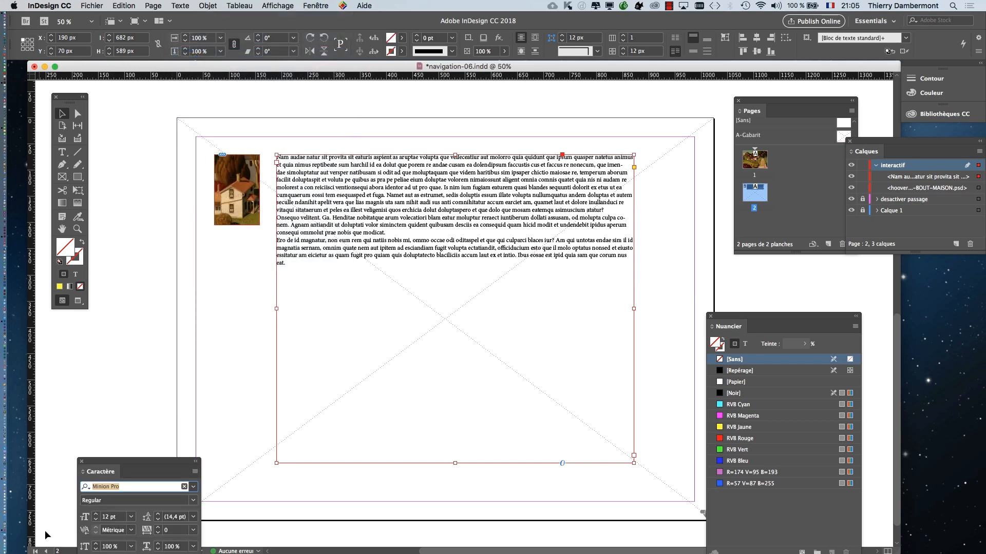
{"action": "left_click_drag", "start_coordinate": [113, 463], "coordinate": [602, 175]}
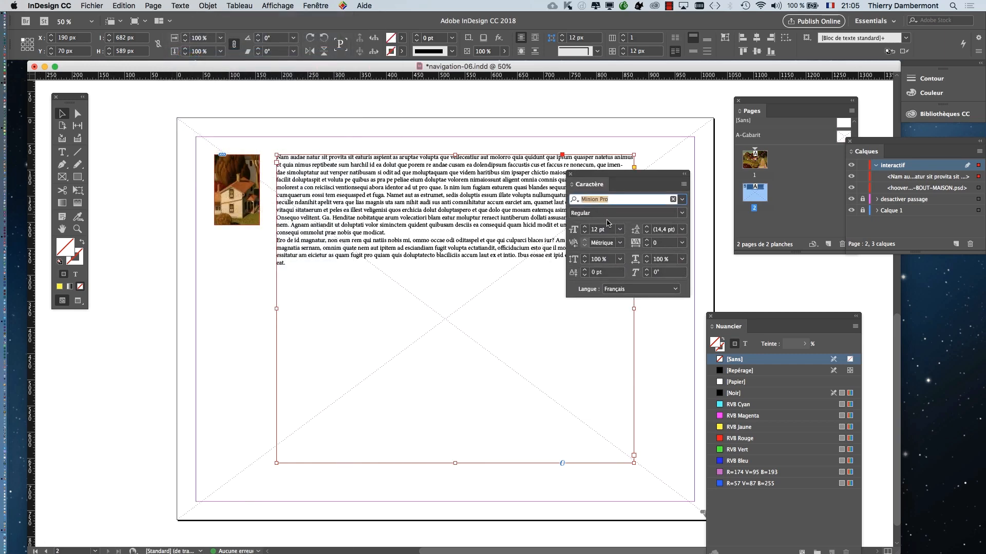
{"action": "left_click", "coordinate": [584, 229]}
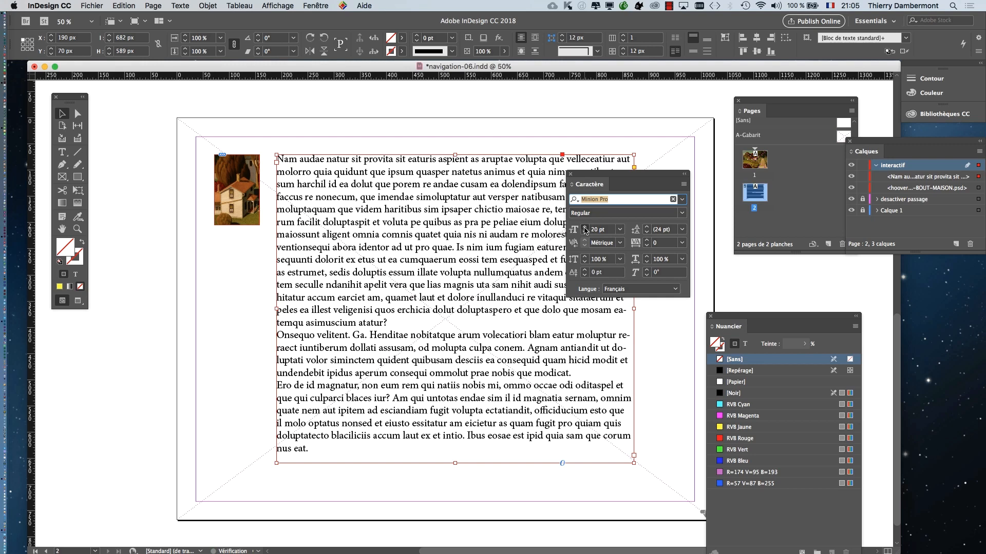
{"action": "left_click", "coordinate": [585, 229]}
{"action": "left_click", "coordinate": [584, 234]}
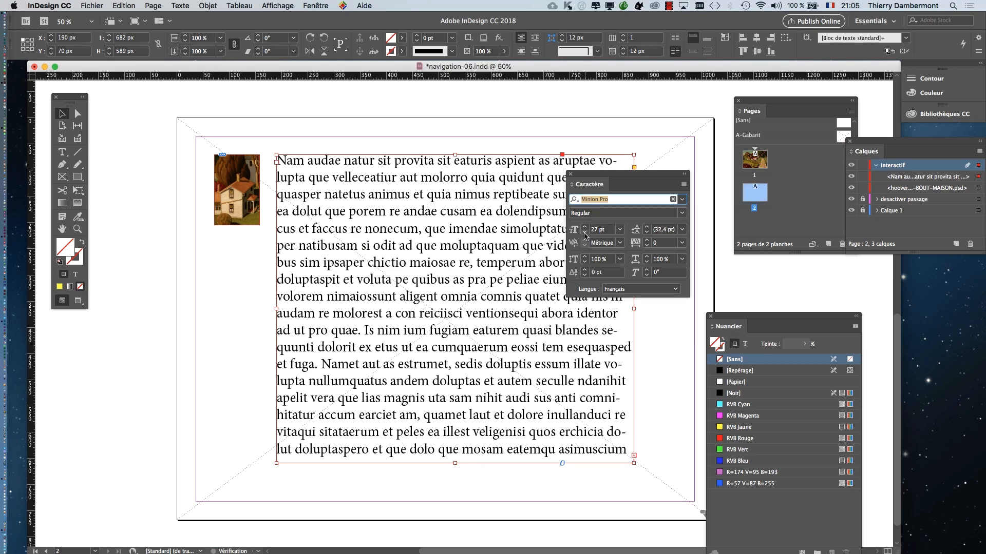
{"action": "left_click", "coordinate": [584, 234]}
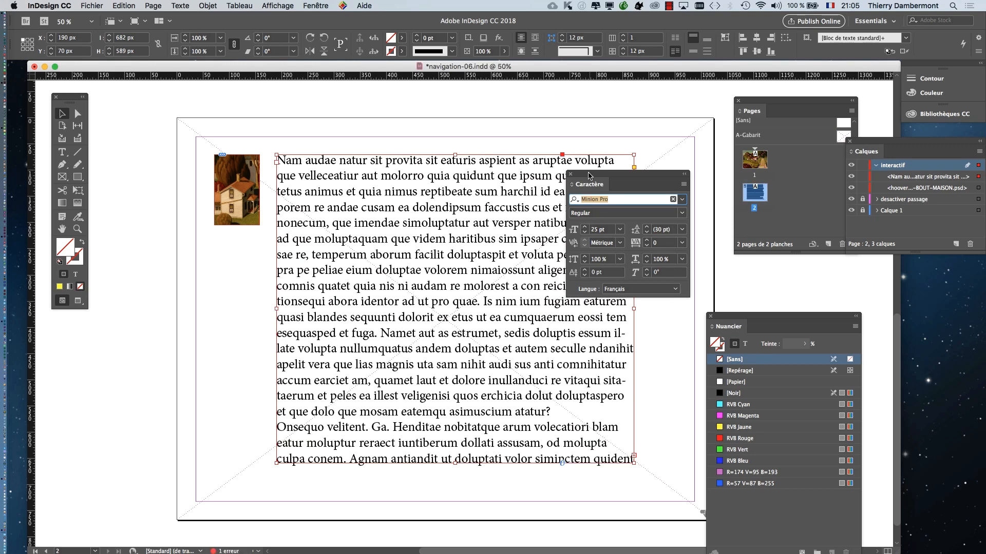
{"action": "left_click_drag", "start_coordinate": [588, 176], "coordinate": [678, 123]}
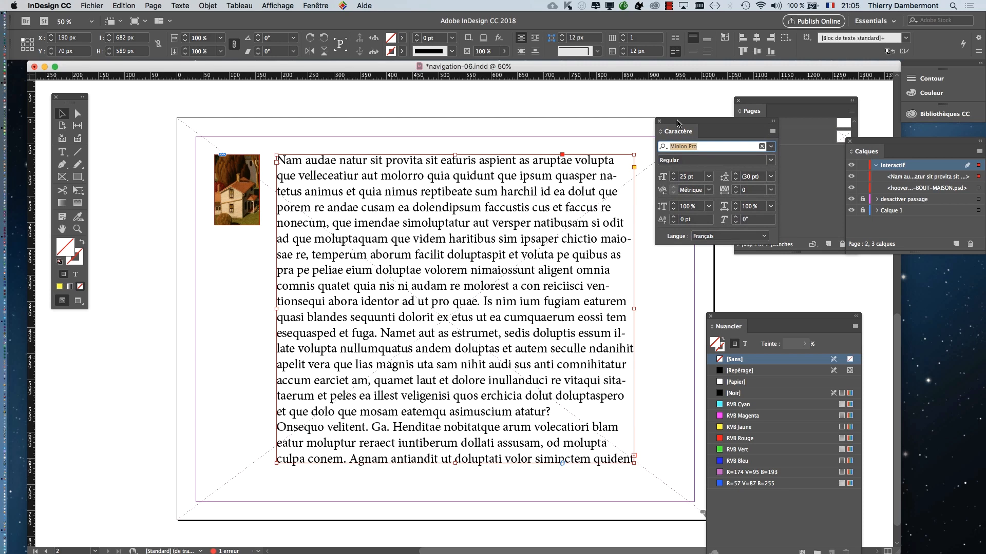
{"action": "left_click", "coordinate": [674, 176]}
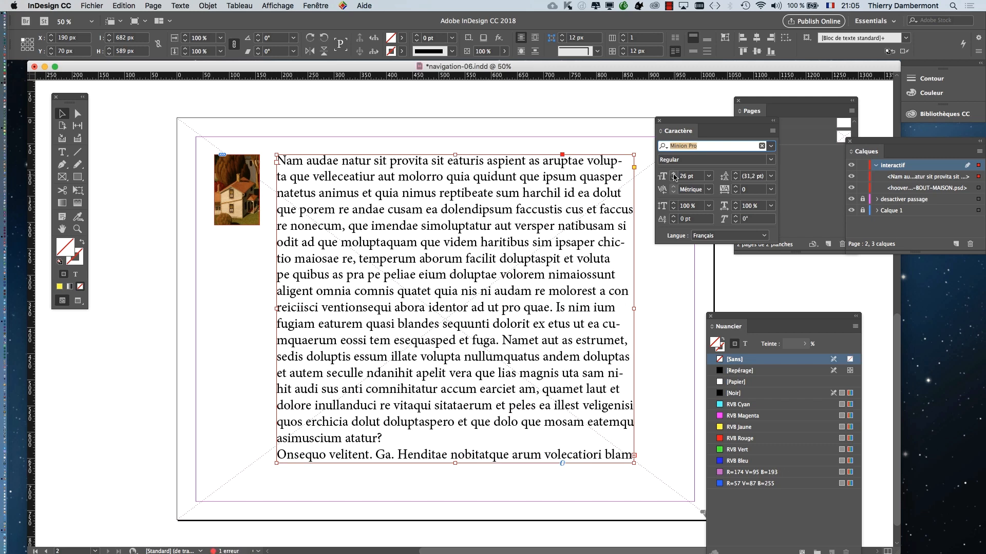
{"action": "left_click_drag", "start_coordinate": [689, 124], "coordinate": [170, 359]}
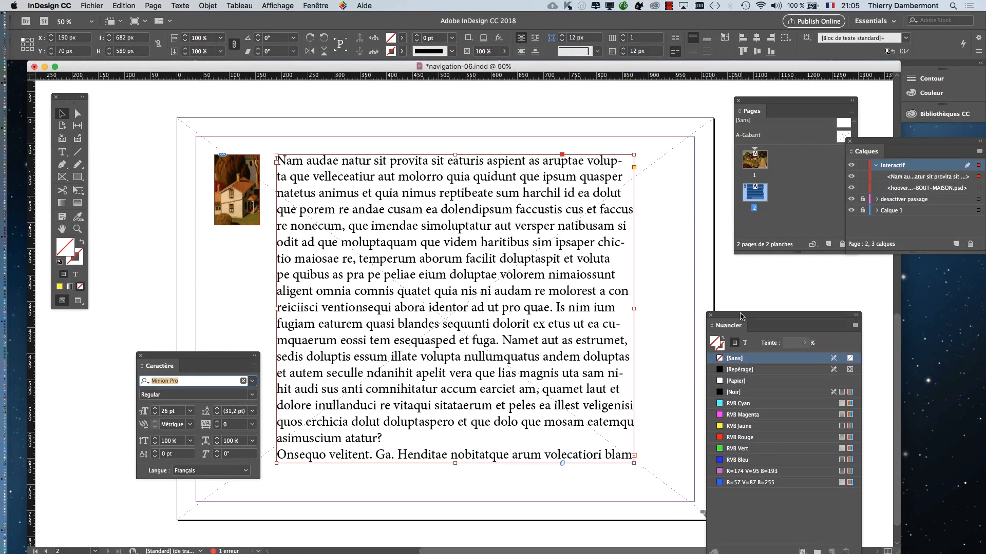
{"action": "left_click_drag", "start_coordinate": [741, 322], "coordinate": [682, 135]}
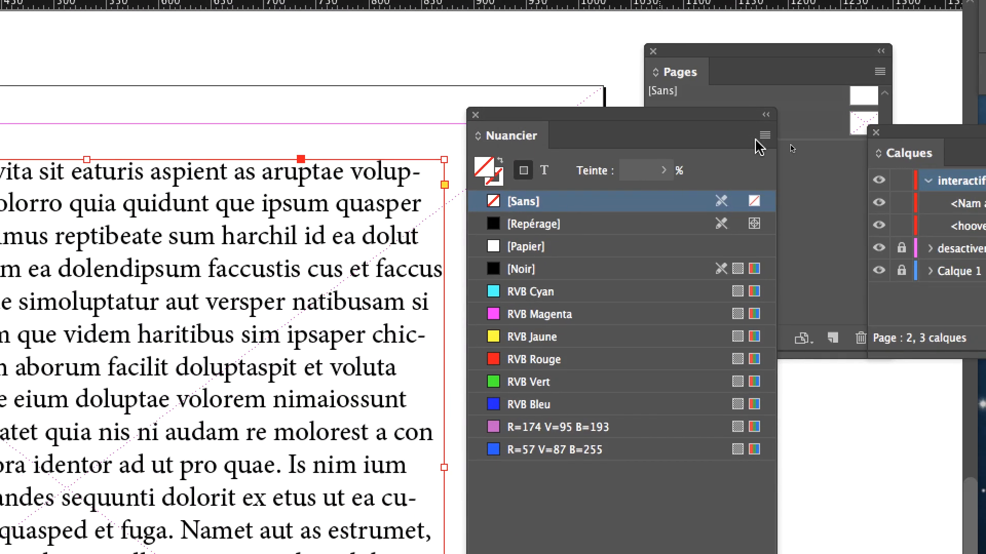
- Try to apply the [Noir] swatch to the placeholder text frame and undo the change
{"action": "left_click", "coordinate": [907, 154]}
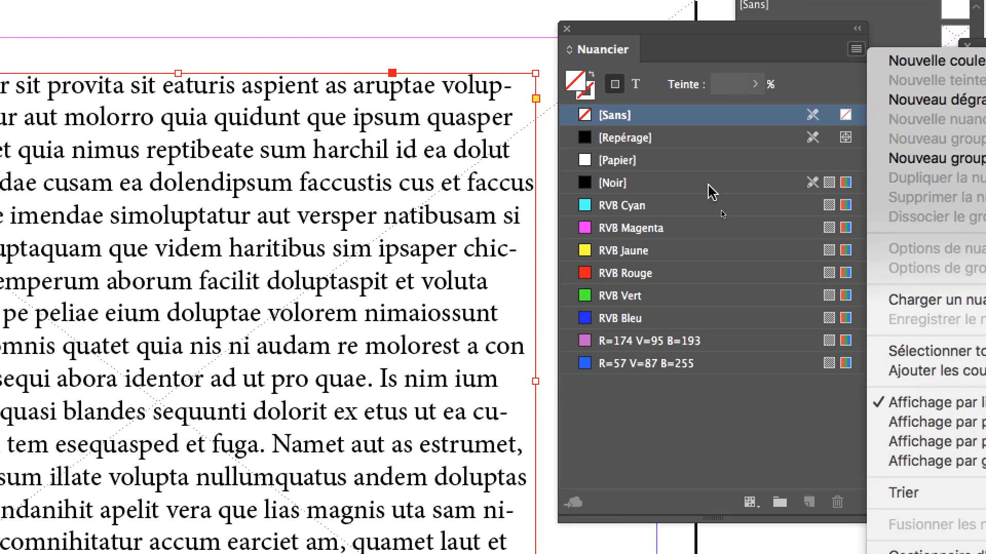
{"action": "left_click", "coordinate": [616, 276]}
{"action": "left_click", "coordinate": [710, 186]}
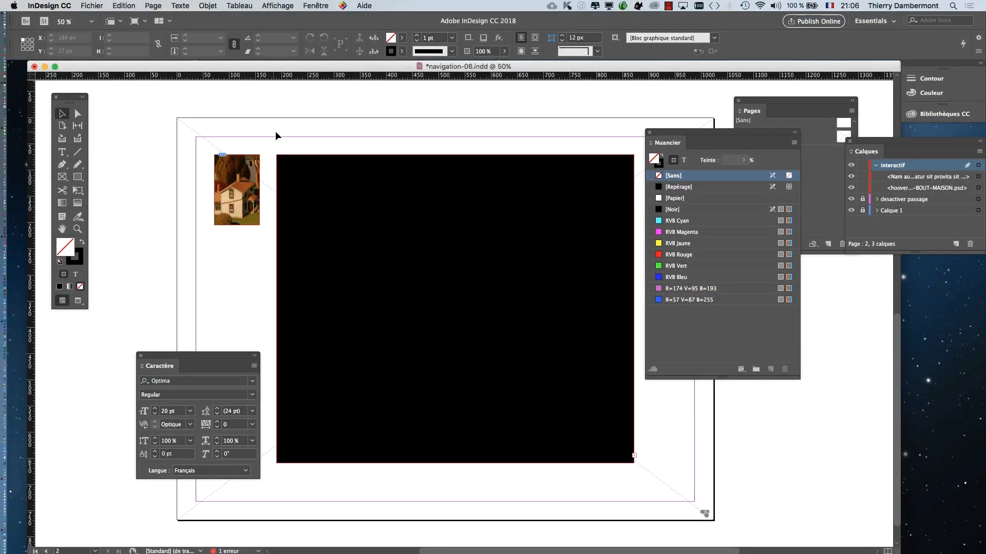
{"action": "left_click", "coordinate": [79, 263]}
{"action": "left_click", "coordinate": [308, 264]}
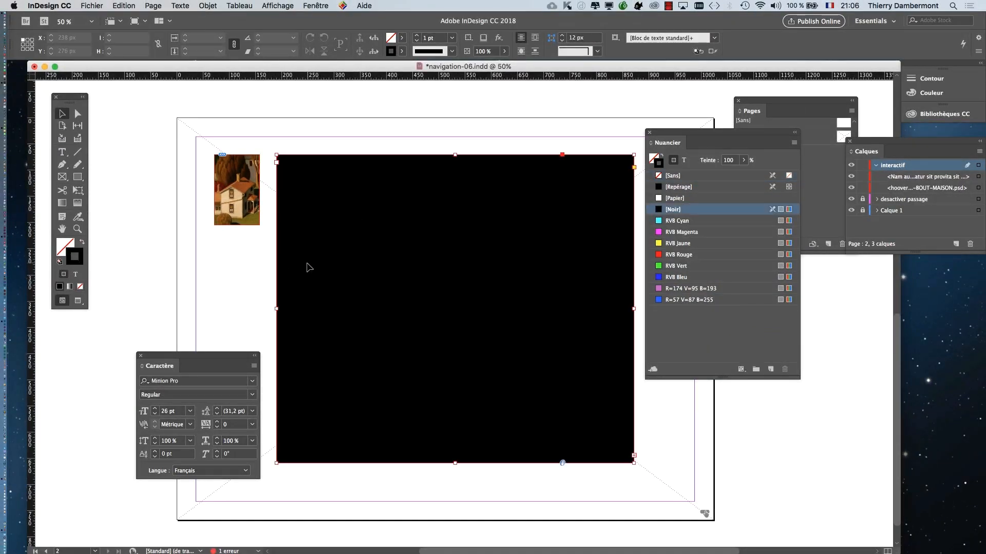
{"action": "key", "text": "super+z"}
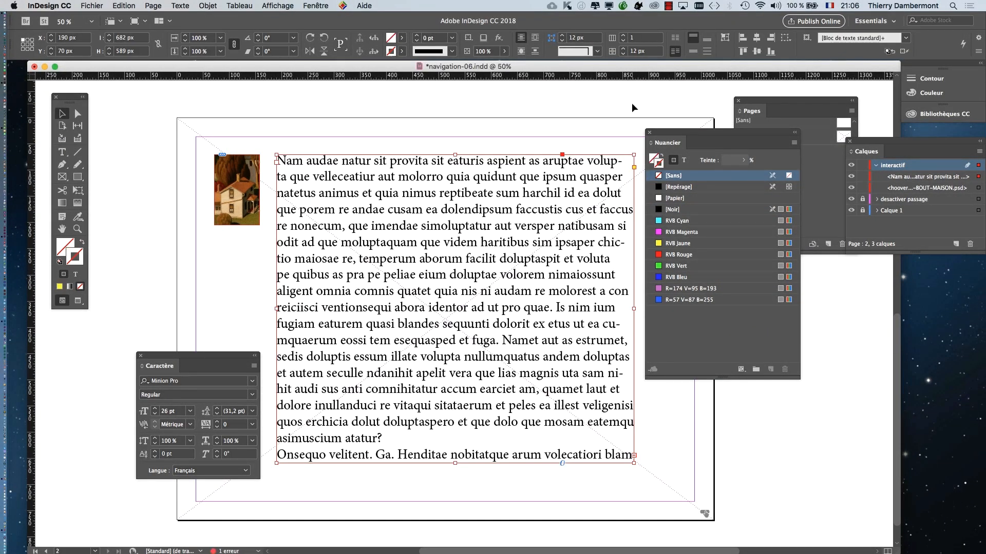
{"action": "left_click", "coordinate": [636, 109]}
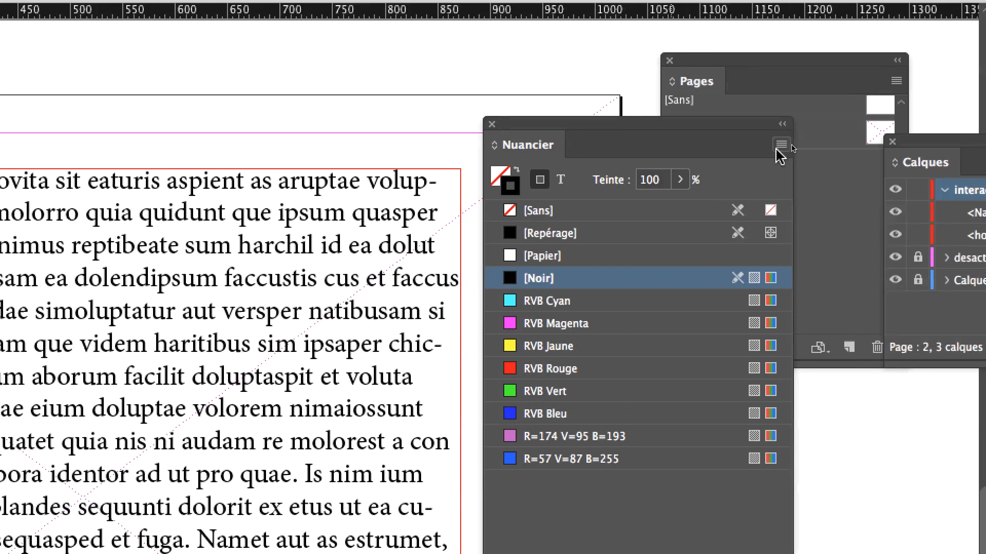
{"action": "left_click", "coordinate": [850, 125]}
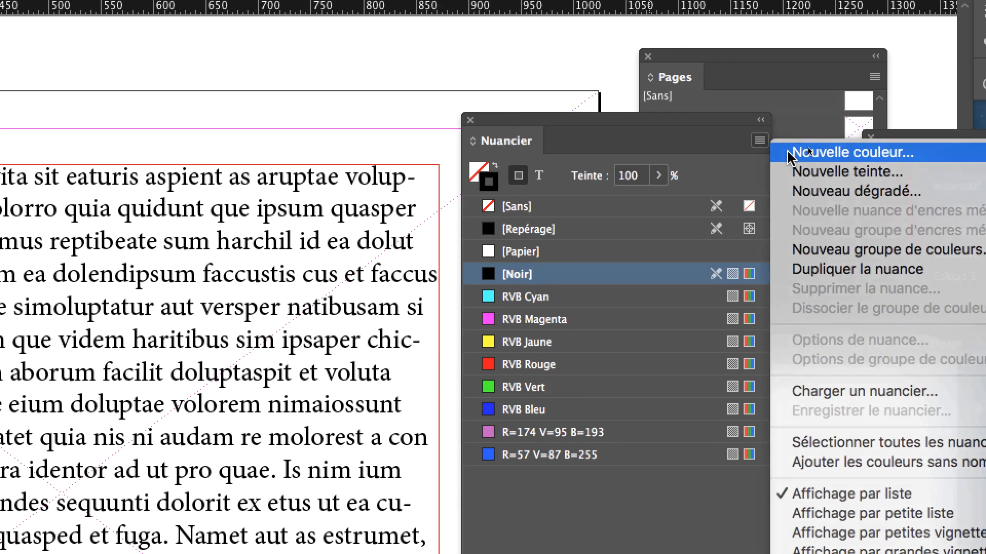
{"action": "left_click", "coordinate": [790, 153]}
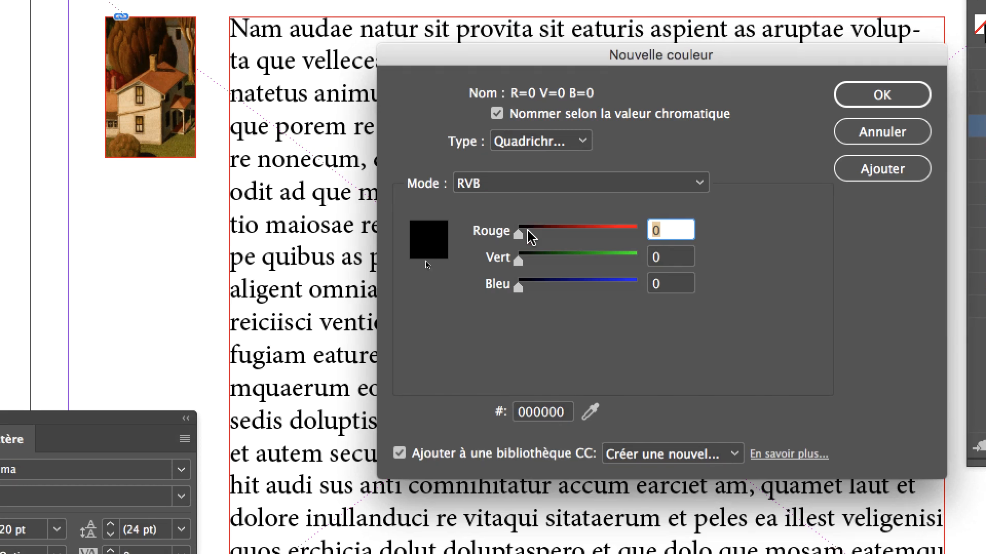
{"action": "type", "text": "11"}
{"action": "mouse_move", "coordinate": [526, 234]}
{"action": "left_mouse_down"}
{"action": "mouse_move", "coordinate": [540, 235]}
{"action": "mouse_move", "coordinate": [515, 234]}
{"action": "left_mouse_up"}
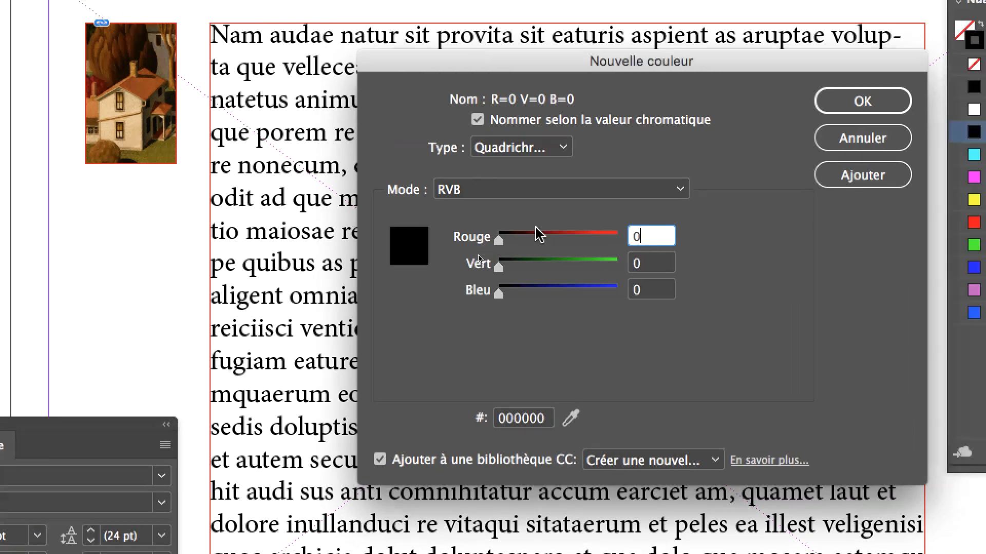
{"action": "left_click", "coordinate": [892, 130]}
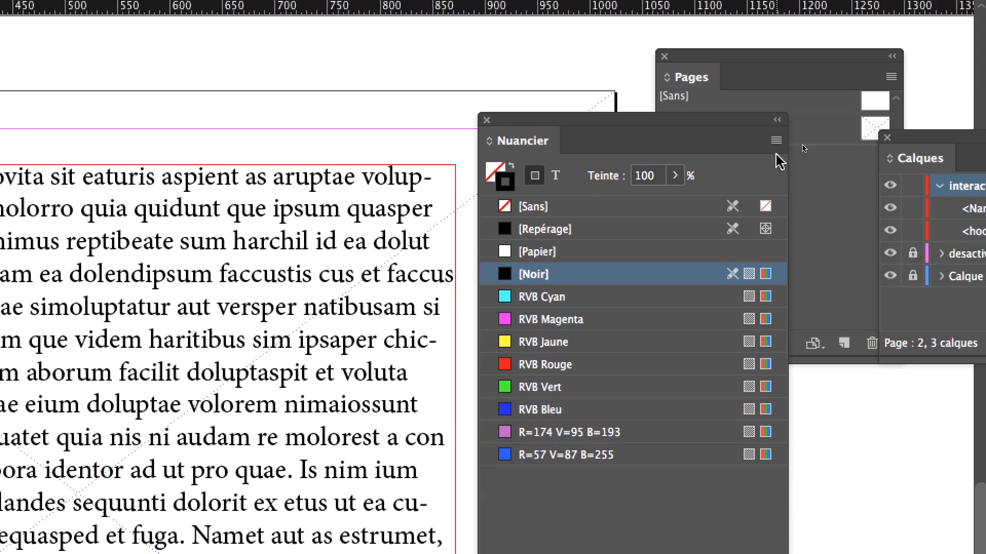
- Create a new dark grey RVB colour swatch with Rouge, Vert and Bleu all set to 20
{"action": "left_click", "coordinate": [776, 141]}
{"action": "left_click", "coordinate": [805, 150]}
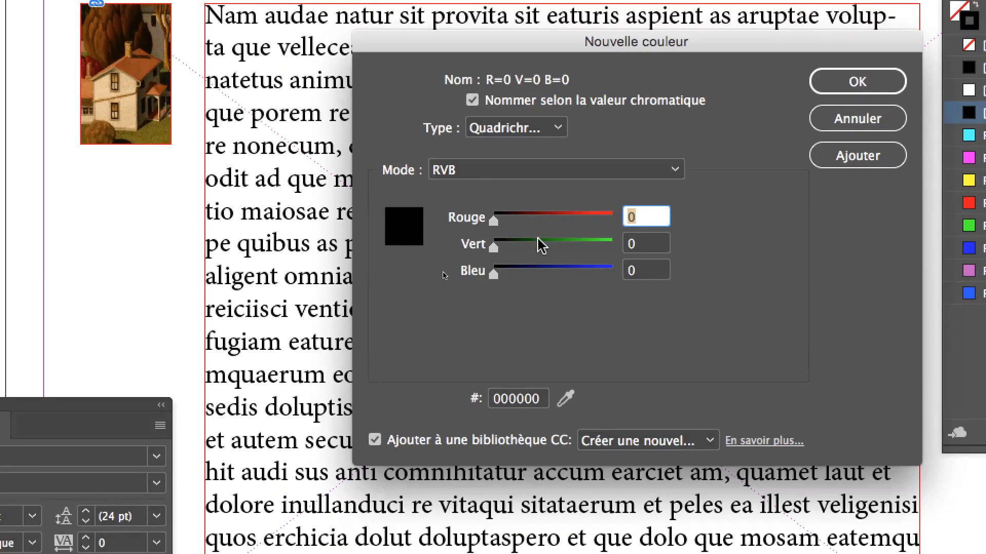
{"action": "type", "text": "27"}
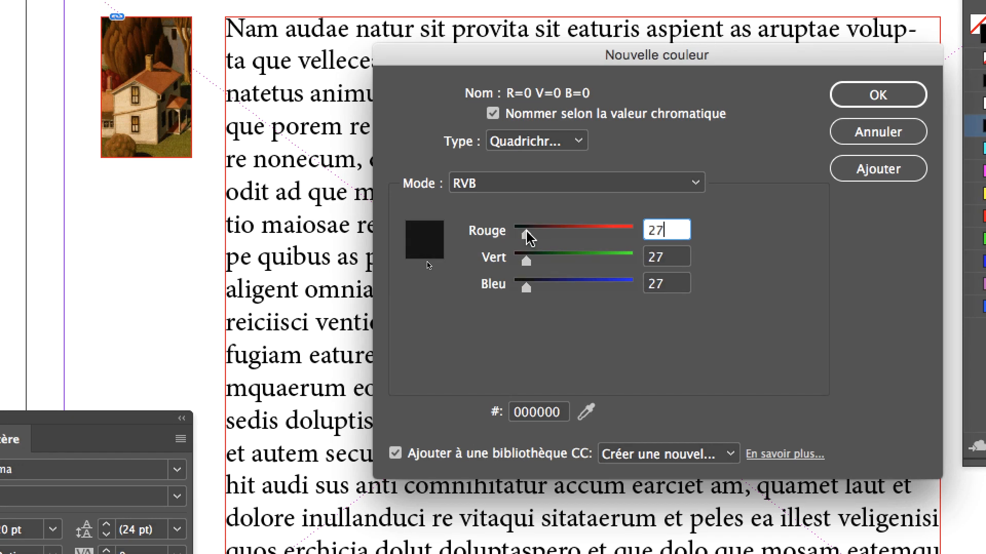
{"action": "key", "text": "BackSpace"}
{"action": "key", "text": "BackSpace"}
{"action": "type", "text": "12"}
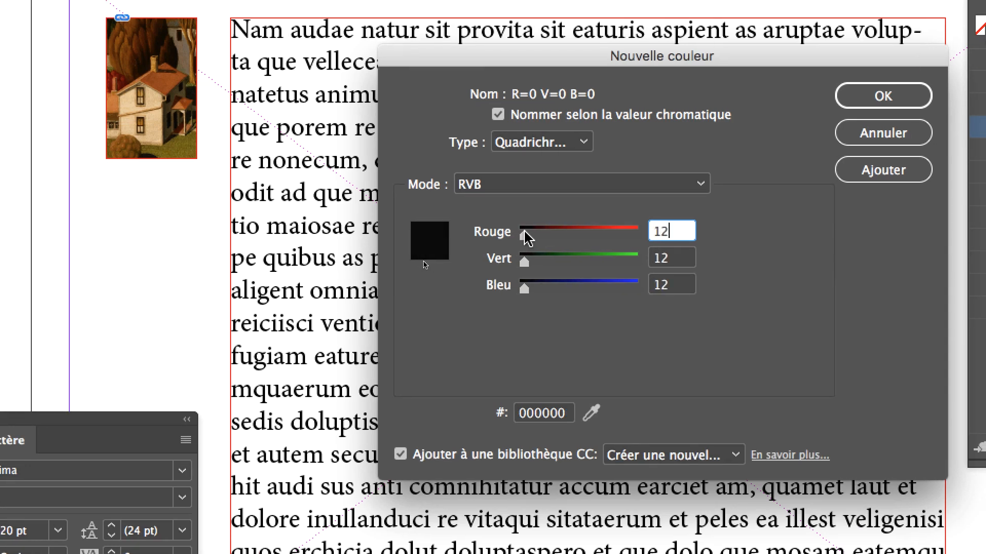
{"action": "left_click_drag", "start_coordinate": [524, 231], "coordinate": [525, 232]}
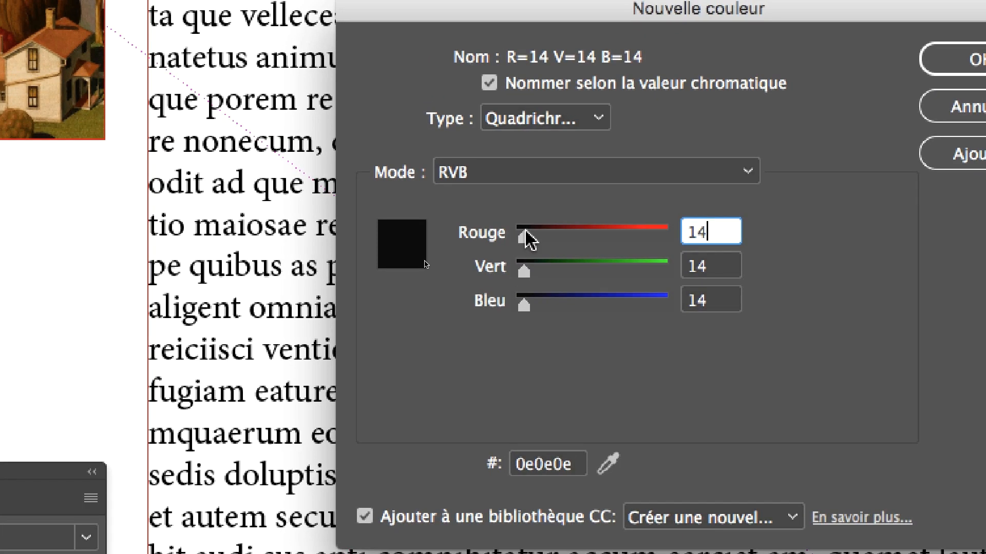
{"action": "key", "text": "BackSpace"}
{"action": "key", "text": "BackSpace"}
{"action": "type", "text": "10"}
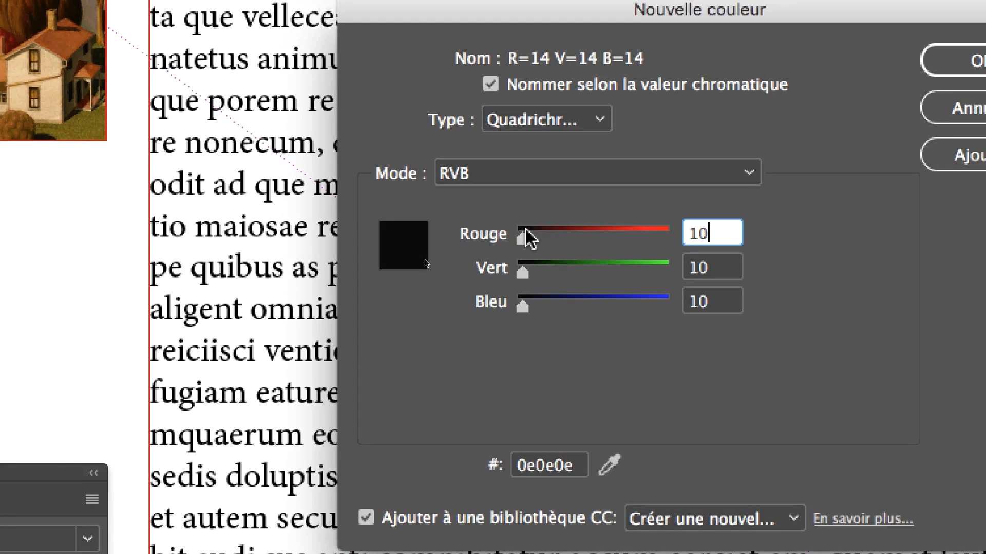
{"action": "key", "text": "BackSpace"}
{"action": "key", "text": "BackSpace"}
{"action": "type", "text": "58"}
{"action": "key", "text": "BackSpace"}
{"action": "key", "text": "BackSpace"}
{"action": "type", "text": "31"}
{"action": "key", "text": "BackSpace"}
{"action": "key", "text": "BackSpace"}
{"action": "type", "text": "5"}
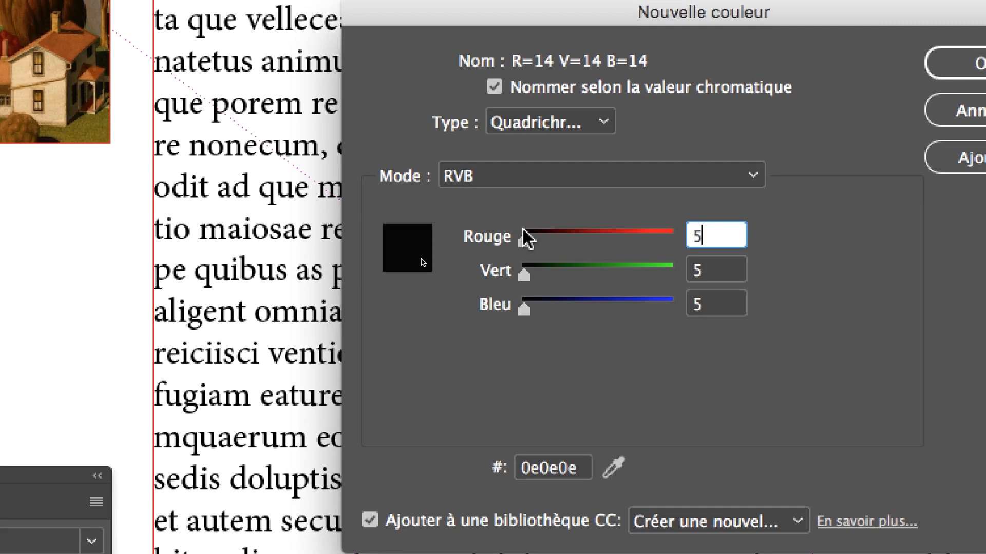
{"action": "key", "text": "BackSpace"}
{"action": "type", "text": "24"}
{"action": "key", "text": "BackSpace"}
{"action": "type", "text": "8"}
{"action": "key", "text": "BackSpace"}
{"action": "type", "text": "5"}
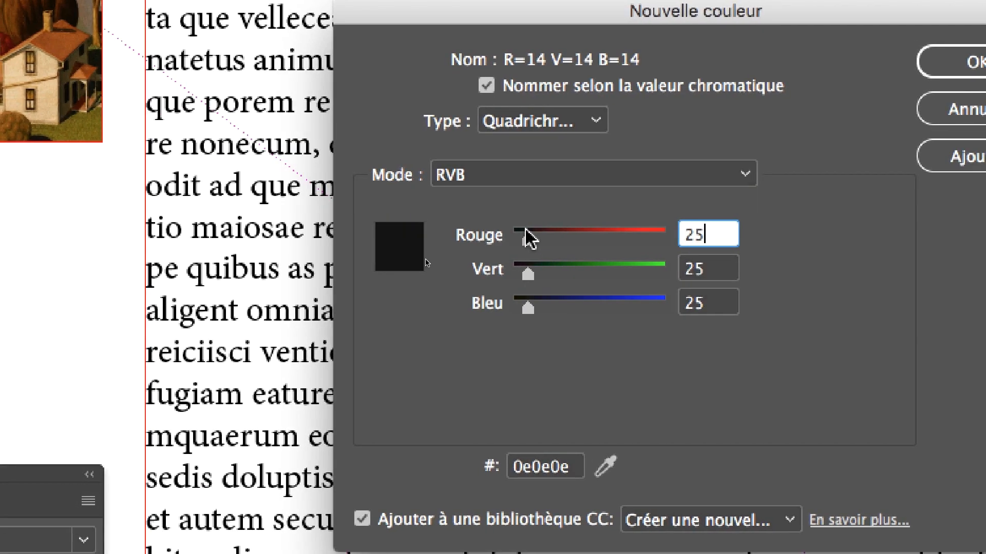
{"action": "key", "text": "BackSpace"}
{"action": "type", "text": "2"}
{"action": "key", "text": "BackSpace"}
{"action": "type", "text": "0"}
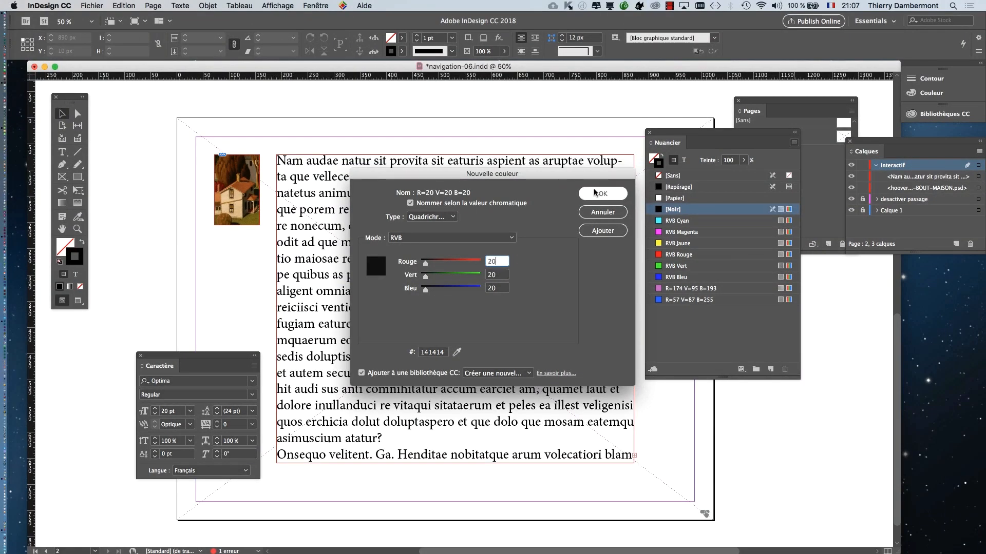
{"action": "left_click", "coordinate": [599, 194]}
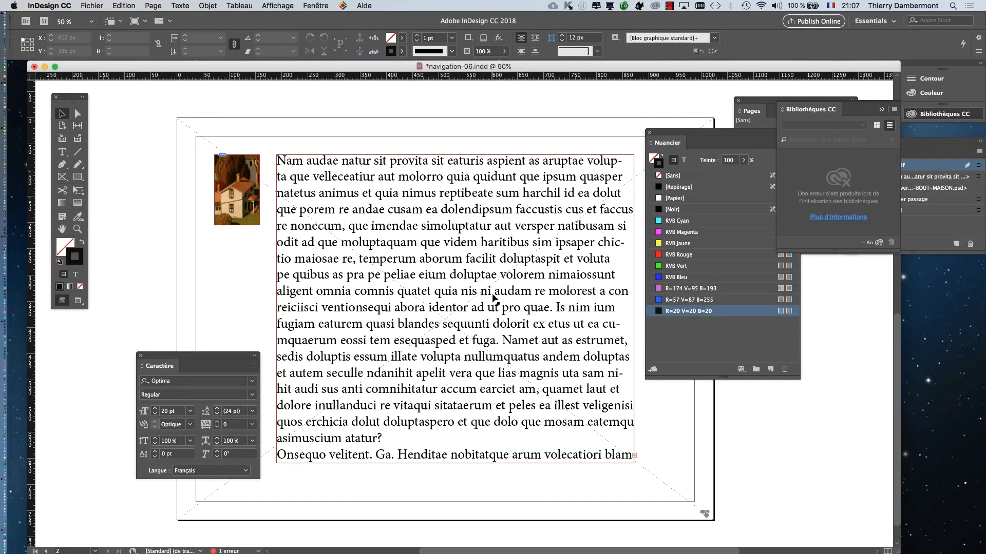
- Apply the R=20 V=20 B=20 swatch to the text inside the placeholder frame, not to its container, and move the tool palette aside
{"action": "left_click", "coordinate": [492, 297]}
{"action": "left_click_drag", "start_coordinate": [69, 99], "coordinate": [589, 127]}
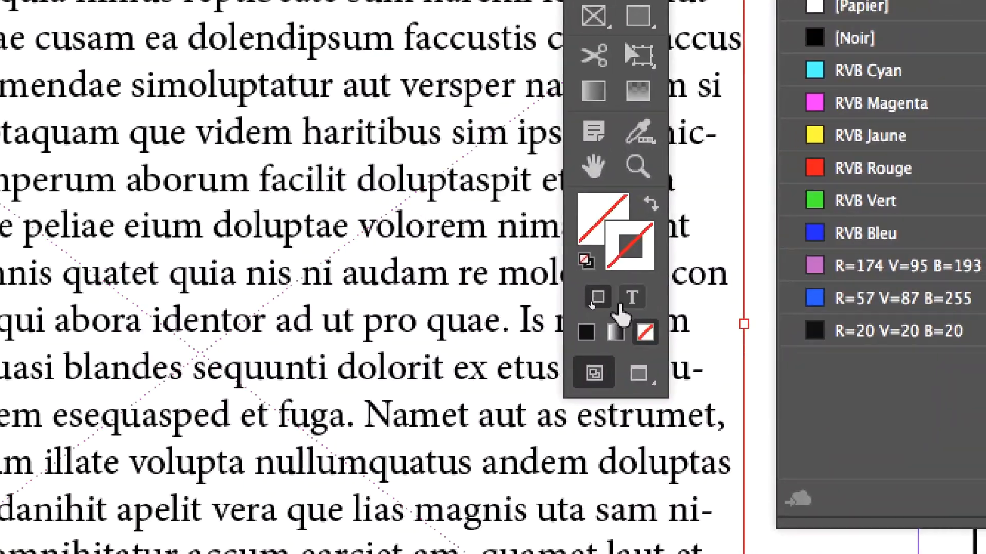
{"action": "left_click", "coordinate": [621, 304]}
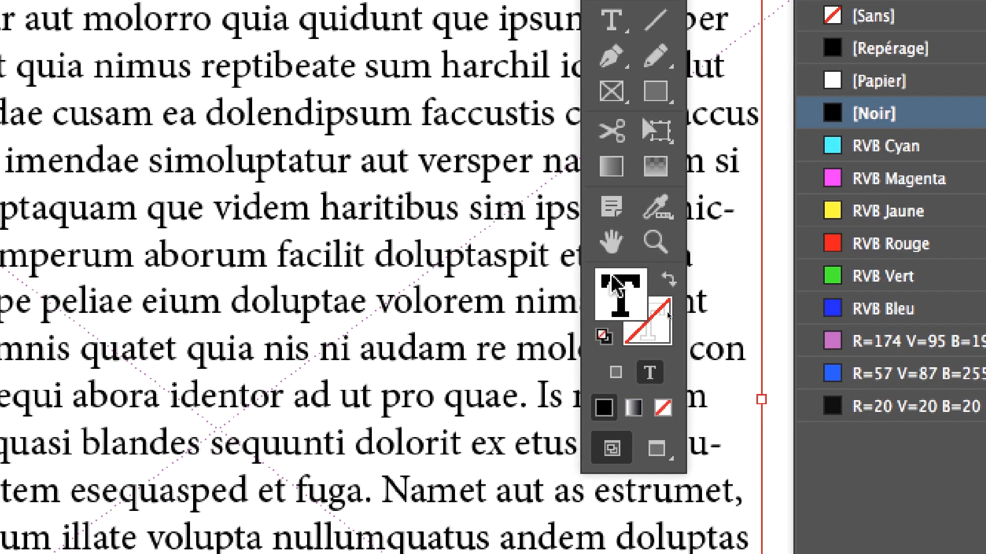
{"action": "left_click", "coordinate": [839, 406]}
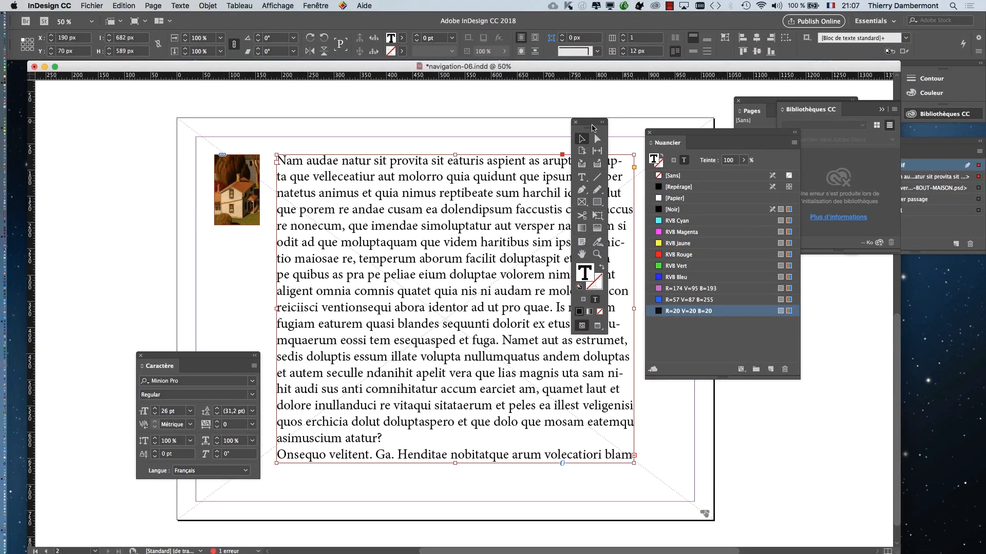
{"action": "left_click_drag", "start_coordinate": [578, 125], "coordinate": [176, 123]}
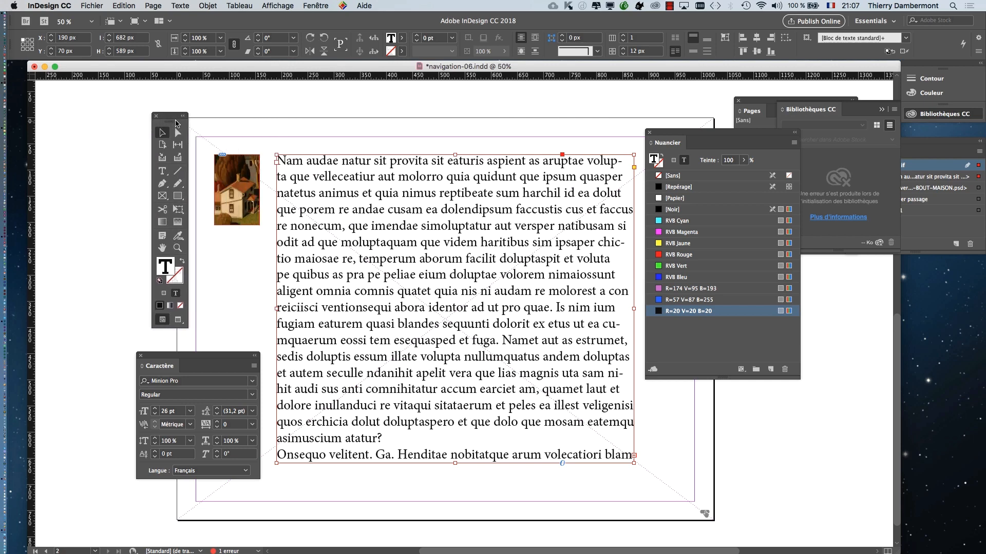
- Examine the placeholder text's dark grey letters up close, and return to the whole page 2
{"action": "left_click", "coordinate": [330, 106]}
{"action": "scroll", "coordinate": [425, 250], "scroll_direction": "up", "scroll_amount": 3}
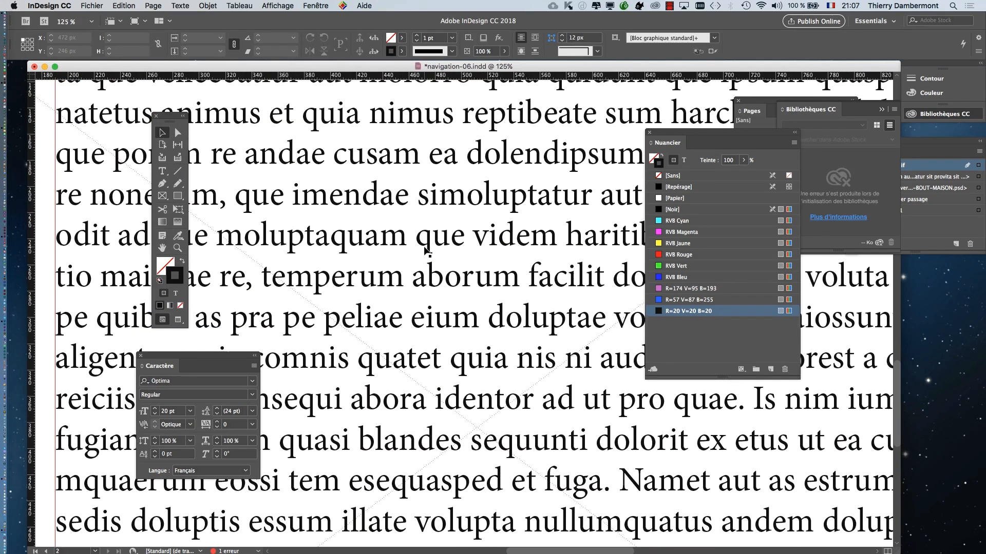
{"action": "scroll", "coordinate": [428, 253], "scroll_direction": "up", "scroll_amount": 10}
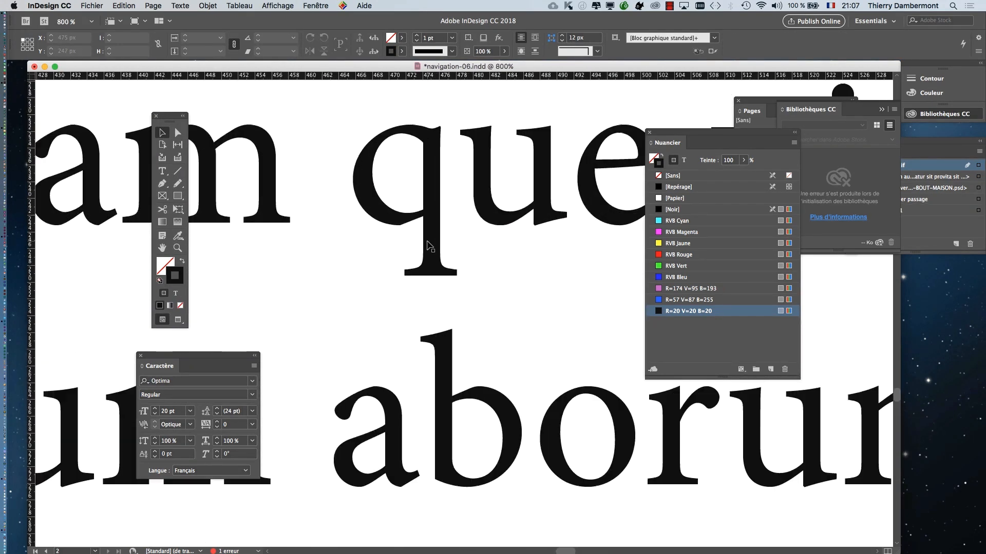
{"action": "scroll", "coordinate": [427, 244], "scroll_direction": "up", "scroll_amount": 2}
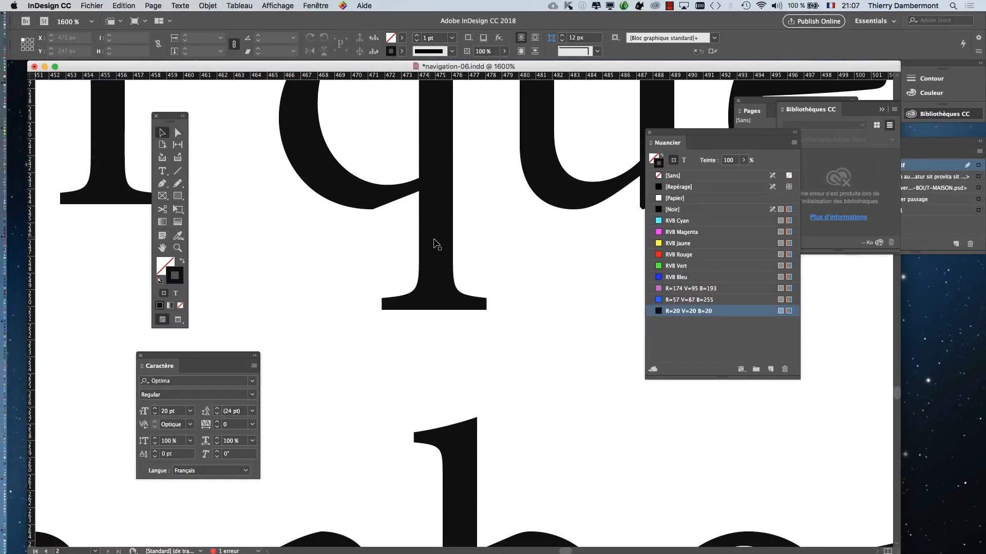
{"action": "scroll", "coordinate": [426, 245], "scroll_direction": "down", "scroll_amount": 4}
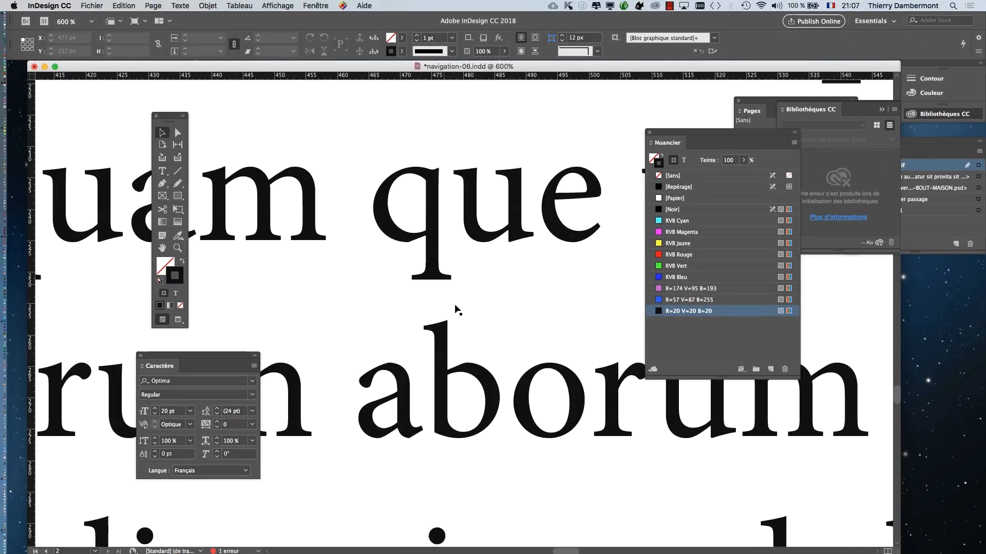
{"action": "scroll", "coordinate": [455, 308], "scroll_direction": "down", "scroll_amount": 6}
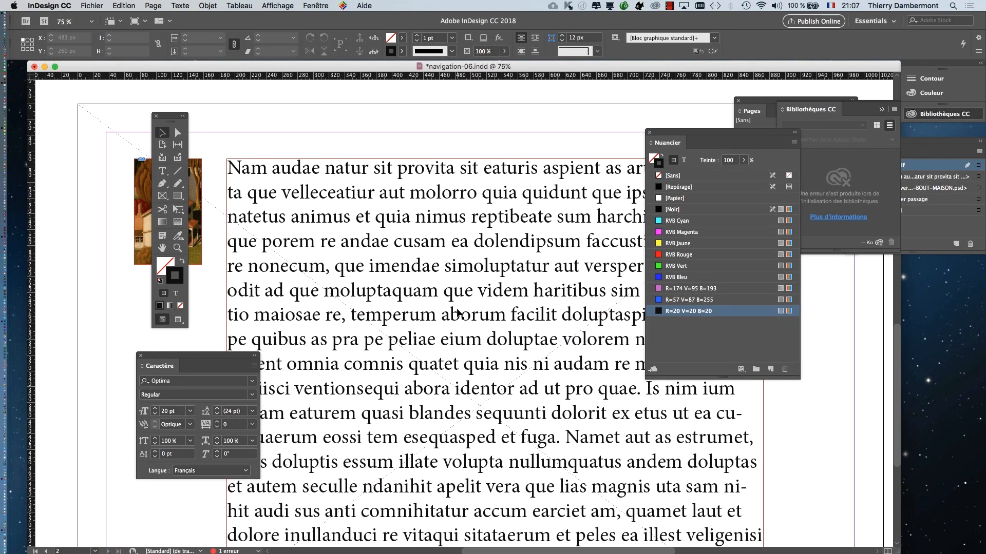
{"action": "scroll", "coordinate": [436, 283], "scroll_direction": "down", "scroll_amount": 3}
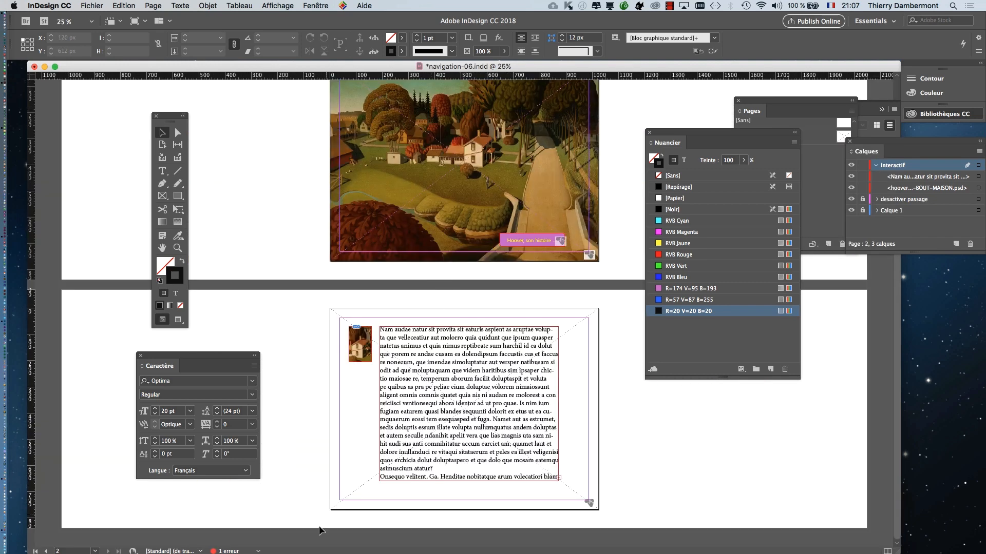
{"action": "scroll", "coordinate": [407, 452], "scroll_direction": "up", "scroll_amount": 1}
{"action": "scroll", "coordinate": [420, 369], "scroll_direction": "down", "scroll_amount": 3}
{"action": "scroll", "coordinate": [420, 368], "scroll_direction": "right", "scroll_amount": 3}
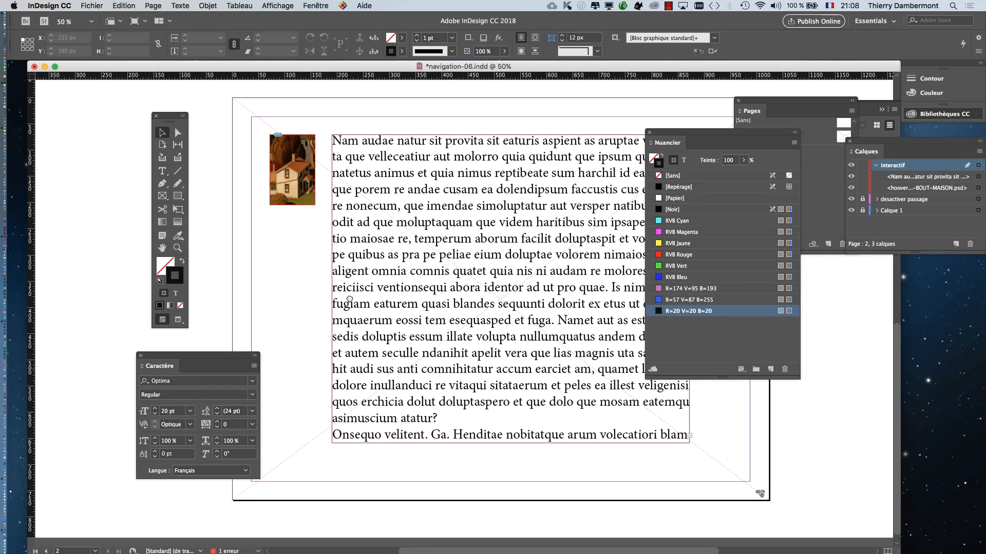
- Move the Swatches panel off the page and convert the cropped house image into a button (Bouton)
{"action": "left_click_drag", "start_coordinate": [673, 133], "coordinate": [821, 286]}
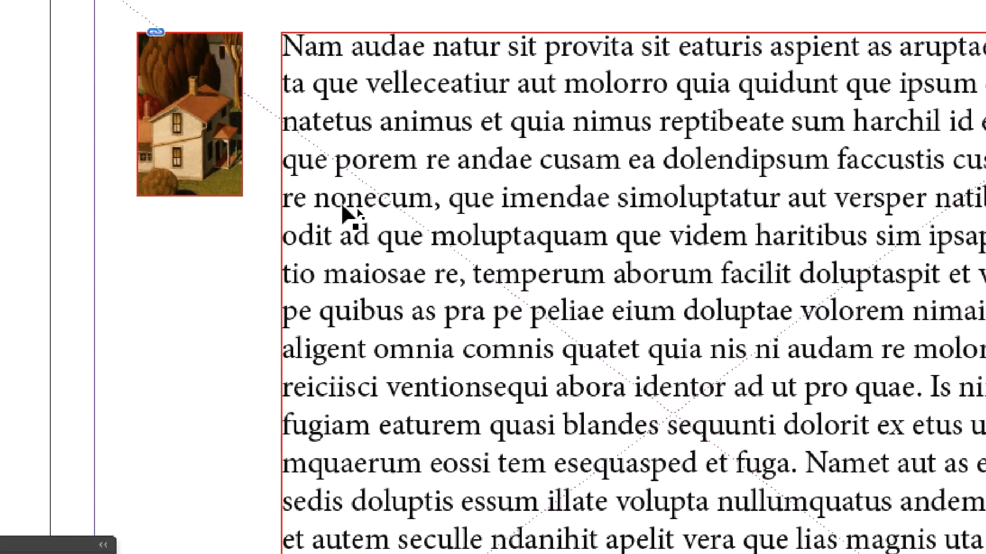
{"action": "left_click", "coordinate": [342, 210]}
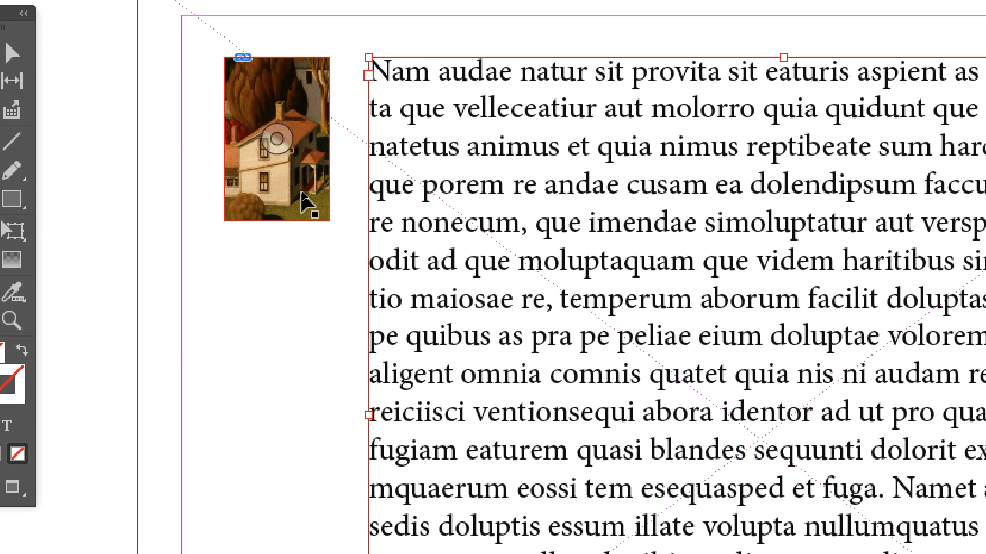
{"action": "left_click", "coordinate": [306, 201], "text": "shift"}
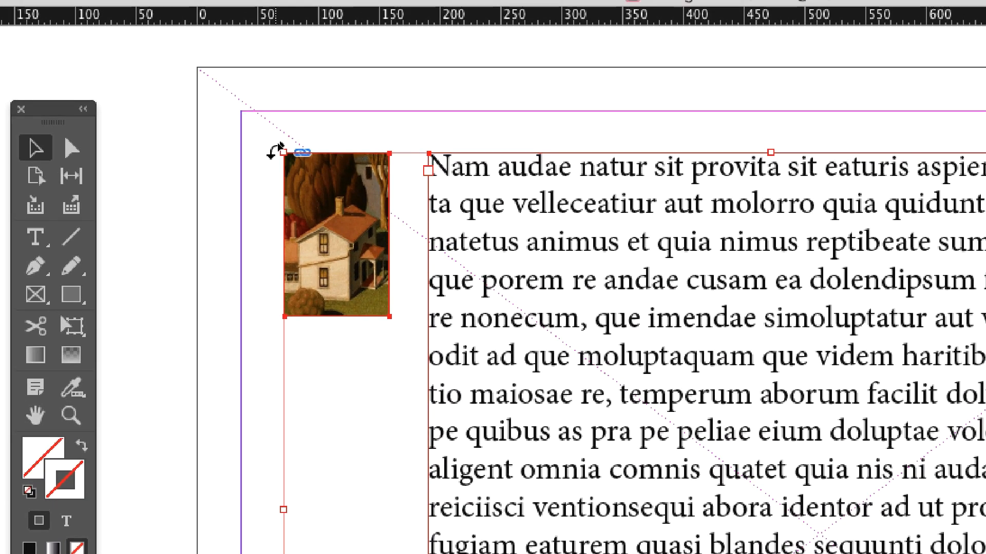
{"action": "left_click", "coordinate": [317, 186]}
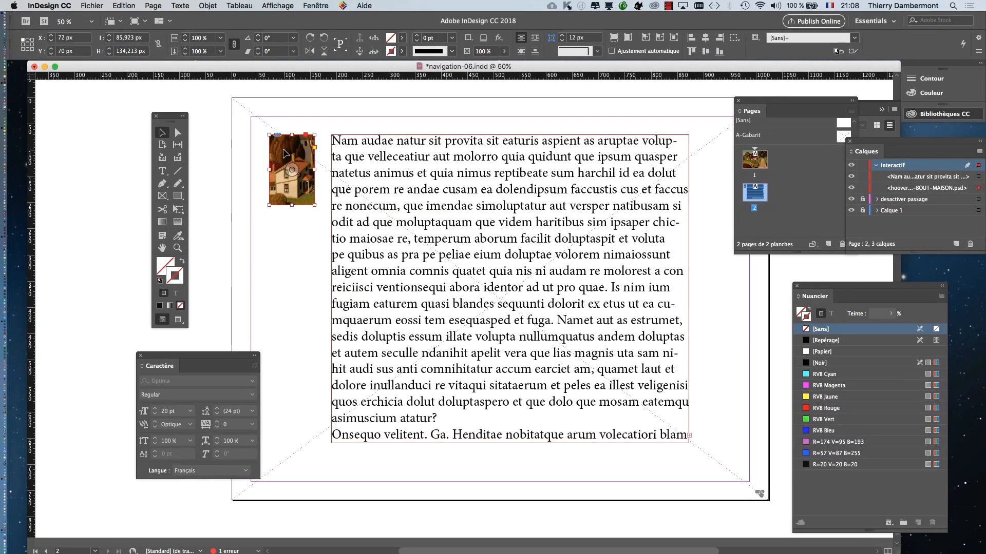
{"action": "left_click", "coordinate": [315, 6]}
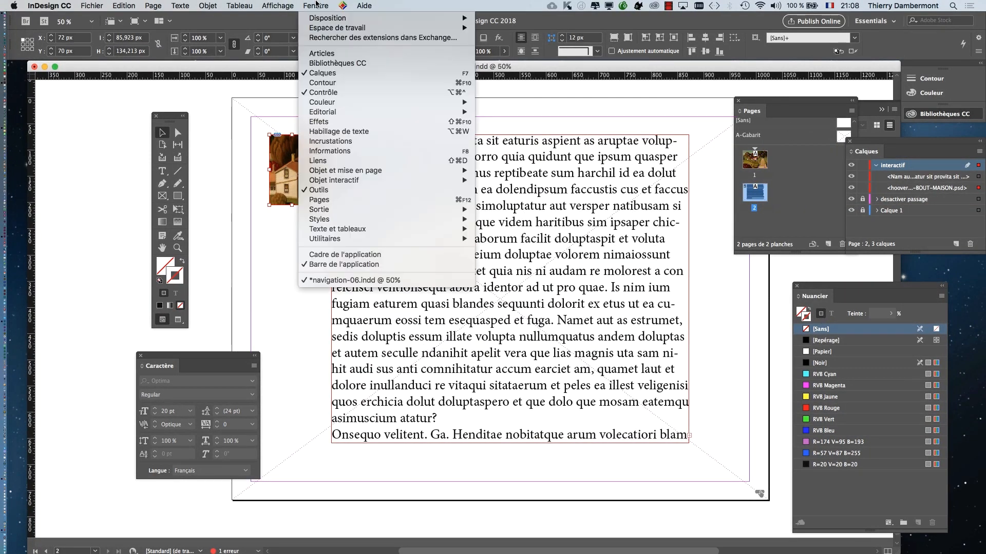
{"action": "mouse_move", "coordinate": [367, 180]}
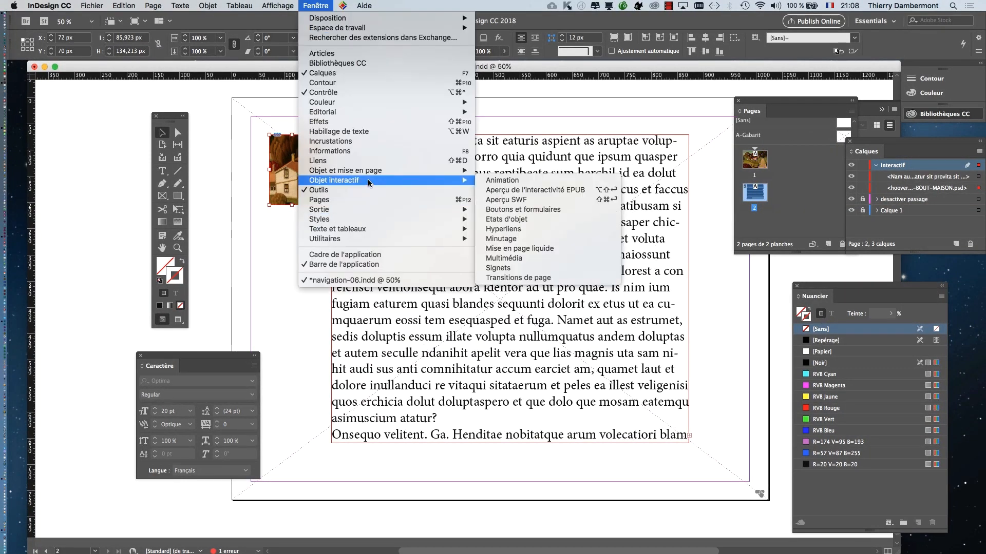
{"action": "left_click", "coordinate": [543, 208]}
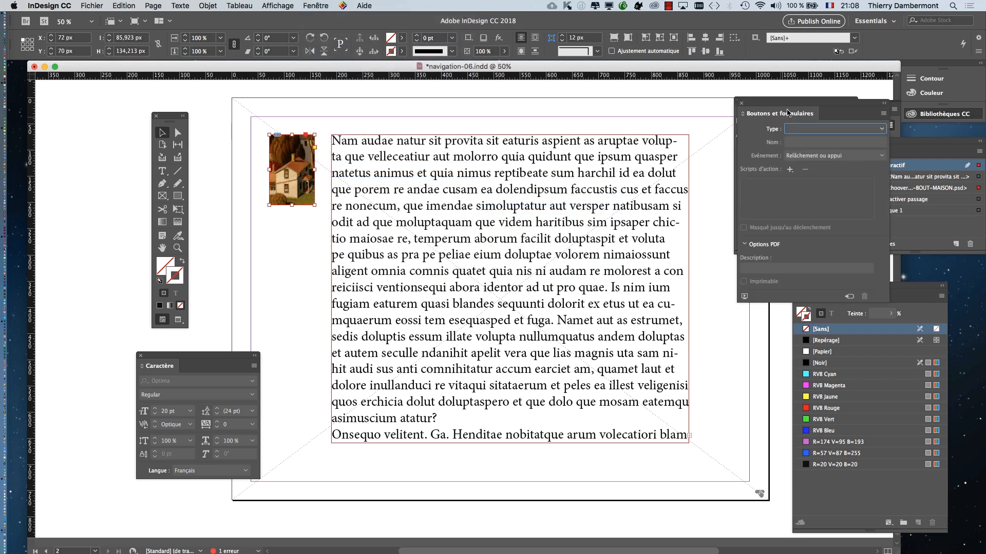
{"action": "left_click_drag", "start_coordinate": [788, 112], "coordinate": [392, 118]}
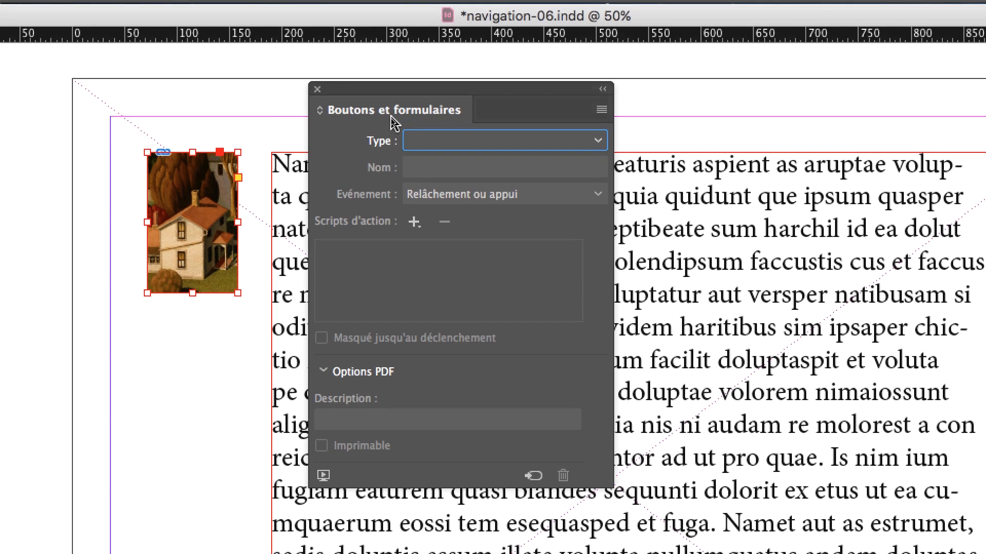
{"action": "left_click", "coordinate": [409, 129]}
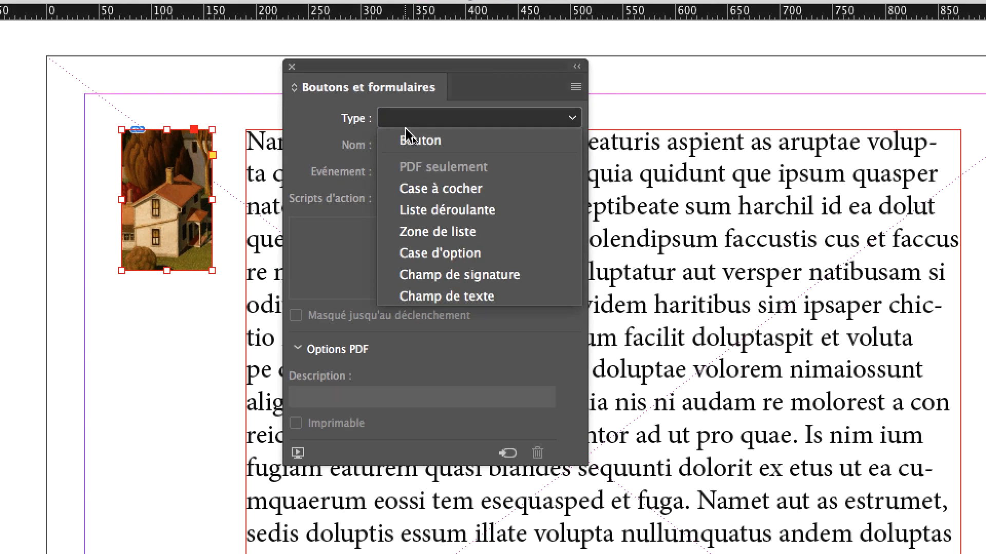
{"action": "left_click", "coordinate": [405, 138]}
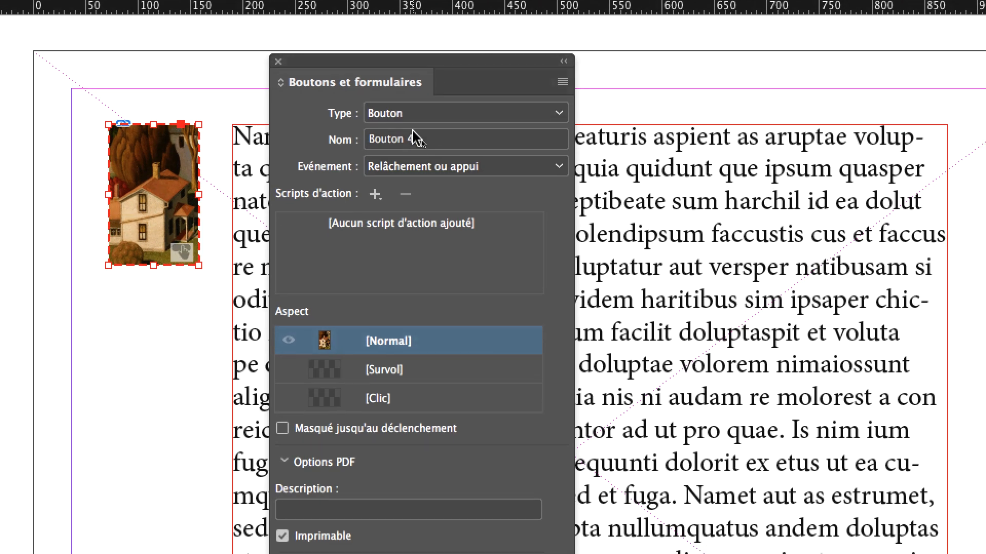
- Name the house image button "Bouton MAISON en page 2"
{"action": "left_click", "coordinate": [421, 152]}
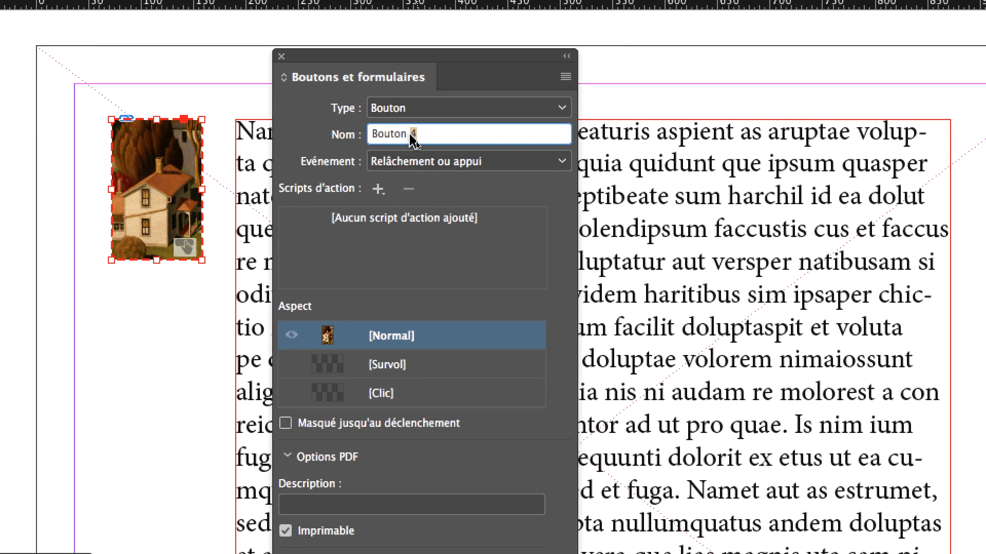
{"action": "key", "text": "BackSpace"}
{"action": "type", "text": "MA"}
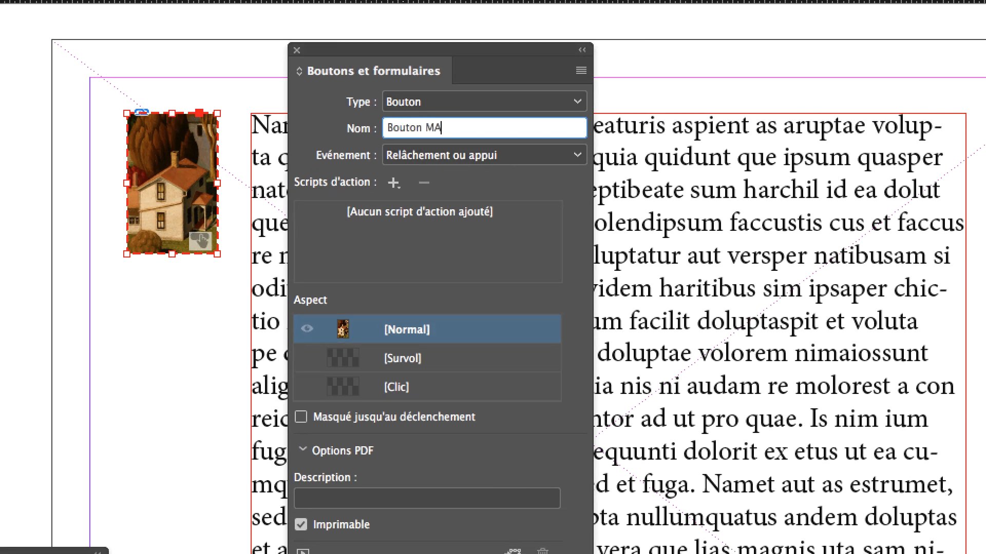
{"action": "type", "text": "ISON en page 2"}
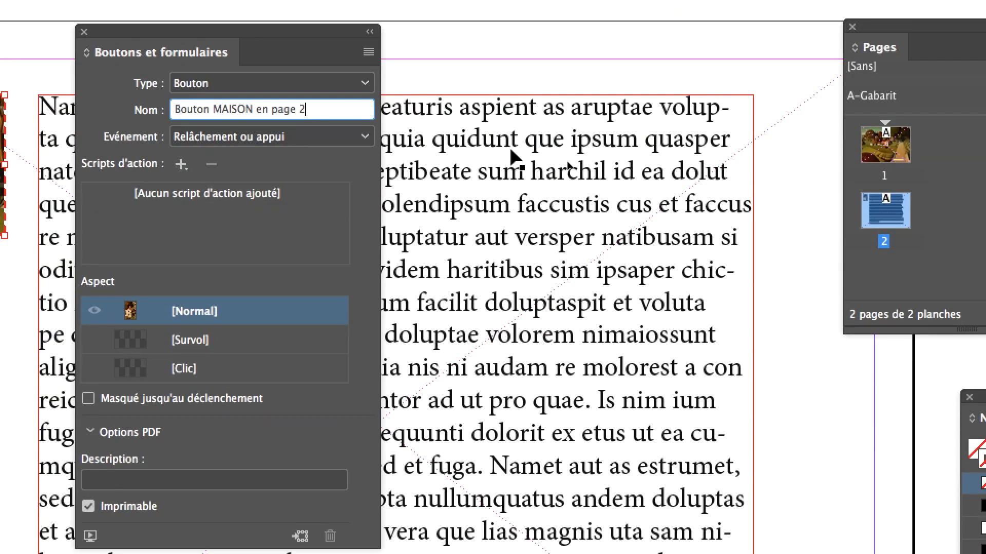
- Convert the placeholder text frame into a button (Bouton)
{"action": "left_click", "coordinate": [512, 152]}
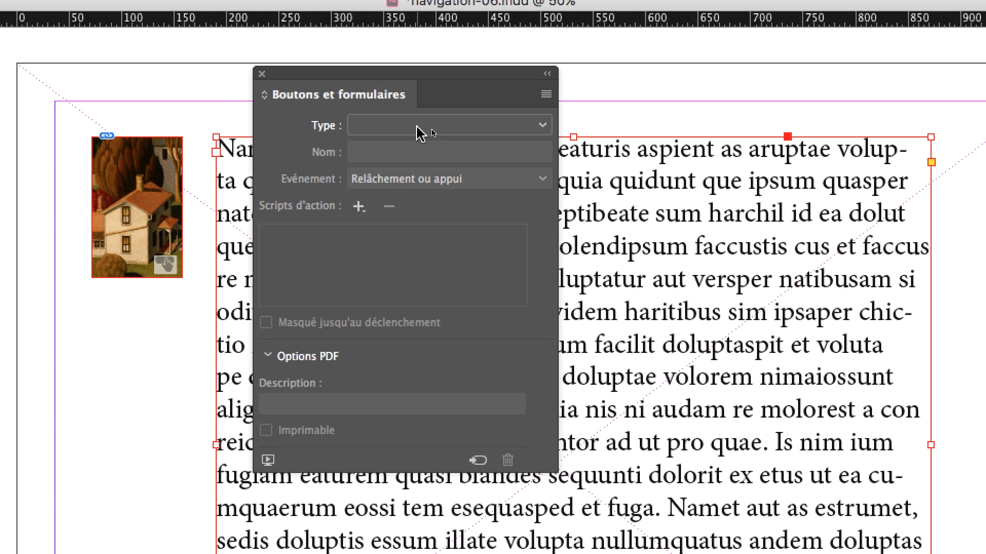
{"action": "left_click", "coordinate": [419, 130]}
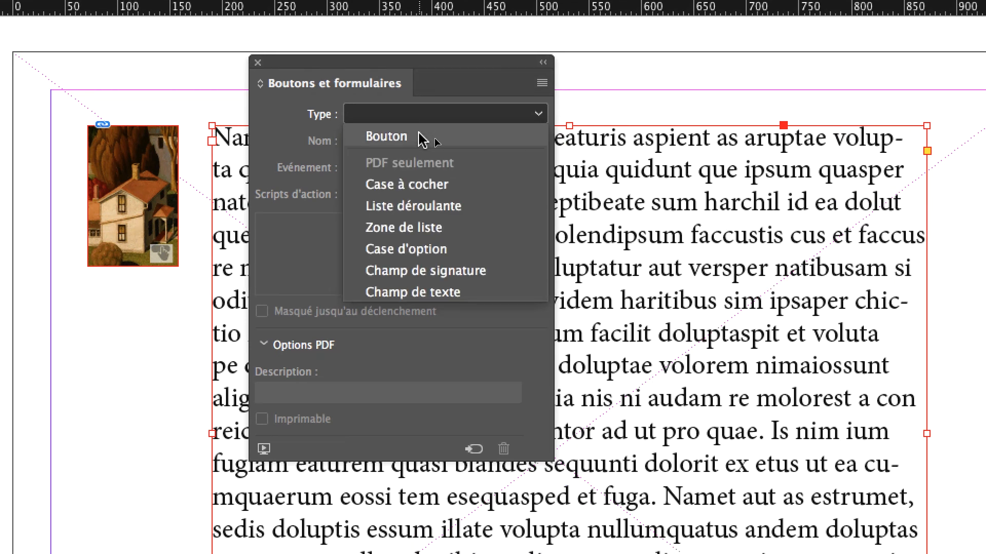
{"action": "left_click", "coordinate": [421, 137]}
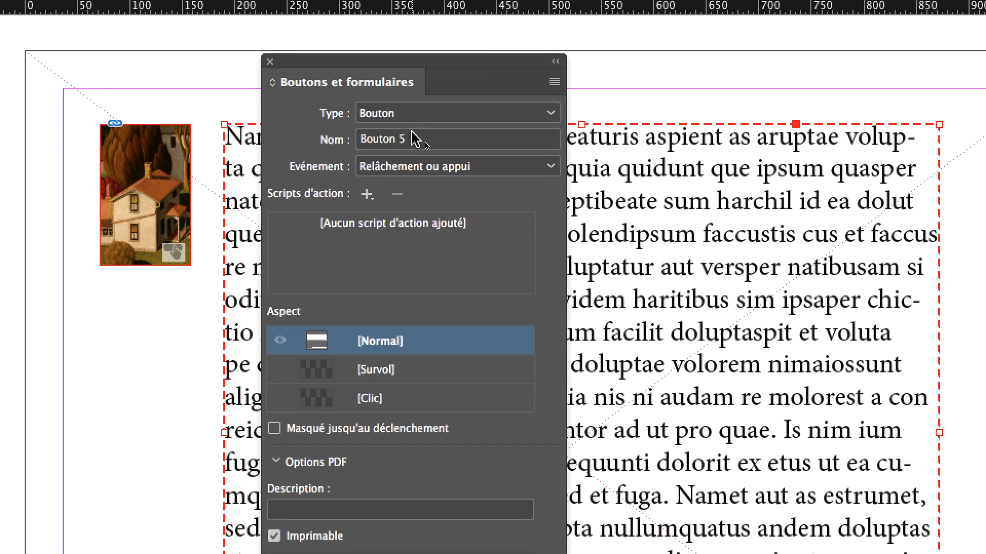
- Name the text frame button "Bouton TEXTE MAISON en page 2", with TEXTE MAISON in capitals
{"action": "left_click", "coordinate": [413, 138]}
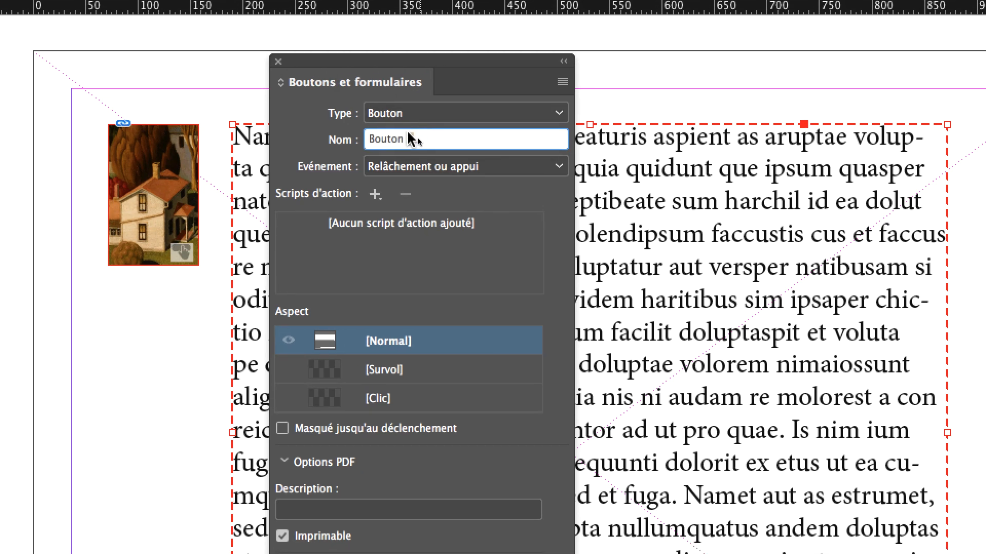
{"action": "double_click", "coordinate": [404, 137]}
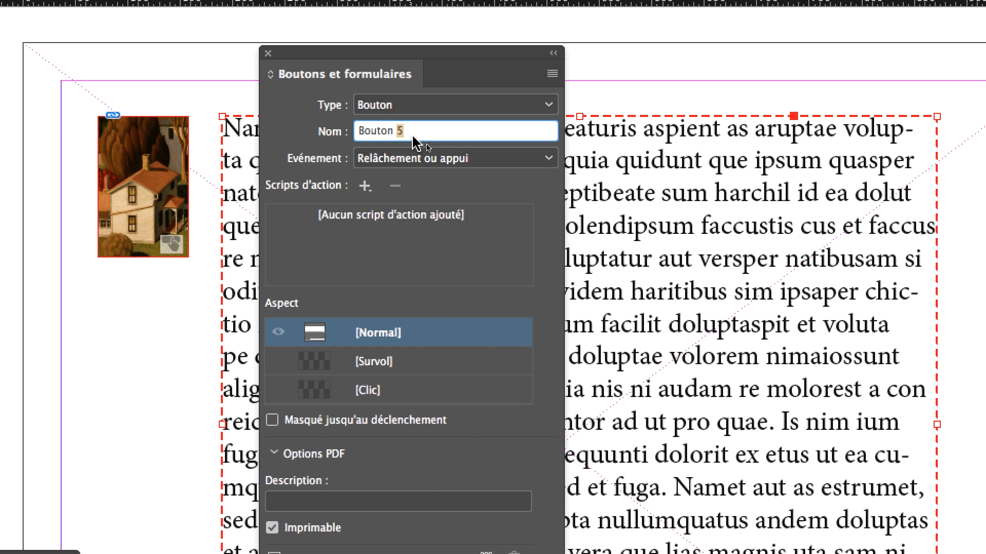
{"action": "type", "text": "texte maison en "}
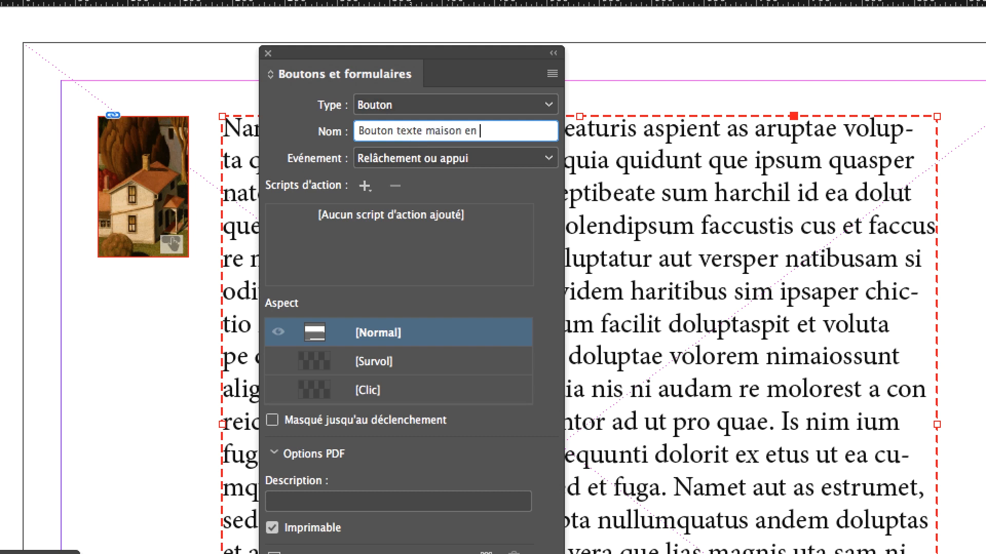
{"action": "type", "text": "page 2"}
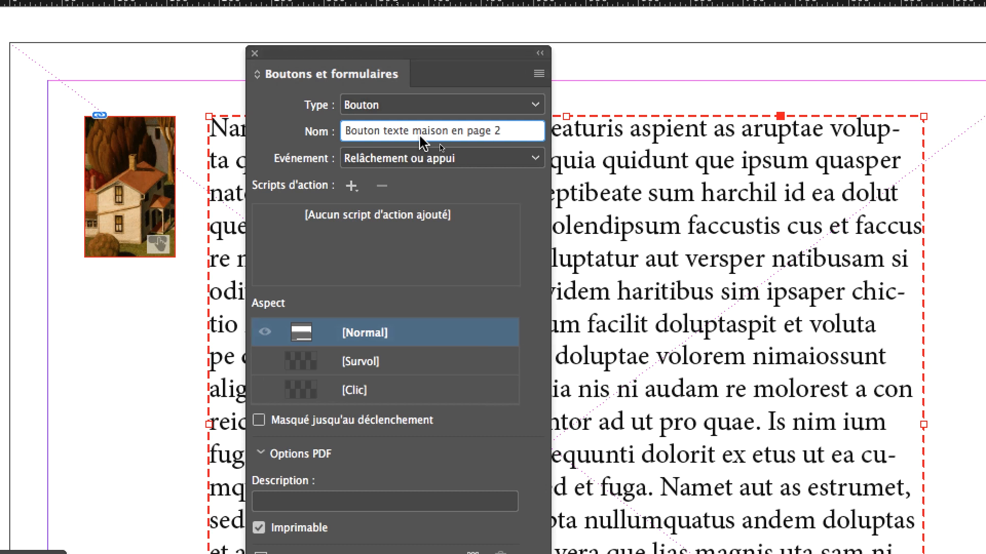
{"action": "left_click_drag", "start_coordinate": [432, 137], "coordinate": [362, 137]}
{"action": "type", "text": "TEXTE "}
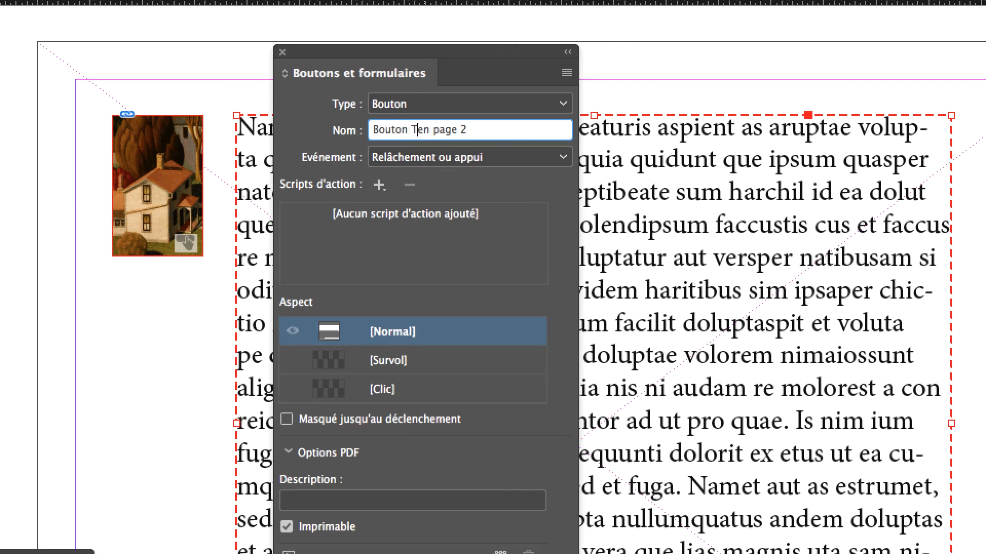
{"action": "type", "text": "MAISON"}
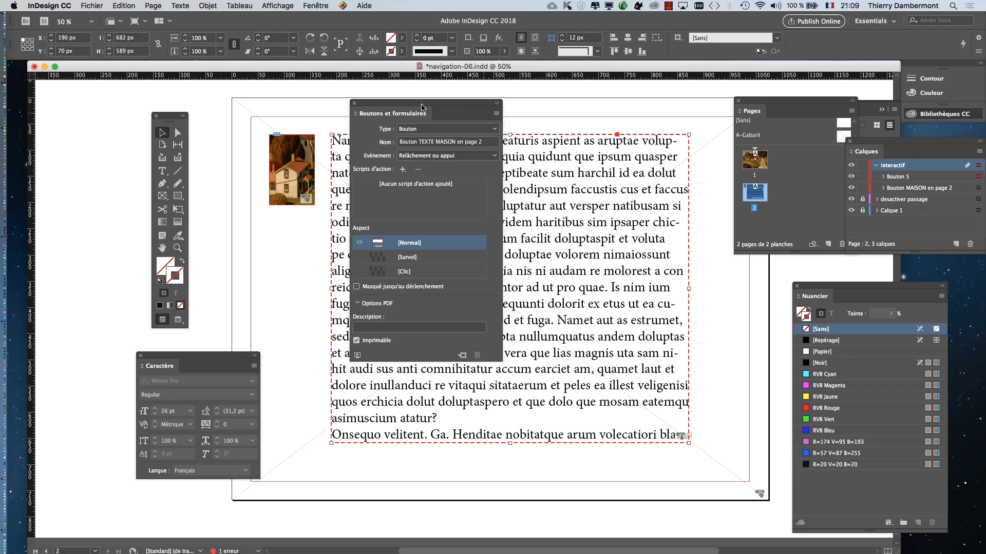
- Move the Buttons and Forms panel aside and save the document as navigation-07.indd in the CM 2 folder
{"action": "left_click_drag", "start_coordinate": [417, 103], "coordinate": [724, 335]}
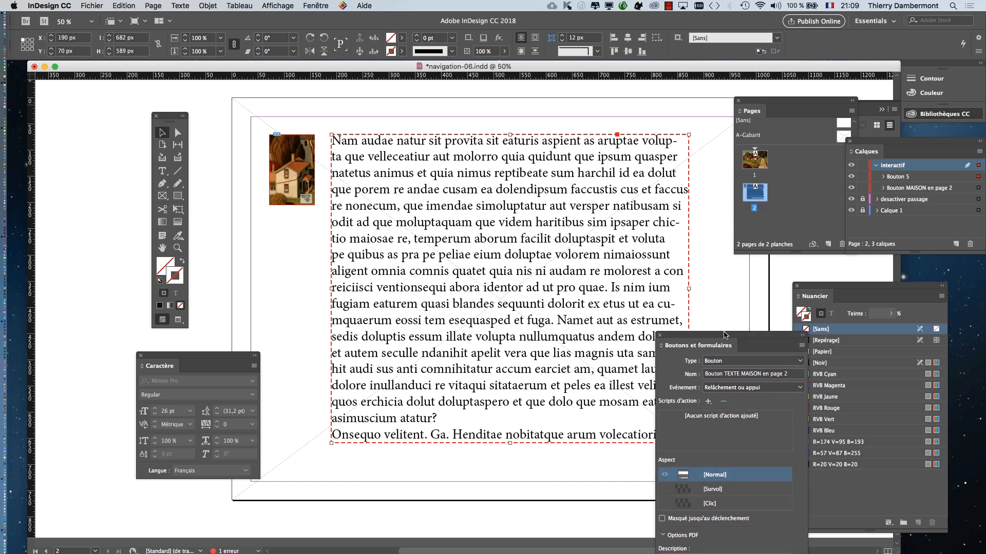
{"action": "left_click", "coordinate": [92, 5]}
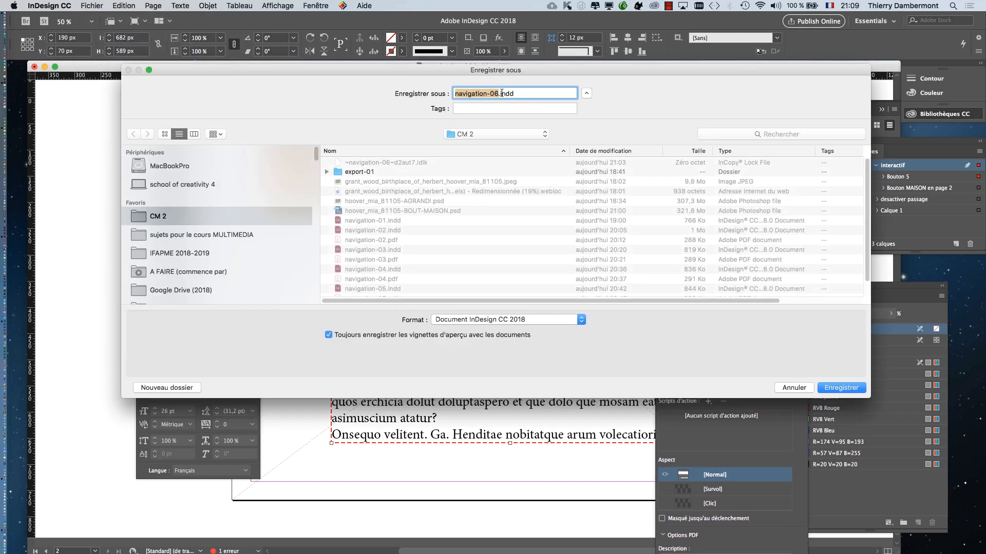
{"action": "left_click", "coordinate": [506, 93]}
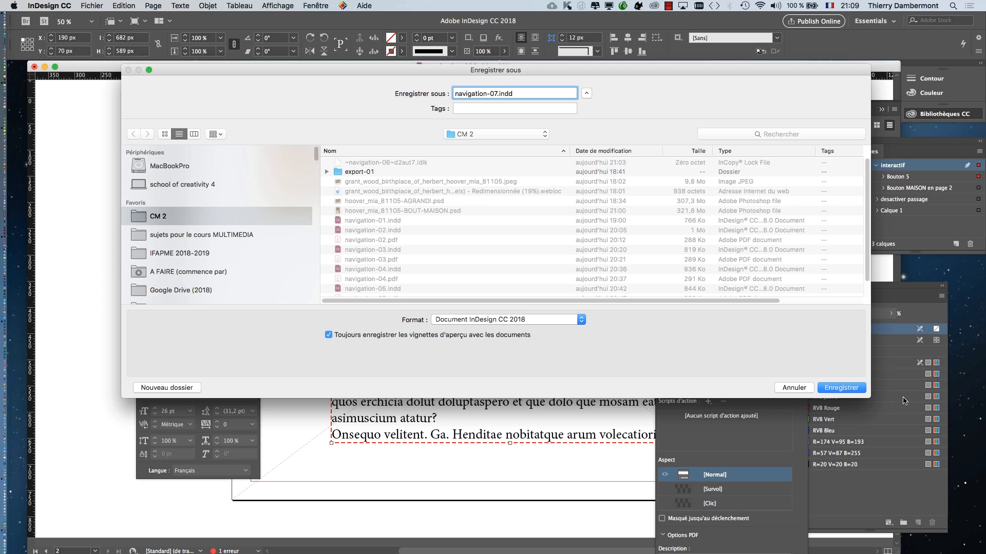
{"action": "left_click", "coordinate": [855, 390]}
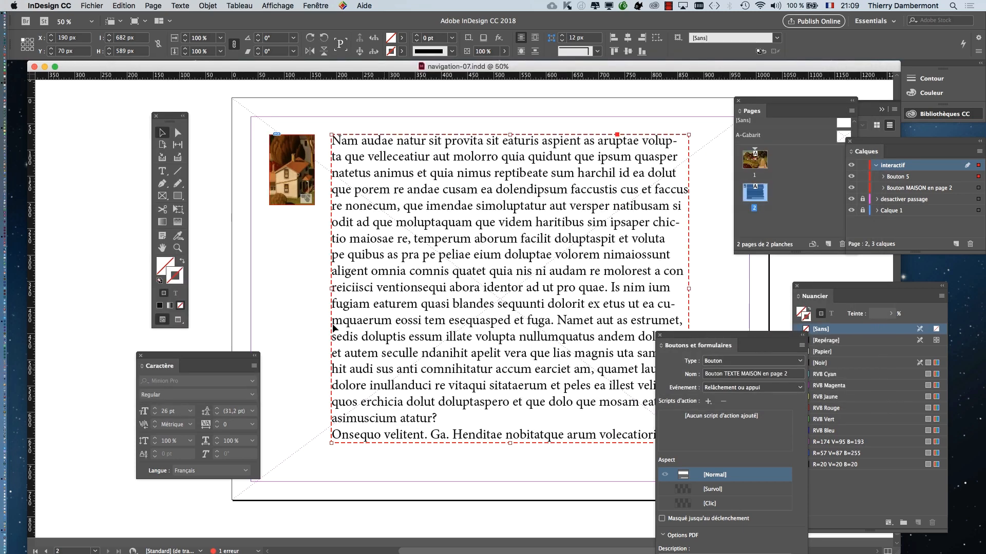
- Move the tool palette and the Character panel away from the page content and deselect the text button
{"action": "left_click_drag", "start_coordinate": [170, 118], "coordinate": [45, 100]}
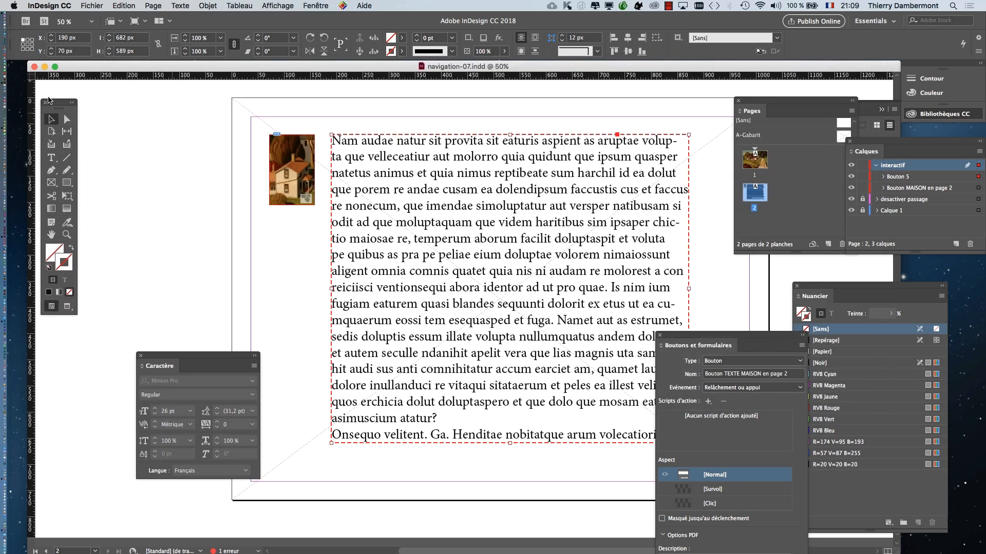
{"action": "scroll", "coordinate": [196, 350], "scroll_direction": "right", "scroll_amount": 5}
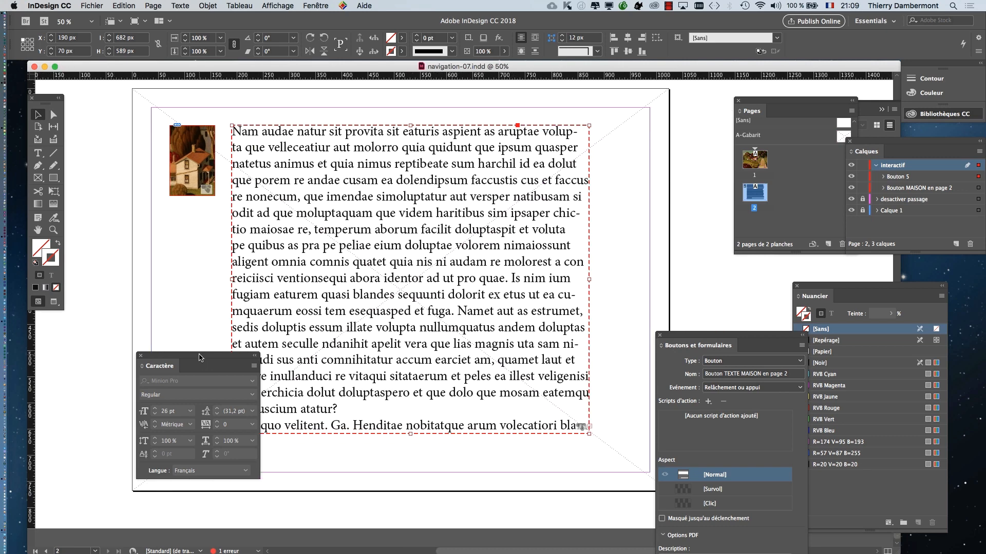
{"action": "left_click_drag", "start_coordinate": [200, 358], "coordinate": [141, 358]}
{"action": "left_click", "coordinate": [165, 306]}
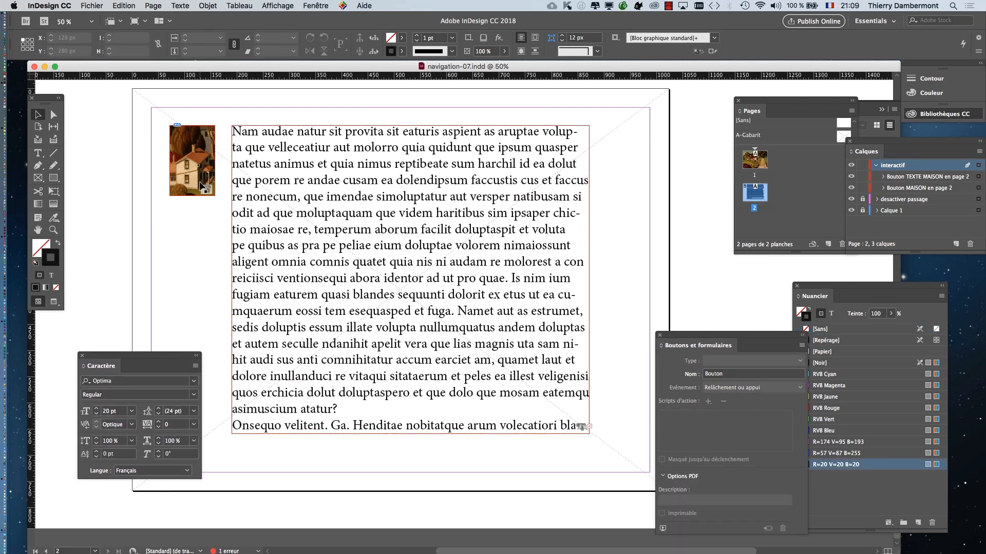
- Review the button settings of the house image and of the text frame on page 2
{"action": "left_click", "coordinate": [201, 185]}
{"action": "left_click", "coordinate": [200, 177]}
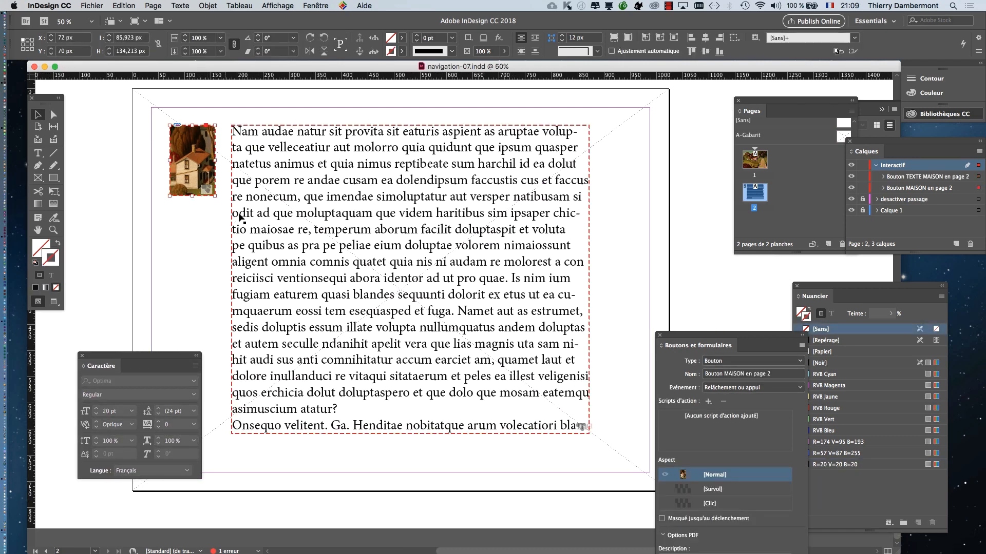
{"action": "left_click", "coordinate": [239, 214]}
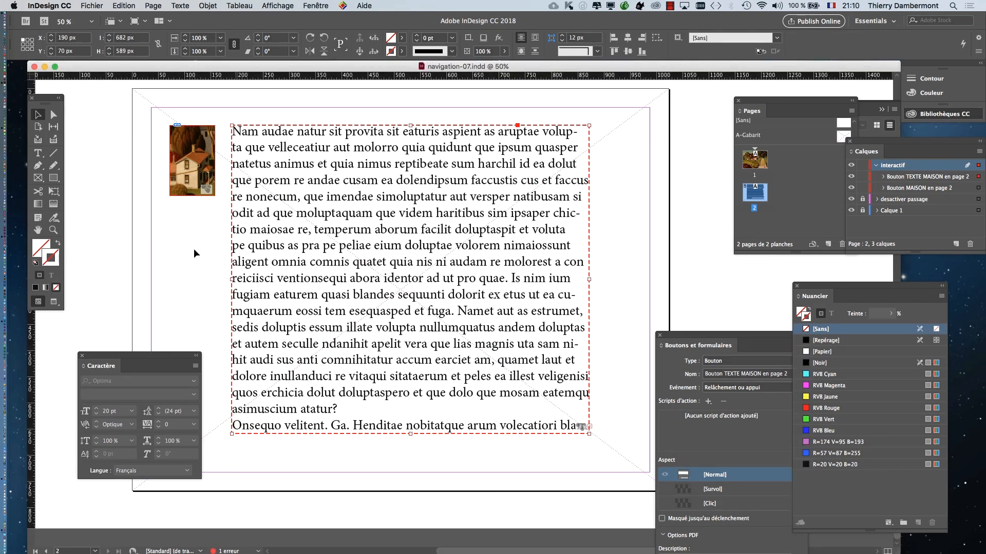
{"action": "left_click", "coordinate": [176, 242]}
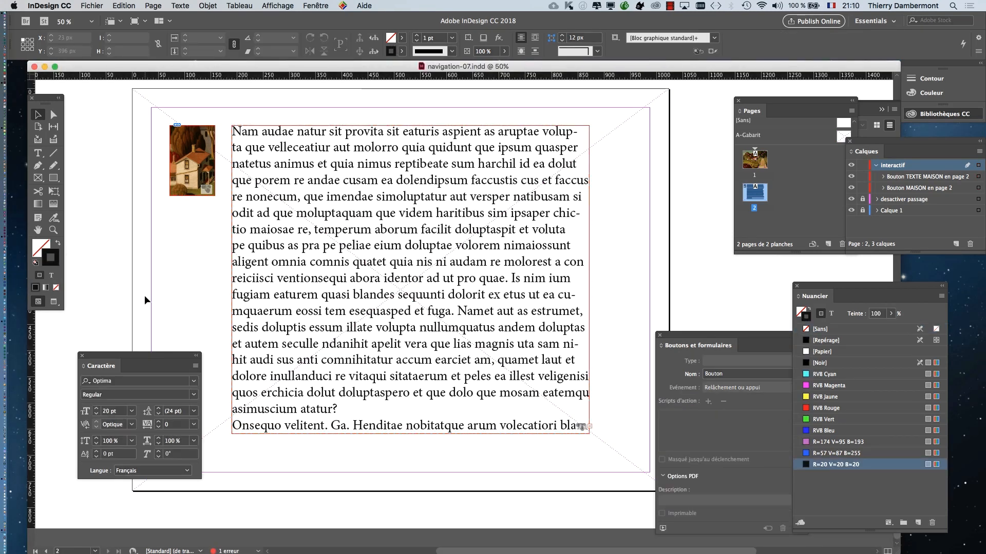
- Rearrange the Character and Buttons and Forms panels, and set the text button to stay hidden until triggered (Masqué jusqu'au déclenchement)
{"action": "left_click_drag", "start_coordinate": [158, 358], "coordinate": [159, 252]}
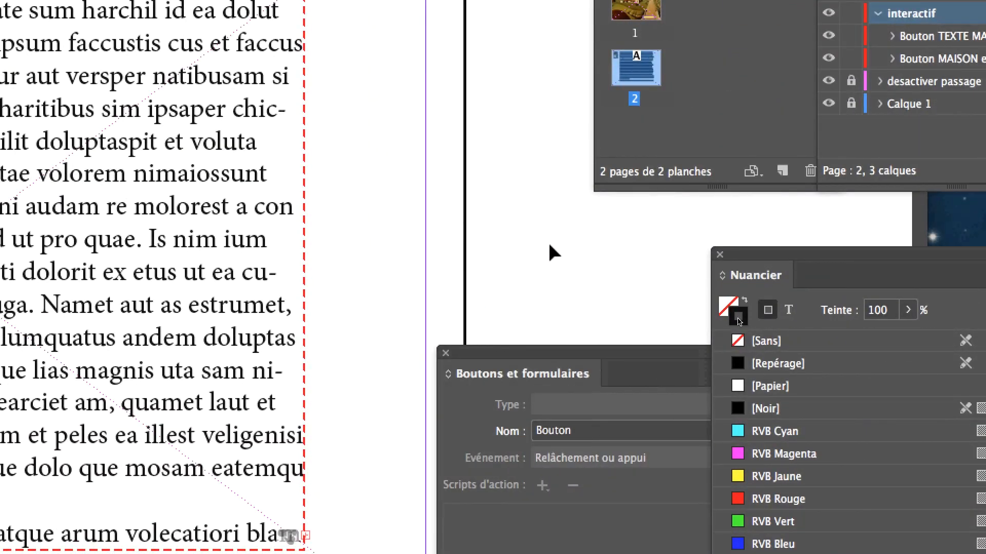
{"action": "left_click_drag", "start_coordinate": [607, 353], "coordinate": [533, 136]}
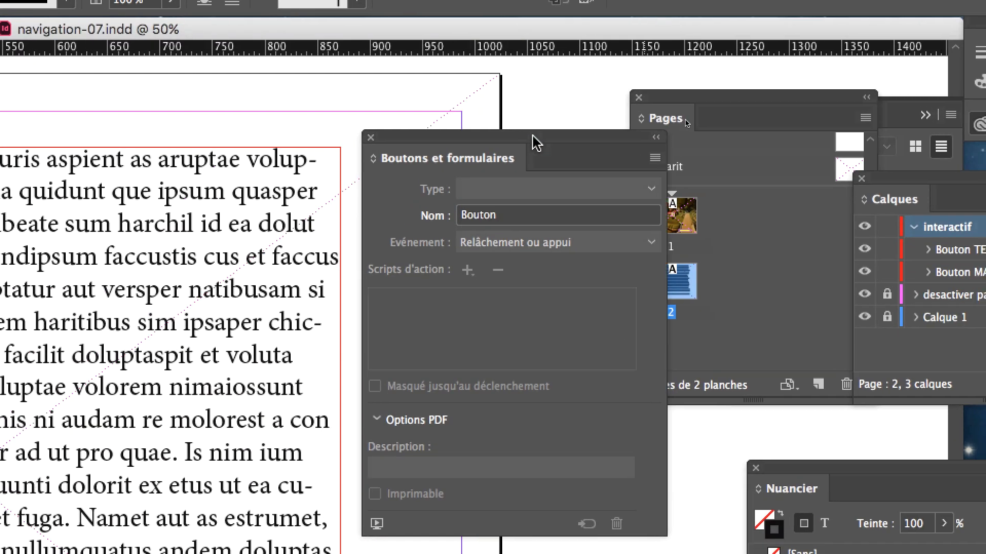
{"action": "left_click", "coordinate": [303, 178]}
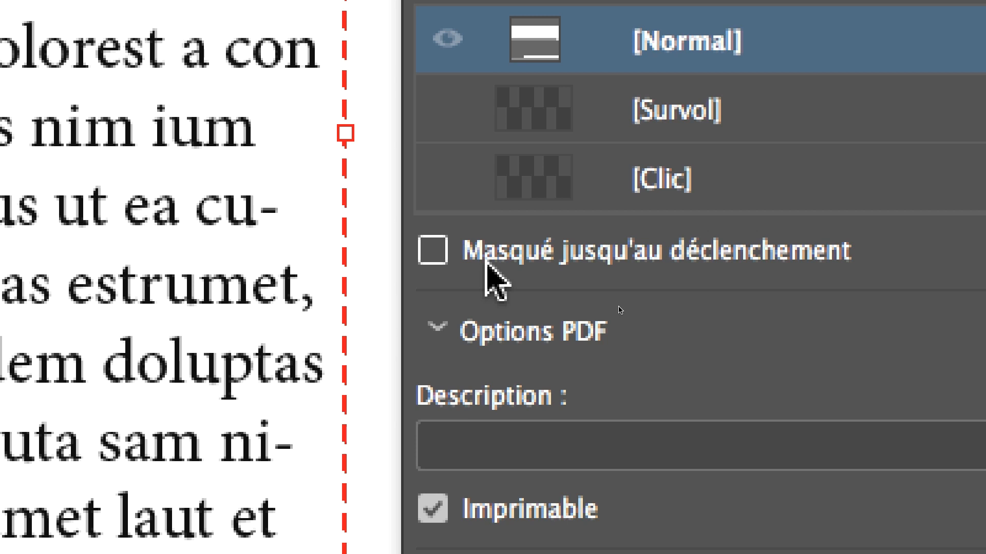
{"action": "left_click", "coordinate": [486, 264]}
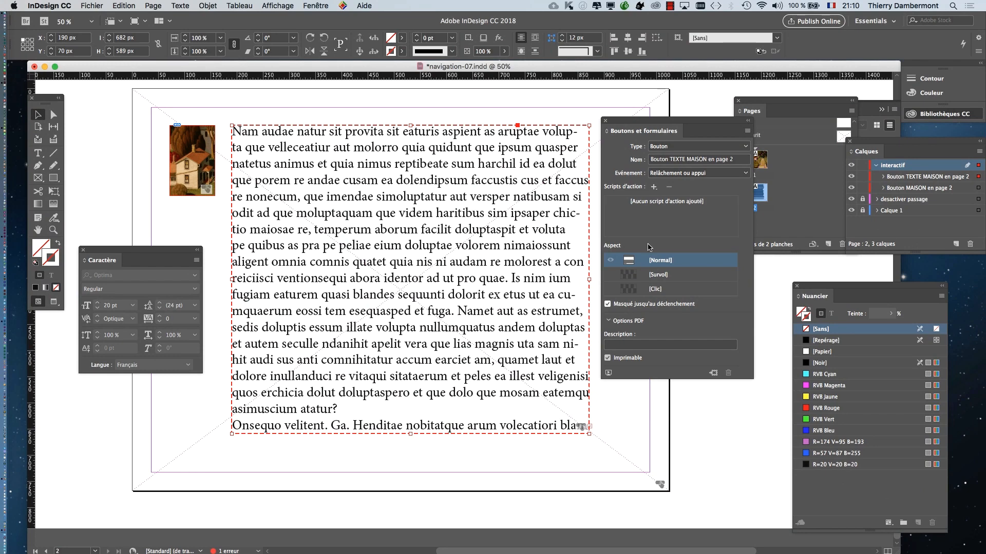
- Give the text button an Afficher/Masquer les boutons et les formulaires action that hides Bouton TEXTE MAISON en page 2 on release
{"action": "left_click_drag", "start_coordinate": [681, 132], "coordinate": [343, 94]}
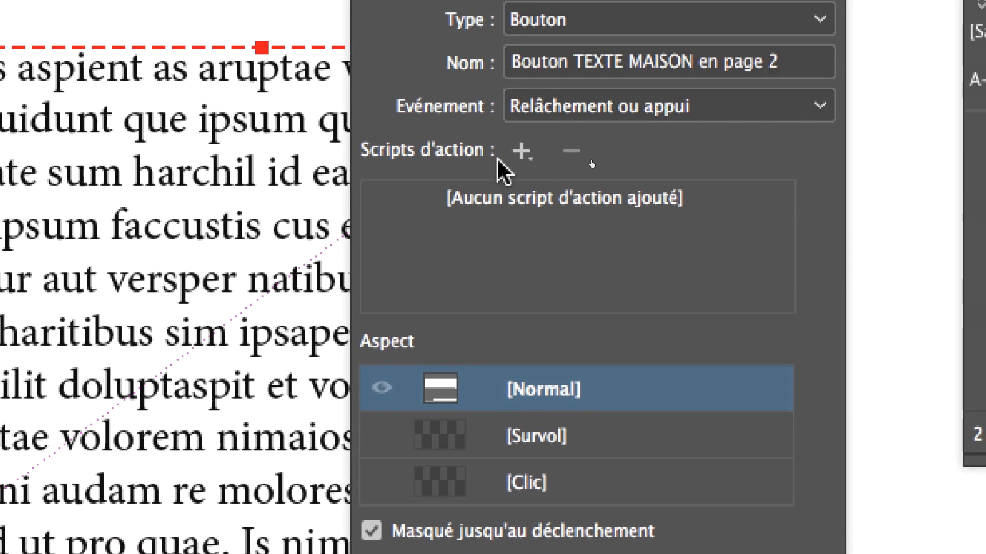
{"action": "left_click", "coordinate": [528, 158]}
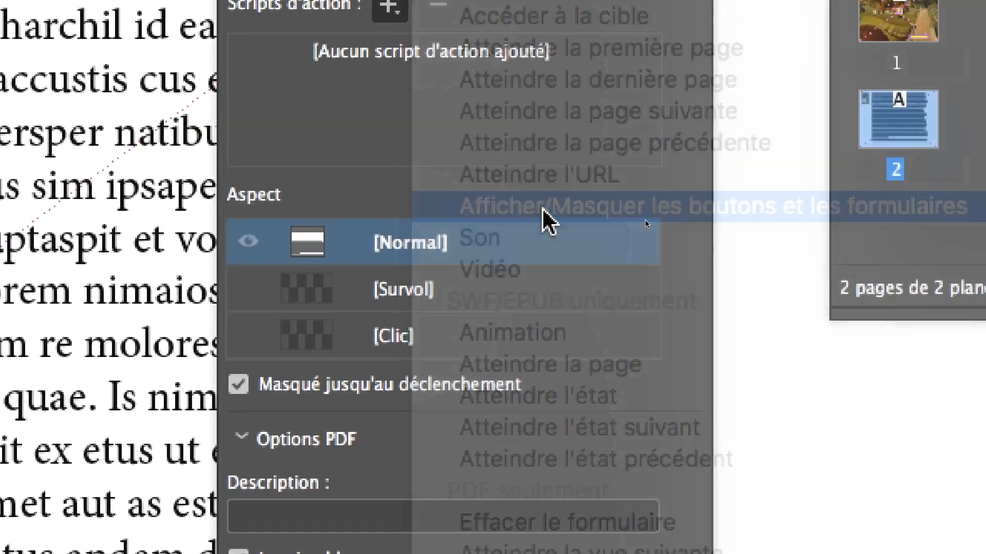
{"action": "left_click", "coordinate": [577, 255]}
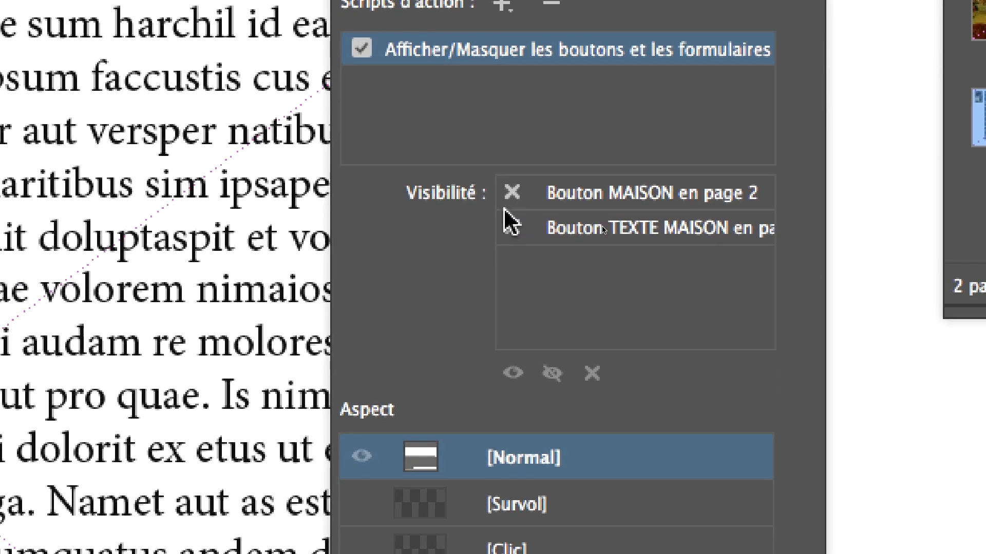
{"action": "left_click", "coordinate": [512, 227]}
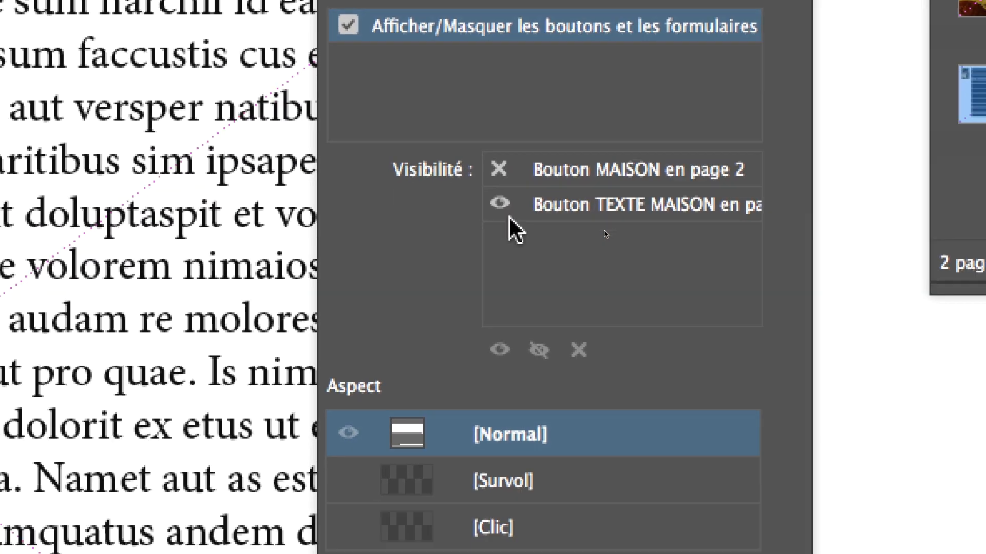
{"action": "left_click", "coordinate": [512, 228]}
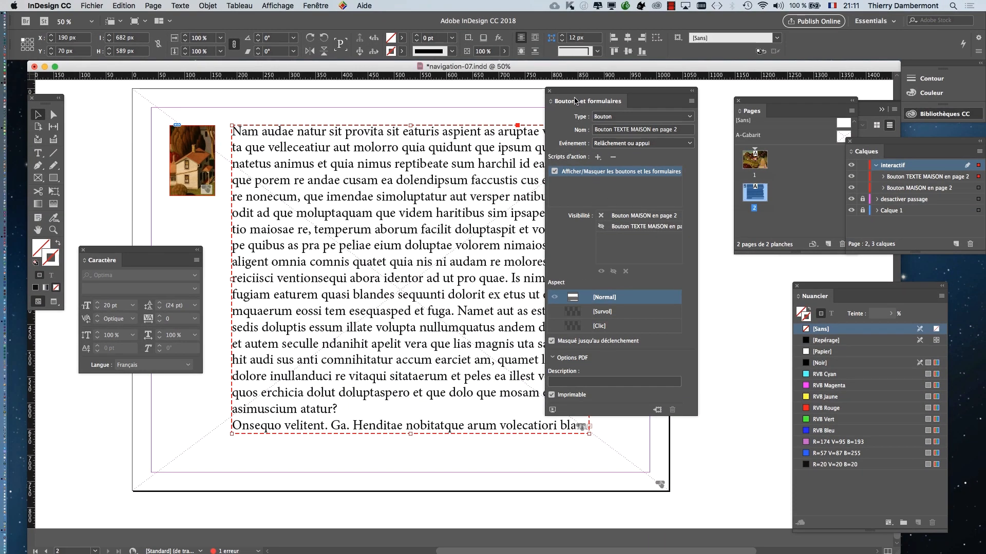
- Give the house image button an Afficher/Masquer les boutons et les formulaires action that shows Bouton TEXTE MAISON en page 2 on release
{"action": "left_click_drag", "start_coordinate": [563, 95], "coordinate": [631, 102]}
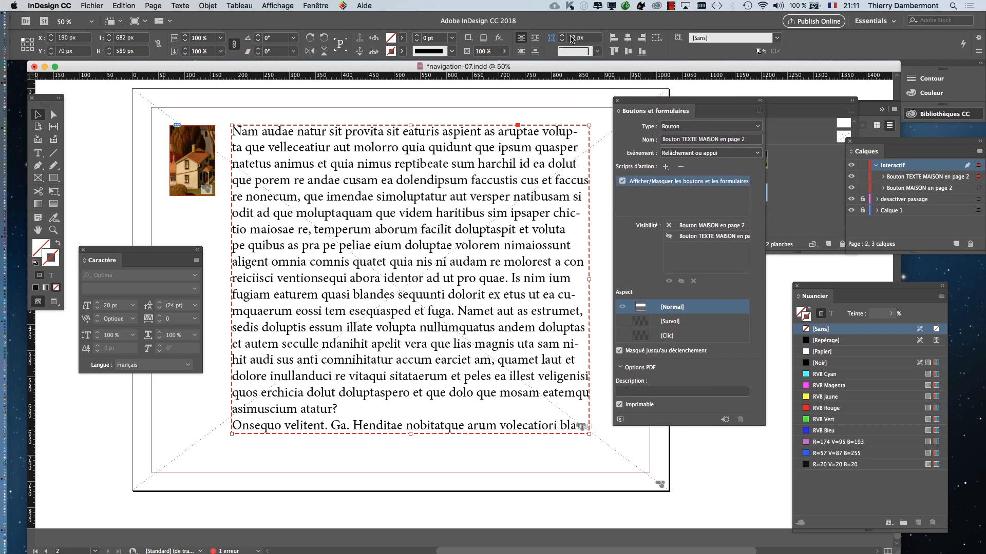
{"action": "left_click_drag", "start_coordinate": [636, 100], "coordinate": [307, 89]}
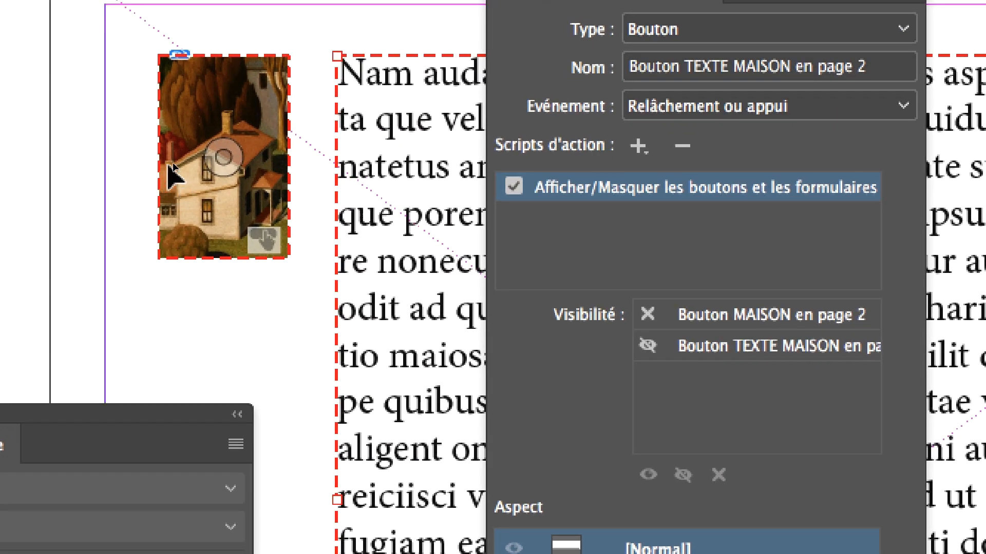
{"action": "left_click", "coordinate": [220, 161]}
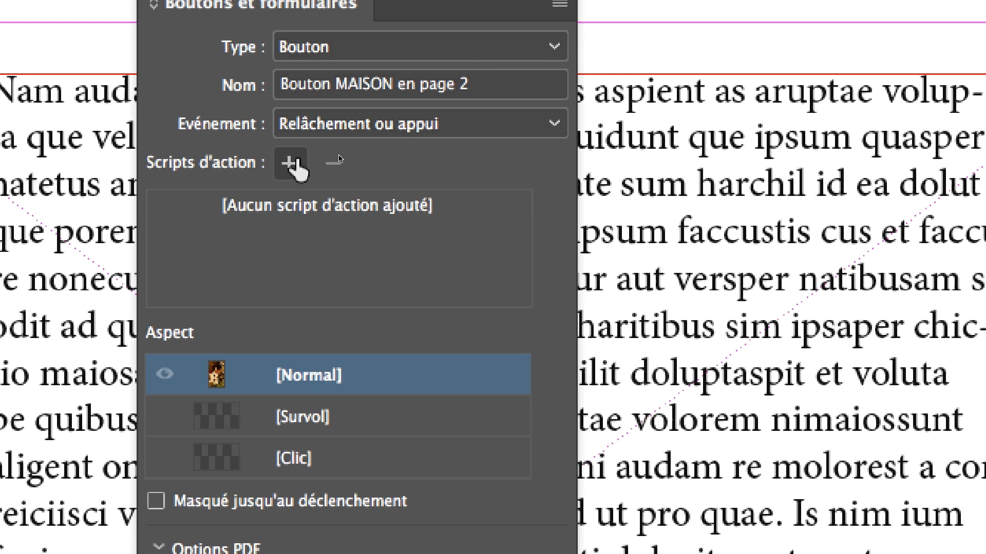
{"action": "left_click", "coordinate": [291, 163]}
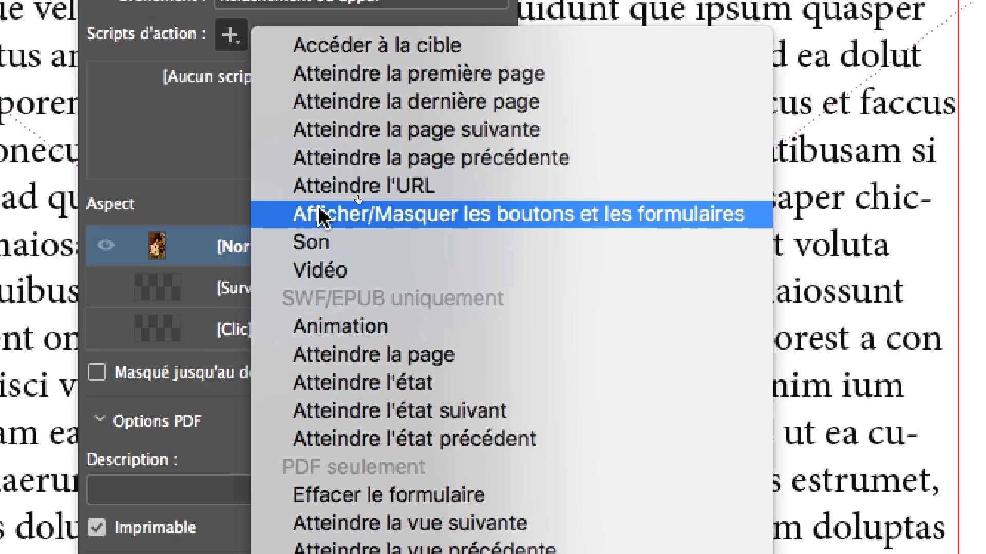
{"action": "left_click", "coordinate": [319, 213]}
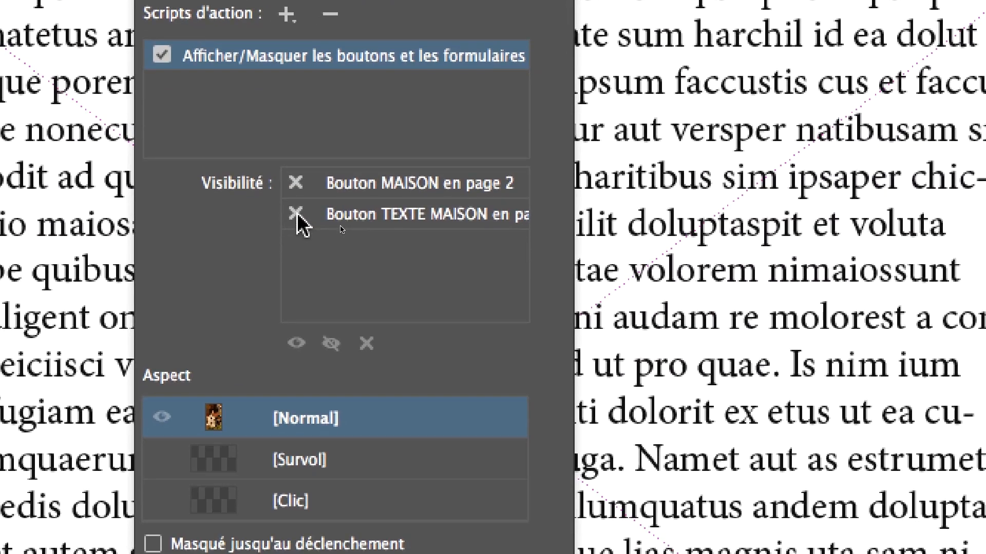
{"action": "left_click", "coordinate": [296, 213]}
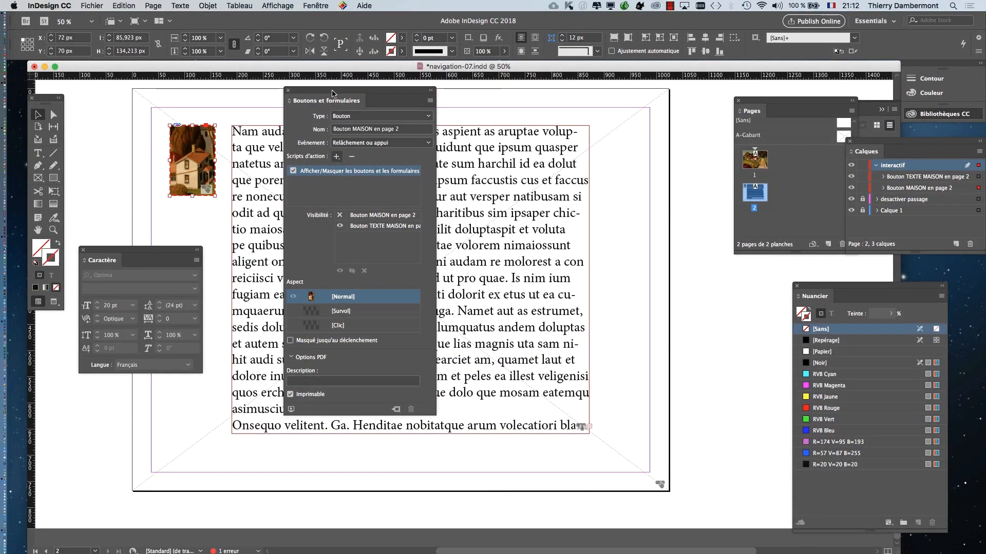
- Move the Buttons and Forms panel off the text and save the document
{"action": "left_click_drag", "start_coordinate": [332, 93], "coordinate": [687, 95]}
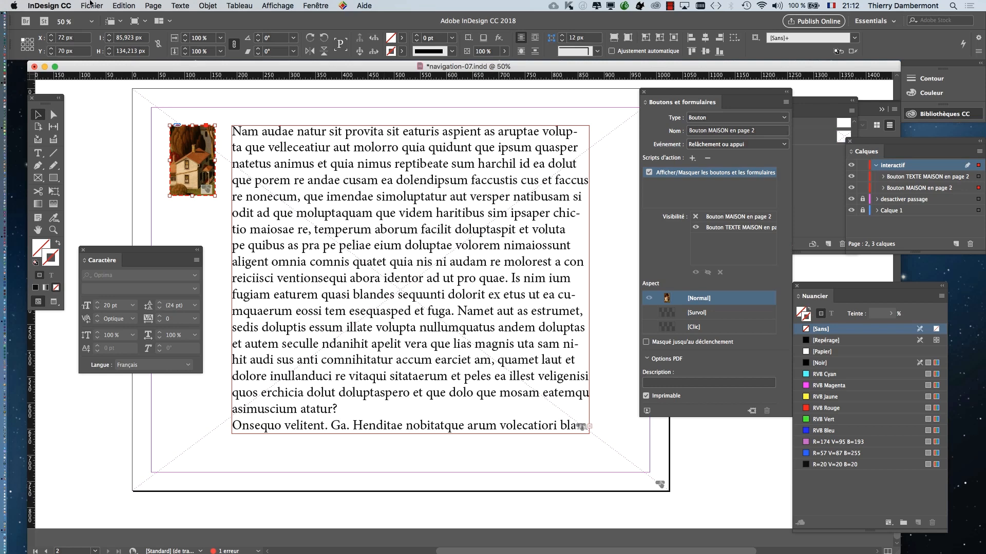
{"action": "left_click", "coordinate": [90, 4]}
{"action": "left_click", "coordinate": [103, 125]}
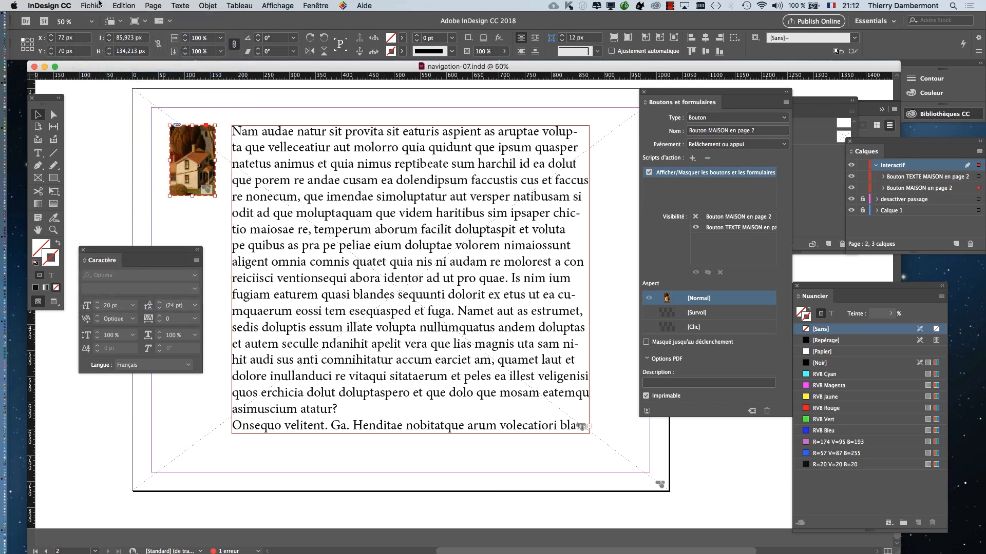
- Export all pages as the interactive PDF navigation-07.pdf in the CM 2 folder, keeping the full-screen option
{"action": "left_click", "coordinate": [99, 4]}
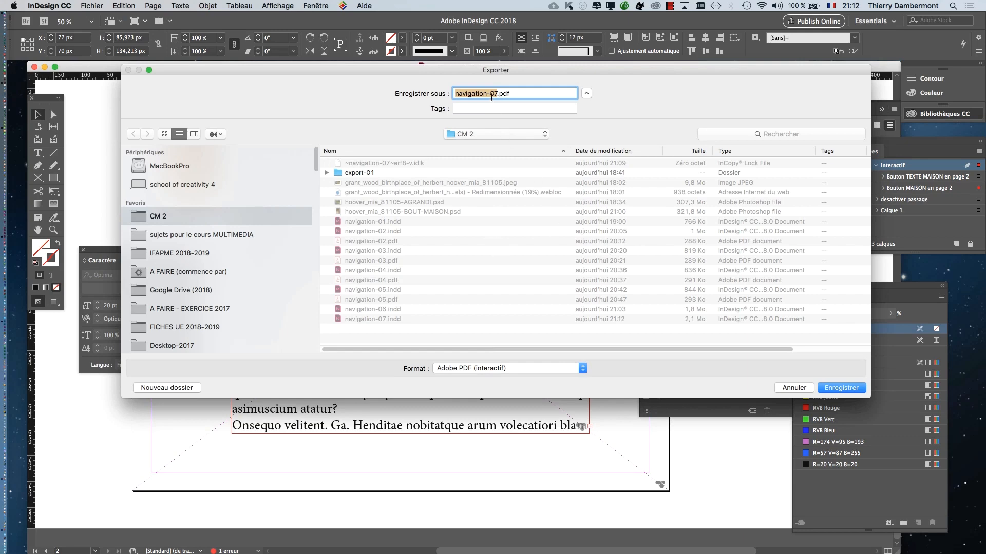
{"action": "left_click", "coordinate": [841, 387]}
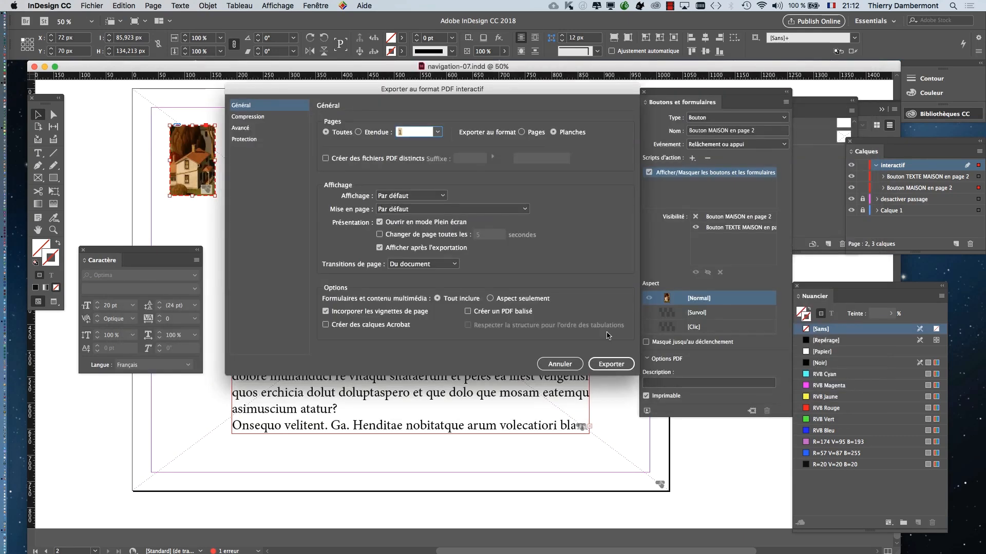
{"action": "left_click", "coordinate": [608, 360]}
{"action": "left_click", "coordinate": [583, 305]}
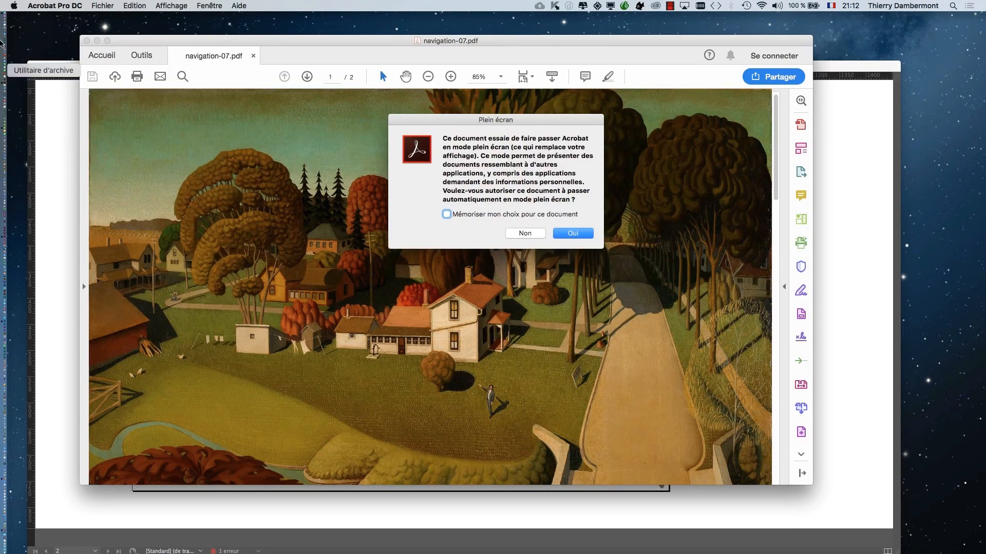
- Allow full-screen mode in Acrobat, go to page 2, and test showing the text with the house and hiding it by its own button
{"action": "left_click", "coordinate": [573, 234]}
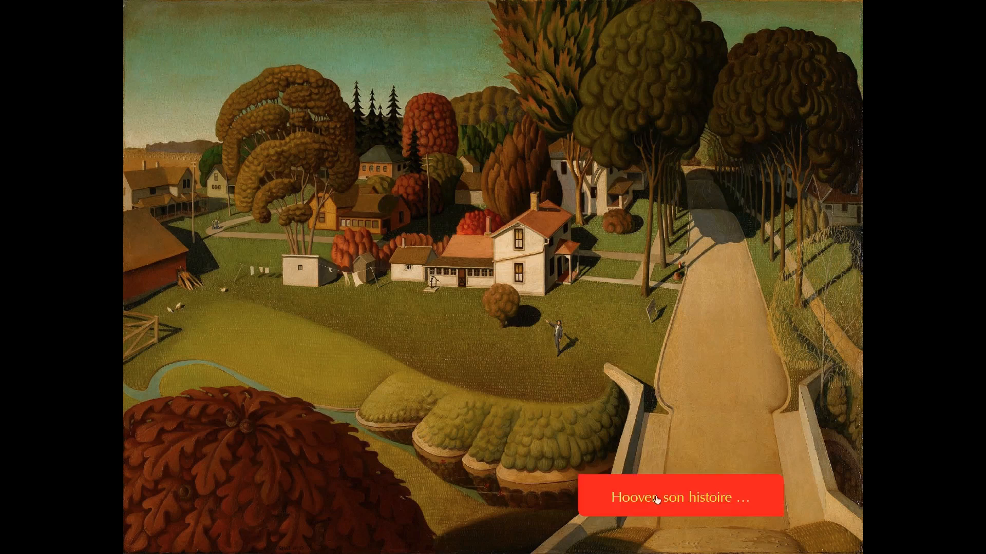
{"action": "left_click", "coordinate": [656, 499]}
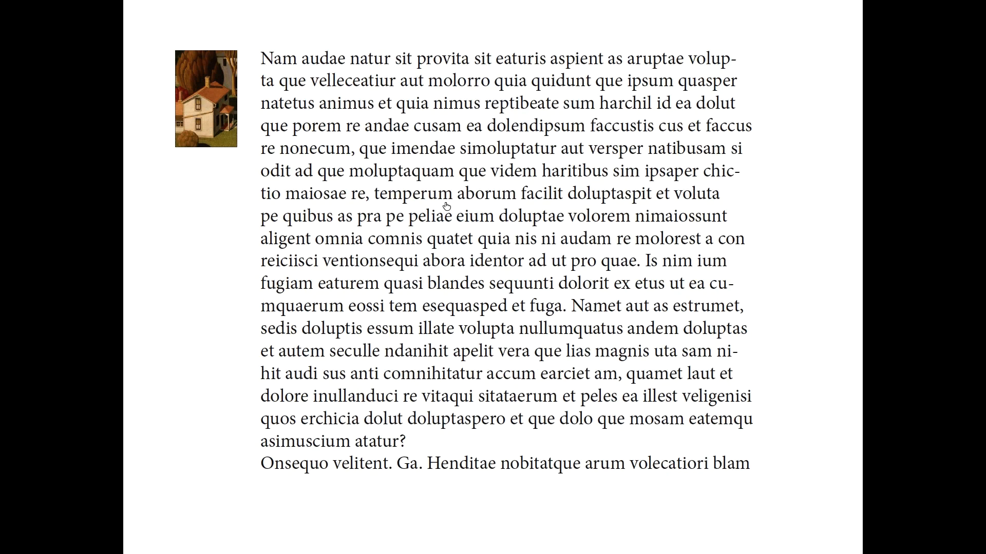
{"action": "left_click", "coordinate": [447, 205]}
{"action": "left_click", "coordinate": [217, 119]}
{"action": "left_click", "coordinate": [378, 191]}
{"action": "left_click", "coordinate": [210, 108]}
{"action": "left_click", "coordinate": [369, 163]}
{"action": "left_click", "coordinate": [219, 110]}
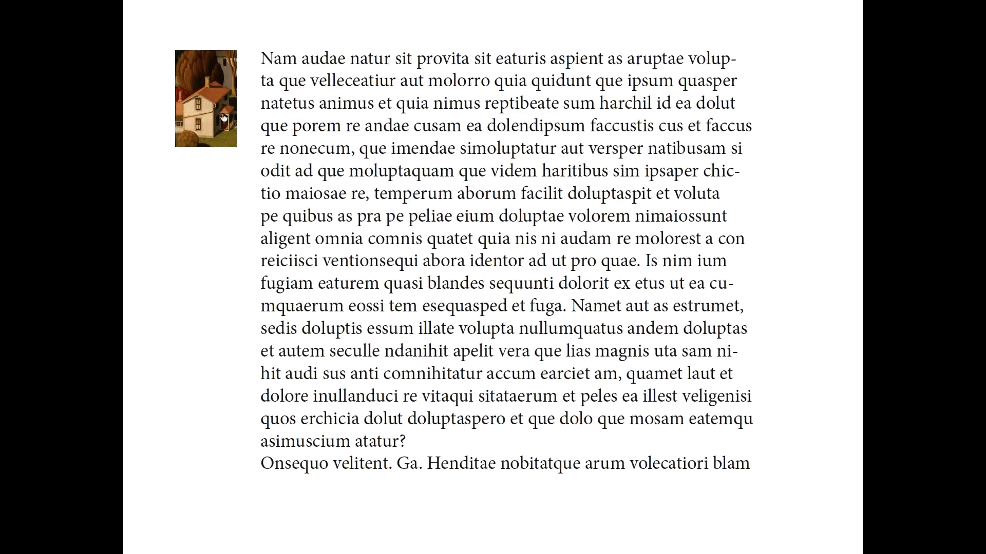